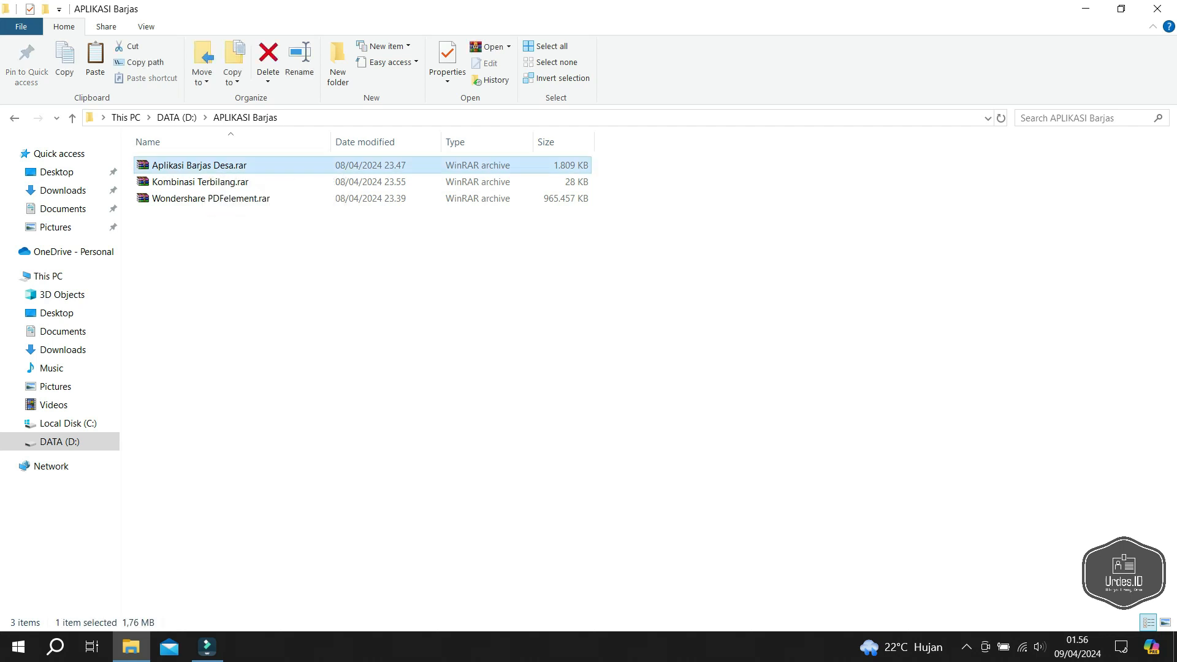
# - Extract Aplikasi Barjas Desa.rar into an Aplikasi Barjas Desa folder and open it
pyautogui.rightClick(203, 163)
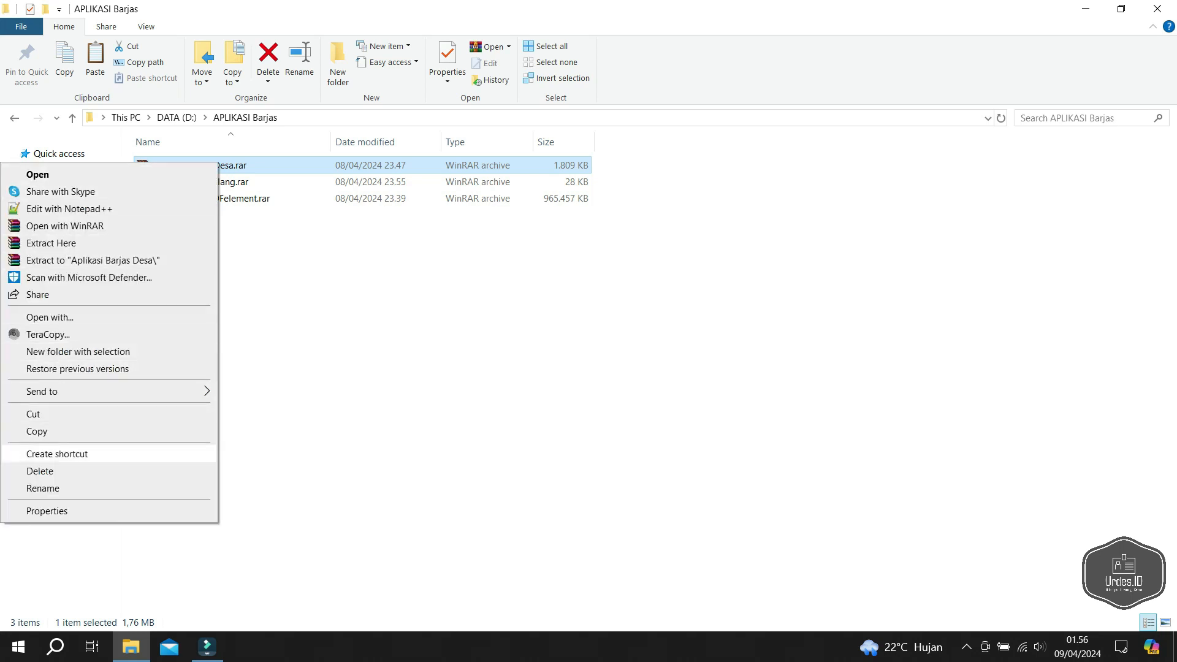
pyautogui.click(92, 260)
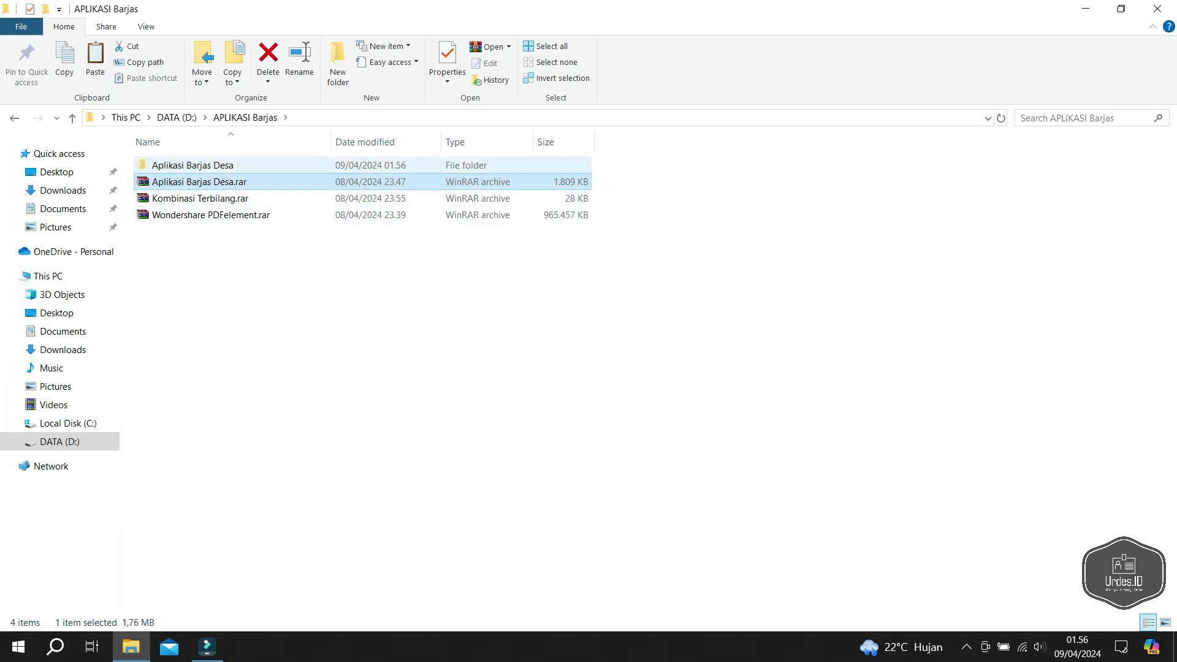
pyautogui.doubleClick(236, 166)
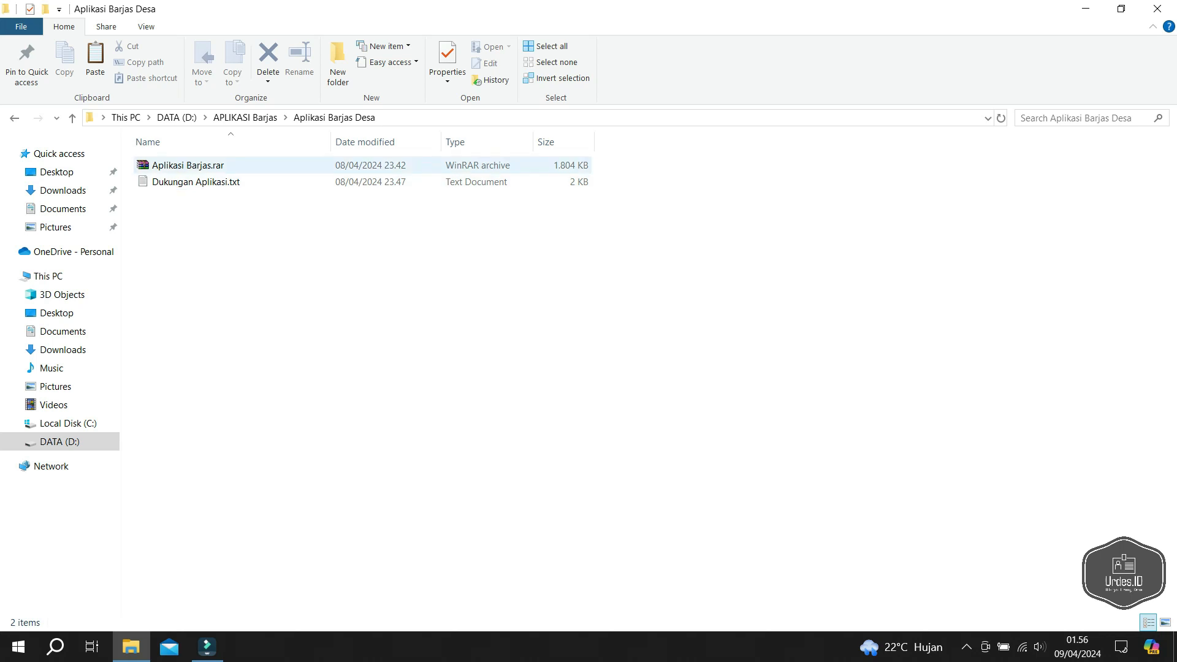
# - Extract Aplikasi Barjas.rar to an Aplikasi Barjas folder, entering the archive password hidden
pyautogui.rightClick(171, 167)
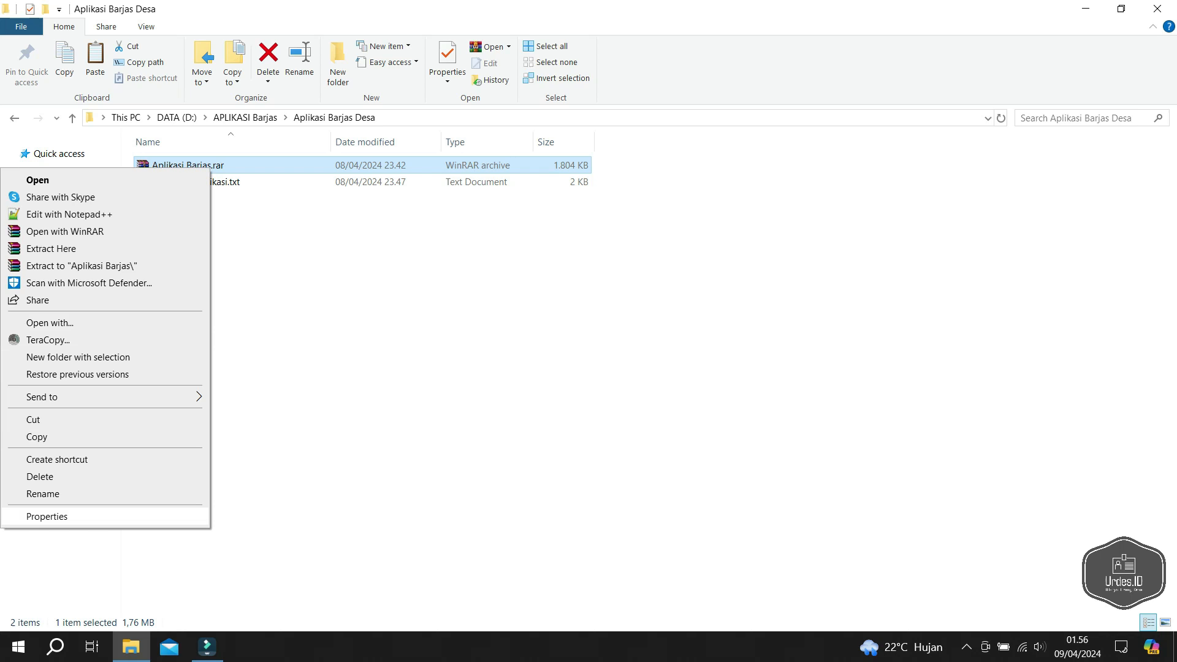
pyautogui.click(80, 266)
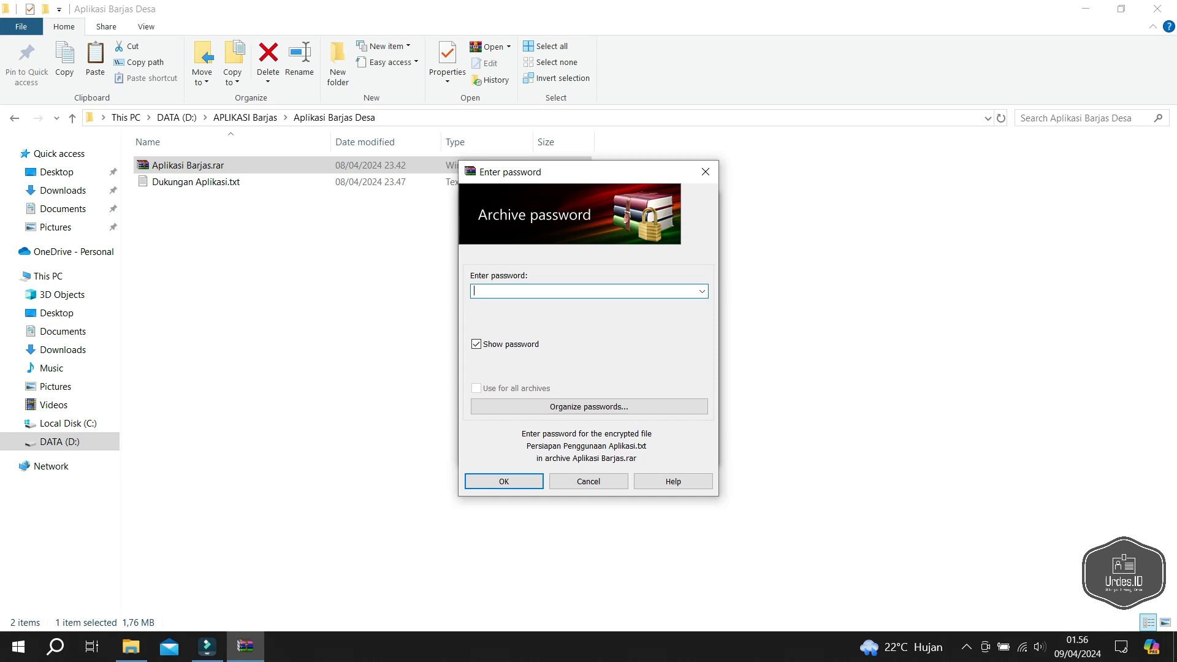
pyautogui.click(476, 344)
pyautogui.write('******************')
pyautogui.press('Return')
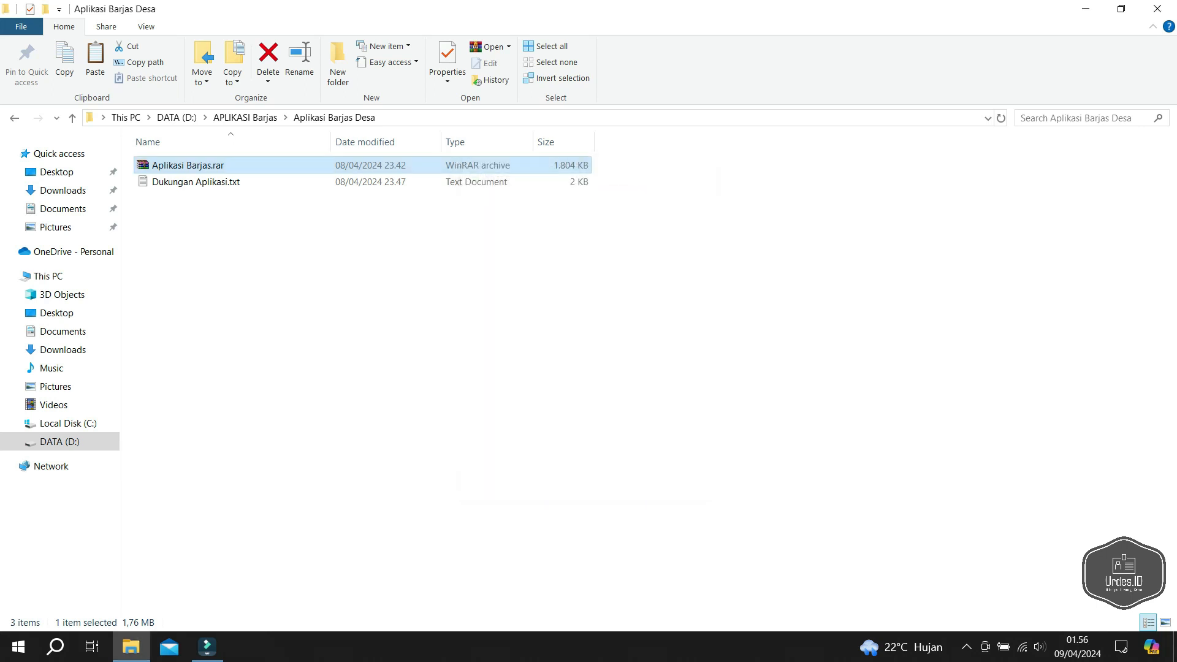
# - Read Persiapan Penggunaan Aplikasi.txt maximized in Notepad, then minimize it
pyautogui.doubleClick(182, 165)
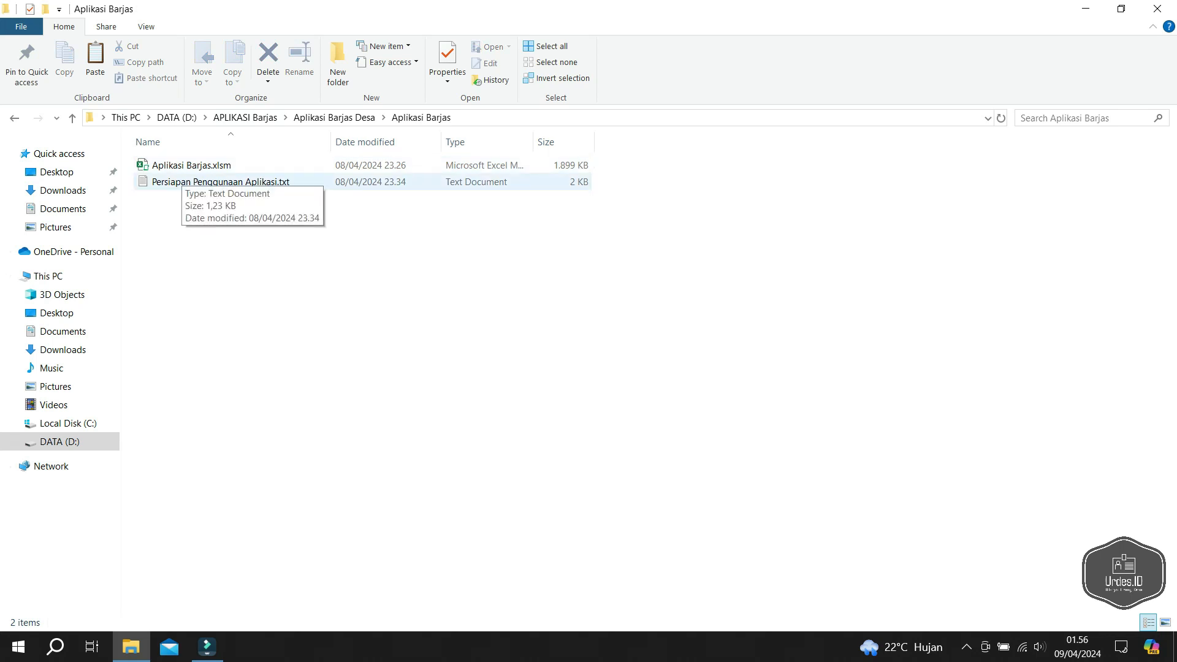
pyautogui.doubleClick(184, 182)
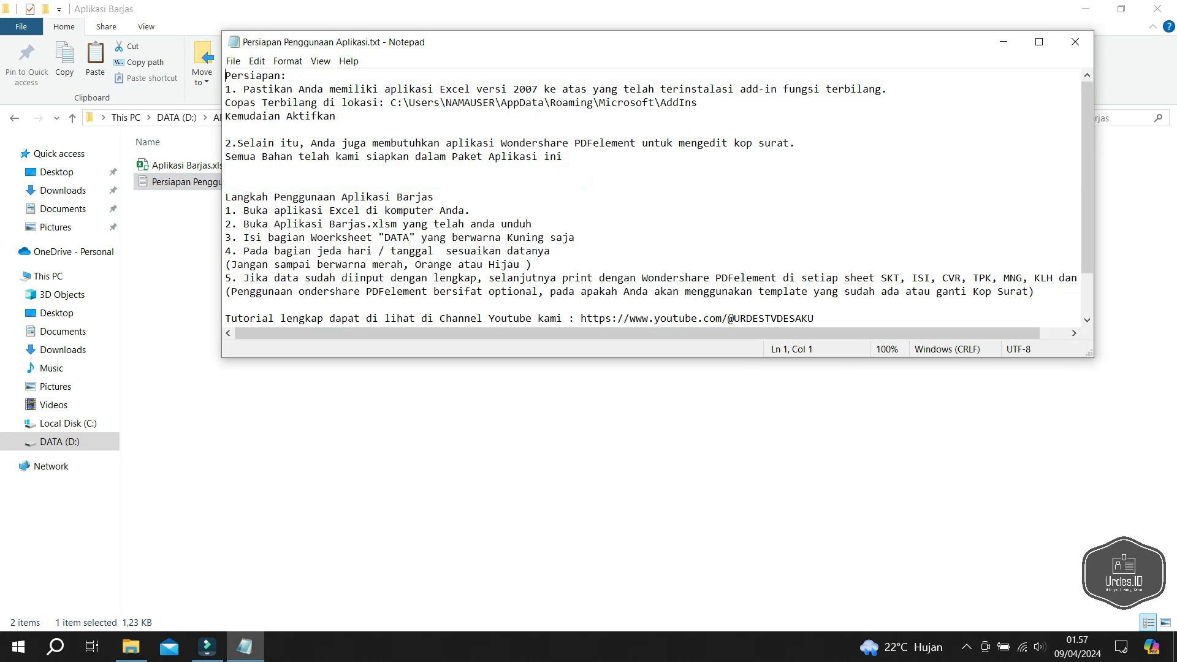
pyautogui.click(1039, 42)
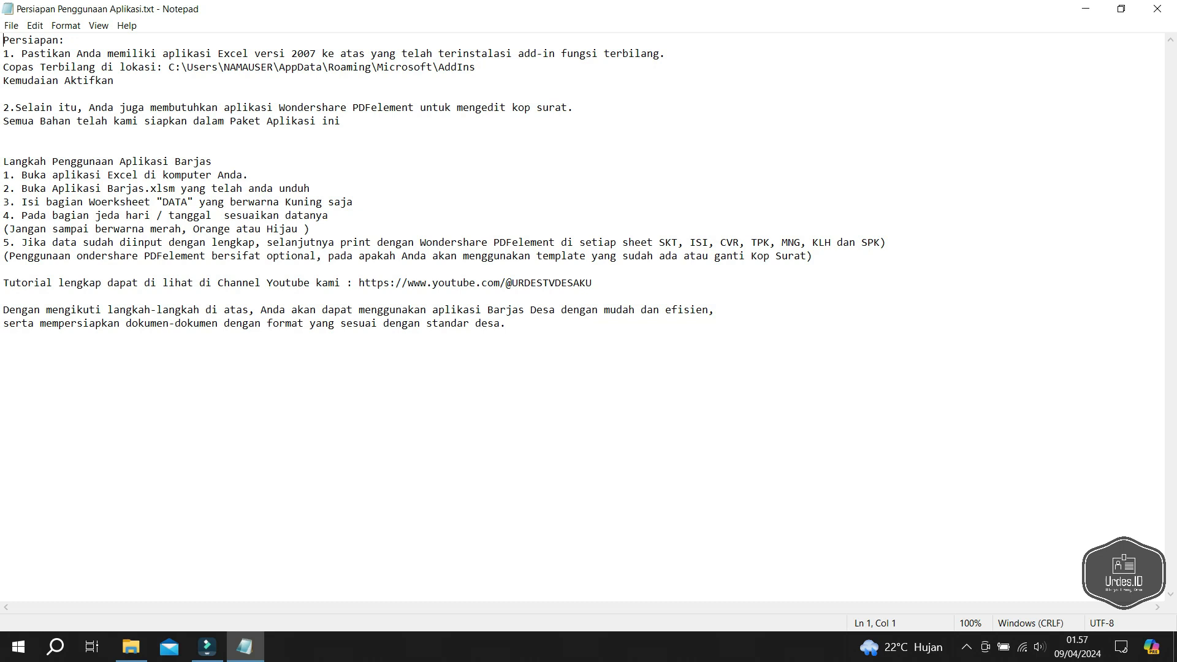
pyautogui.click(1086, 9)
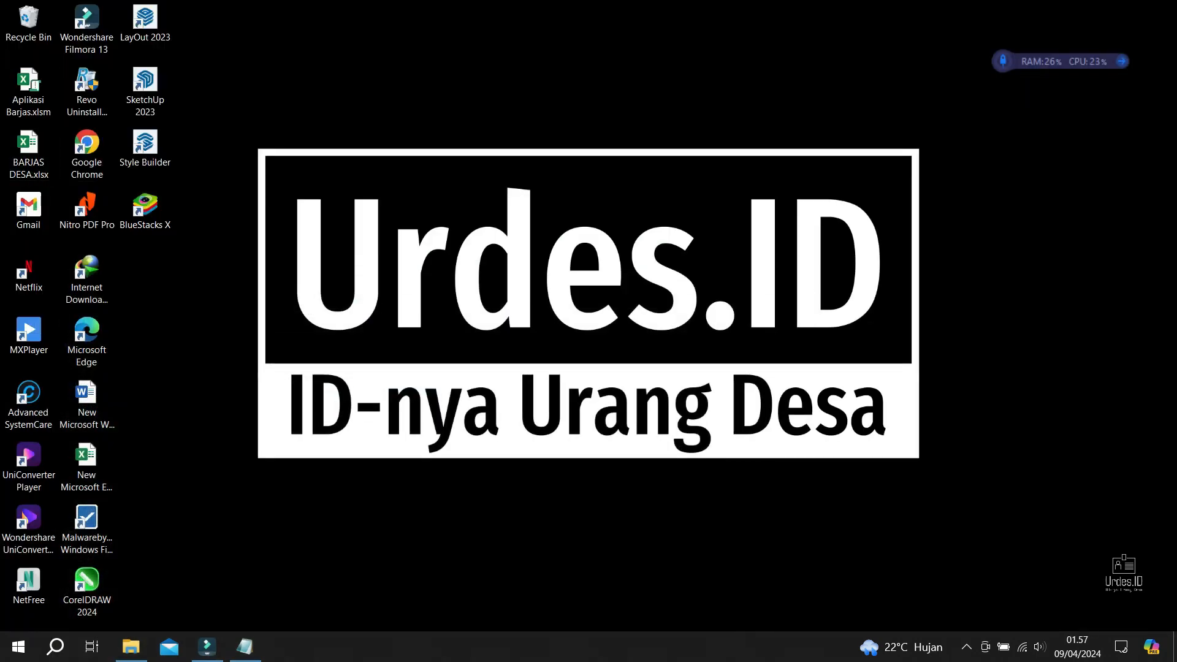
# - Open a blank workbook and confirm Addin Terbilang Excel, JGE and Kombinasi Terbilang are ticked under Add-ins
pyautogui.doubleClick(87, 467)
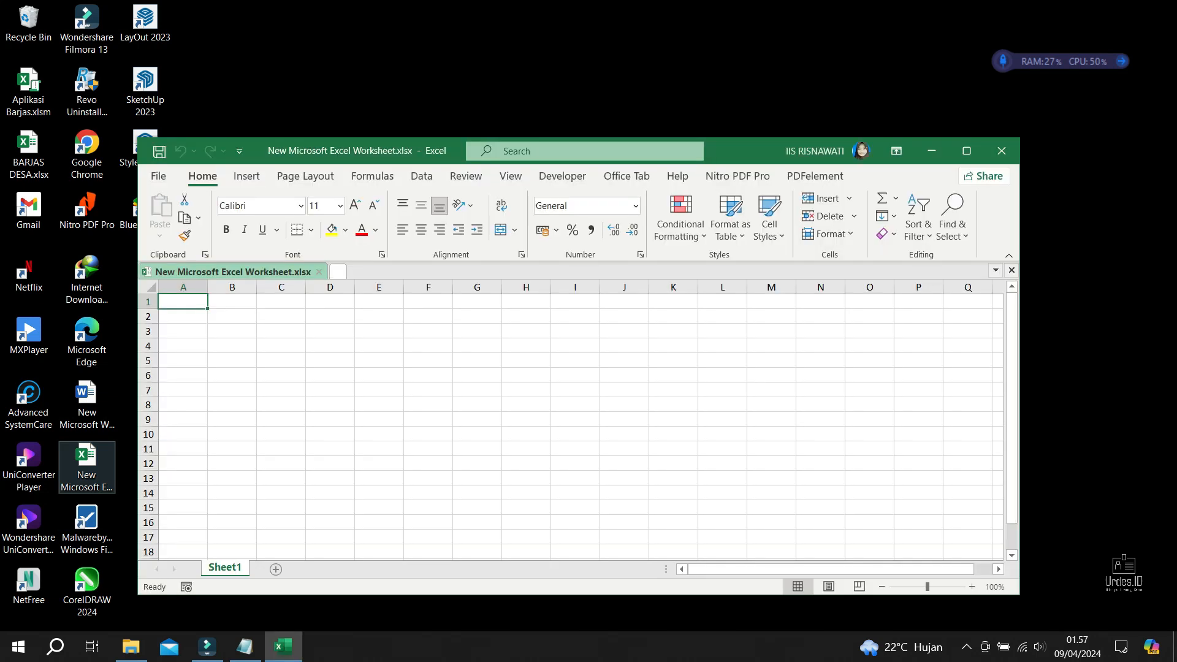
pyautogui.click(967, 150)
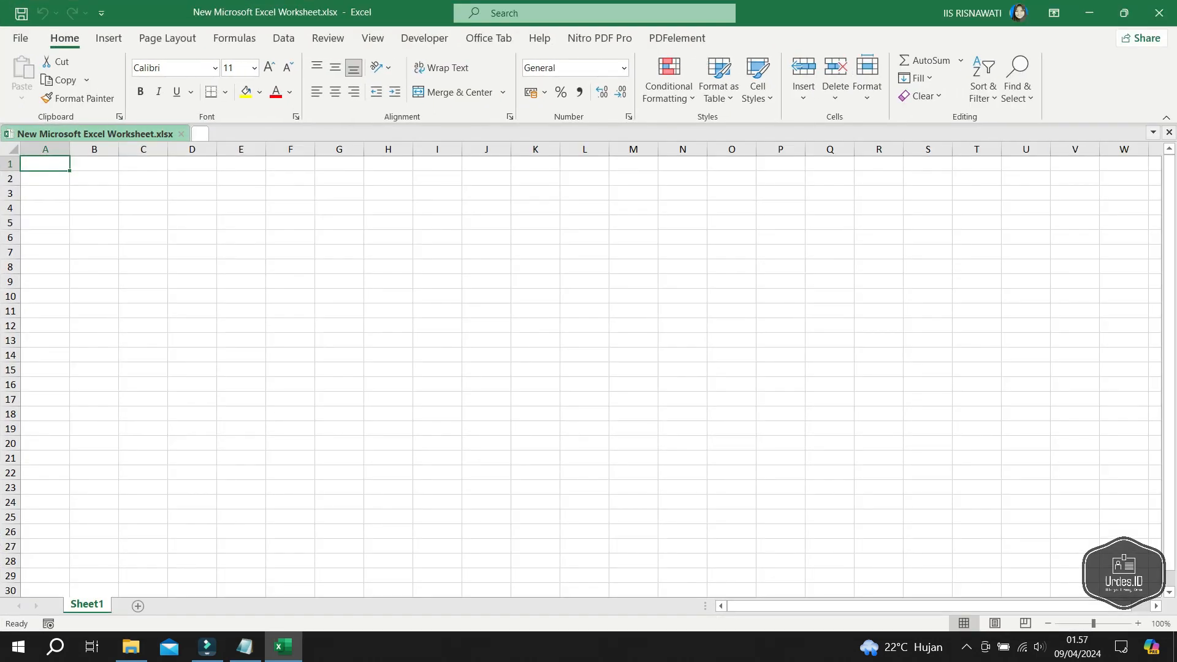
pyautogui.click(20, 38)
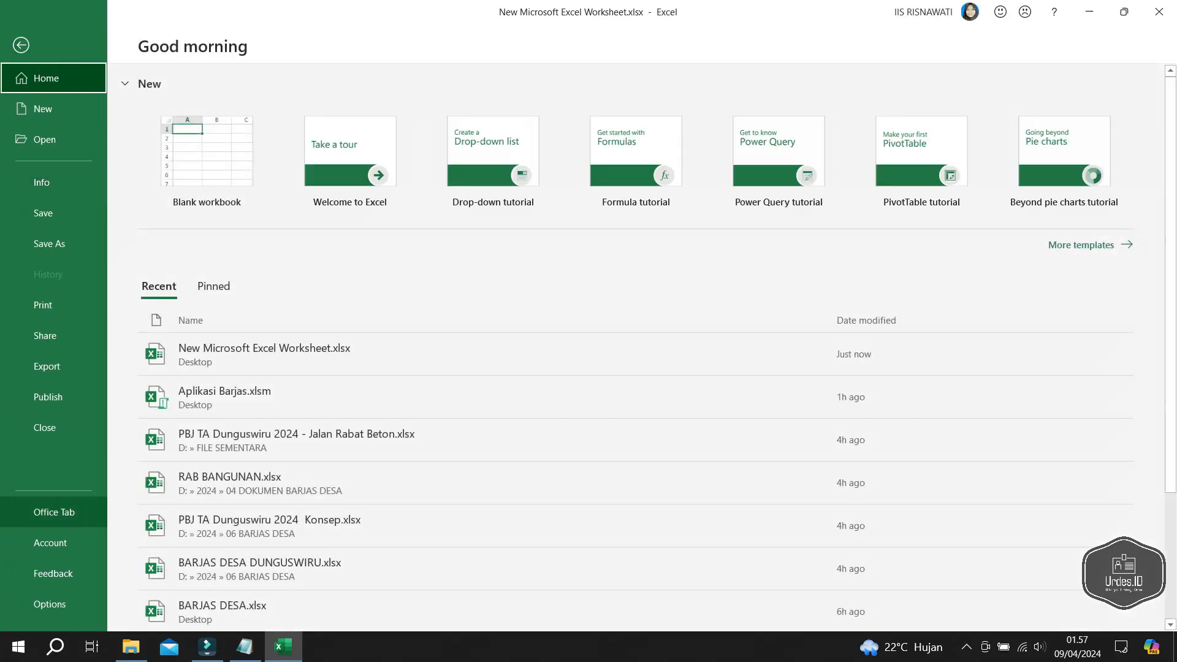
pyautogui.click(50, 604)
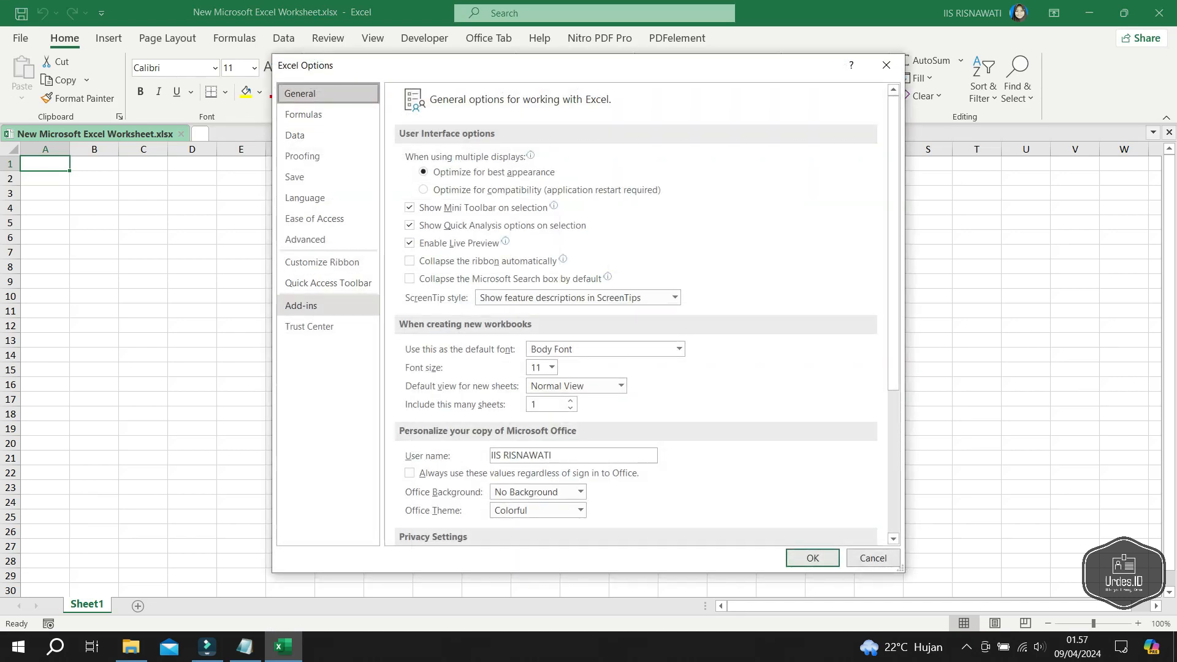
pyautogui.click(301, 305)
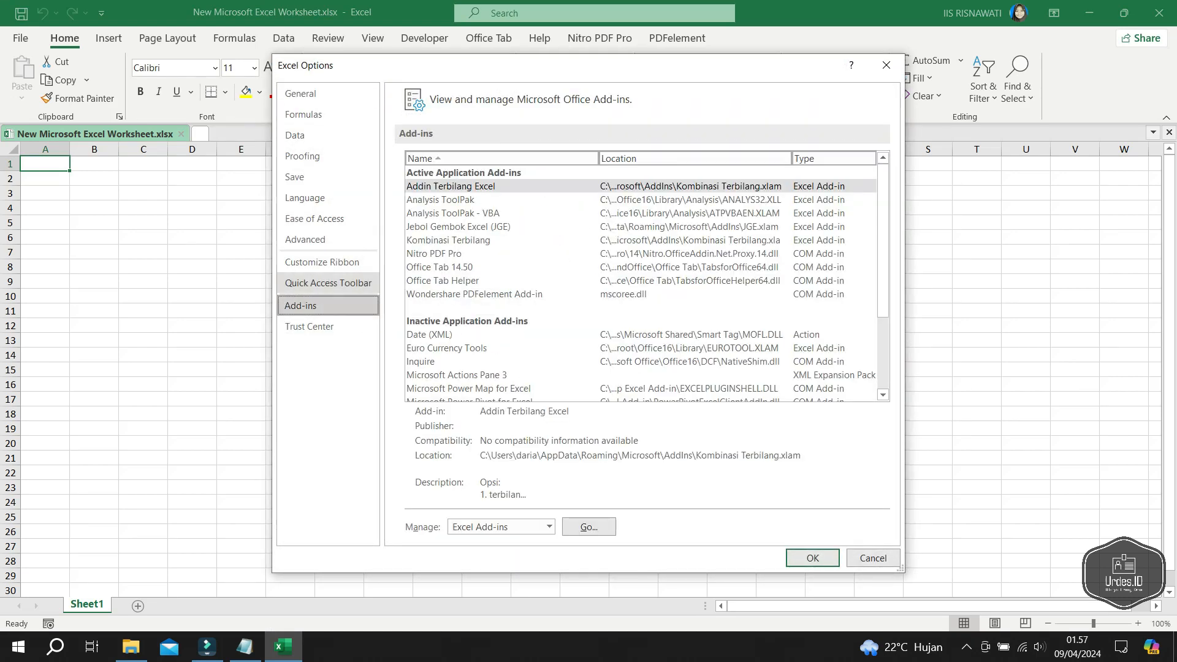
pyautogui.click(588, 527)
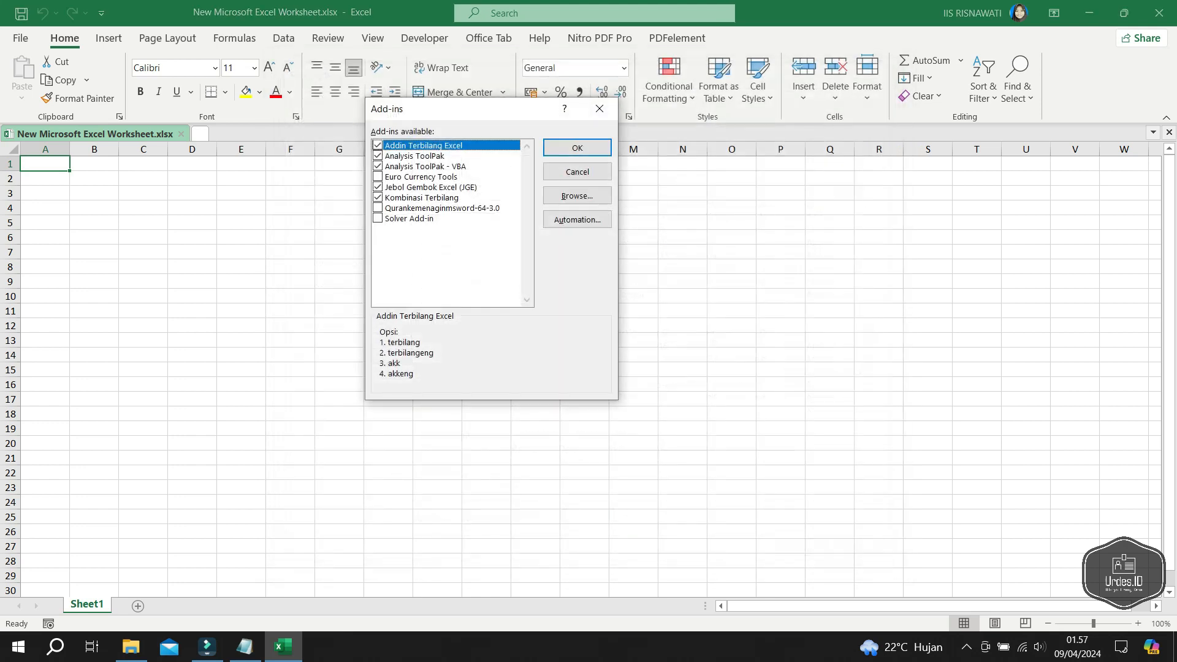
pyautogui.click(577, 195)
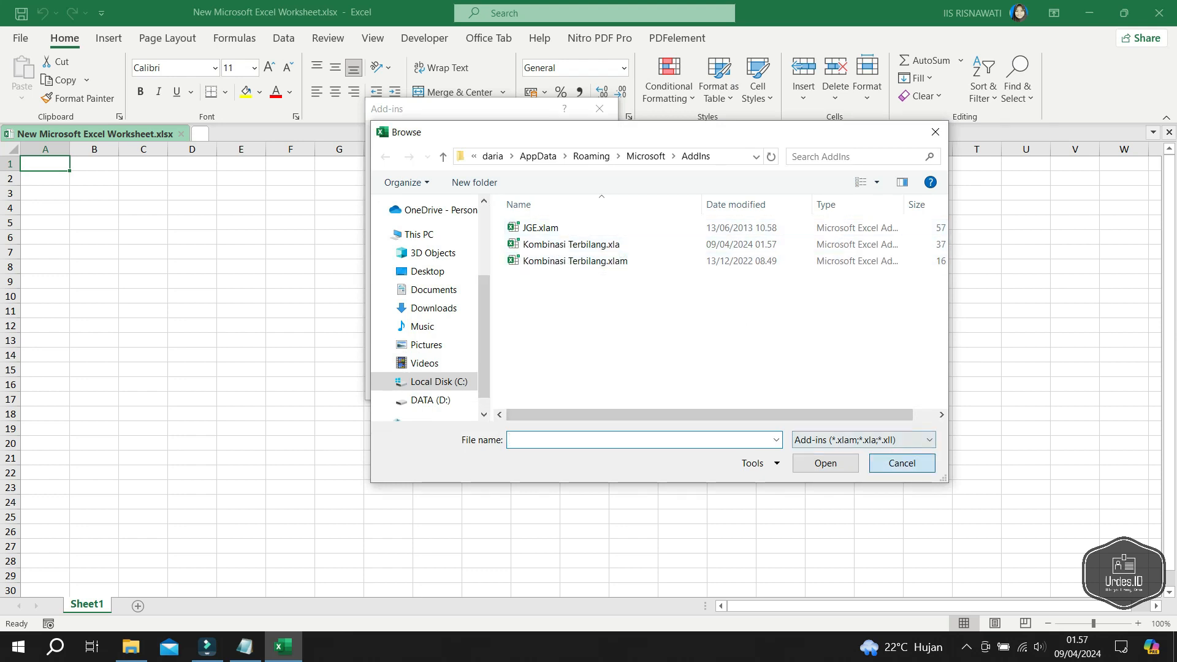
pyautogui.click(902, 463)
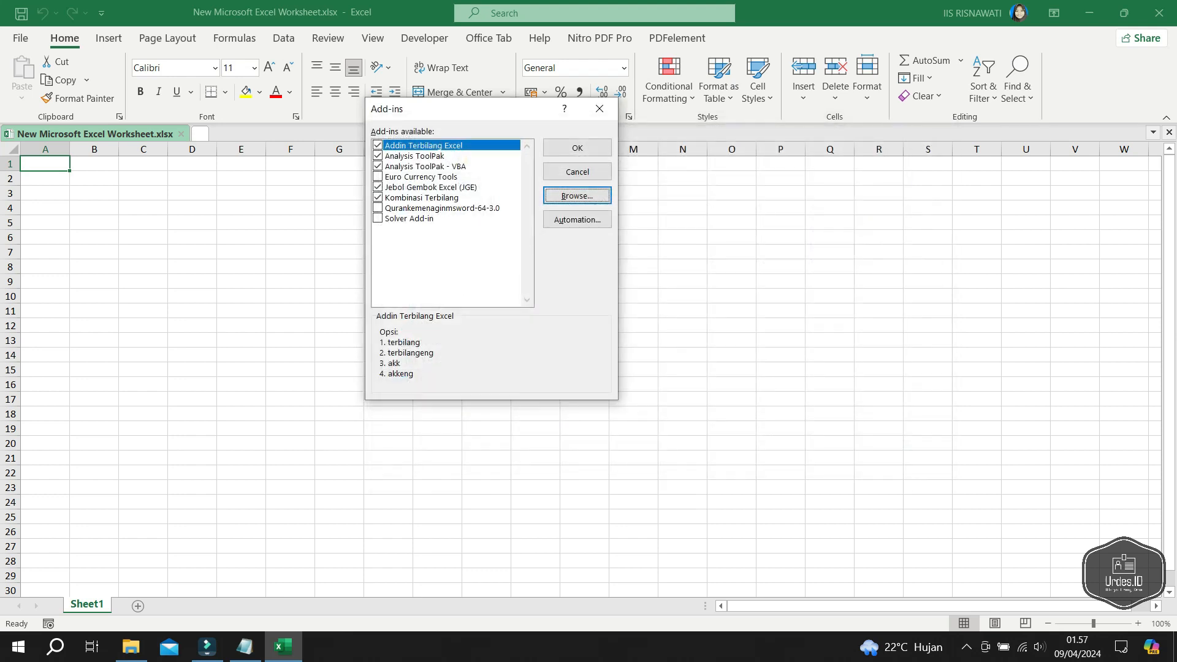
pyautogui.click(577, 148)
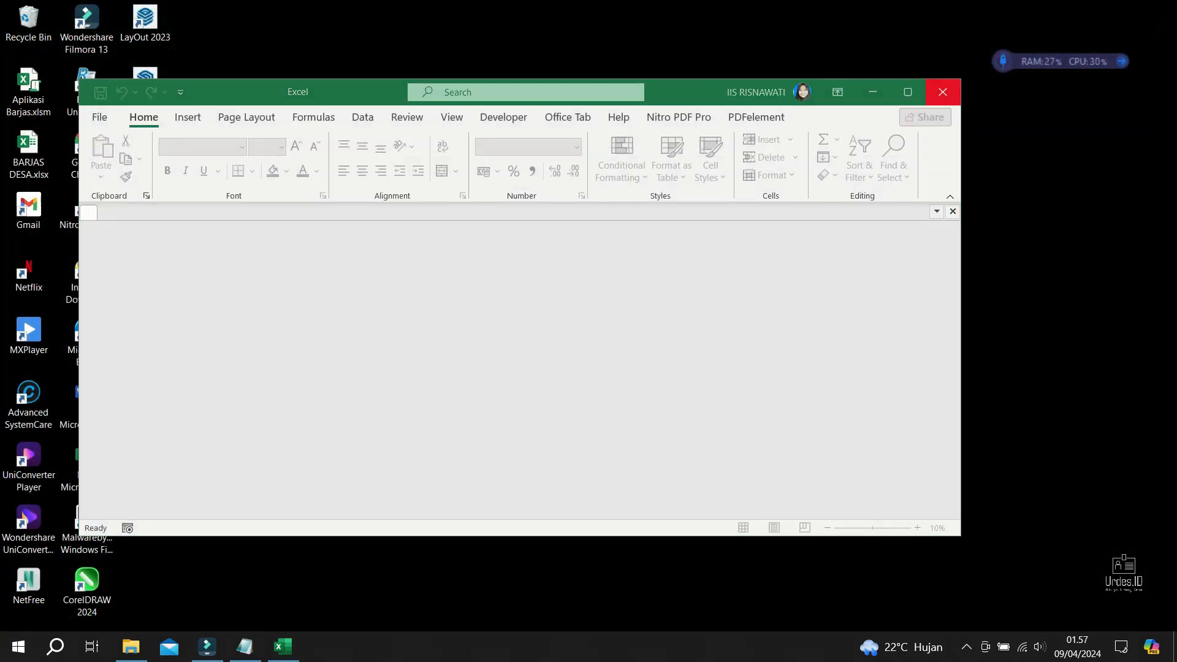
# - Close Excel and navigate from APLIKASI Barjas into Aplikasi Barjas Desa > Aplikasi Barjas
pyautogui.click(943, 92)
pyautogui.click(130, 646)
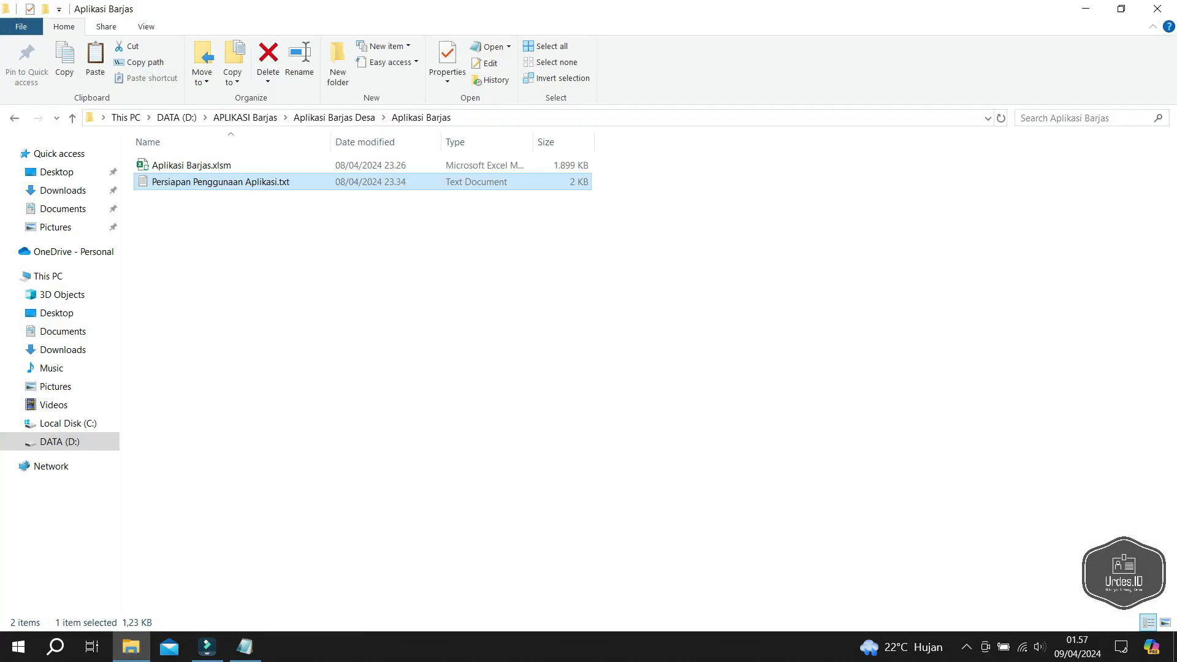
pyautogui.click(334, 117)
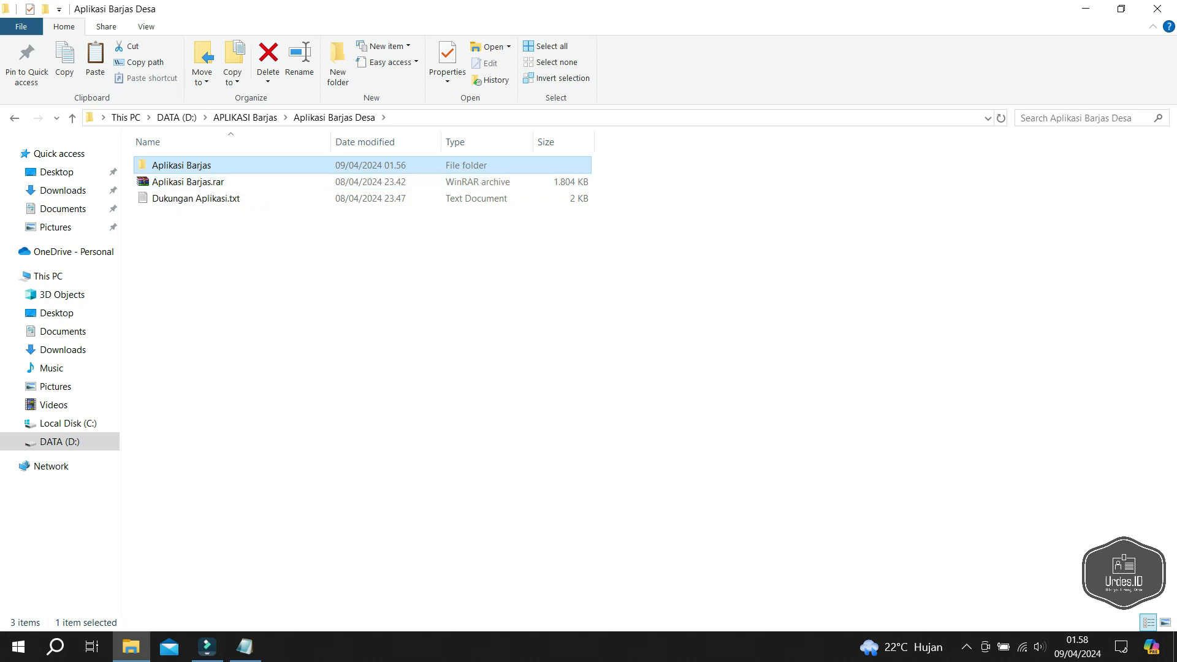
pyautogui.click(246, 117)
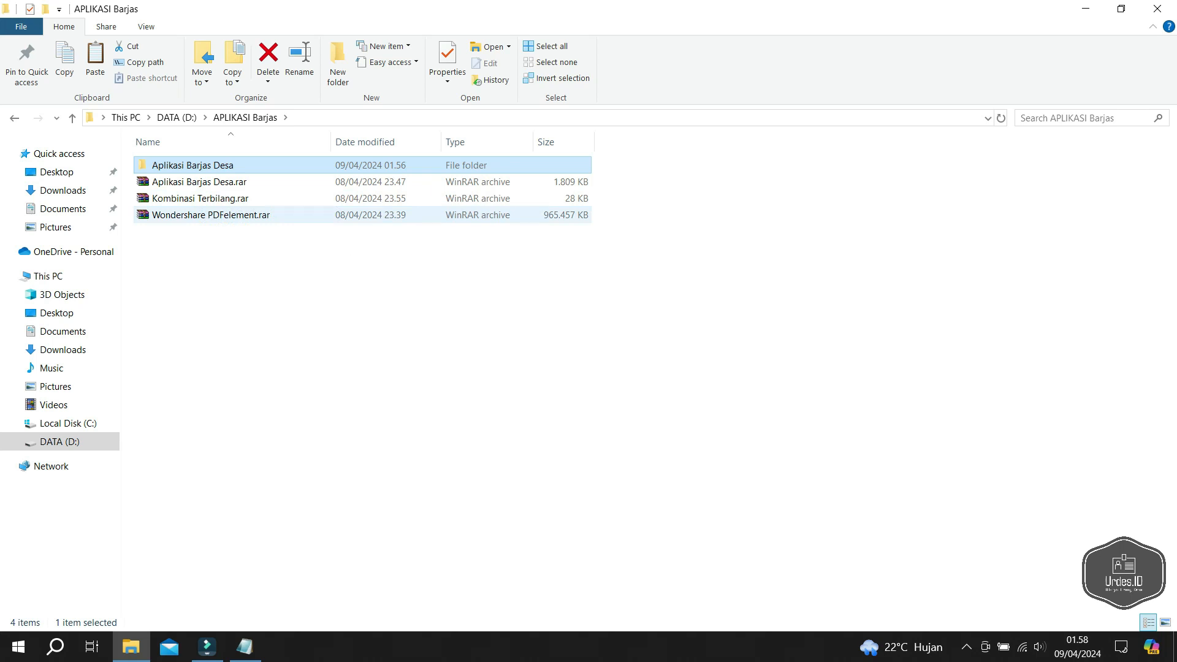
pyautogui.click(211, 215)
pyautogui.click(211, 199)
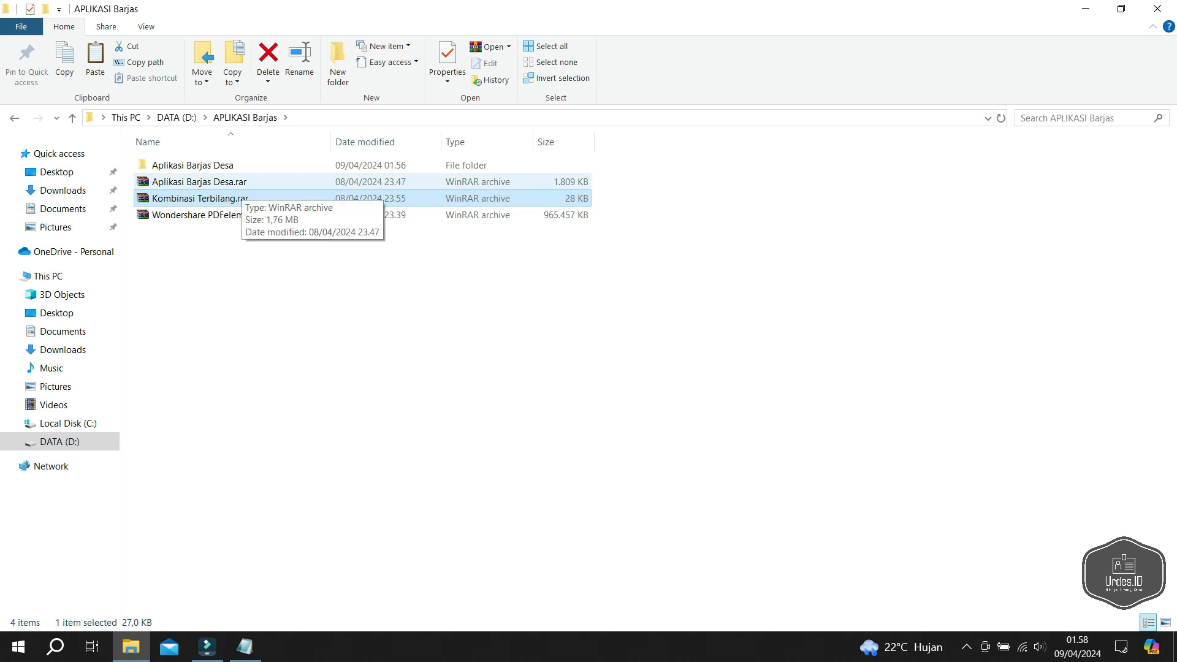
pyautogui.doubleClick(184, 165)
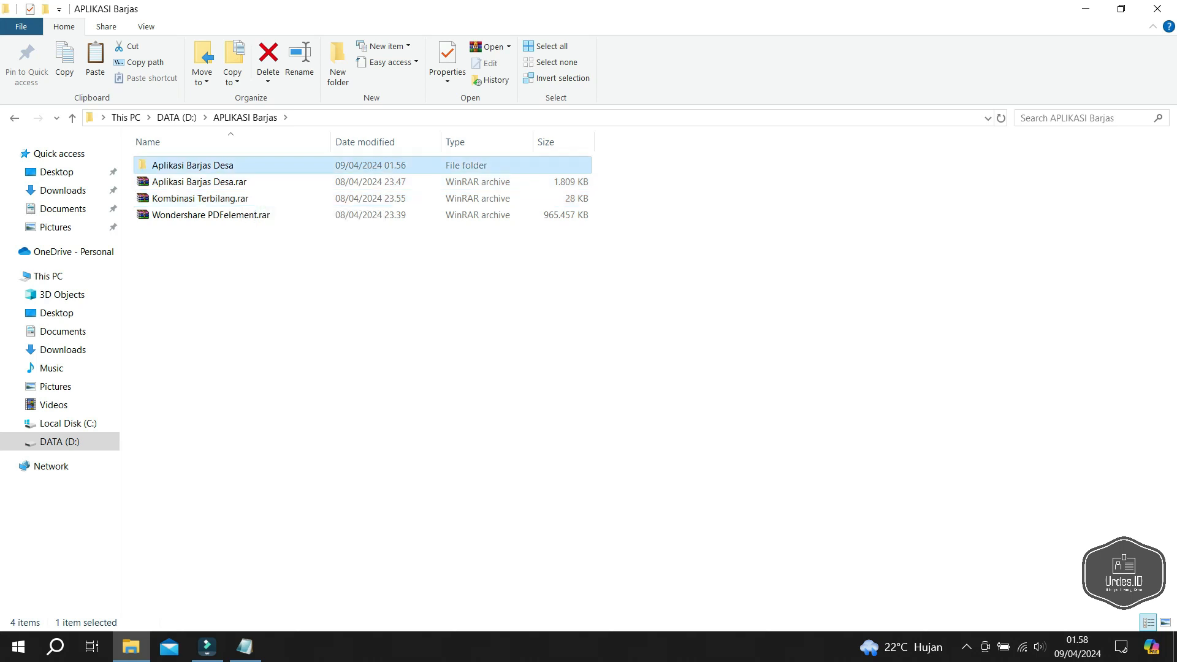
pyautogui.doubleClick(183, 165)
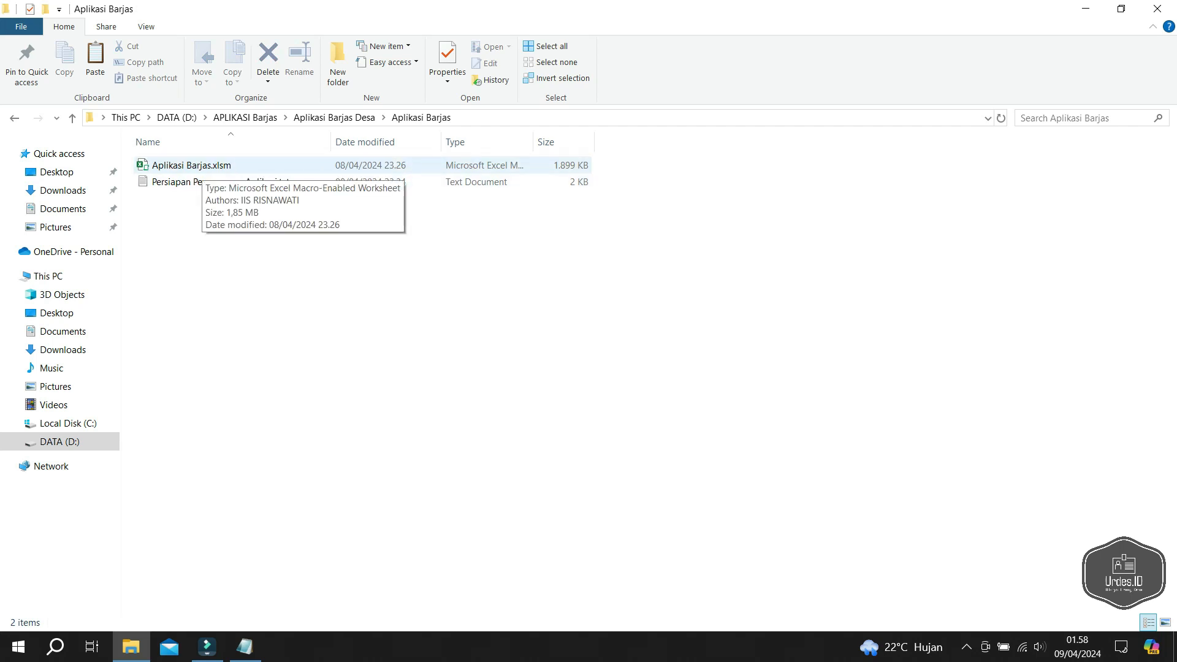
# - Open Aplikasi Barjas.xlsm maximized, enable its macros, and scroll to the top of DATA
pyautogui.doubleClick(202, 167)
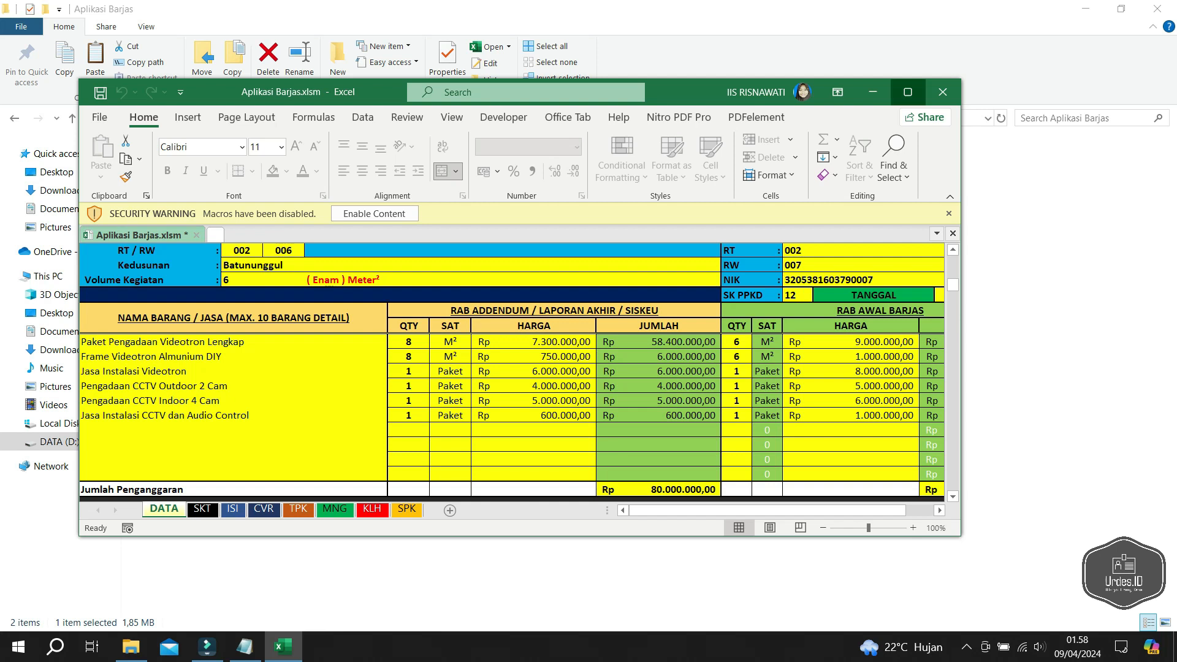
pyautogui.click(908, 92)
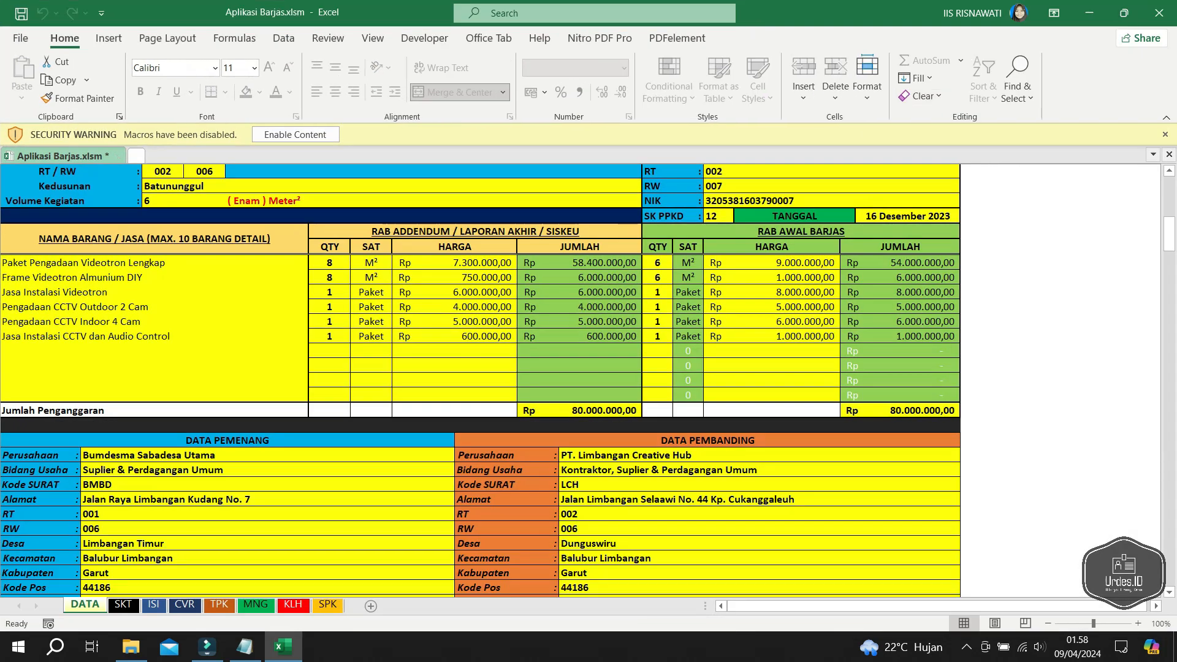
pyautogui.click(295, 134)
pyautogui.scroll(12, 480, 370)
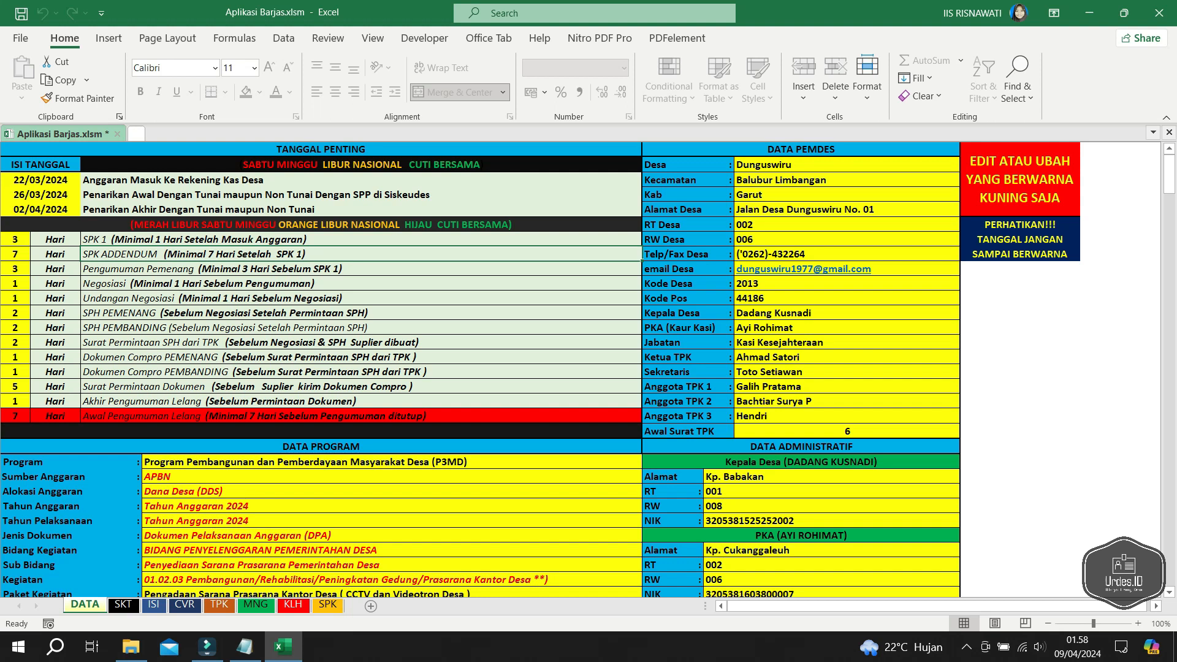
pyautogui.click(21, 38)
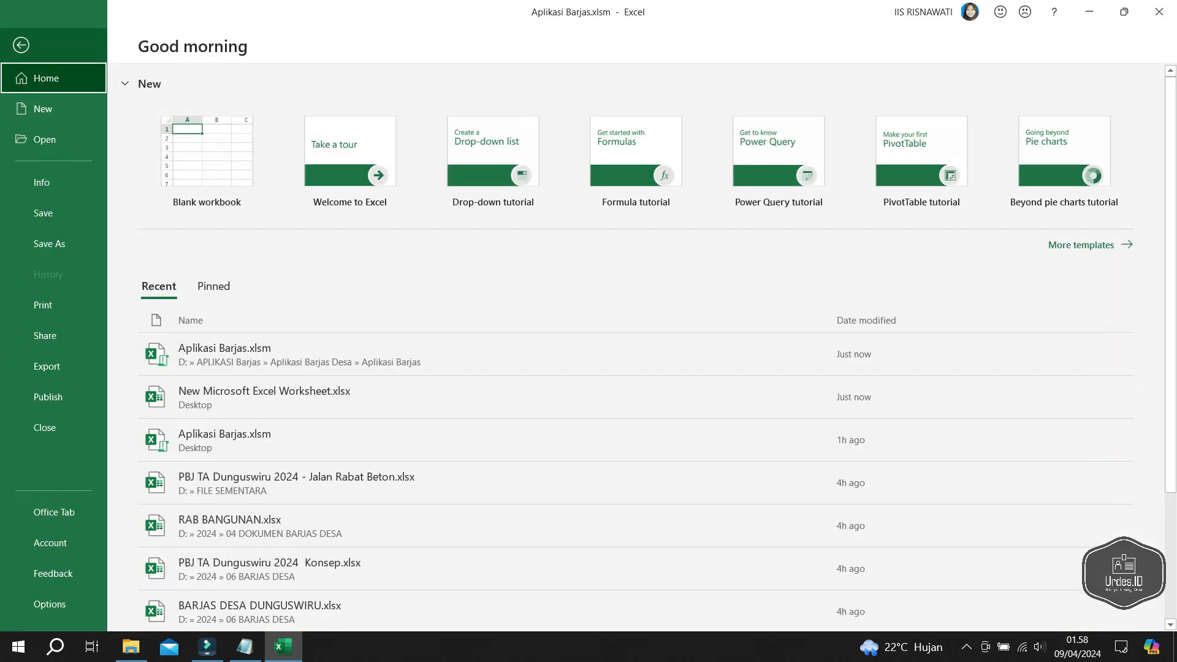
# - Browse to the AddIns folder from Excel's Add-ins options and copy its folder path
pyautogui.click(50, 604)
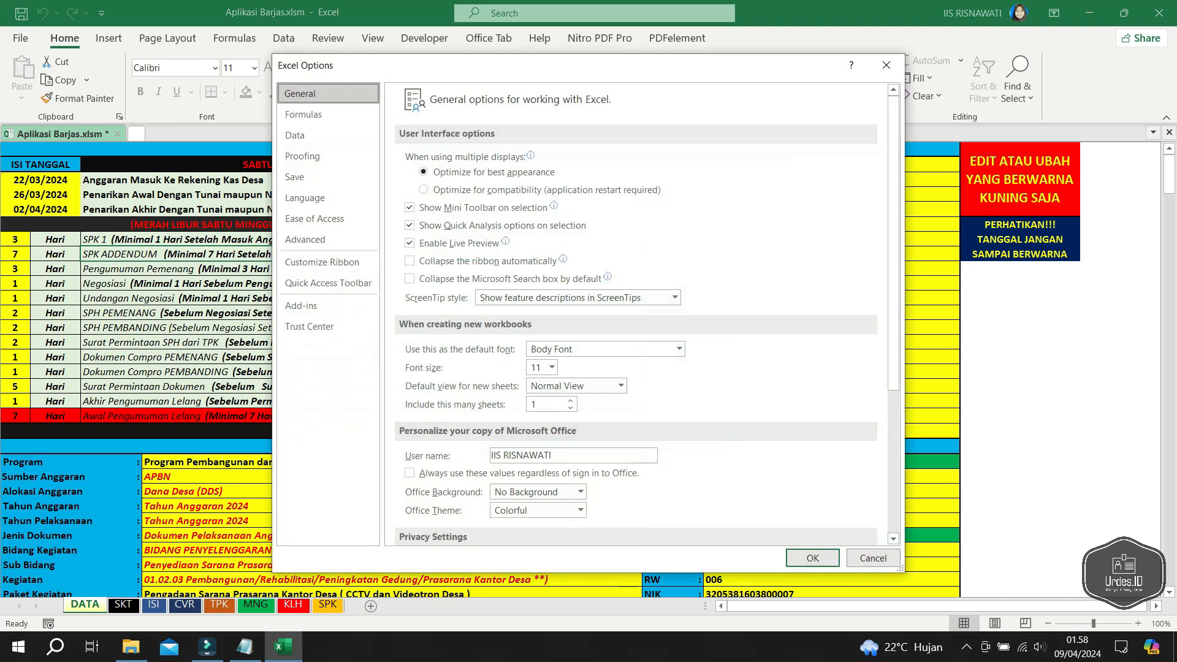
pyautogui.click(301, 305)
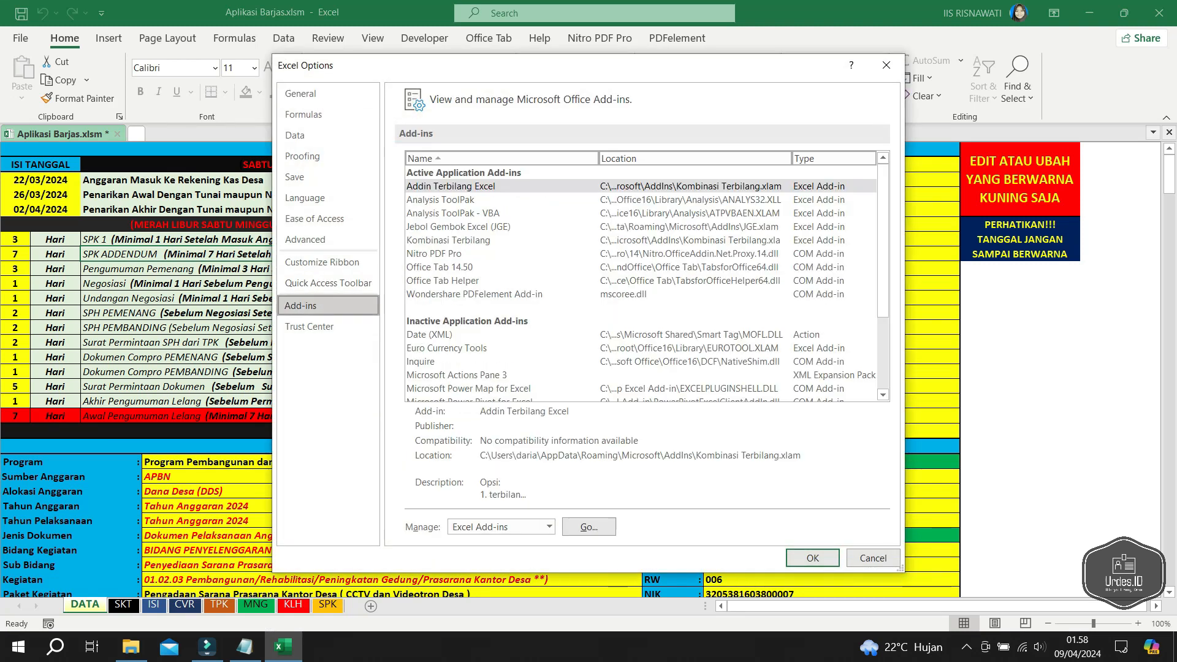
pyautogui.click(589, 527)
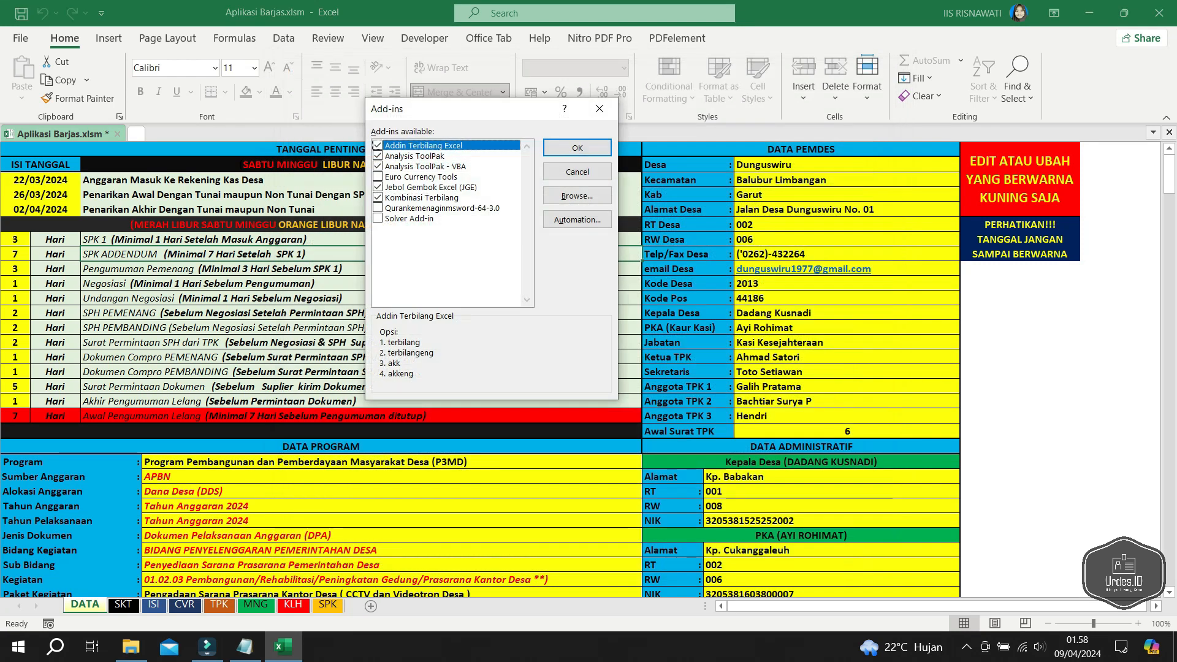
pyautogui.click(577, 197)
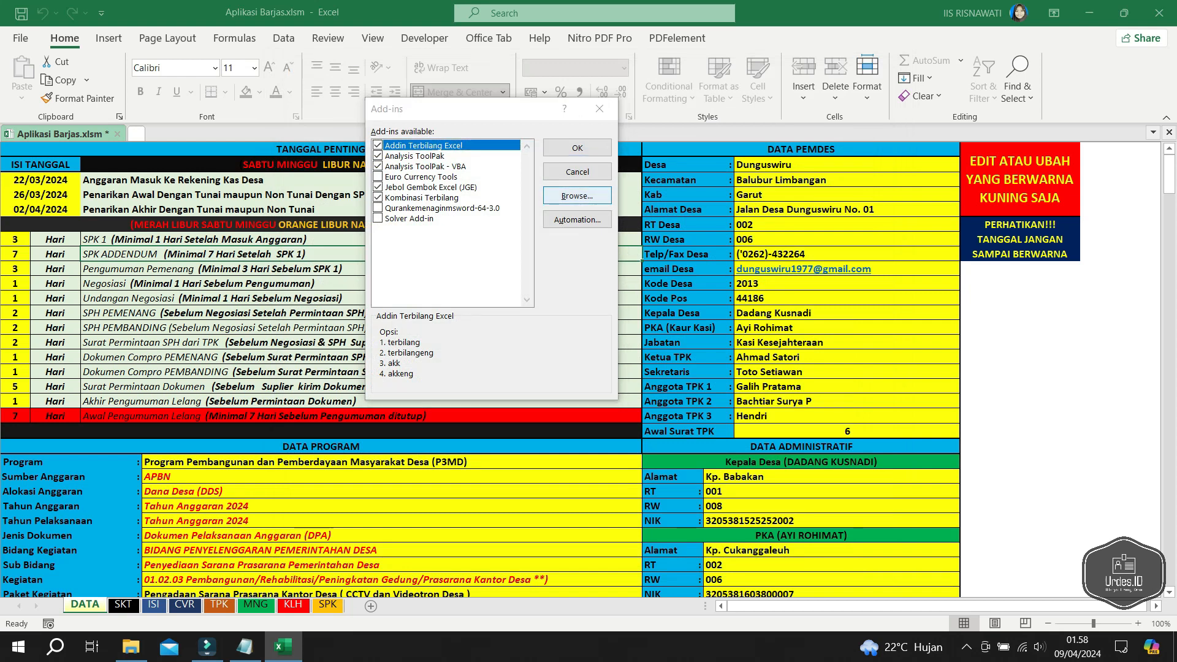
pyautogui.click(733, 156)
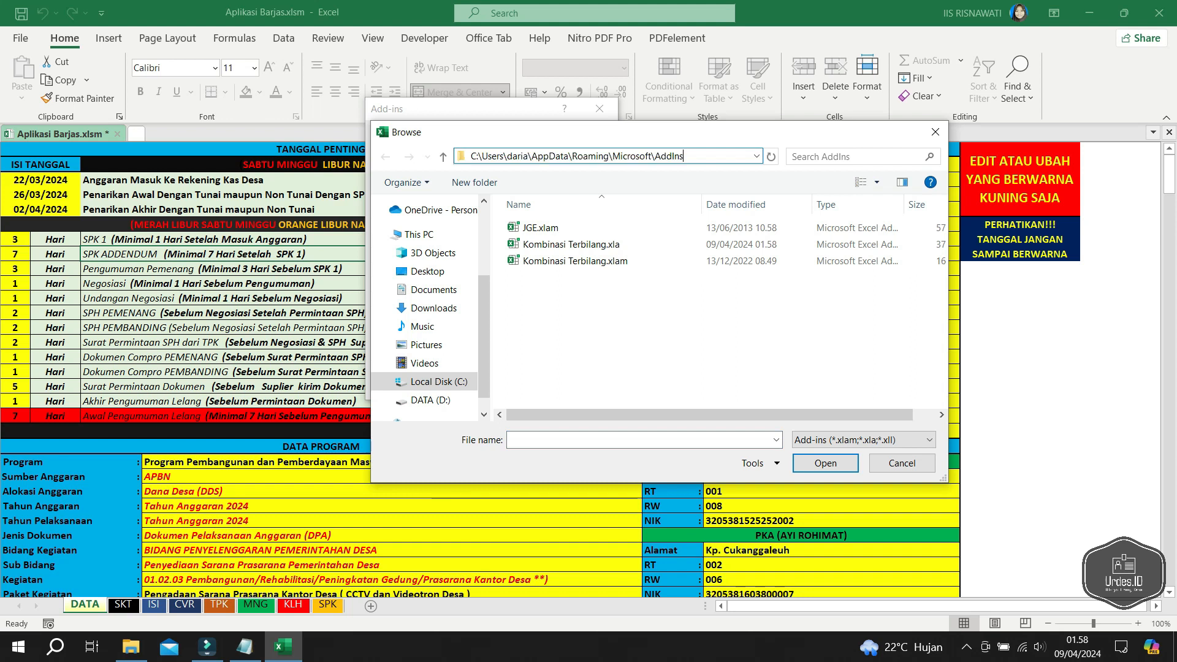
pyautogui.rightClick(529, 156)
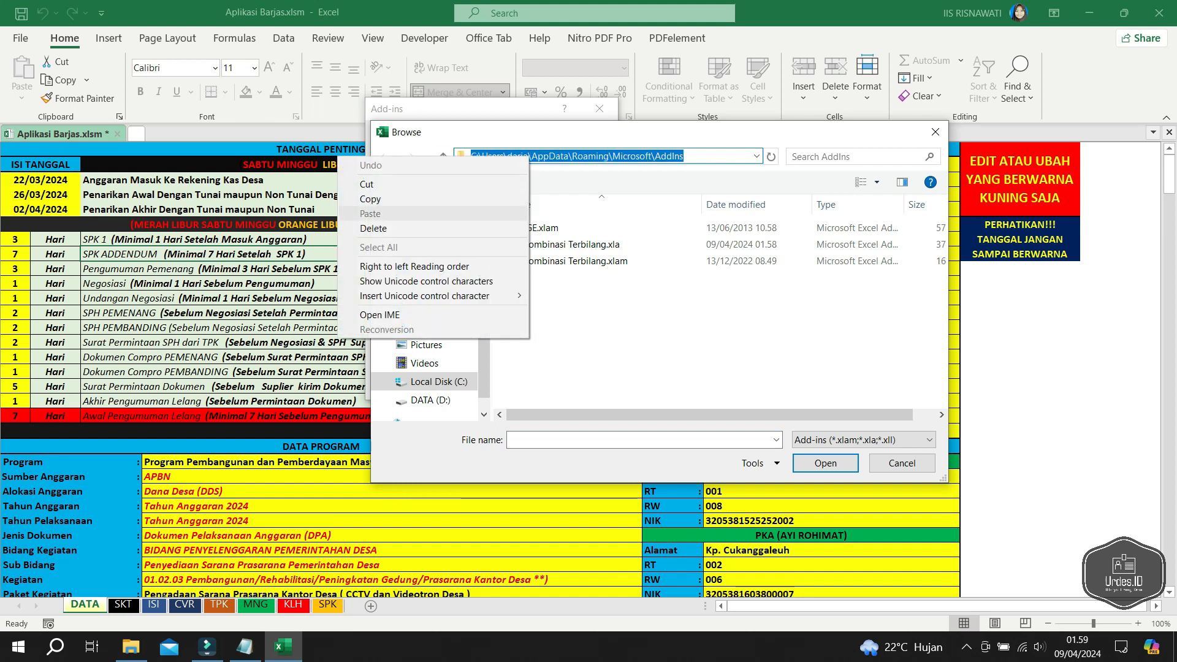
pyautogui.click(371, 199)
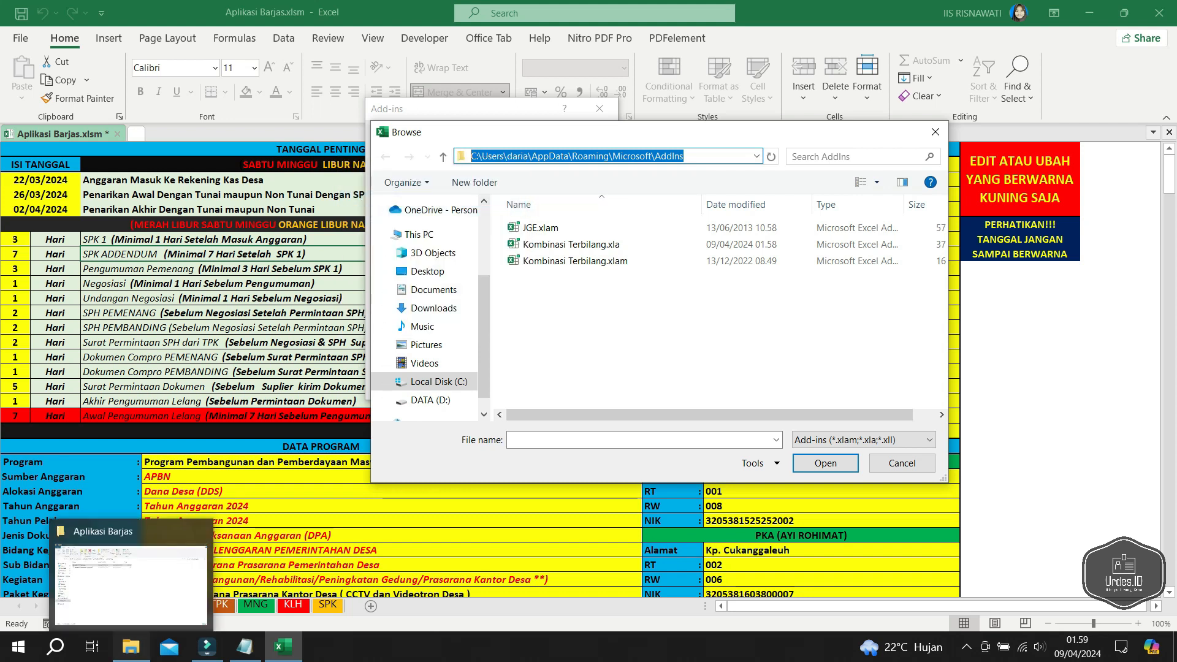
pyautogui.click(130, 647)
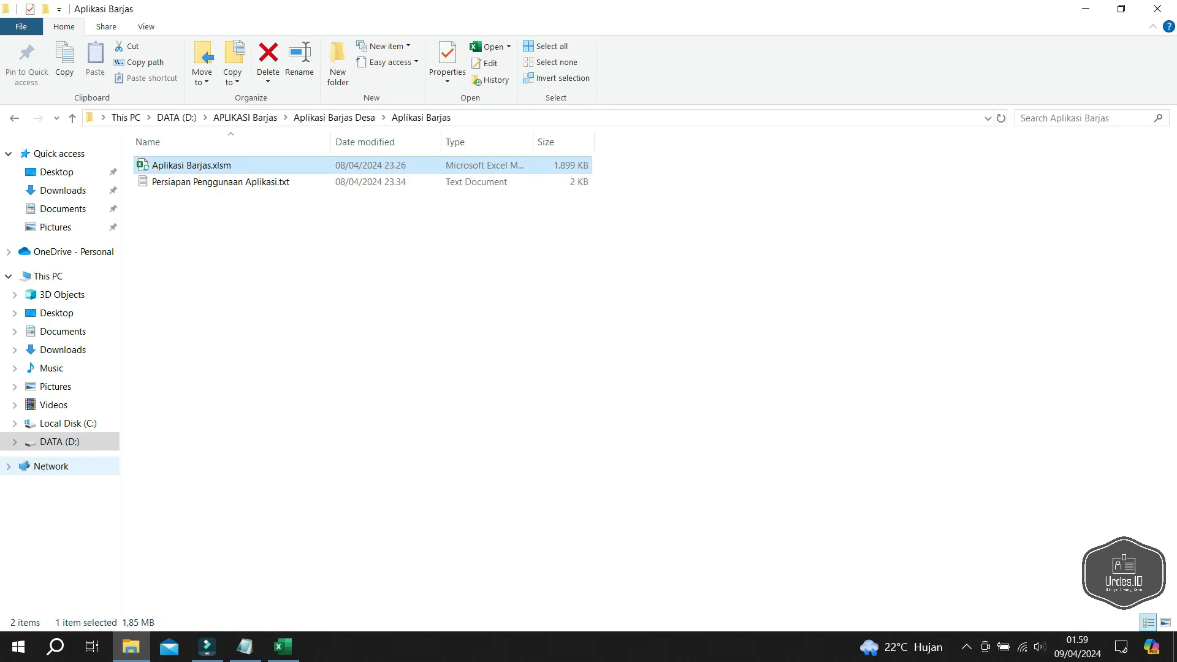
# - Open the copied AddIns path in a new File Explorer window and minimize it
pyautogui.rightClick(130, 646)
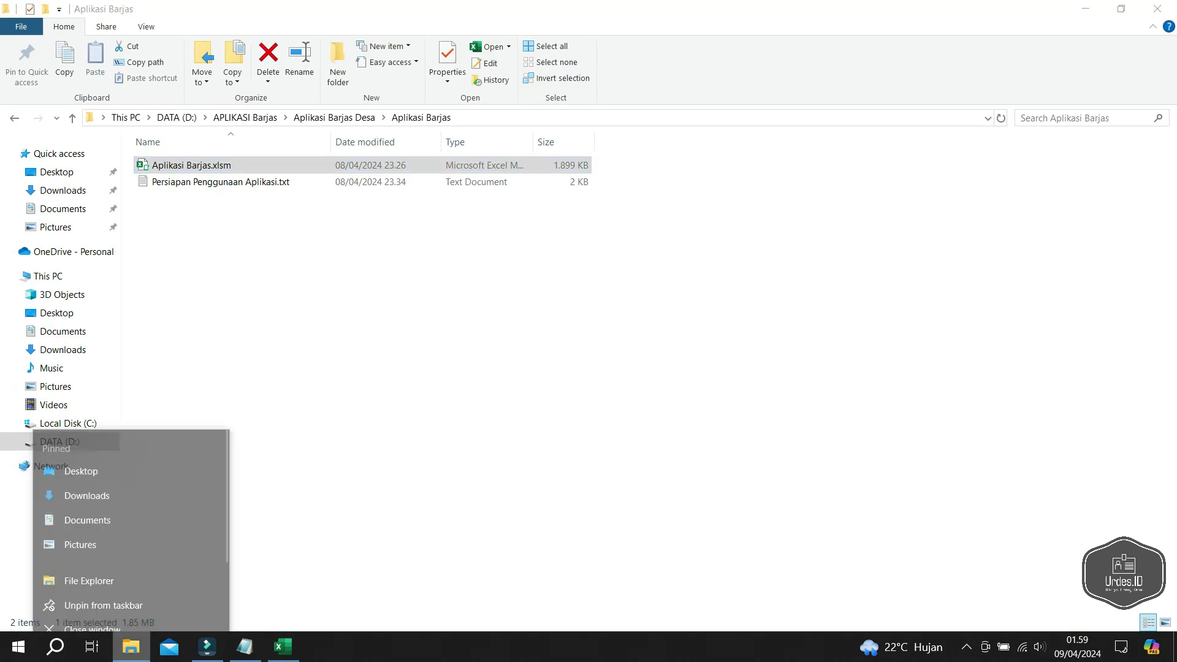
pyautogui.click(90, 564)
pyautogui.click(392, 117)
pyautogui.hotkey('ctrl', 'v')
pyautogui.press('Return')
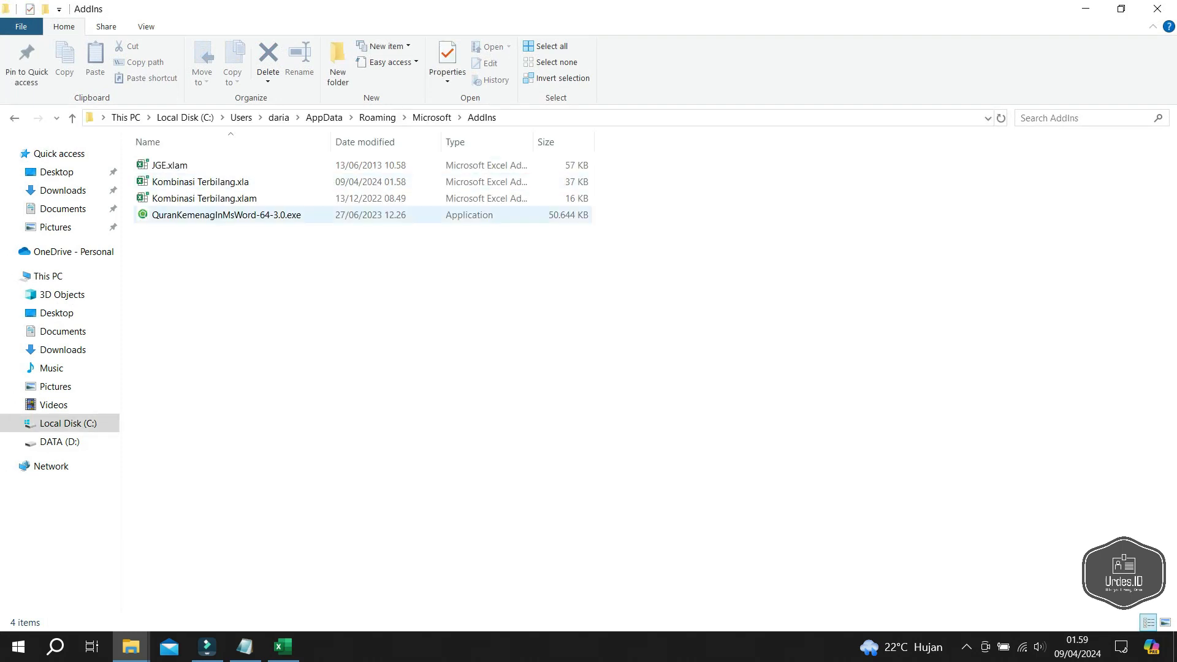
pyautogui.click(1085, 8)
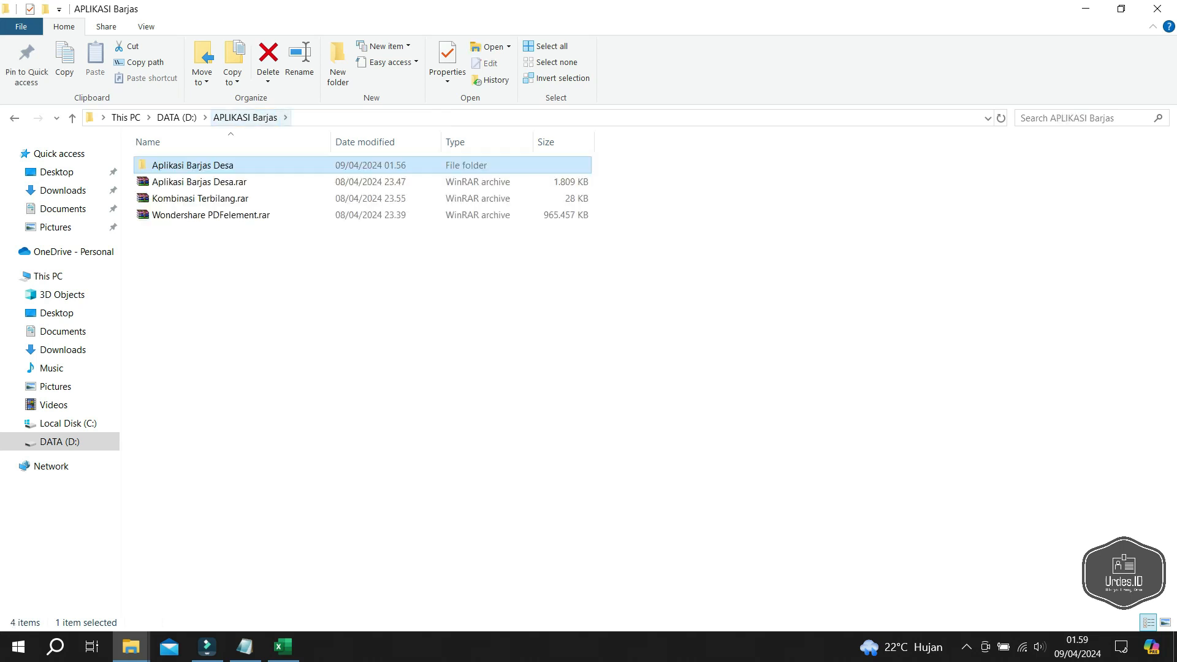
# - Extract Kombinasi Terbilang.rar into a Kombinasi Terbilang folder and open it
pyautogui.click(200, 199)
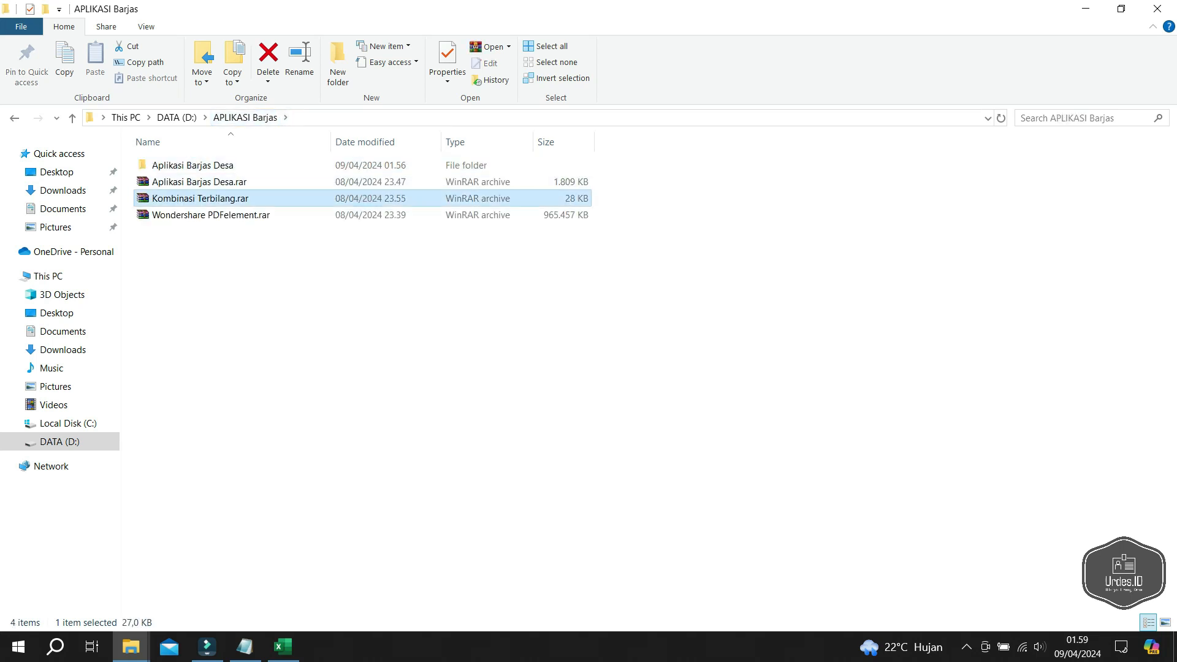
pyautogui.rightClick(224, 198)
pyautogui.click(147, 295)
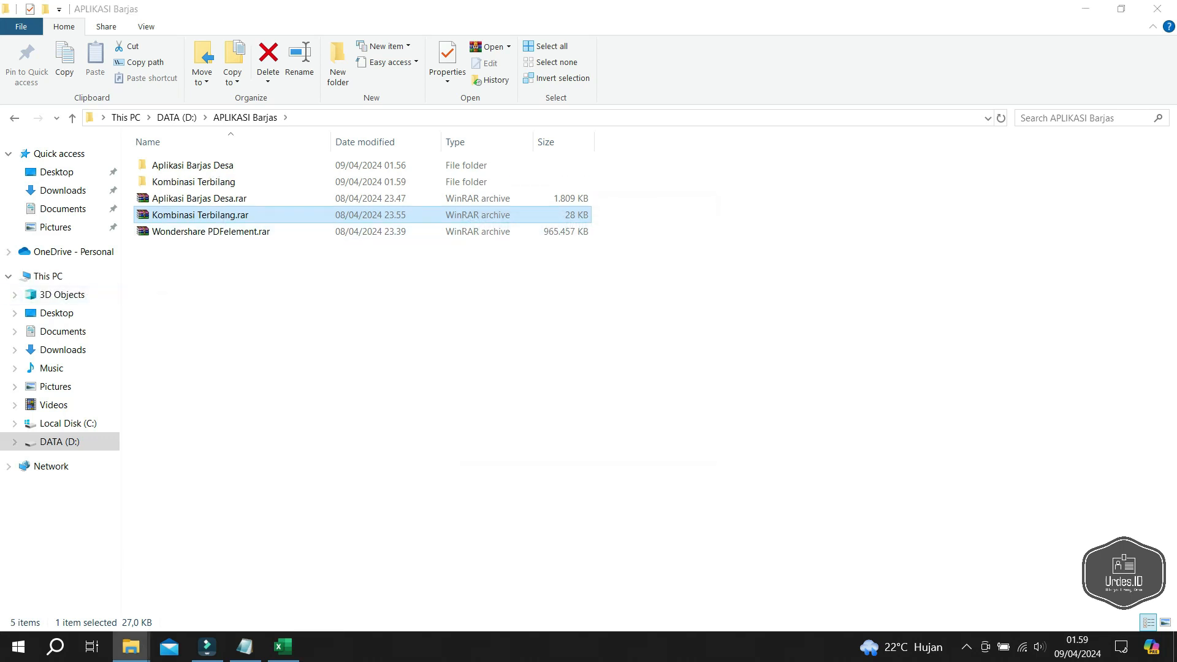
pyautogui.doubleClick(193, 181)
# - Open the inner Kombinasi Terbilang folder and read Terbilang.txt in Notepad
pyautogui.doubleClick(194, 165)
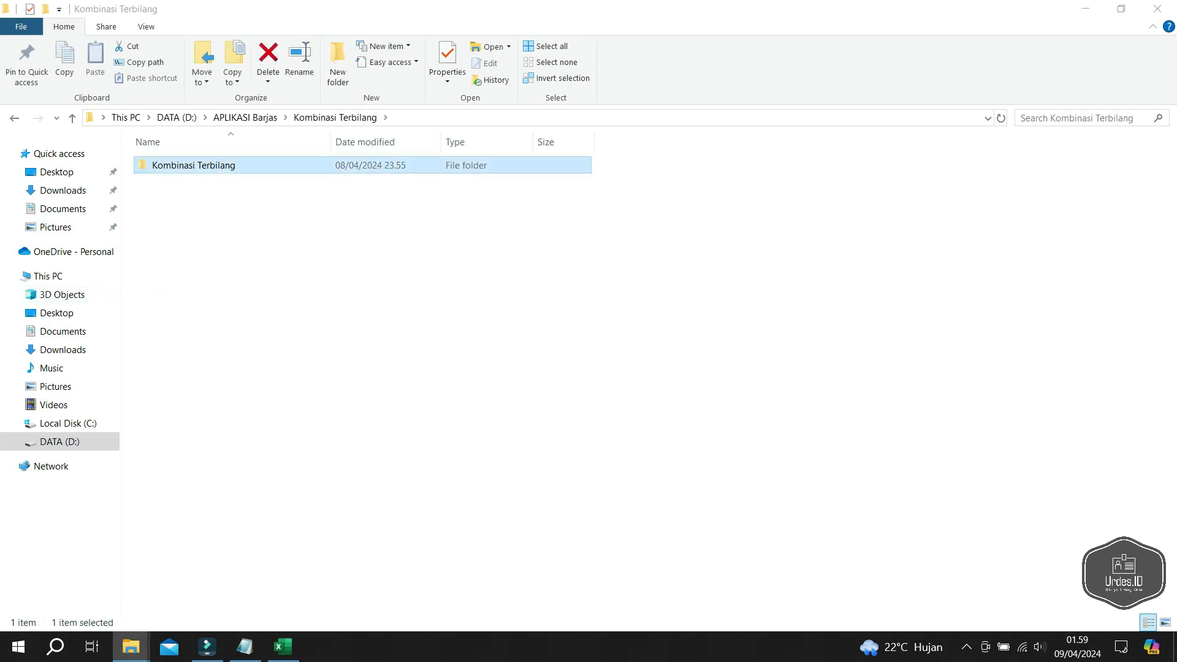
pyautogui.click(204, 182)
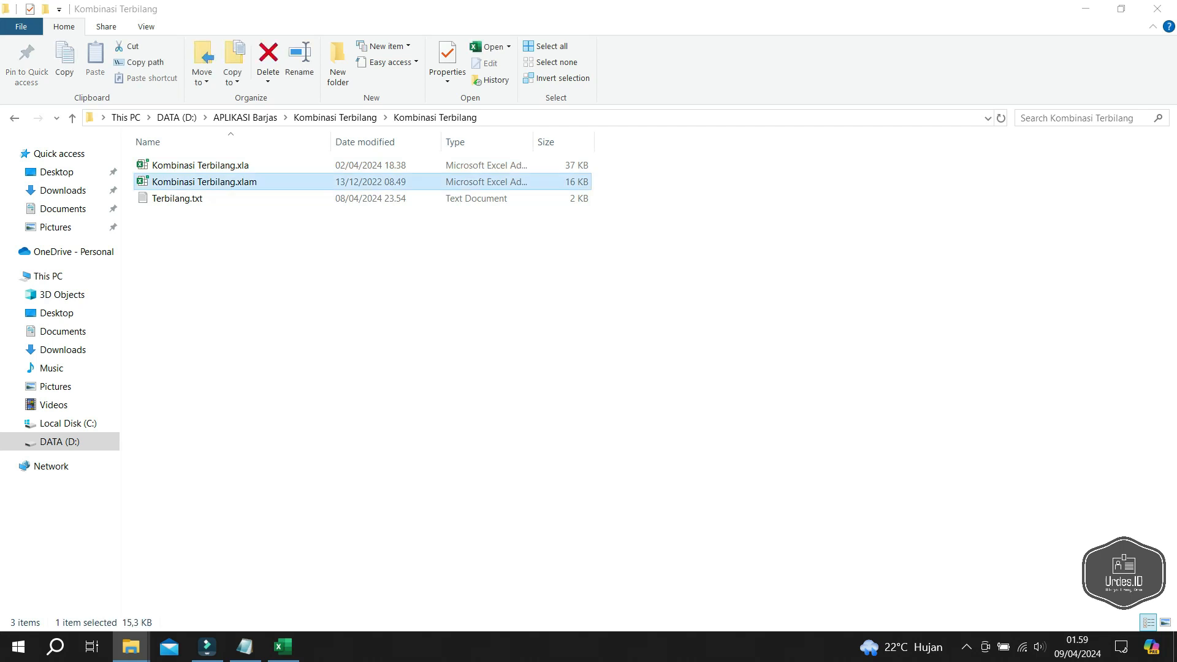
pyautogui.keyDown('ctrl'); pyautogui.click(215, 166); pyautogui.keyUp('ctrl')
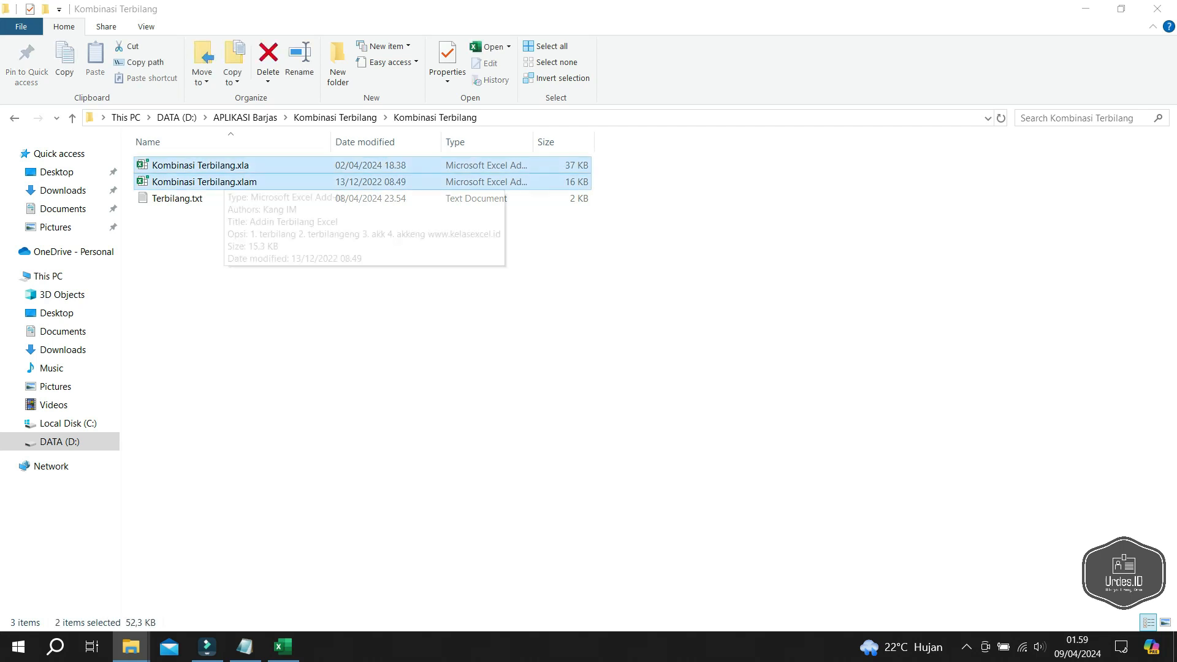
pyautogui.doubleClick(177, 198)
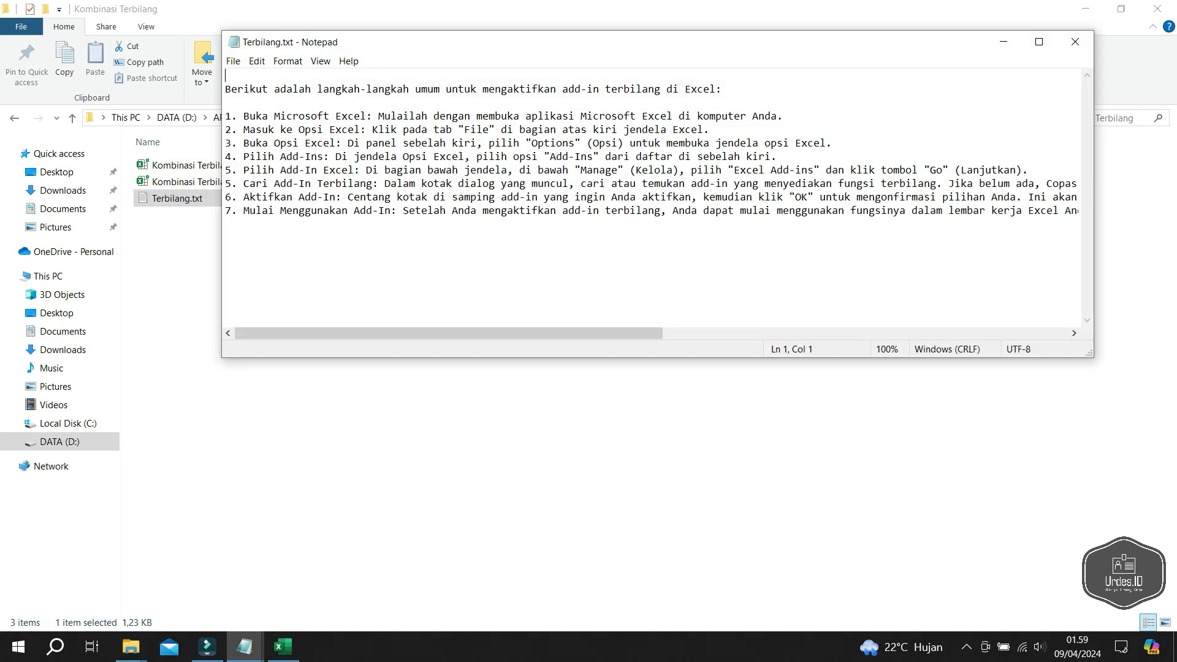
pyautogui.click(1075, 42)
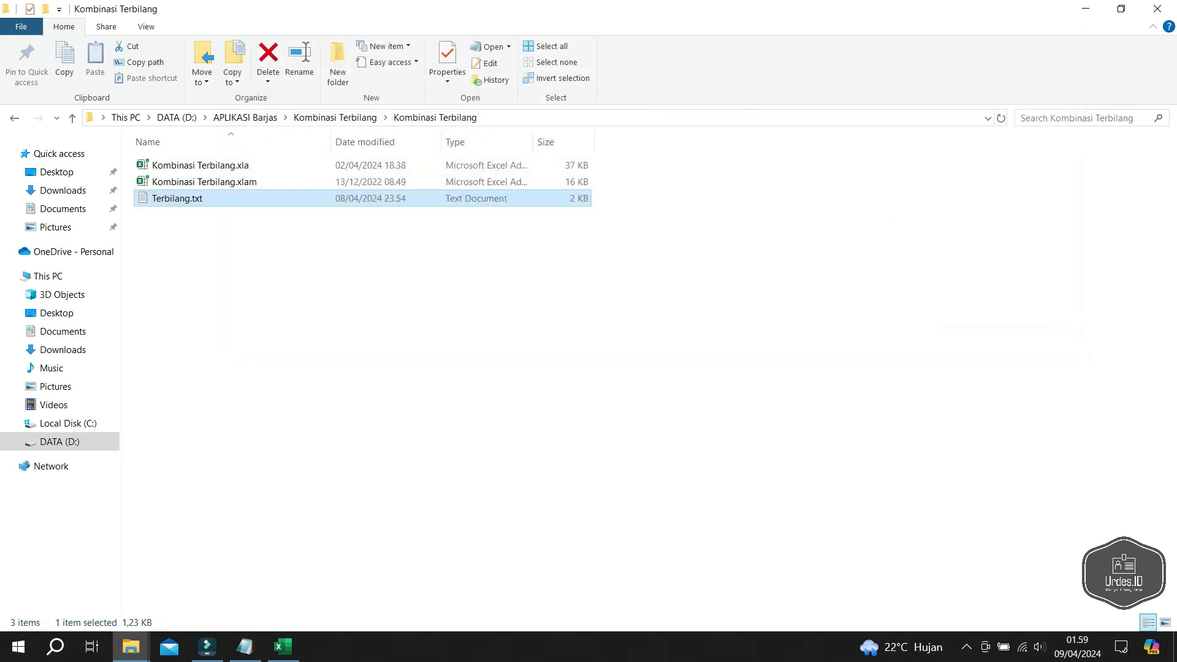
# - Copy Kombinasi Terbilang.xla and Kombinasi Terbilang.xlam
pyautogui.click(214, 182)
pyautogui.keyDown('ctrl'); pyautogui.click(214, 166); pyautogui.keyUp('ctrl')
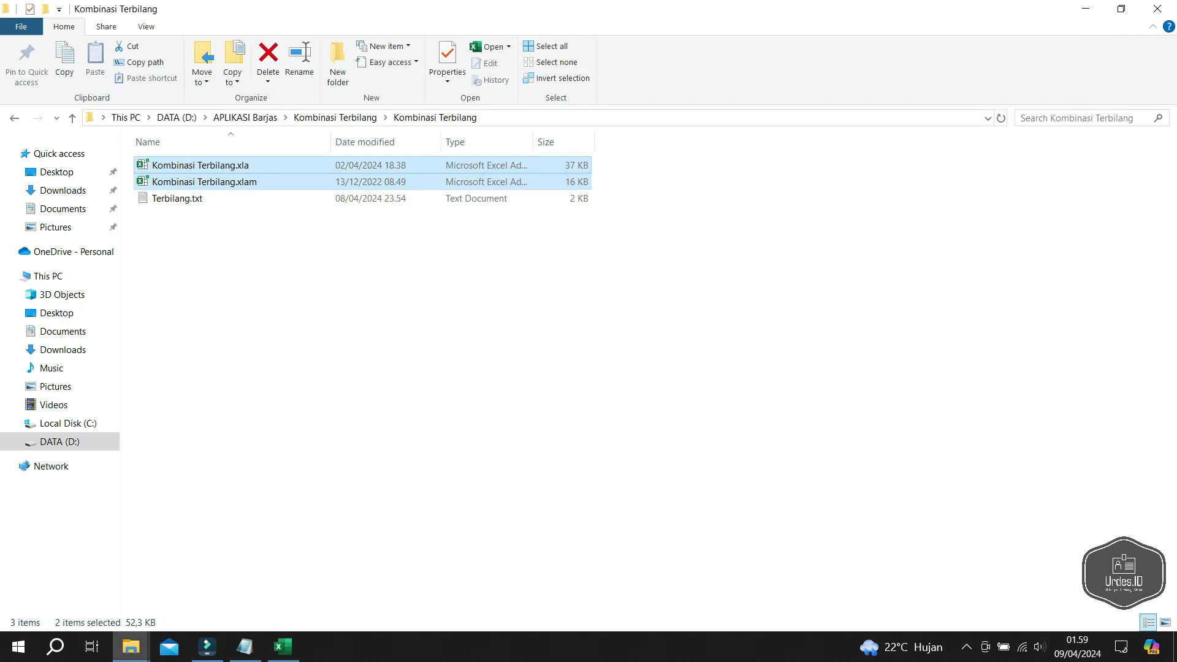
pyautogui.rightClick(218, 169)
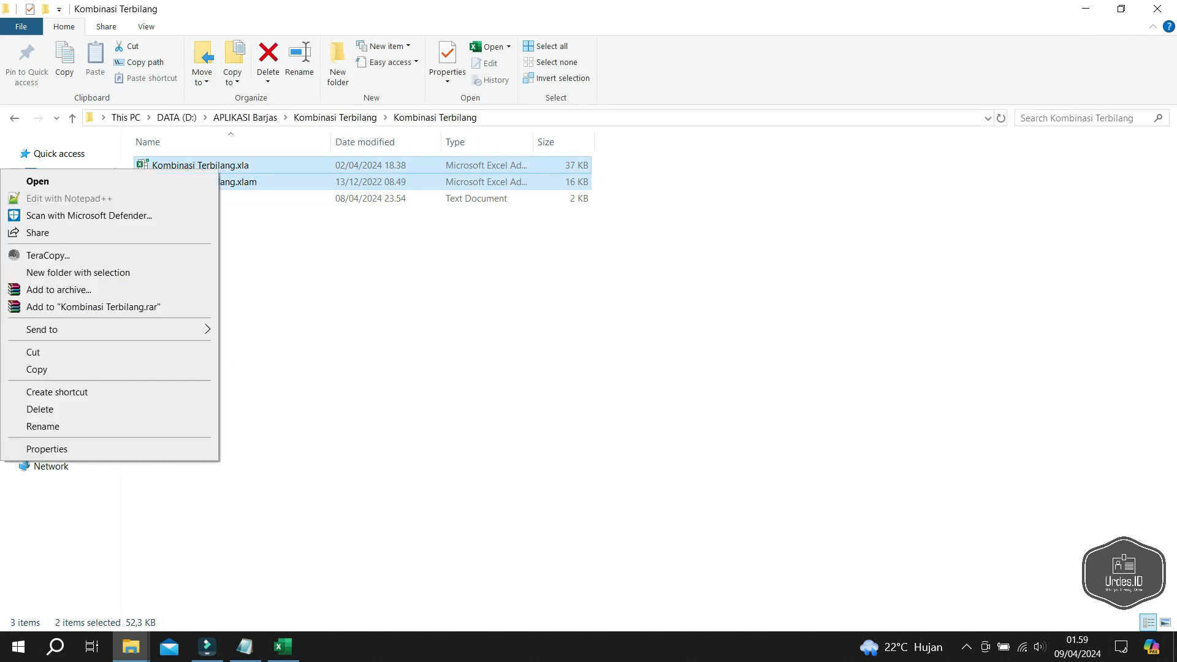
pyautogui.click(110, 369)
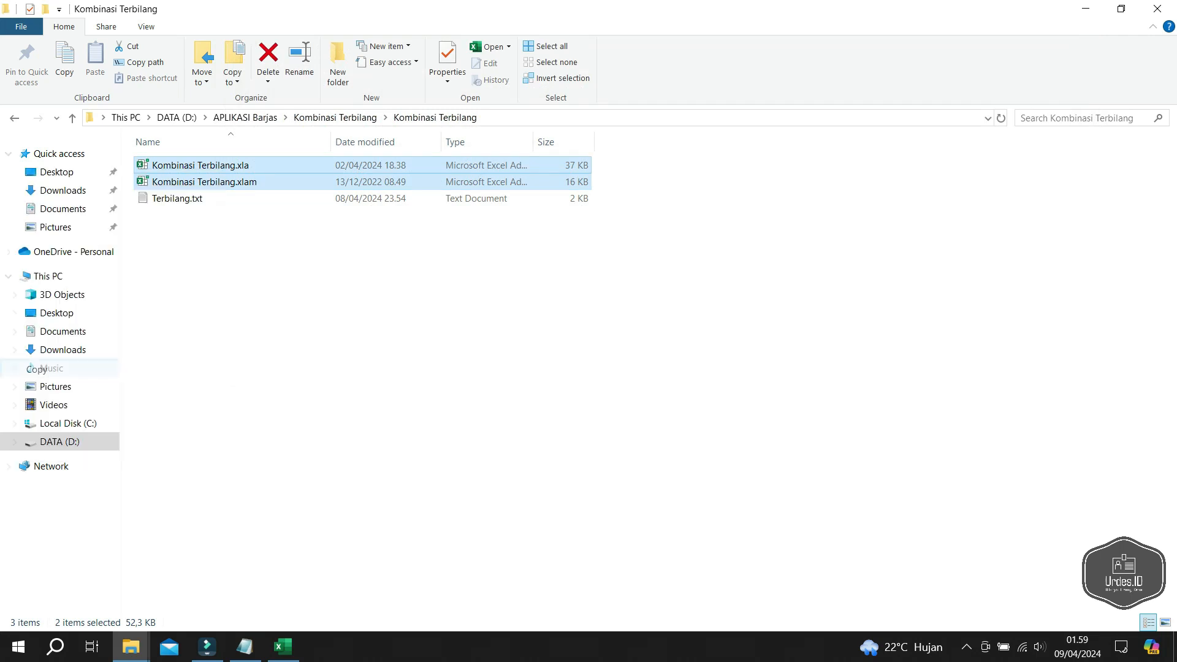
pyautogui.click(294, 368)
# - Paste both add-ins into the AddIns folder, skipping the existing files in TeraCopy
pyautogui.moveTo(130, 646)
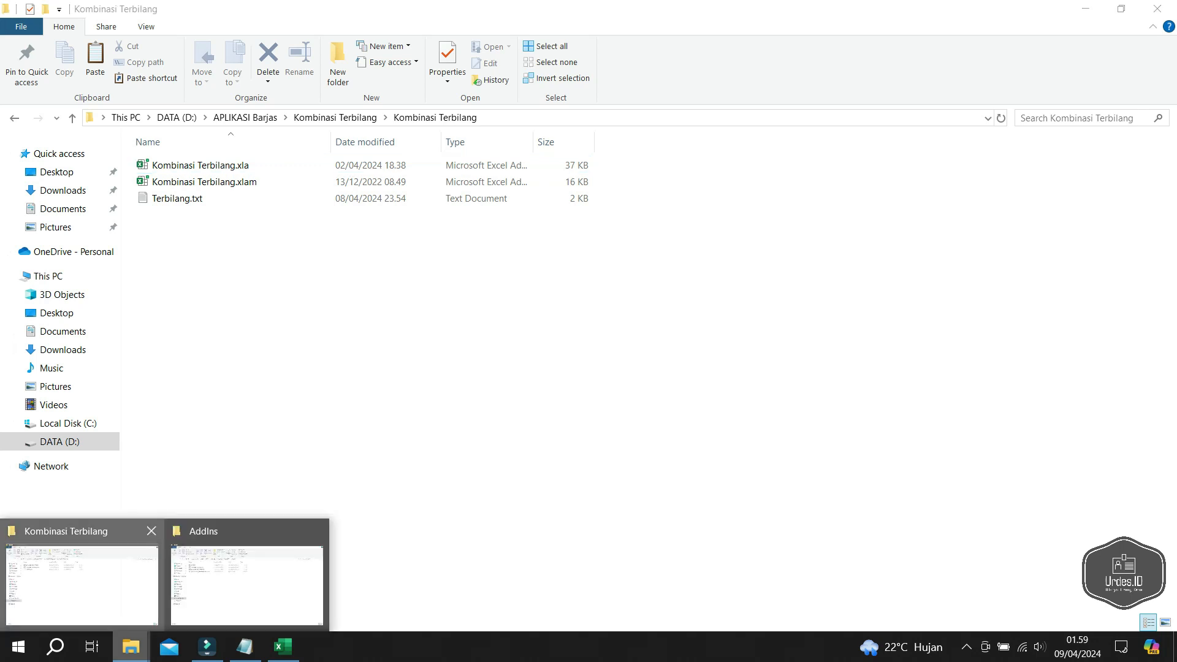
pyautogui.click(202, 576)
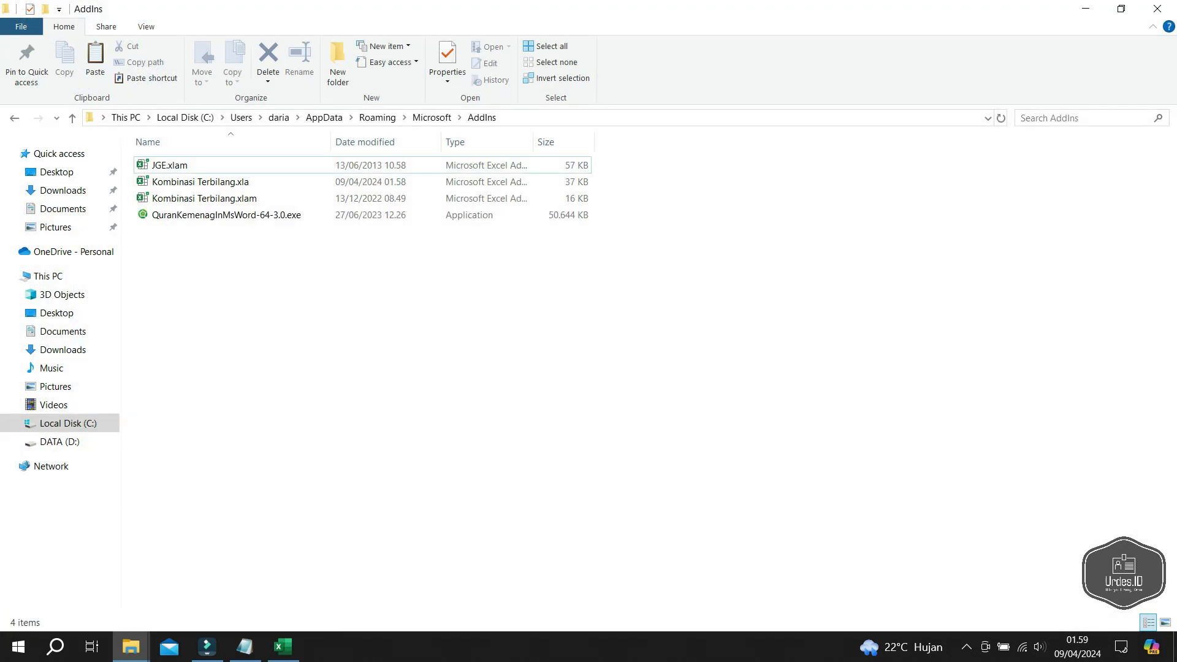
pyautogui.rightClick(151, 299)
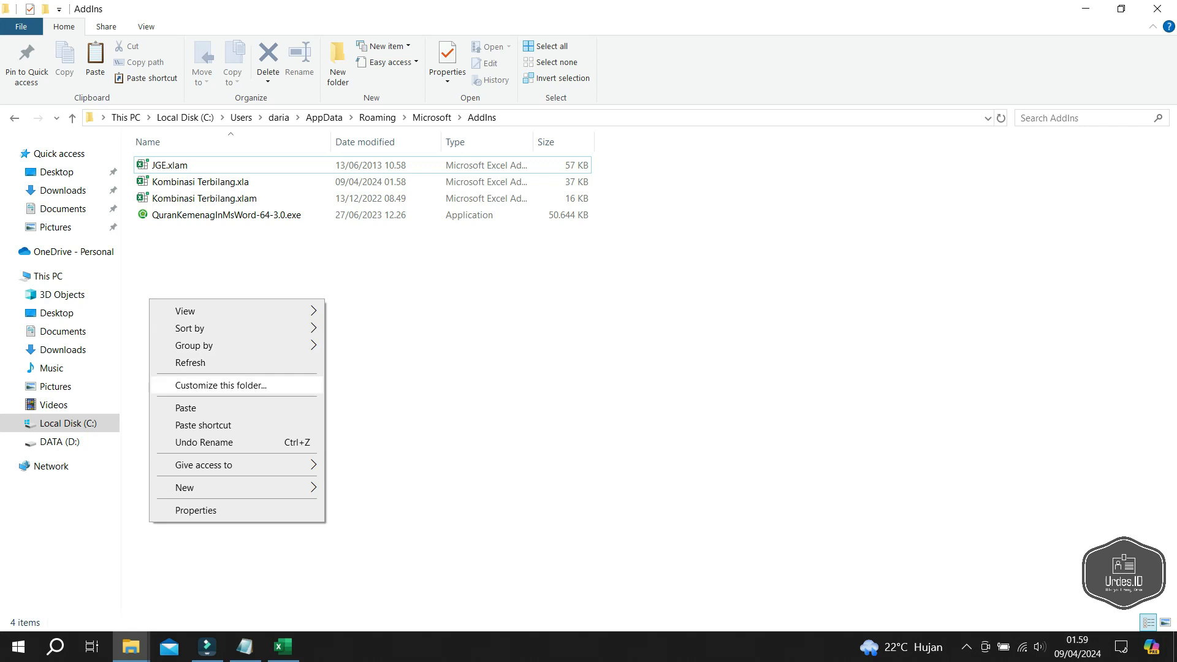
pyautogui.click(186, 408)
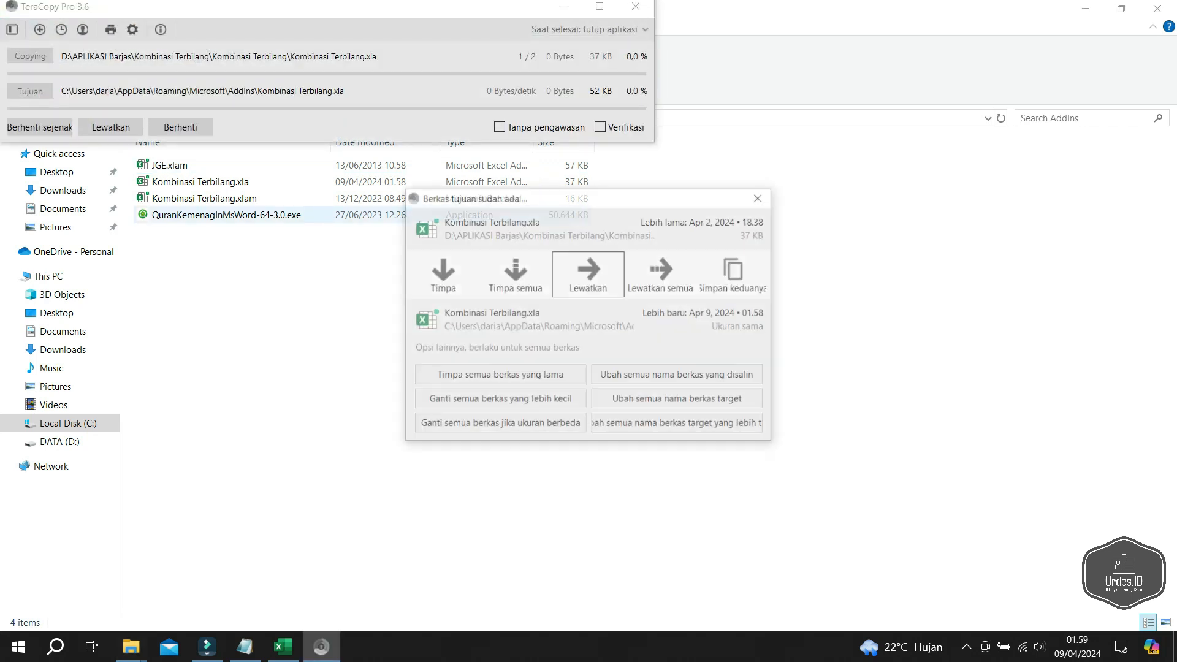
pyautogui.press('Return')
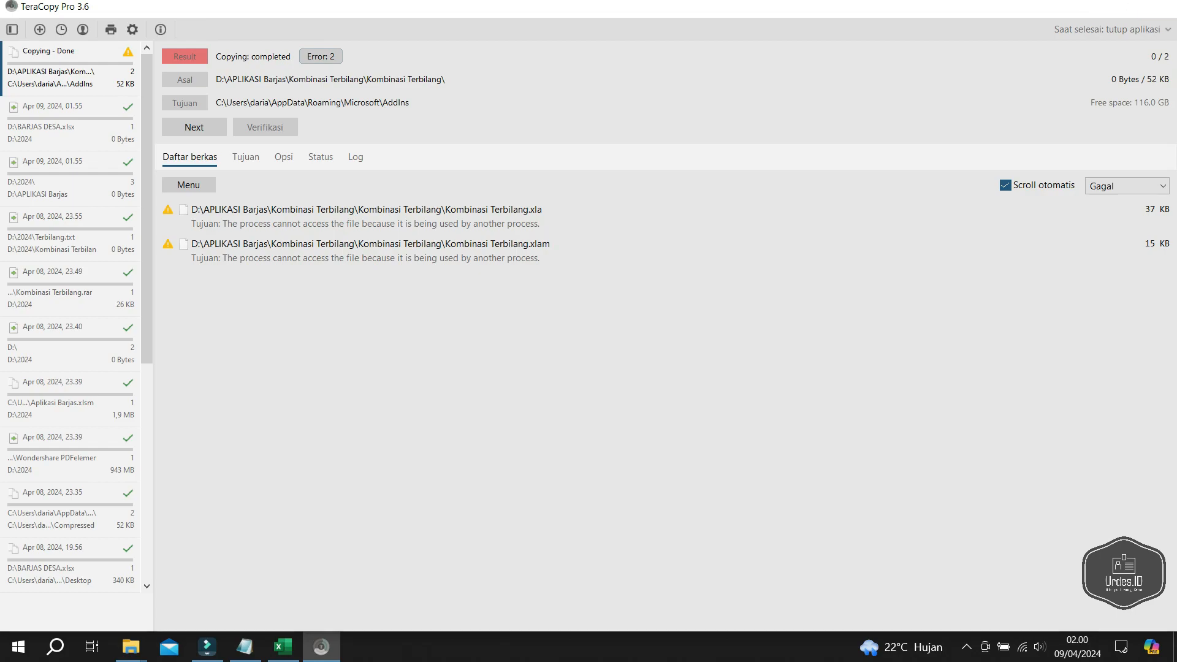
pyautogui.click(1158, 6)
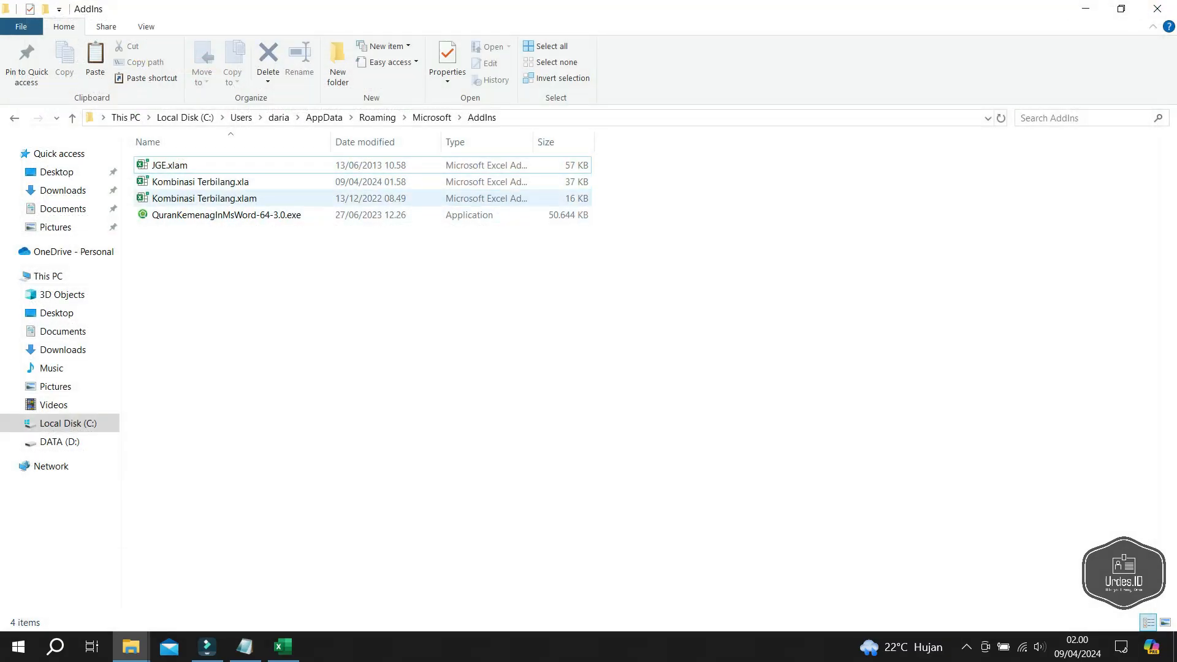
# - Select the Kombinasi Terbilang add-ins in AddIns, then close that window
pyautogui.click(205, 199)
pyautogui.click(205, 182)
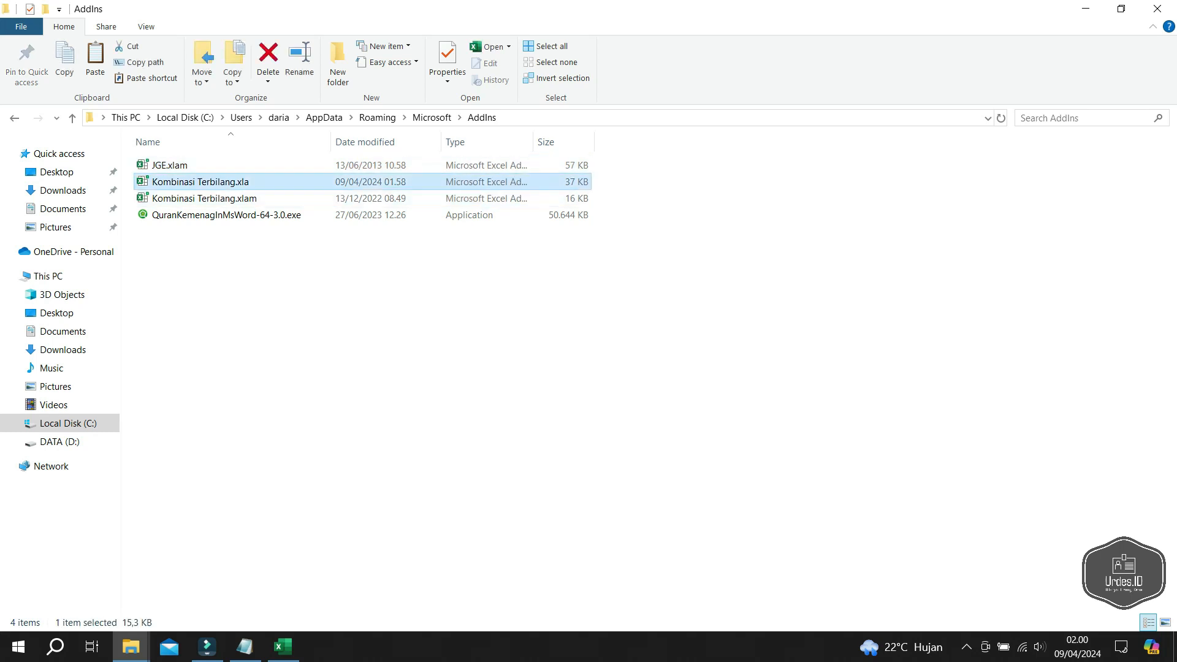
pyautogui.click(1158, 9)
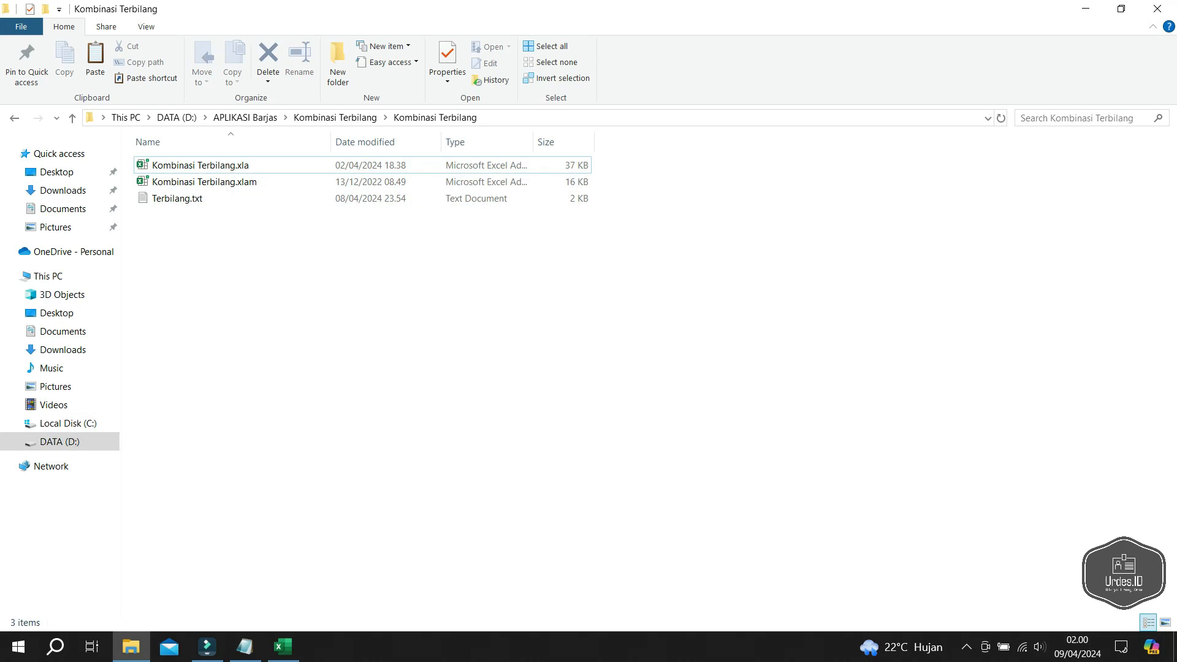
# - Close the Kombinasi Terbilang folder, cancel the add-in browse, and exit the Add-ins list unchanged
pyautogui.click(1158, 8)
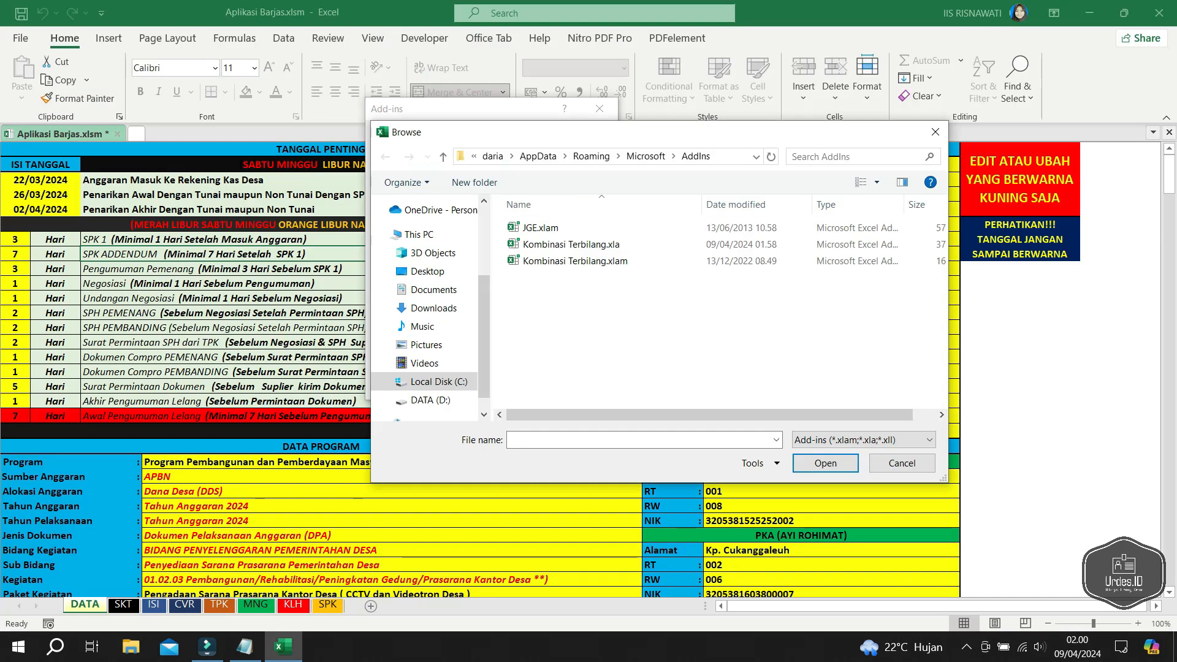
pyautogui.click(902, 463)
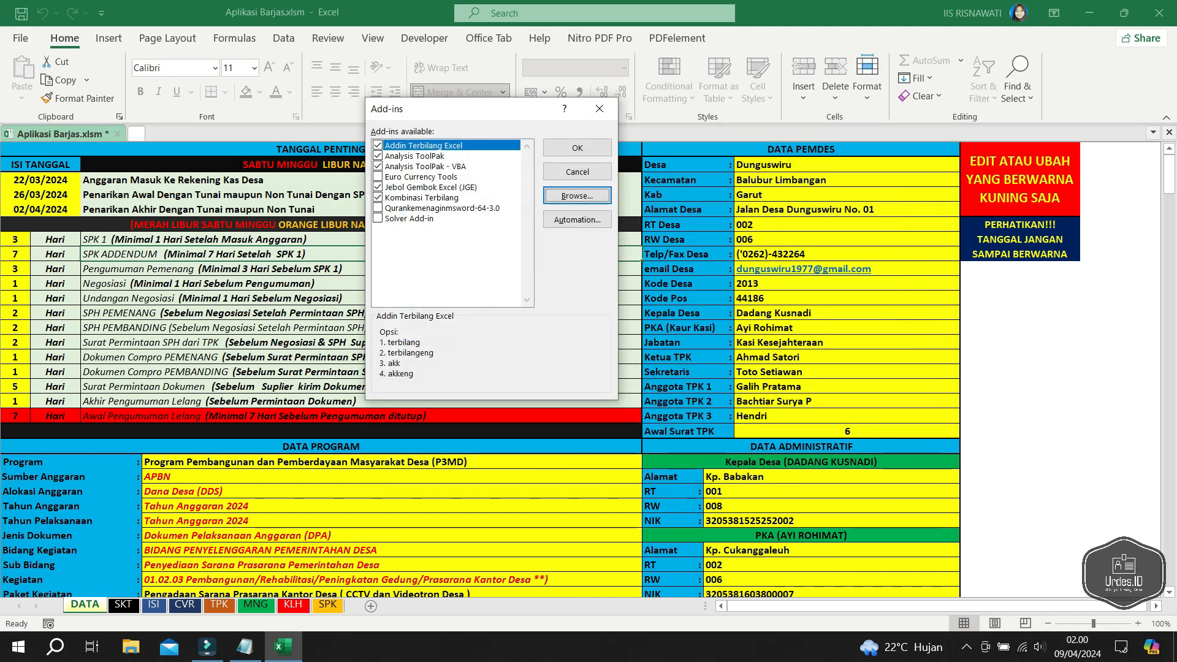
pyautogui.press('Escape')
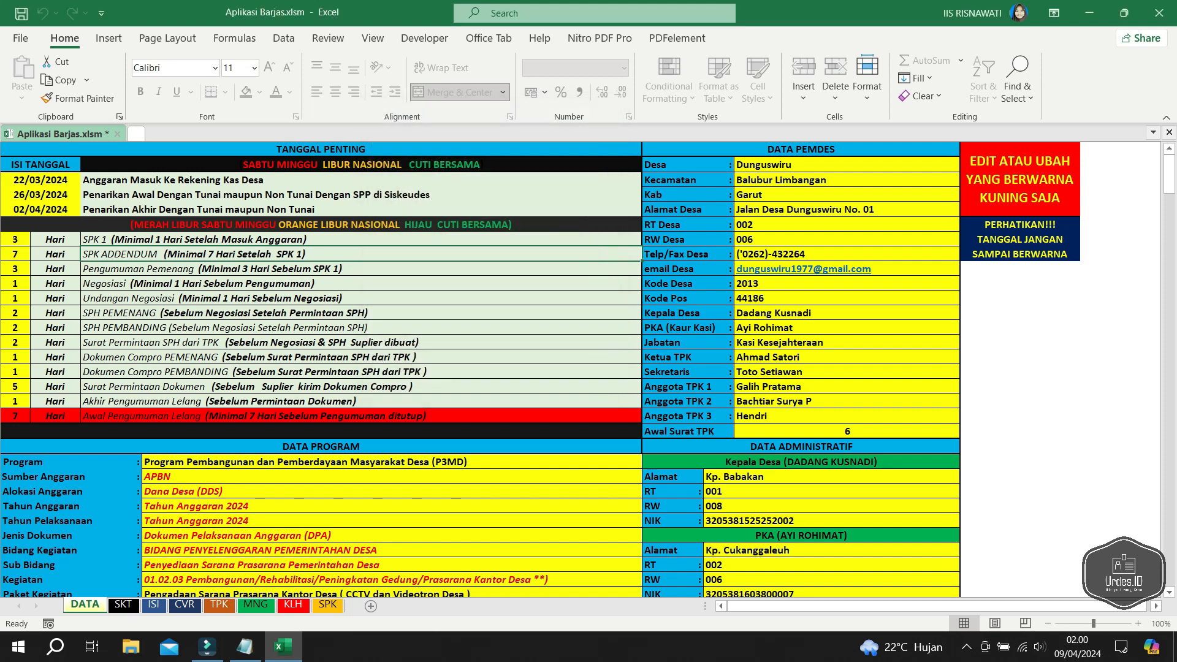
pyautogui.scroll(-3, 539, 368)
pyautogui.scroll(3, 540, 368)
pyautogui.moveTo(846, 165); pyautogui.dragTo(846, 431)
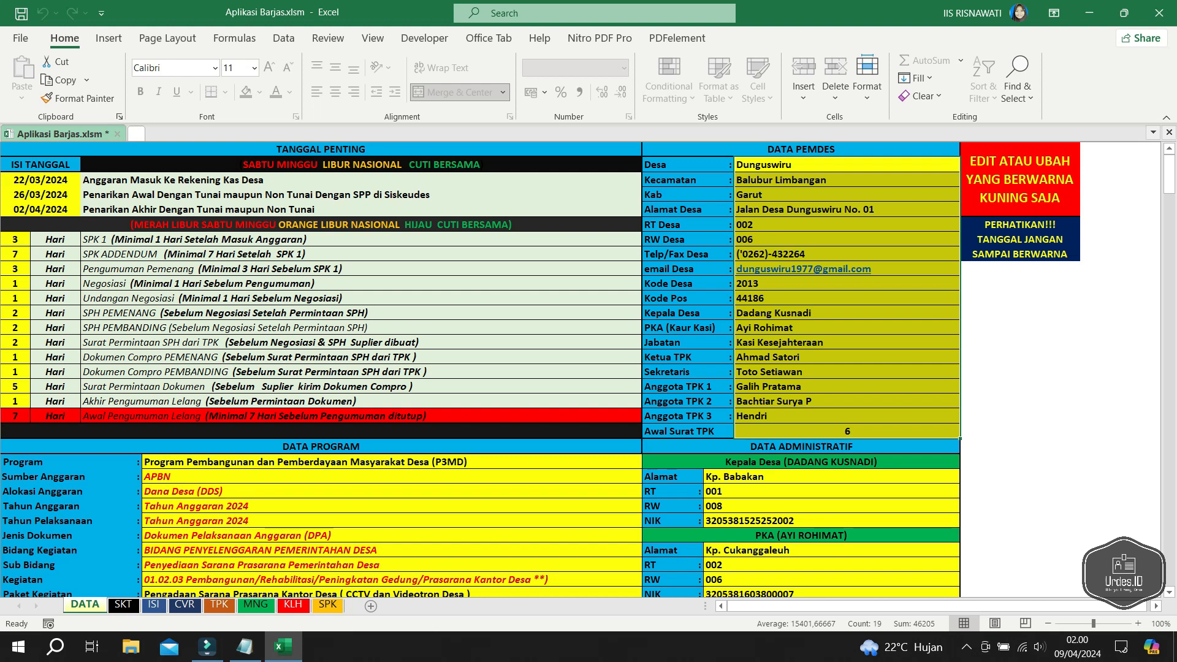
pyautogui.moveTo(41, 179); pyautogui.dragTo(15, 417)
pyautogui.scroll(-4, 480, 369)
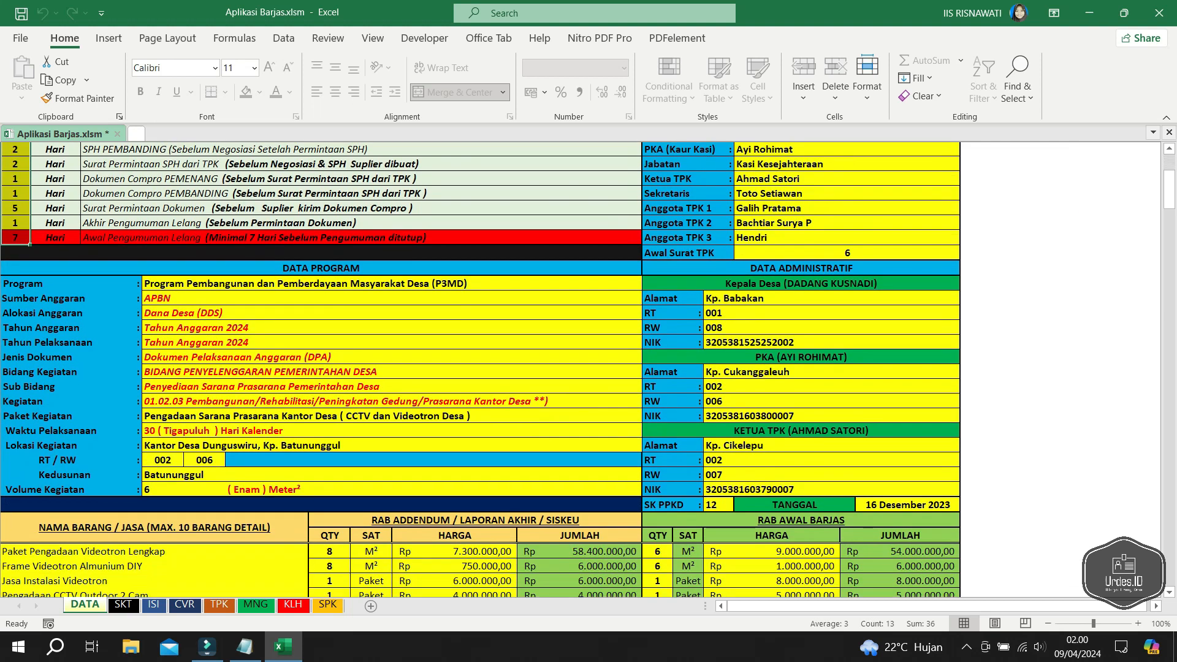
pyautogui.click(305, 284)
pyautogui.moveTo(305, 283); pyautogui.dragTo(305, 489)
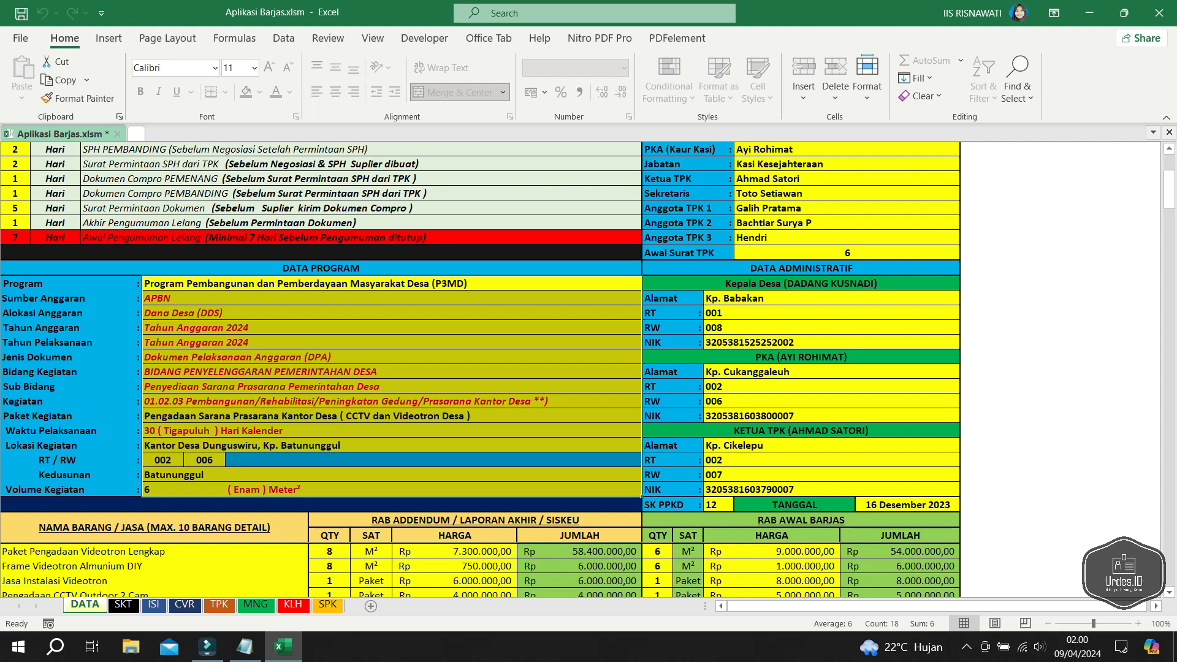
pyautogui.scroll(-3, 480, 369)
pyautogui.moveTo(294, 417); pyautogui.dragTo(295, 552)
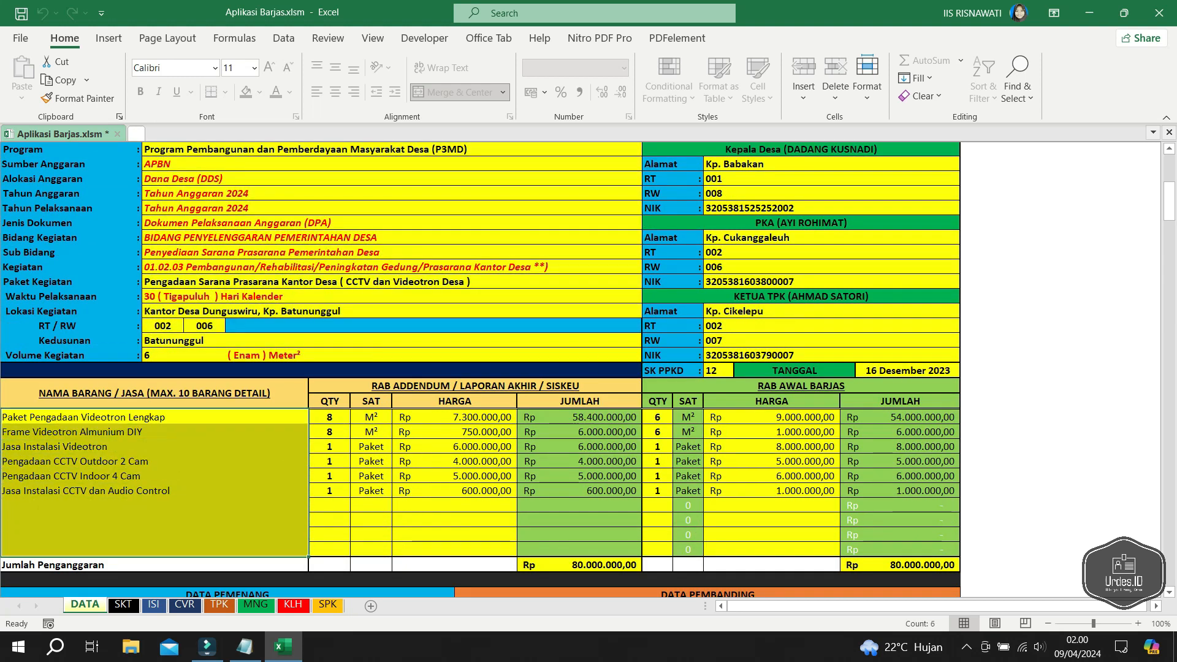
pyautogui.moveTo(330, 417); pyautogui.dragTo(478, 549)
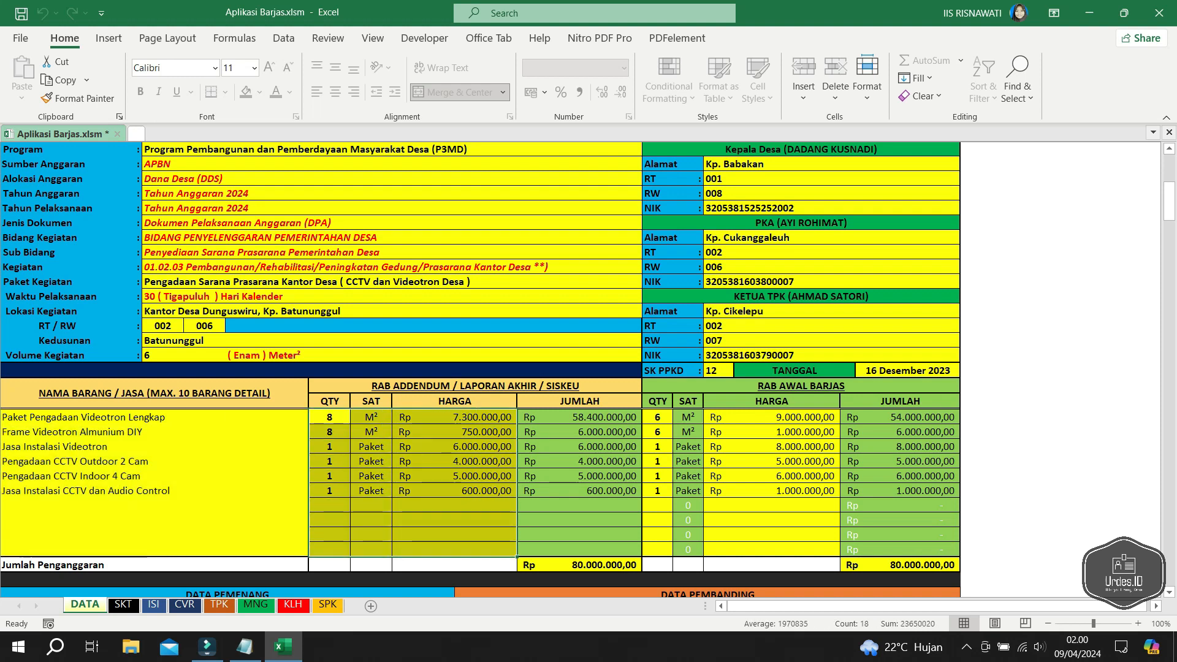
pyautogui.moveTo(658, 417); pyautogui.dragTo(658, 550)
pyautogui.moveTo(771, 417); pyautogui.dragTo(771, 550)
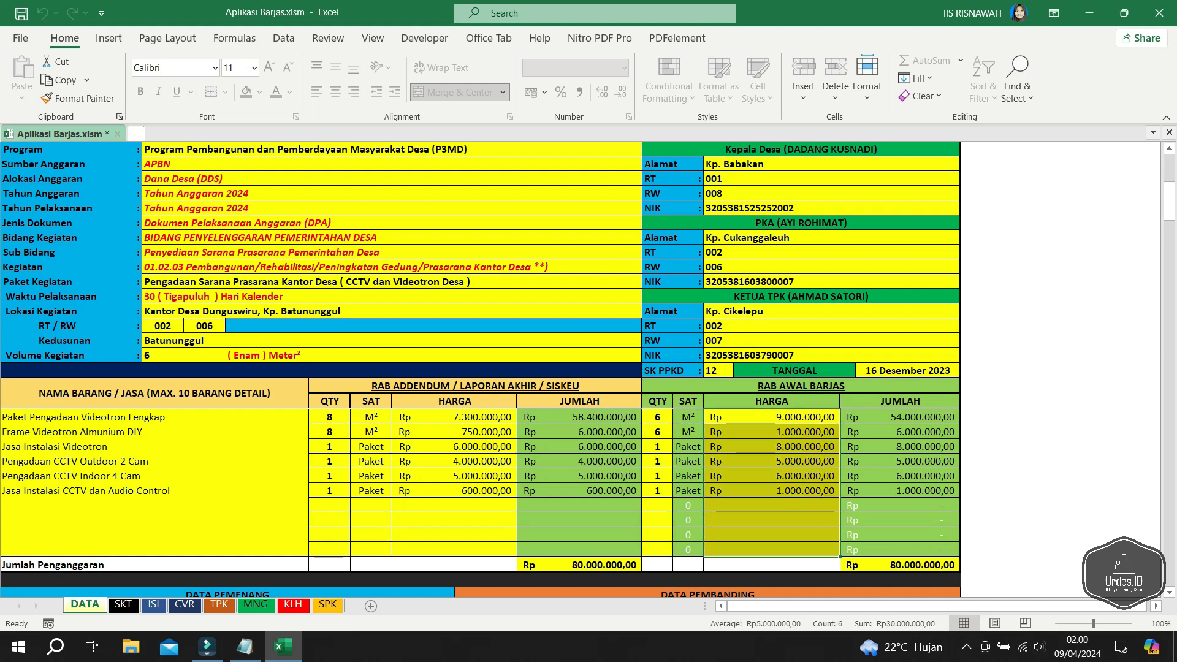
pyautogui.scroll(-2, 478, 368)
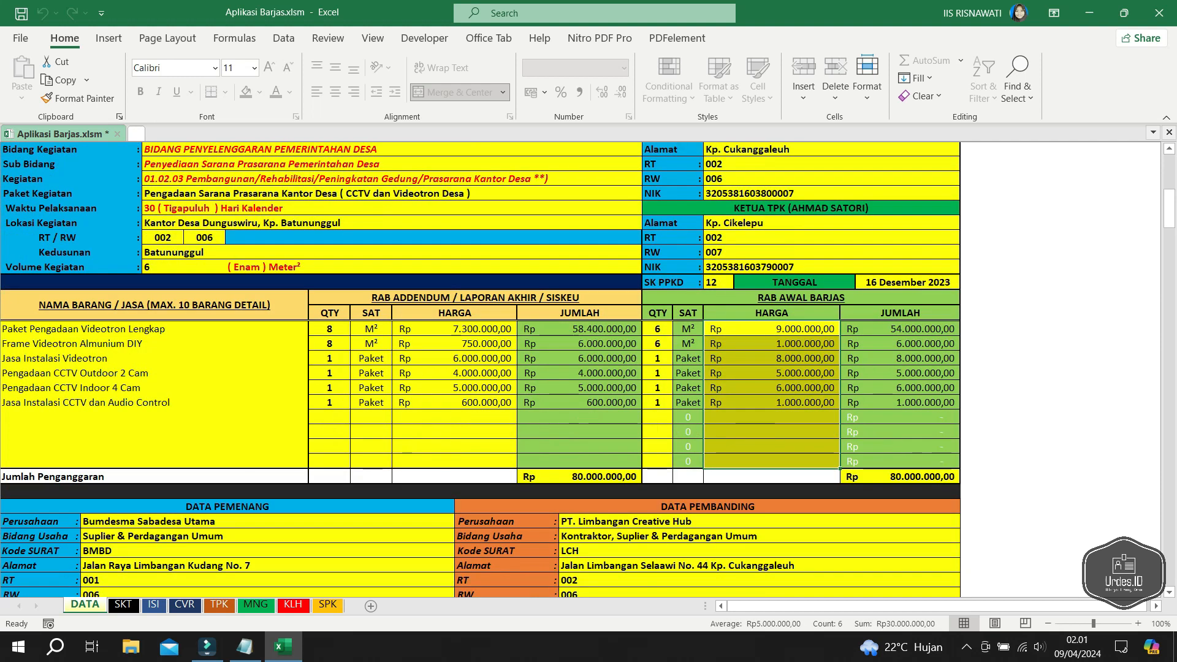
pyautogui.click(579, 477)
pyautogui.click(900, 477)
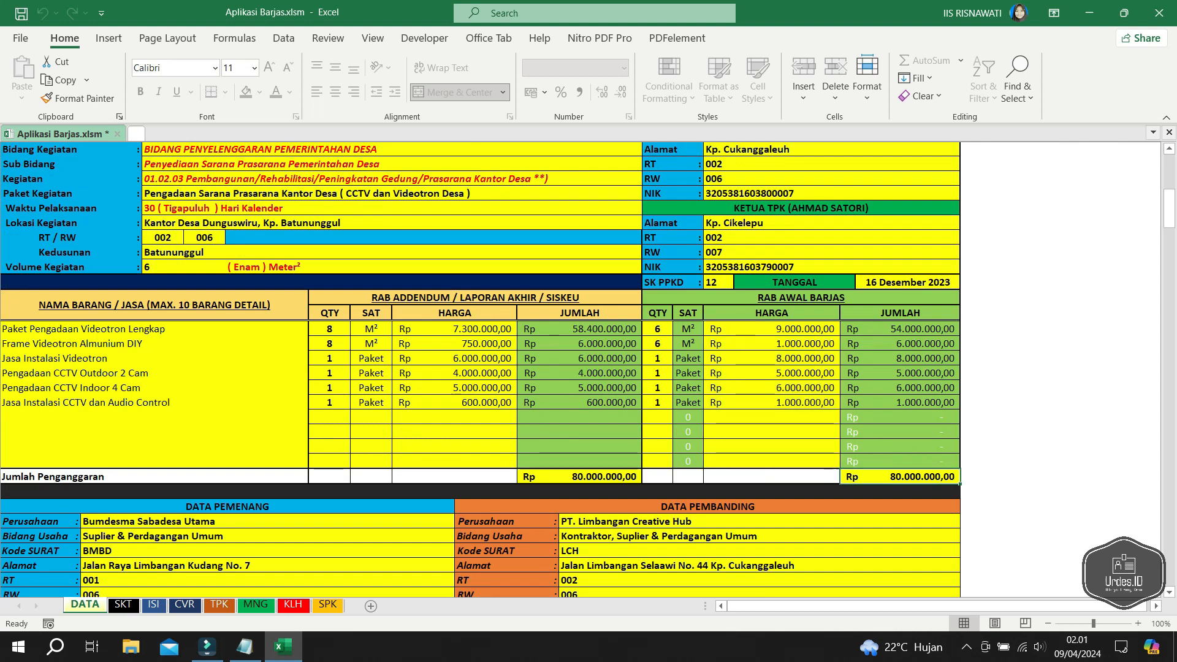
pyautogui.scroll(-4, 478, 367)
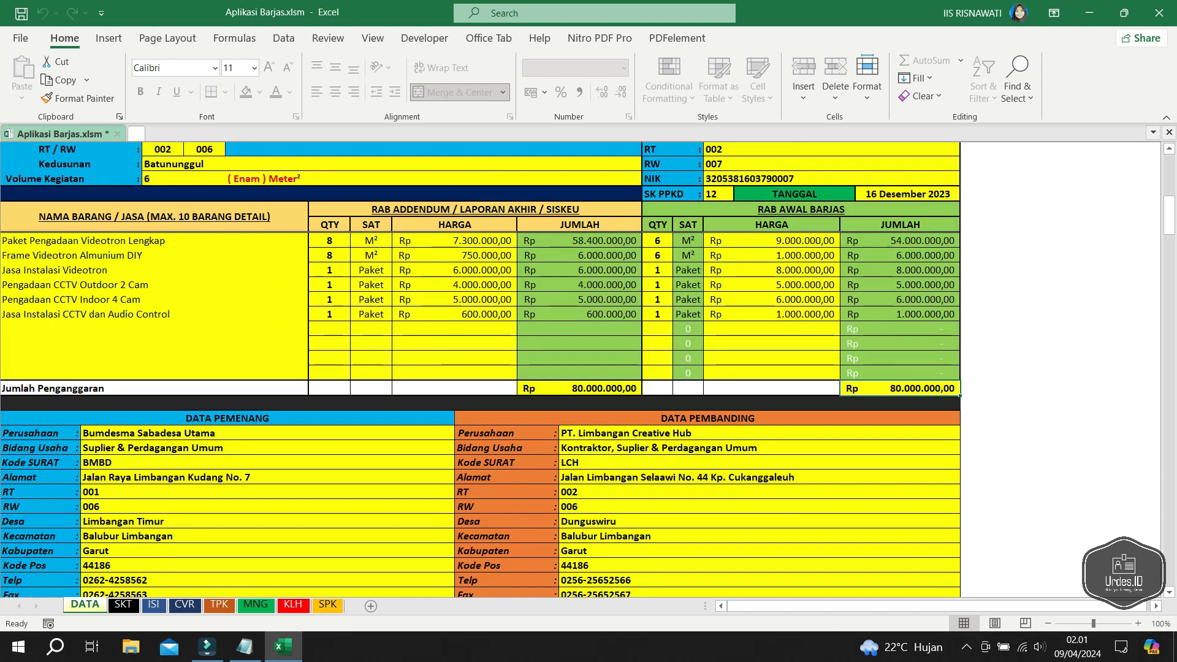
pyautogui.scroll(-2, 478, 368)
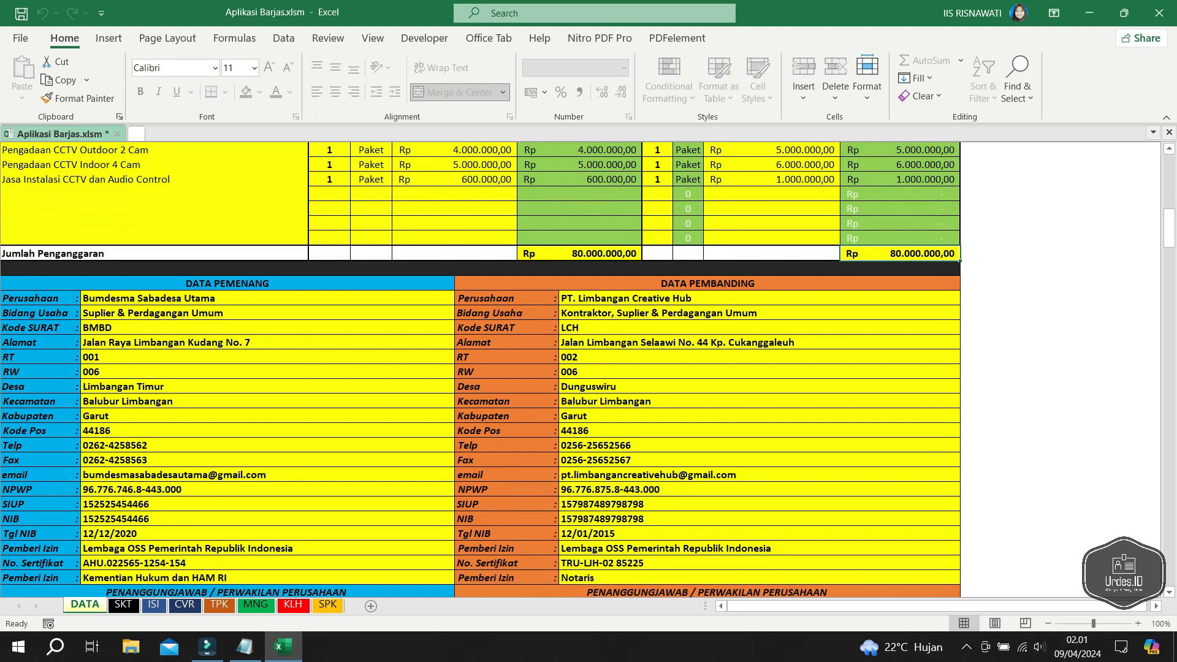
pyautogui.scroll(-1, 479, 368)
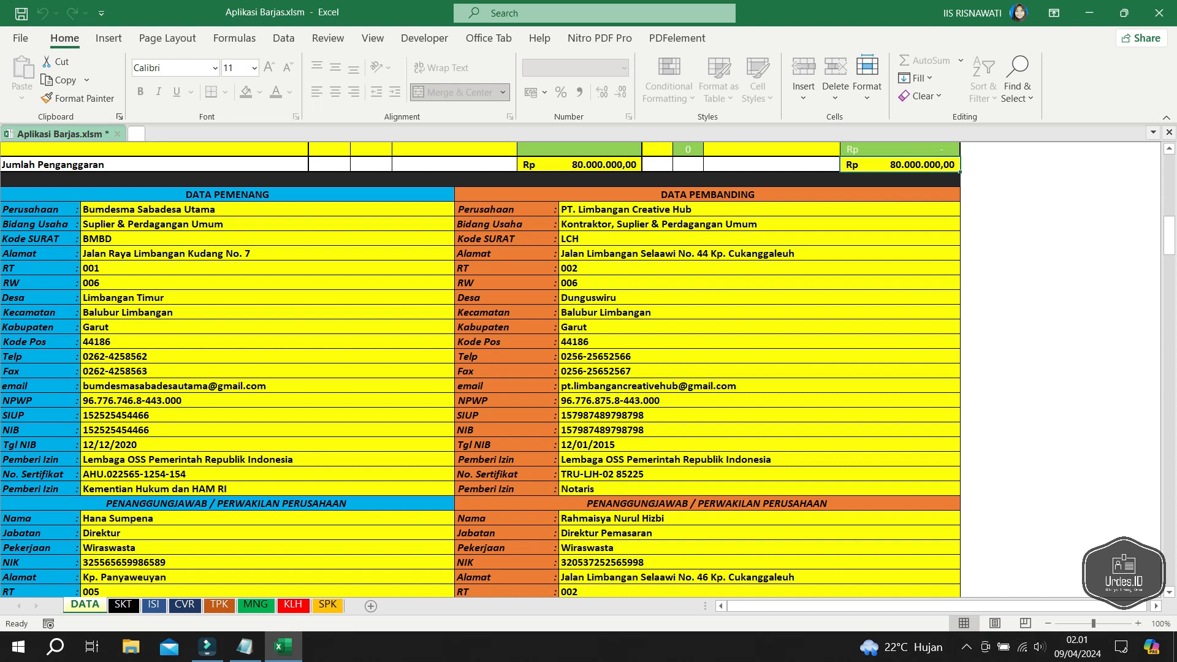
pyautogui.scroll(15, 478, 368)
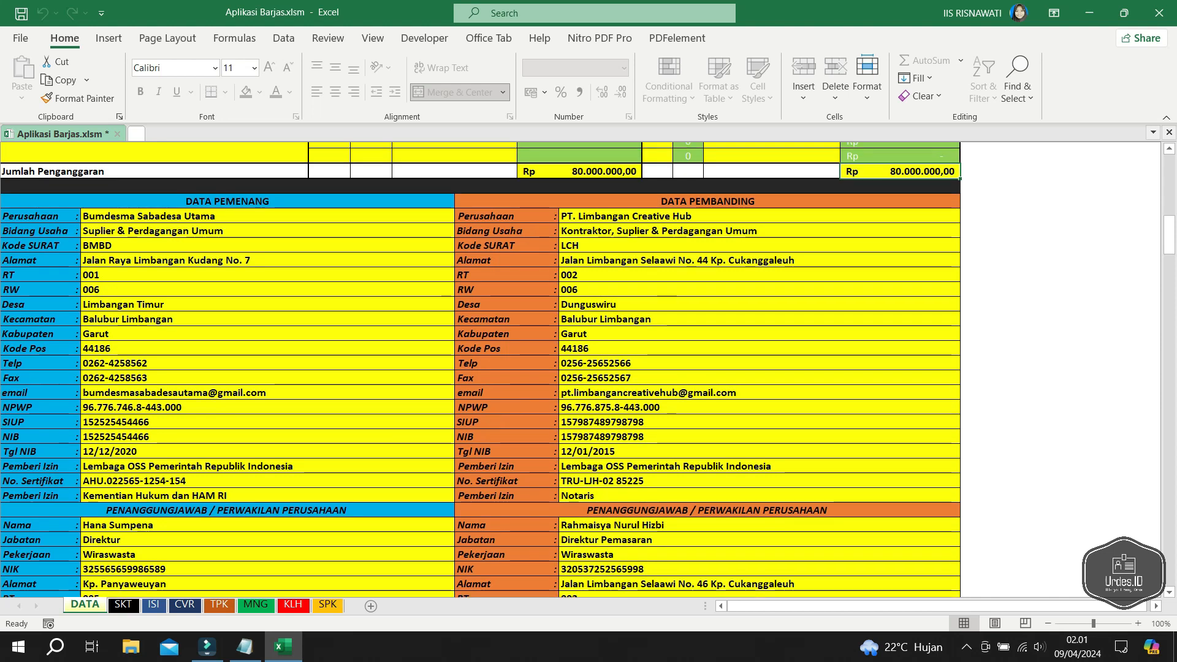
pyautogui.scroll(1, 479, 368)
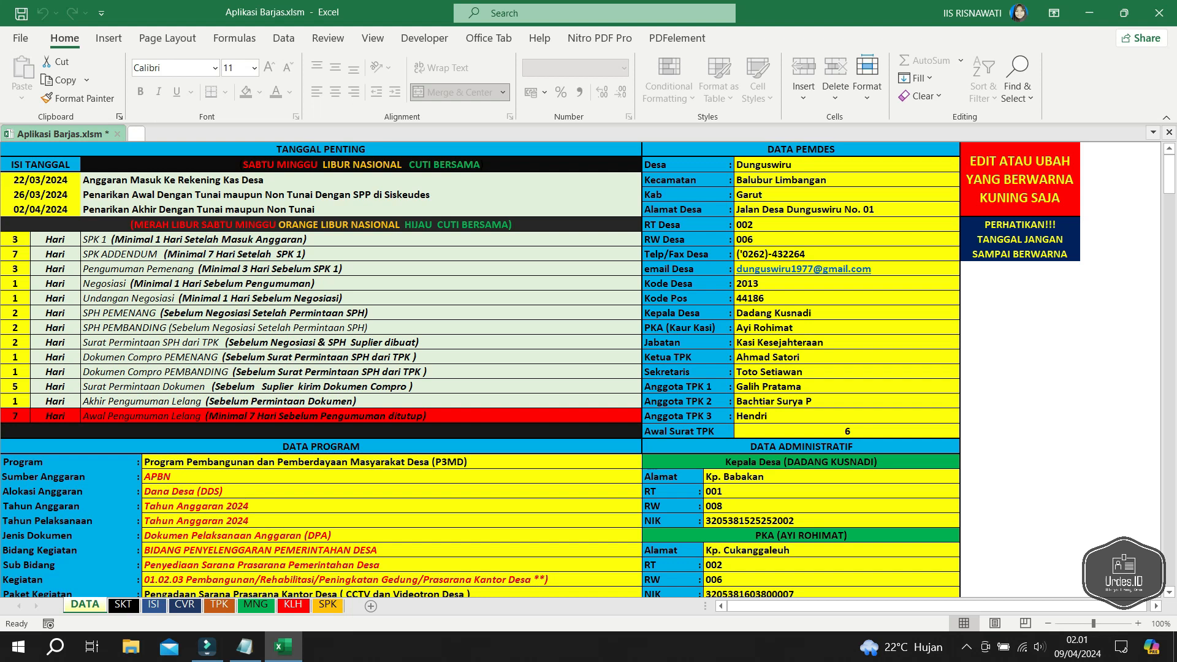
# - Change the first key date from 22/03/2024 to 01/03/2024
pyautogui.click(66, 181)
pyautogui.doubleClick(26, 180)
pyautogui.moveTo(25, 181); pyautogui.dragTo(13, 180)
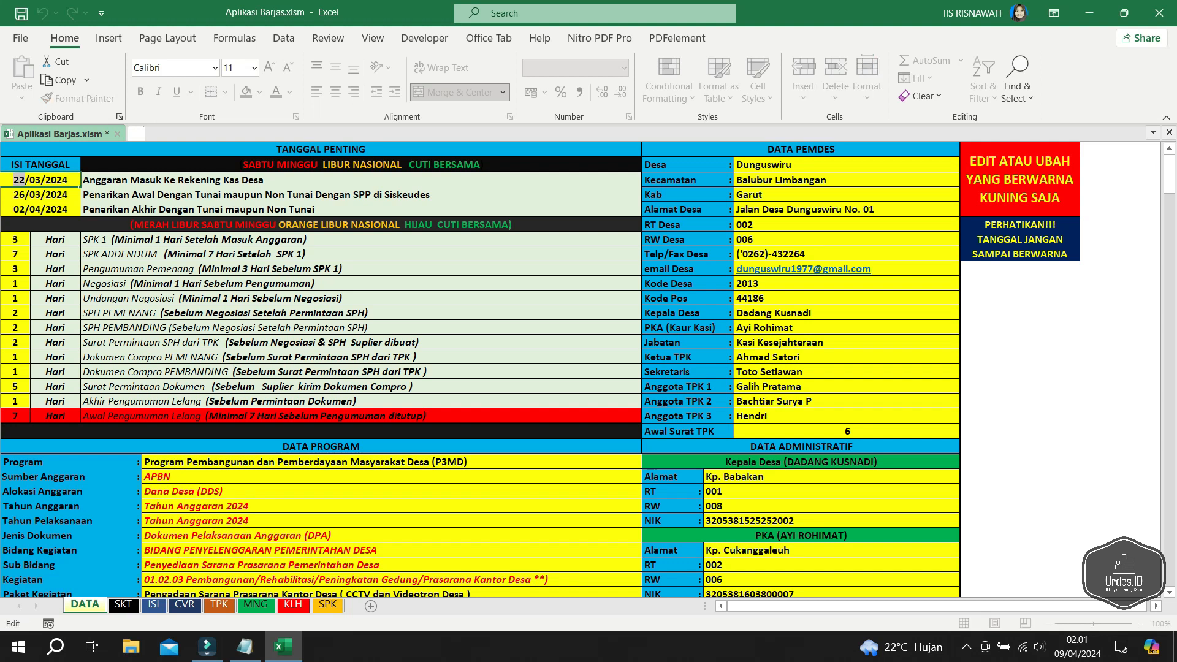
pyautogui.write('1')
pyautogui.doubleClick(32, 181)
pyautogui.write('01')
pyautogui.press('Return')
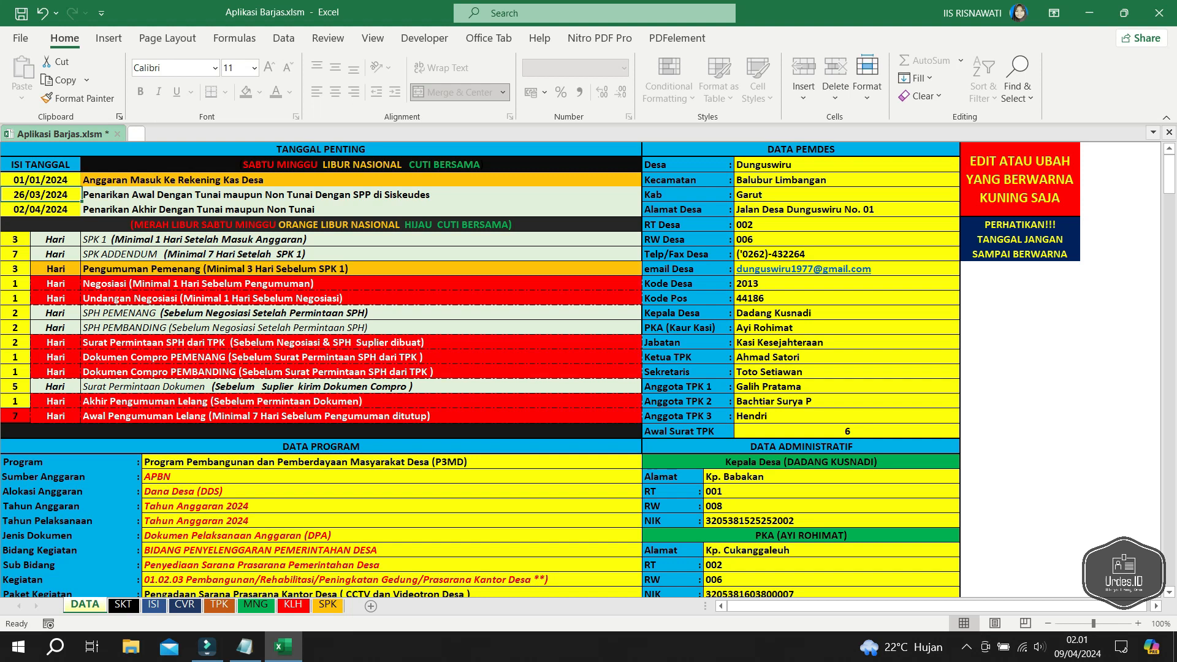
pyautogui.click(184, 181)
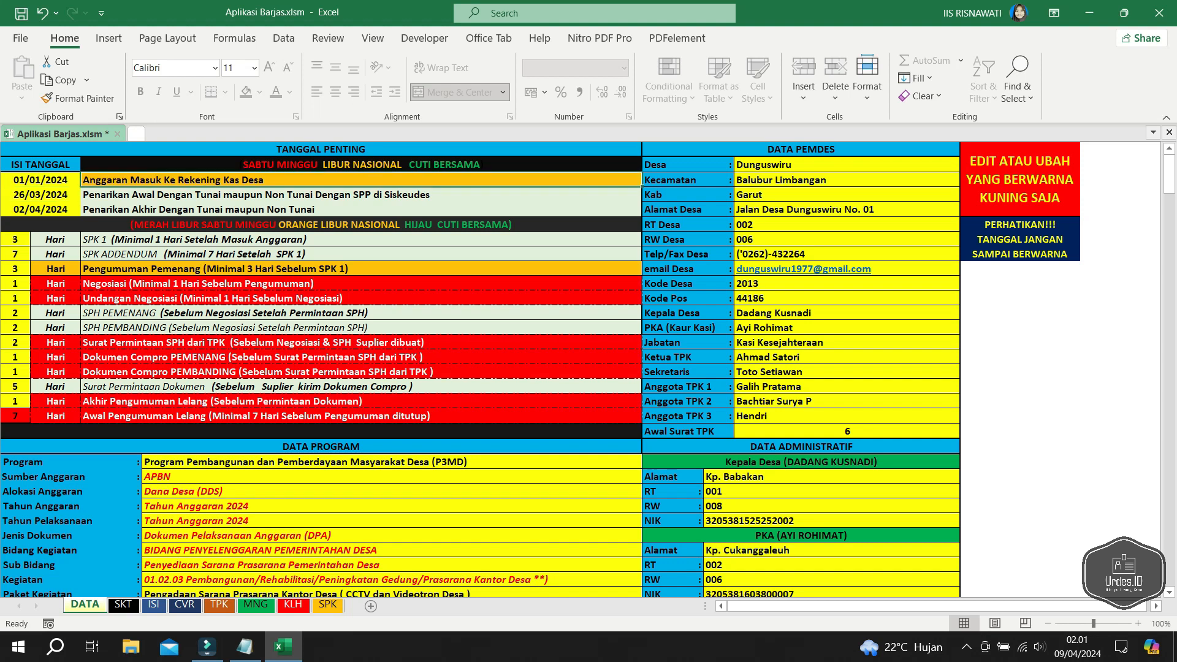
pyautogui.doubleClick(30, 181)
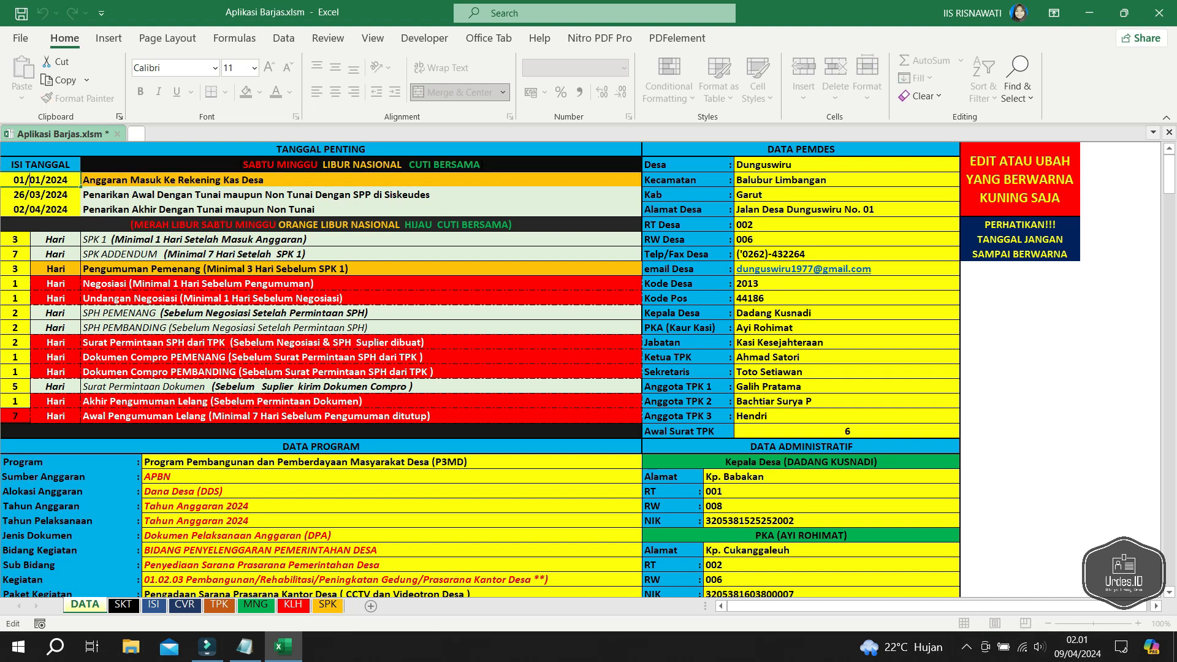
pyautogui.hotkey('shift', 'Right')
pyautogui.hotkey('shift', 'Right')
pyautogui.write('3')
pyautogui.press('Return')
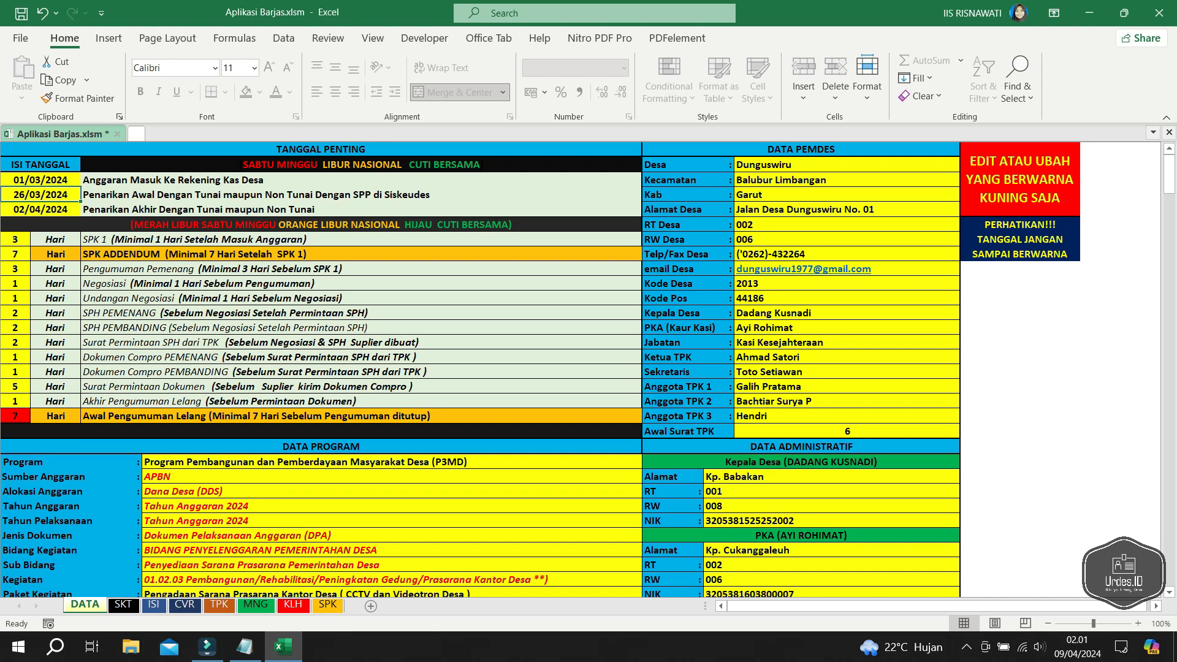
# - Set the second date to 05/03/2024 and overwrite the third date's =A4+7 formula with 06/03/2024
pyautogui.press('F2')
pyautogui.press('Home')
pyautogui.hotkey('shift', 'Right')
pyautogui.hotkey('shift', 'Right')
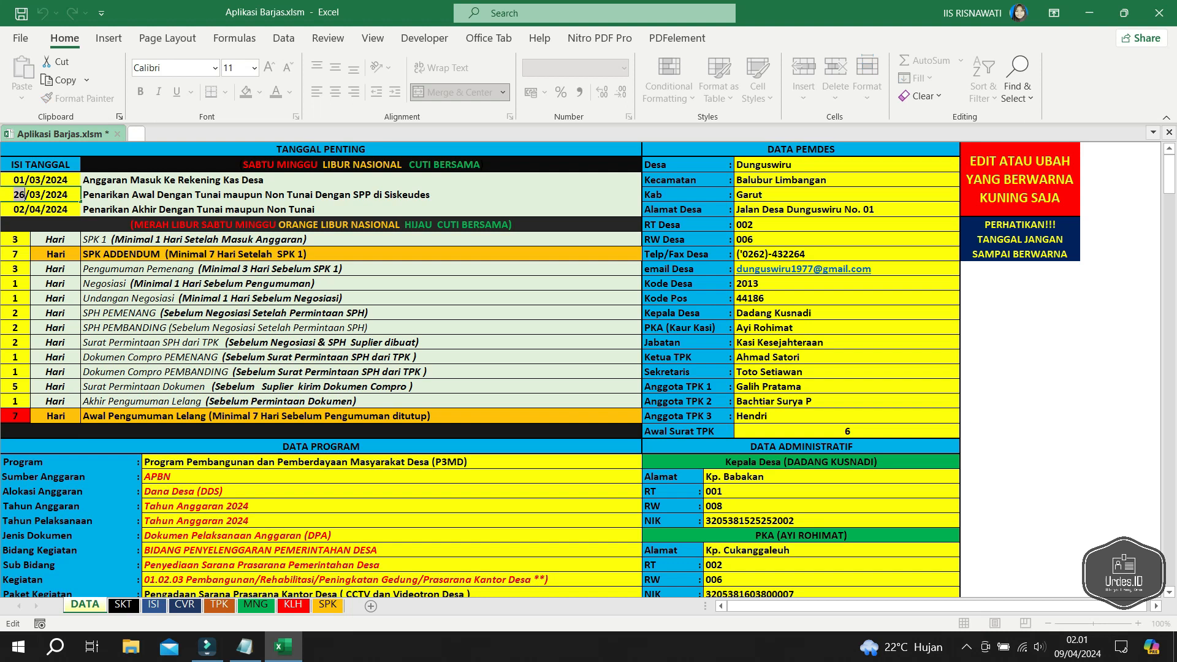
pyautogui.write('10')
pyautogui.press('Return')
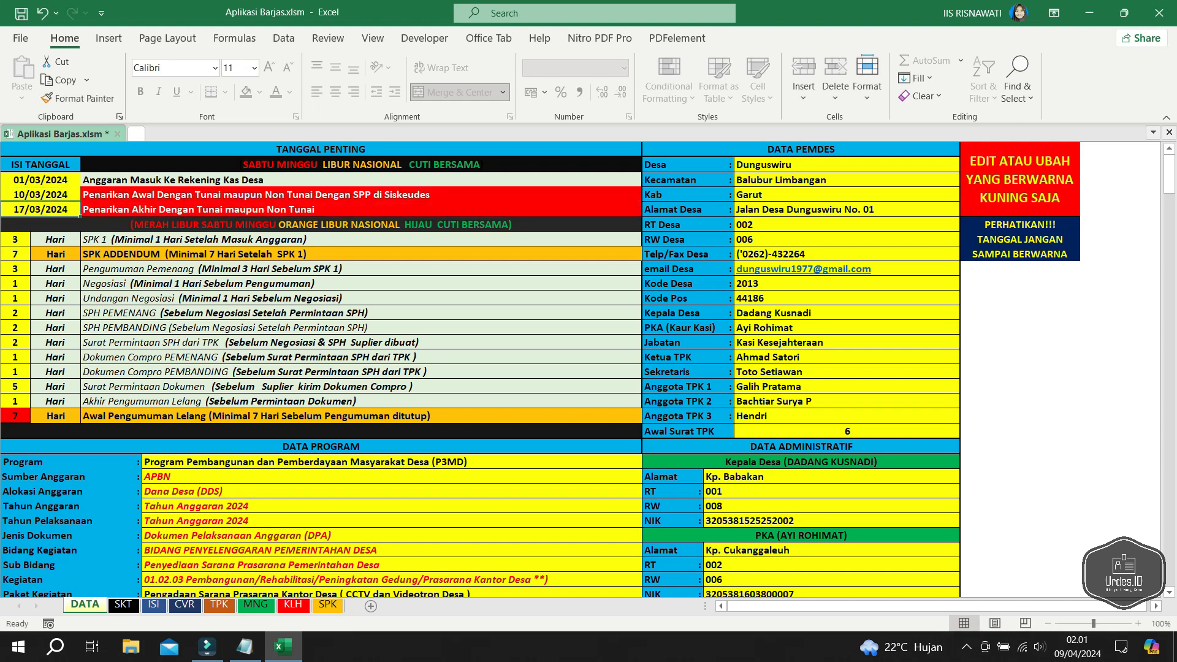
pyautogui.press('Up')
pyautogui.doubleClick(20, 195)
pyautogui.doubleClick(20, 195)
pyautogui.write('05')
pyautogui.press('Return')
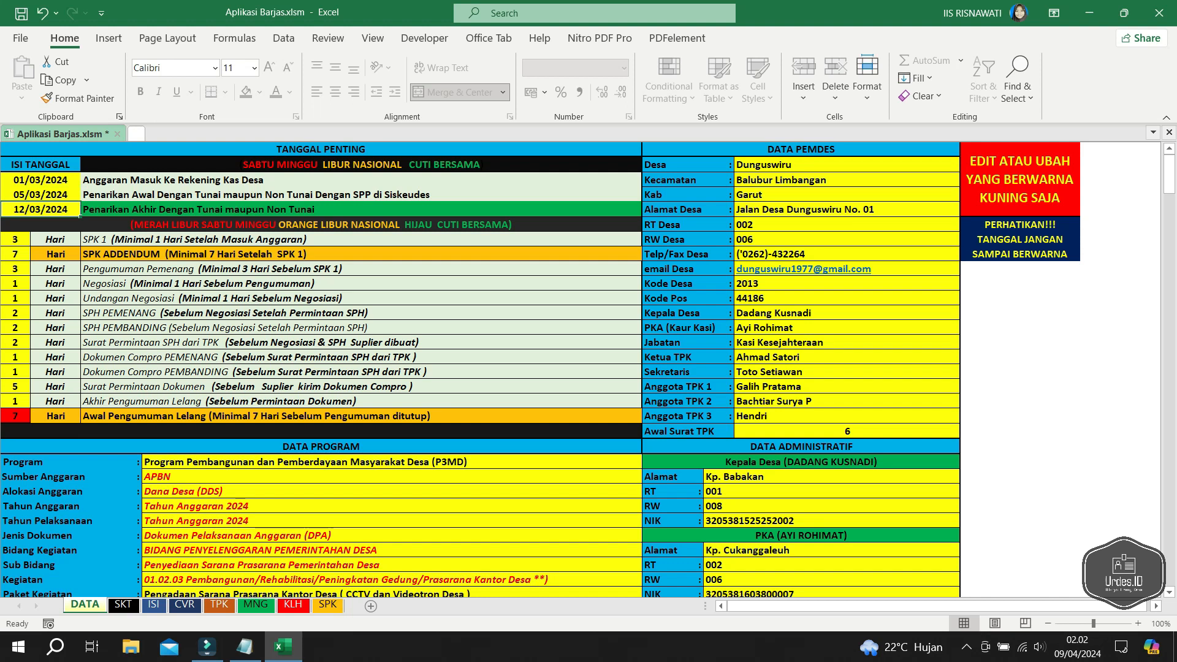
pyautogui.doubleClick(40, 210)
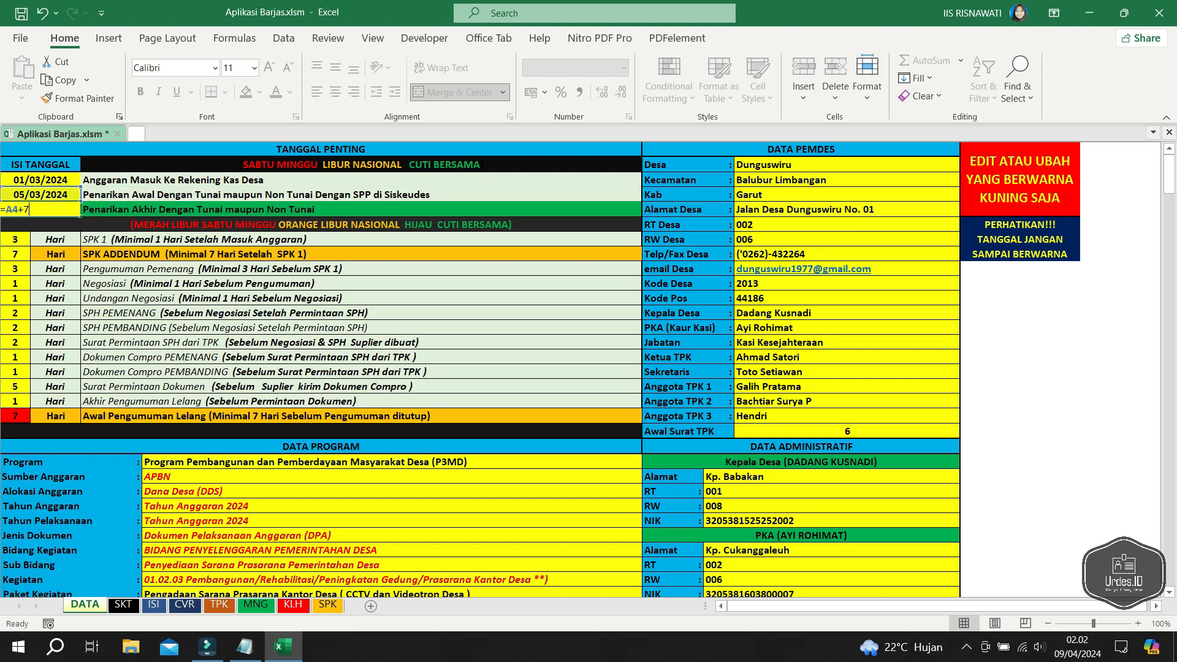
pyautogui.hotkey('ctrl', 'a')
pyautogui.write('6/3/24')
pyautogui.press('Return')
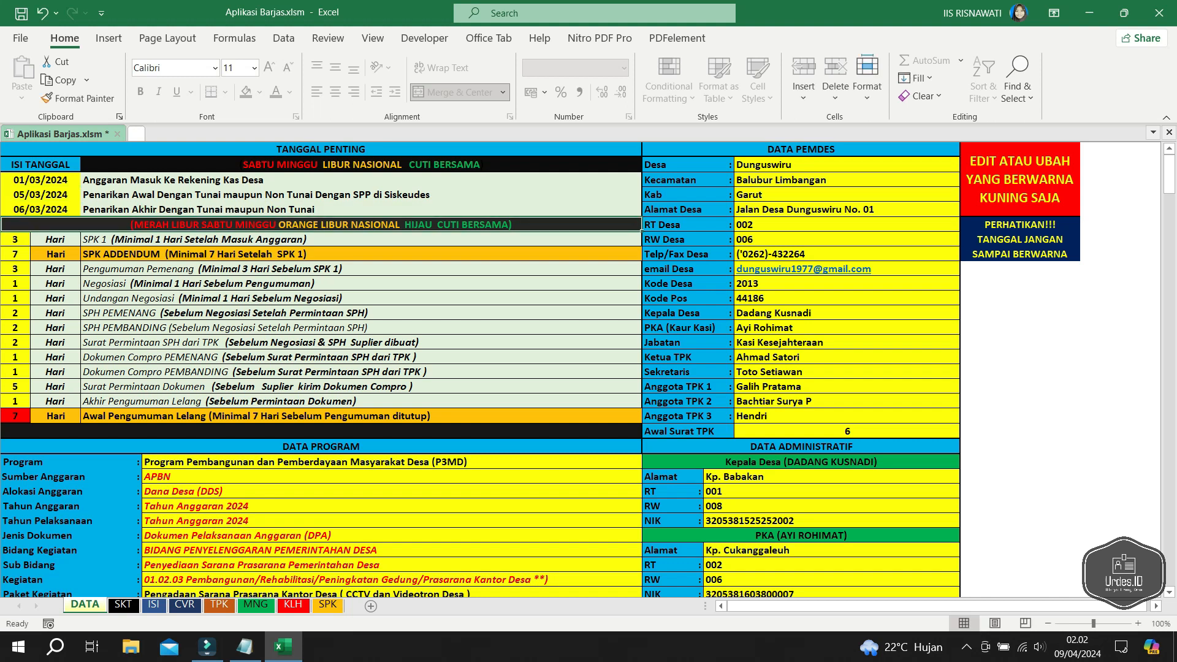
# - Set the SPK 1 day count to 3
pyautogui.click(361, 180)
pyautogui.click(361, 195)
pyautogui.click(361, 210)
pyautogui.click(15, 239)
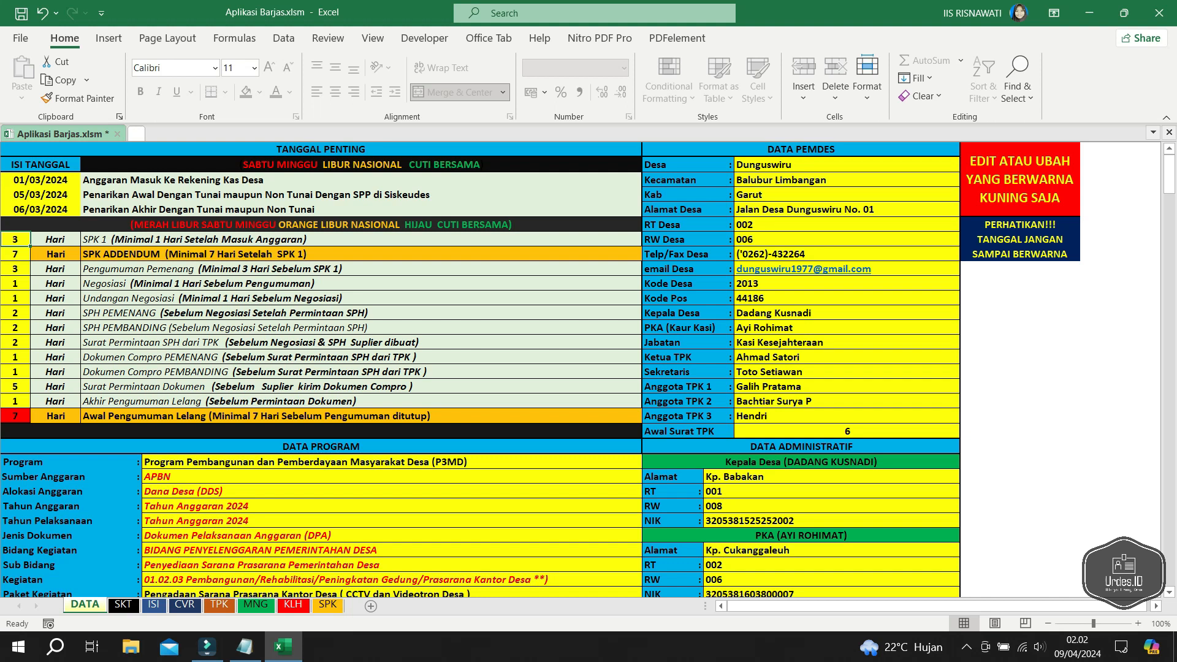
pyautogui.press('Delete')
pyautogui.write('1')
pyautogui.press('BackSpace')
pyautogui.write('2')
pyautogui.press('Return')
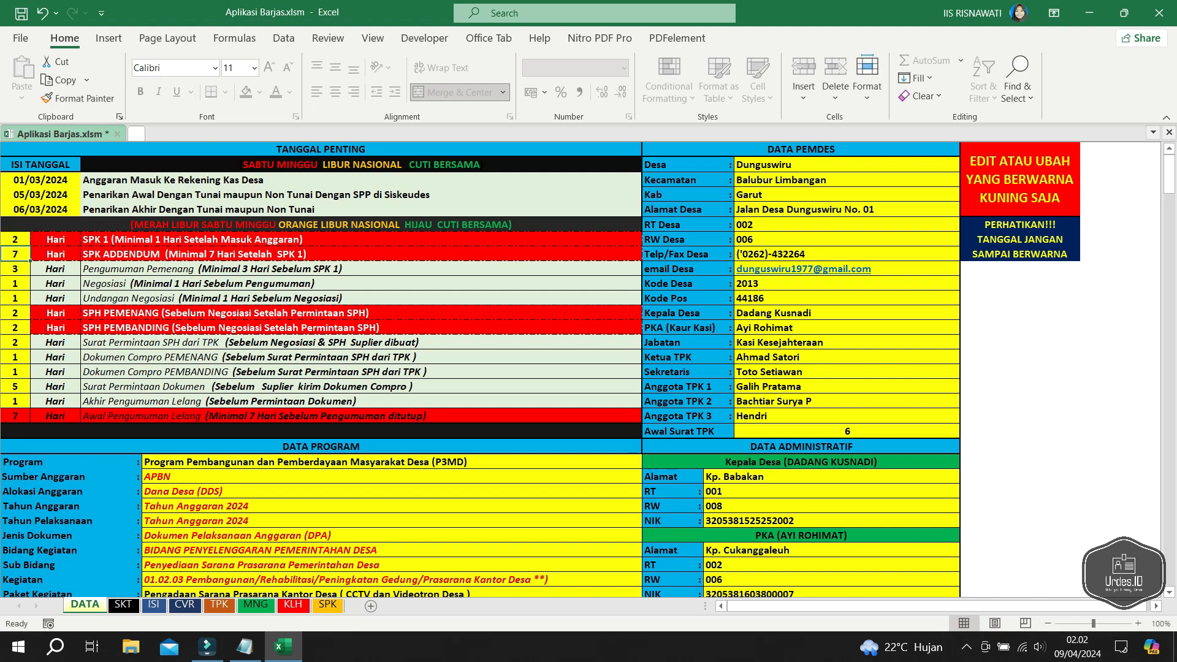
pyautogui.press('Up')
pyautogui.write('3')
pyautogui.press('Return')
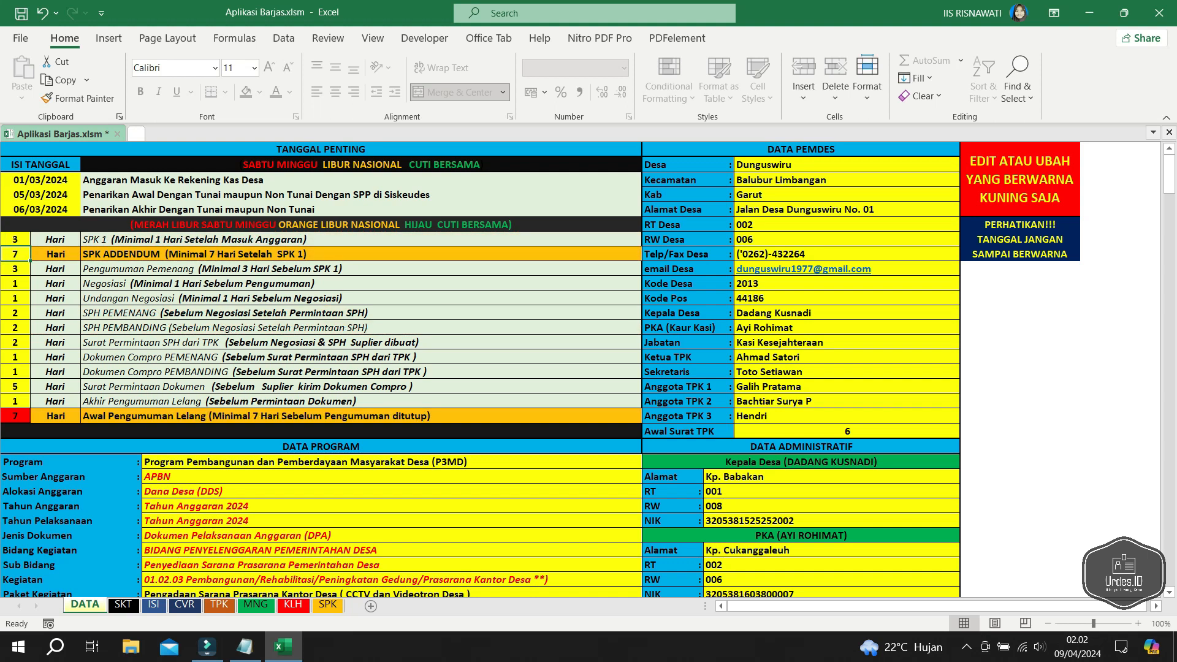
# - Set day counts: SPK ADDENDUM 9, Pengumuman Pemenang 4, Negosiasi 2
pyautogui.write('8')
pyautogui.press('Return')
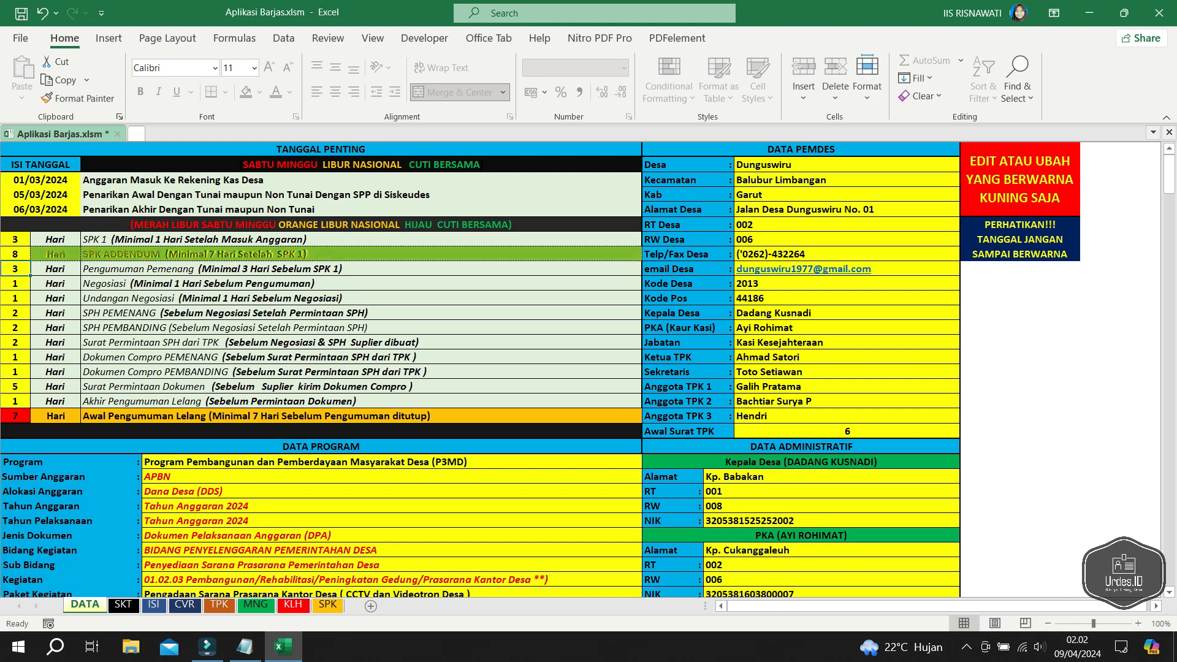
pyautogui.press('Up')
pyautogui.write('9')
pyautogui.press('Return')
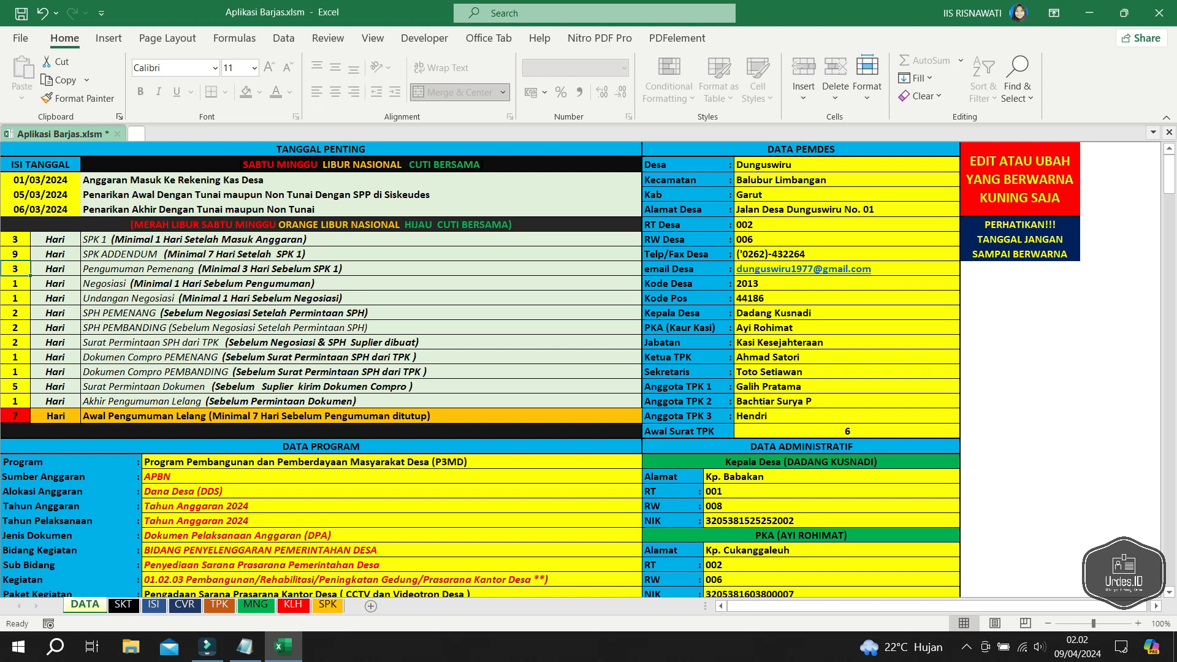
pyautogui.write('5')
pyautogui.press('Return')
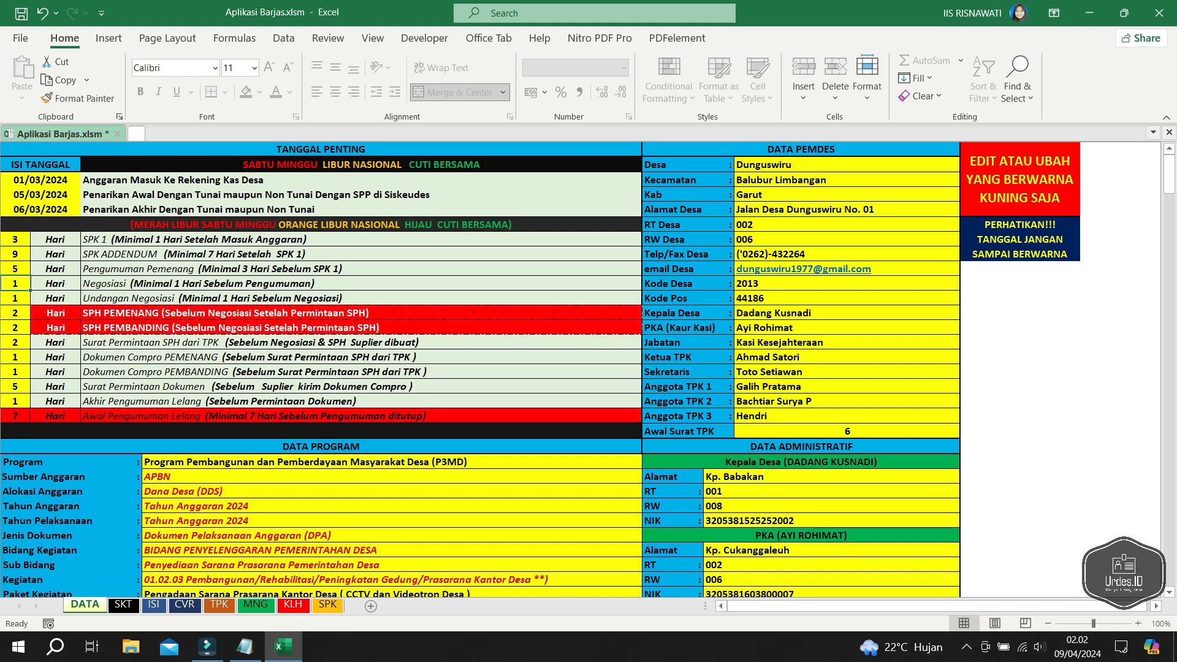
pyautogui.press('Up')
pyautogui.write('4')
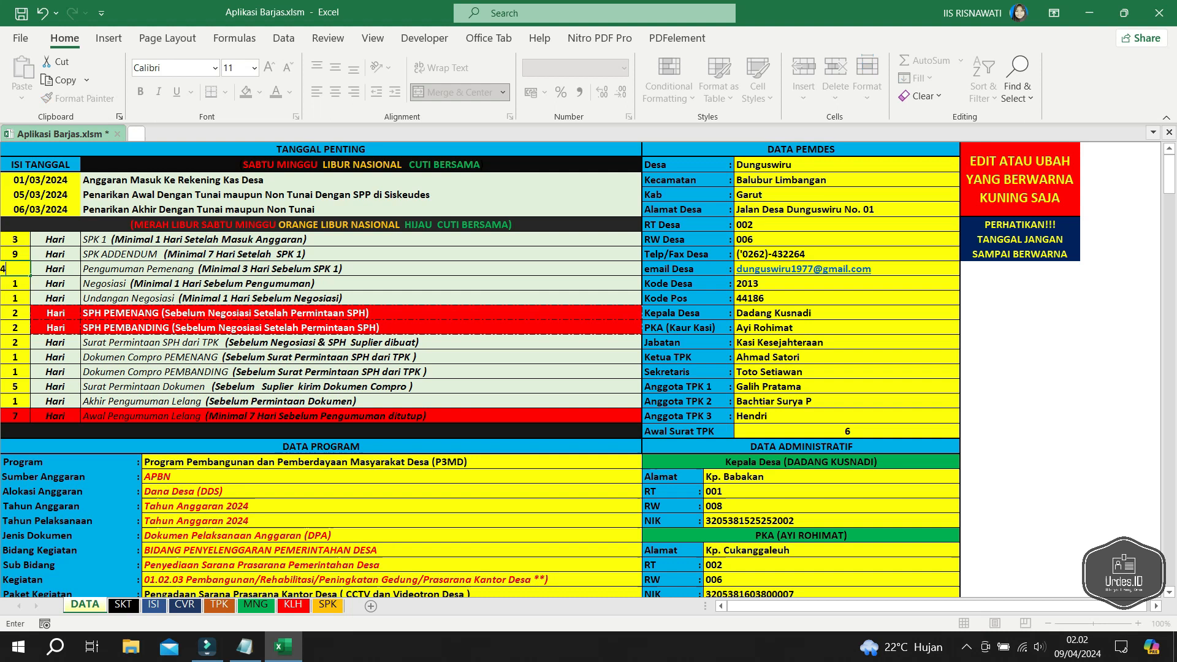
pyautogui.press('Return')
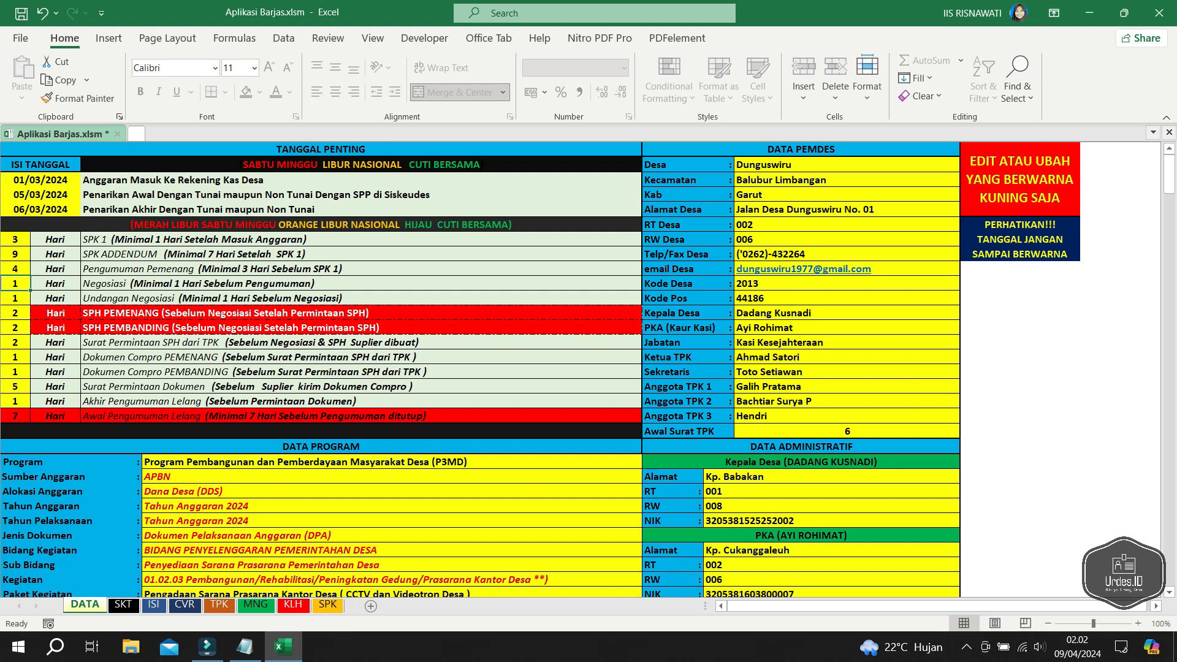
pyautogui.write('2')
pyautogui.press('Return')
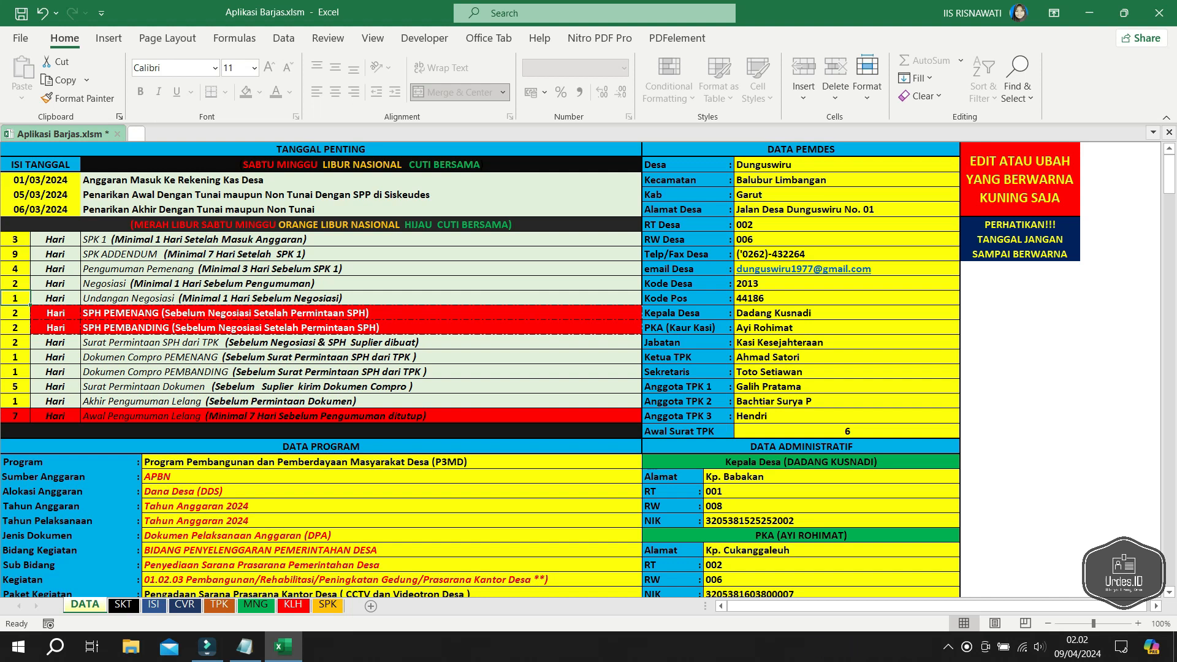
# - Enter 3 days for SPH PEMENANG and 4 days for SPH PEMBANDING
pyautogui.click(212, 299)
pyautogui.click(16, 299)
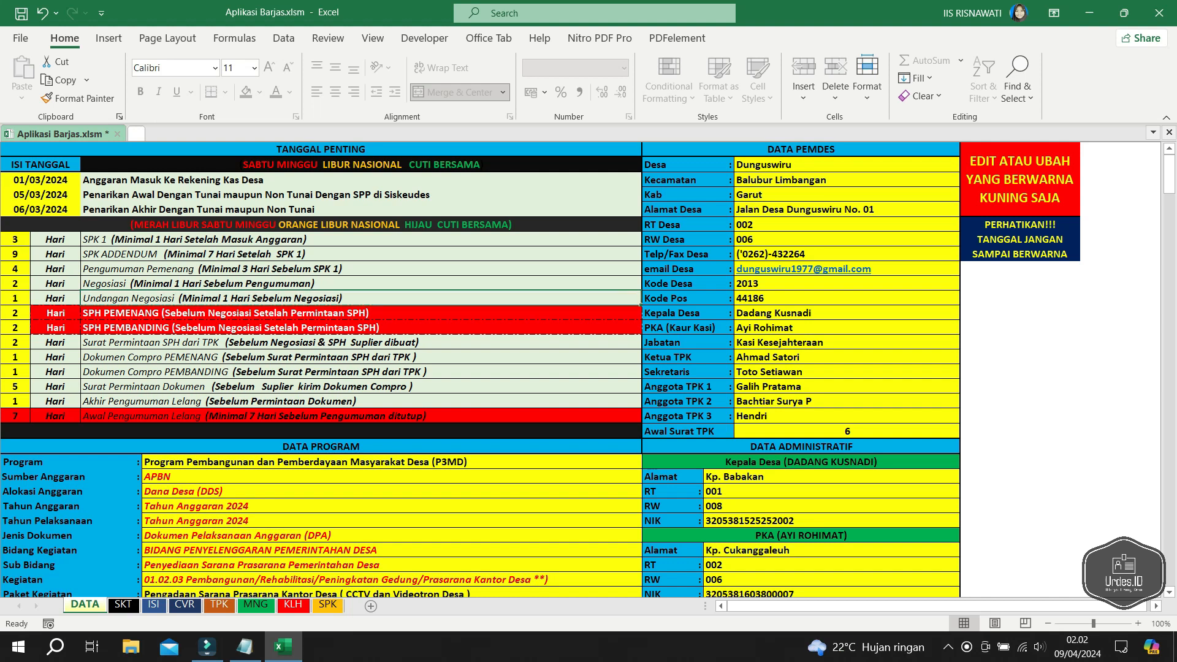
pyautogui.click(15, 314)
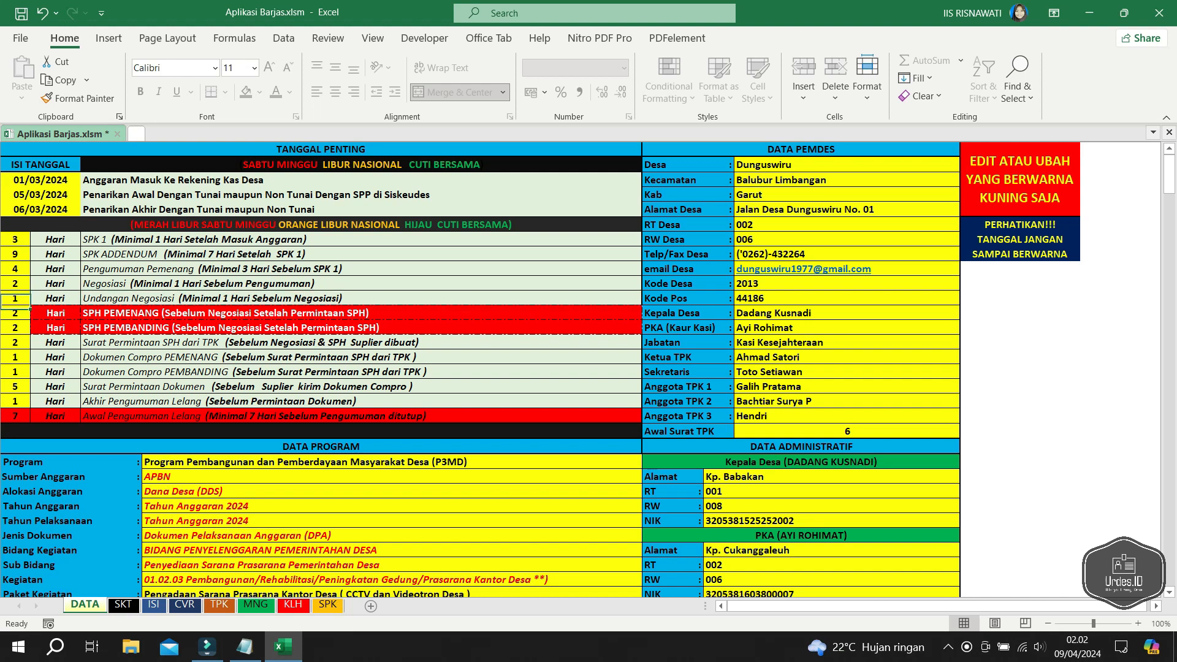
pyautogui.write('3')
pyautogui.press('Return')
pyautogui.write('2')
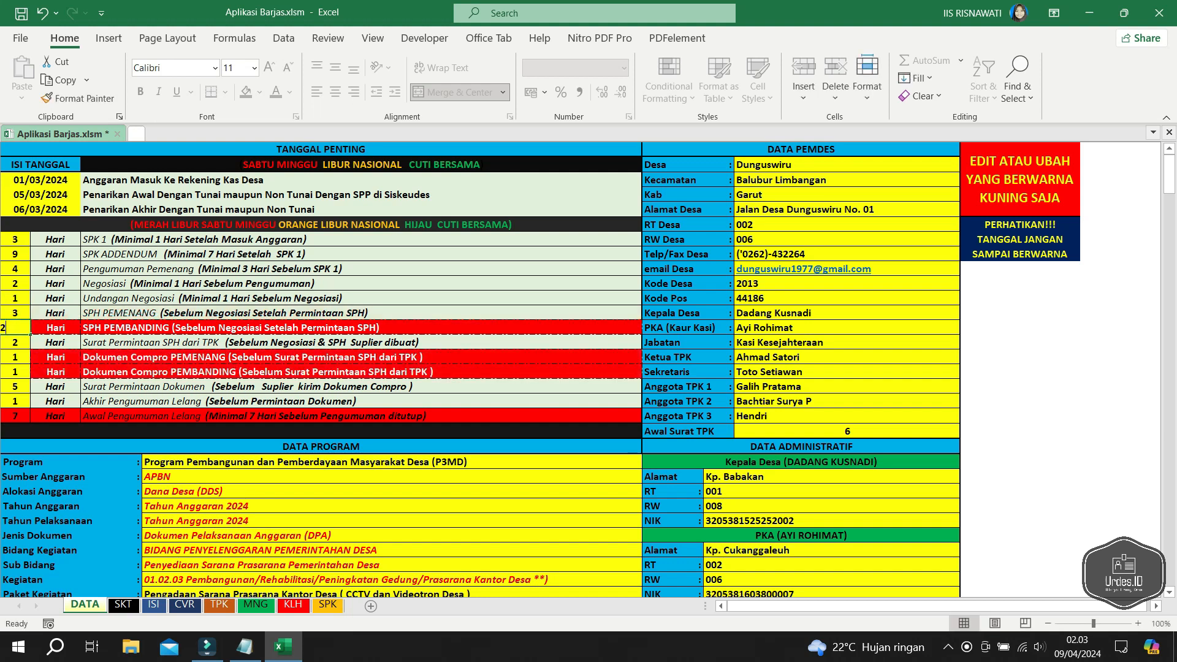
pyautogui.press('BackSpace')
pyautogui.write('4')
pyautogui.press('Return')
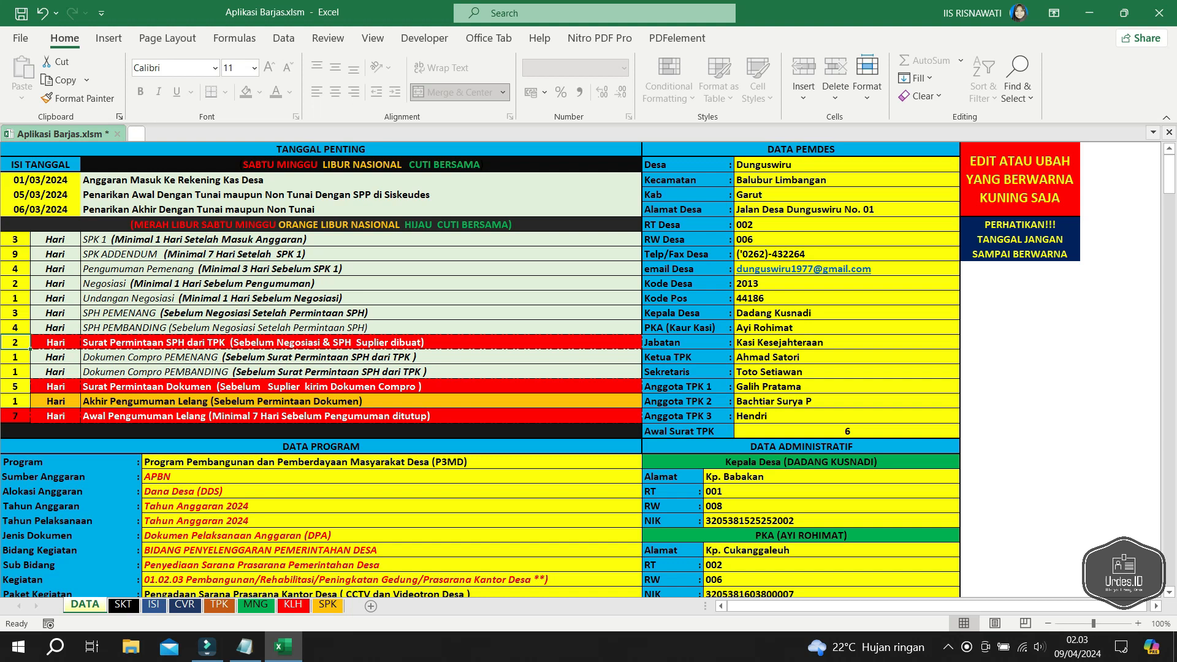
# - Set Surat Permintaan SPH dari TPK to 3 days and Dokumen Compro PEMBANDING to 2 days
pyautogui.write('1')
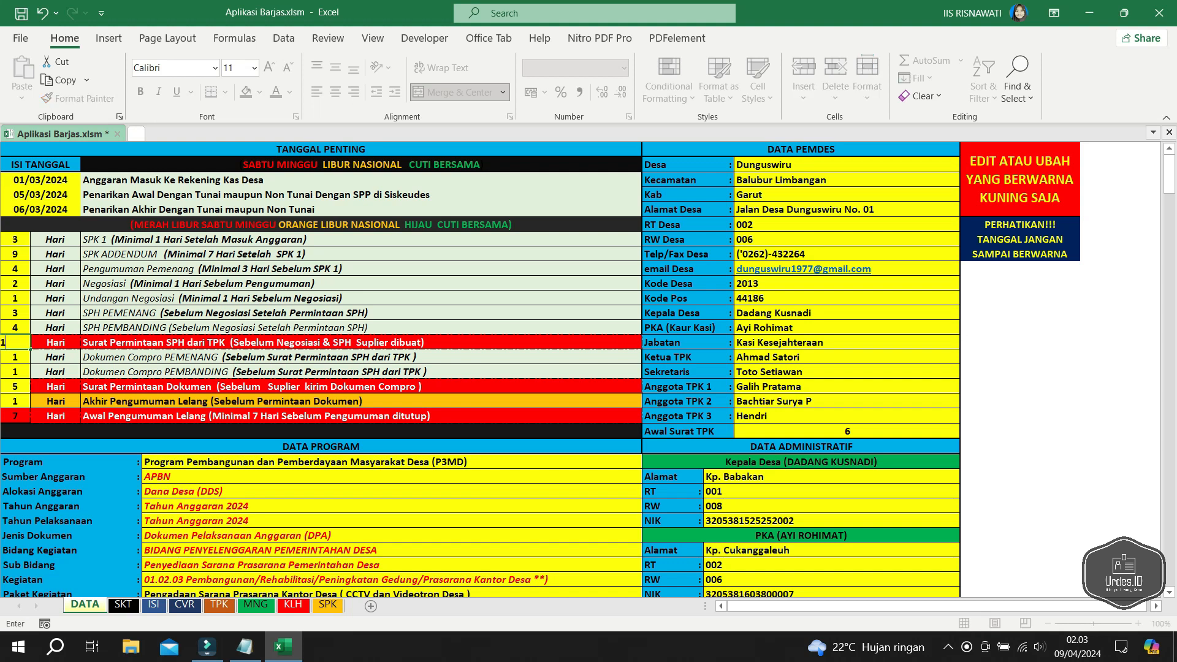
pyautogui.press('Return')
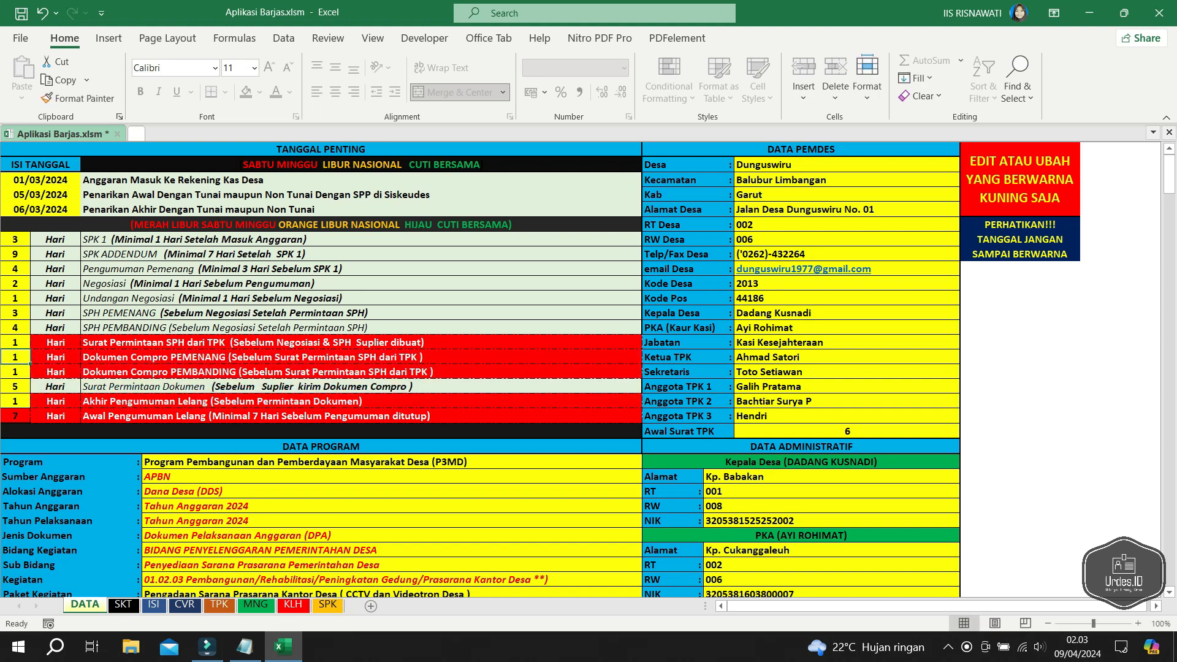
pyautogui.press('Up')
pyautogui.write('3')
pyautogui.press('Return')
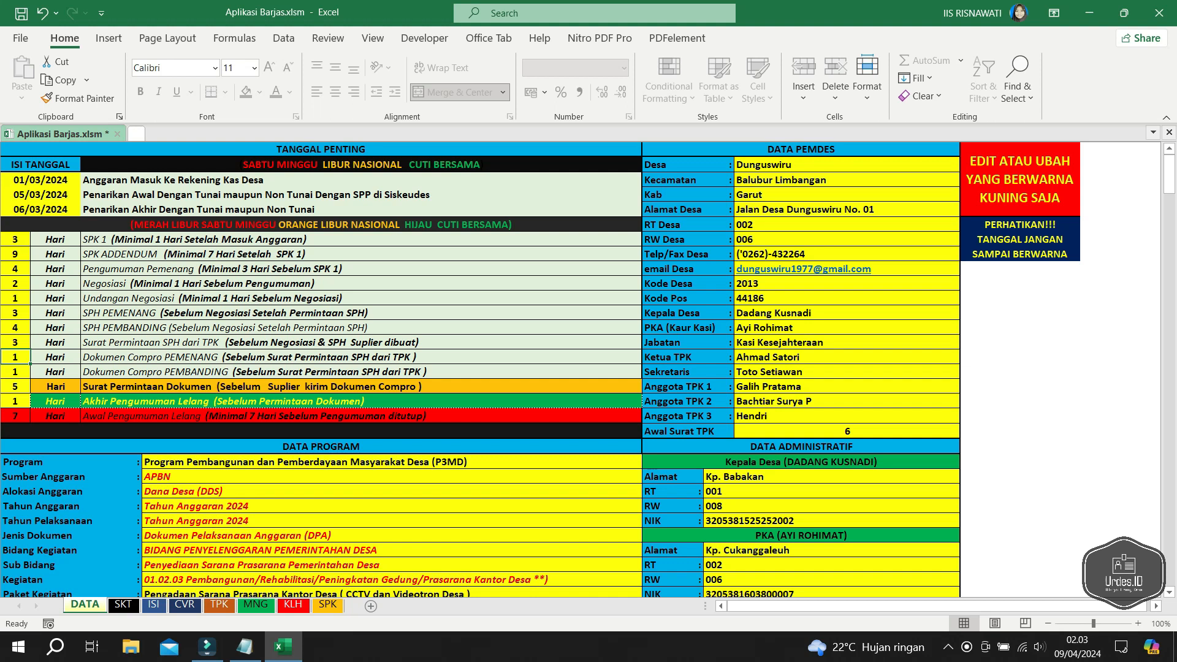
pyautogui.press('Down')
pyautogui.write('2')
pyautogui.press('Return')
# - Set the Surat Permintaan Dokumen day count to 3
pyautogui.write('5')
pyautogui.press('Return')
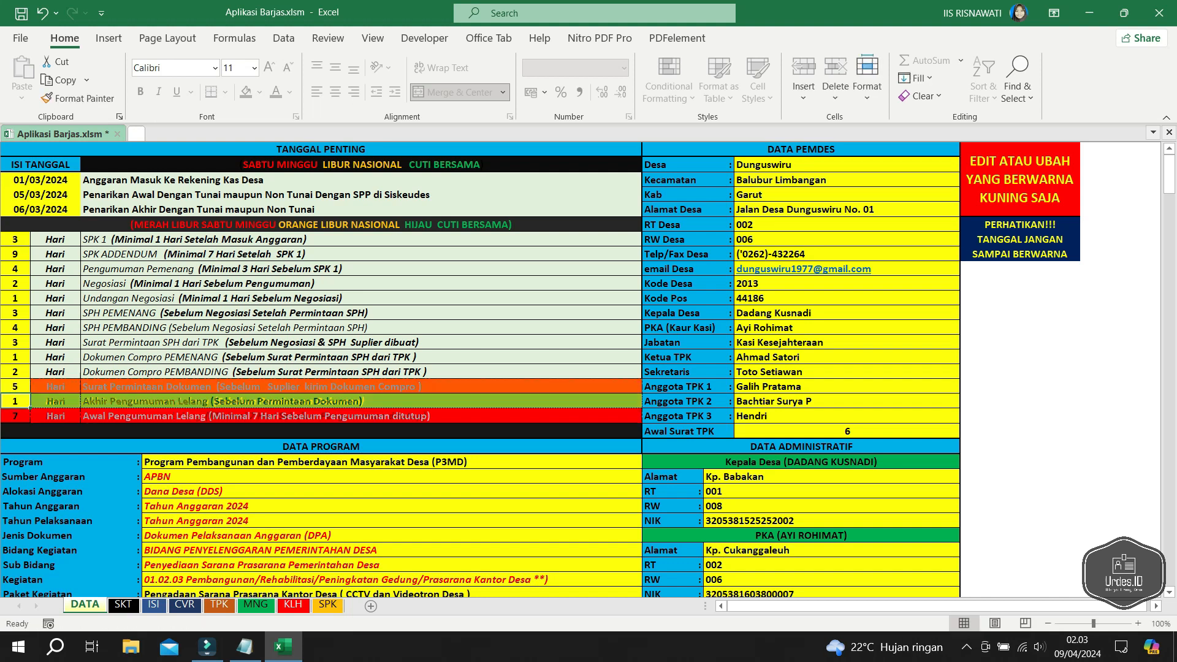
pyautogui.press('Up')
pyautogui.write('6')
pyautogui.press('Return')
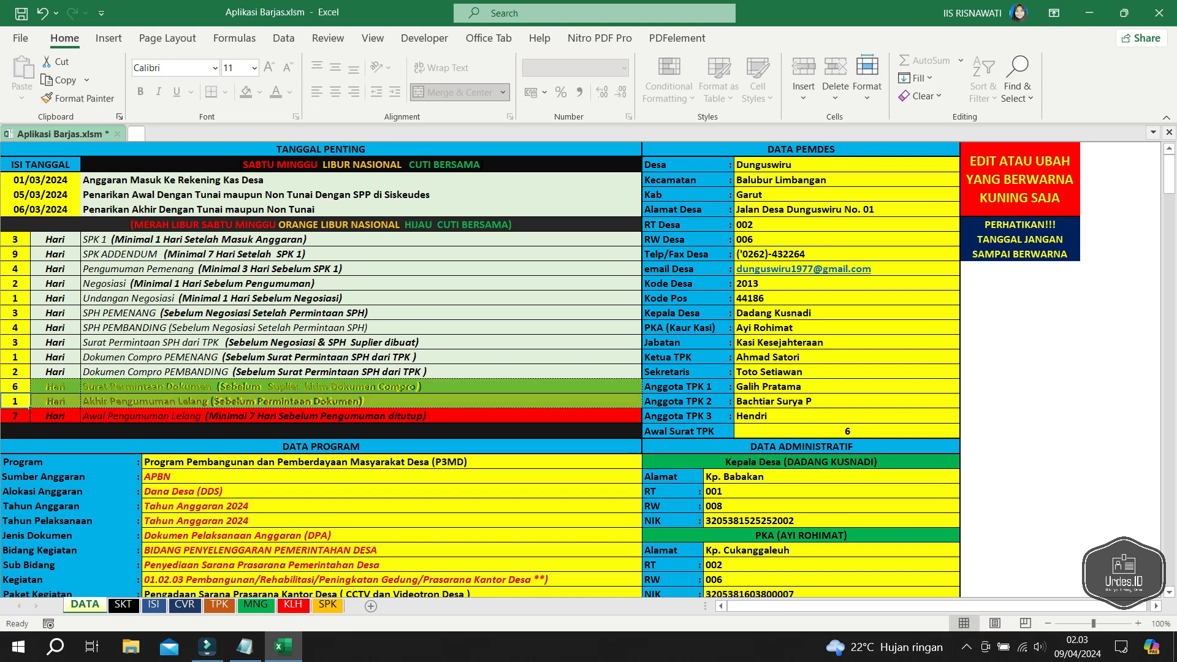
pyautogui.press('Up')
pyautogui.write('6')
pyautogui.press('BackSpace')
pyautogui.write('3')
pyautogui.press('Return')
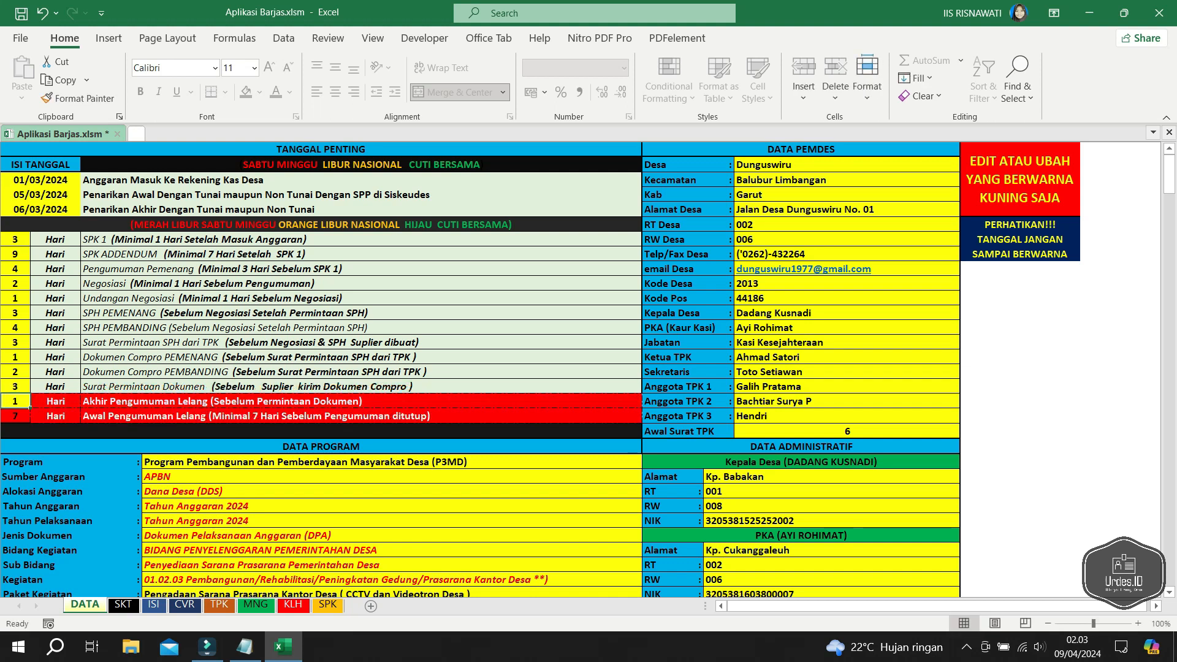
# - Set Akhir Pengumuman Lelang to 5 days, then try editing the locked Awal Pengumuman entry
pyautogui.write('2')
pyautogui.press('Return')
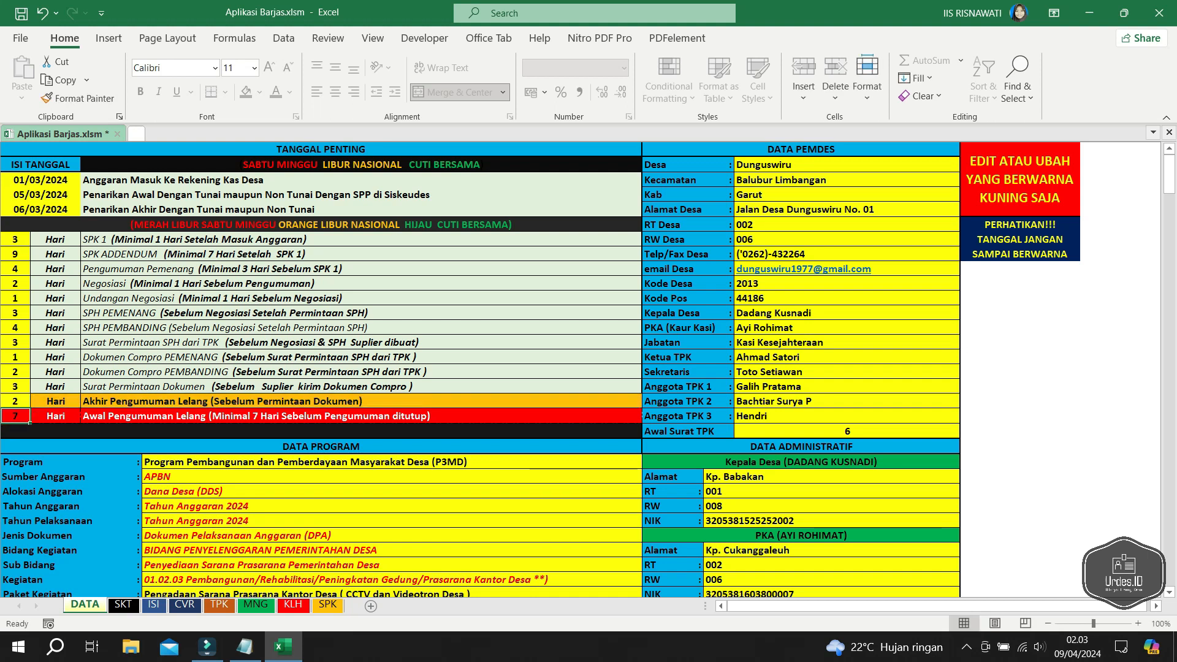
pyautogui.press('Up')
pyautogui.write('2')
pyautogui.press('BackSpace')
pyautogui.write('4')
pyautogui.press('Return')
pyautogui.press('Up')
pyautogui.write('5')
pyautogui.press('Return')
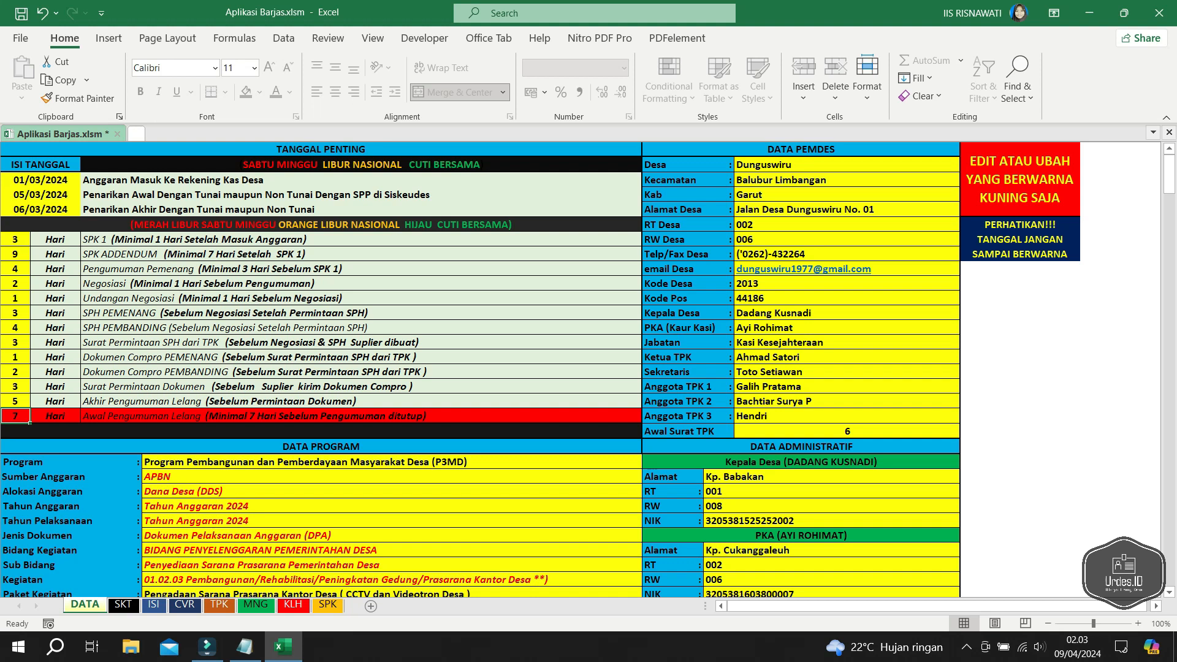
pyautogui.press('BackSpace')
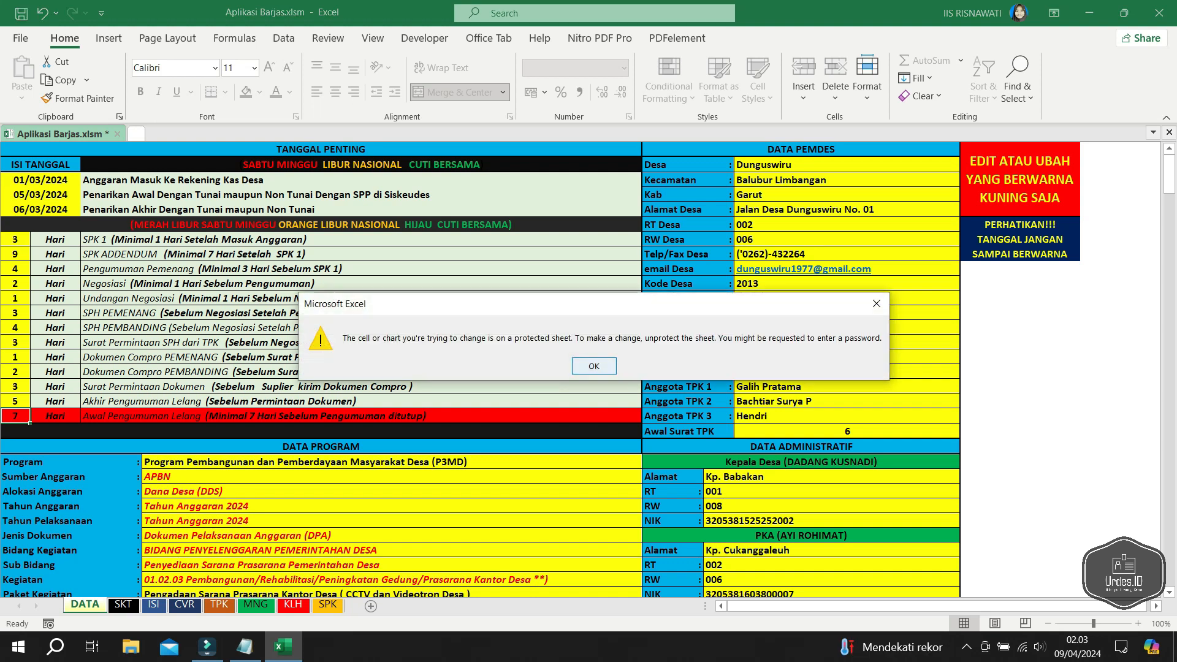
# - Dismiss the protected-sheet warning and select the Desa value cell
pyautogui.press('Return')
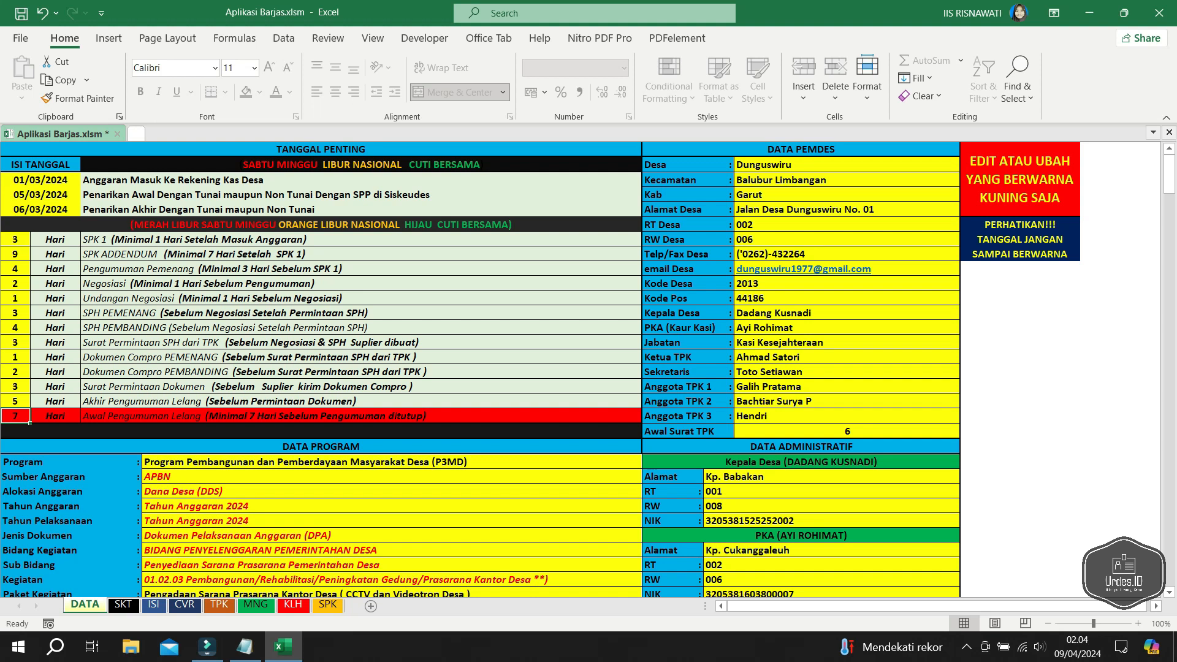
pyautogui.click(821, 165)
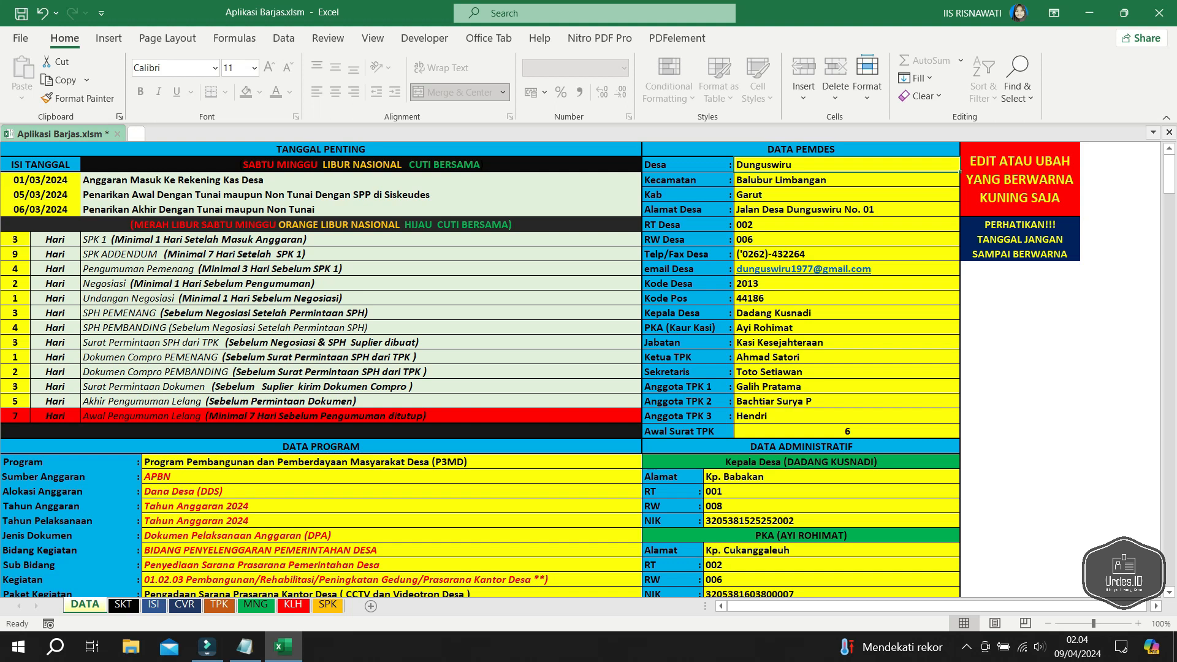
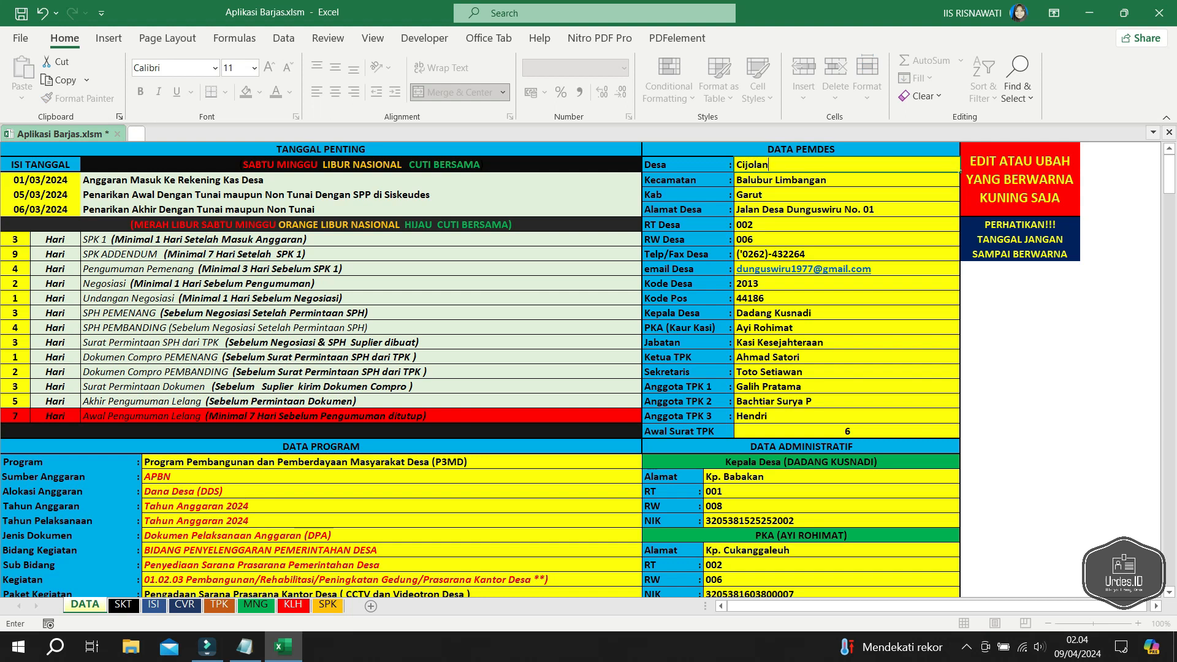
# - Rename the village to Cijolang and enter its new street address in Alamat Desa
pyautogui.press('Return')
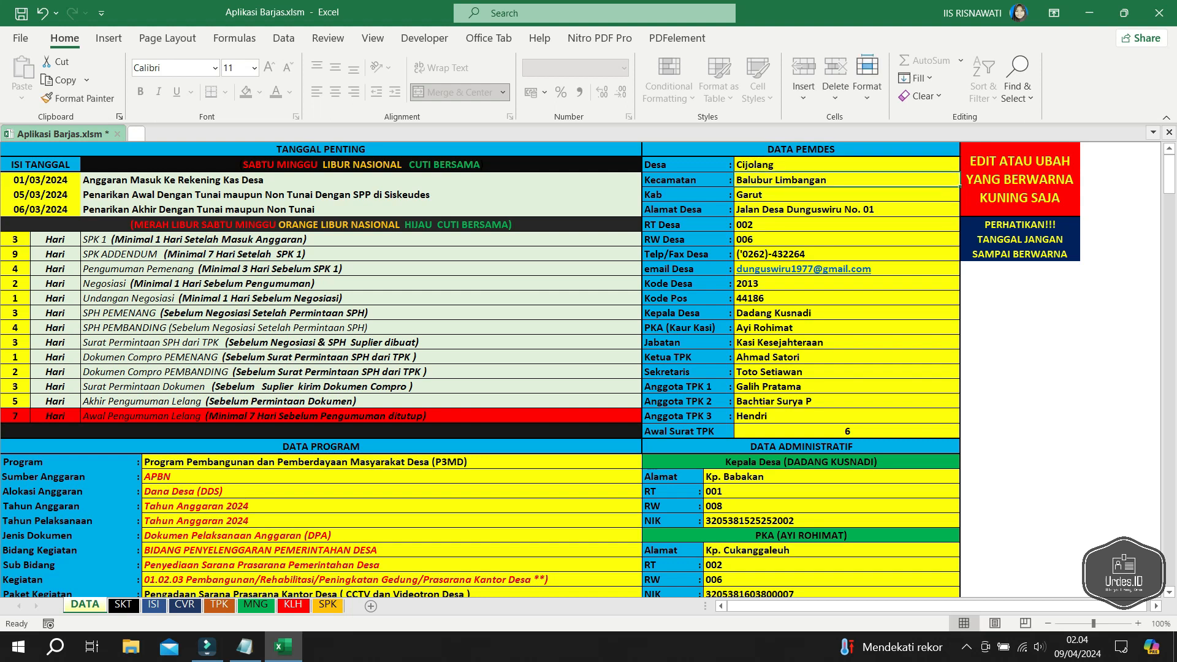
pyautogui.press('Down')
pyautogui.press('Down')
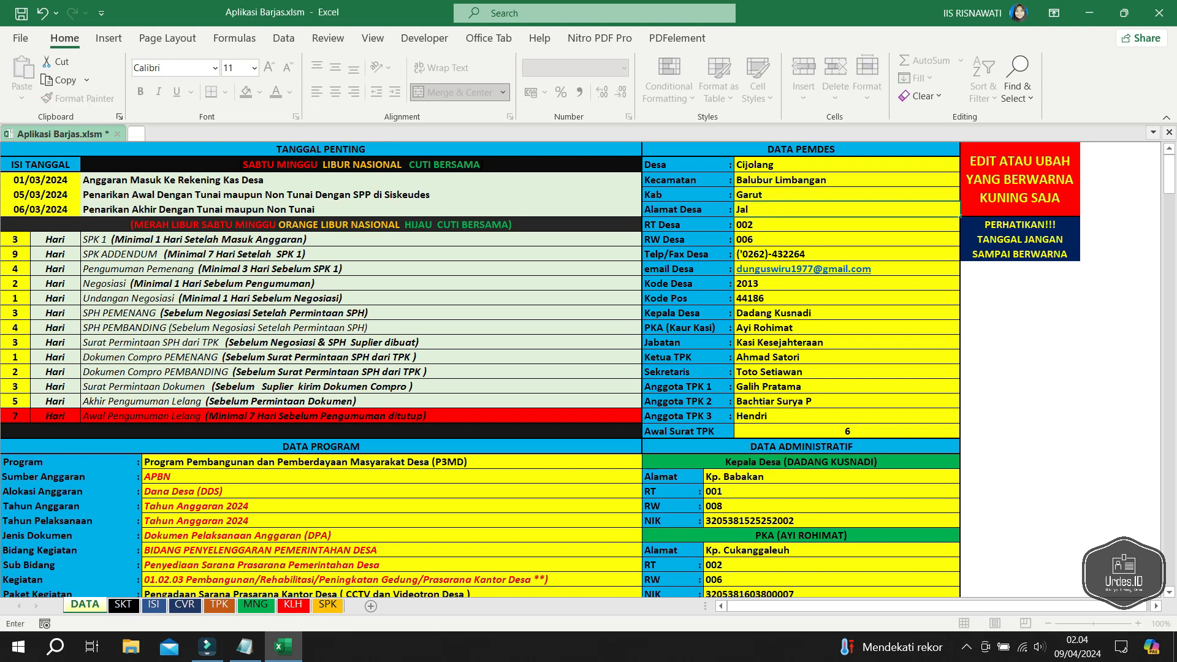
pyautogui.press('BackSpace')
pyautogui.press('Return')
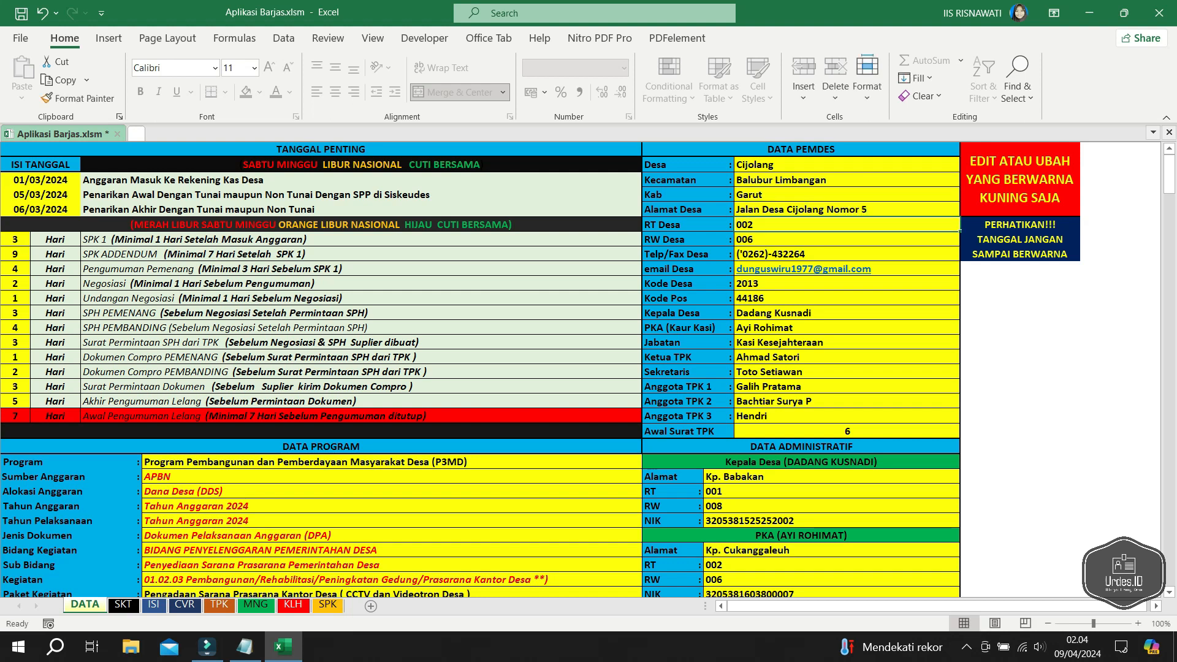
# - Enter the new village phone number in Telp/Fax Desa
pyautogui.press('Down')
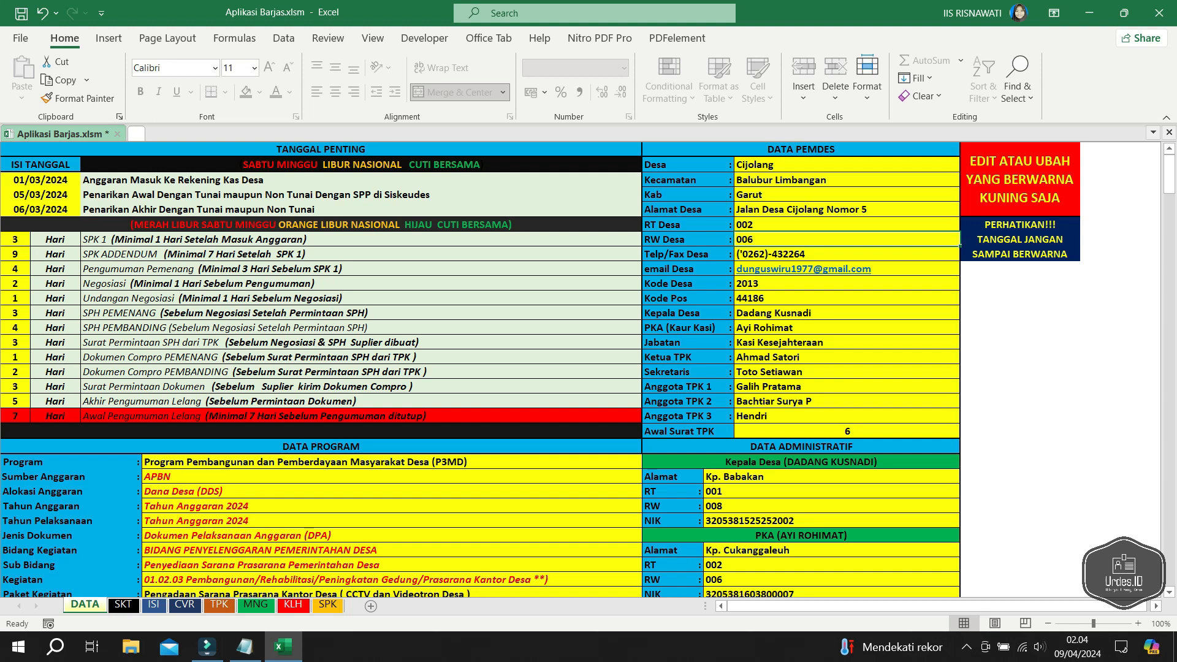
pyautogui.press('Down')
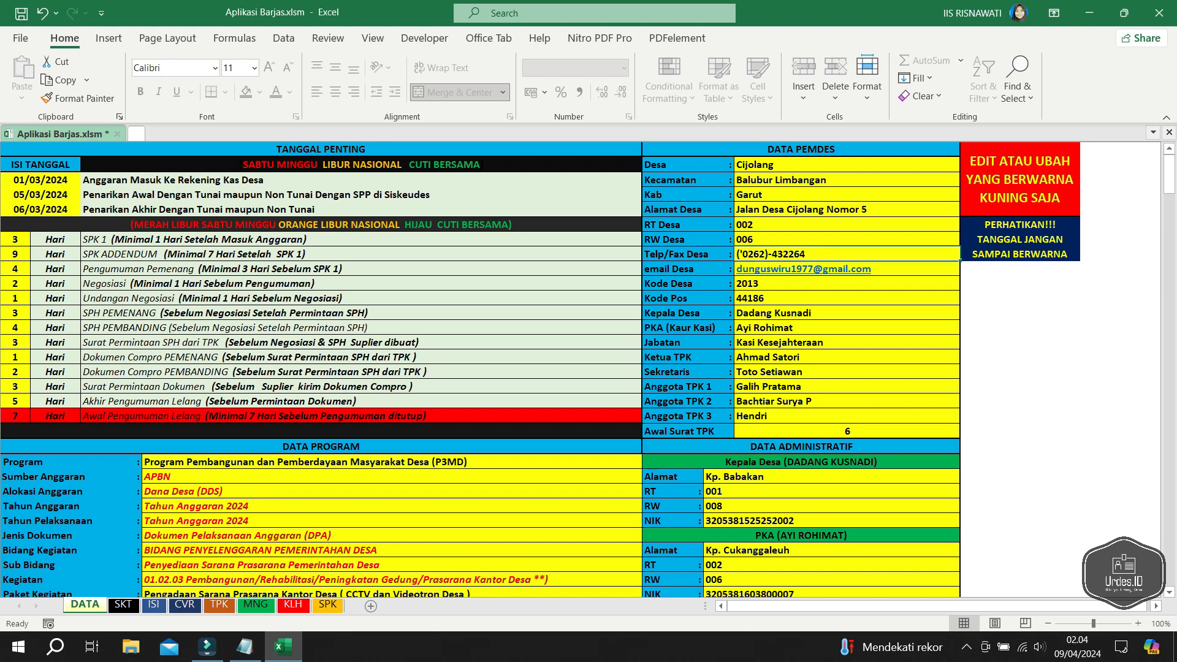
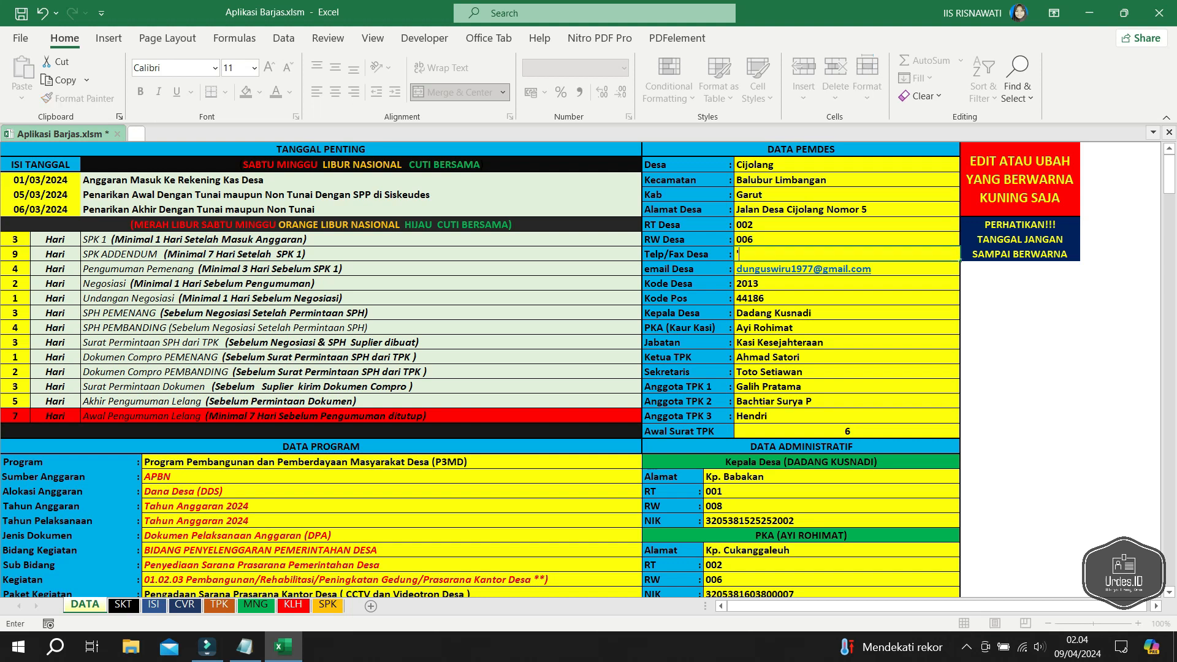
pyautogui.press('Return')
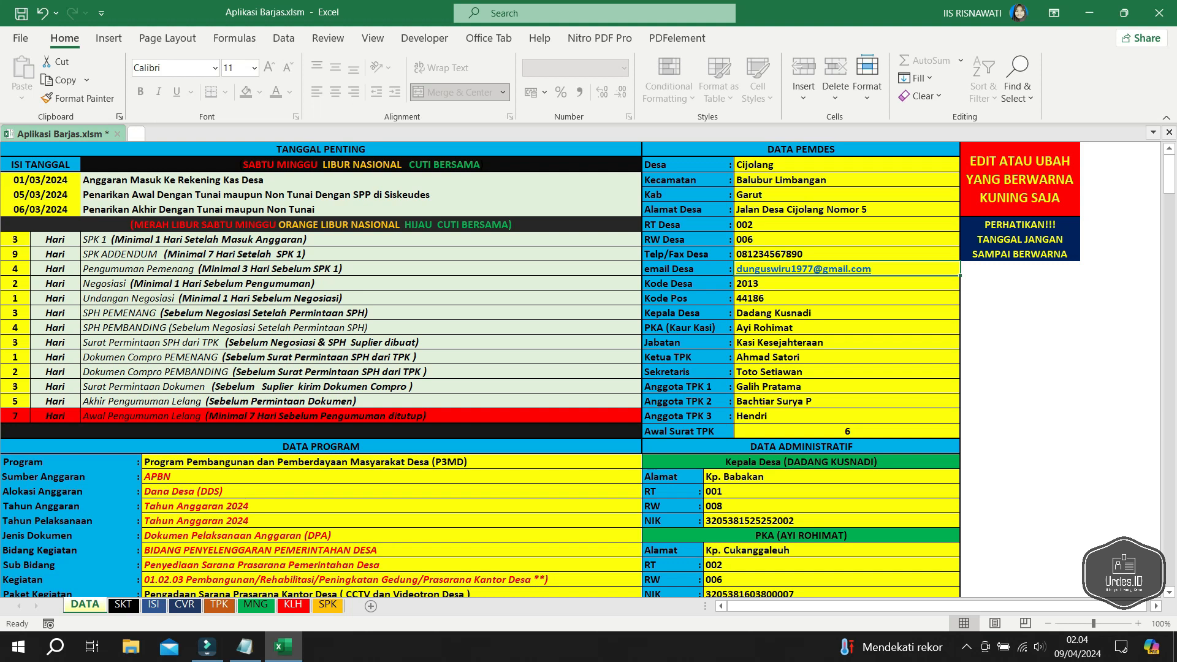
# - Update the village email address and set the Kode Desa to 2005
pyautogui.press('F2')
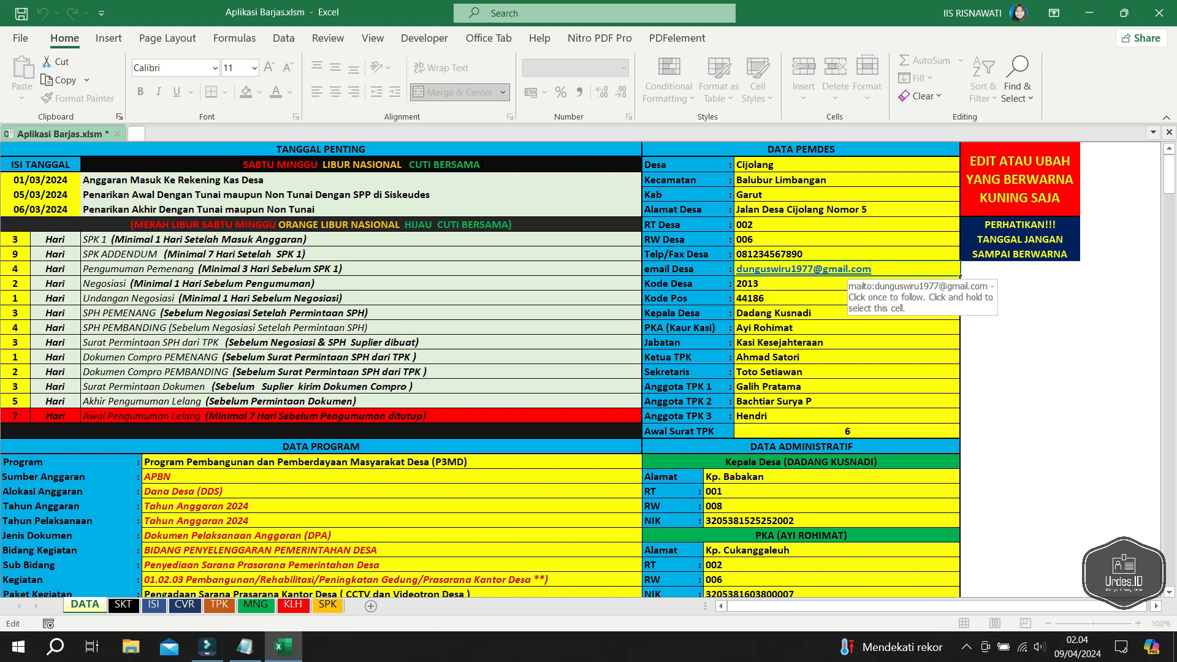
pyautogui.moveTo(814, 269); pyautogui.dragTo(737, 269)
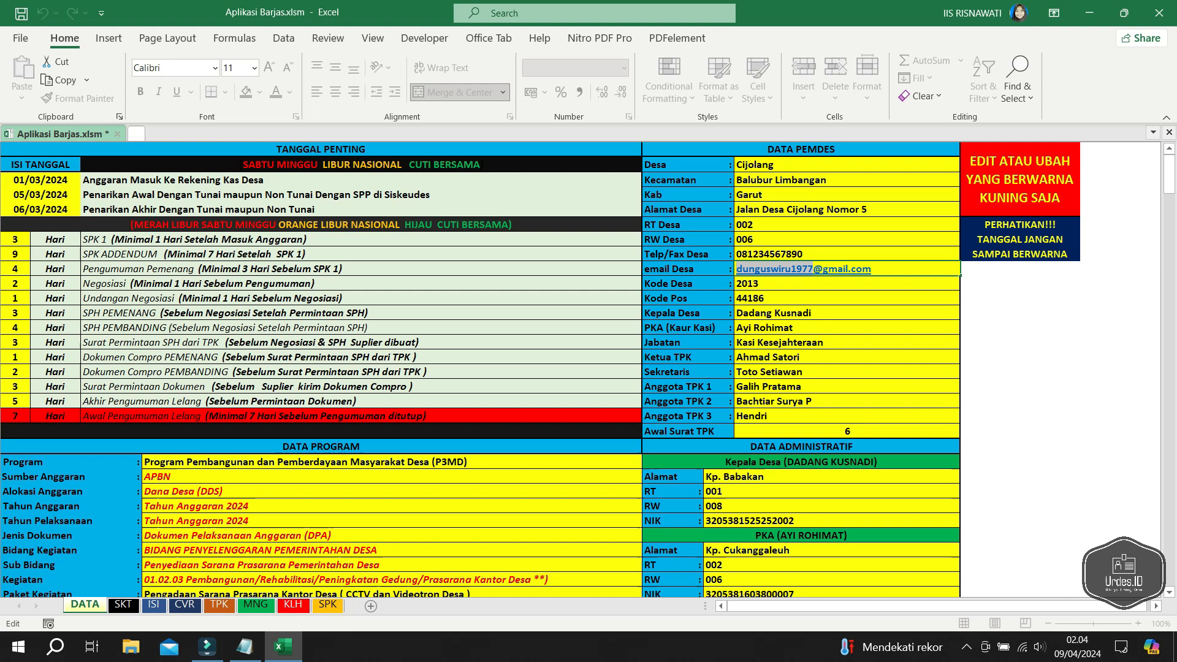
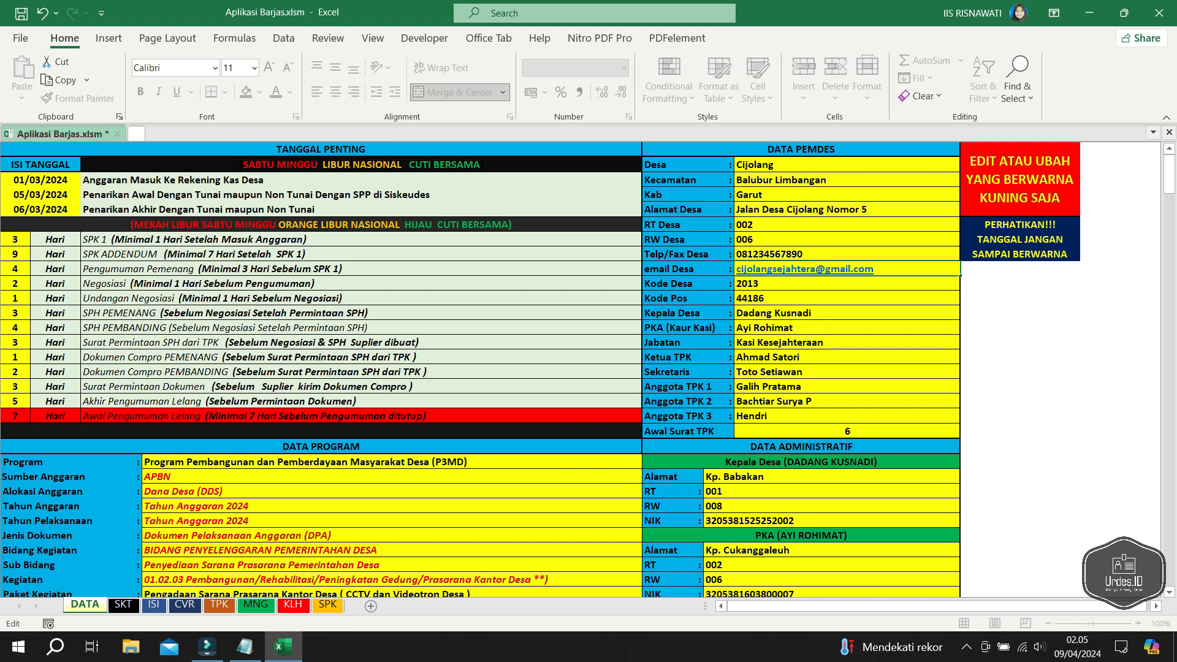
pyautogui.press('Return')
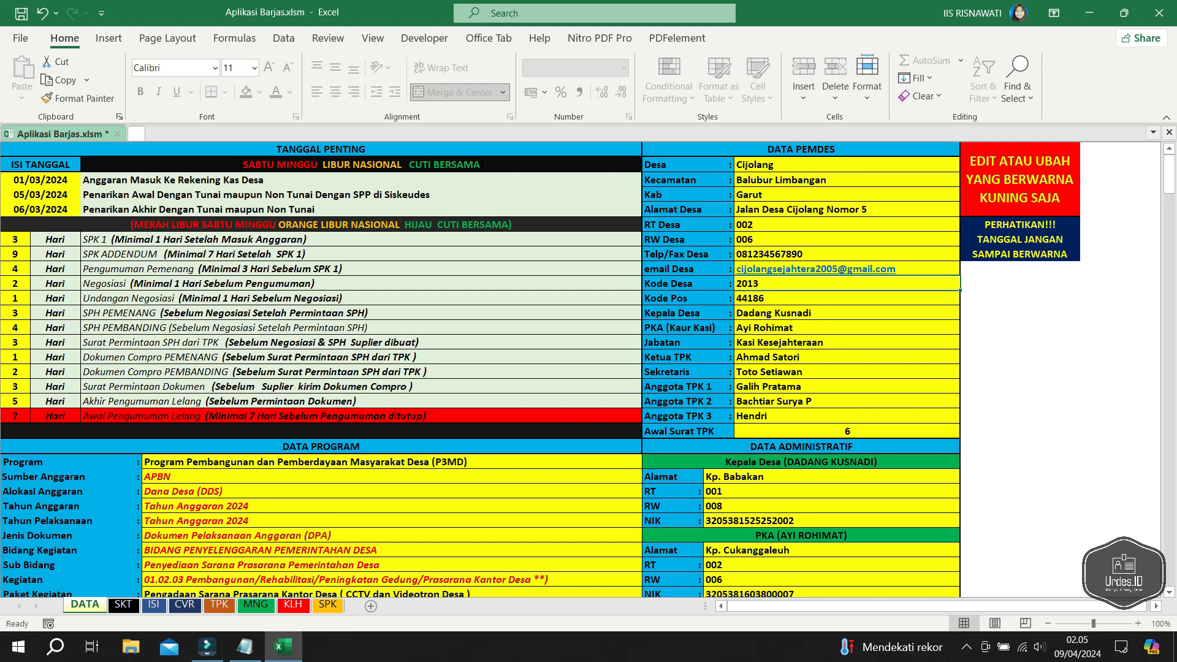
pyautogui.write('2005')
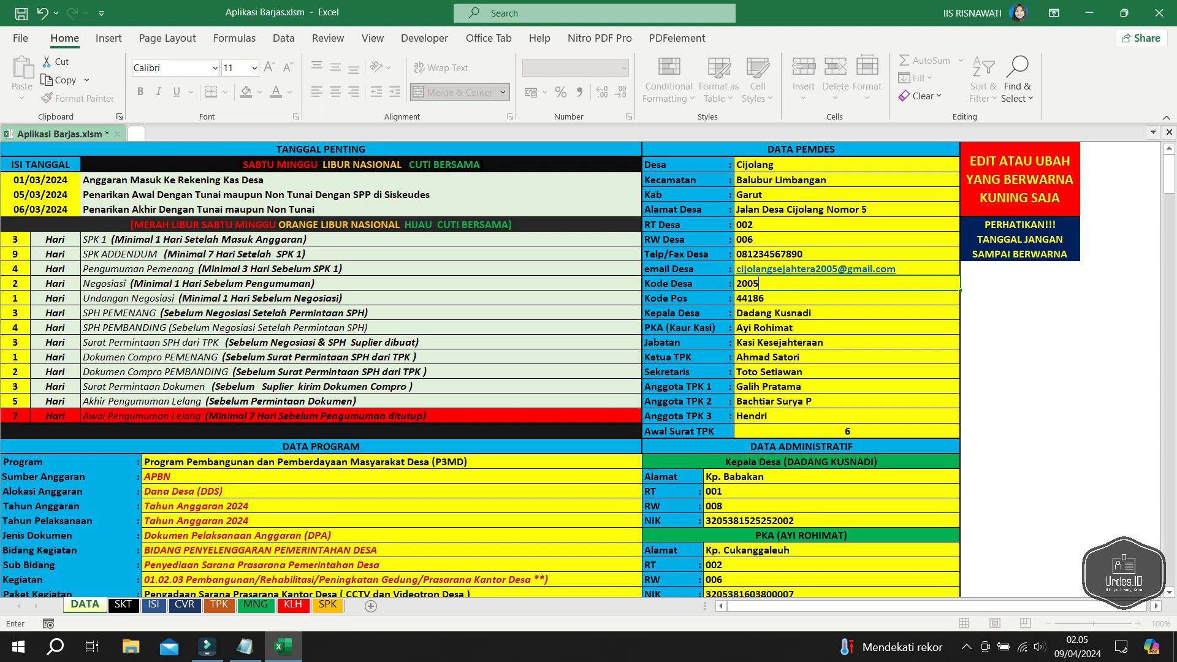
pyautogui.press('Return')
# - Enter the village head's corrected full name in Kepala Desa
pyautogui.press('Down')
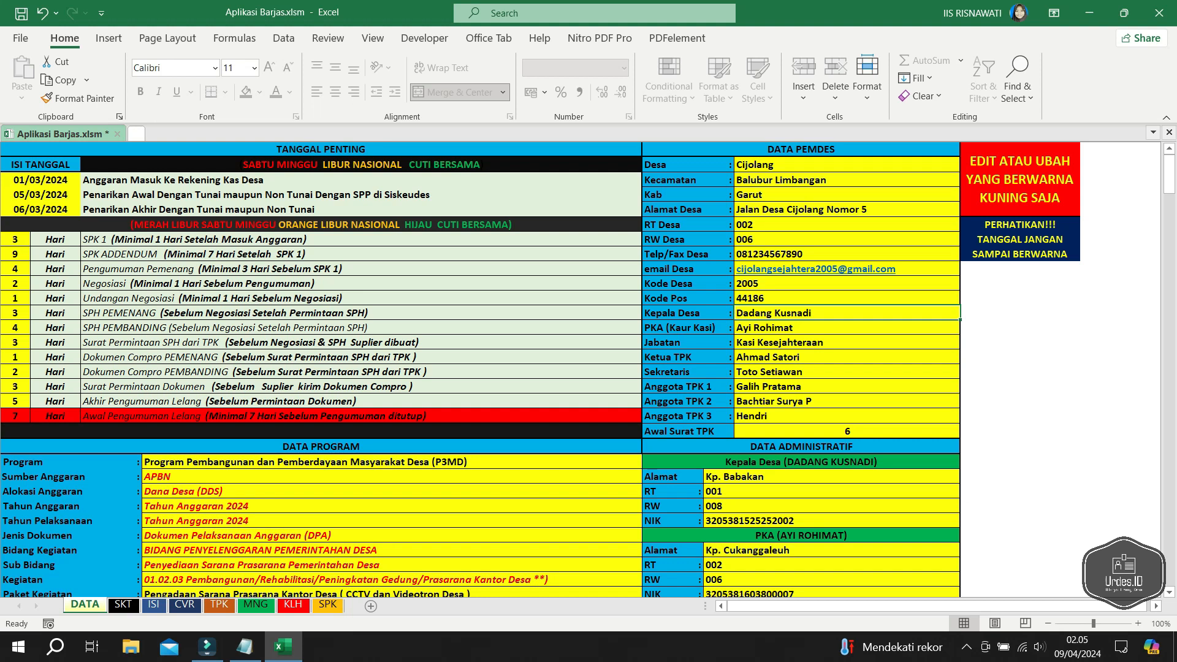
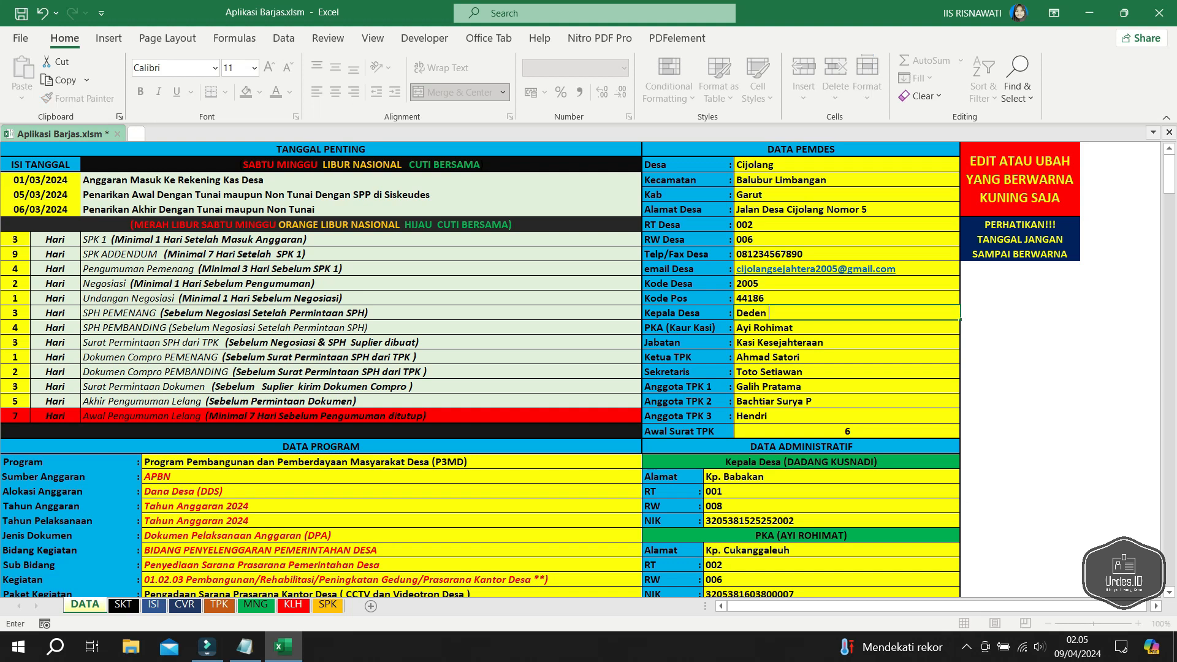
pyautogui.press('Return')
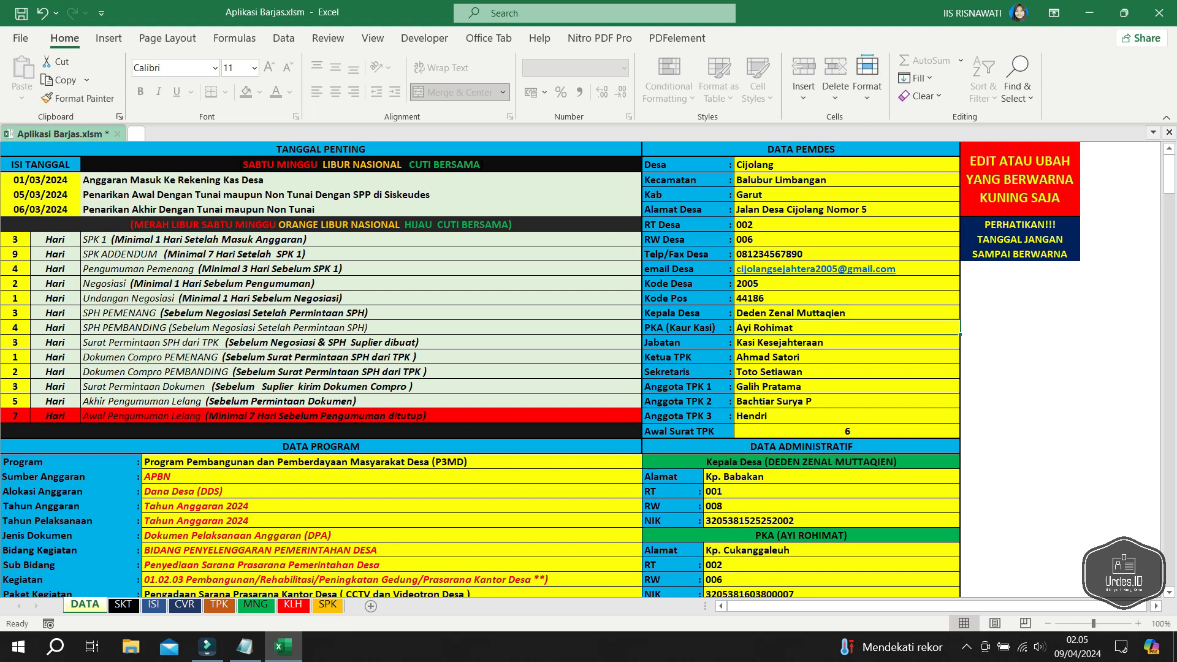
pyautogui.write('Su')
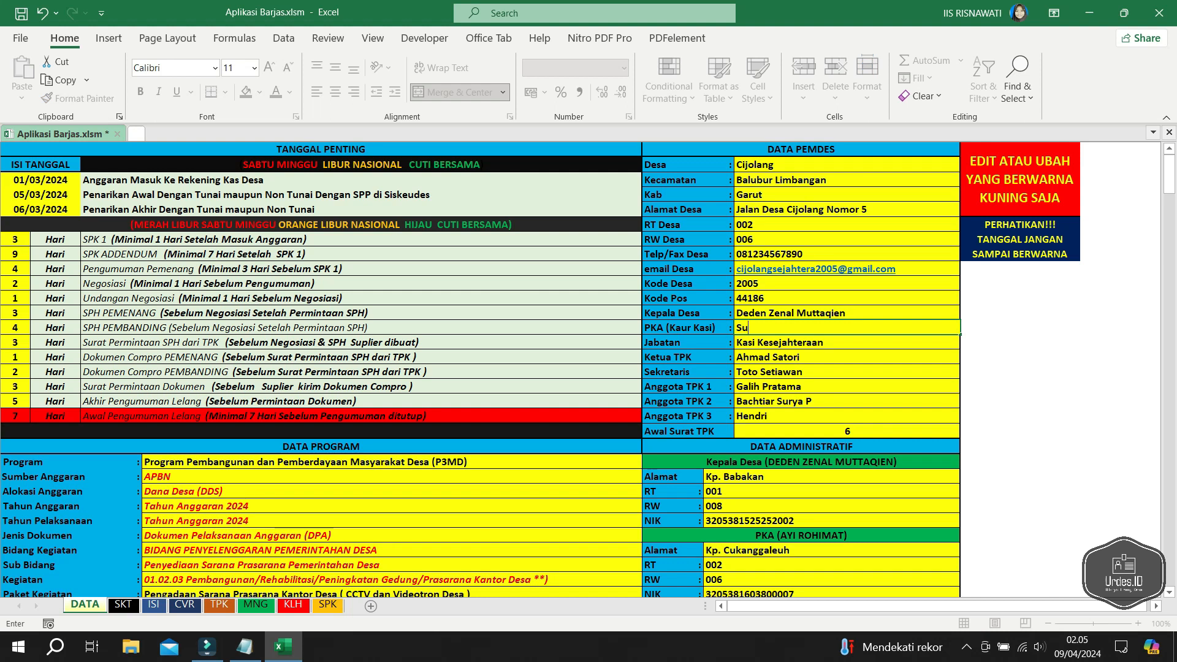
pyautogui.write('nara')
pyautogui.press('Return')
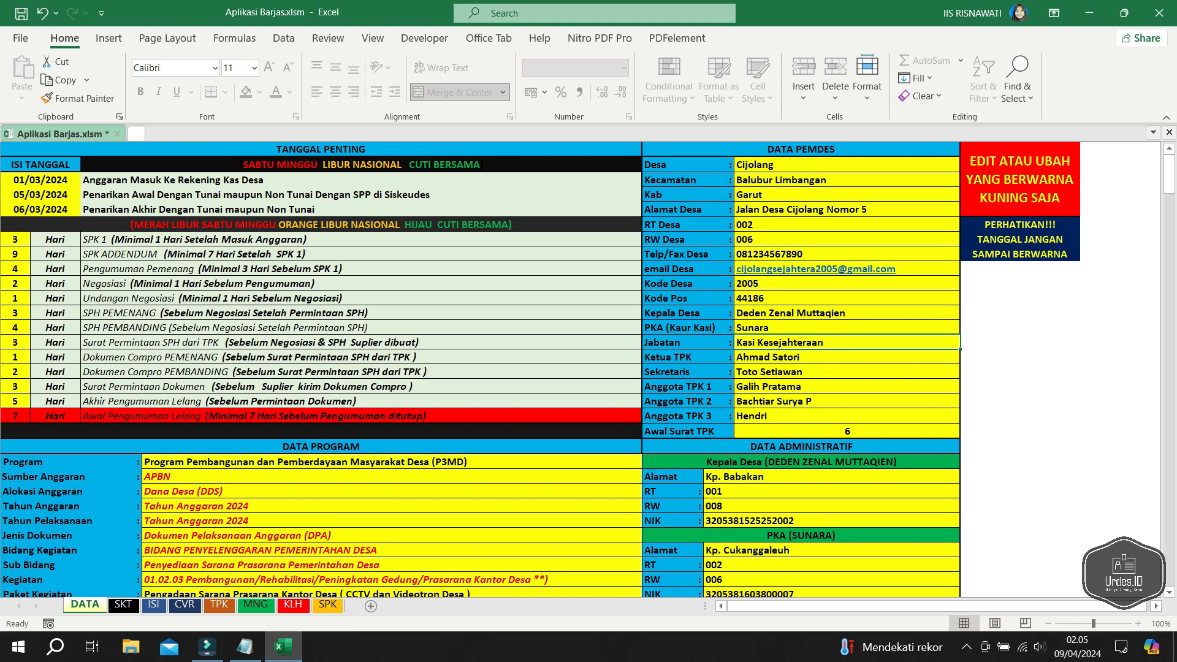
pyautogui.press('F2')
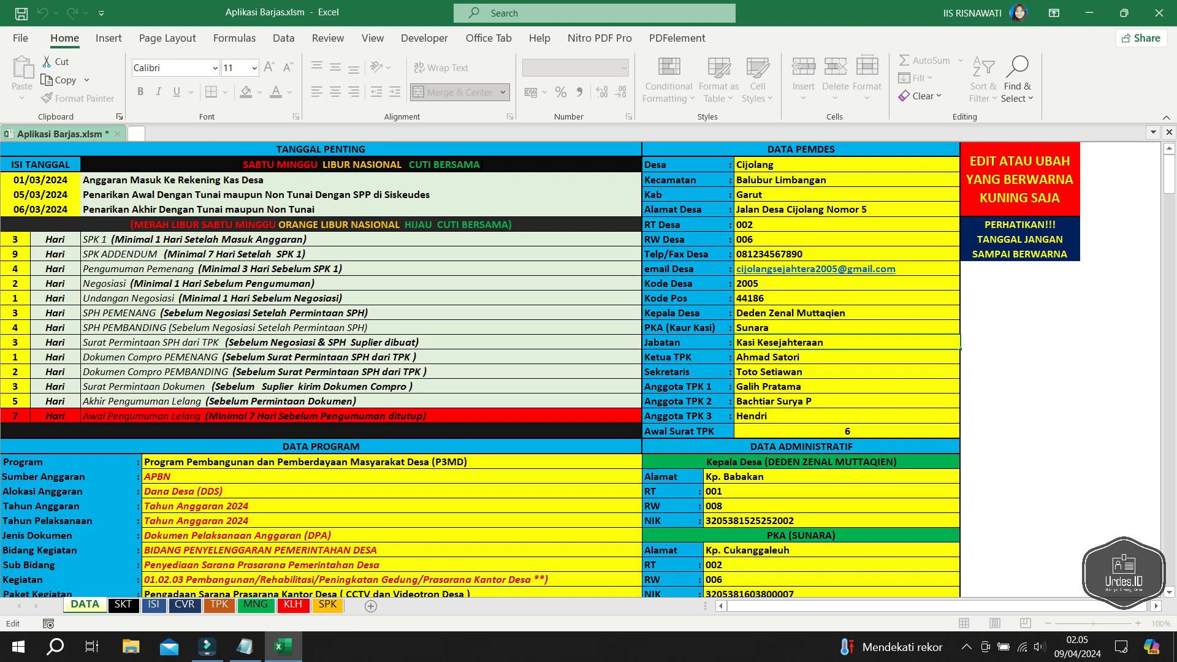
pyautogui.press('Return')
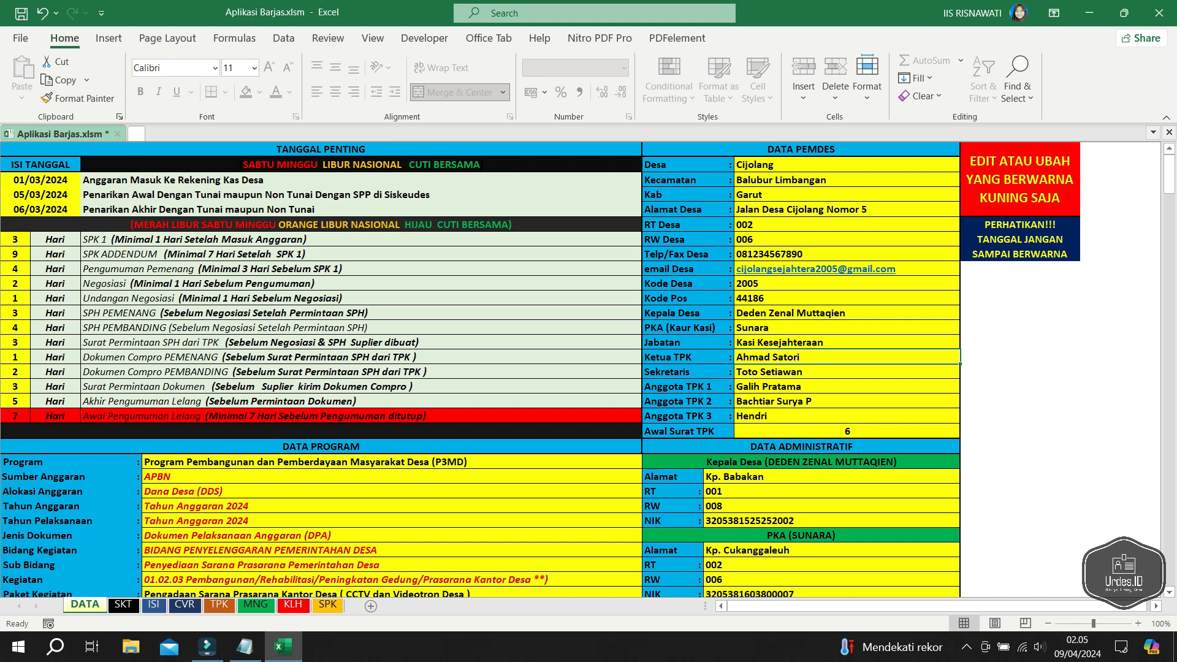
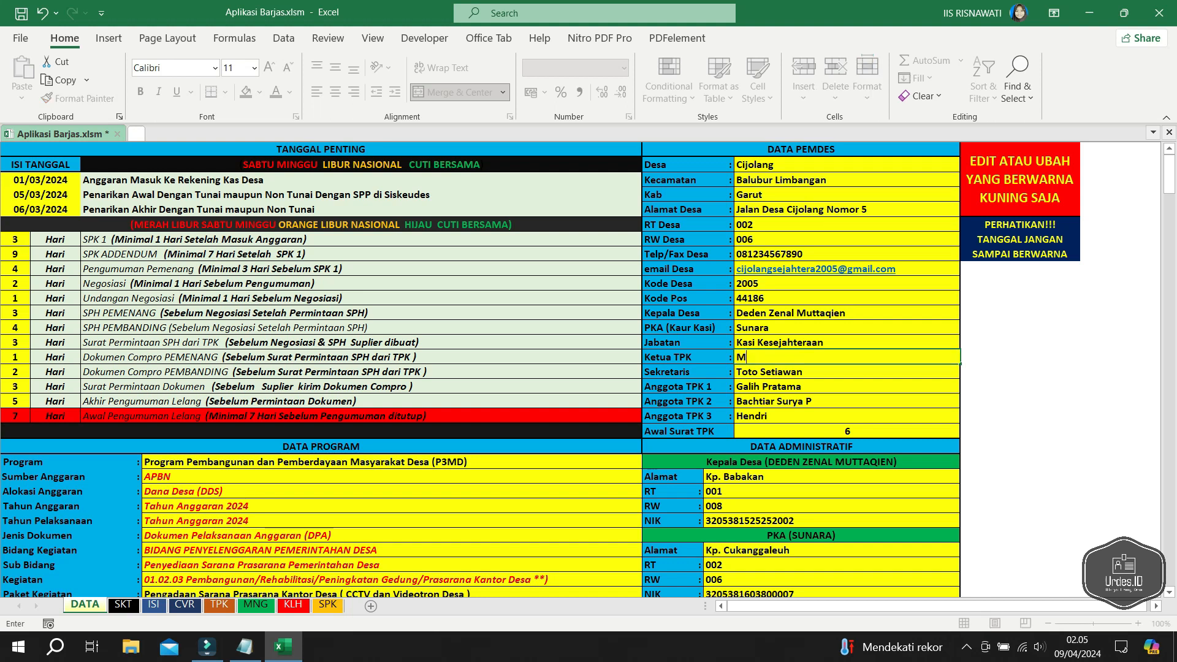
# - Enter new names for Ketua TPK and Sekretaris
pyautogui.press('Return')
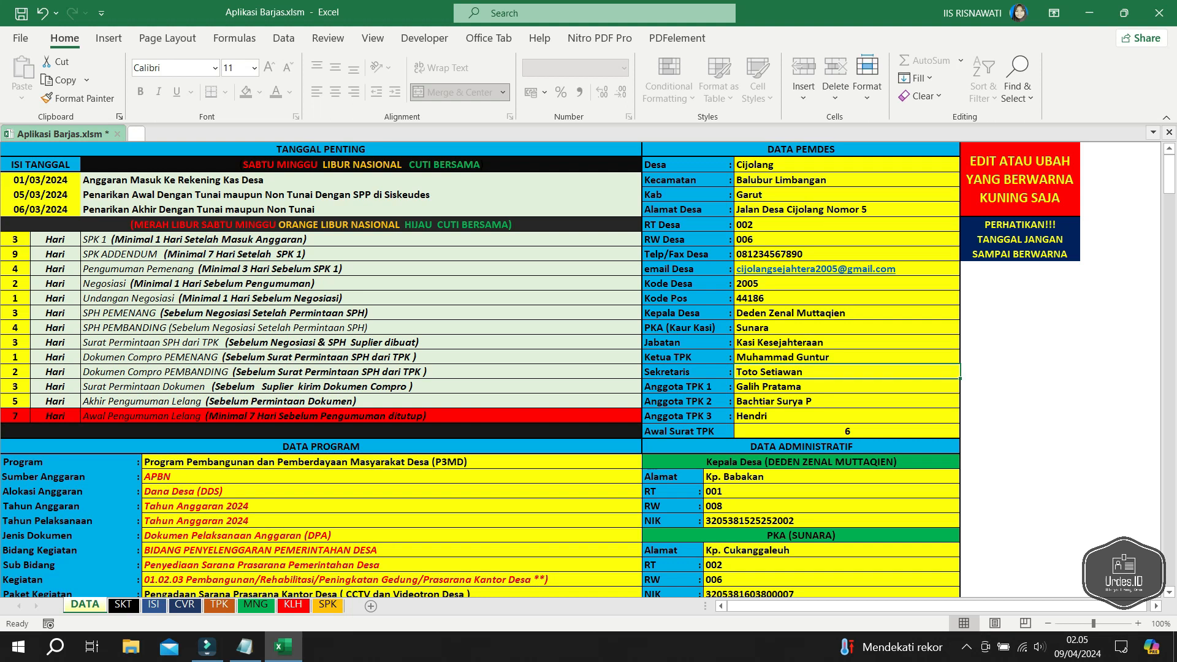
pyautogui.press('F2')
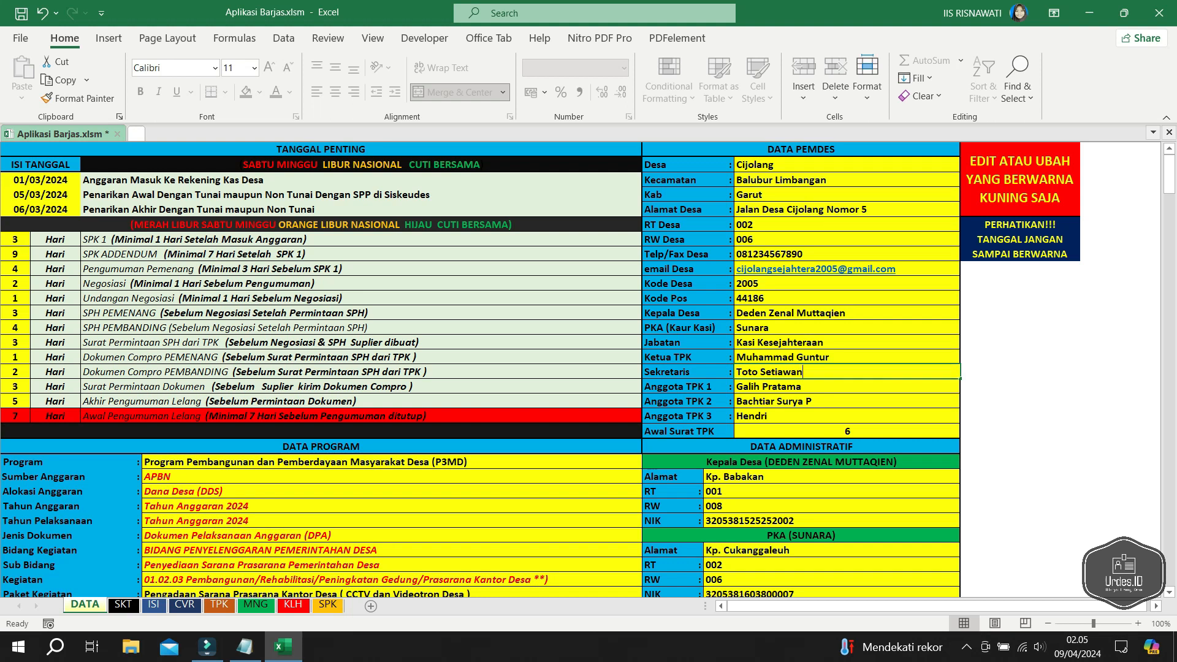
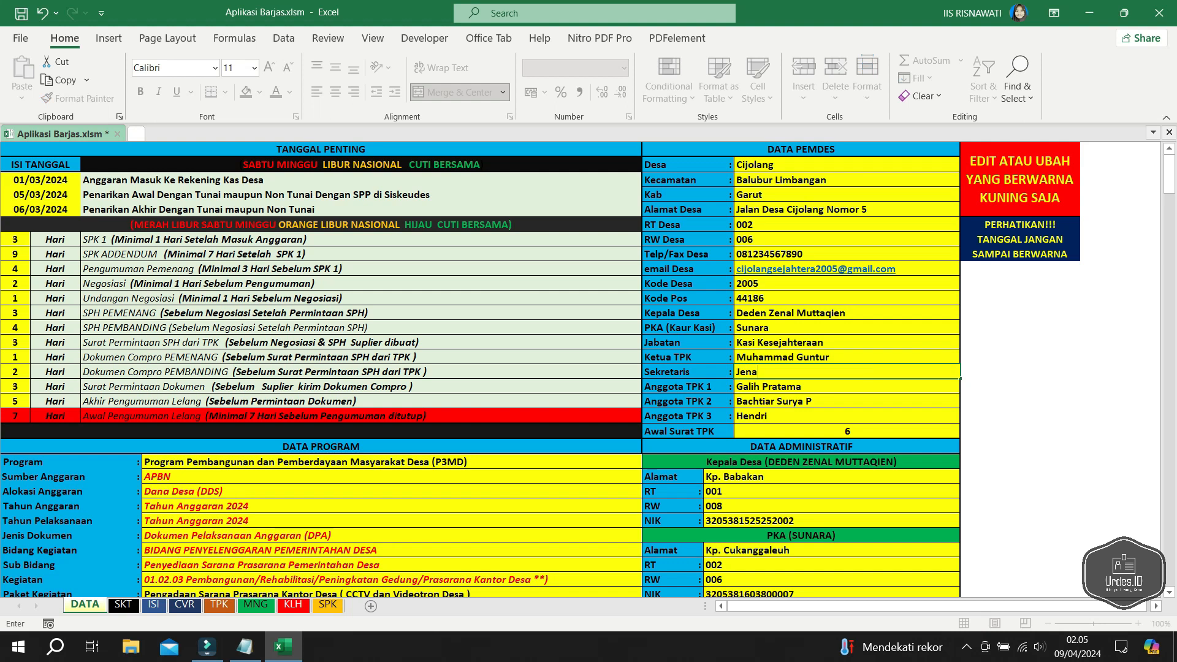
pyautogui.press('Return')
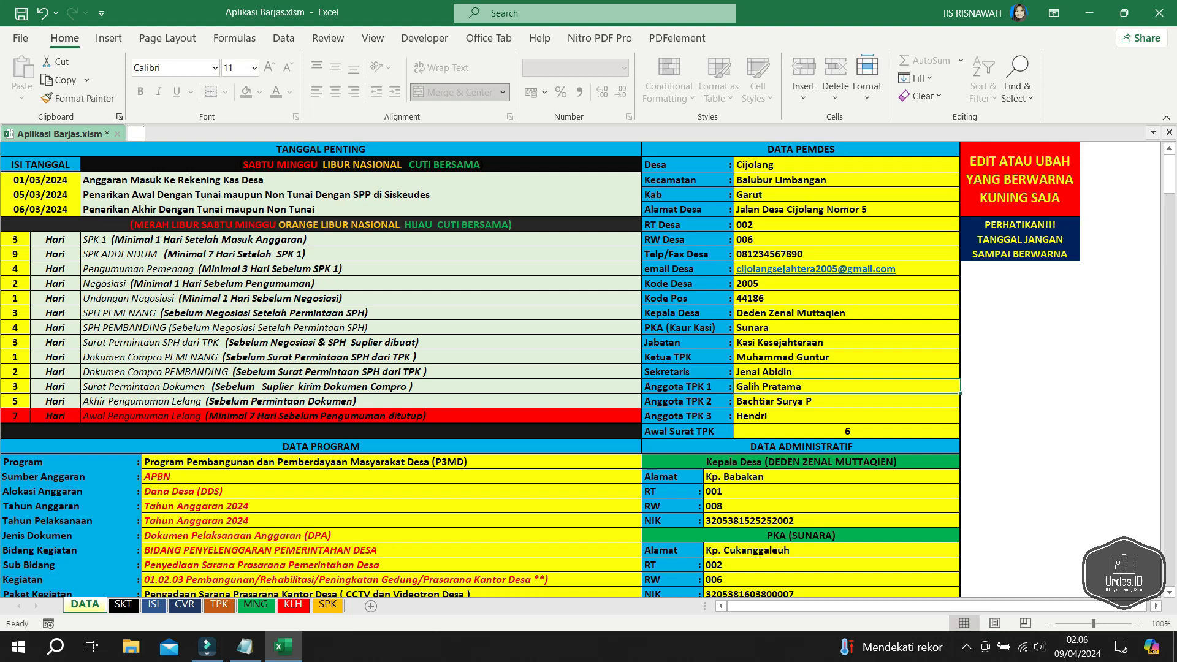
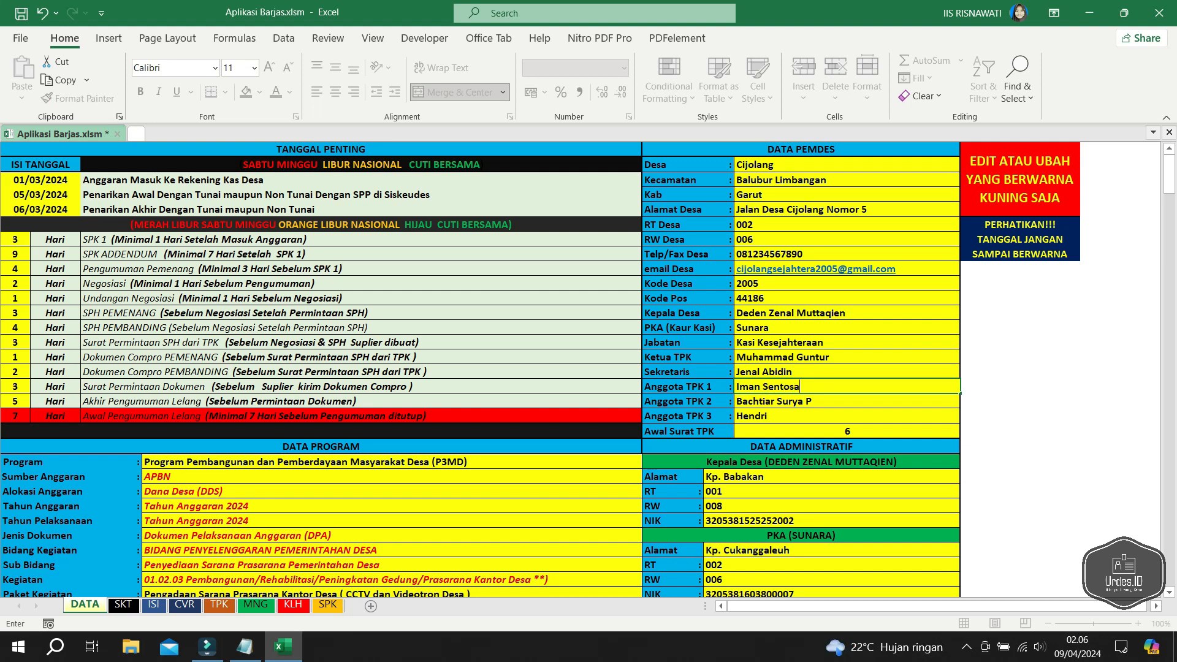
# - Enter new names for Anggota TPK 1–3 and set Awal Surat TPK to 12
pyautogui.press('Return')
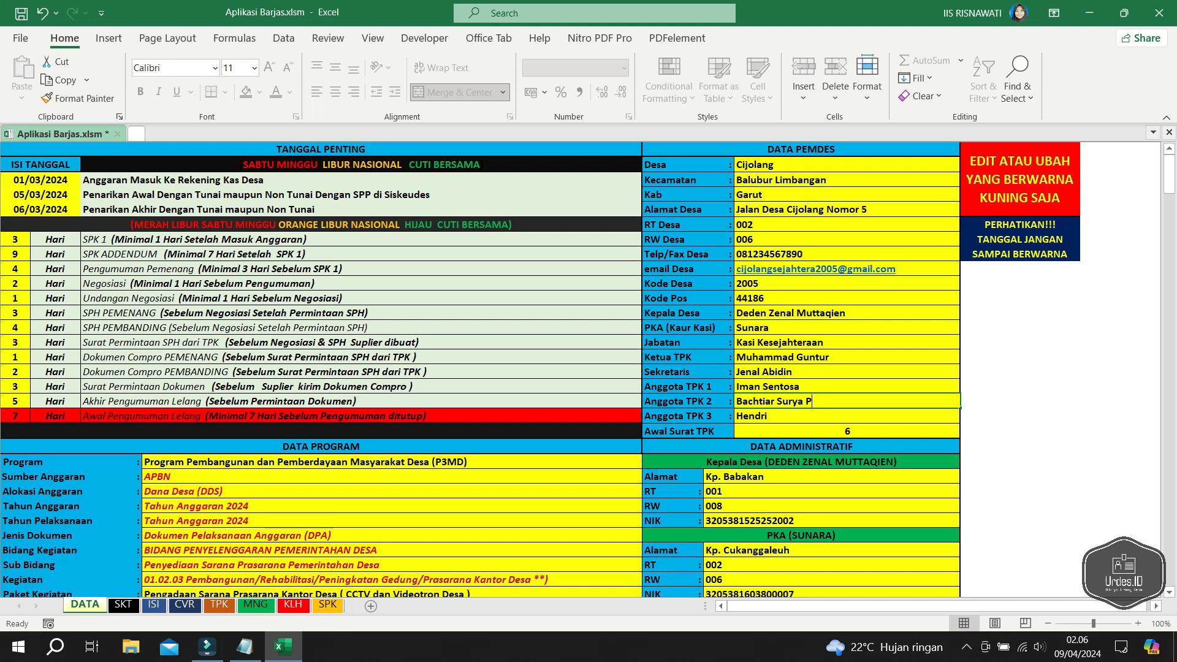
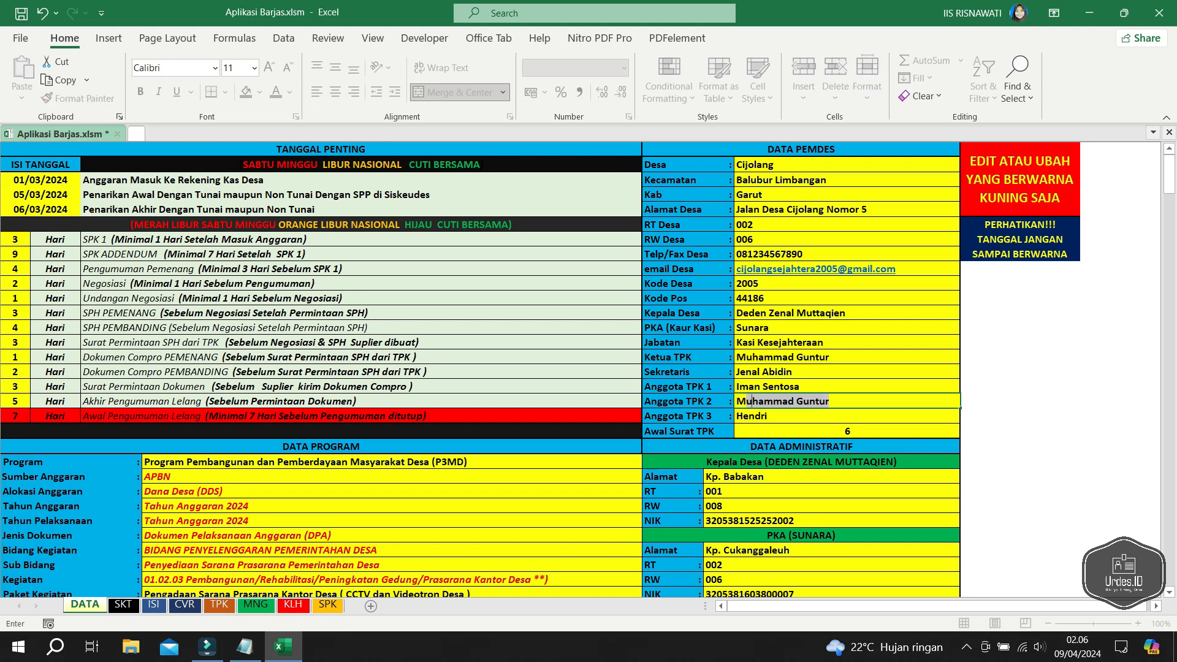
pyautogui.press('Return')
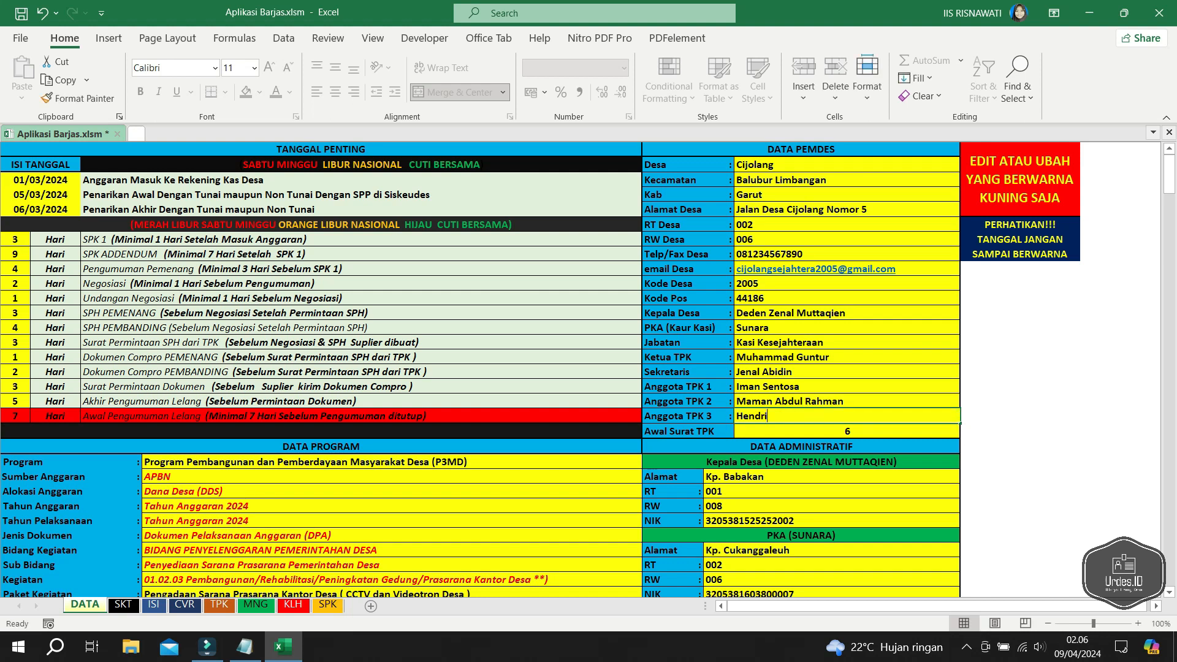
pyautogui.write('Atep')
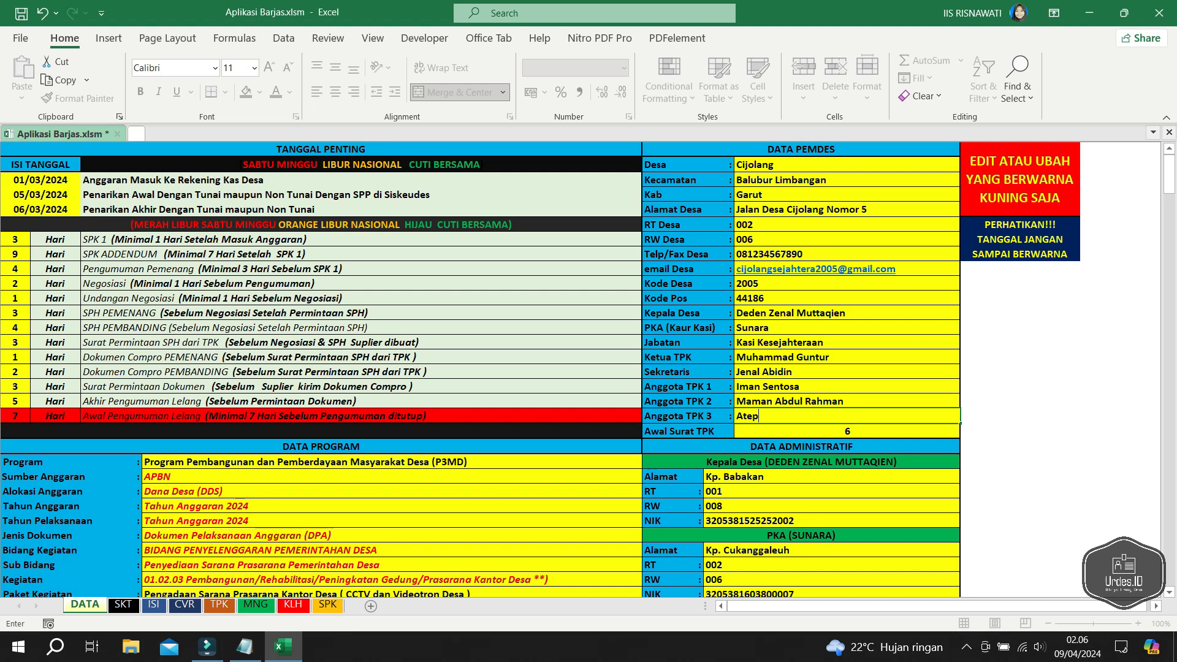
pyautogui.press('Return')
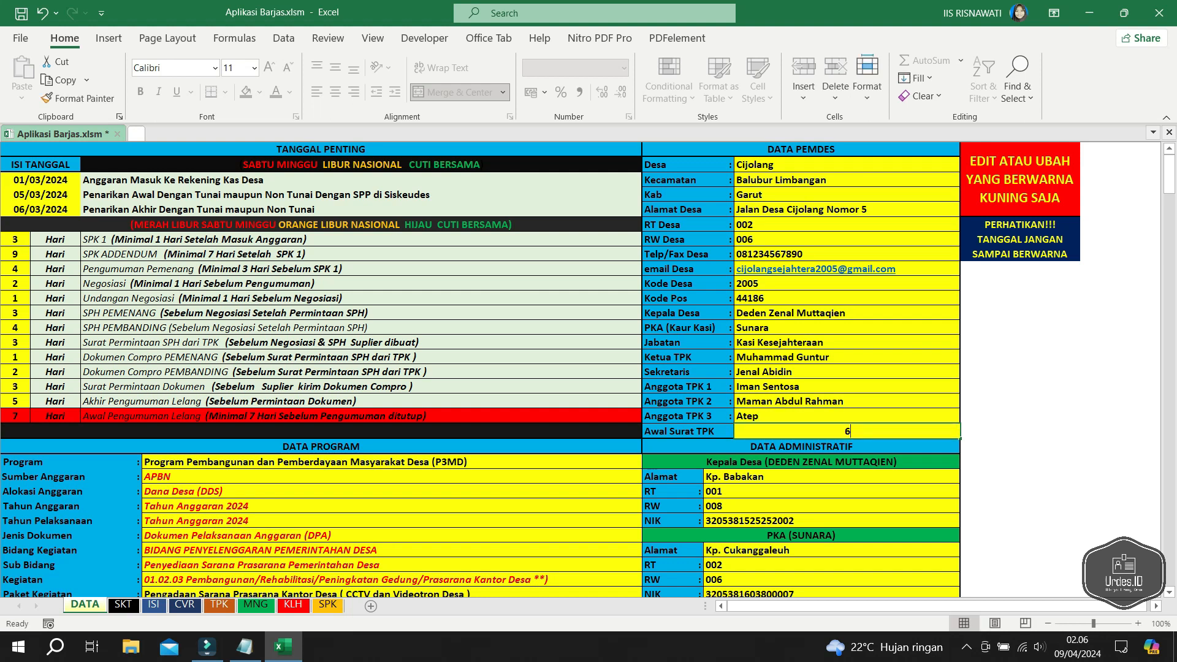
pyautogui.write('12')
pyautogui.press('Return')
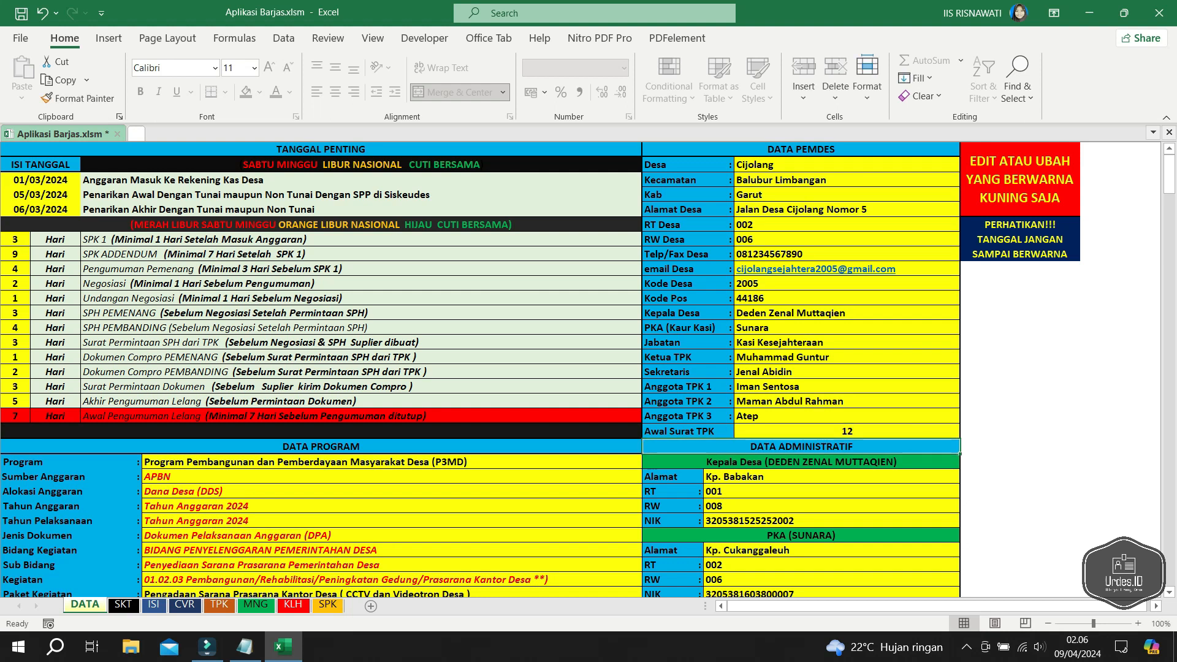
pyautogui.scroll(-3, 588, 370)
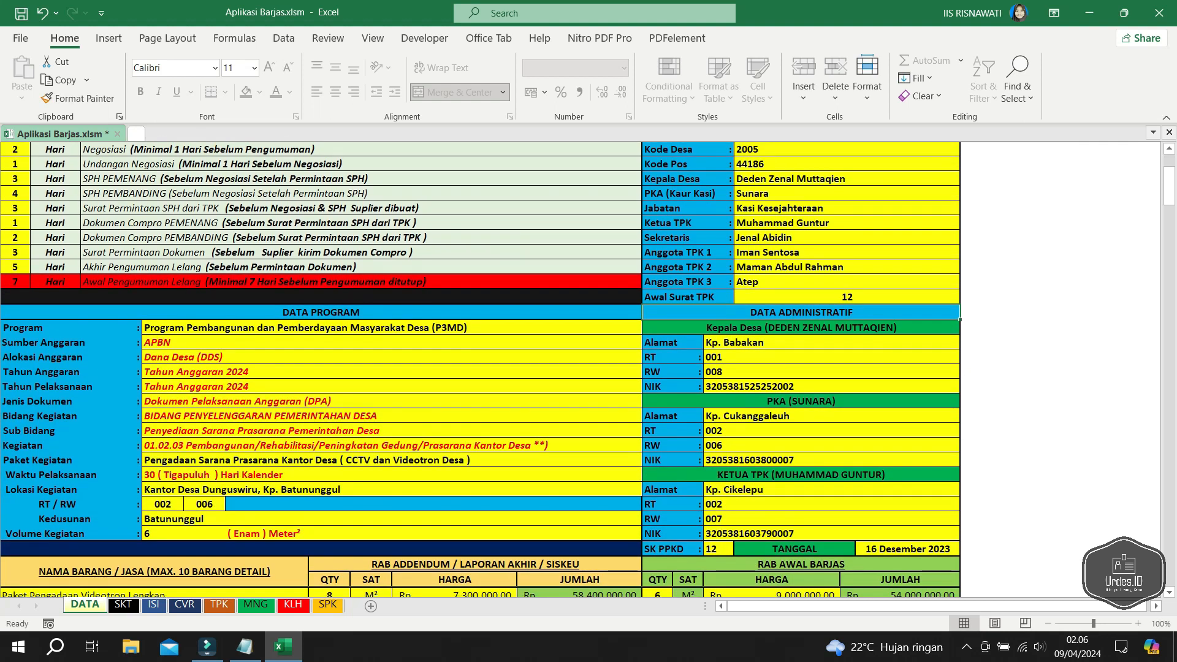
# - Keep the Program value and set Sumber Anggaran to the provincial APBD
pyautogui.click(391, 327)
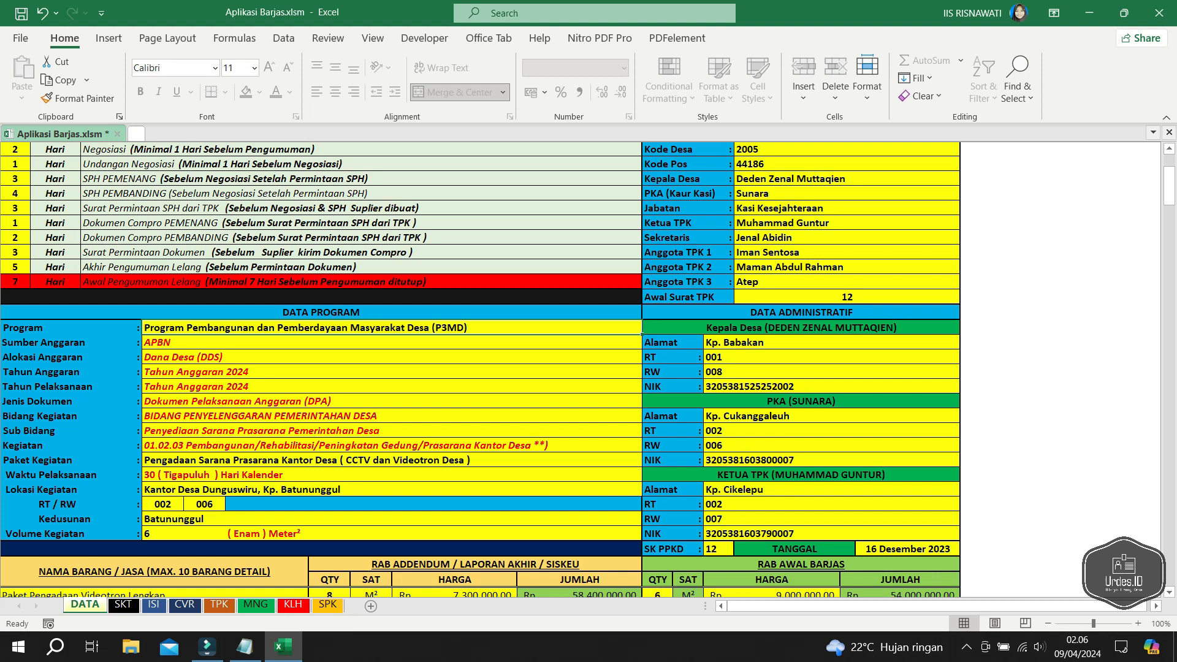
pyautogui.press('F2')
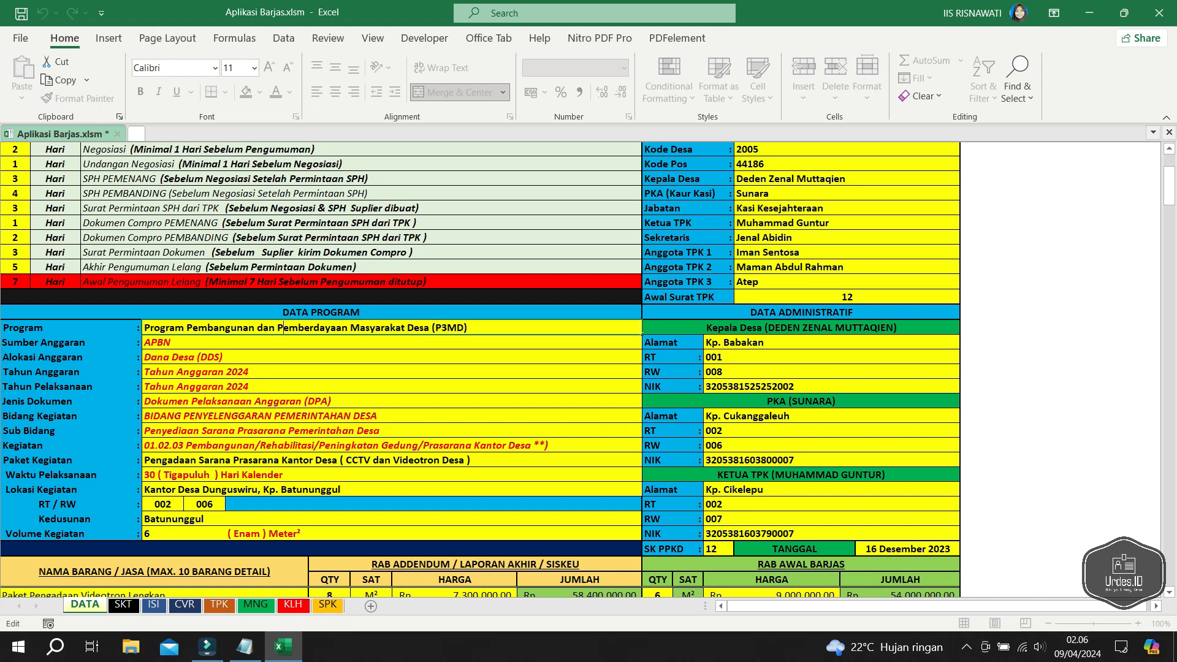
pyautogui.press('Return')
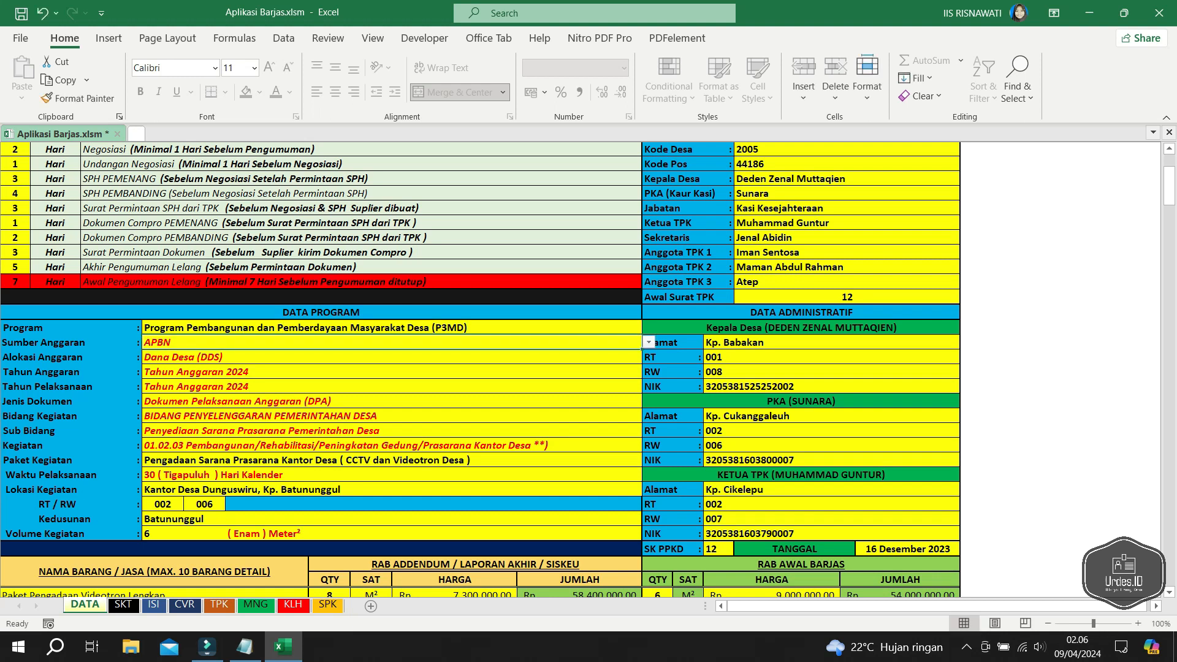
pyautogui.hotkey('alt', 'Down')
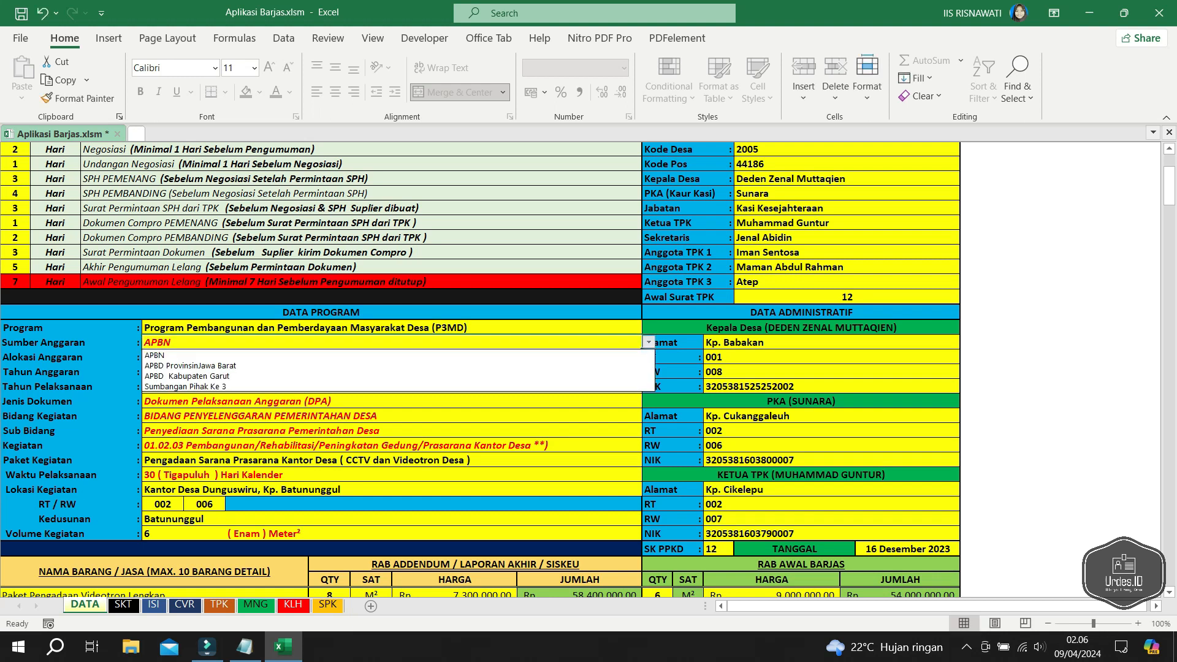
pyautogui.press('Escape')
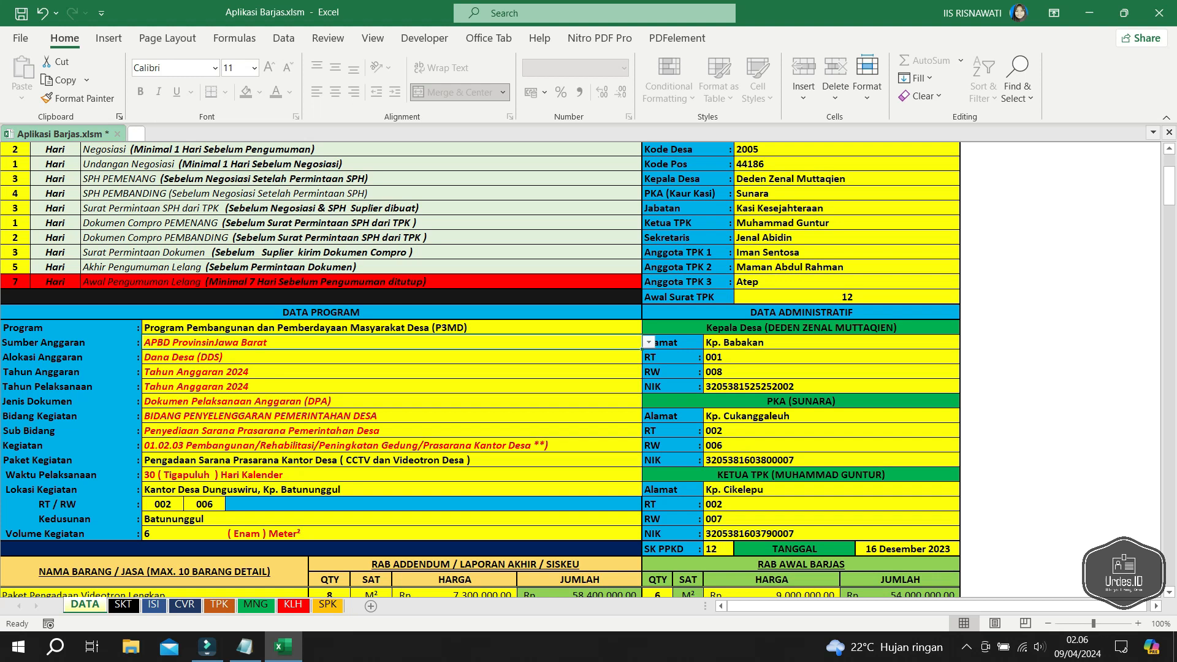
pyautogui.hotkey('alt', 'Down')
pyautogui.press('Up')
pyautogui.press('Return')
pyautogui.hotkey('alt', 'Down')
pyautogui.press('Down')
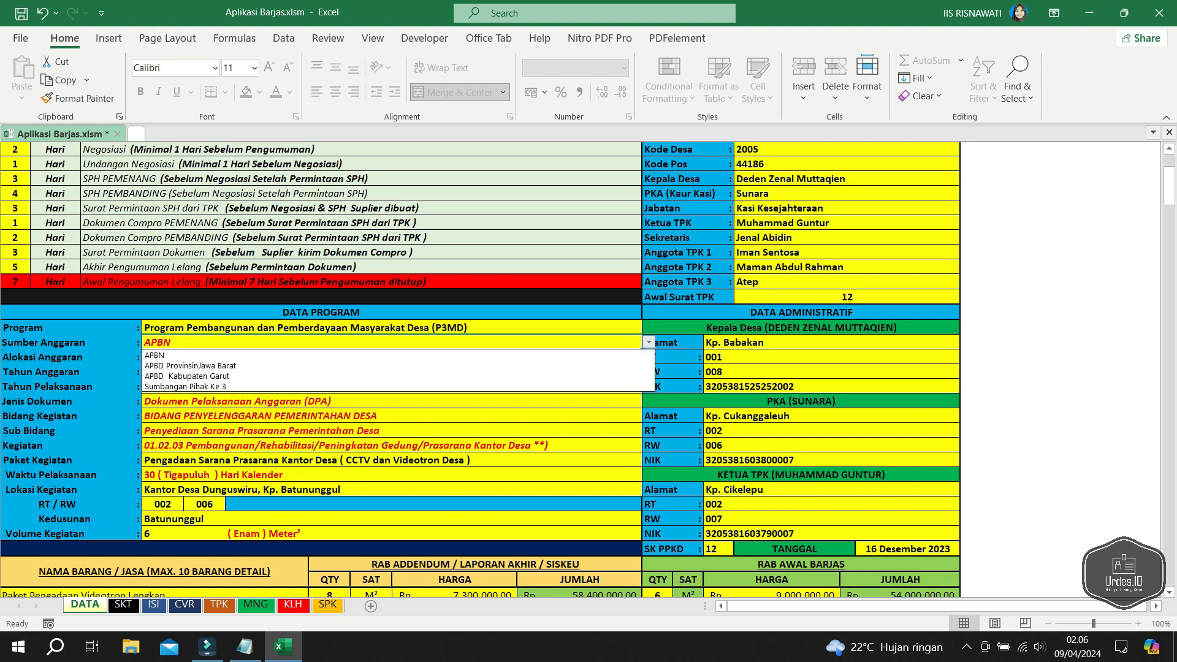
pyautogui.press('Return')
pyautogui.click(391, 387)
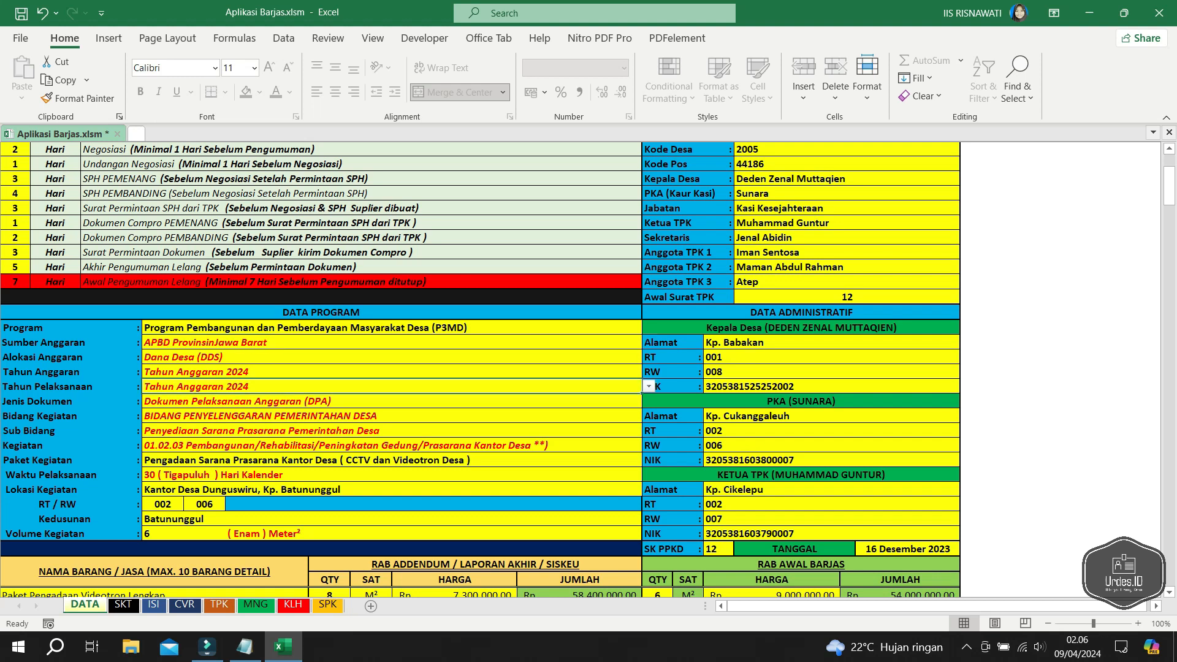
# - Set Alokasi Anggaran to Bantuan Keuangan dari APBD Provinsi (PBP)
pyautogui.click(392, 358)
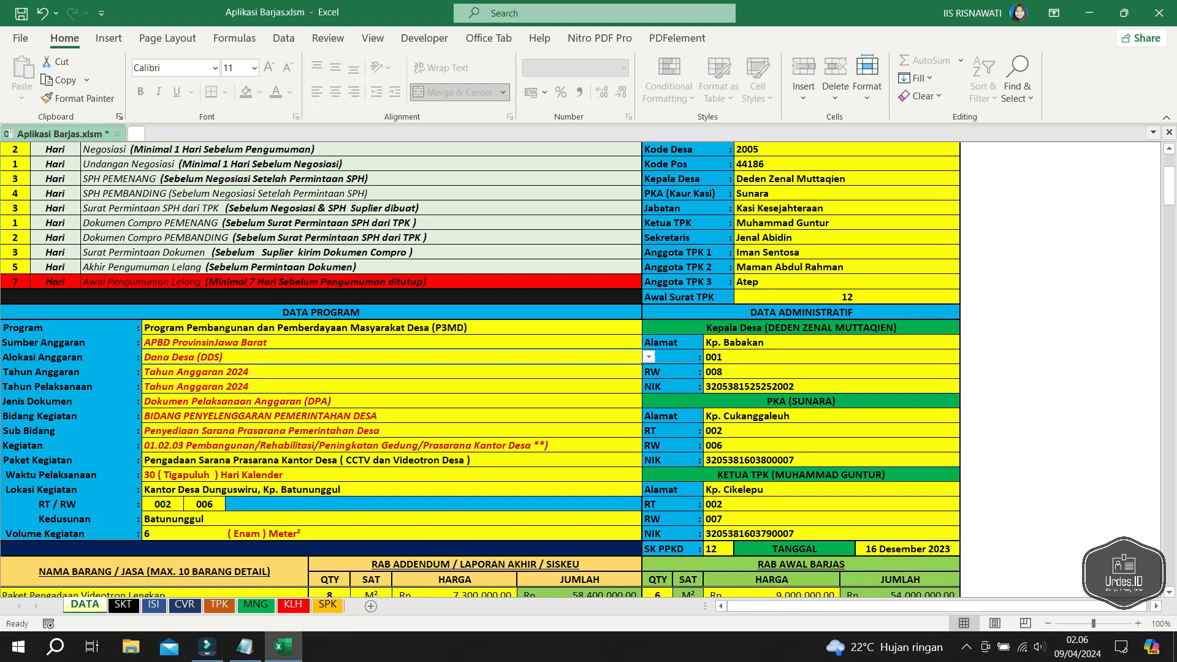
pyautogui.hotkey('alt', 'Down')
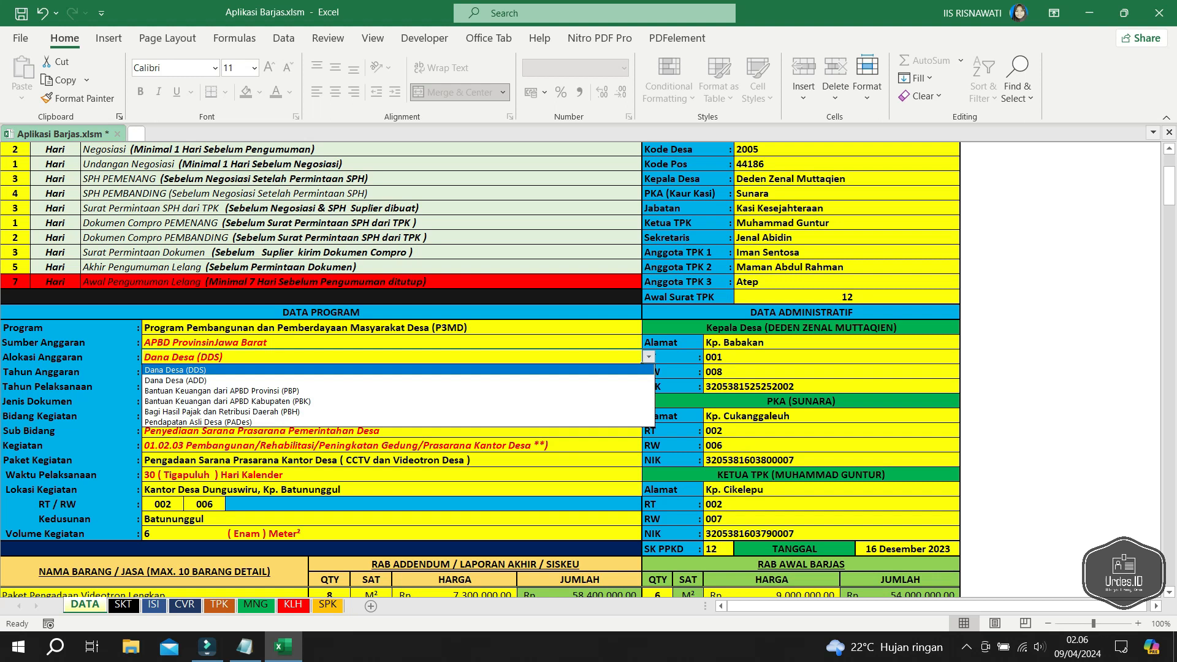
pyautogui.press('Down')
pyautogui.click(399, 391)
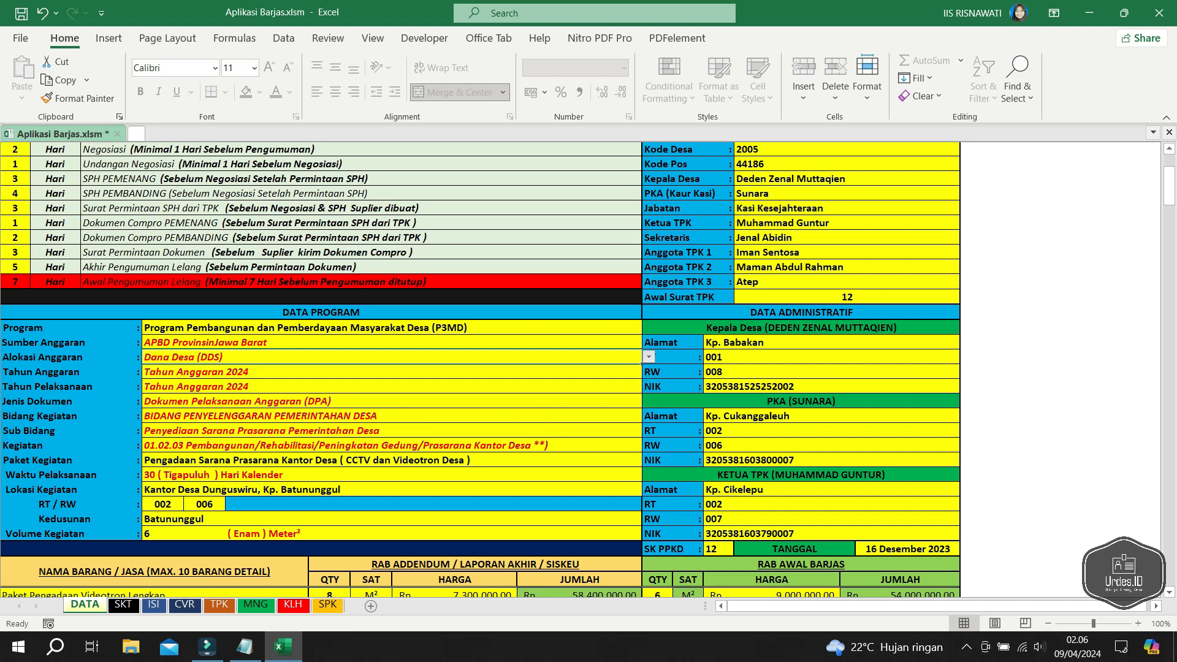
# - Keep both Tahun Anggaran and Tahun Pelaksanaan at 2024
pyautogui.click(391, 387)
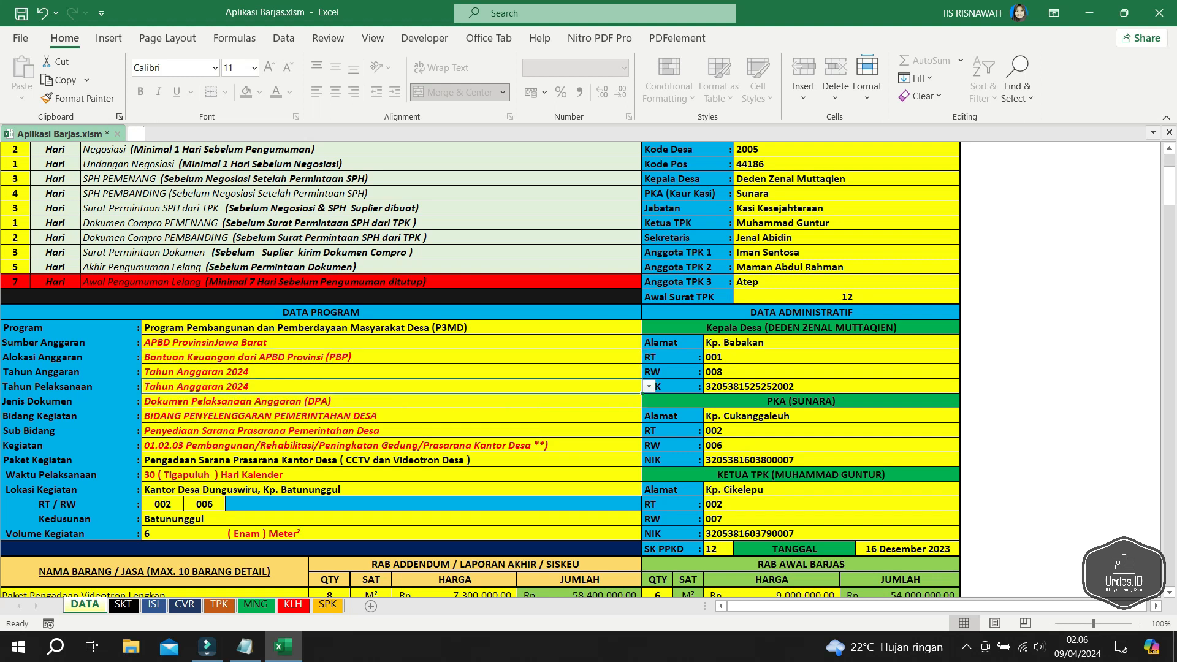
pyautogui.click(391, 372)
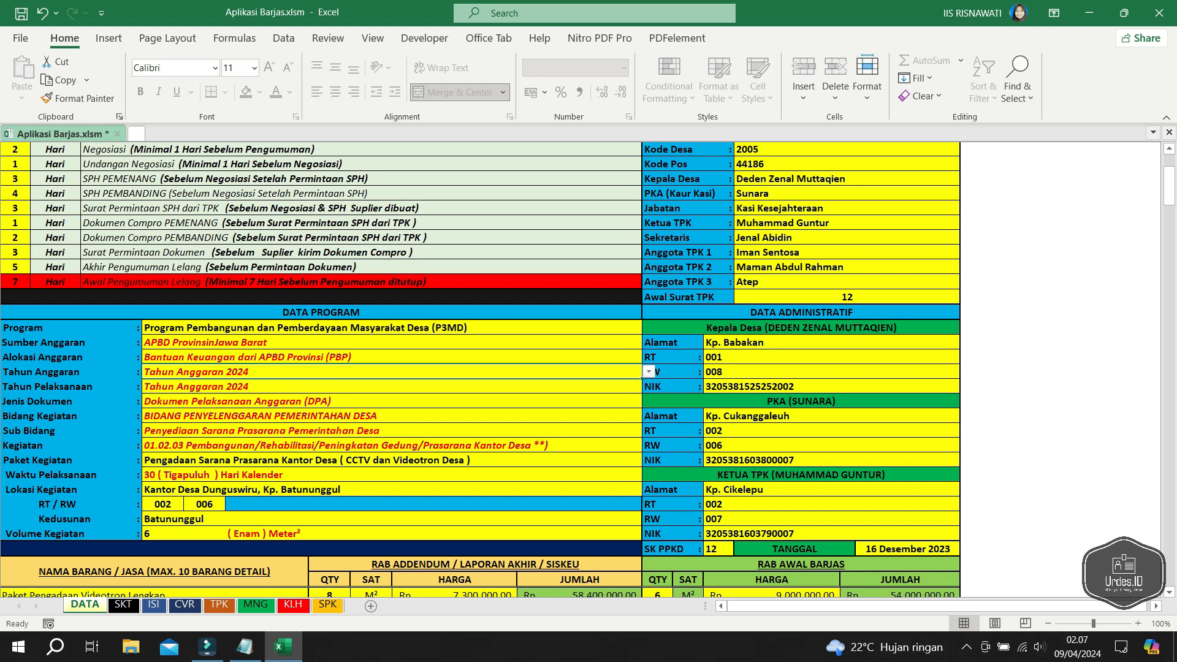
pyautogui.click(649, 372)
pyautogui.click(589, 395)
pyautogui.click(391, 387)
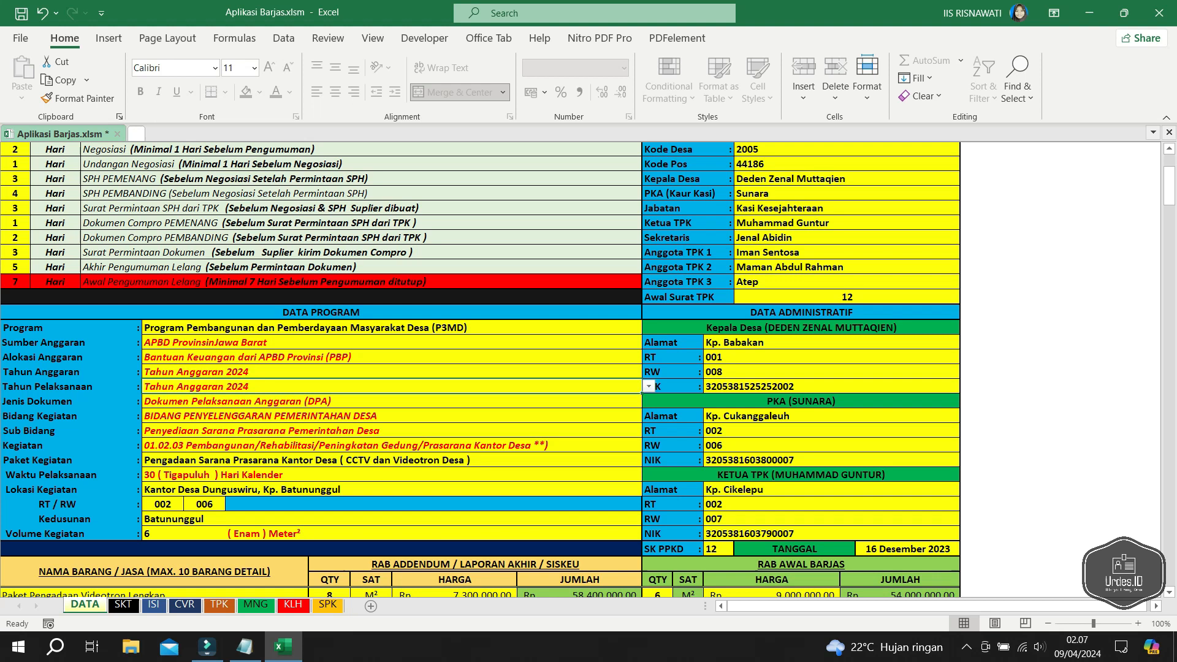
pyautogui.click(648, 386)
pyautogui.click(589, 409)
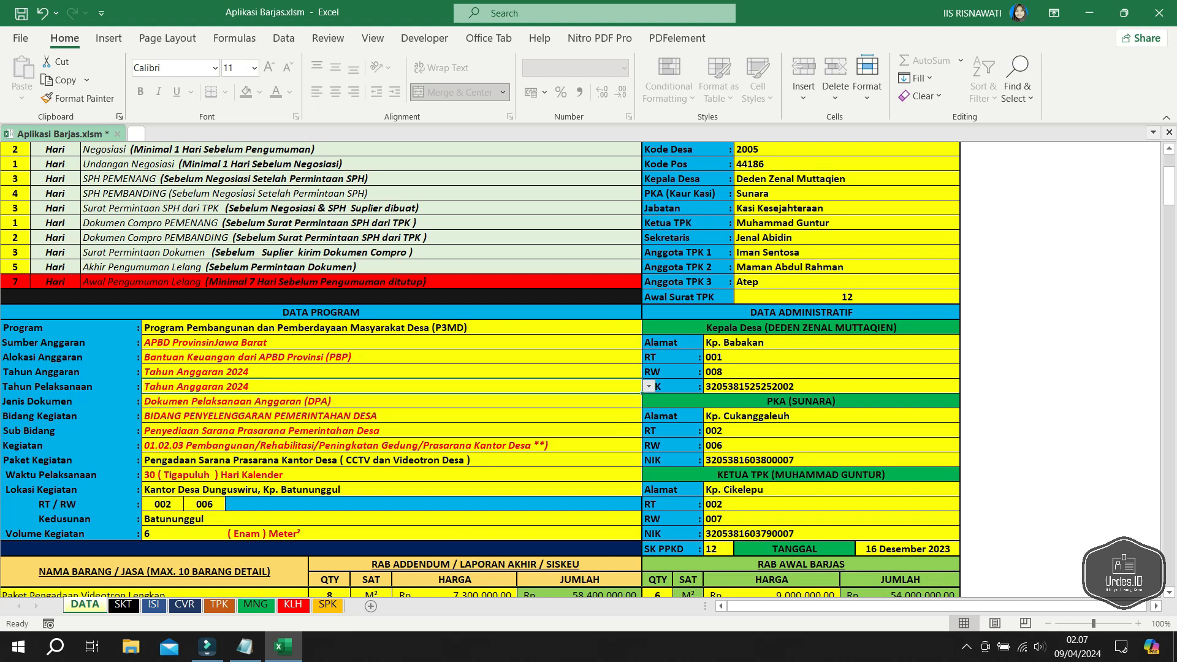
# - Return Jenis Dokumen to DPA after trying DPAL, then show the Bidang Kegiatan choices
pyautogui.click(391, 402)
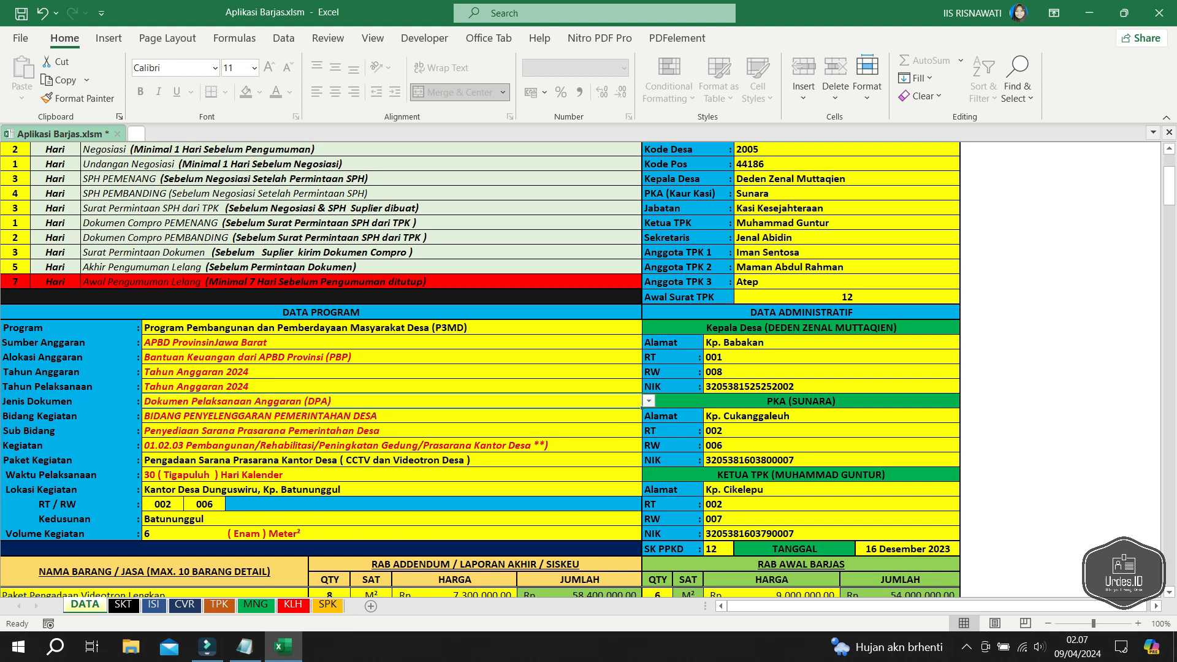
pyautogui.click(649, 401)
pyautogui.click(589, 414)
pyautogui.click(649, 401)
pyautogui.click(648, 401)
pyautogui.click(649, 401)
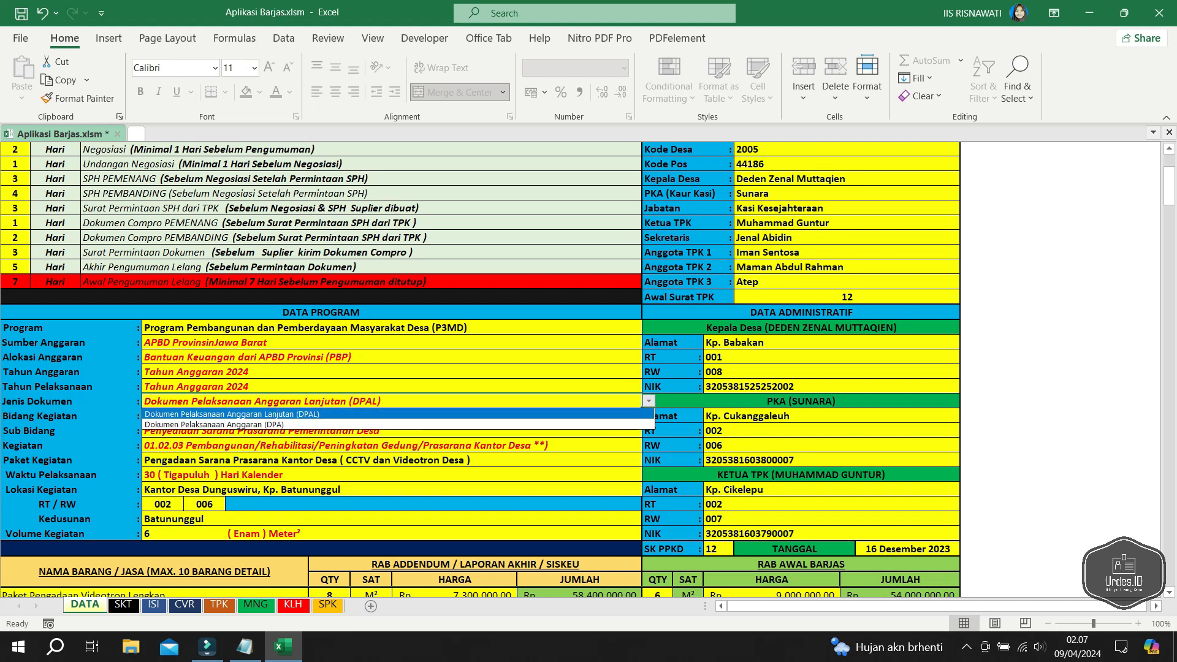
pyautogui.click(451, 425)
pyautogui.click(450, 416)
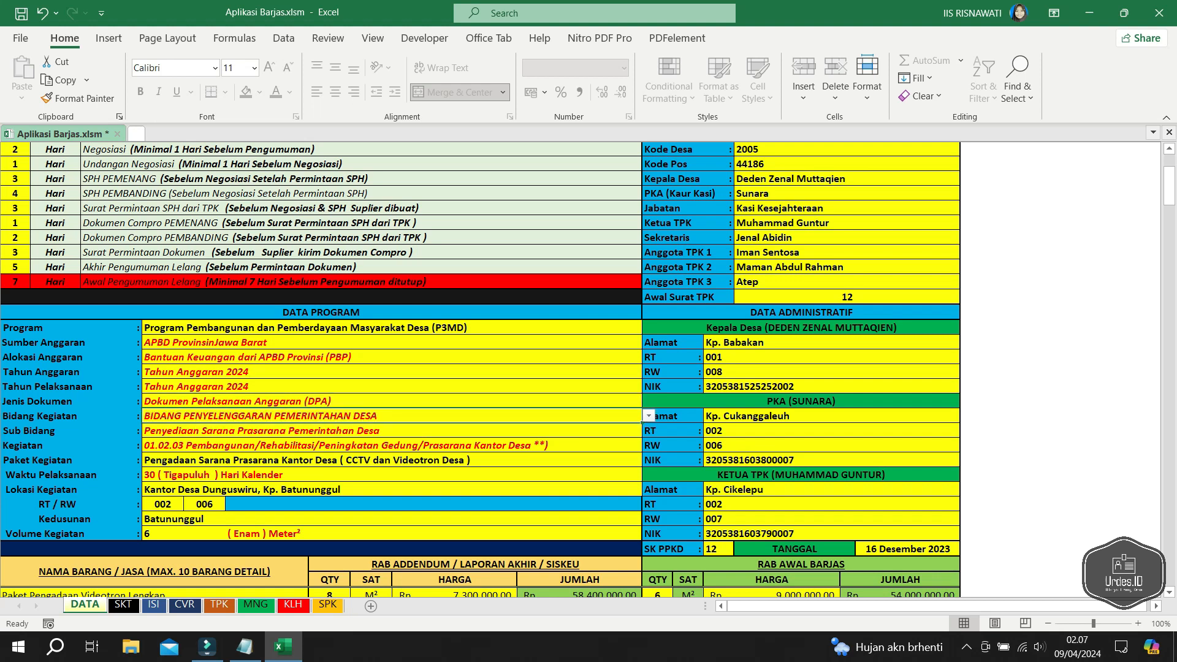
pyautogui.click(649, 416)
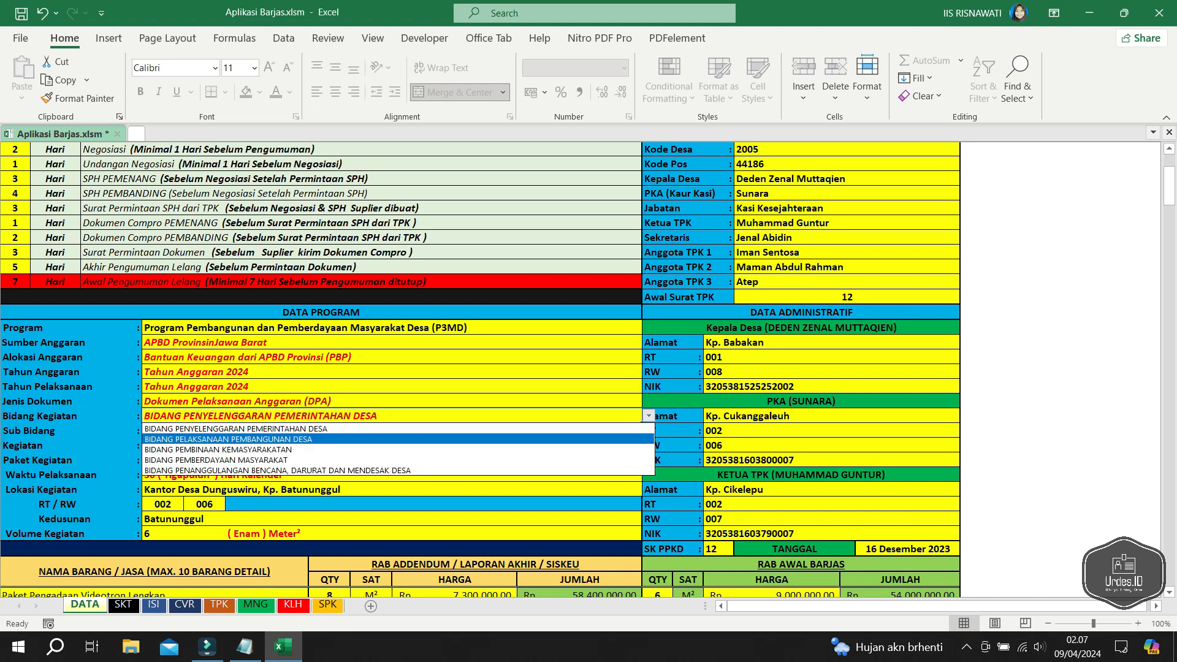
# - Choose Bidang Pelaksanaan Pembangunan Desa and Sub Bidang Perhubungan, Komunikasi dan Informatika
pyautogui.press('Escape')
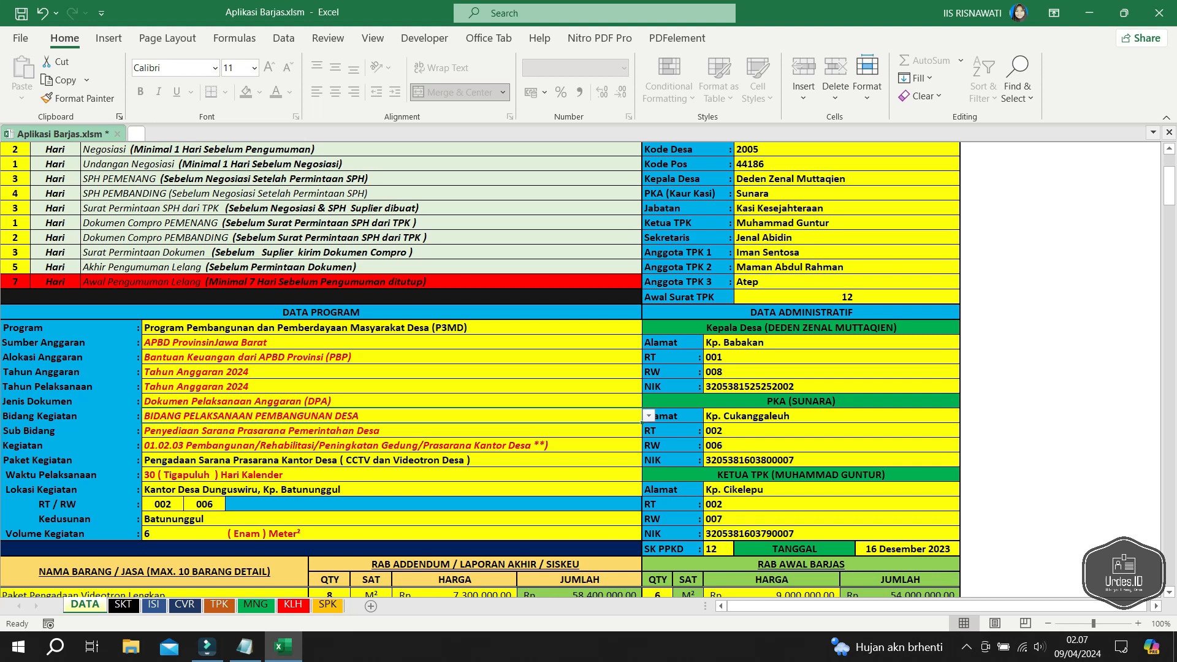
pyautogui.click(393, 460)
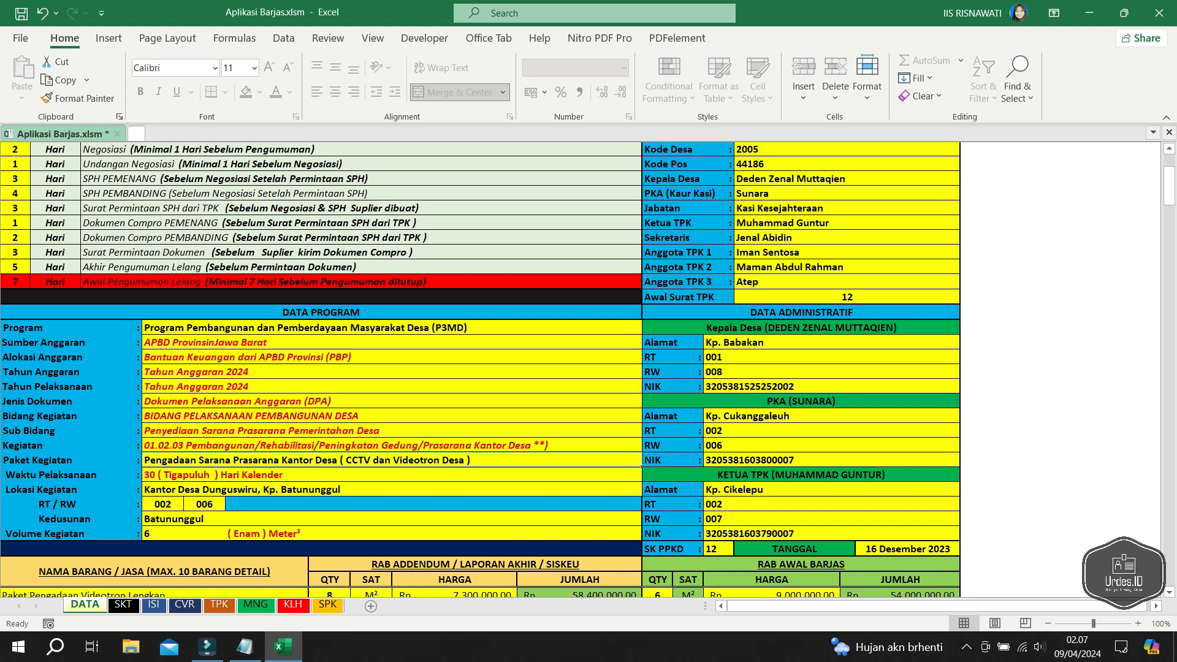
pyautogui.click(393, 431)
pyautogui.click(649, 431)
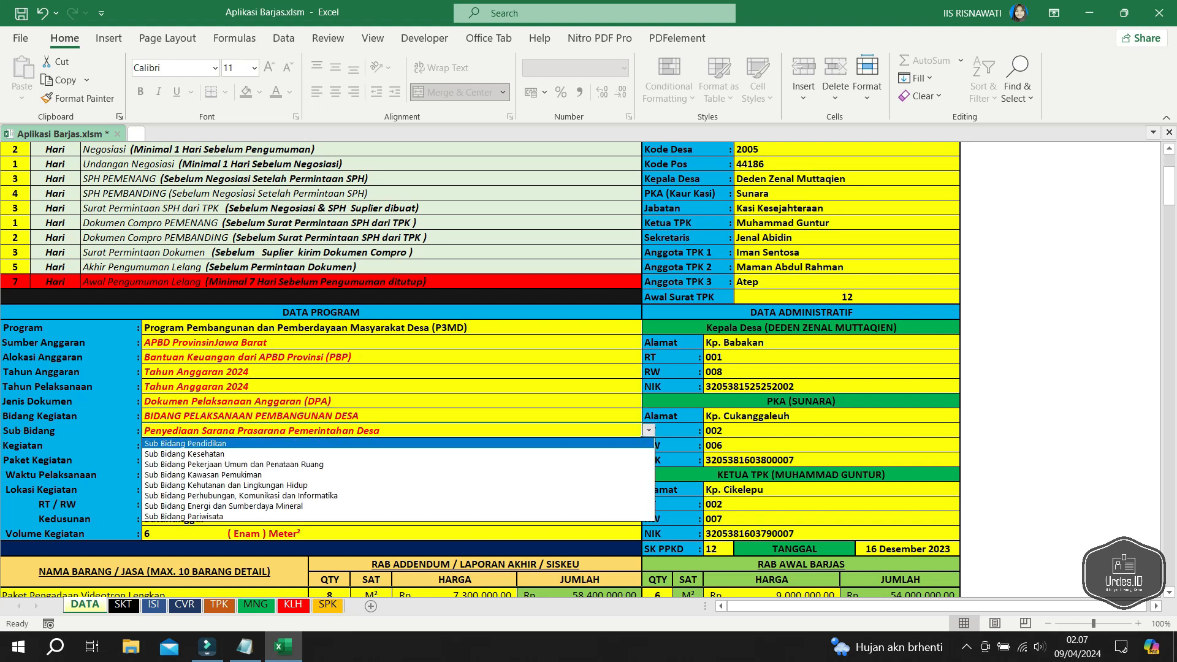
pyautogui.press('Down')
pyautogui.press('Down')
pyautogui.press('Down')
pyautogui.press('Down')
pyautogui.press('Down')
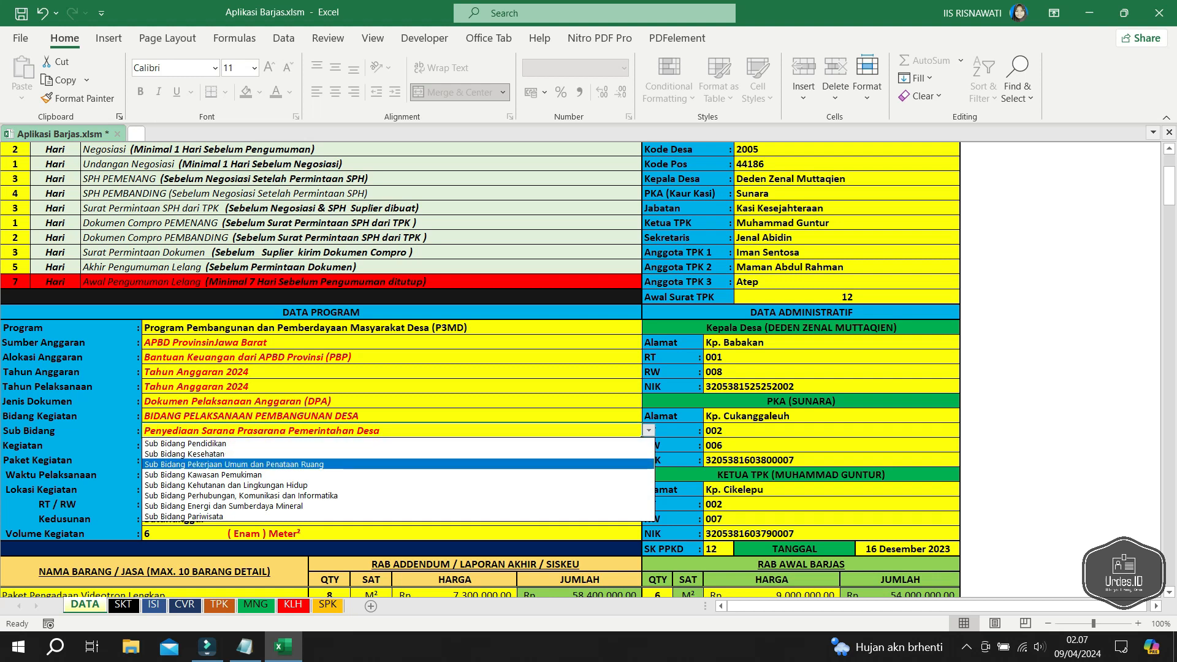
pyautogui.press('Return')
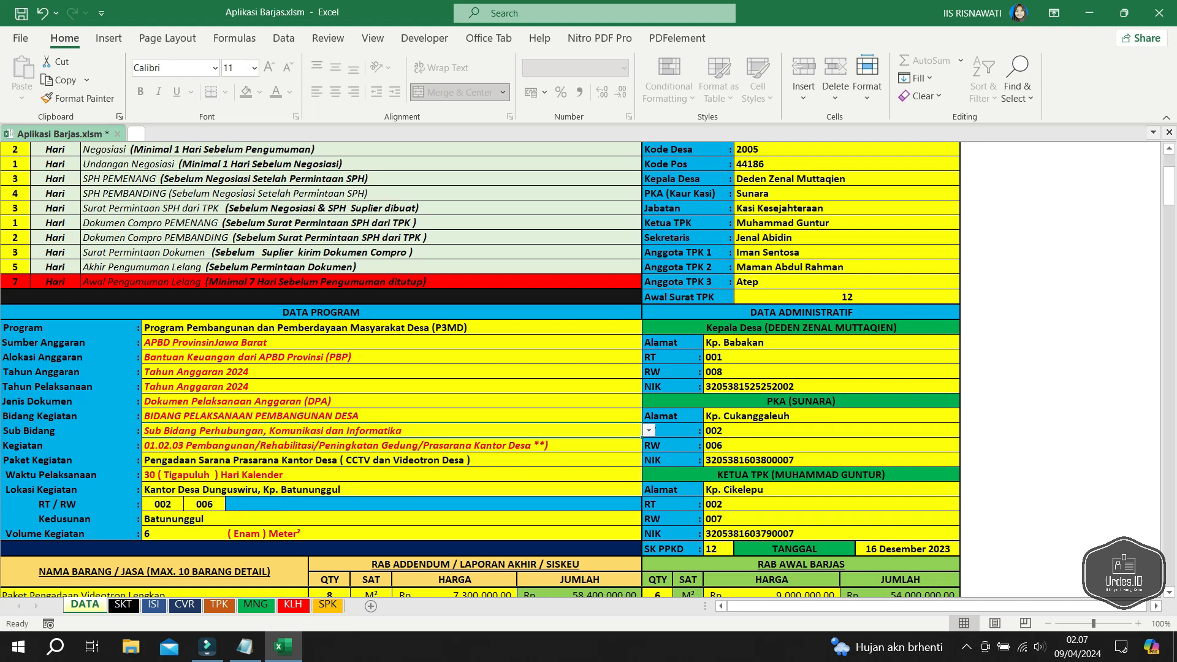
# - Select activity 02.06.03 in the Kegiatan field
pyautogui.click(392, 446)
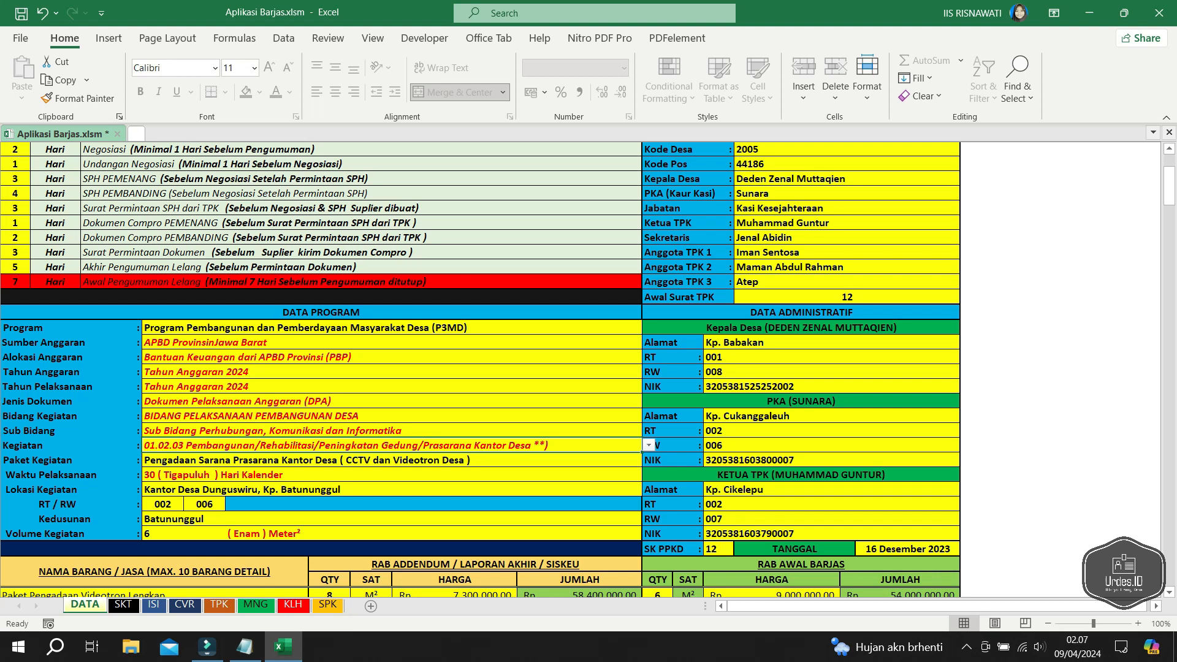
pyautogui.hotkey('alt', 'Down')
pyautogui.press('Down')
pyautogui.press('Down')
pyautogui.press('Down')
pyautogui.press('Down')
pyautogui.press('Down')
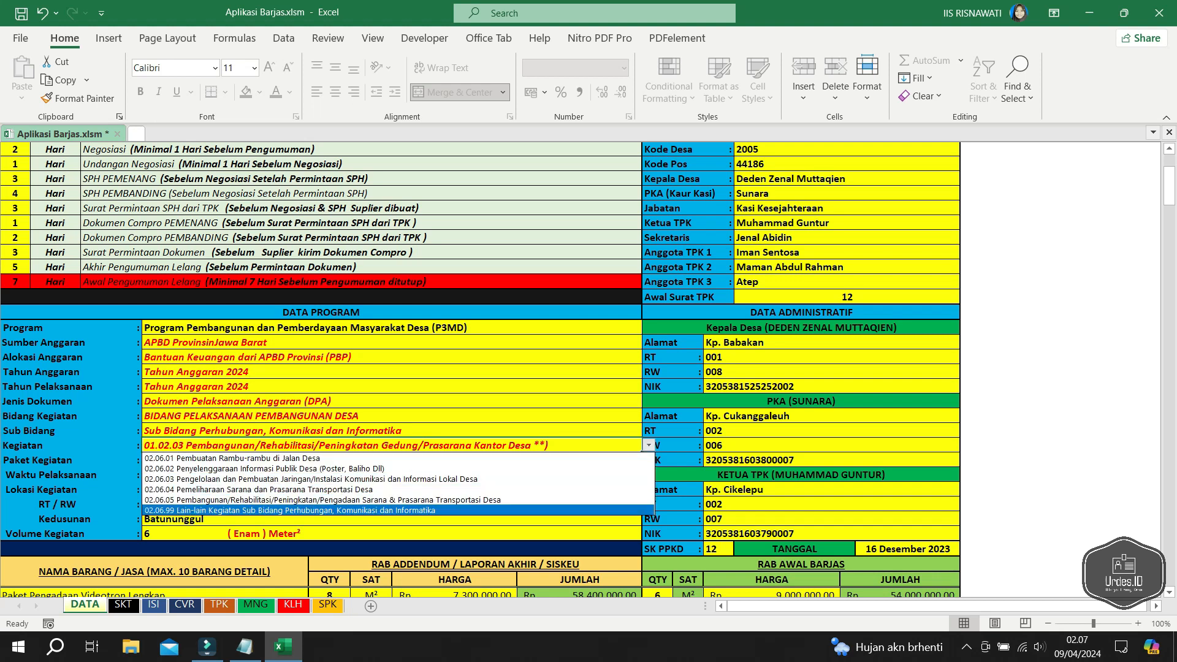
pyautogui.press('Up')
pyautogui.press('Up')
pyautogui.press('Up')
pyautogui.press('Return')
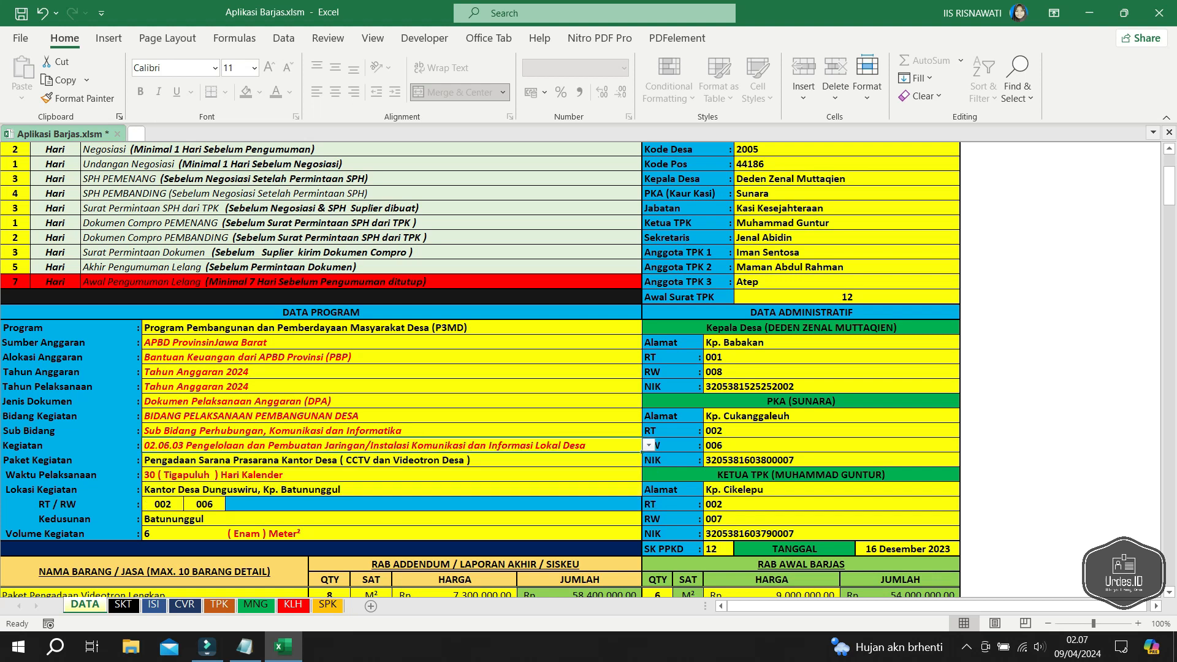
pyautogui.press('Down')
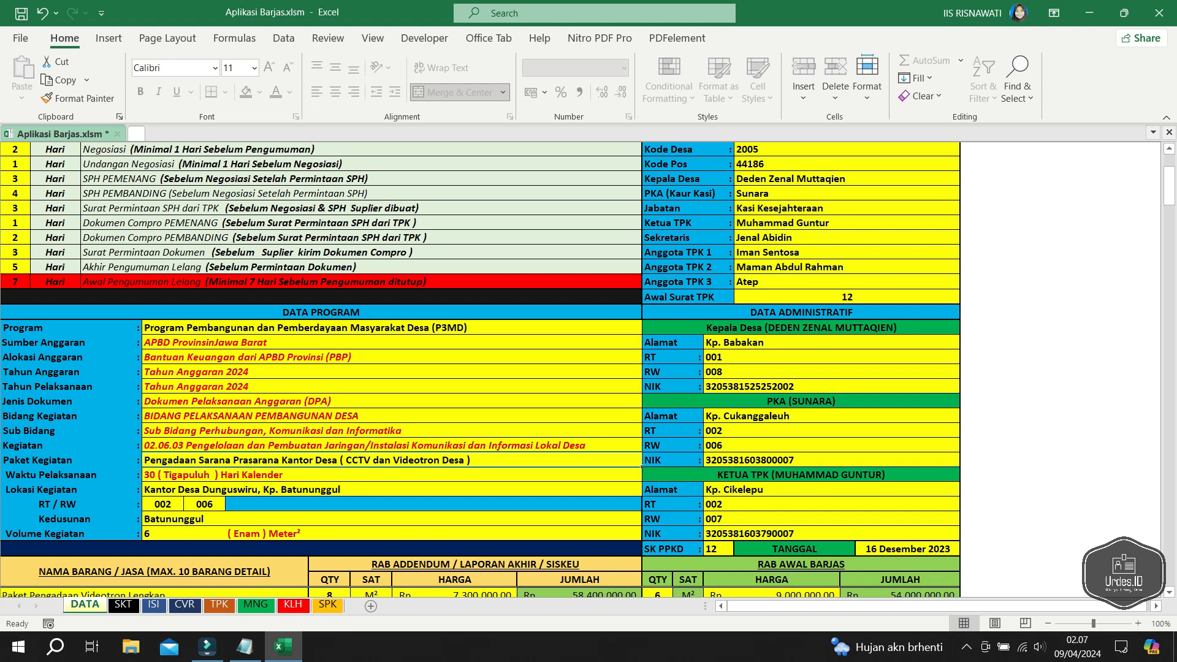
# - Replace the Kantor Desa wording so Paket Kegiatan ends 'Balai Pelatihan (Videotron dan CCTV)'
pyautogui.press('F2')
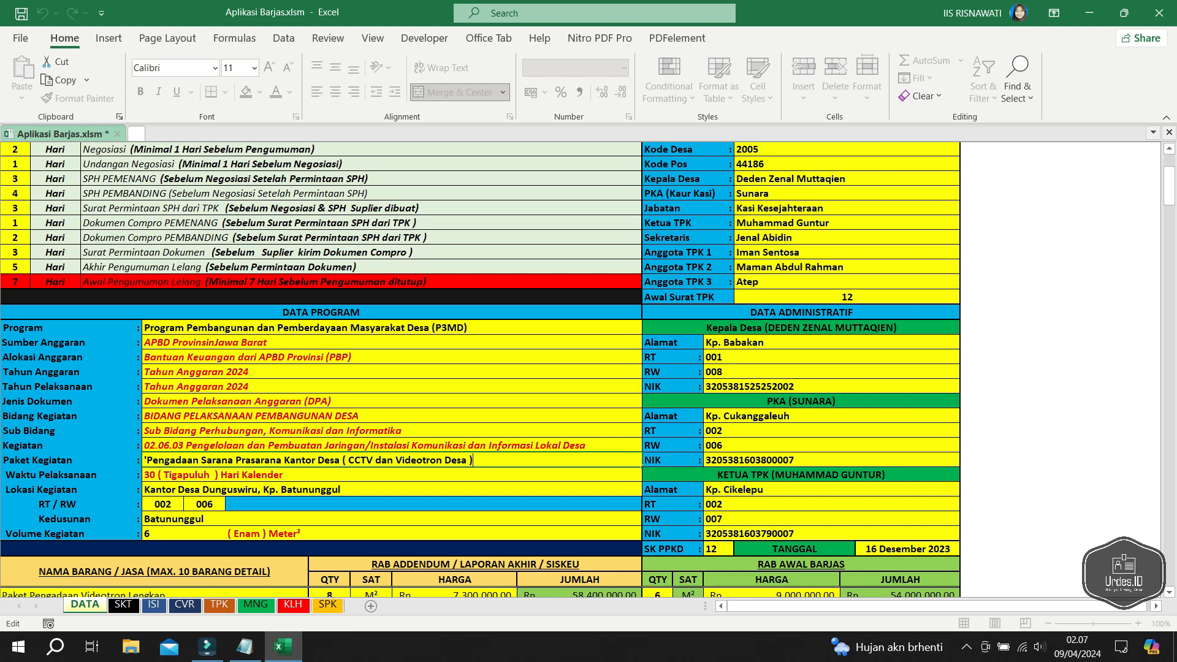
pyautogui.moveTo(284, 459); pyautogui.dragTo(473, 460)
pyautogui.write('N')
pyautogui.press('BackSpace')
pyautogui.write('Balai Pelatihan (')
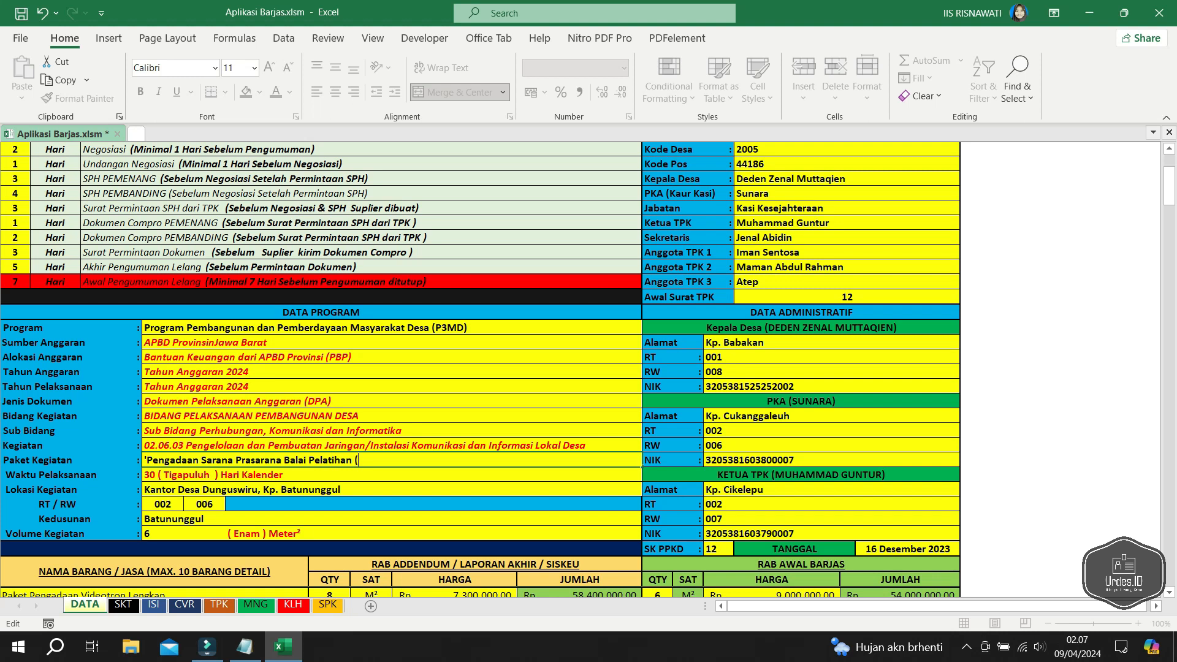
pyautogui.write('Videotron)')
pyautogui.write('dan CCTV')
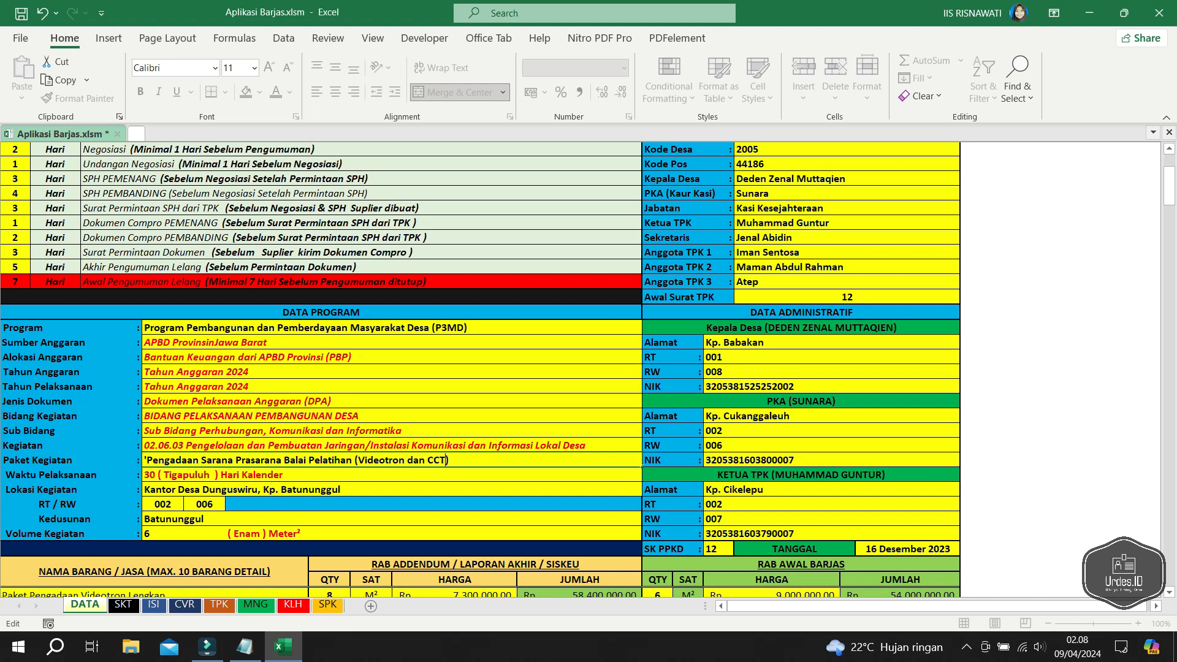
pyautogui.press('Return')
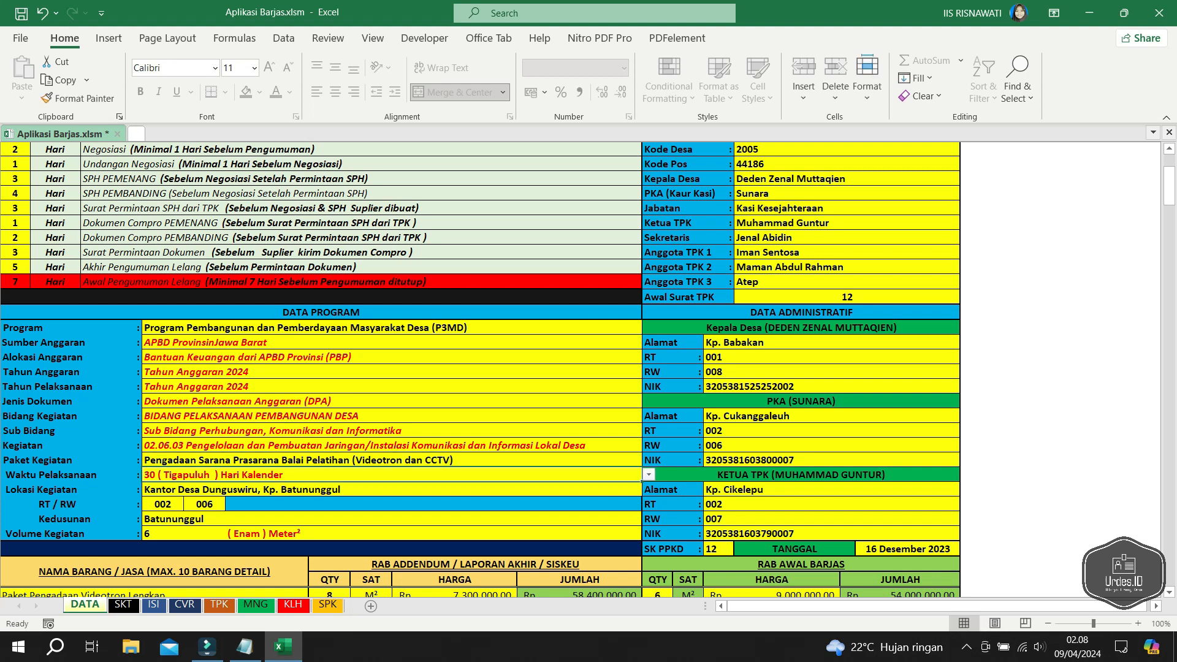
# - Keep Waktu Pelaksanaan at 30 days after trying 60
pyautogui.click(648, 474)
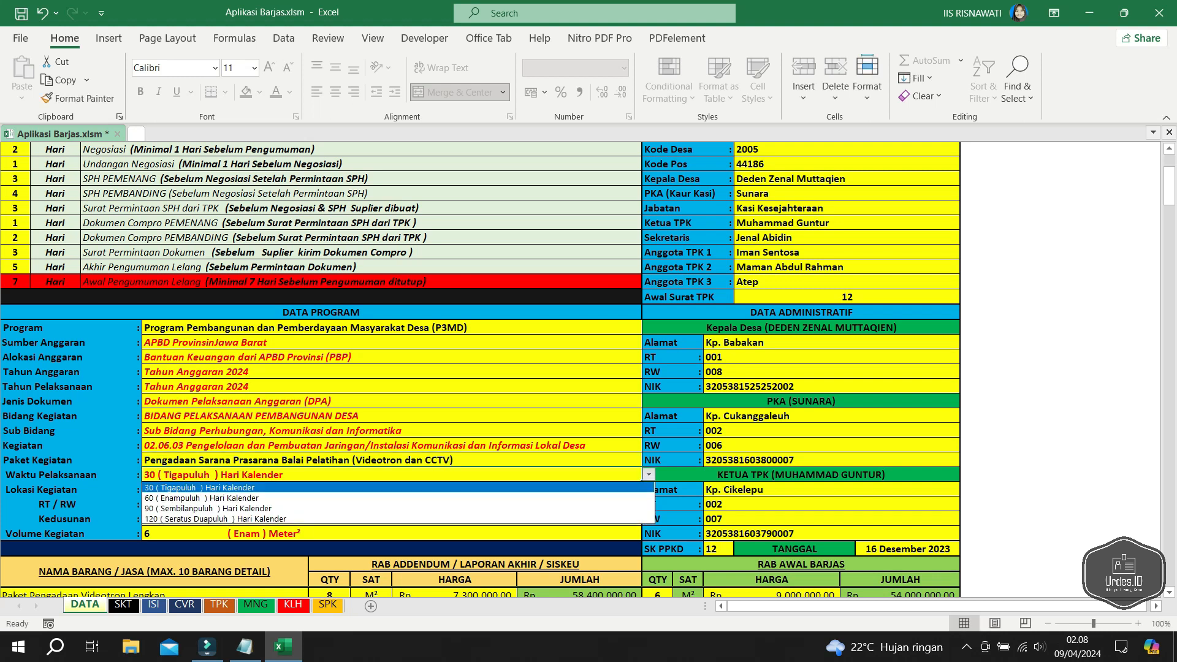
pyautogui.click(649, 475)
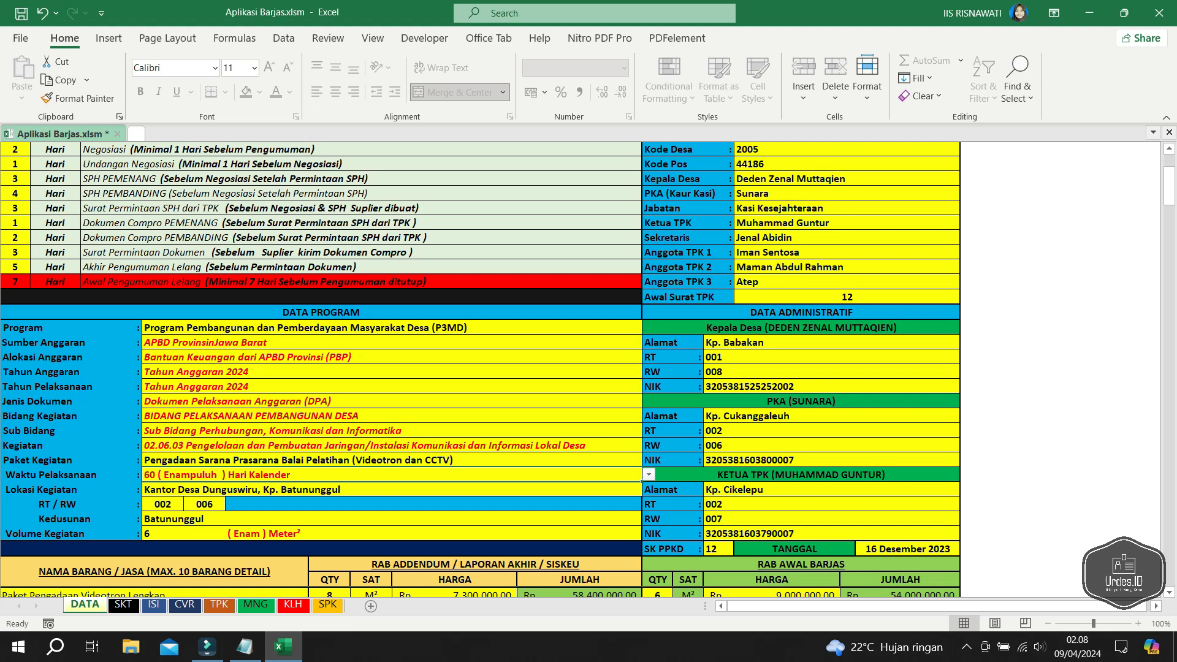
pyautogui.click(649, 475)
pyautogui.click(620, 486)
# - Replace the Lokasi Kegiatan address with 'Balai Pelatihan'
pyautogui.click(393, 489)
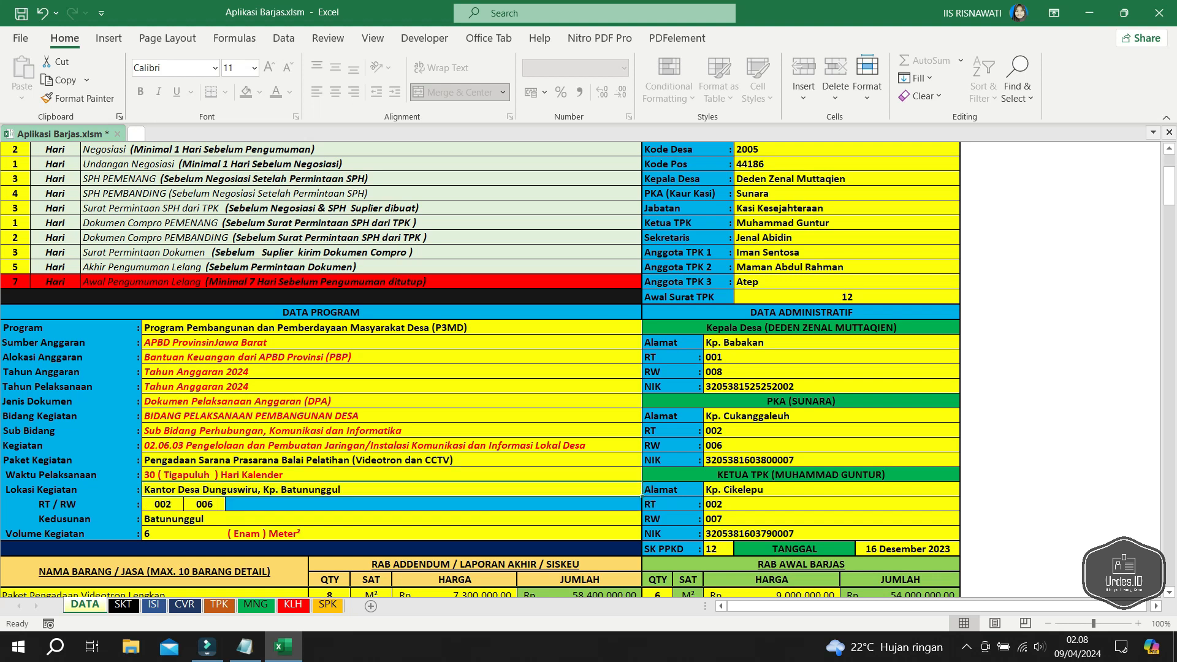
pyautogui.doubleClick(202, 490)
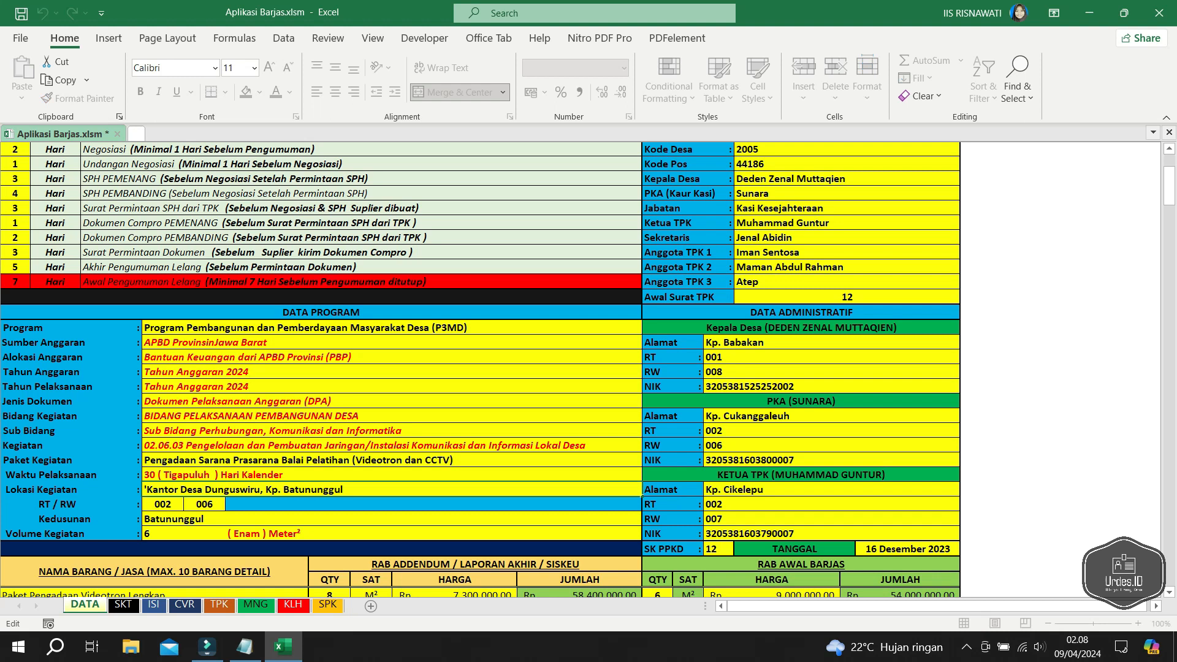
pyautogui.hotkey('ctrl', 'a')
pyautogui.write('Ba')
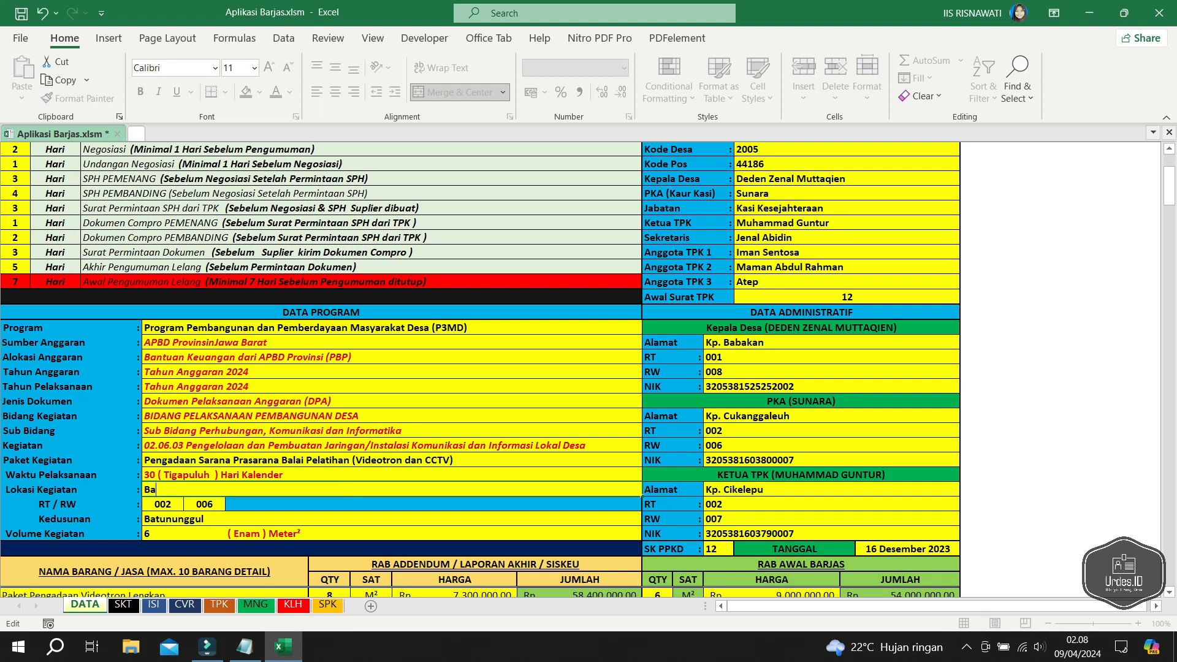
pyautogui.write('lai Pelatihan D')
pyautogui.press('BackSpace')
pyautogui.press('BackSpace')
pyautogui.press('Return')
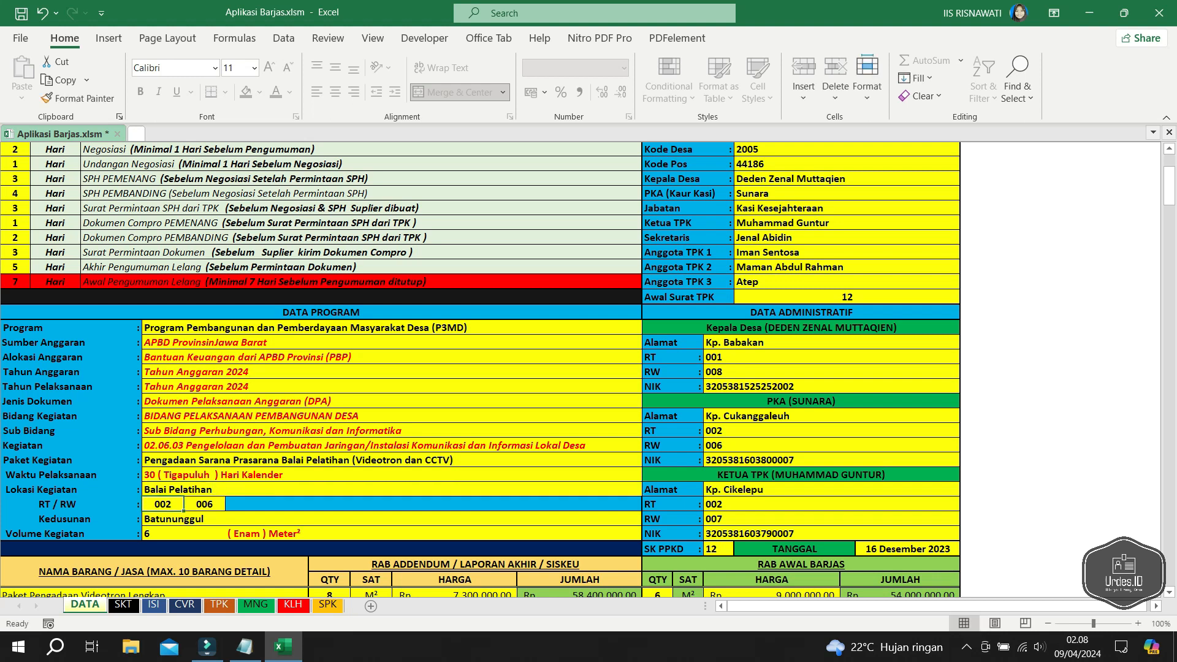
# - Set the Kedusunan hamlet to Cibabat, correcting an interim Cijolang entry
pyautogui.scroll(-1, 481, 370)
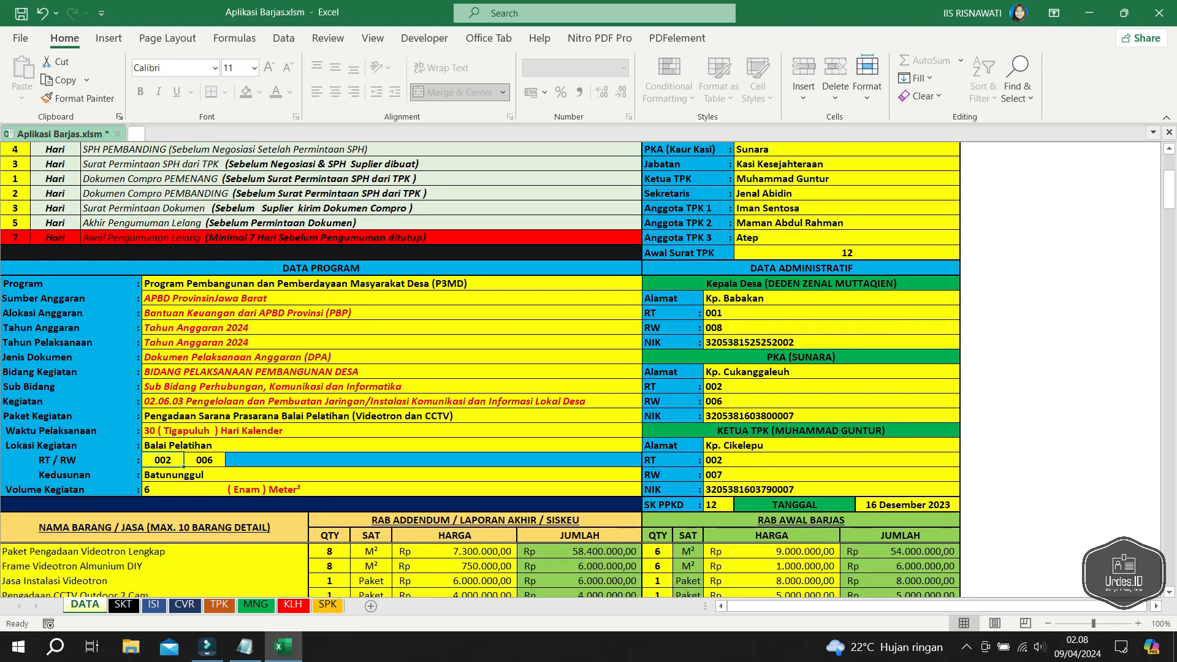
pyautogui.click(204, 460)
pyautogui.doubleClick(177, 475)
pyautogui.doubleClick(178, 475)
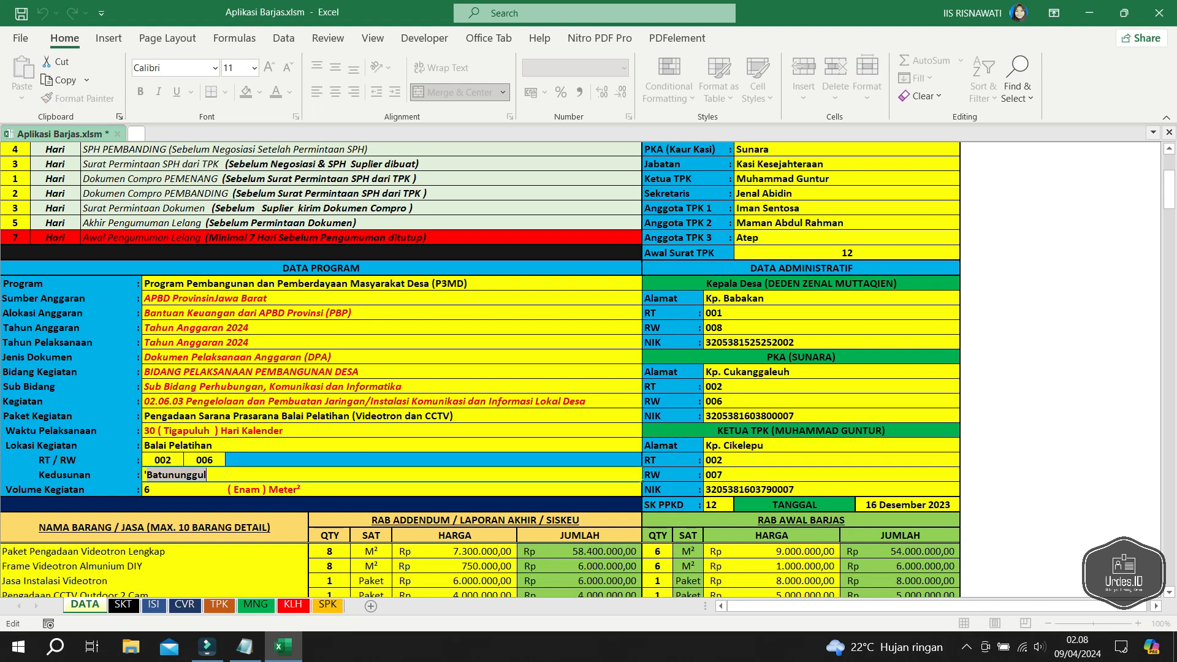
pyautogui.press('BackSpace')
pyautogui.write('Cijolang')
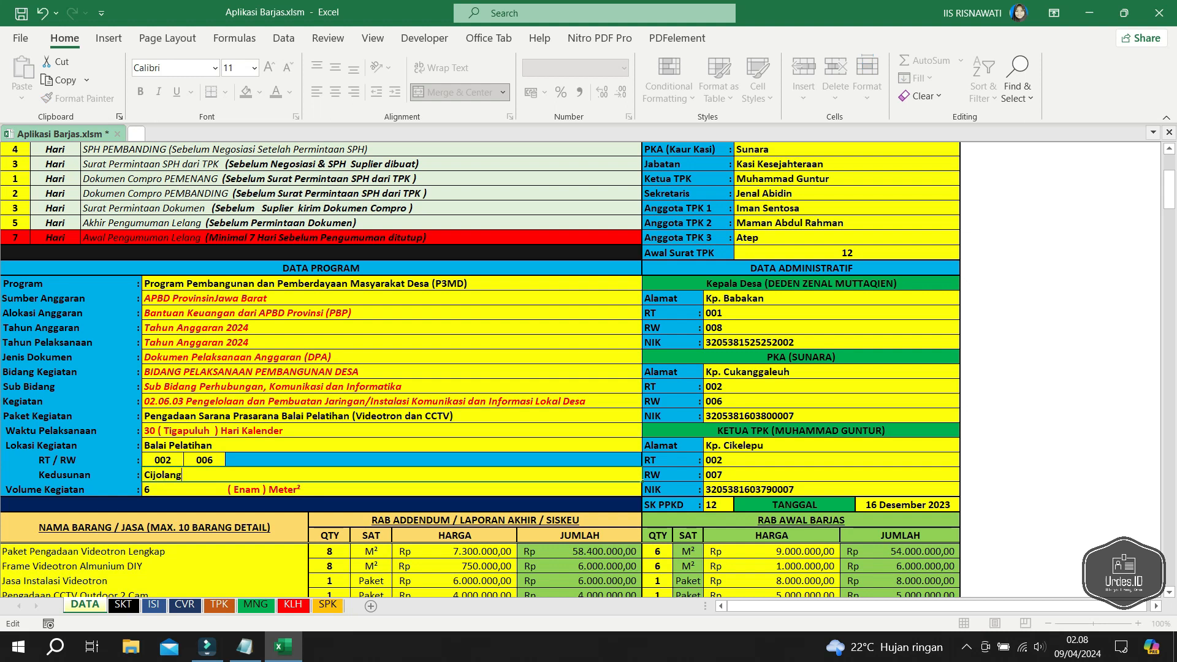
pyautogui.press('Return')
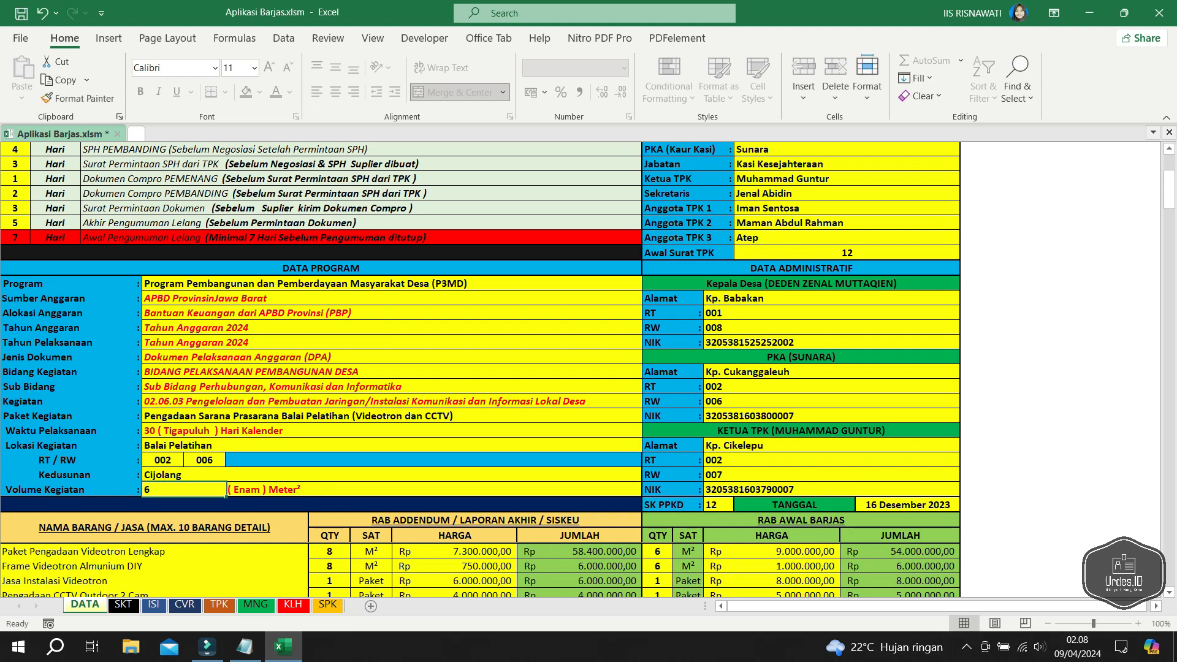
pyautogui.doubleClick(164, 476)
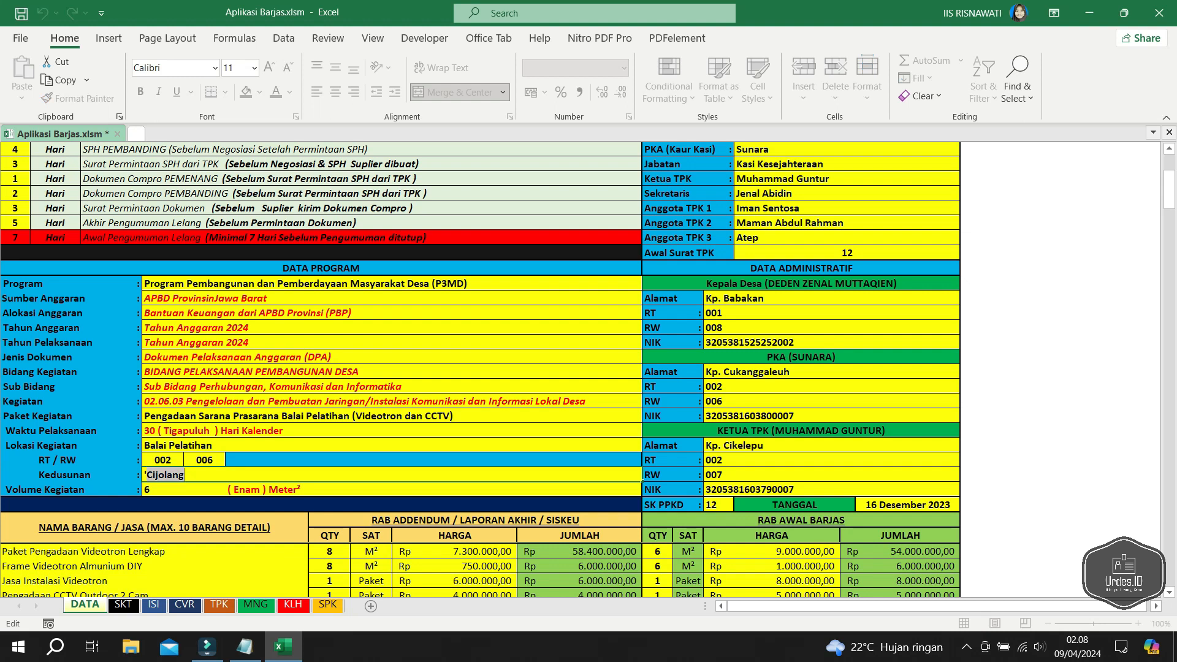
pyautogui.press('BackSpace')
pyautogui.write('Ci')
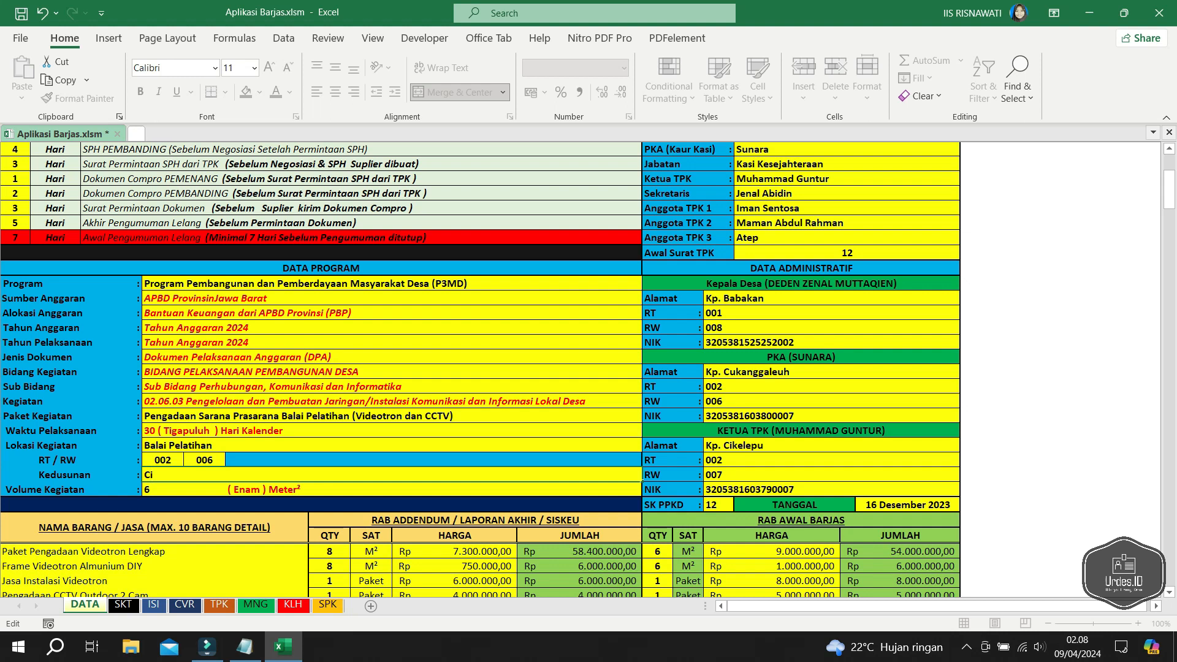
pyautogui.write('babat')
pyautogui.press('Return')
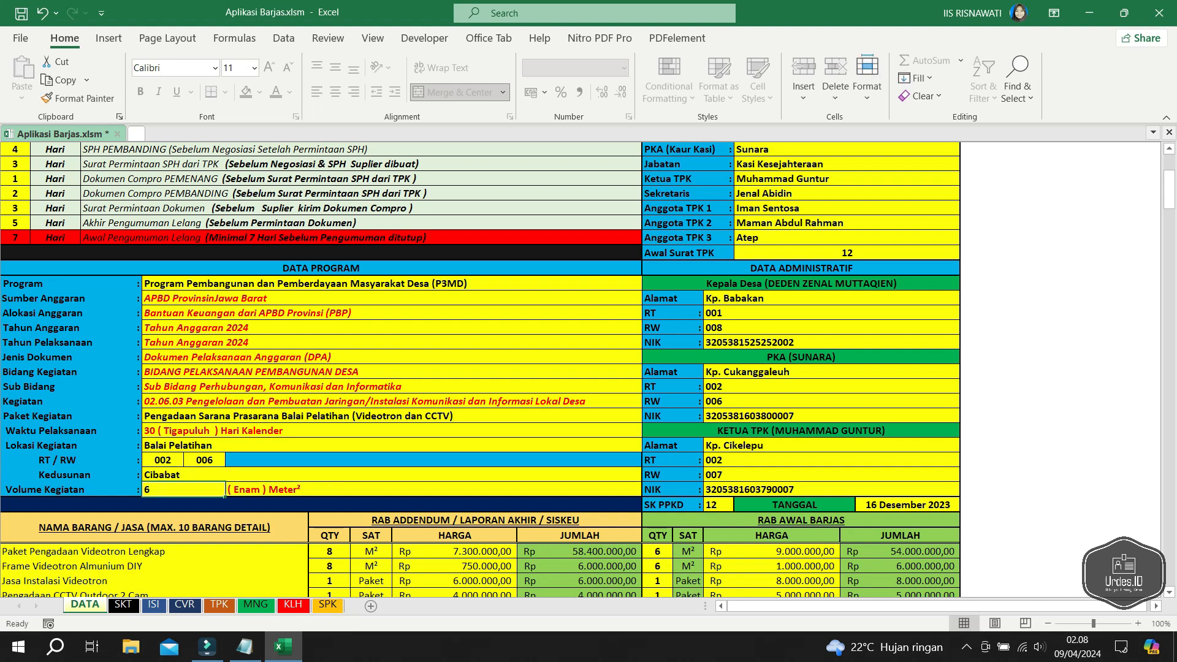
# - Enter the formula =2*3 as the Volume Kegiatan value
pyautogui.press('F2')
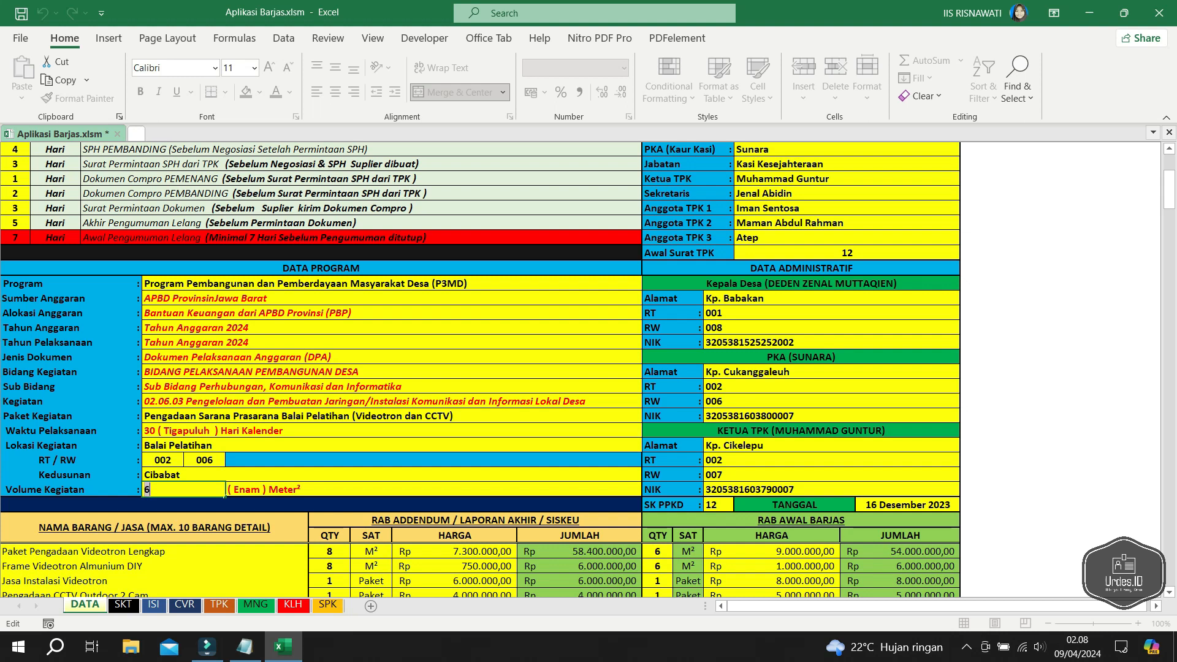
pyautogui.press('BackSpace')
pyautogui.write('=2*3')
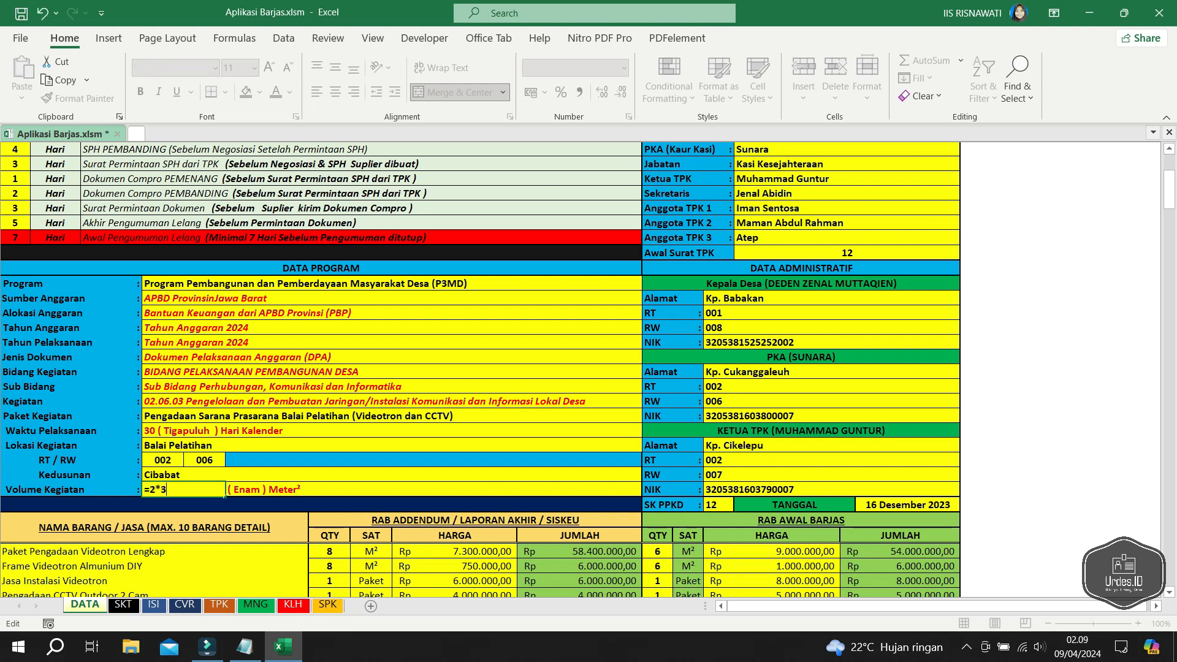
pyautogui.press('Return')
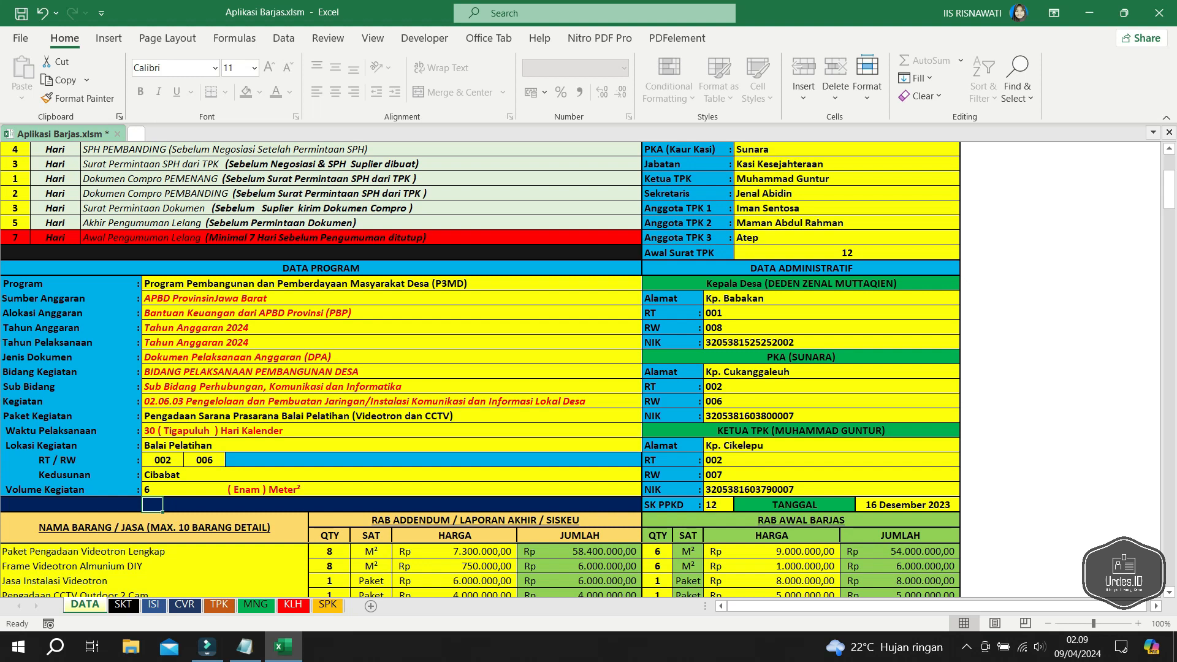
# - Keep the volume unit as ( Enam ) Meter² after briefly choosing Meter³
pyautogui.click(433, 489)
pyautogui.click(649, 489)
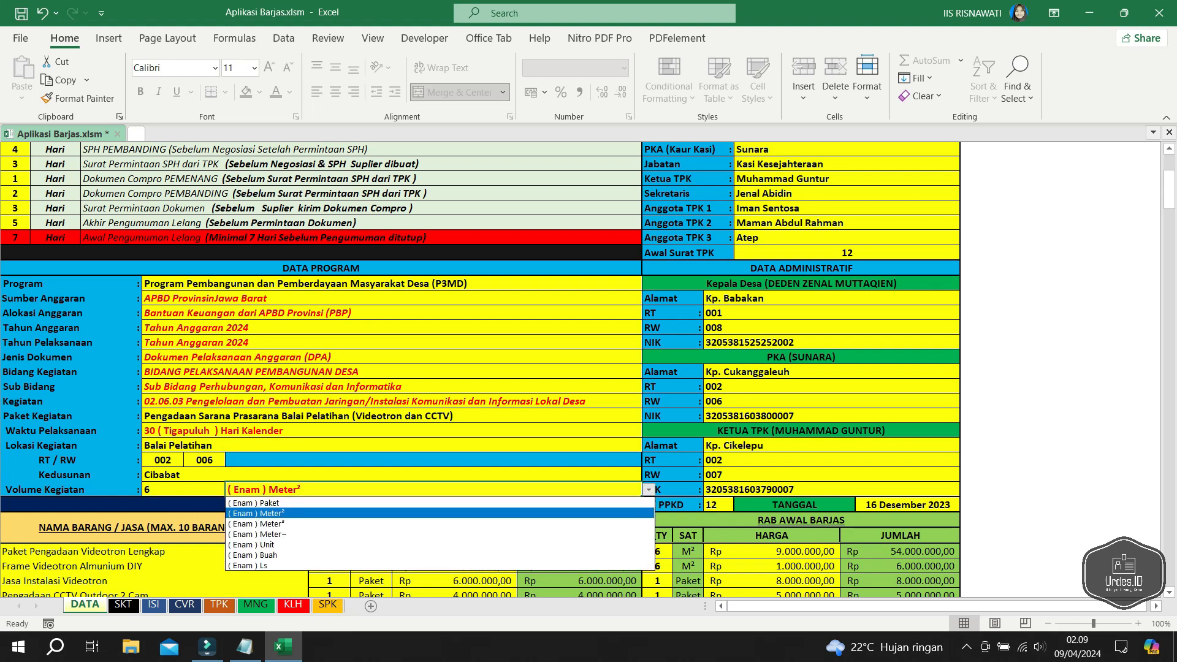
pyautogui.press('Down')
pyautogui.press('Down')
pyautogui.press('Up')
pyautogui.press('Return')
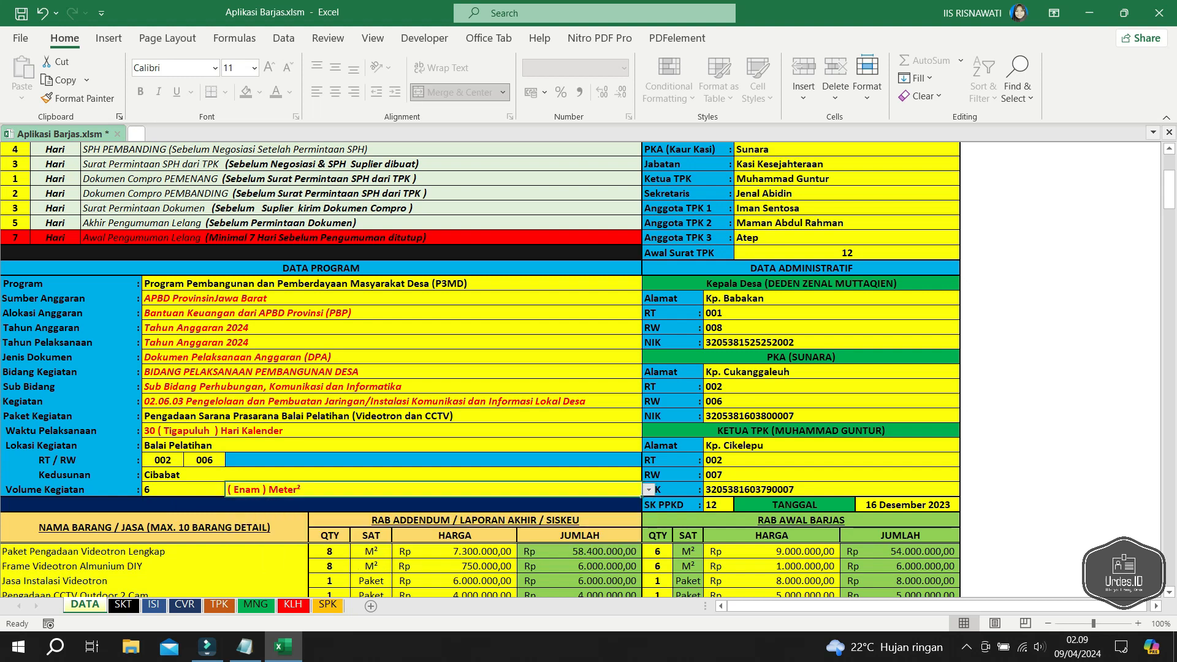
pyautogui.hotkey('alt', 'Down')
pyautogui.press('Up')
pyautogui.press('Up')
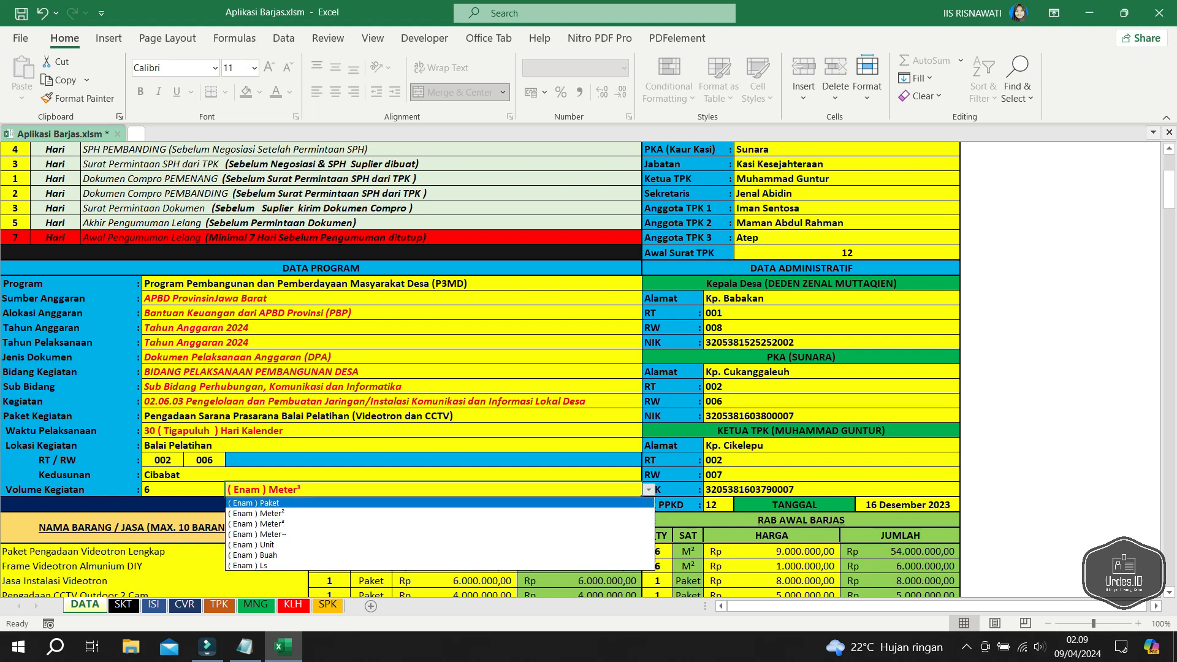
pyautogui.press('Down')
pyautogui.press('Return')
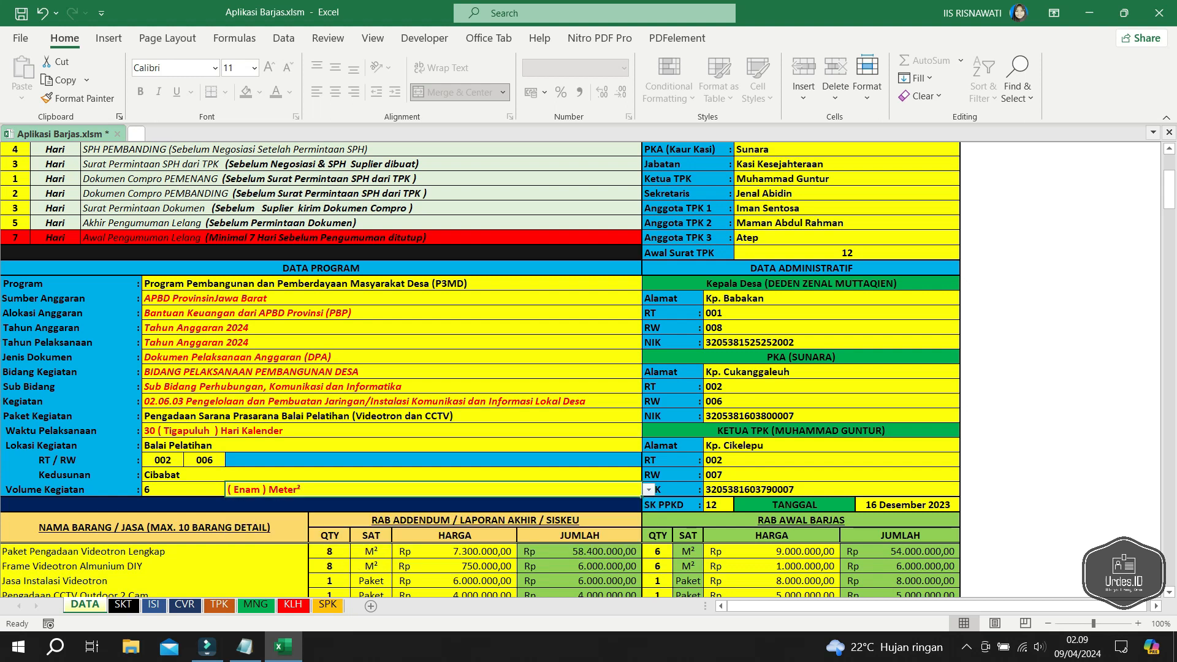
pyautogui.scroll(-2, 481, 369)
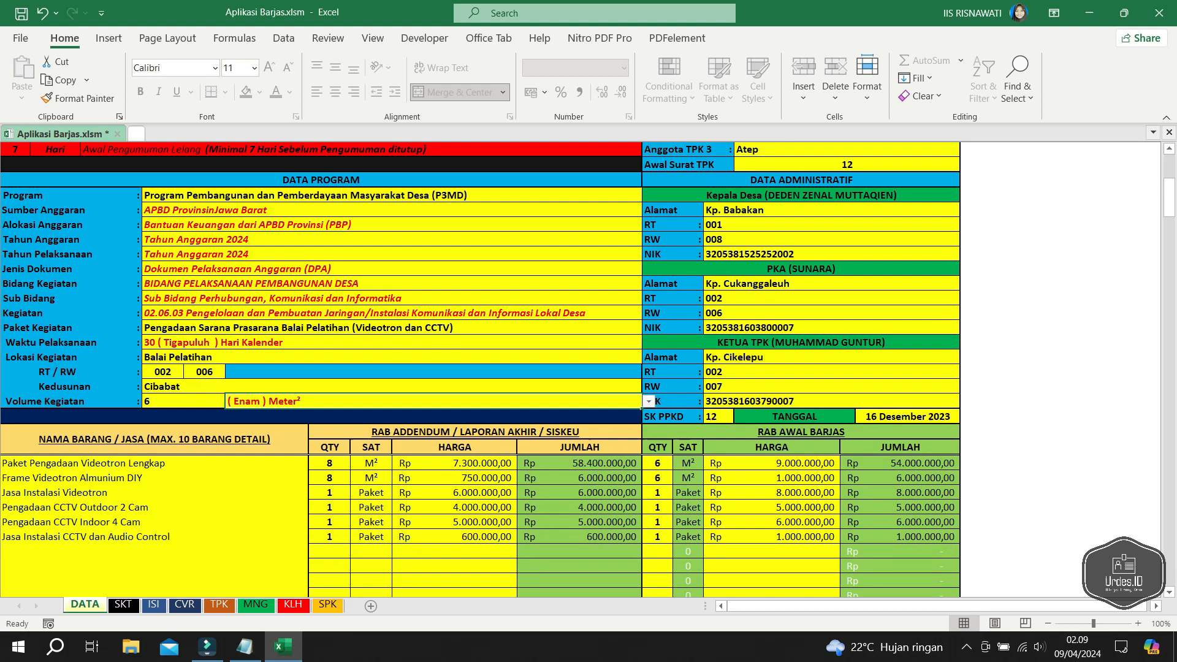
pyautogui.scroll(-1, 481, 370)
pyautogui.scroll(4, 480, 369)
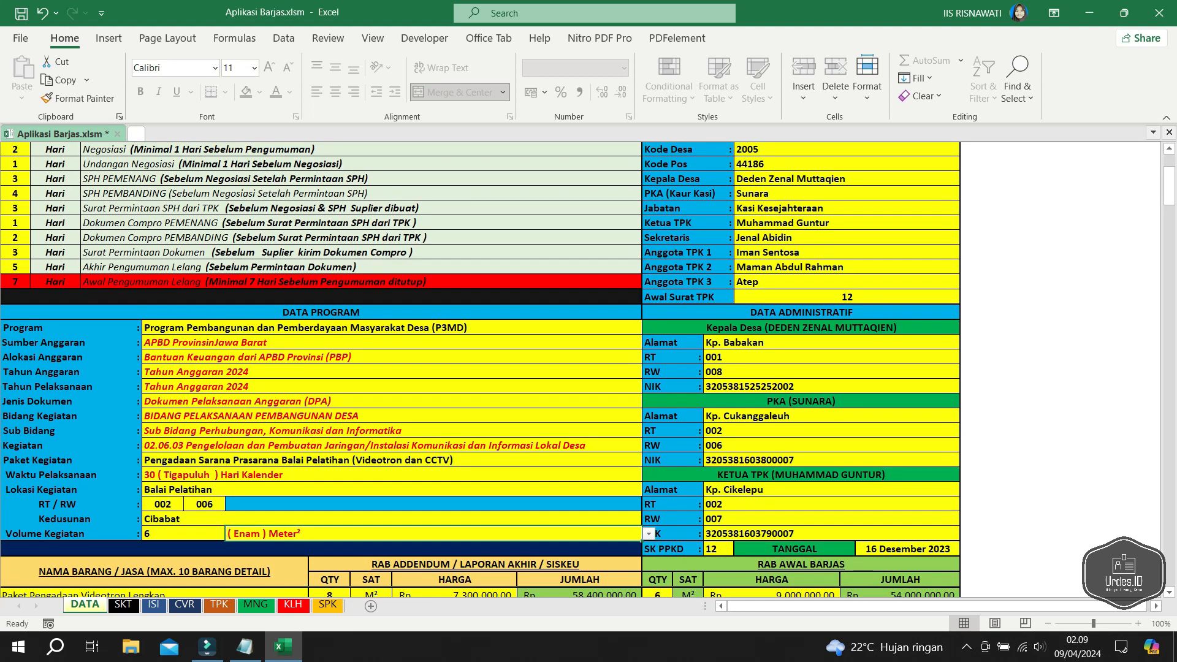
# - Change the Kepala Desa address from Kp. Babakan to Kp. Cihanjuang
pyautogui.click(831, 343)
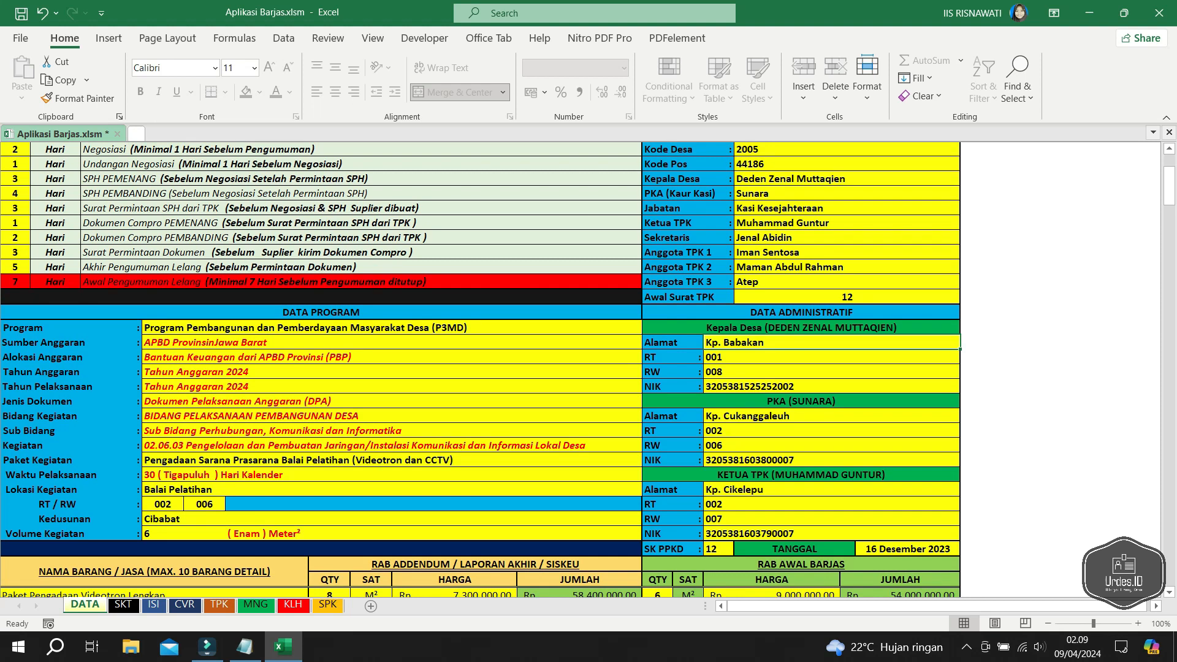
pyautogui.press('F2')
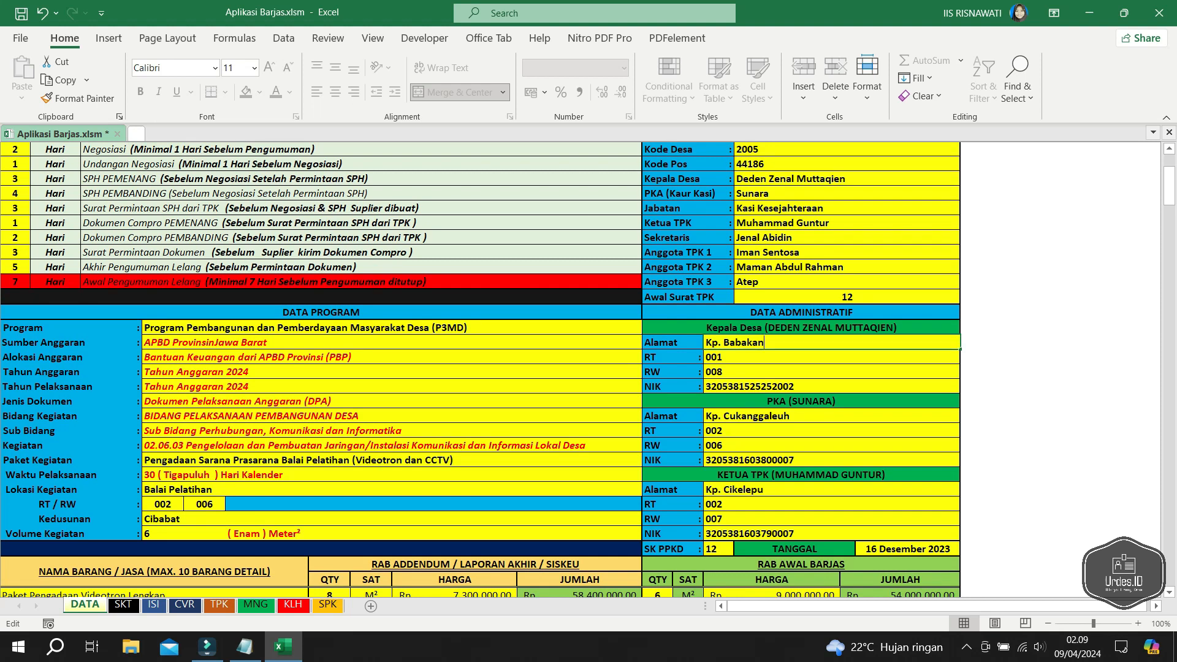
pyautogui.hotkey('ctrl', 'shift', 'Left')
pyautogui.write('C')
pyautogui.write('njuang')
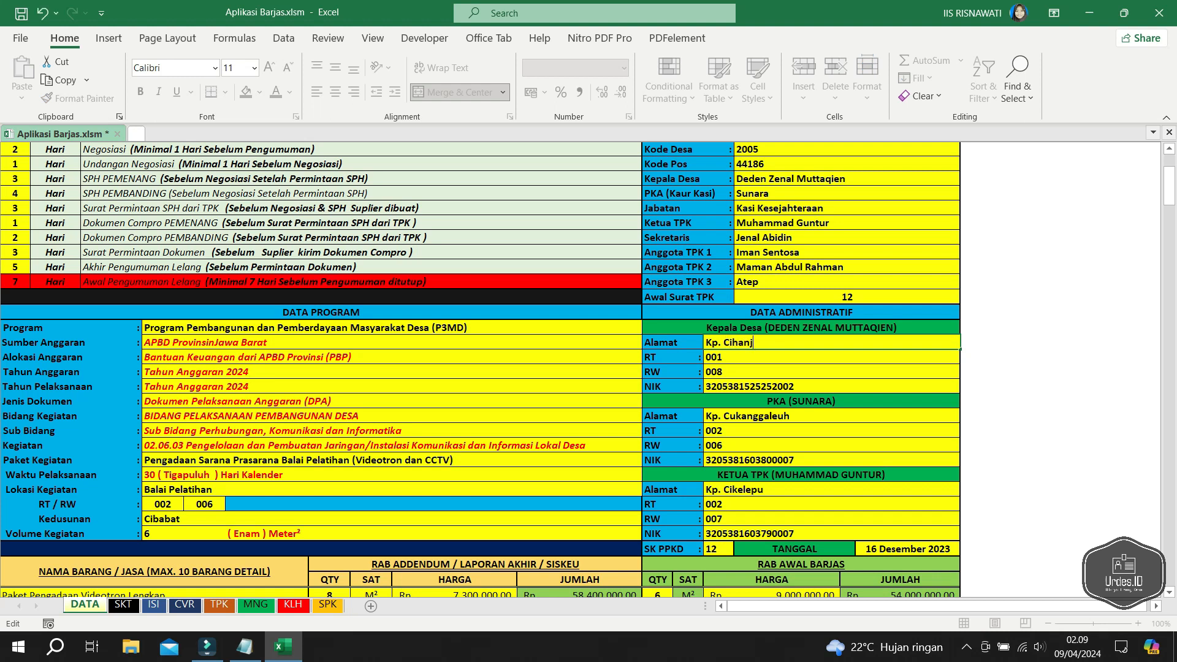
pyautogui.press('Return')
# - Change the PKA and TPK addresses to Kp. Citamiang and Kp. Cikarakak
pyautogui.press('Down')
pyautogui.press('Down')
pyautogui.press('Down')
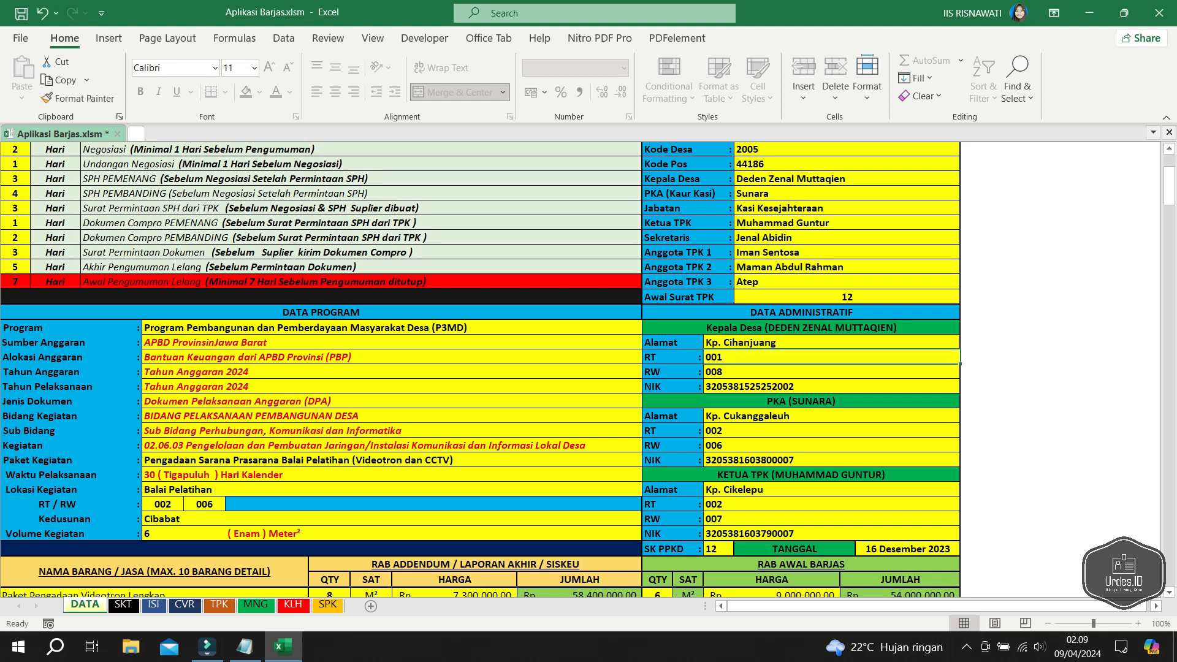
pyautogui.press('Down')
pyautogui.press('Down')
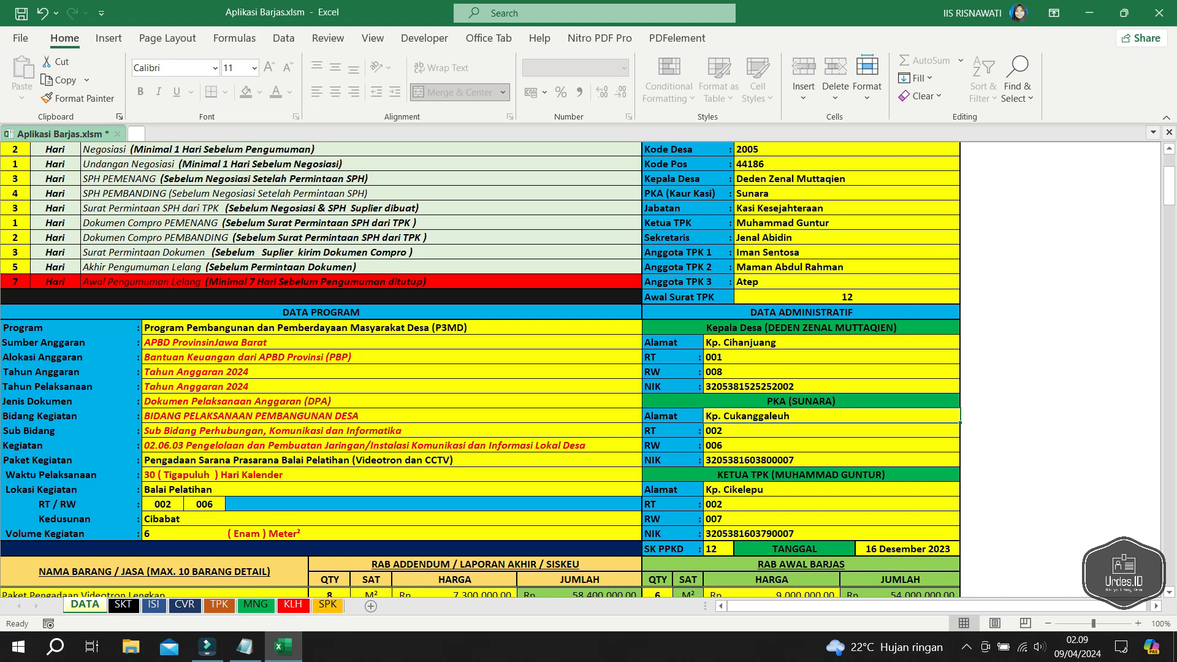
pyautogui.press('F2')
pyautogui.hotkey('ctrl', 'shift', 'Left')
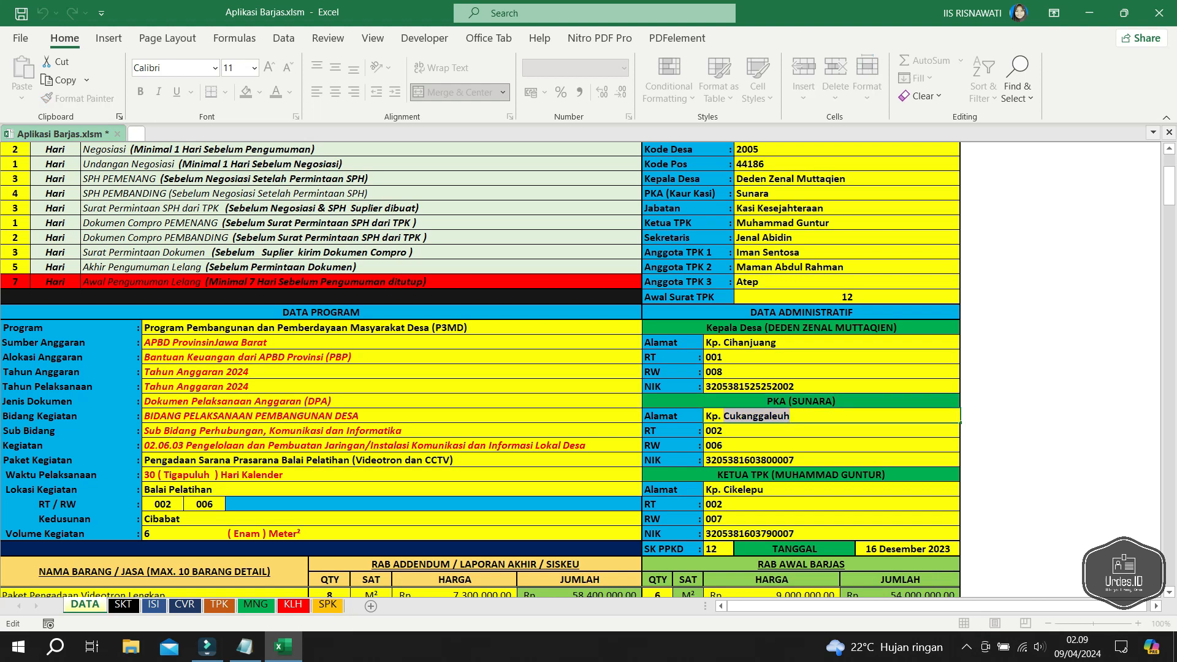
pyautogui.write('Citamiang')
pyautogui.press('Return')
pyautogui.press('Down')
pyautogui.press('Down')
pyautogui.press('Down')
pyautogui.press('Down')
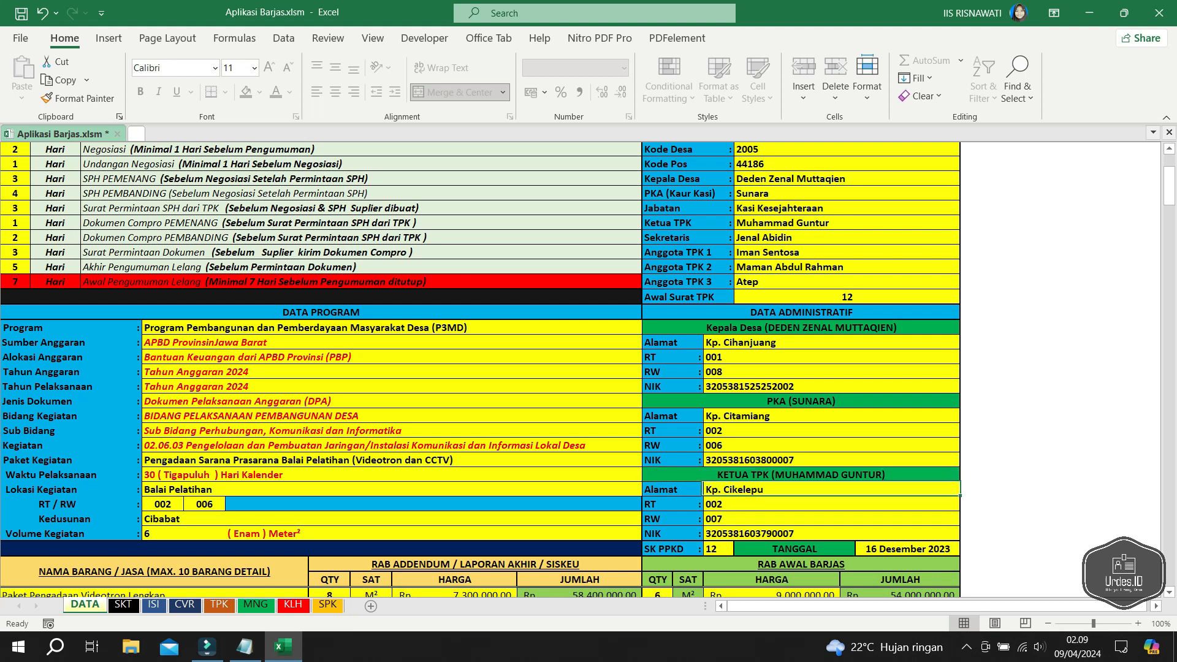
pyautogui.press('F2')
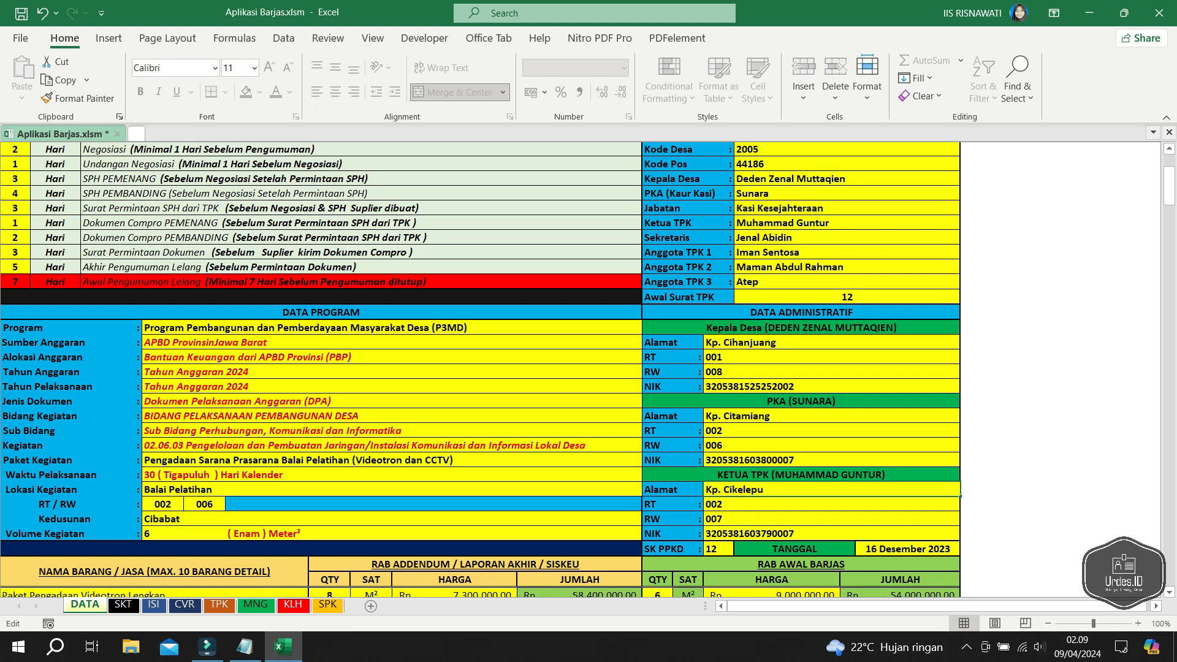
pyautogui.hotkey('ctrl', 'shift', 'Left')
pyautogui.write('Cikarakak')
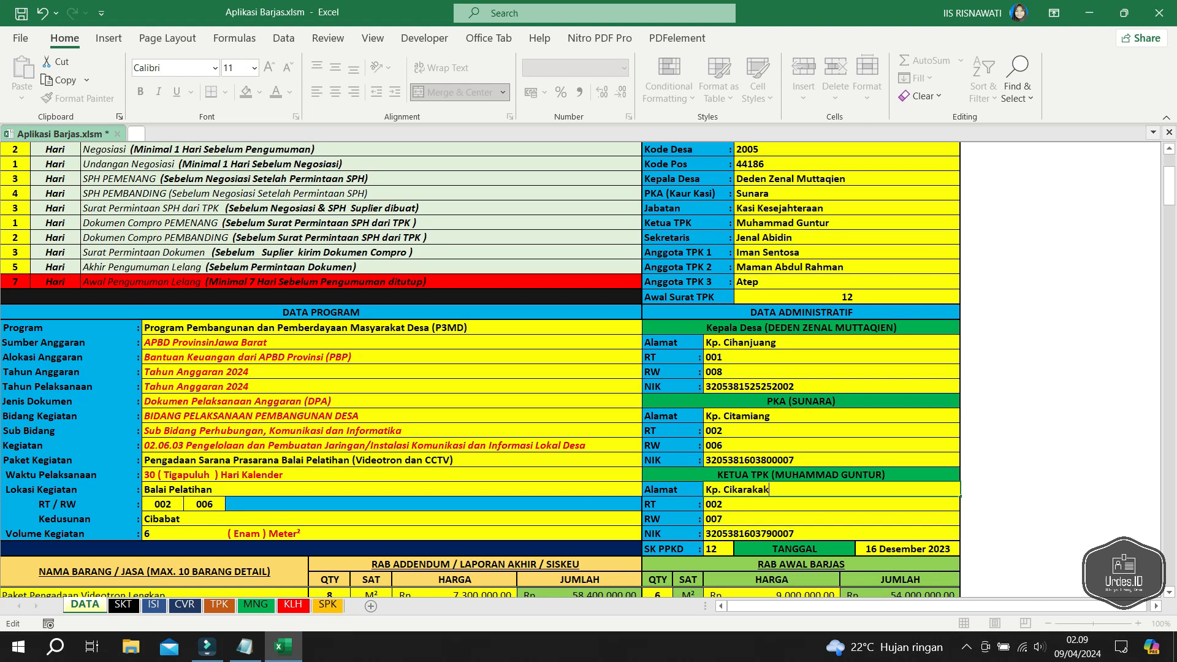
pyautogui.press('Return')
# - Change the TANGGAL date from 16 to 14 Desember 2023
pyautogui.press('Down')
pyautogui.press('Down')
pyautogui.press('Down')
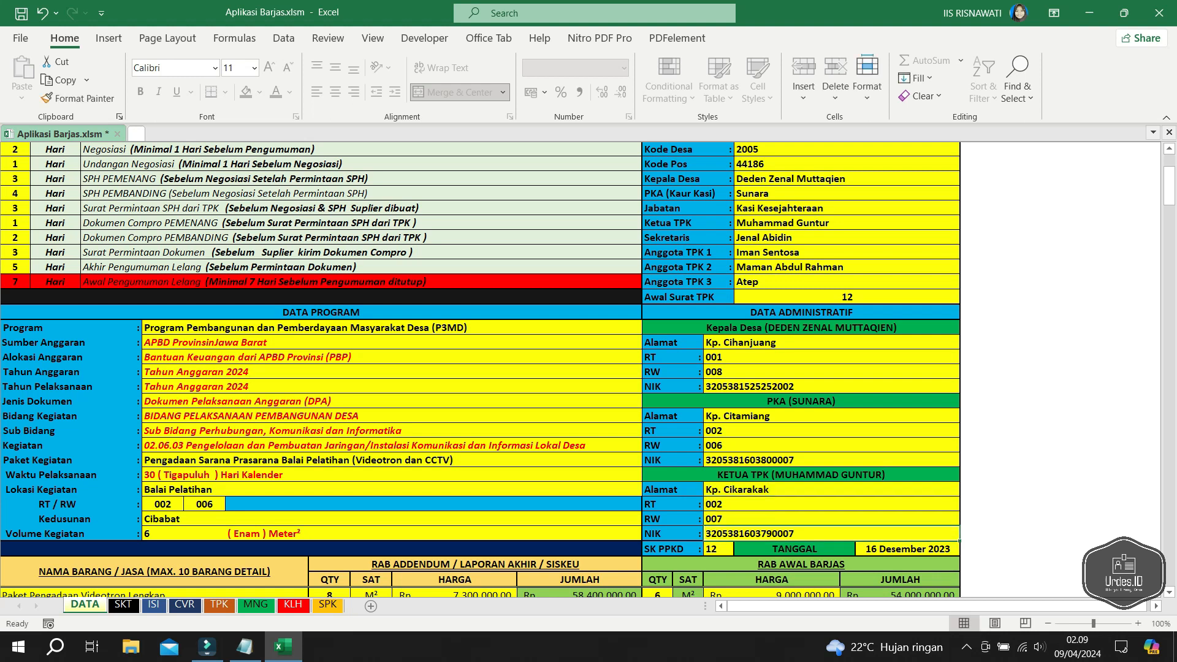
pyautogui.press('Right')
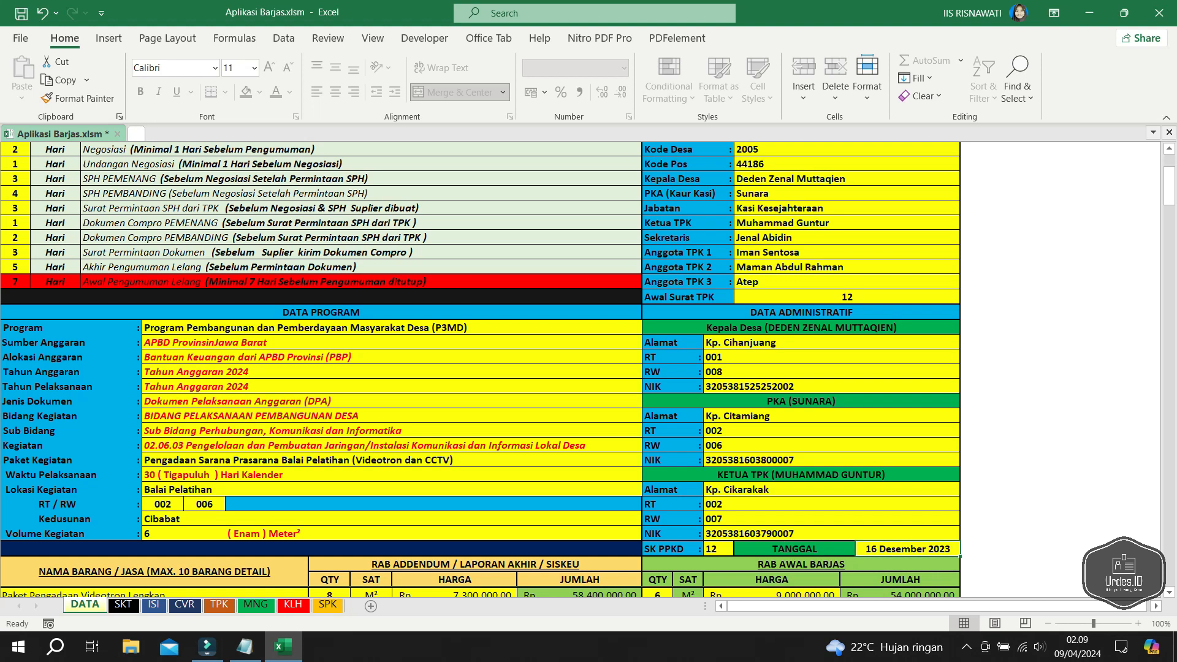
pyautogui.press('F2')
pyautogui.press('Home')
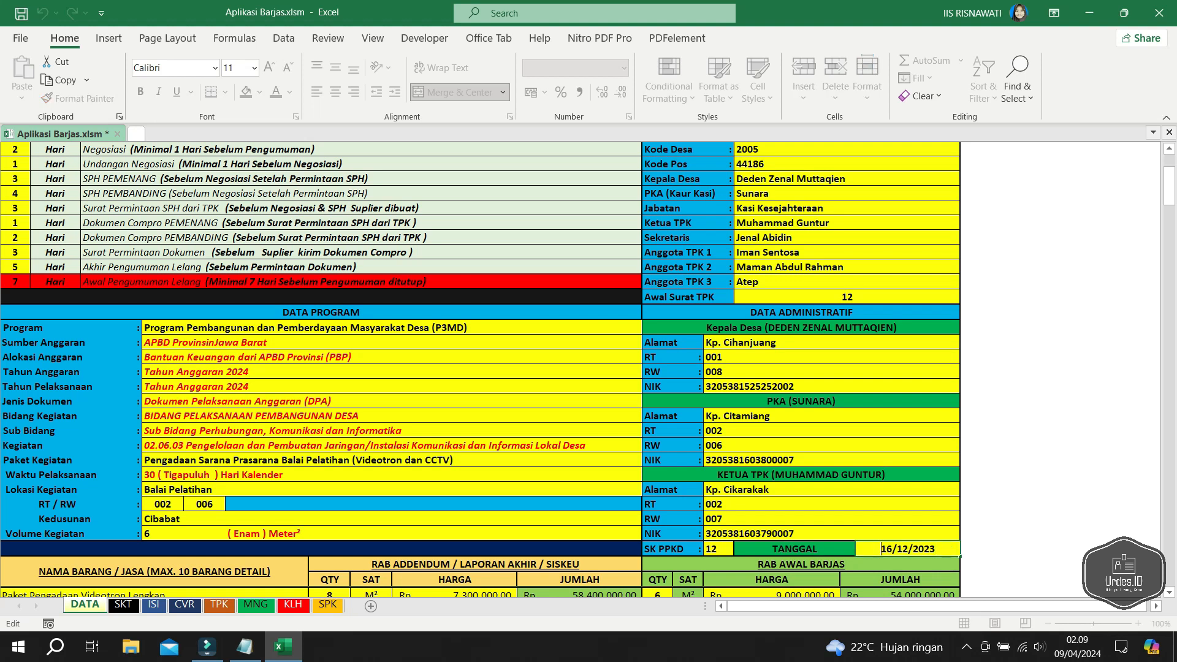
pyautogui.hotkey('shift', 'Right')
pyautogui.hotkey('shift', 'Right')
pyautogui.write('14')
pyautogui.press('Return')
# - Change the SK PPKD number from 12 to 10
pyautogui.scroll(-1, 480, 370)
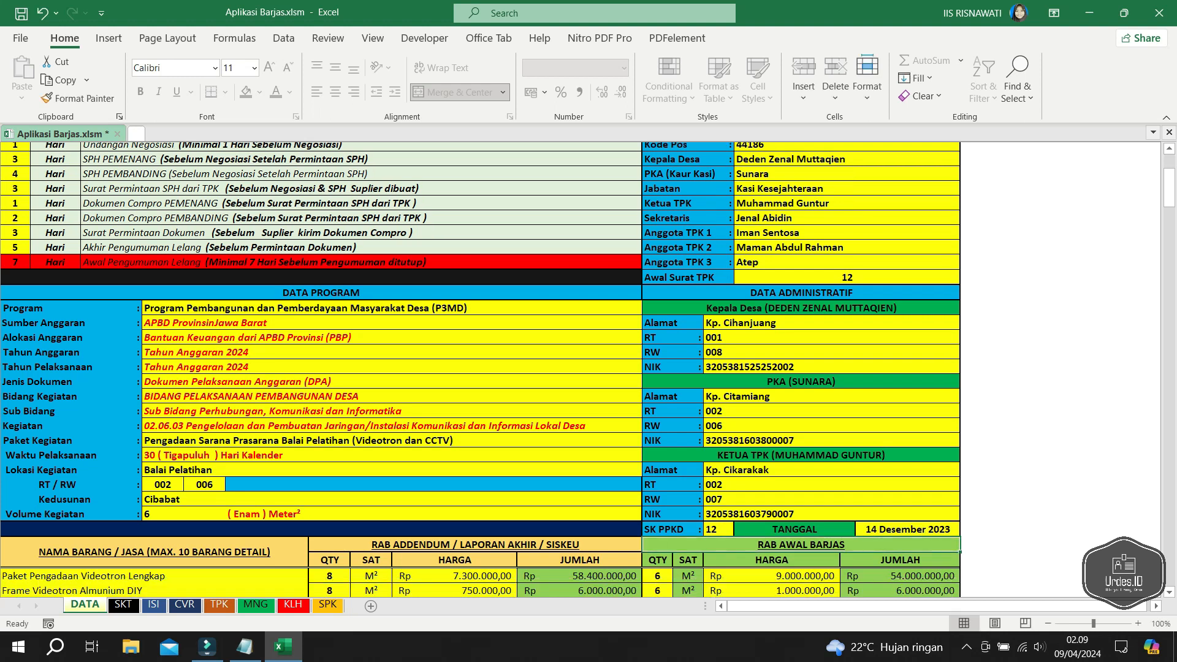
pyautogui.click(719, 505)
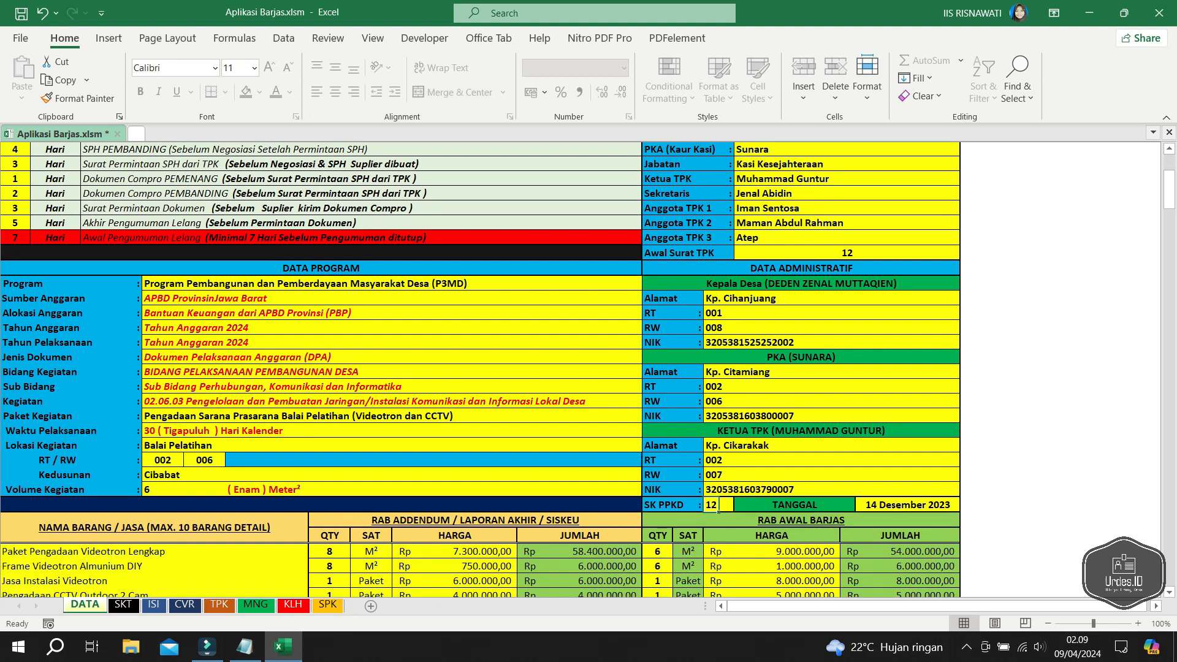
pyautogui.doubleClick(719, 505)
pyautogui.doubleClick(718, 505)
pyautogui.write('10')
pyautogui.press('Return')
pyautogui.scroll(-2, 719, 505)
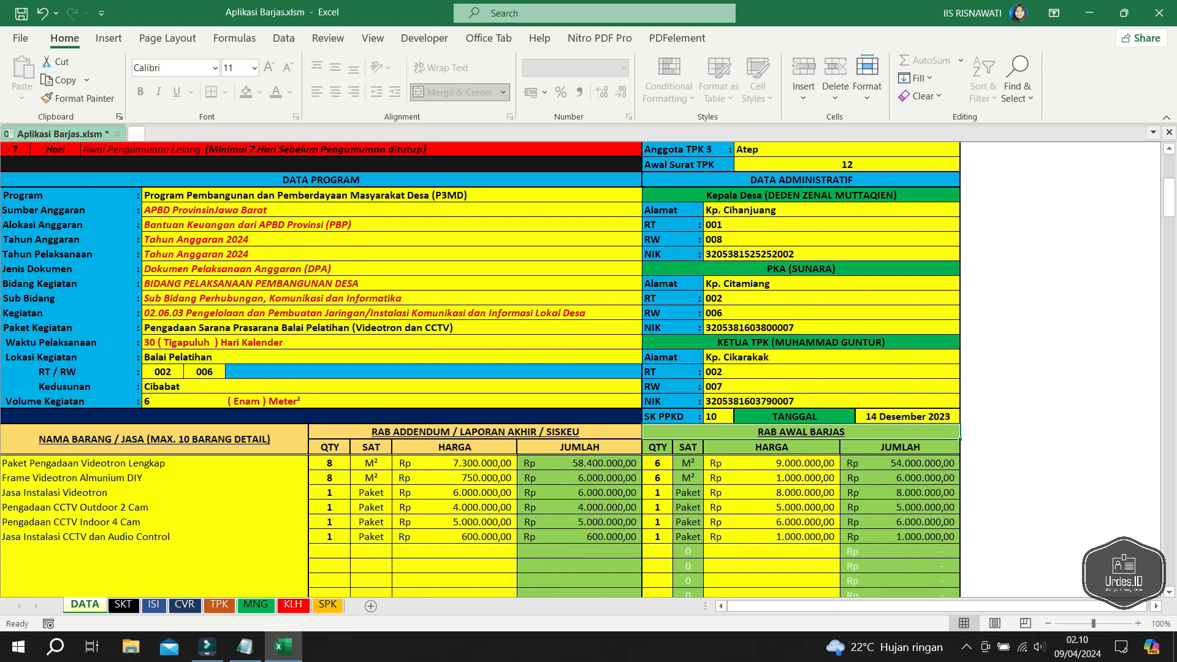
pyautogui.scroll(-2, 589, 368)
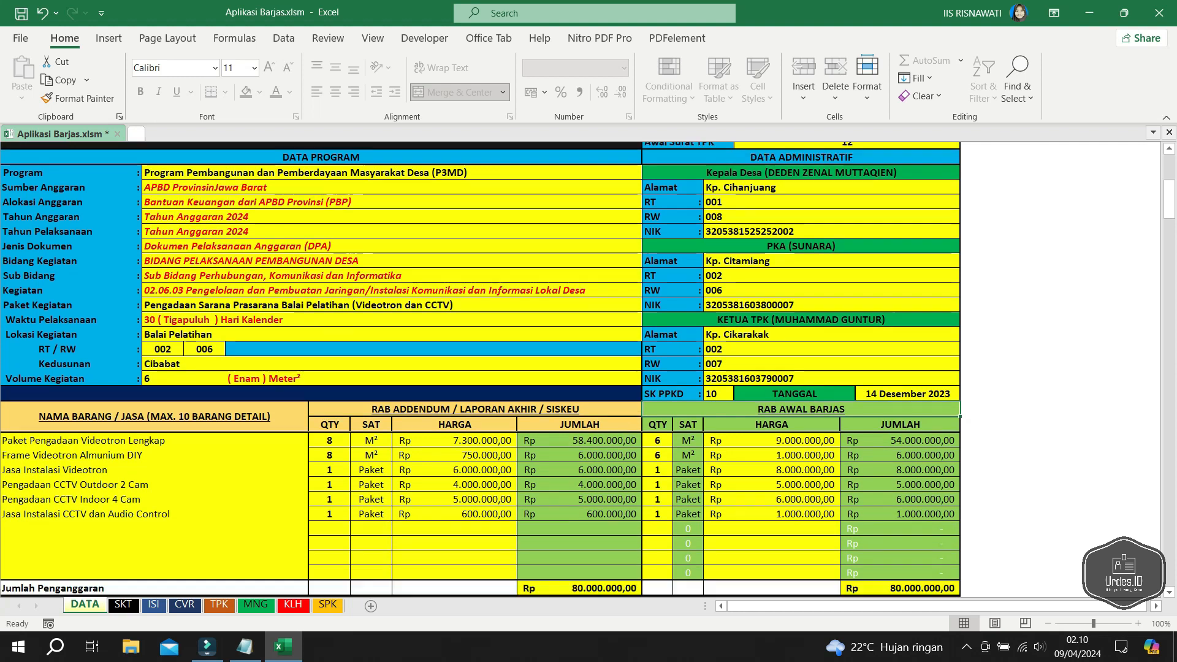
# - Delete 'Paket' from the start of the first RAB item name
pyautogui.click(154, 417)
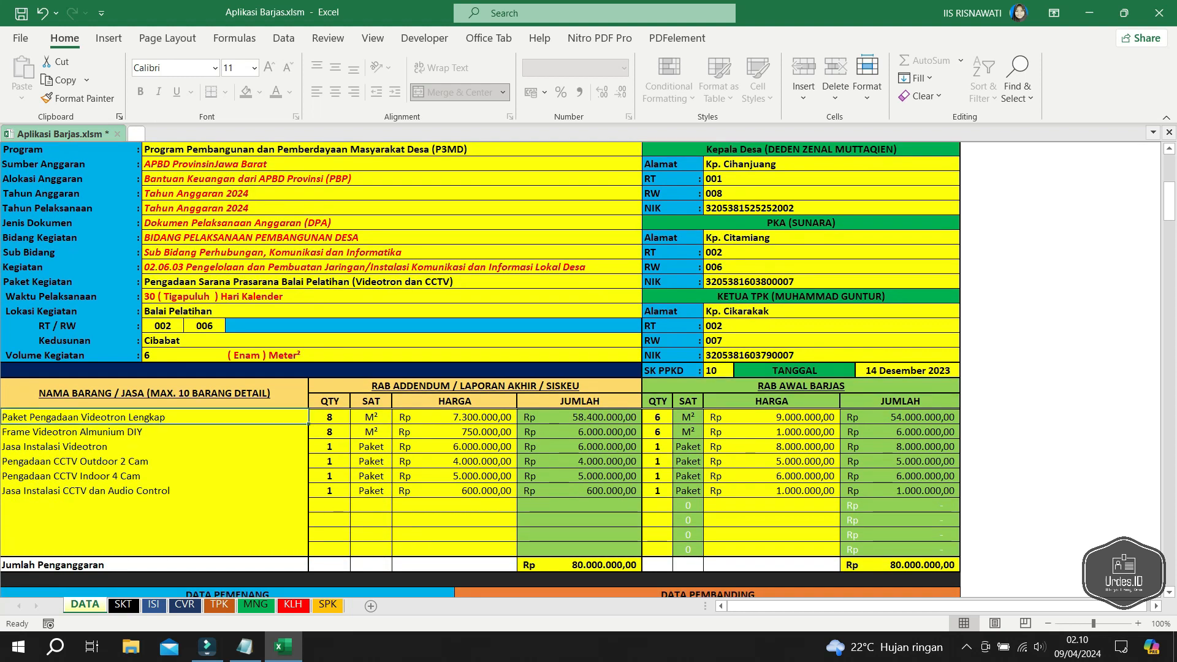
pyautogui.press('F2')
pyautogui.hotkey('ctrl', 'shift', 'Left')
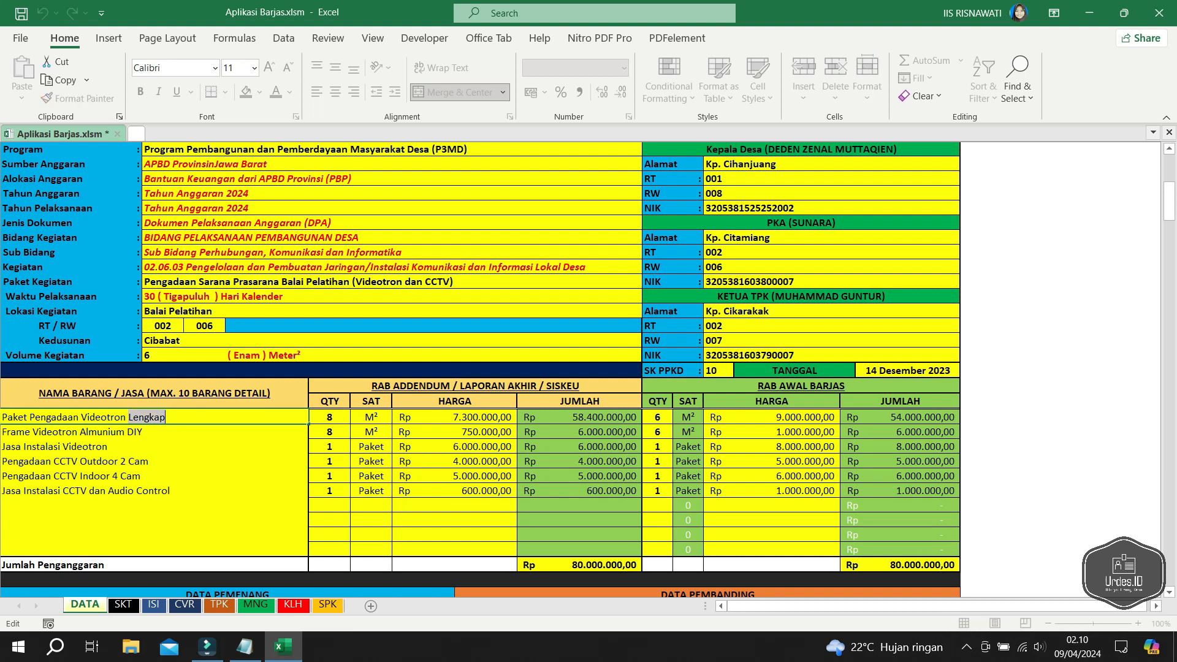
pyautogui.press('Home')
pyautogui.hotkey('ctrl', 'shift', 'Right')
pyautogui.press('Delete')
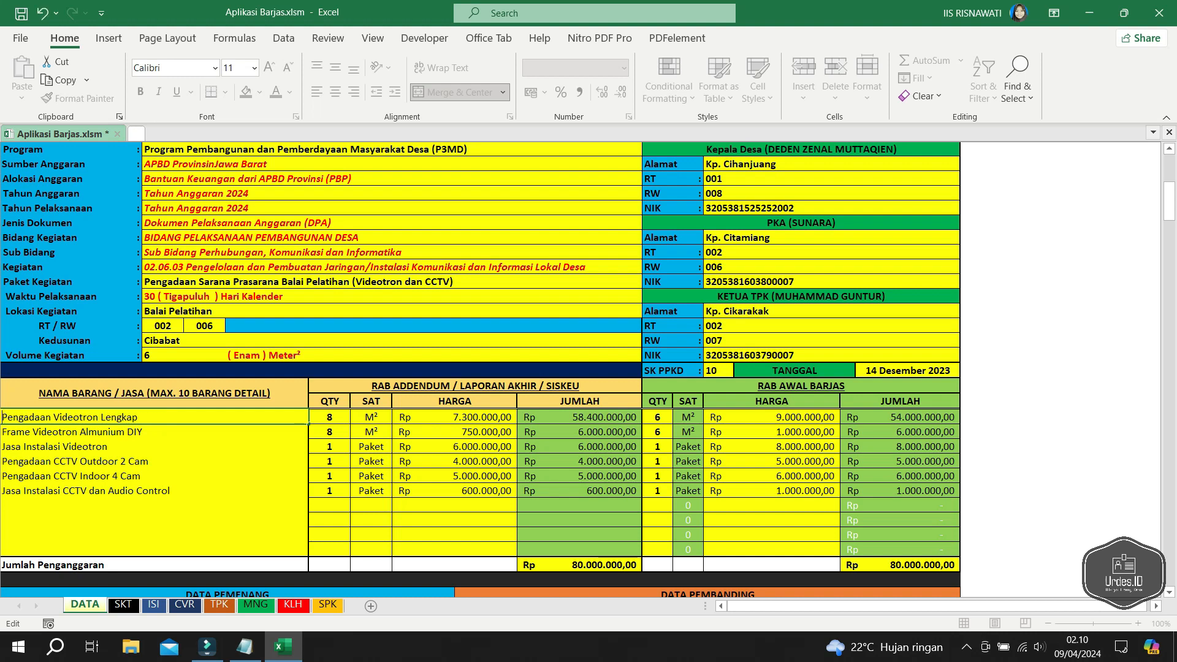
# - Insert 'P4' after Videotron and replace 'Lengkap' with '+ Modul'
pyautogui.hotkey('ctrl', 'Right')
pyautogui.hotkey('ctrl', 'Right')
pyautogui.press('Left')
pyautogui.write('P4')
pyautogui.press('Right')
pyautogui.hotkey('ctrl', 'shift', 'Right')
pyautogui.write('+ Modul')
pyautogui.press('Return')
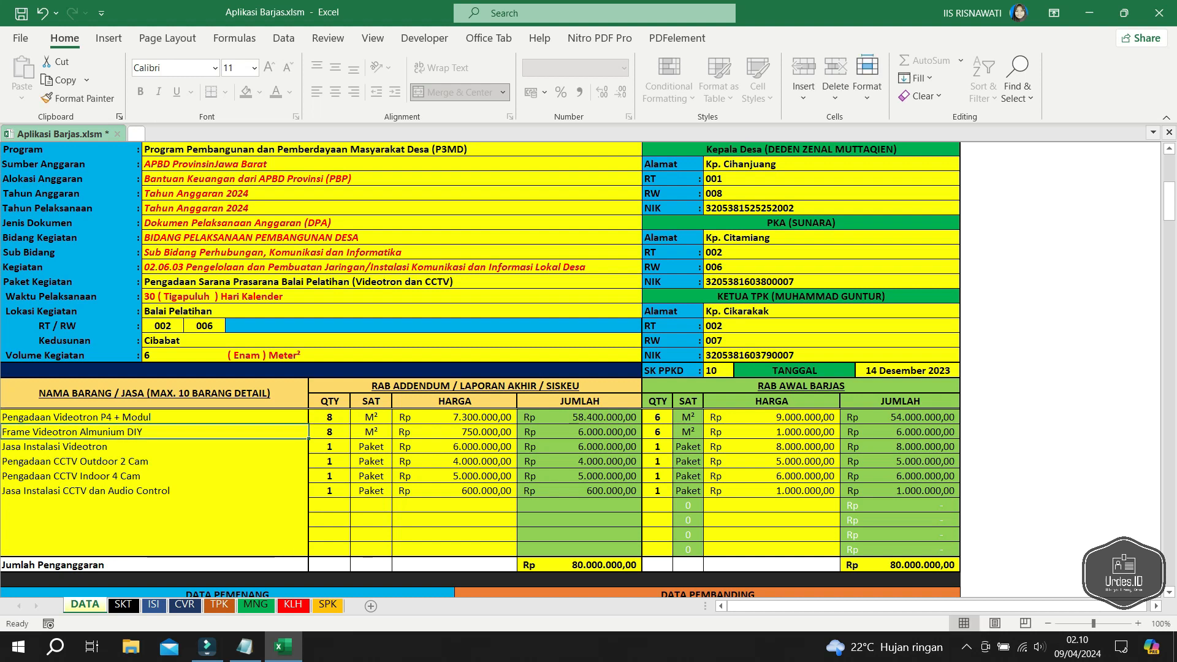
pyautogui.press('F2')
pyautogui.hotkey('ctrl', 'shift', 'Left')
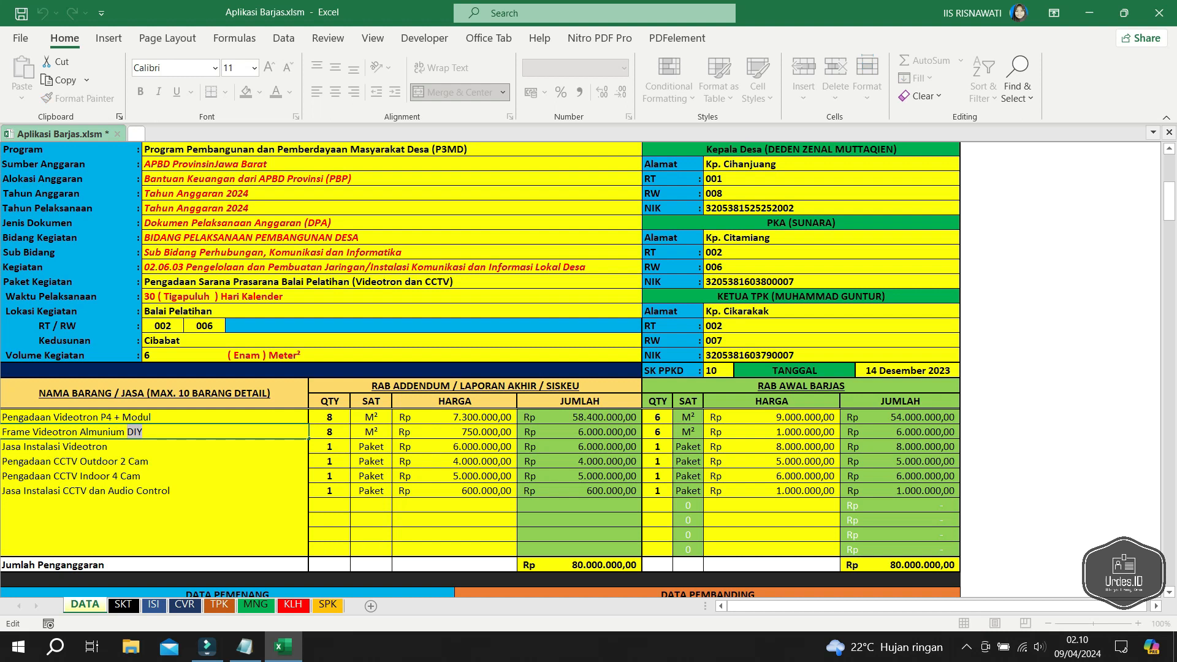
# - Replace DIY with 07mm so the item reads 'Frame Videotron Almunium 07mm', leaving Jasa Instalasi Videotron unchanged
pyautogui.write('spesifikasi')
pyautogui.press('BackSpace')
pyautogui.press('BackSpace')
pyautogui.press('BackSpace')
pyautogui.press('BackSpace')
pyautogui.press('BackSpace')
pyautogui.press('BackSpace')
pyautogui.press('BackSpace')
pyautogui.press('BackSpace')
pyautogui.press('BackSpace')
pyautogui.press('BackSpace')
pyautogui.press('BackSpace')
pyautogui.write('07mm')
pyautogui.press('Return')
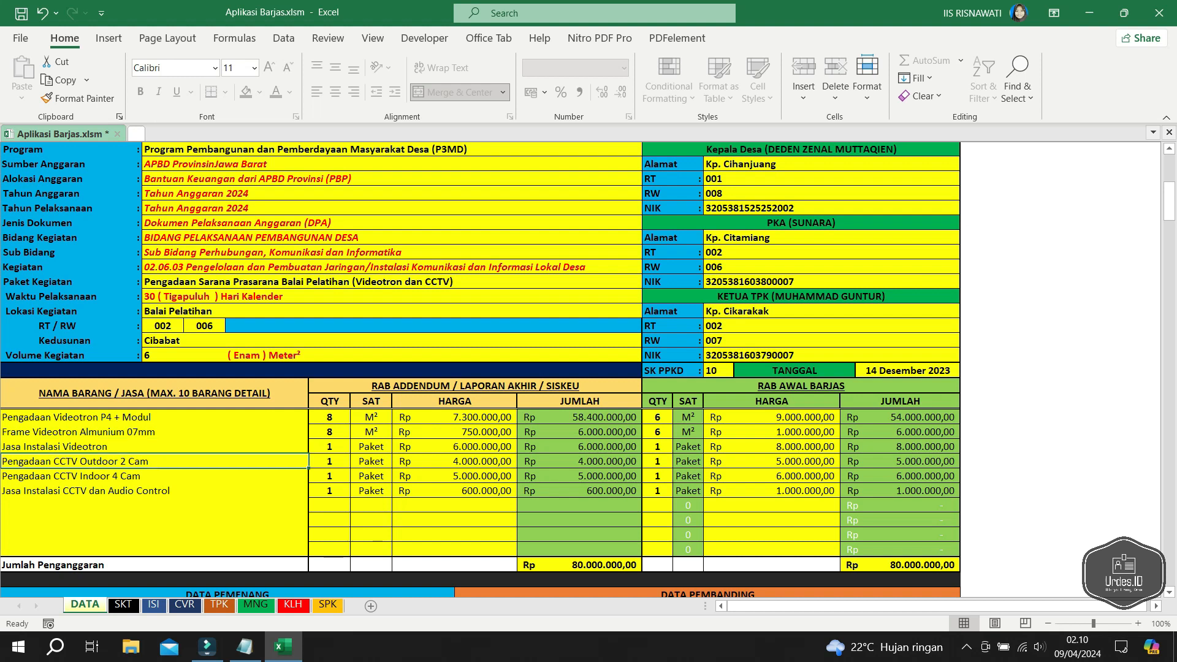
pyautogui.press('F2')
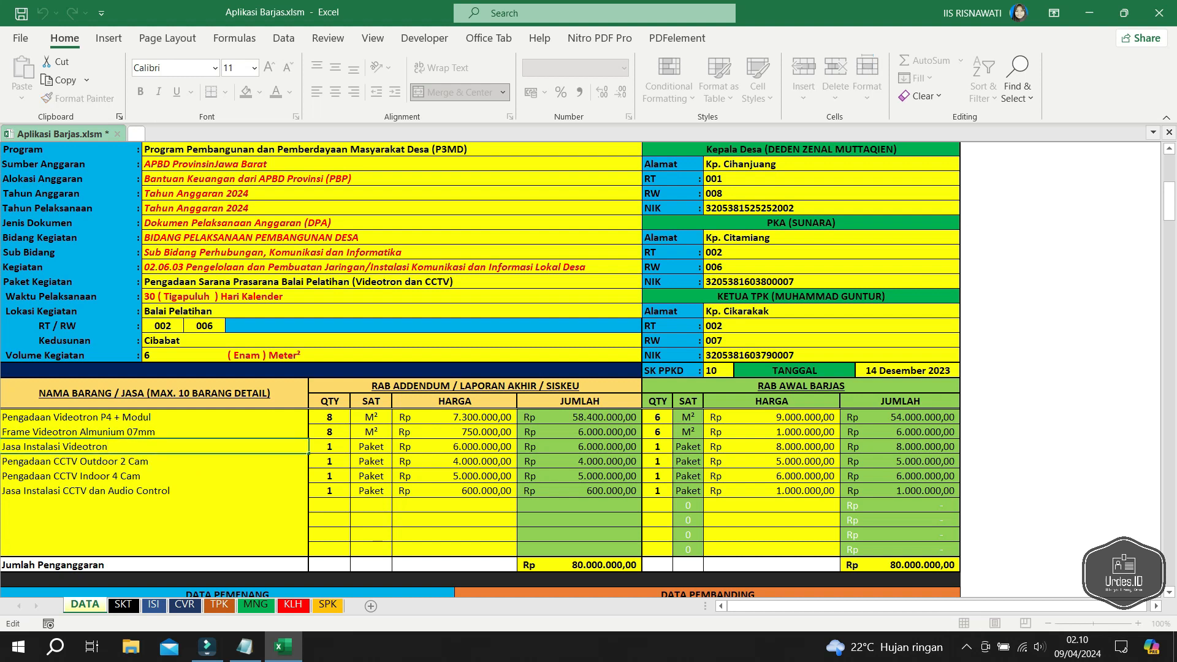
pyautogui.press('Return')
pyautogui.press('Return')
pyautogui.press('Down')
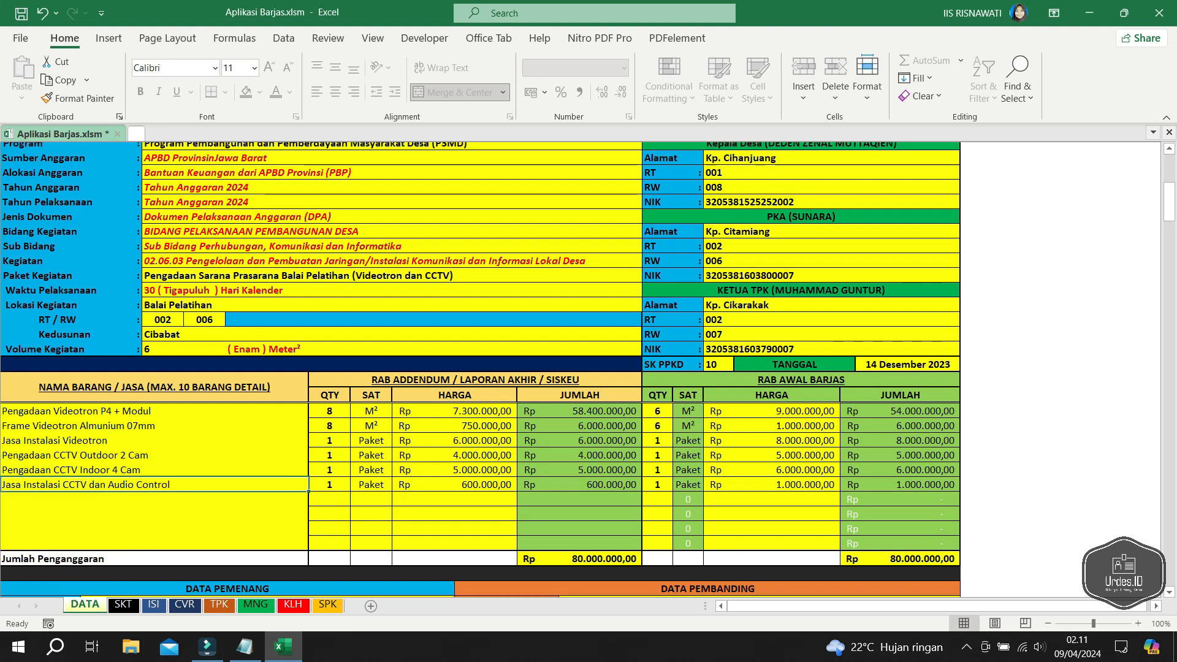
# - Clear the six QTY cells in the RAB AWAL BARJAS table
pyautogui.scroll(-1, 588, 369)
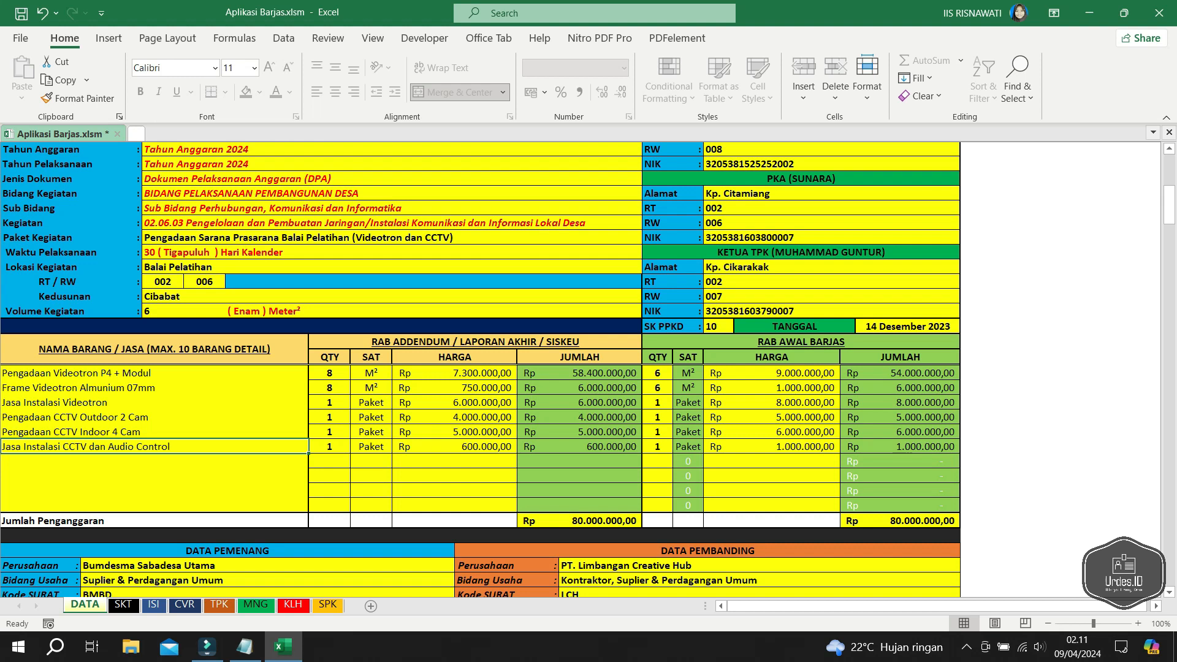
pyautogui.click(329, 373)
pyautogui.click(329, 417)
pyautogui.moveTo(350, 341); pyautogui.dragTo(350, 478)
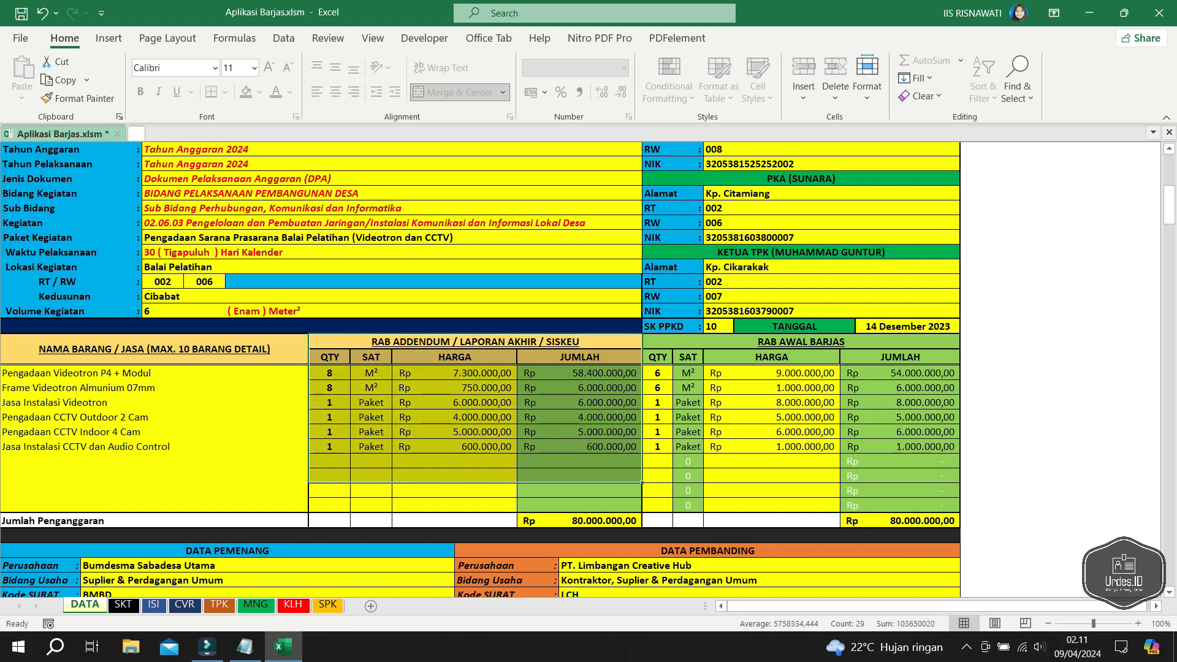
pyautogui.click(476, 342)
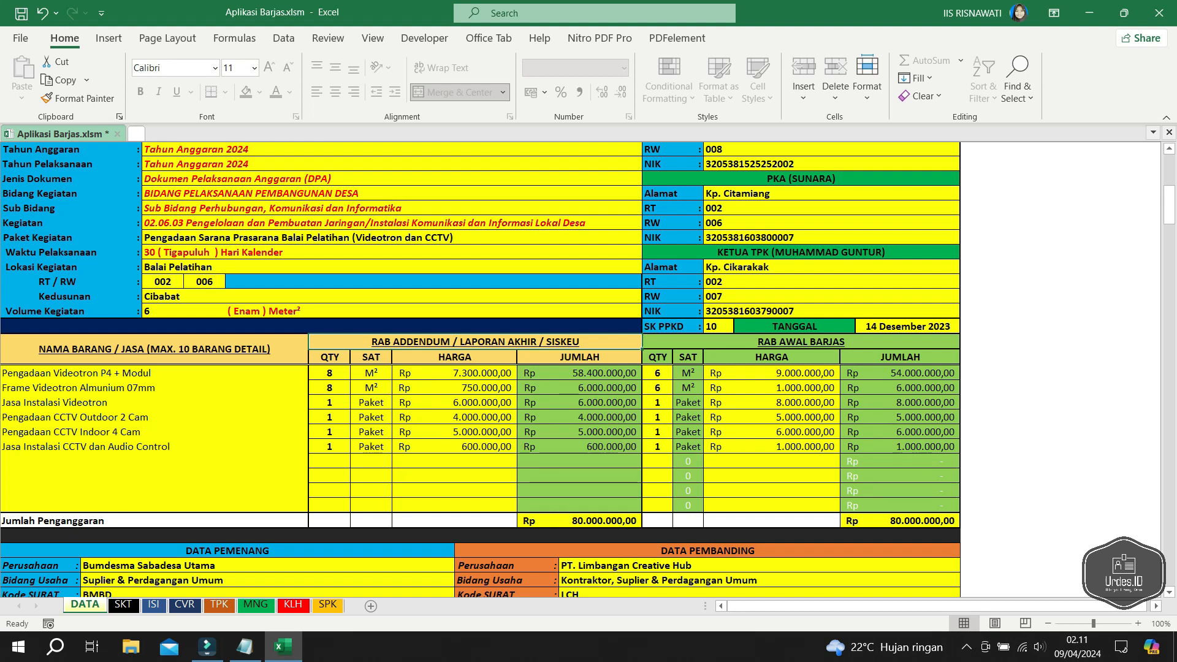
pyautogui.click(772, 373)
pyautogui.click(657, 373)
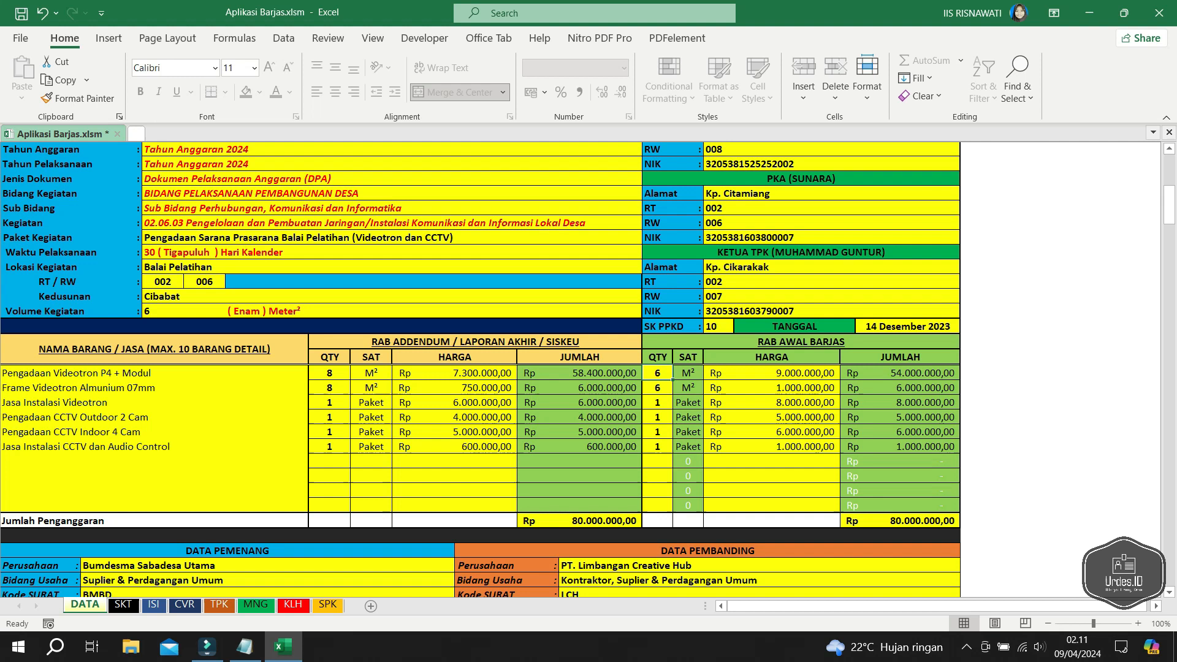
pyautogui.click(658, 447)
pyautogui.moveTo(658, 373); pyautogui.dragTo(658, 447)
pyautogui.press('Delete')
# - Set the first item's RAB AWAL HARGA to 8.800.000
pyautogui.click(772, 387)
pyautogui.click(772, 394)
pyautogui.doubleClick(772, 373)
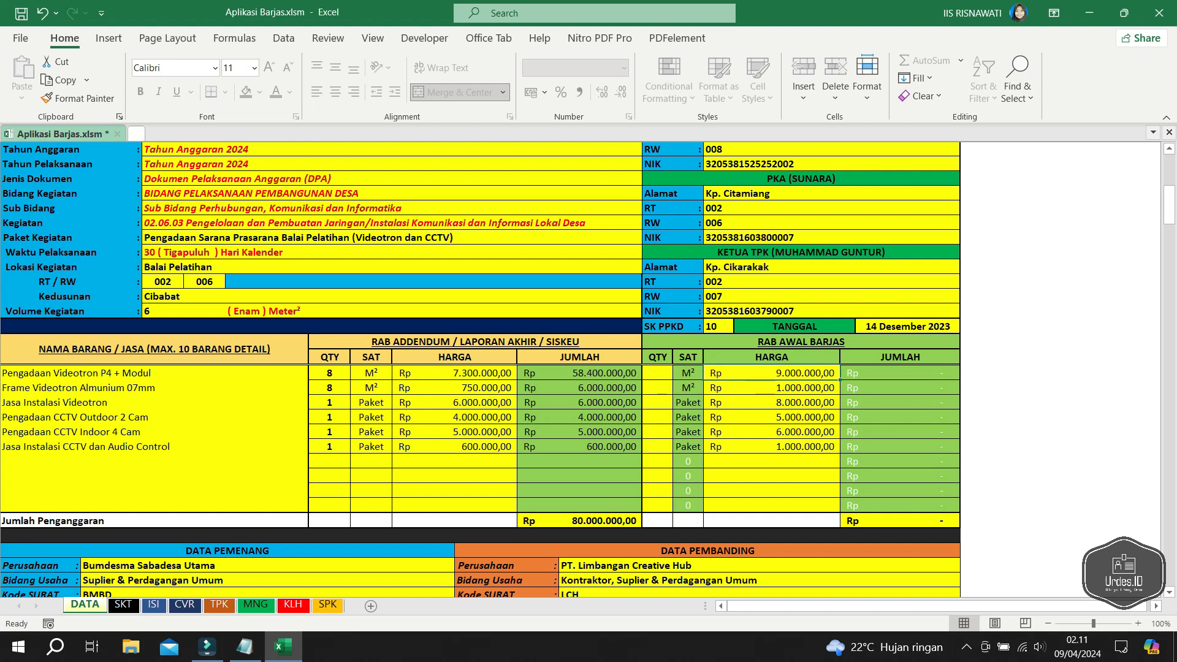
pyautogui.doubleClick(772, 373)
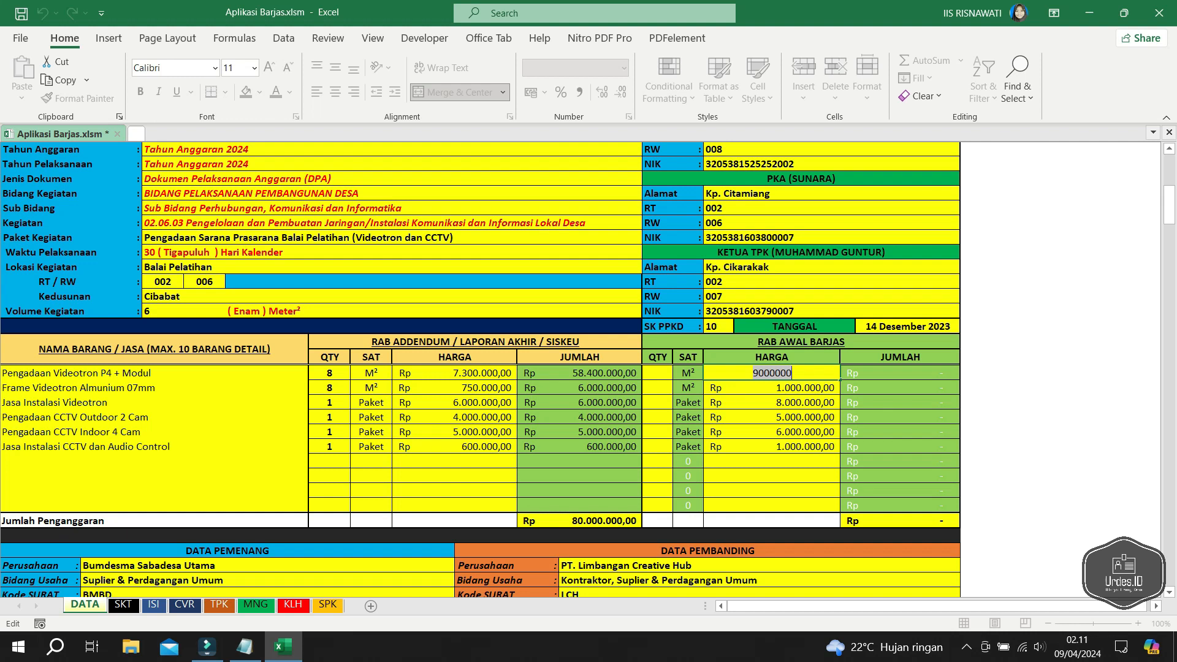
pyautogui.write('8.800.00')
pyautogui.write('0')
pyautogui.press('Return')
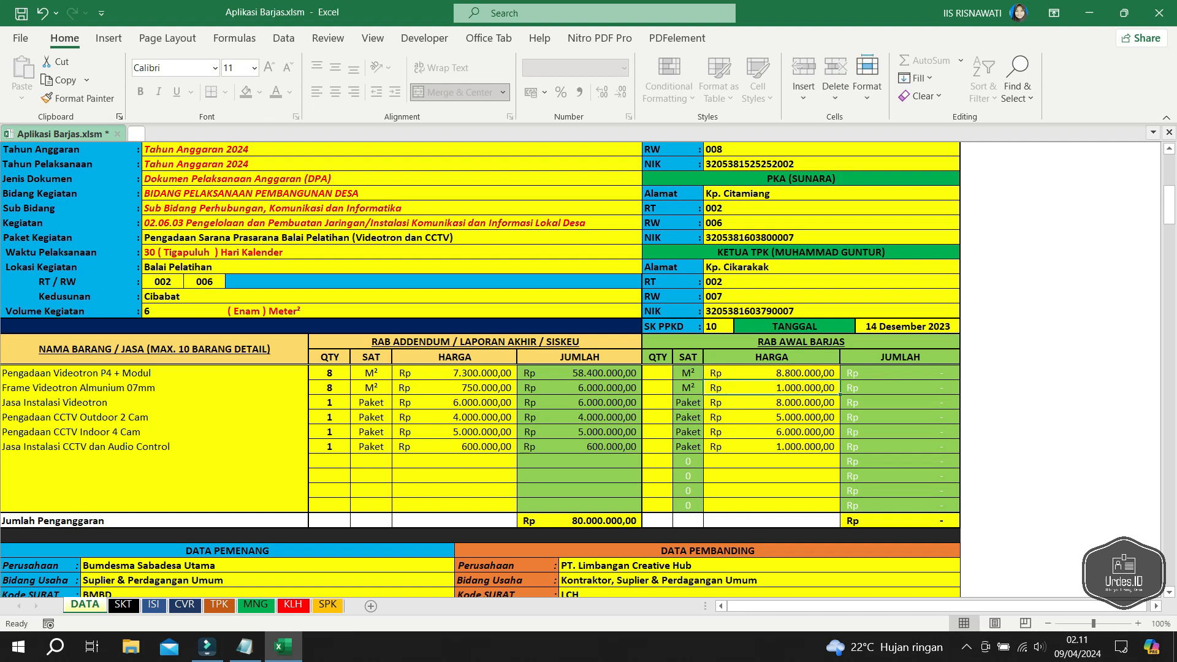
# - Re-enter the RAB AWAL quantities 6, 6, 1, 1, 1, 1
pyautogui.click(658, 373)
pyautogui.write('6')
pyautogui.press('Return')
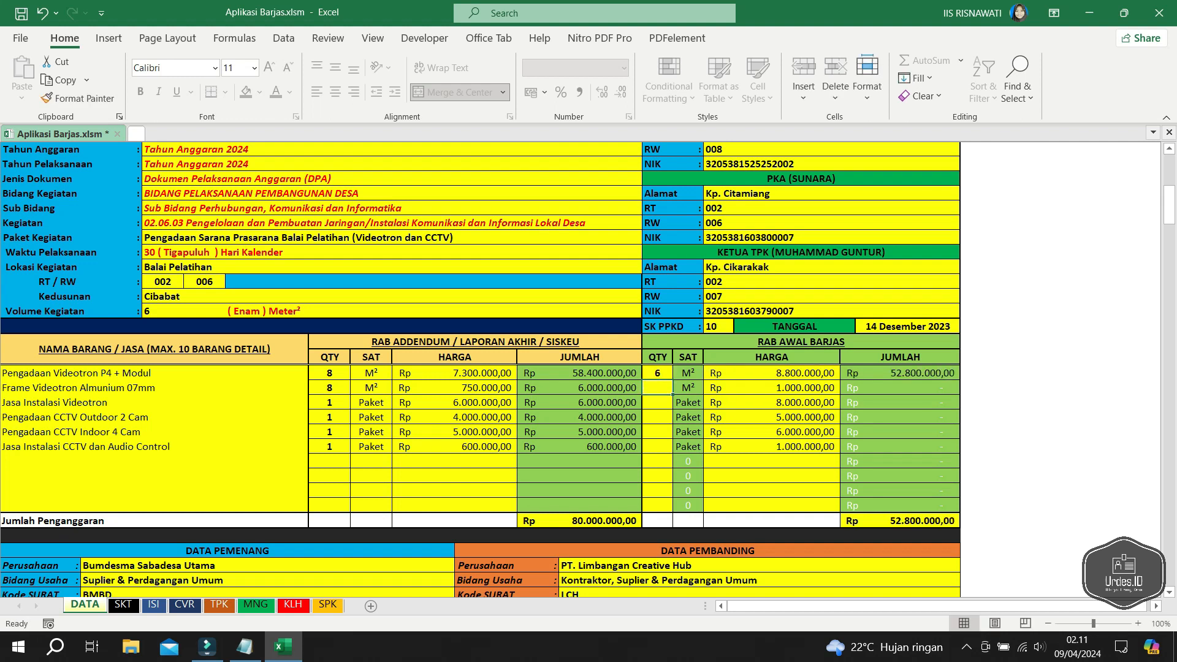
pyautogui.write('6')
pyautogui.press('Return')
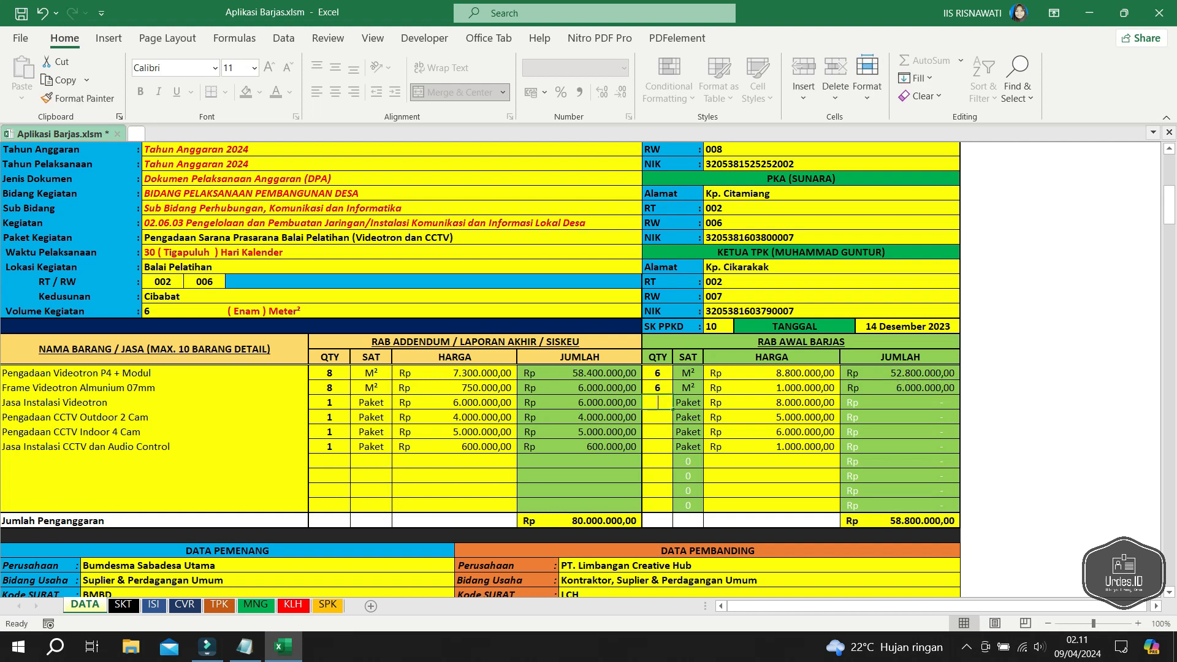
pyautogui.write('1')
pyautogui.press('Return')
pyautogui.write('1')
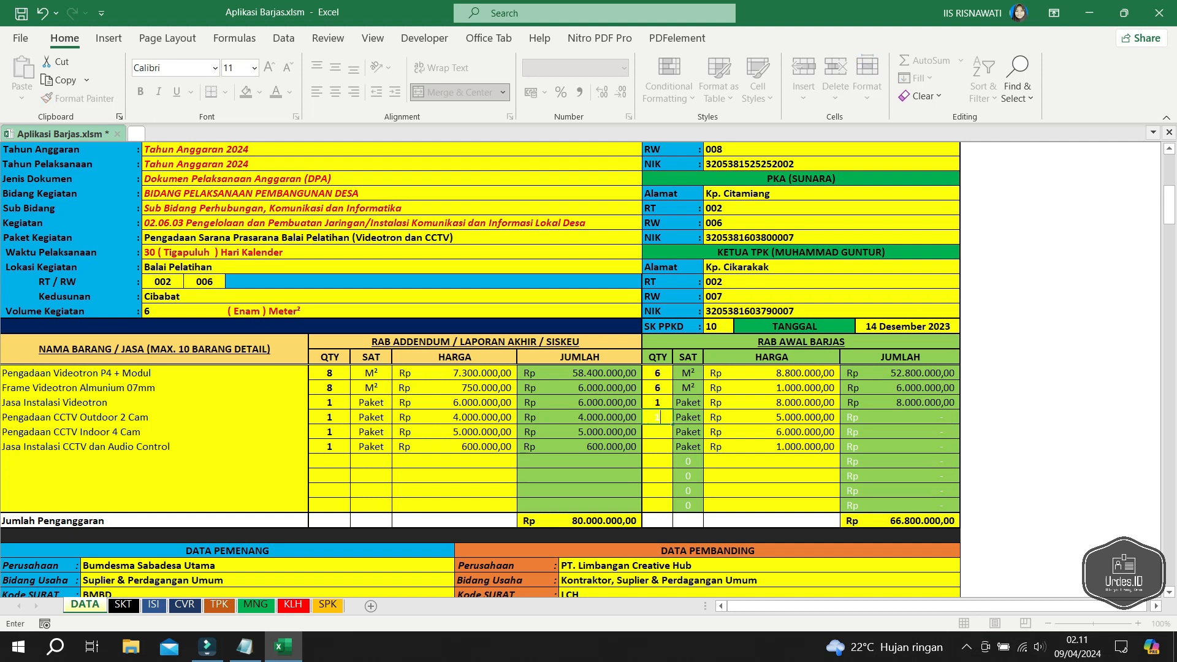
pyautogui.press('Return')
pyautogui.write('1')
pyautogui.press('Return')
pyautogui.write('1')
pyautogui.press('Return')
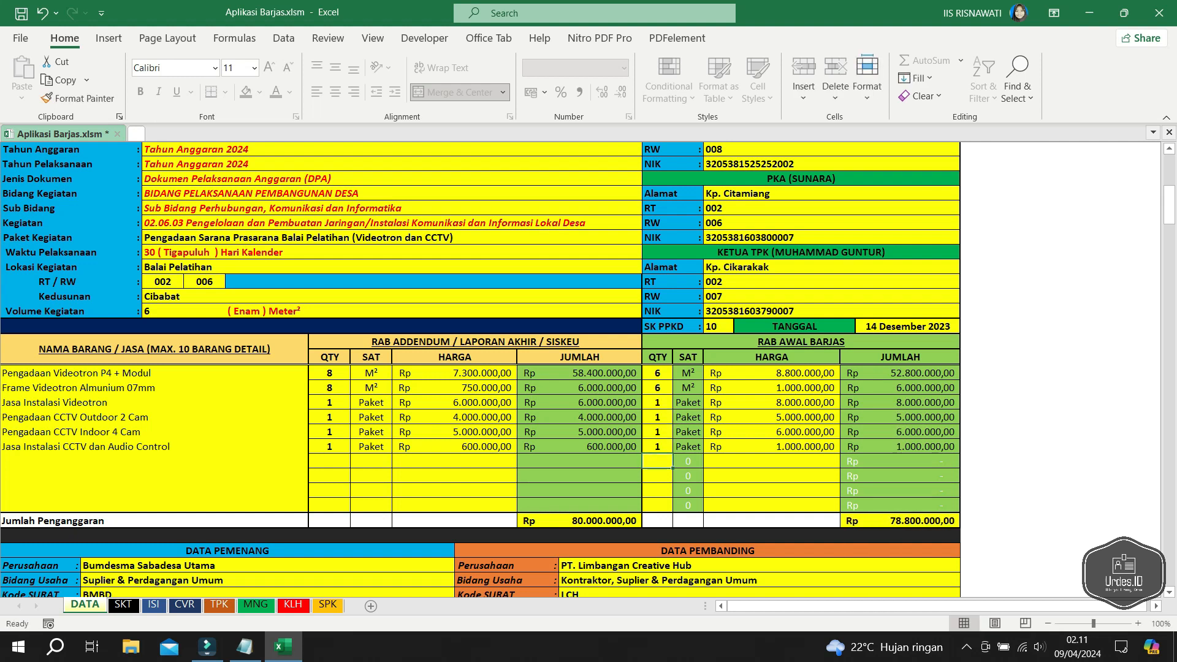
# - Compare the RAB AWAL total (78.800.000,00) with the addendum total (80.000.000,00)
pyautogui.click(900, 521)
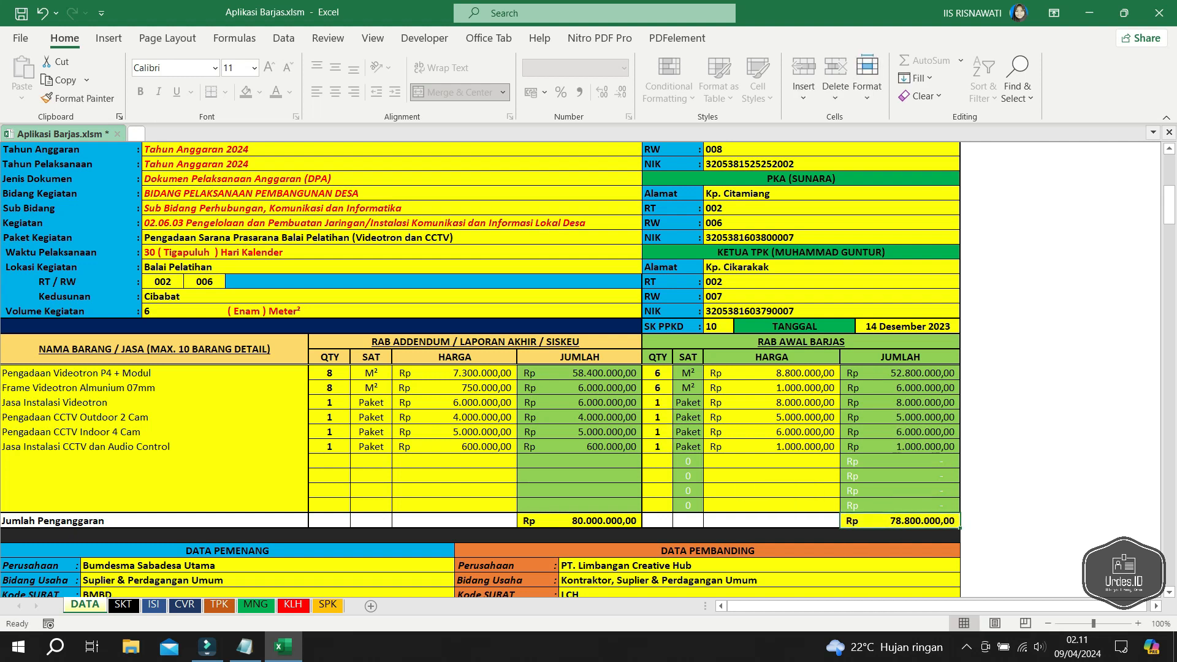
pyautogui.click(579, 521)
pyautogui.click(900, 521)
pyautogui.click(579, 506)
# - Change the second item's RAB AWAL price to 1.200.000 so both totals read 80.000.000,00
pyautogui.click(771, 388)
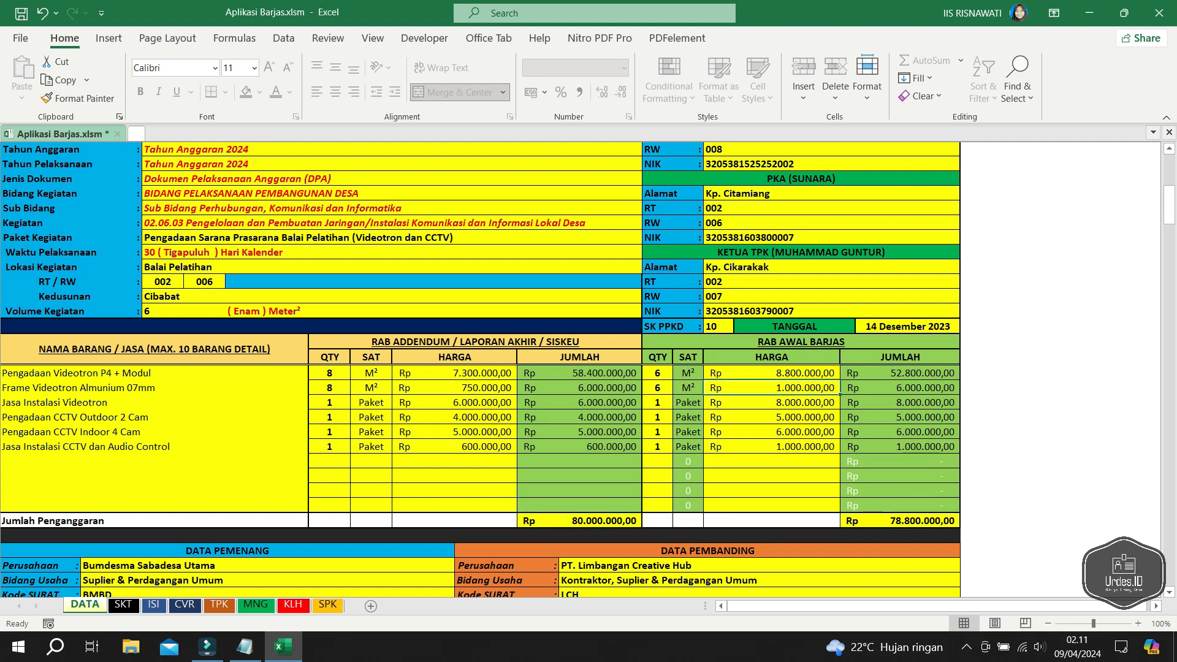
pyautogui.write('1200000')
pyautogui.press('Return')
pyautogui.click(900, 521)
pyautogui.click(580, 521)
pyautogui.click(901, 520)
pyautogui.click(579, 520)
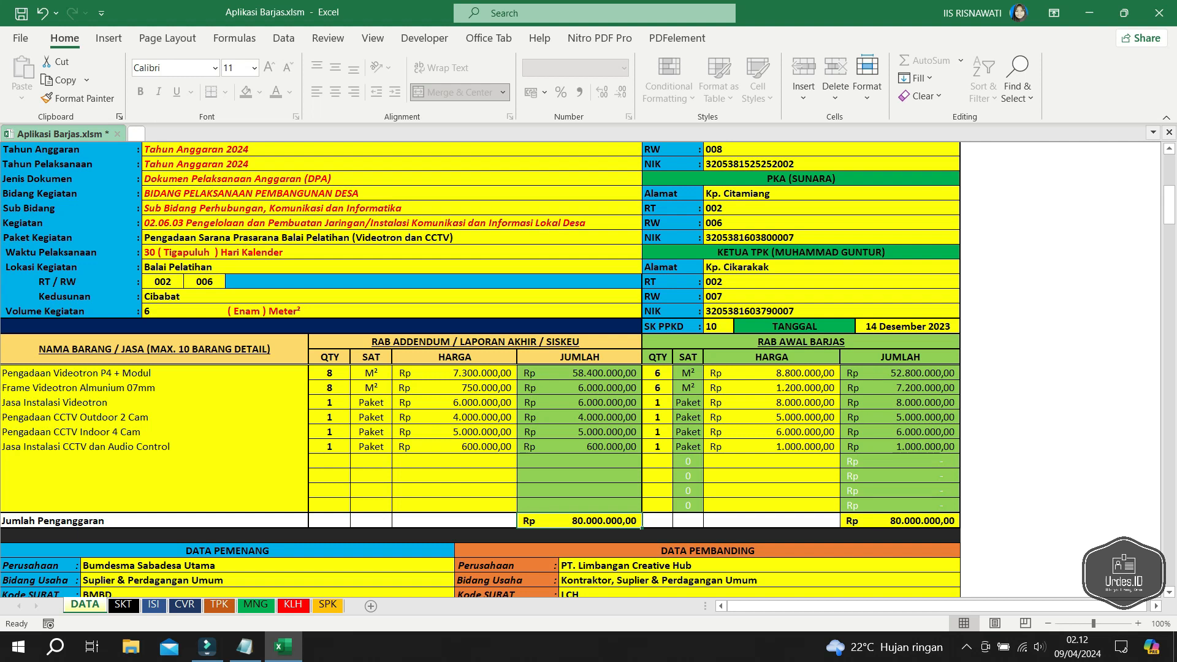
pyautogui.click(801, 342)
pyautogui.click(476, 342)
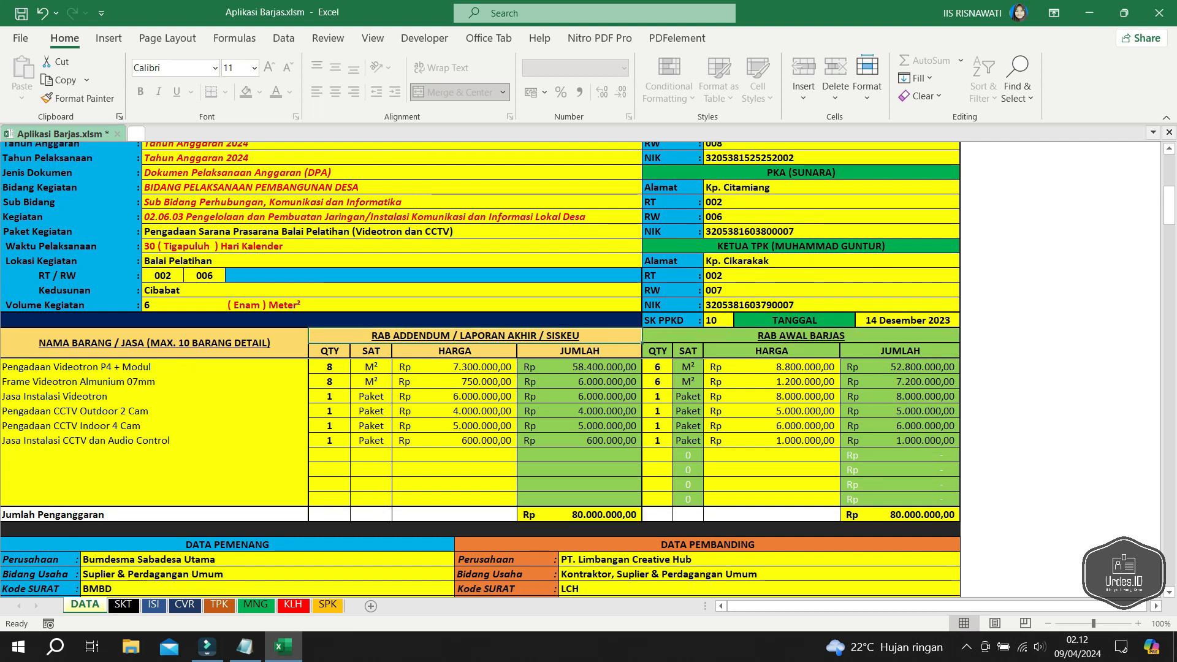
# - Set the comparison company to CV. Bromif Sejahtera Utama with Kode SURAT BRMF
pyautogui.scroll(-1, 481, 370)
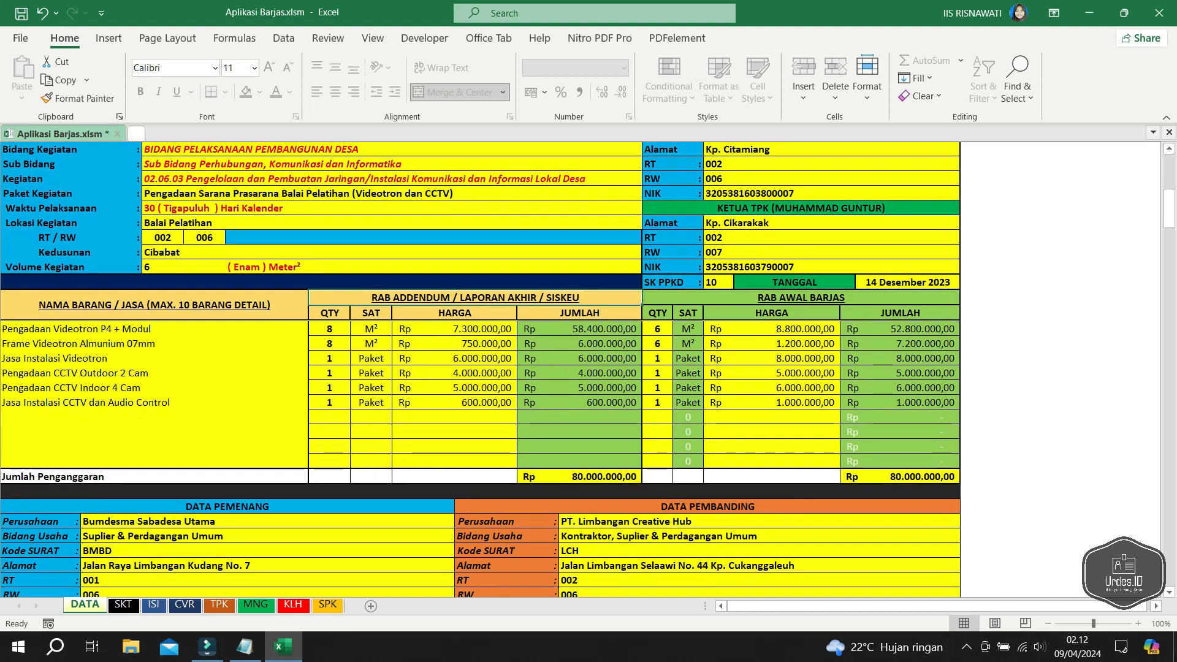
pyautogui.scroll(-4, 481, 370)
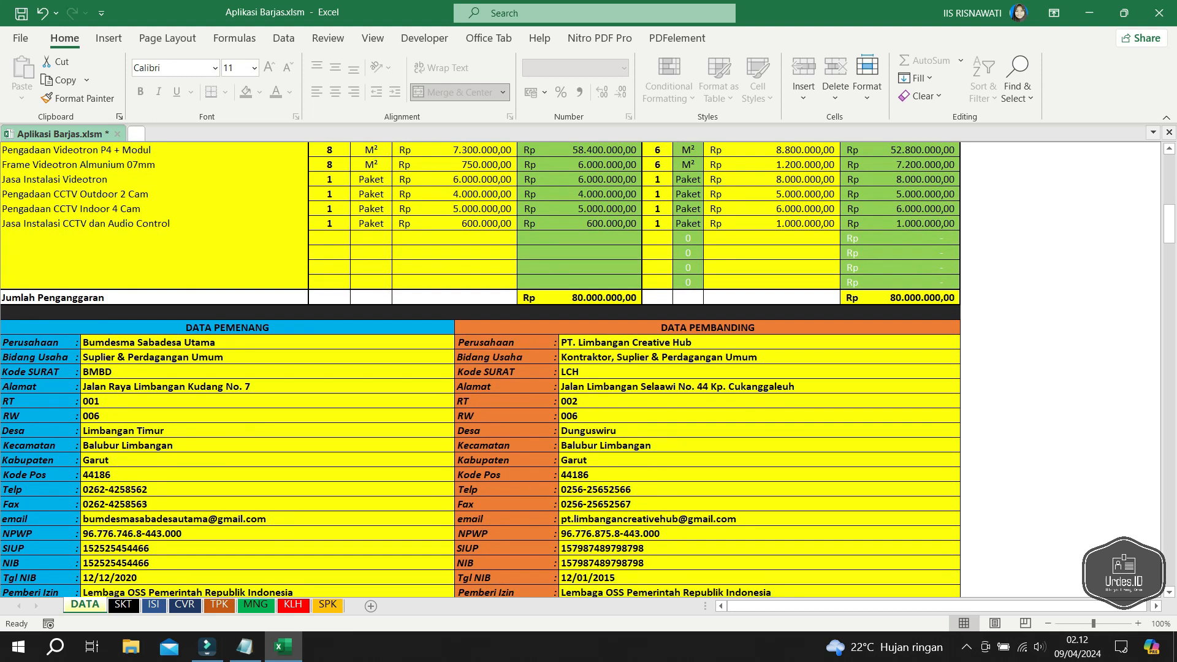
pyautogui.click(759, 343)
pyautogui.write('CV. B')
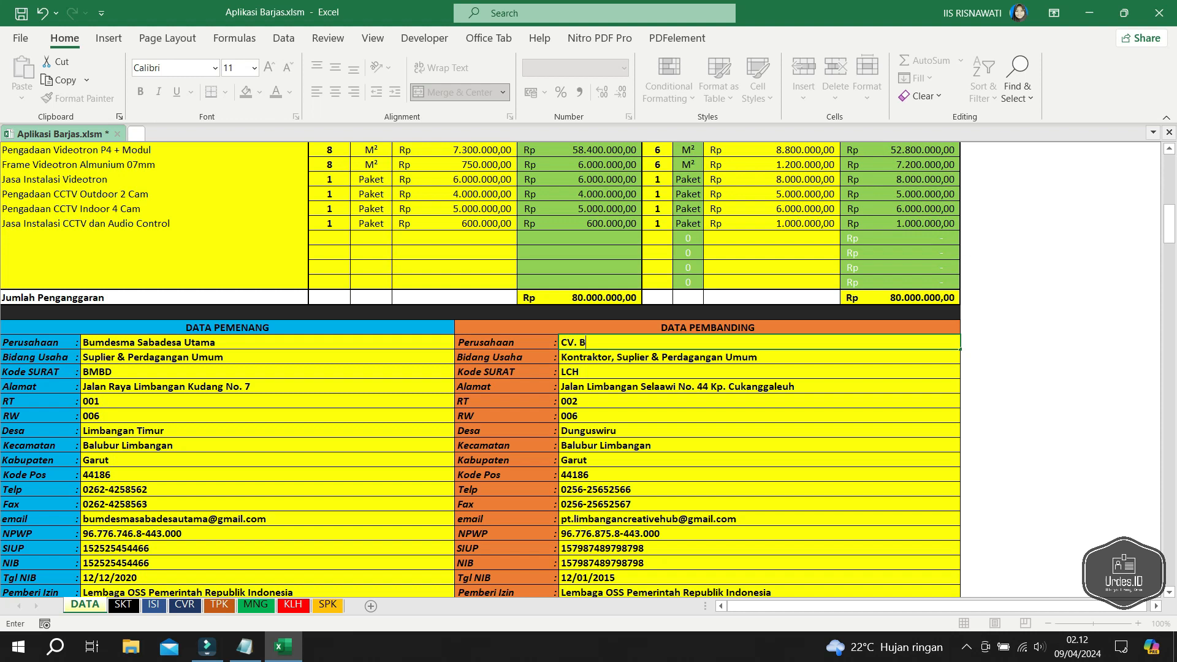
pyautogui.write('romif Sejahtera Utama')
pyautogui.press('Return')
pyautogui.press('Return')
pyautogui.write('BRMF')
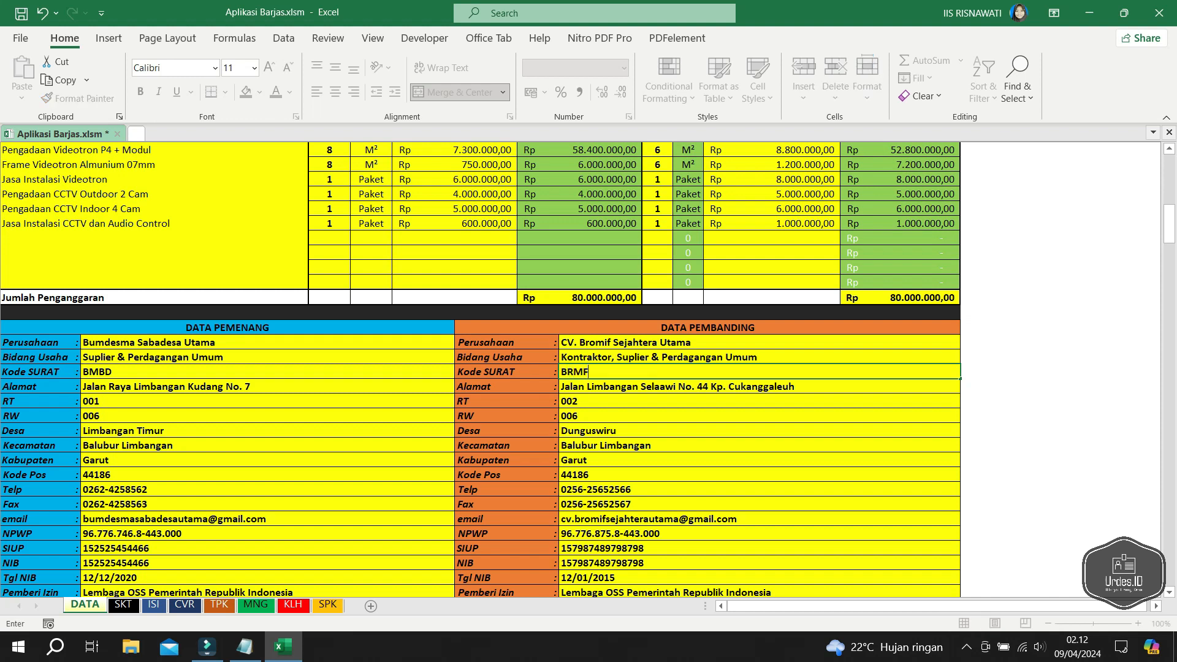
pyautogui.press('Return')
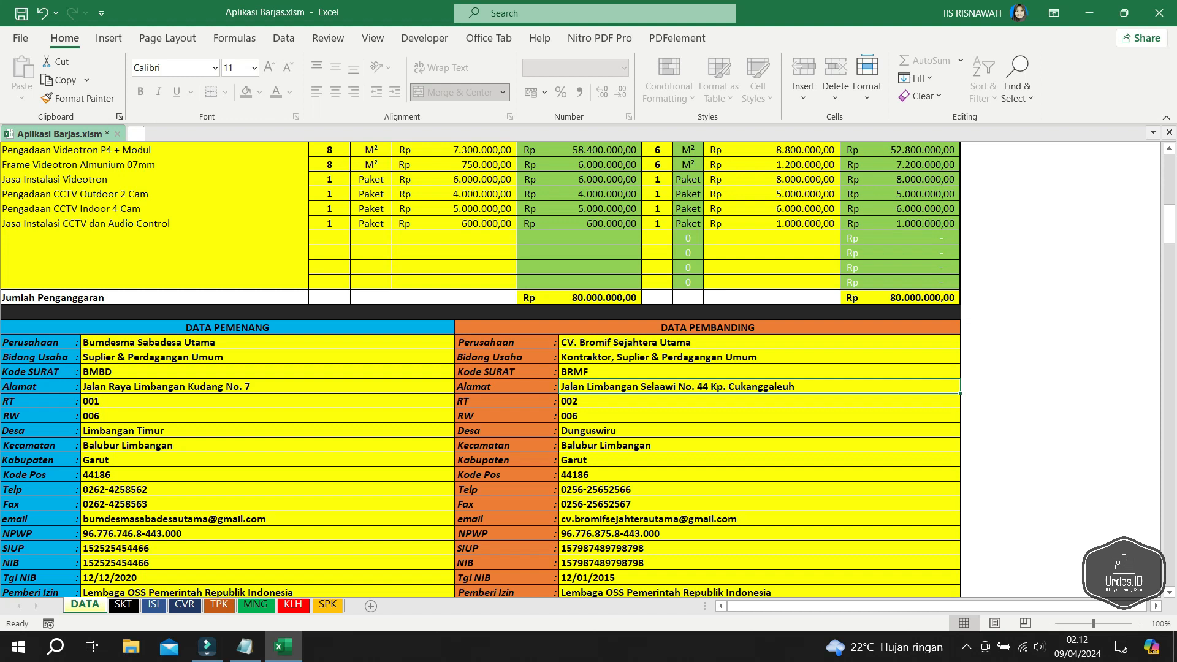
# - Replace the company's street address and set its Desa to Cijolang
pyautogui.doubleClick(604, 387)
pyautogui.moveTo(587, 386); pyautogui.dragTo(795, 386)
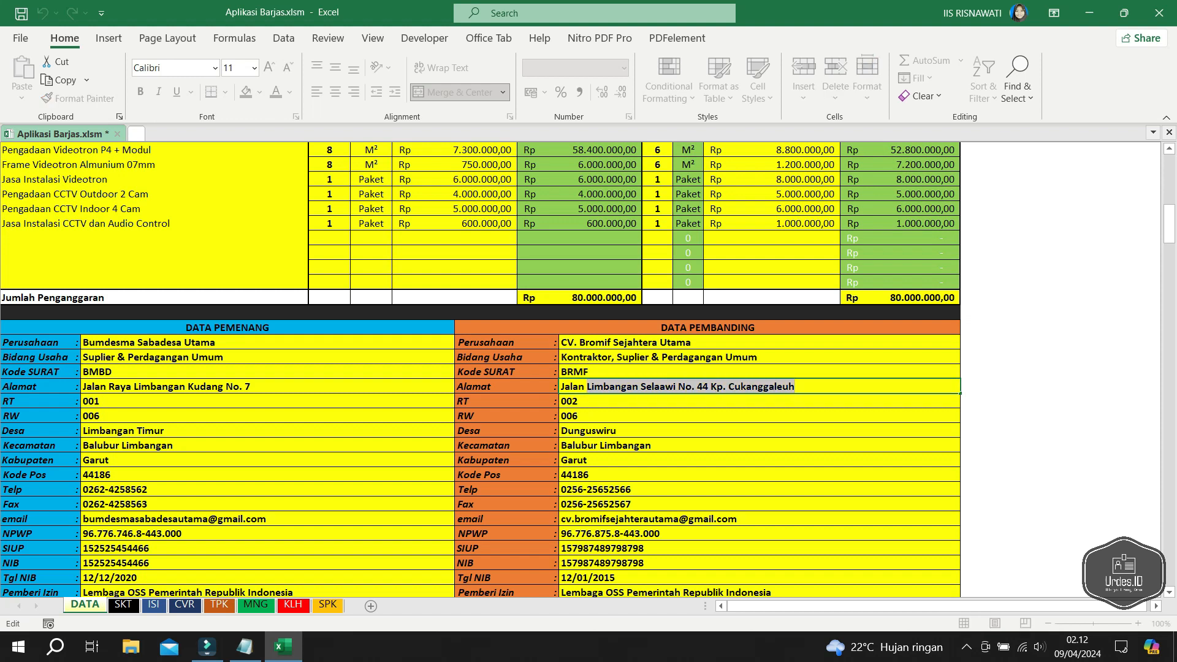
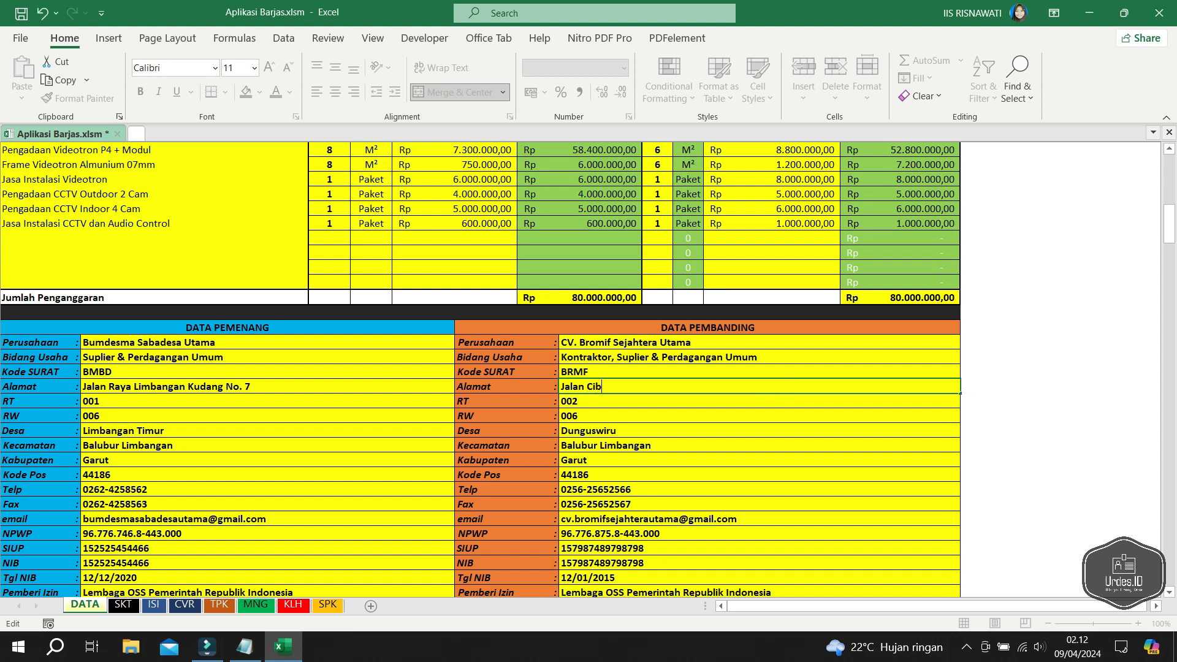
pyautogui.press('Return')
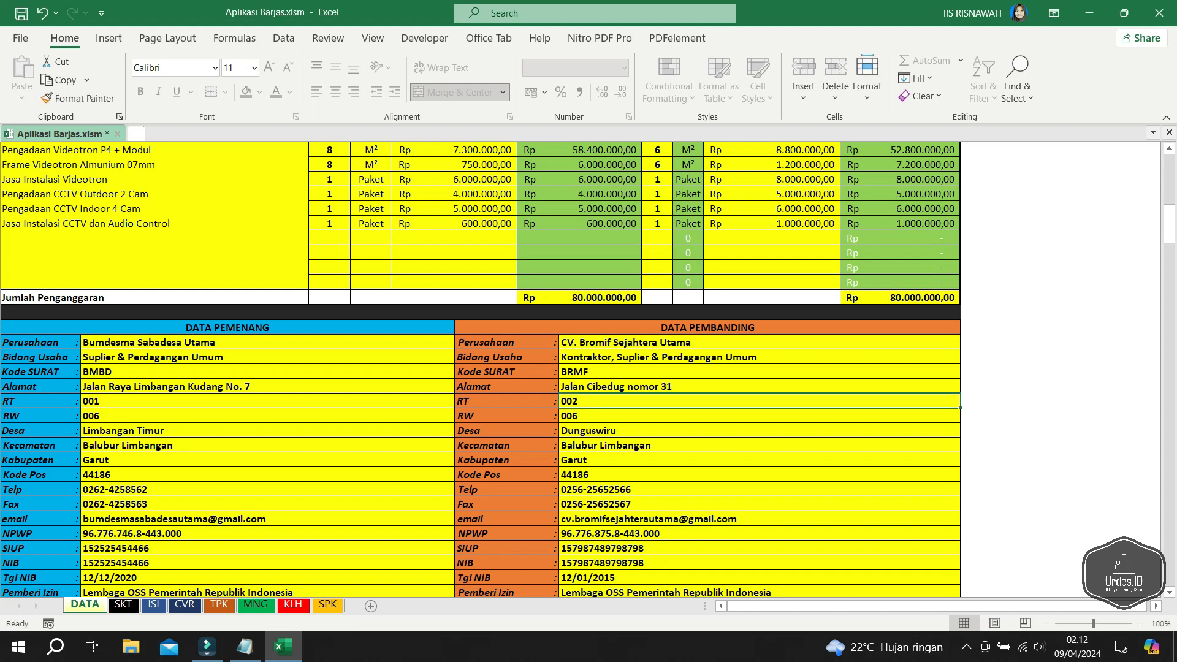
pyautogui.press('Down')
pyautogui.press('Down')
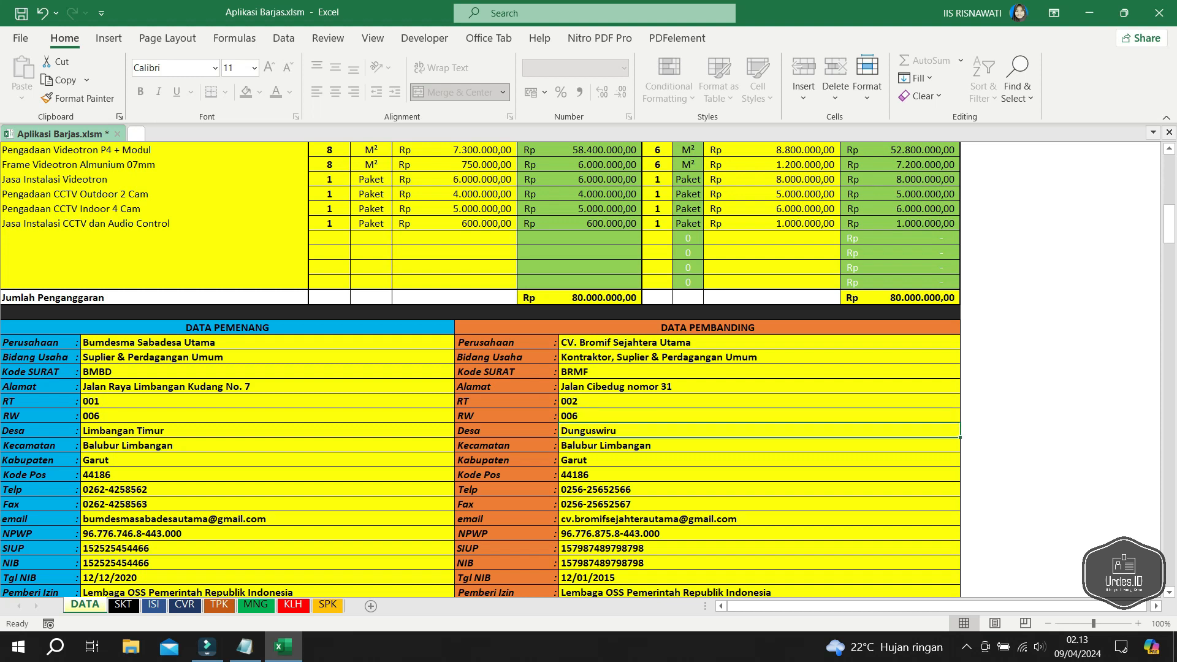
pyautogui.write('Cij')
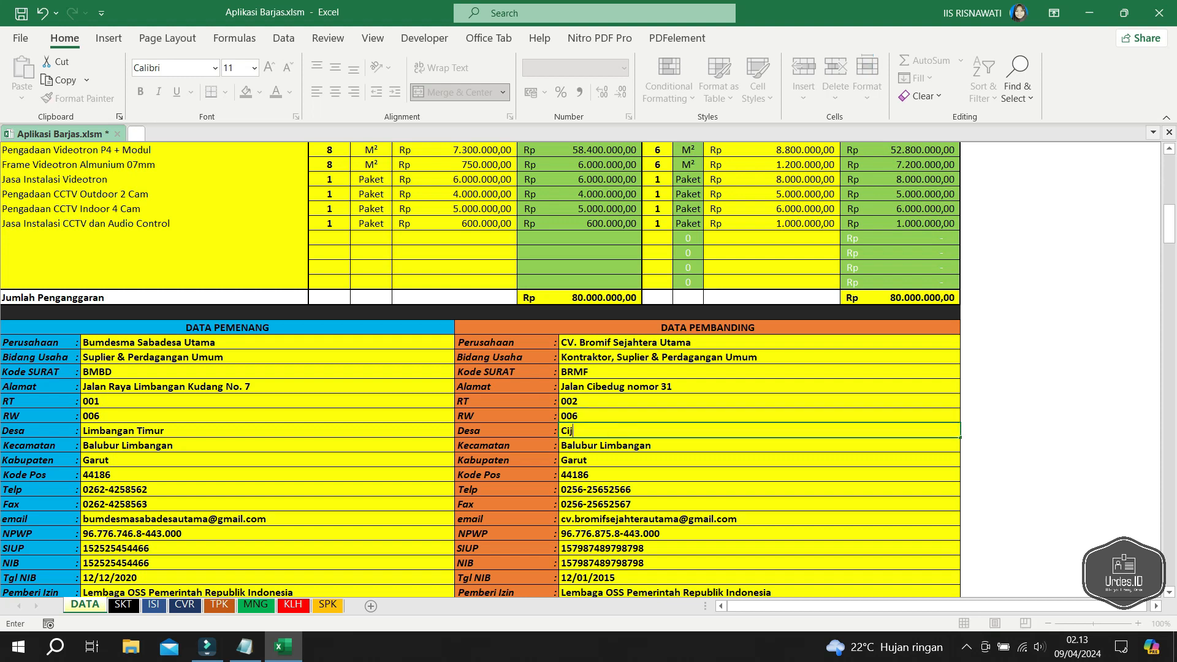
pyautogui.write('olang')
pyautogui.press('Return')
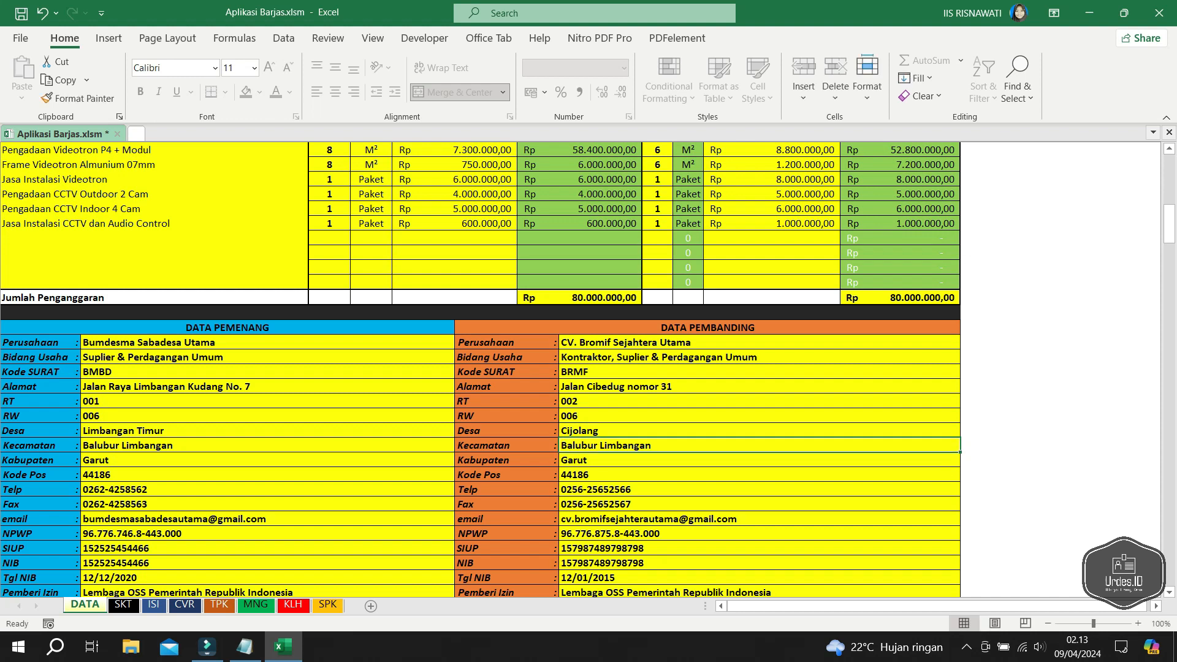
pyautogui.press('Down')
pyautogui.press('Down')
pyautogui.press('Down')
pyautogui.press('Down')
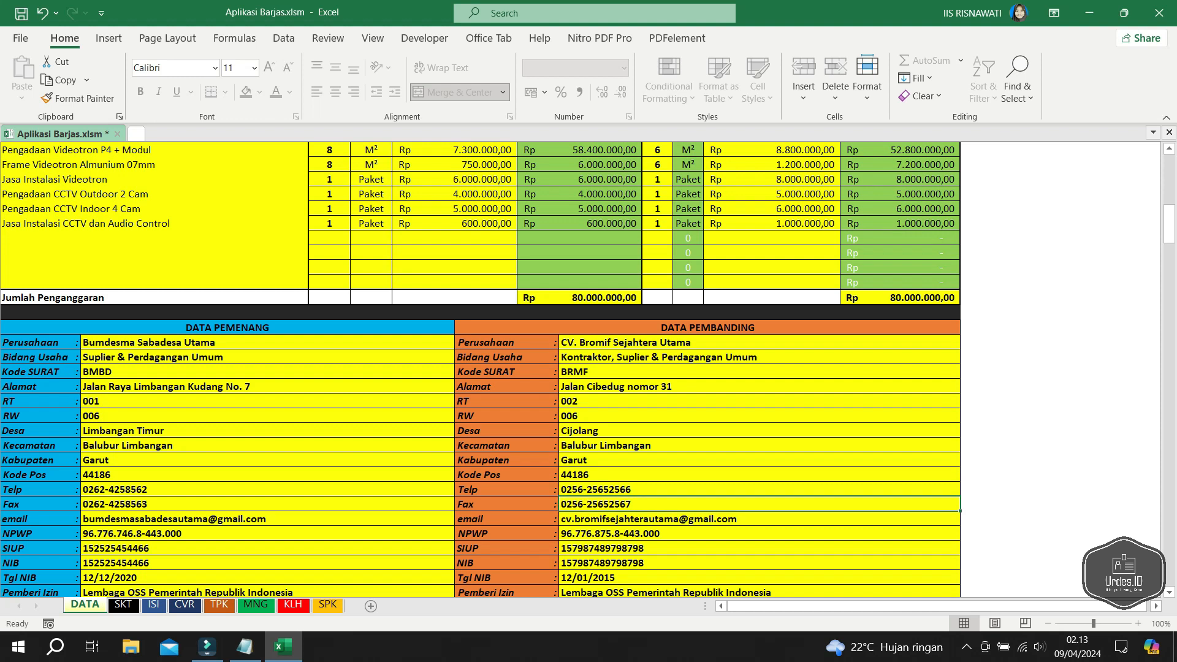
pyautogui.press('Down')
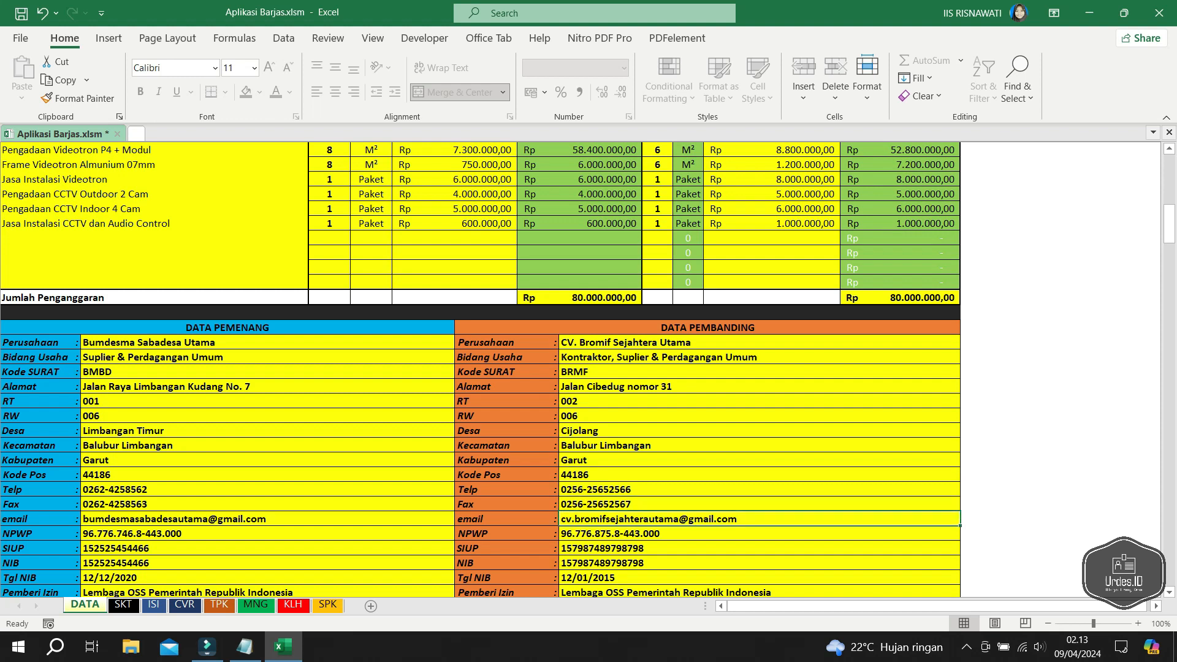
# - Enter the comparison representative's new name and set the job title to Direktur
pyautogui.scroll(-1, 588, 369)
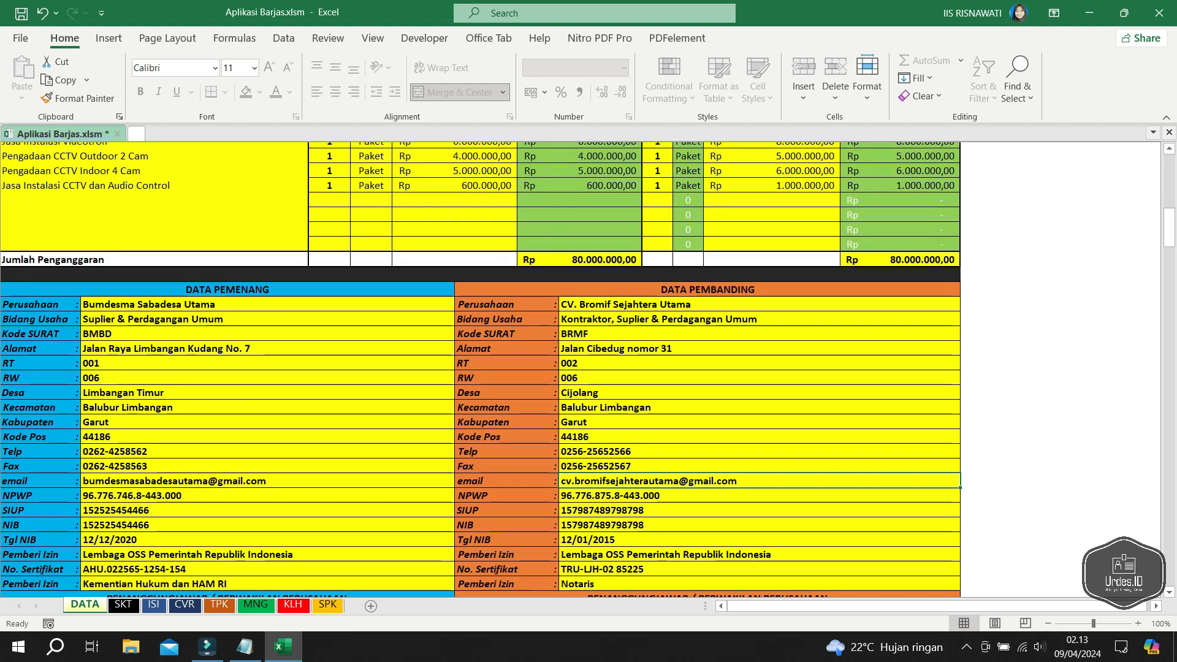
pyautogui.press('Down')
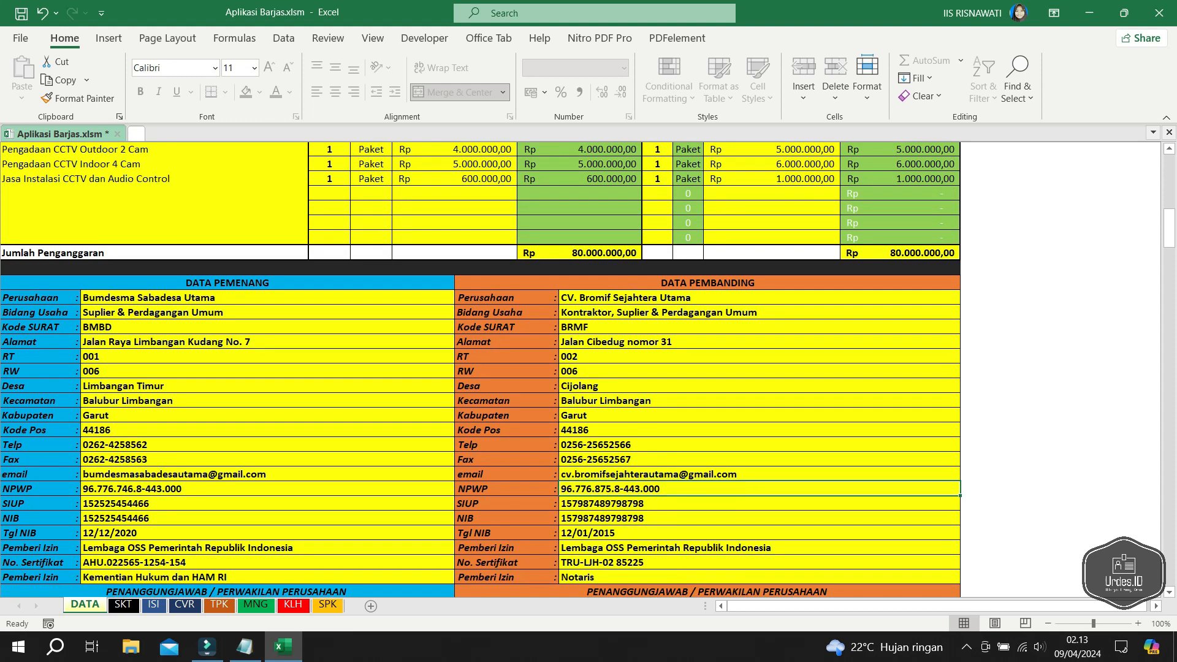
pyautogui.press('Down')
pyautogui.press('Down')
pyautogui.press('Down')
pyautogui.press('Down')
pyautogui.scroll(-1, 588, 369)
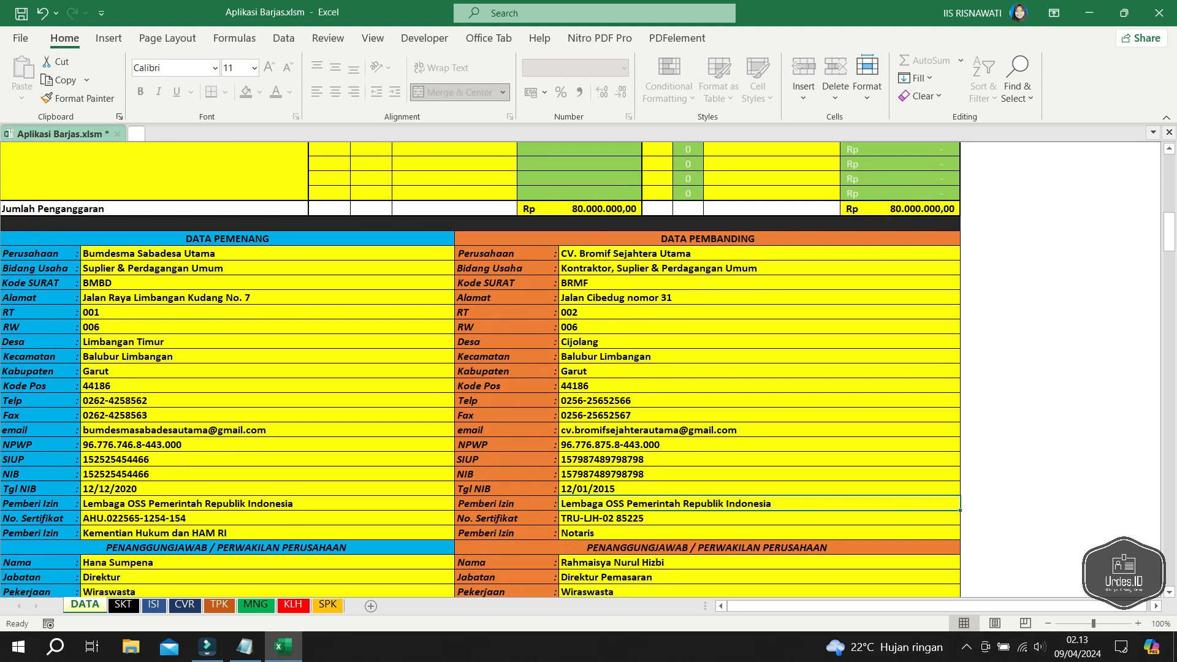
pyautogui.press('Down')
pyautogui.press('Down')
pyautogui.scroll(-3, 587, 370)
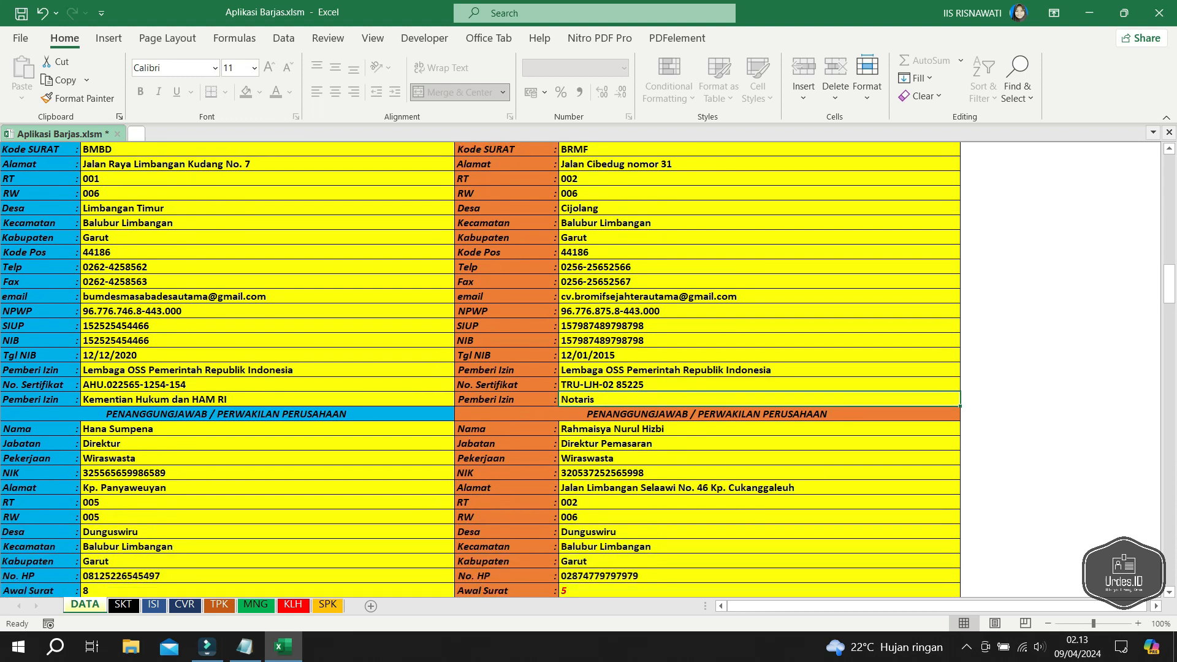
pyautogui.press('Down')
pyautogui.press('Down')
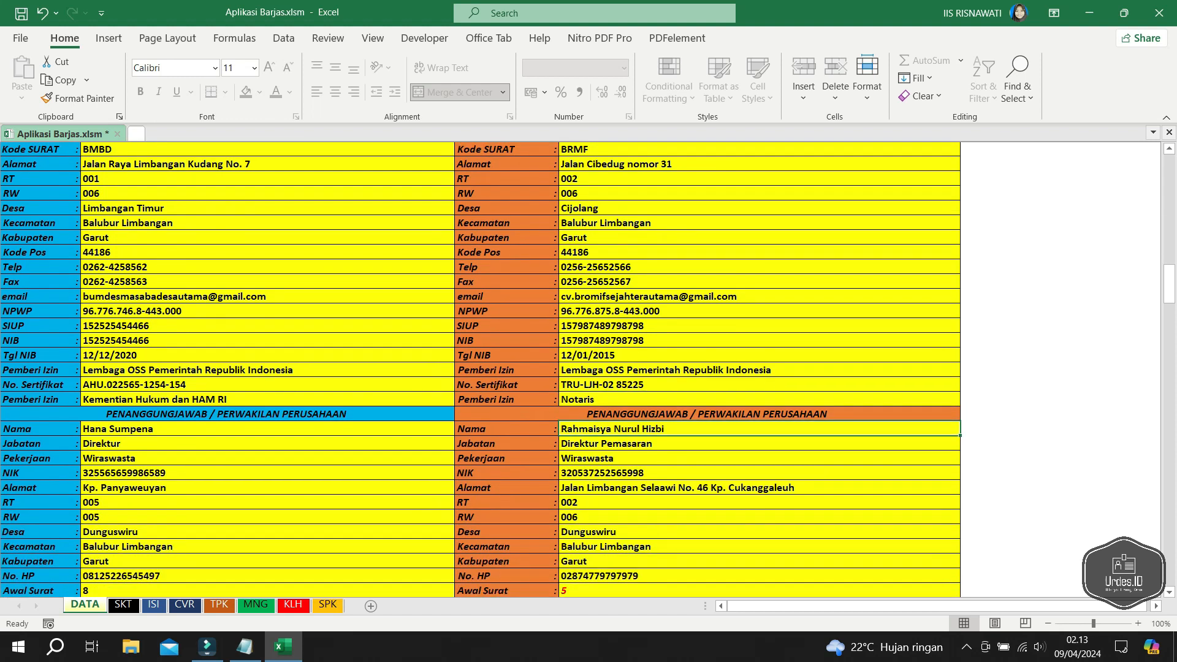
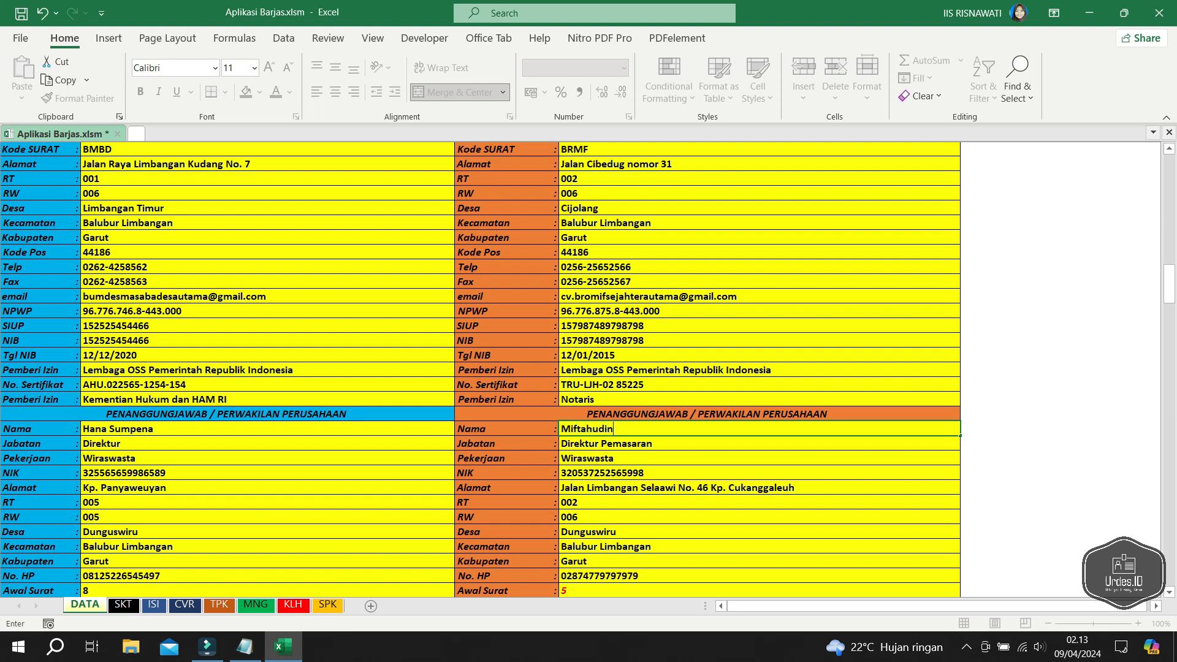
pyautogui.press('Return')
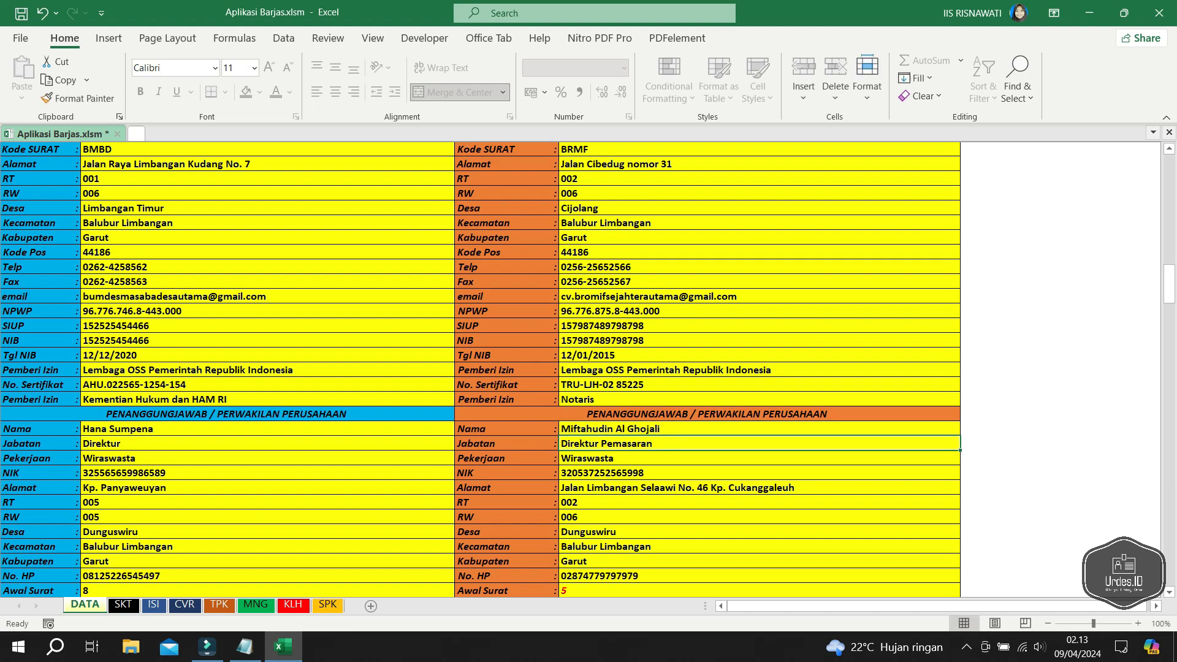
pyautogui.write('Di')
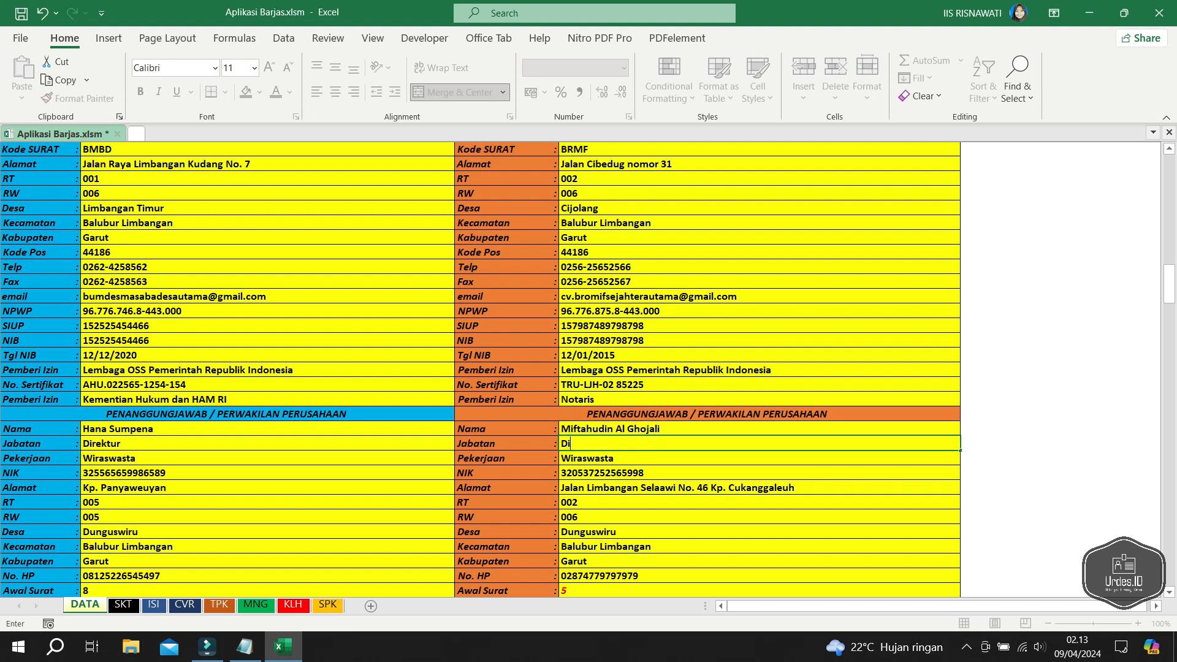
pyautogui.write('rektur')
pyautogui.press('Return')
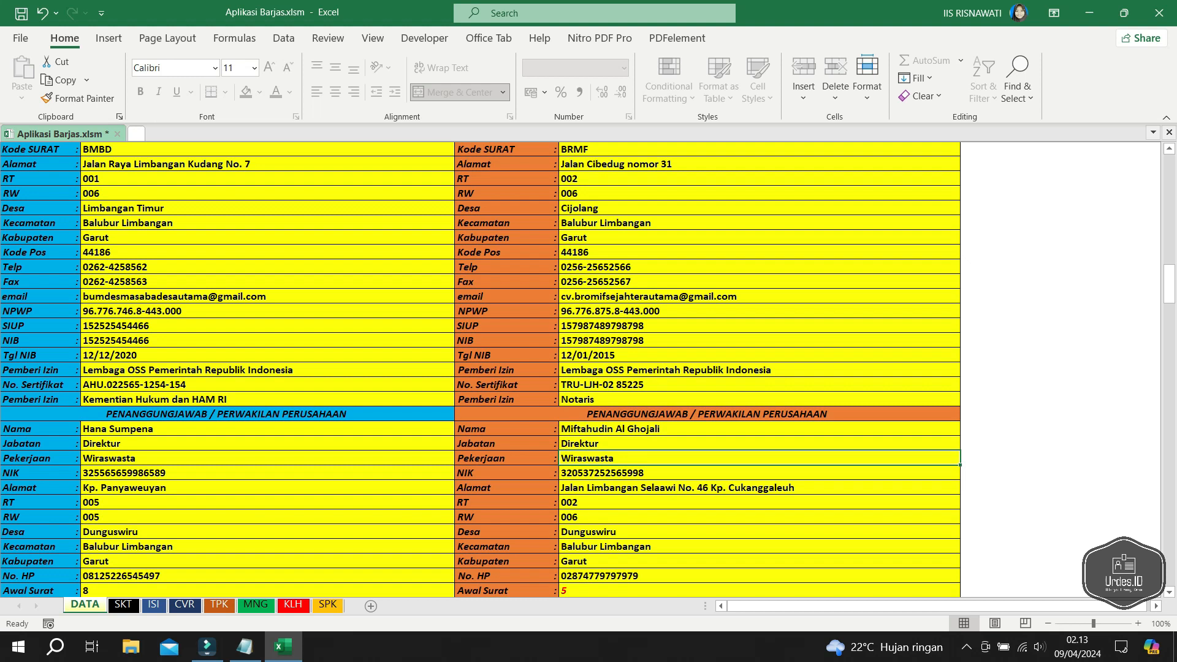
pyautogui.press('Down')
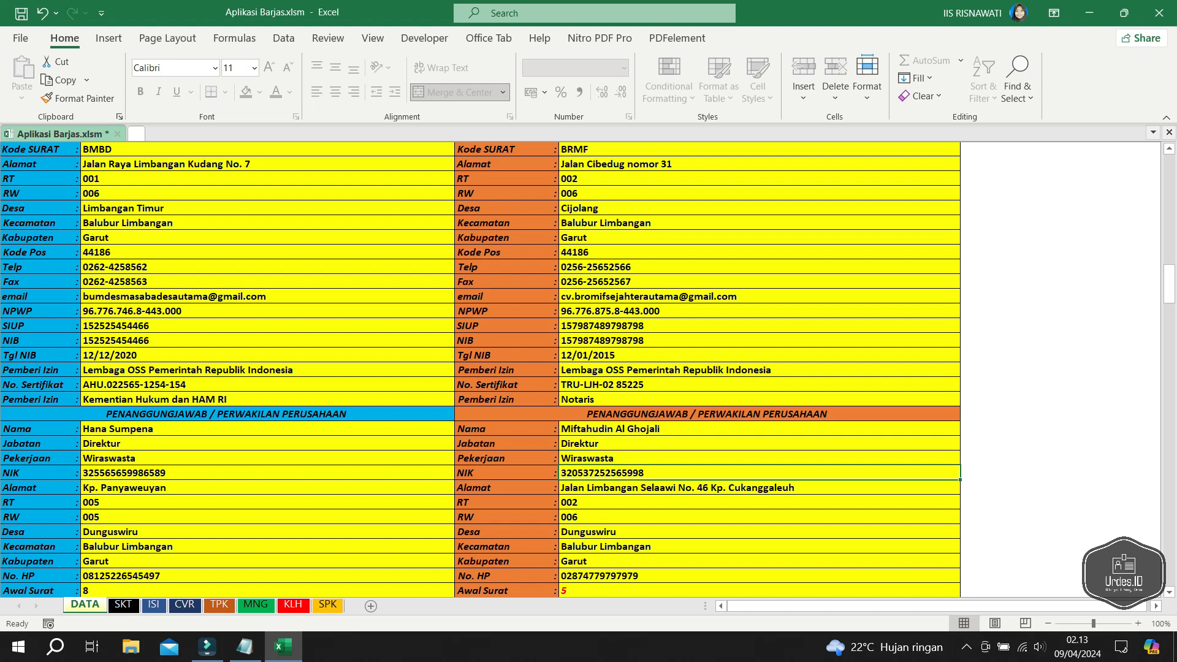
pyautogui.press('Down')
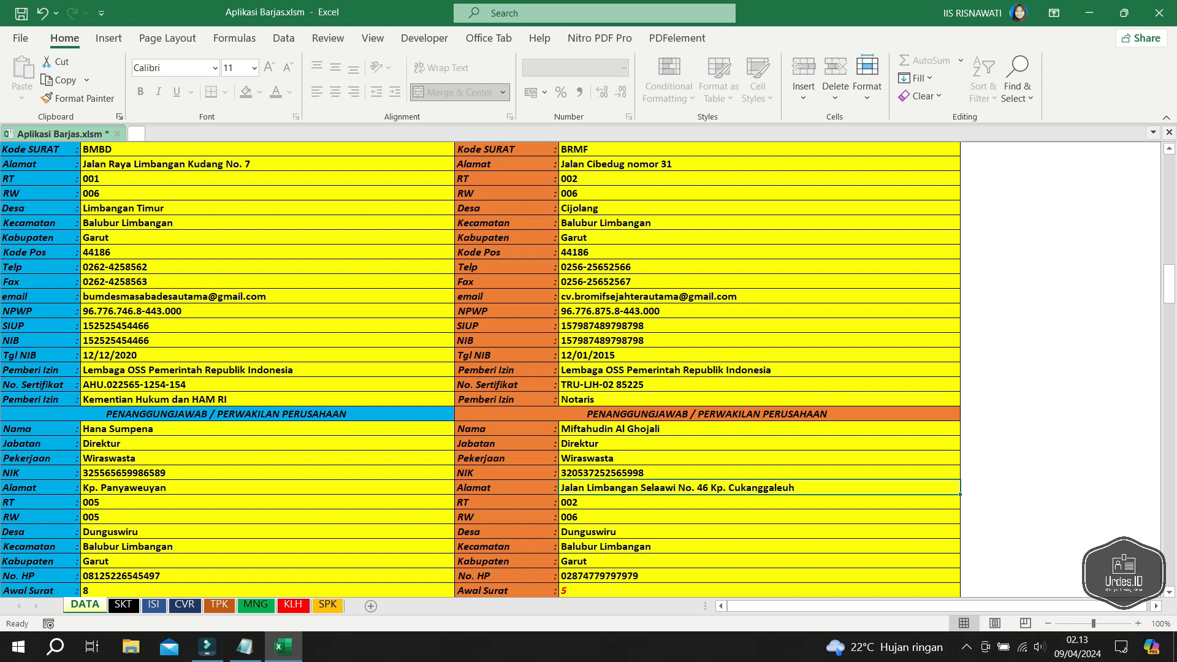
pyautogui.scroll(-1, 588, 370)
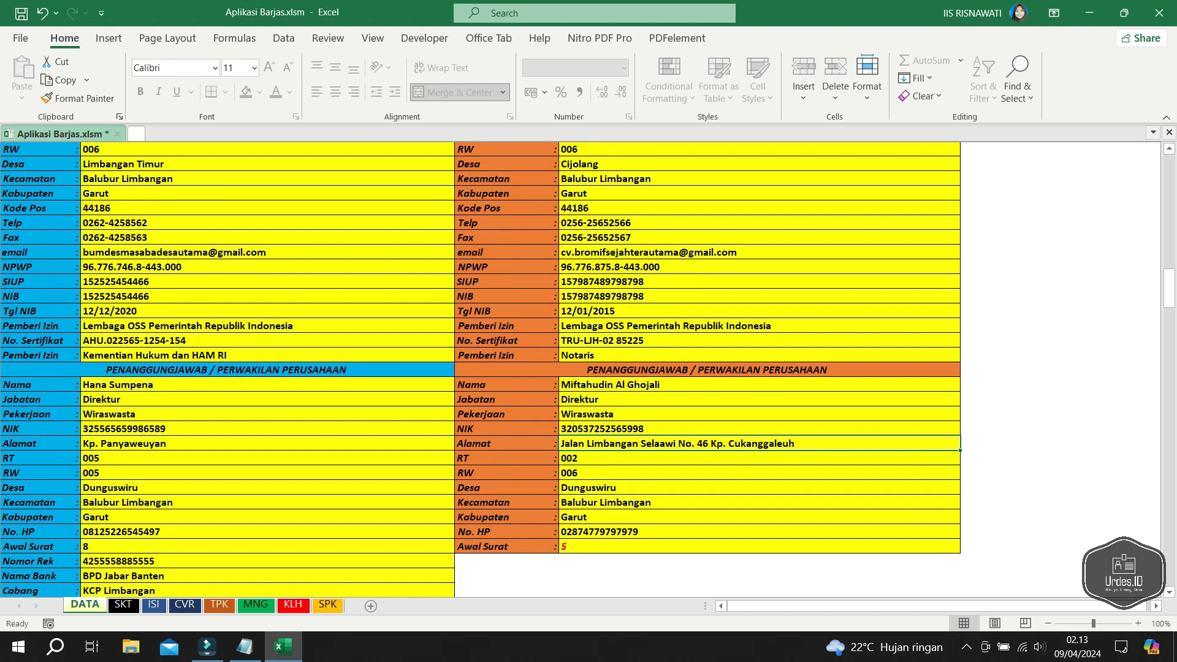
pyautogui.write('Jaka')
pyautogui.press('BackSpace')
pyautogui.press('BackSpace')
pyautogui.write('lan')
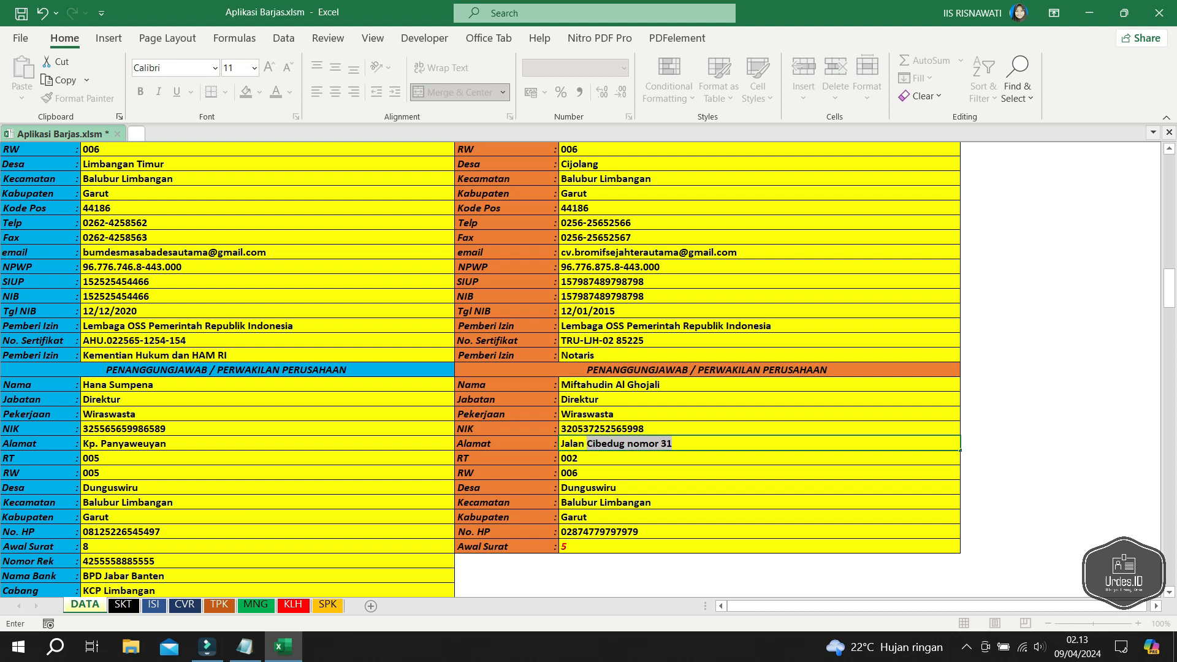
pyautogui.click(667, 444)
pyautogui.doubleClick(666, 444)
pyautogui.write('55')
pyautogui.press('Return')
pyautogui.doubleClick(617, 488)
pyautogui.write('Cijolang')
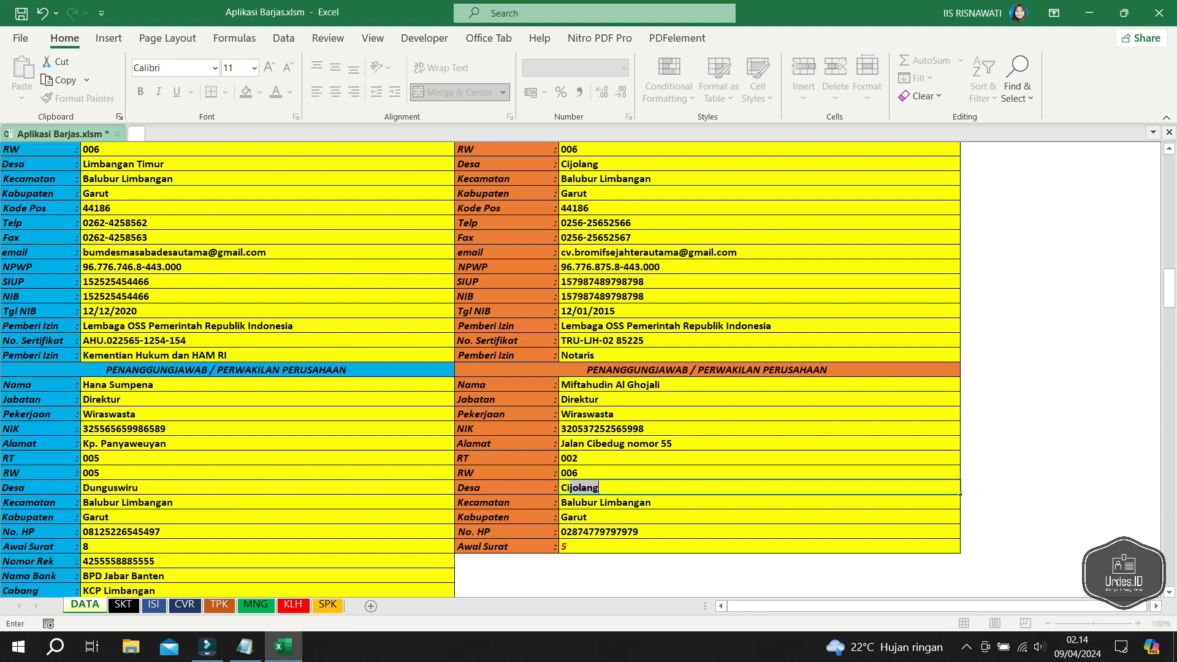
pyautogui.press('Return')
pyautogui.press('Return')
pyautogui.press('Return')
pyautogui.press('Return')
# - Set the Awal Surat value to 15
pyautogui.scroll(-1, 588, 370)
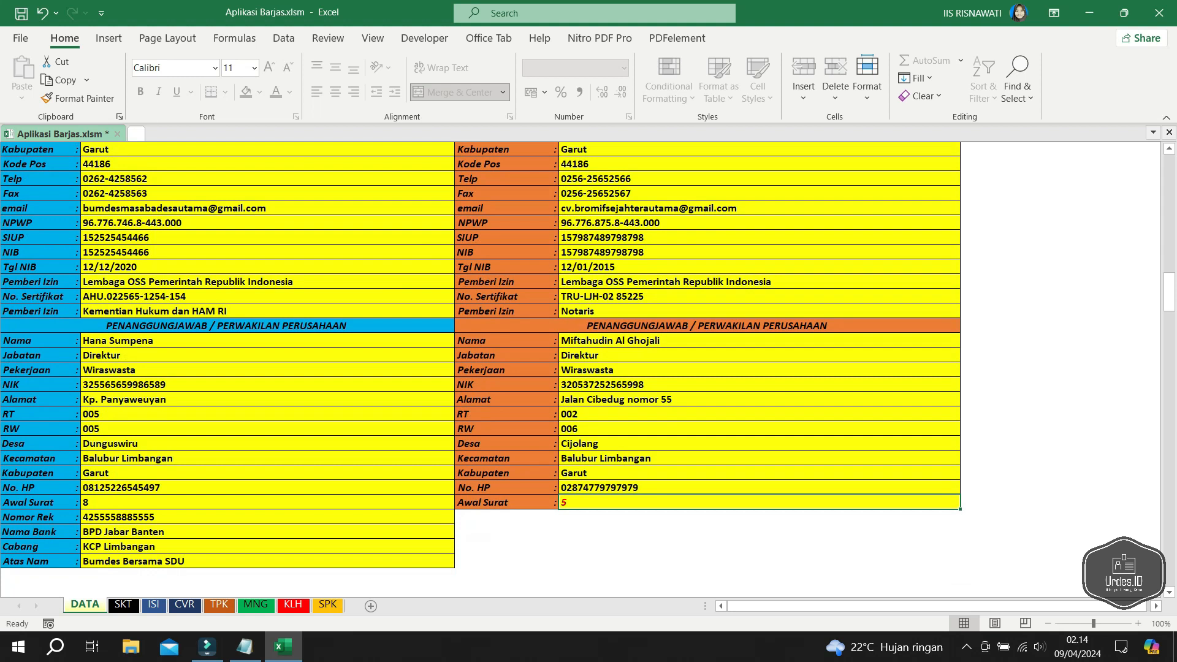
pyautogui.write('15')
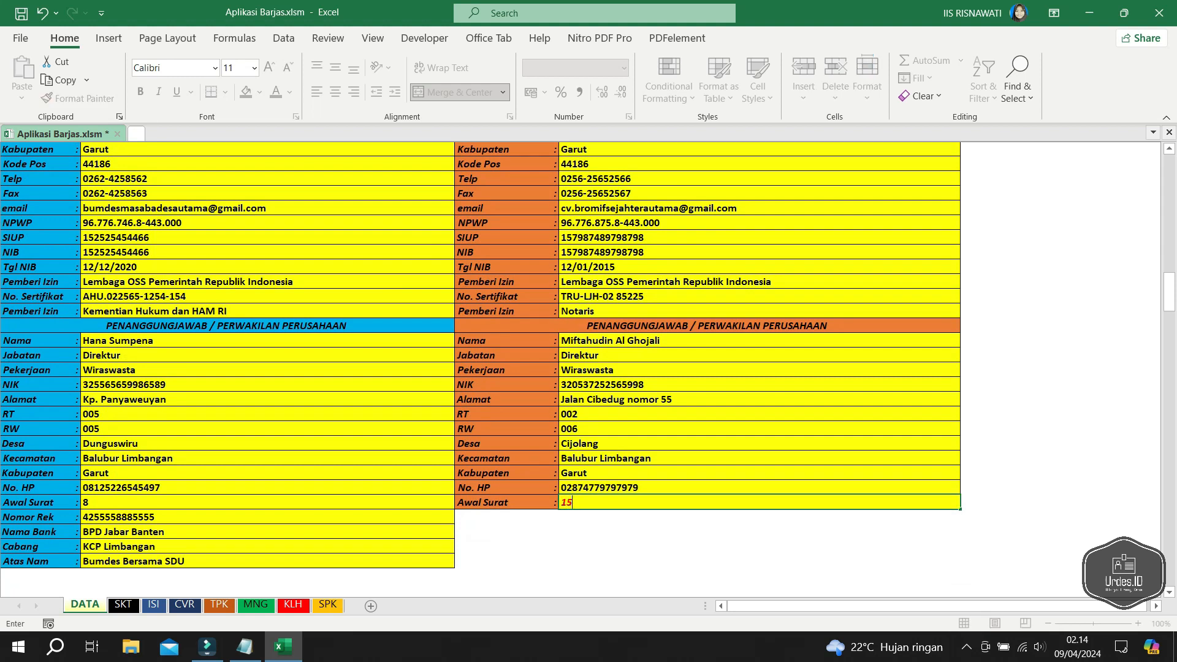
pyautogui.press('Return')
pyautogui.press('Up')
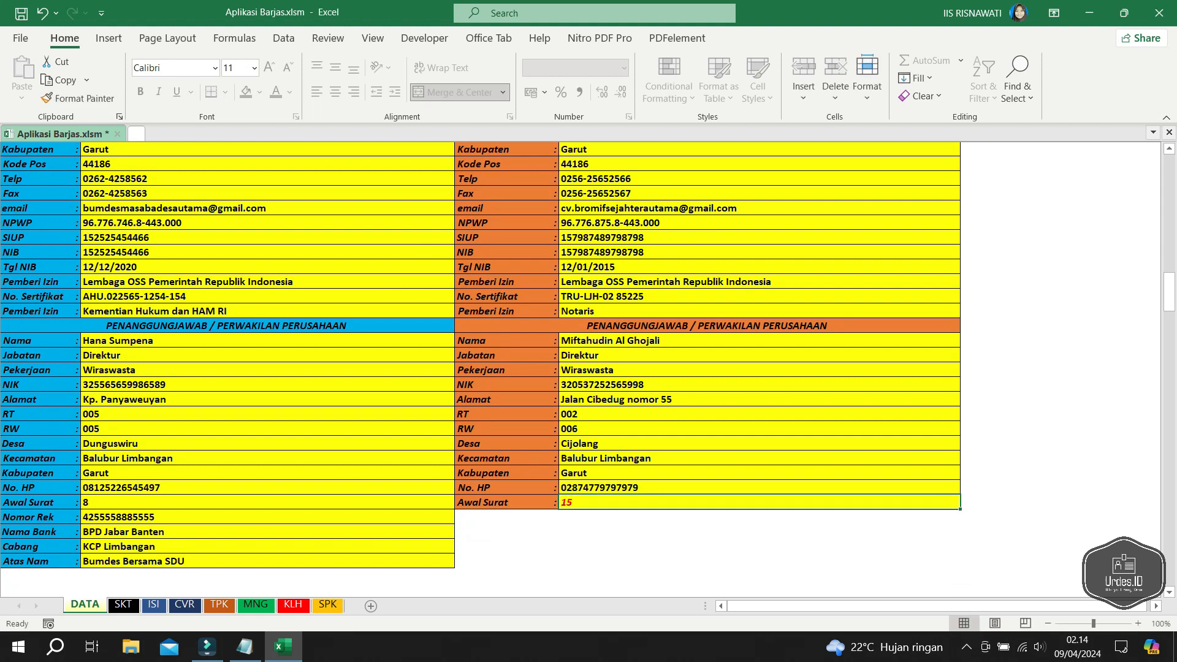
# - Review the winner company's name, business field, Kode SURAT and address fields
pyautogui.scroll(4, 478, 368)
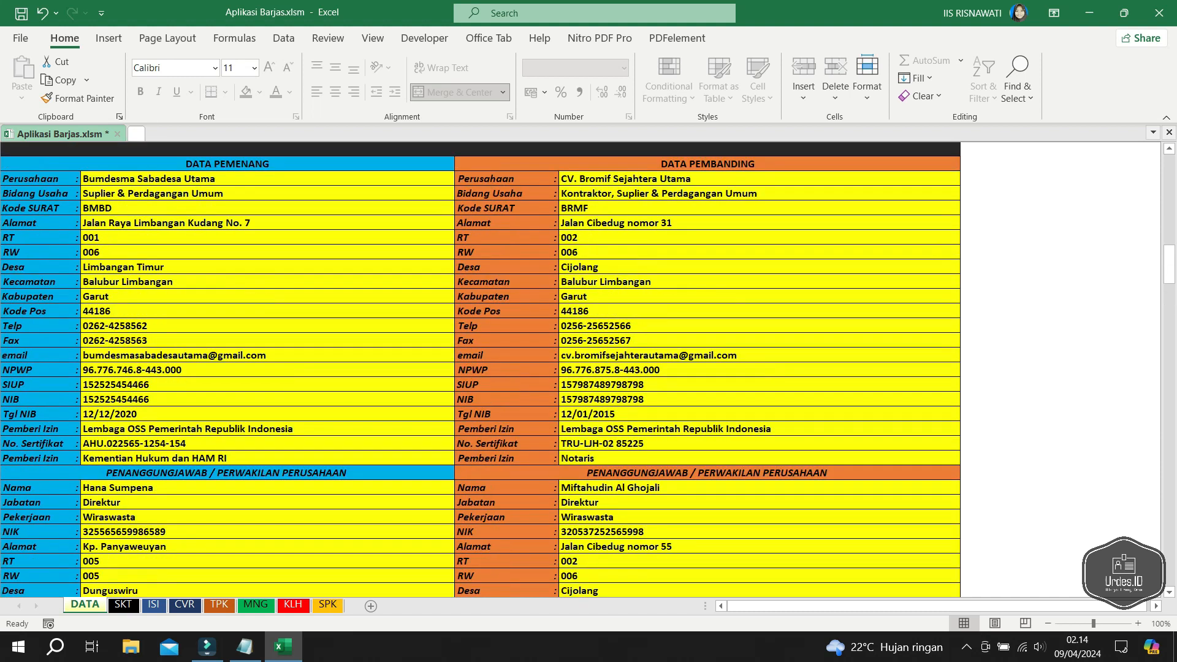
pyautogui.click(268, 224)
pyautogui.scroll(2, 482, 370)
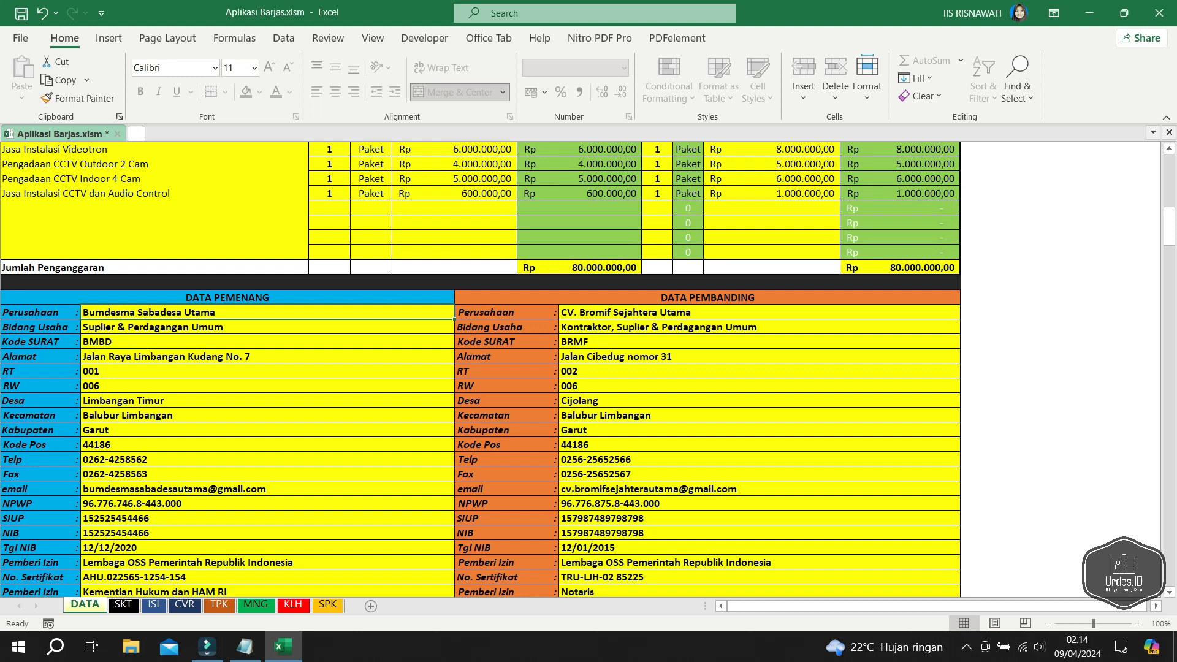
pyautogui.click(267, 327)
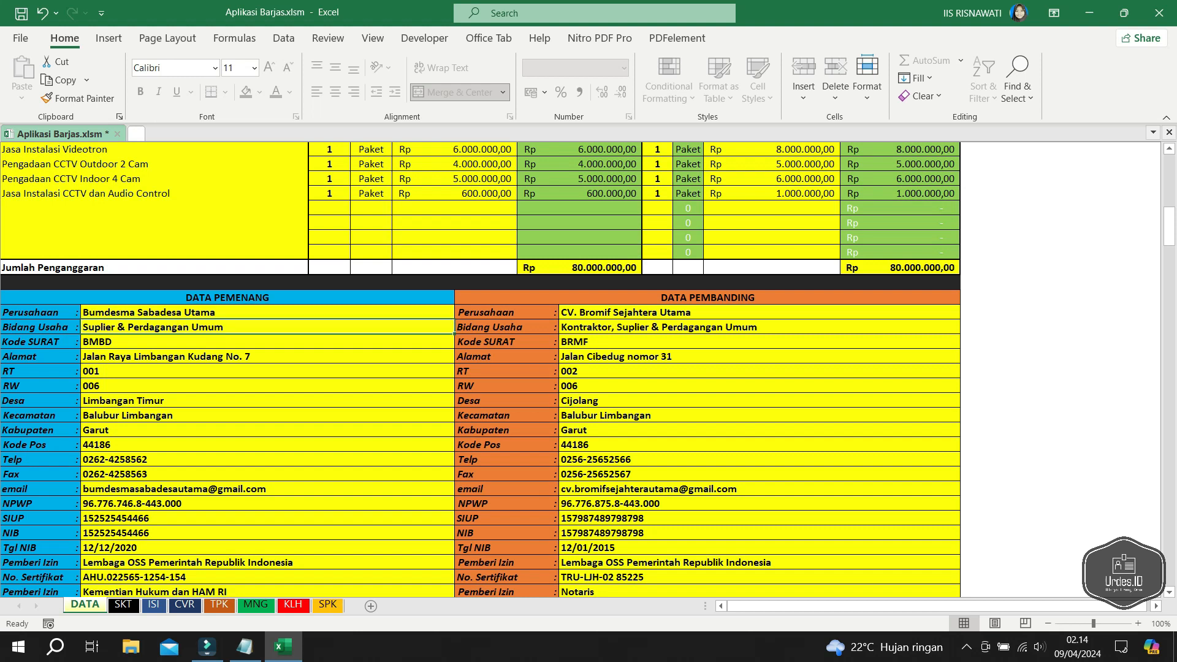
pyautogui.click(267, 341)
pyautogui.click(267, 356)
pyautogui.click(267, 371)
pyautogui.click(268, 400)
pyautogui.scroll(-1, 267, 401)
pyautogui.scroll(-2, 479, 368)
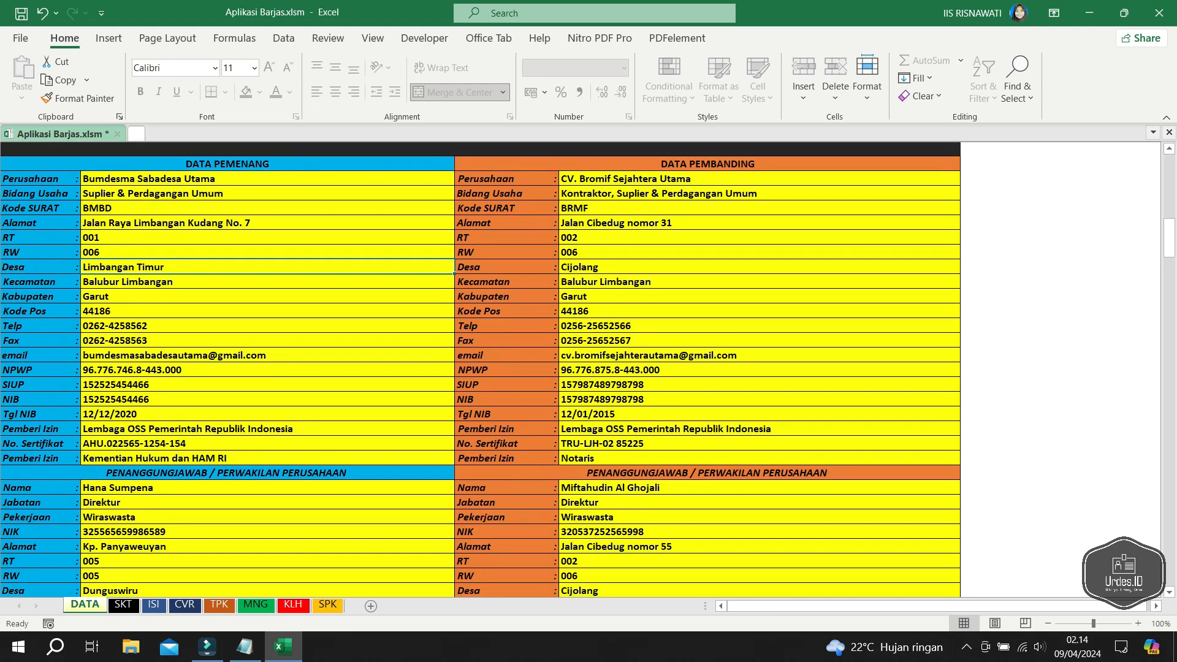
pyautogui.scroll(-2, 480, 369)
# - Set the winner's bank account holder (Atas Nama) to Bumdesma Sabadesa Utama
pyautogui.scroll(-3, 480, 370)
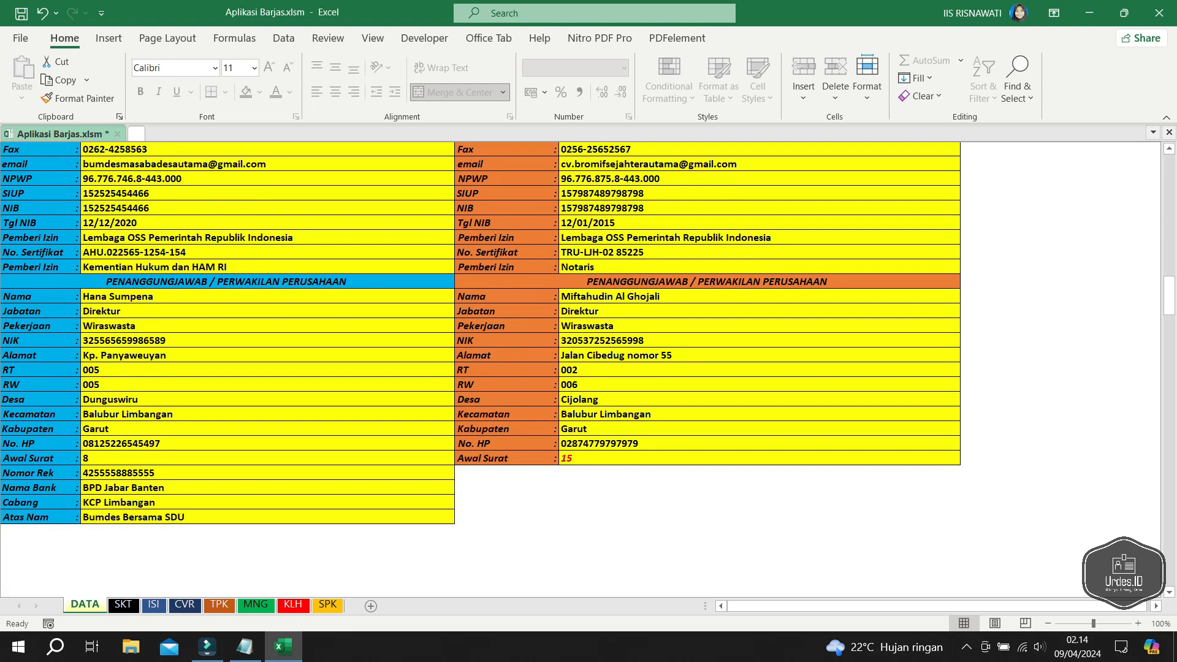
pyautogui.click(267, 473)
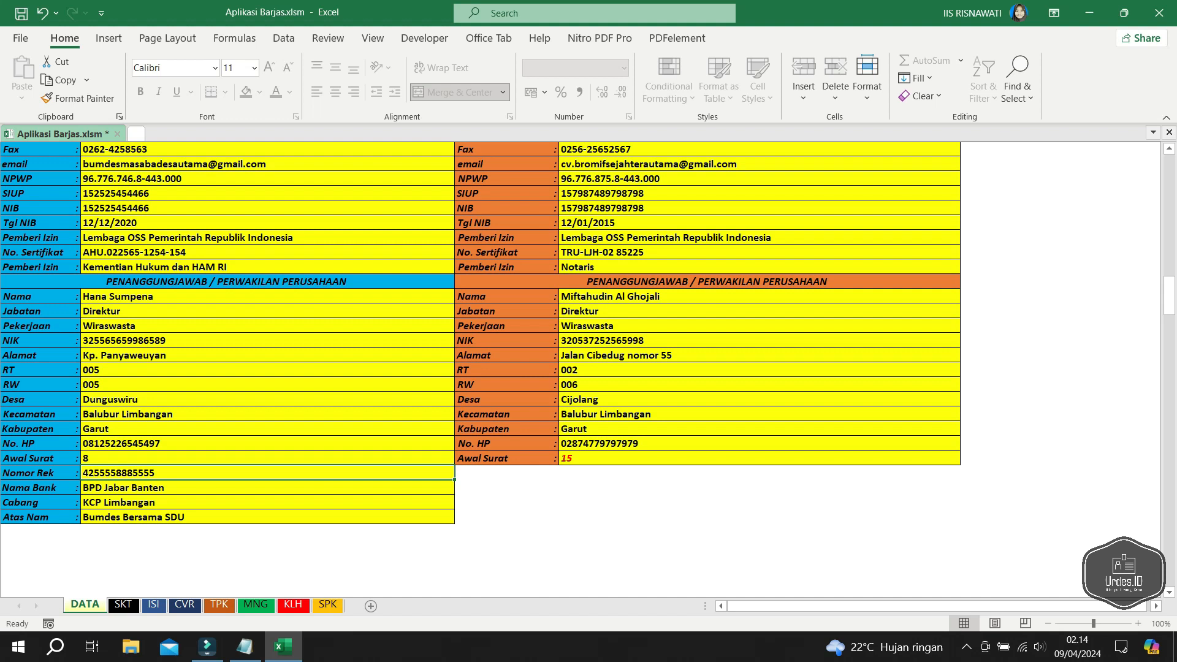
pyautogui.click(267, 488)
pyautogui.click(267, 502)
pyautogui.click(267, 488)
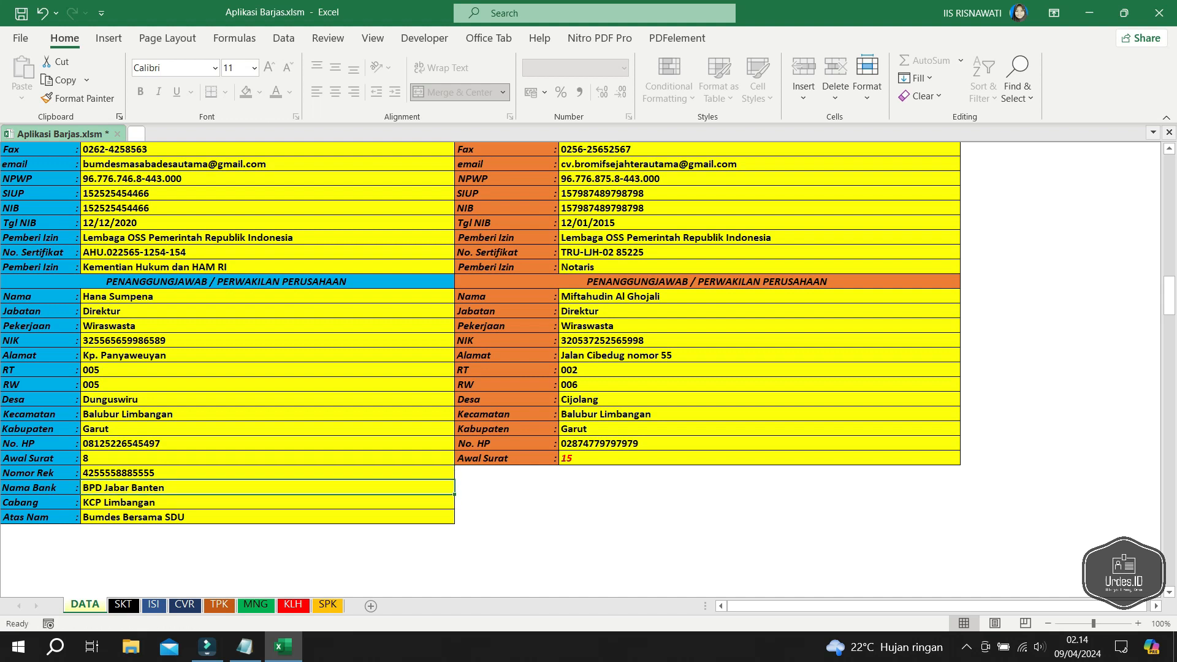
pyautogui.click(267, 503)
pyautogui.click(268, 488)
pyautogui.click(268, 518)
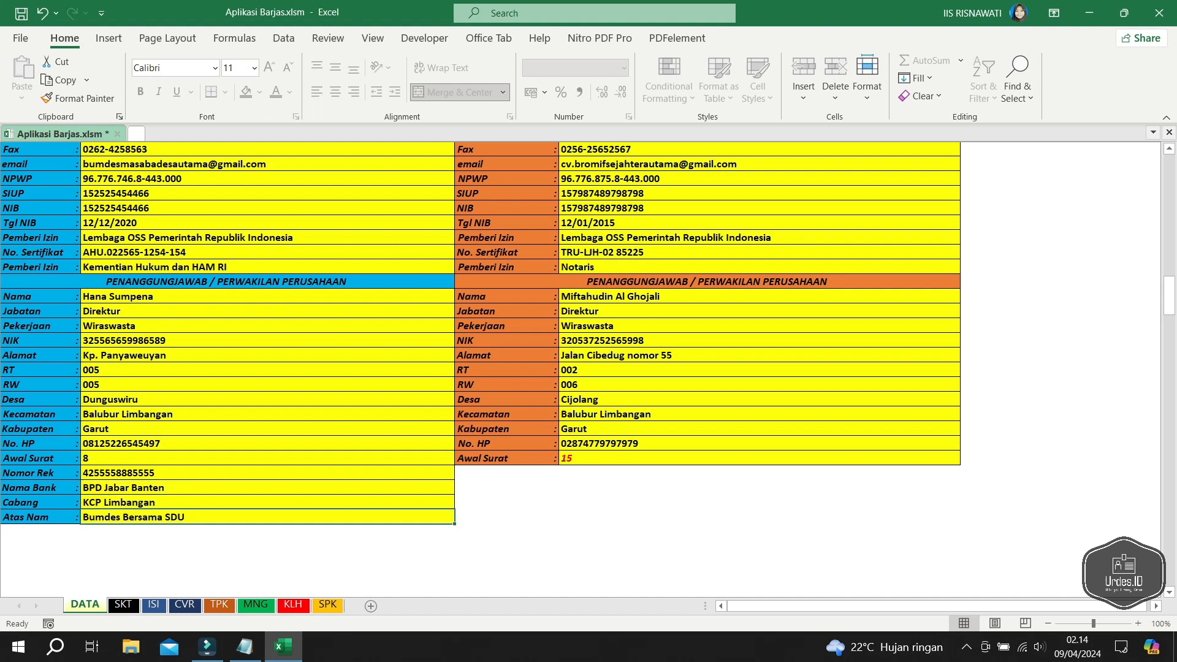
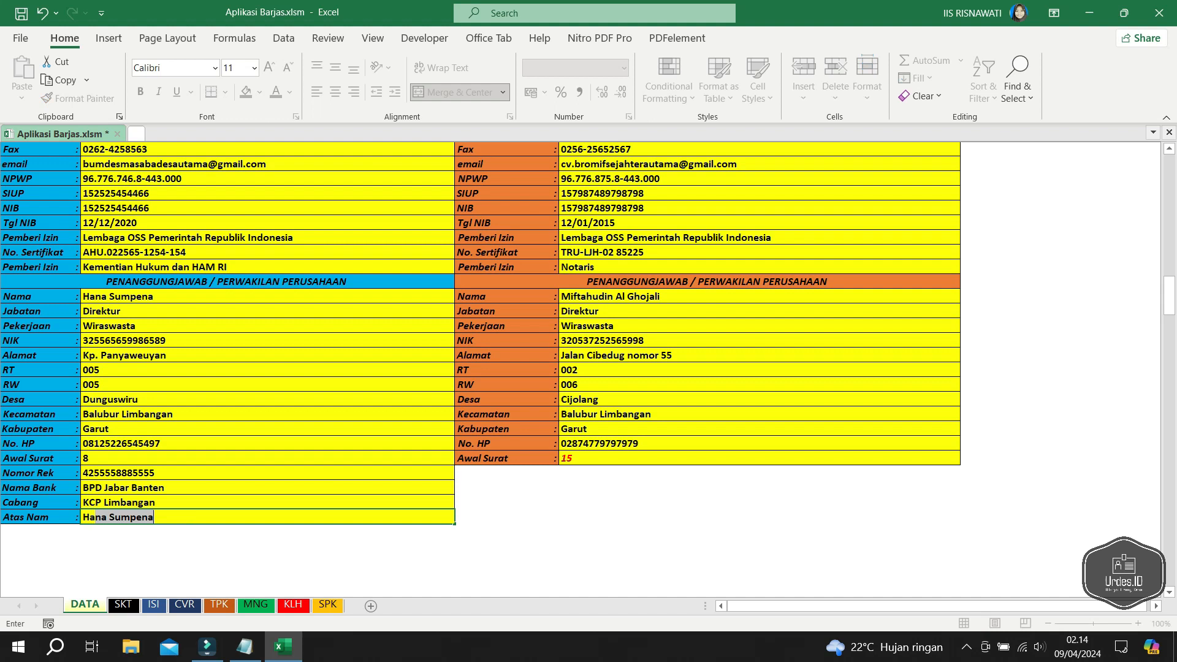
pyautogui.press('Return')
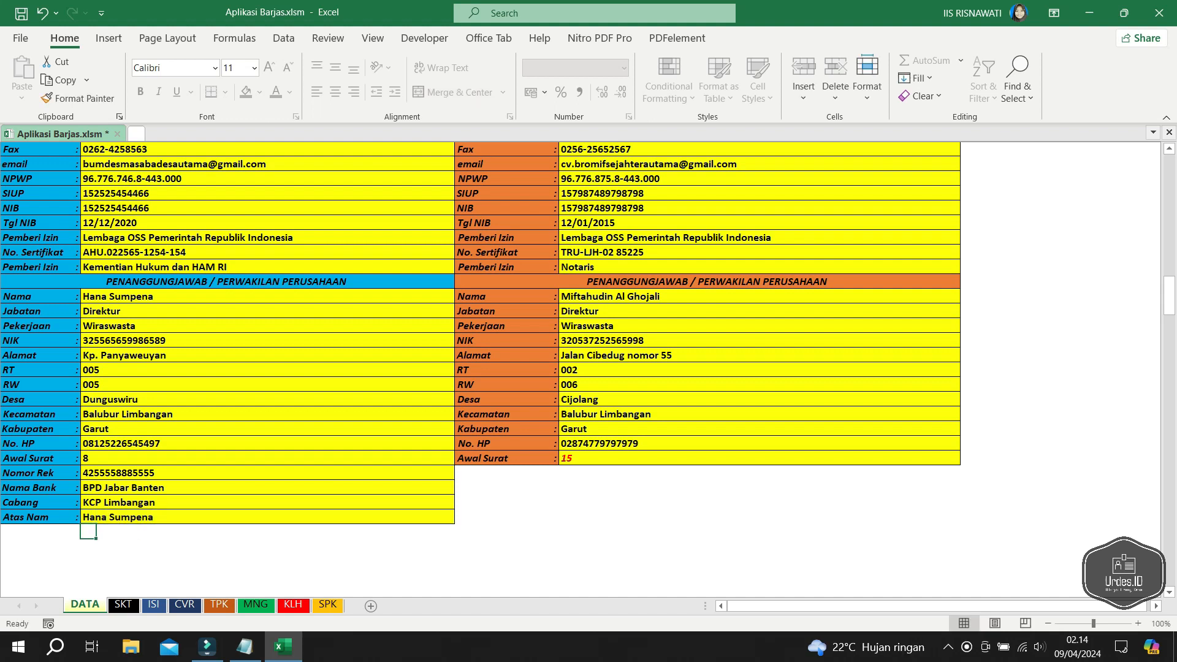
pyautogui.click(267, 518)
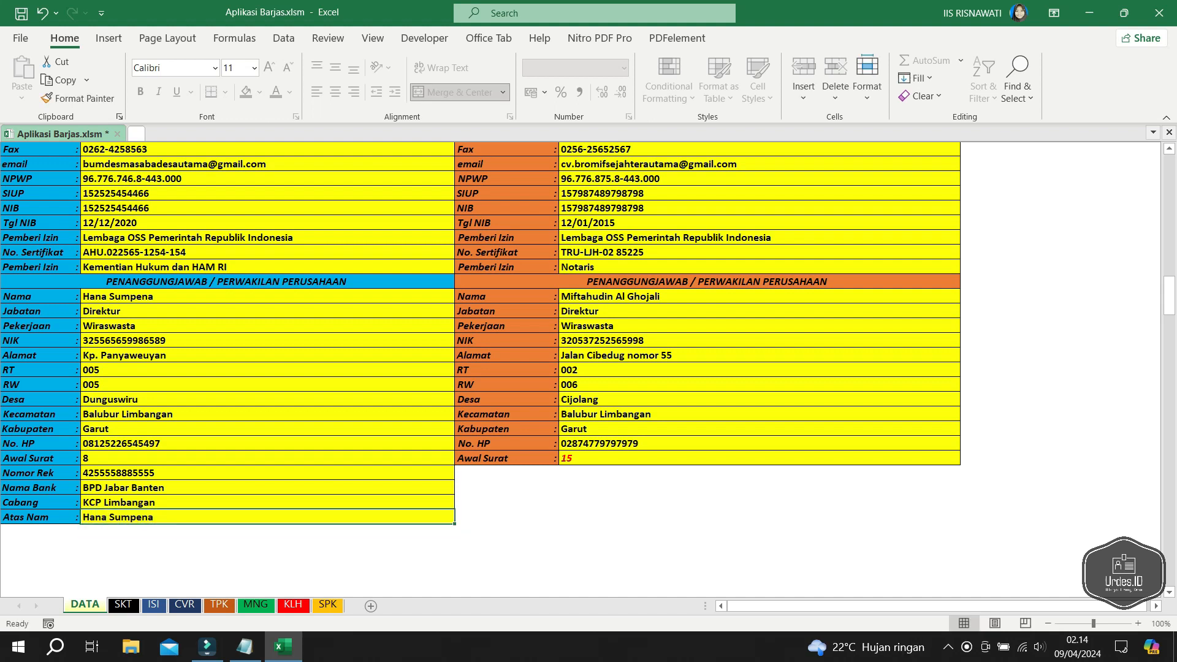
pyautogui.write('Bumd')
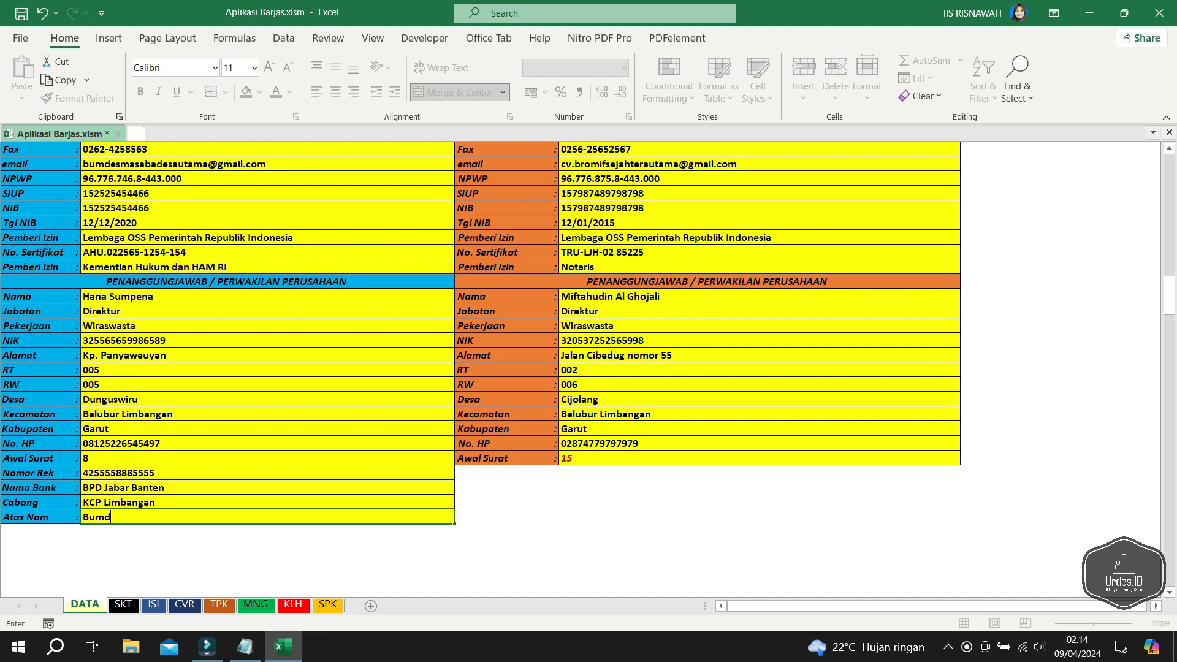
pyautogui.write('esma')
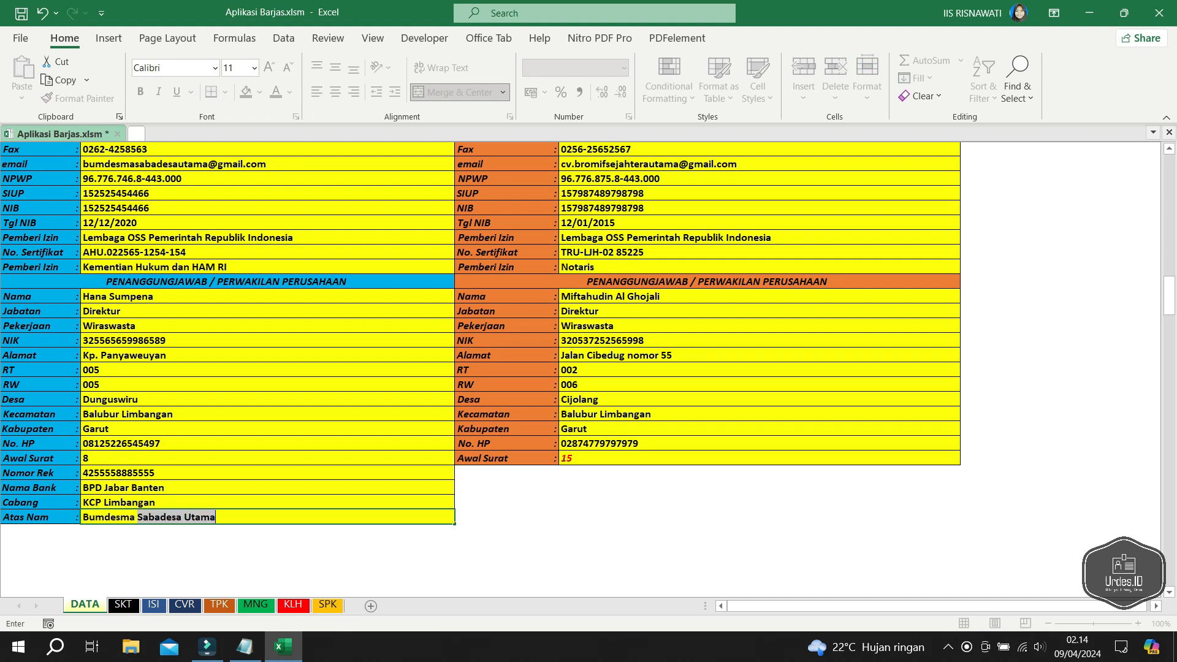
pyautogui.press('Return')
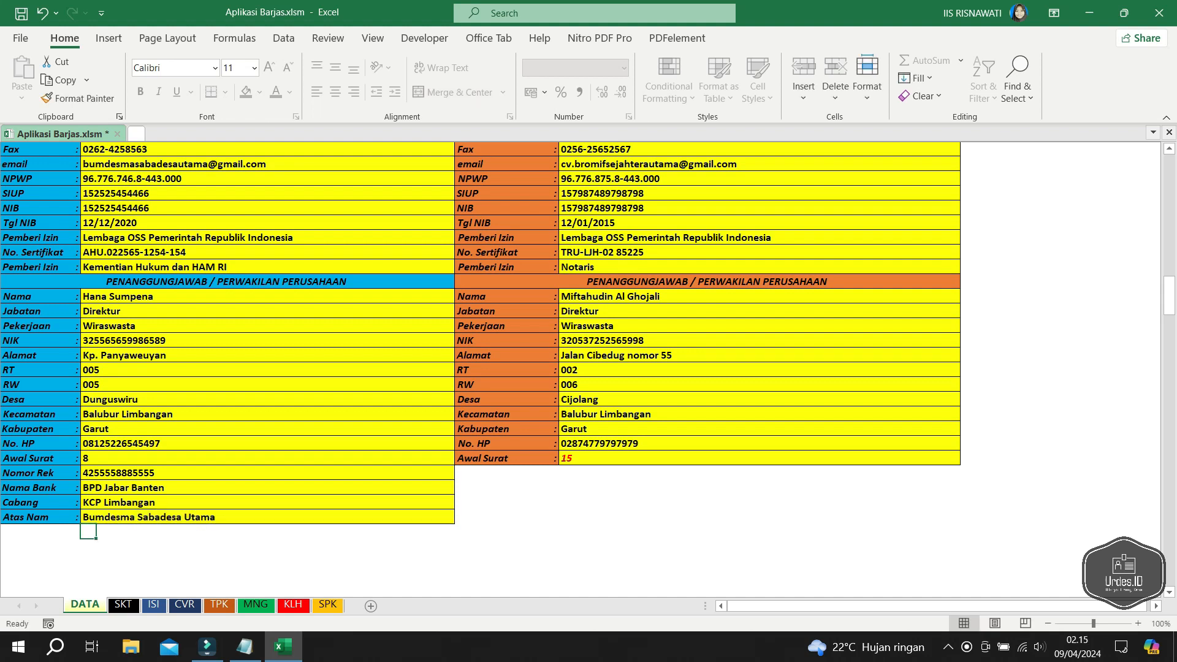
# - Scroll through the DATA sheet's winner and comparison company records, then go to the SKT sheet
pyautogui.scroll(2, 588, 370)
pyautogui.scroll(5, 587, 370)
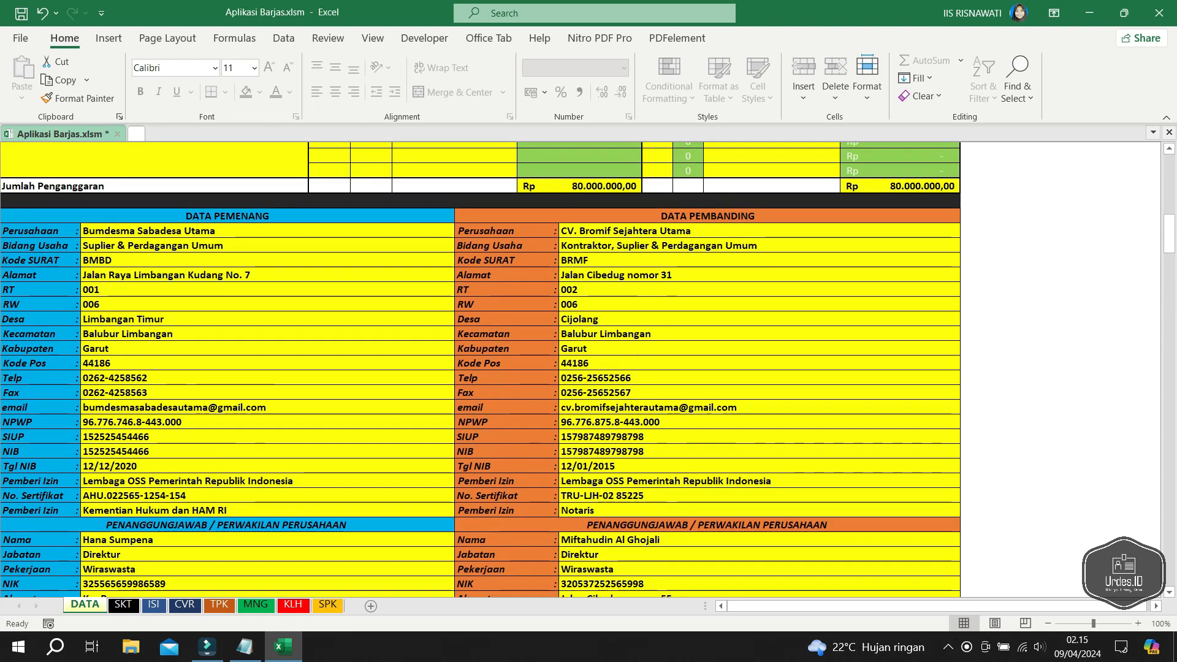
pyautogui.scroll(3, 588, 370)
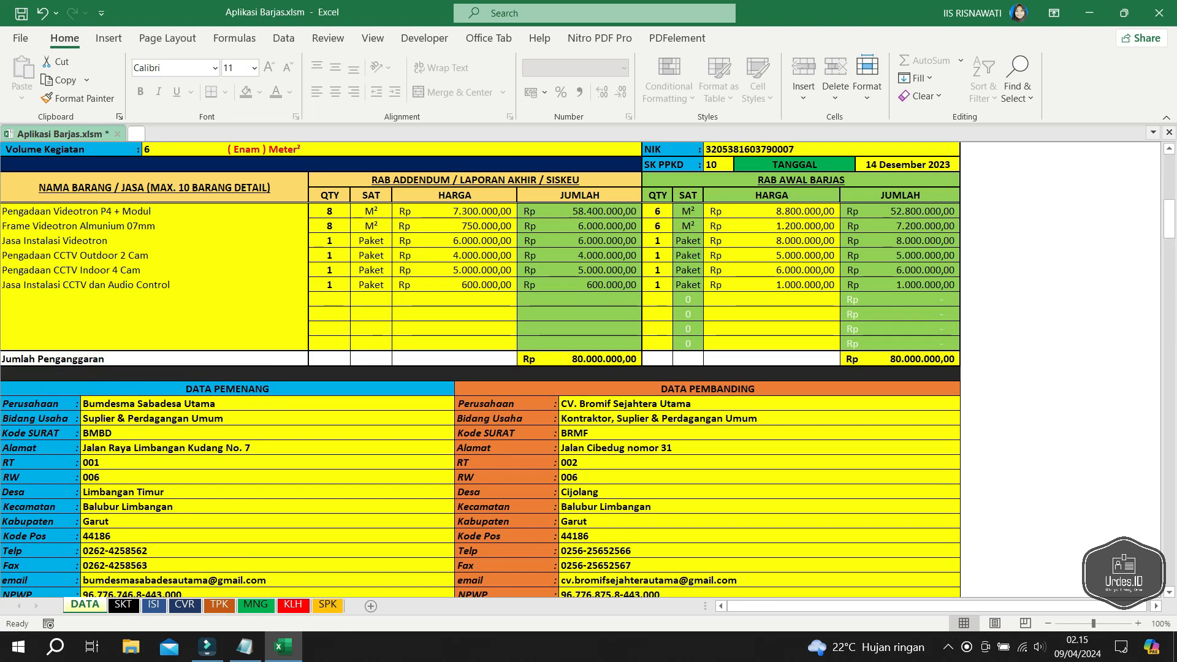
pyautogui.scroll(13, 588, 369)
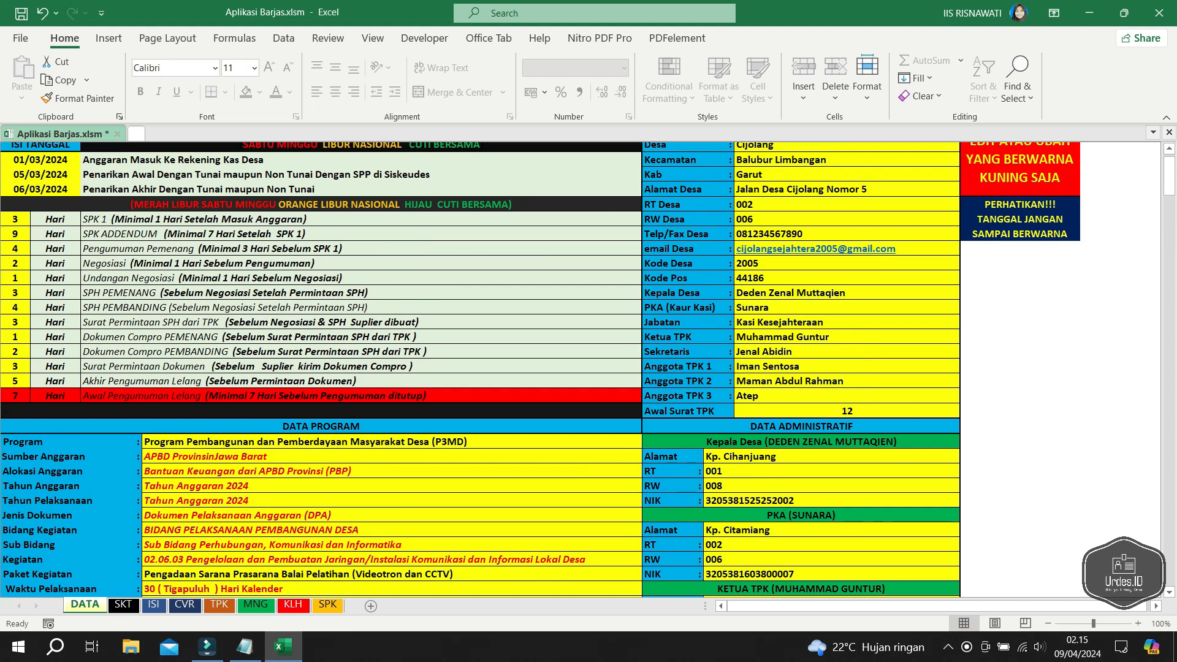
pyautogui.scroll(-2, 587, 369)
pyautogui.scroll(-5, 587, 369)
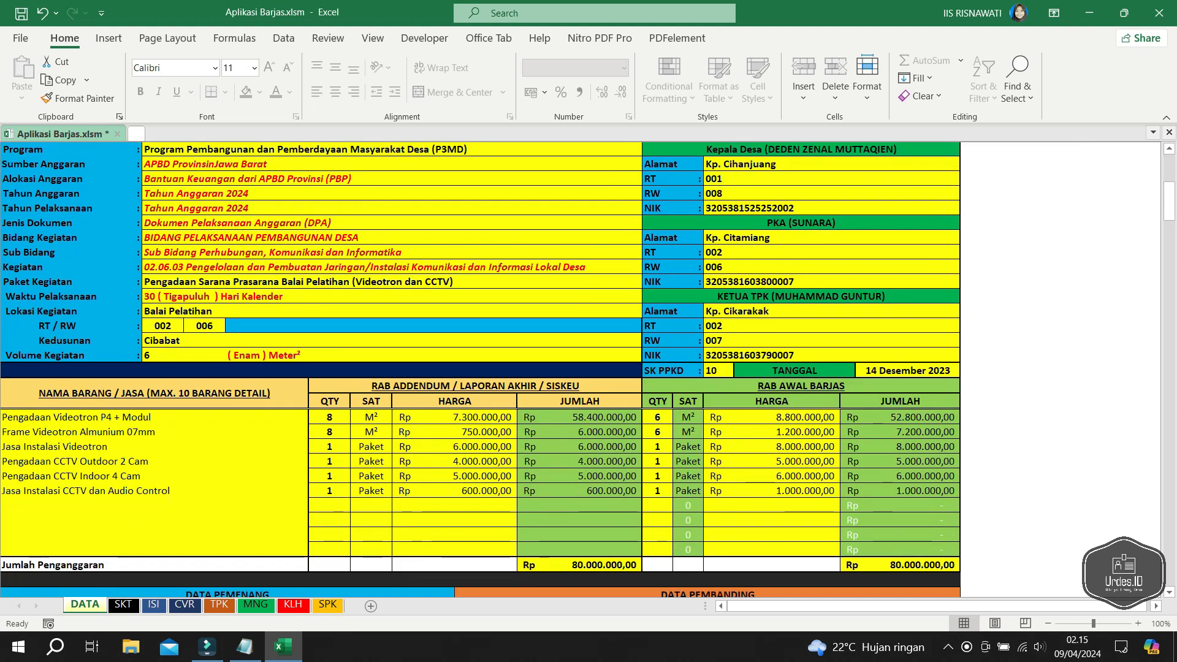
pyautogui.scroll(-5, 587, 369)
pyautogui.scroll(-1, 587, 370)
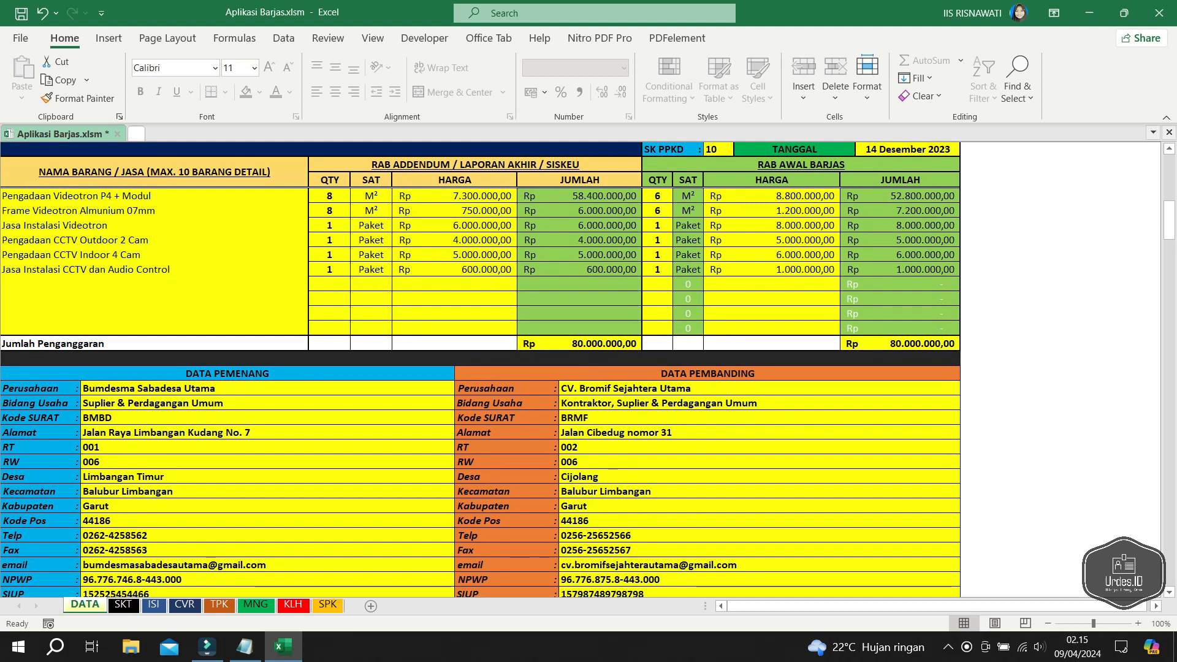
pyautogui.scroll(-4, 588, 370)
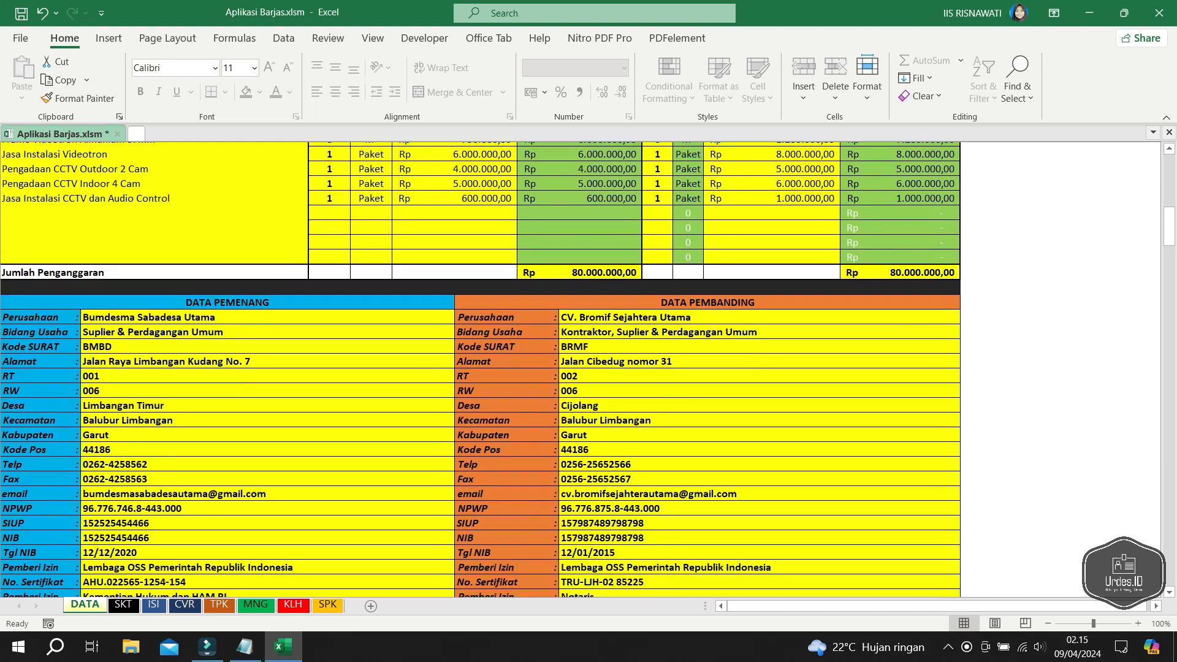
pyautogui.scroll(-4, 588, 369)
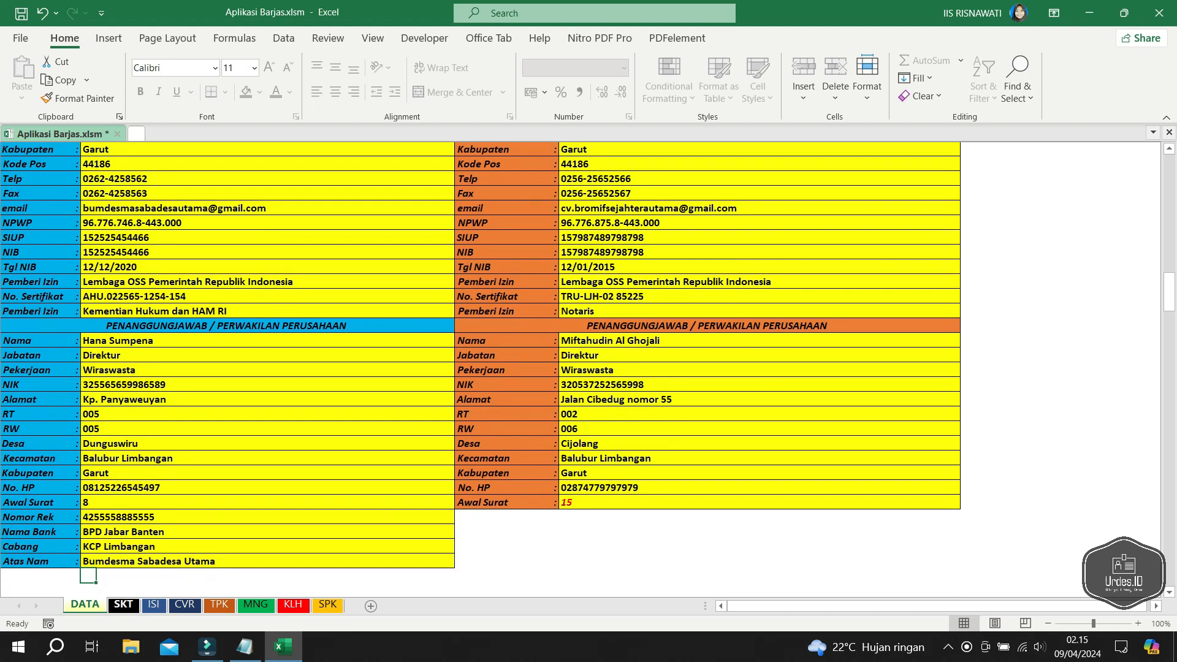
pyautogui.click(123, 605)
# - Print the SKT cover sheet from the top to the Wondershare PDFelement printer
pyautogui.scroll(8, 276, 374)
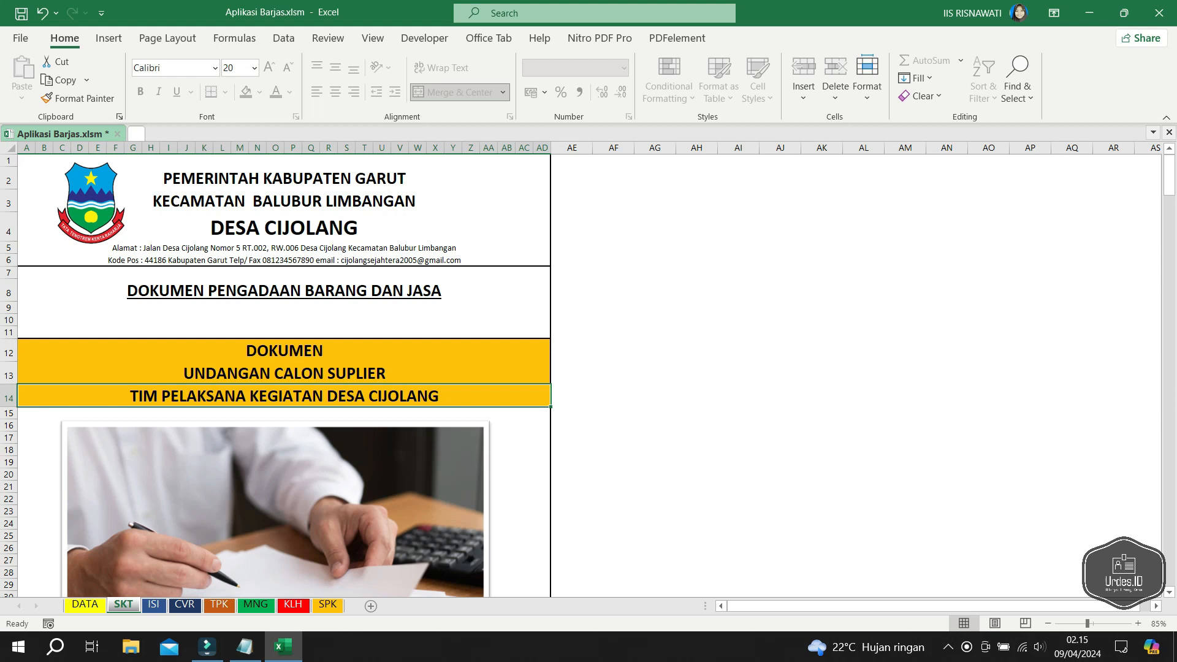
pyautogui.hotkey('ctrl', 'p')
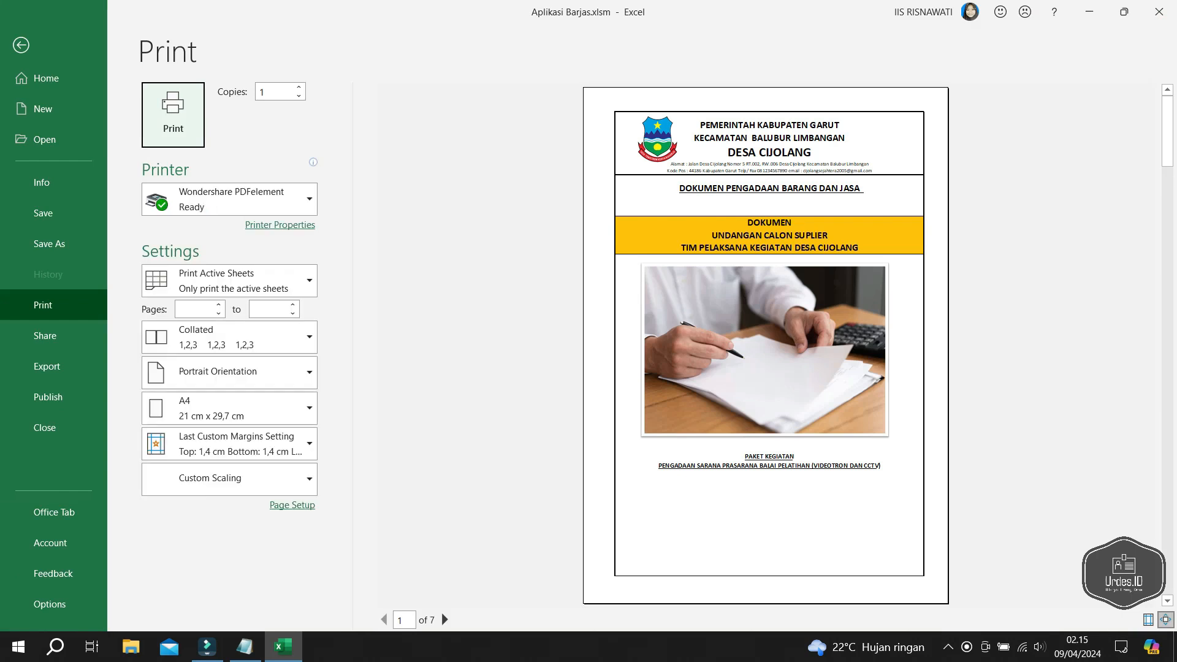
pyautogui.press('Escape')
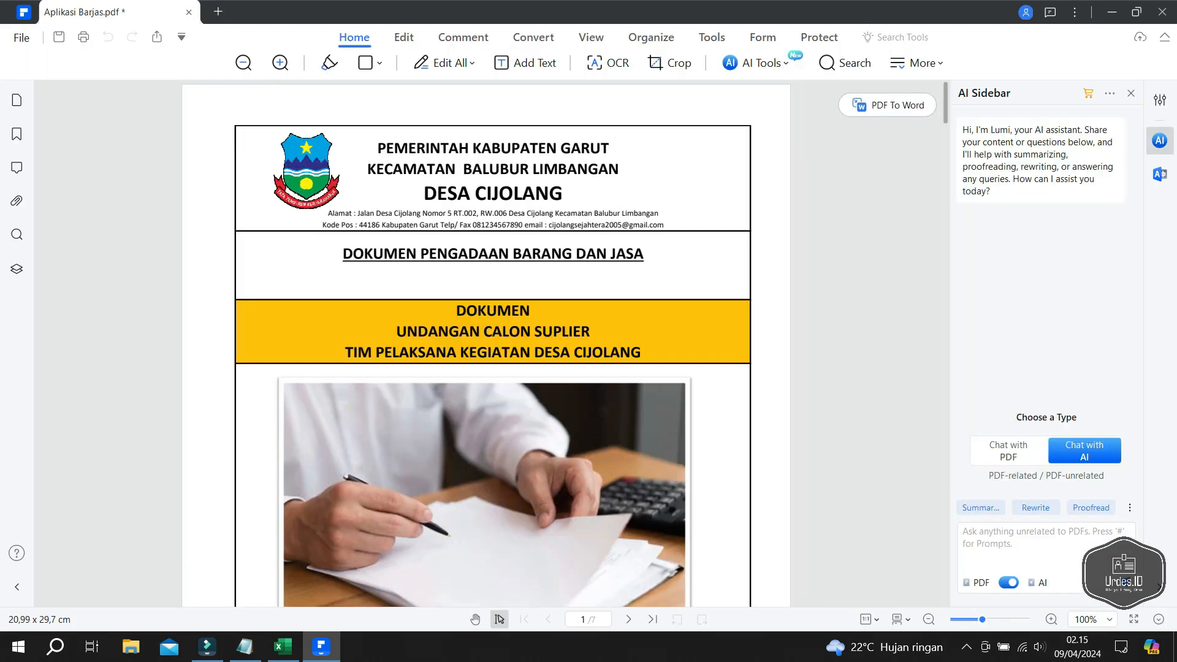
# - Try a yellow highlight on the DOKUMEN PENGADAAN BARANG DAN JASA header, then undo and redo it
pyautogui.moveTo(312, 247); pyautogui.dragTo(676, 265)
pyautogui.press('Escape')
pyautogui.click(329, 63)
pyautogui.moveTo(458, 253); pyautogui.dragTo(667, 252)
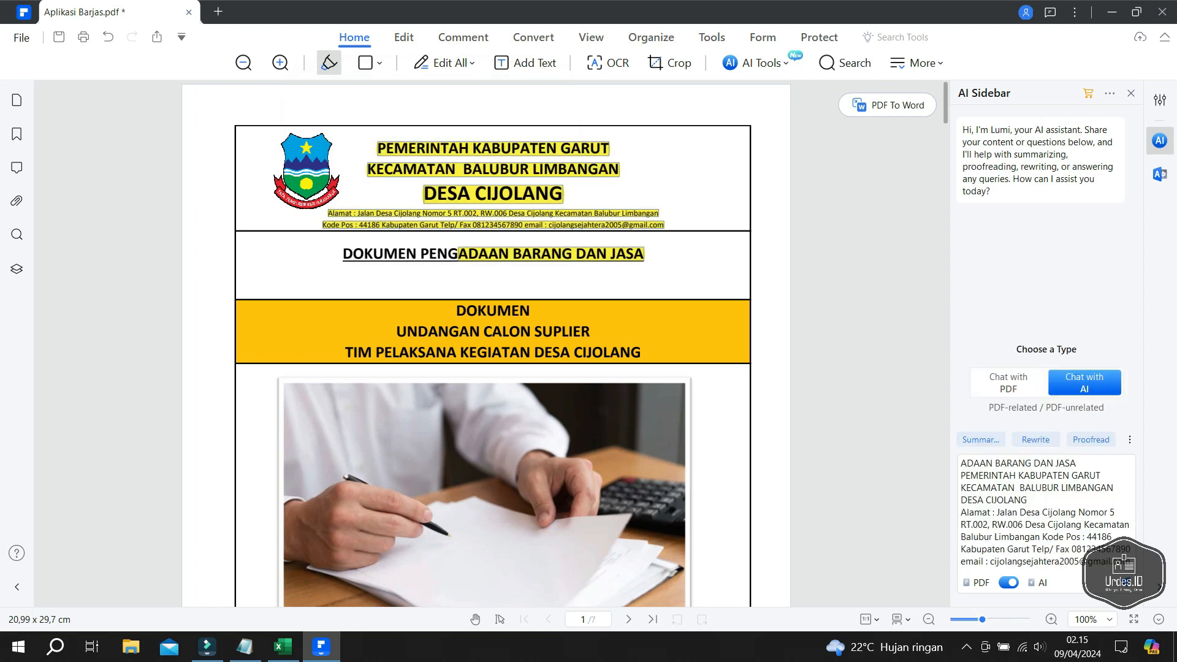
pyautogui.hotkey('ctrl', 'z')
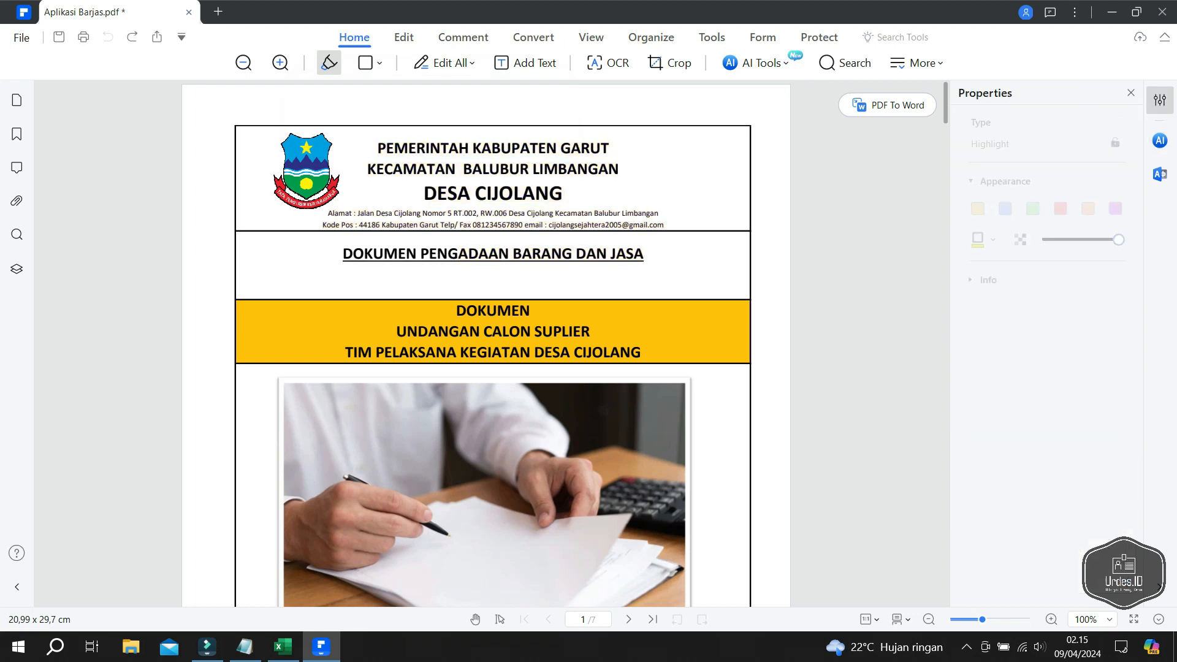
pyautogui.scroll(-10, 486, 343)
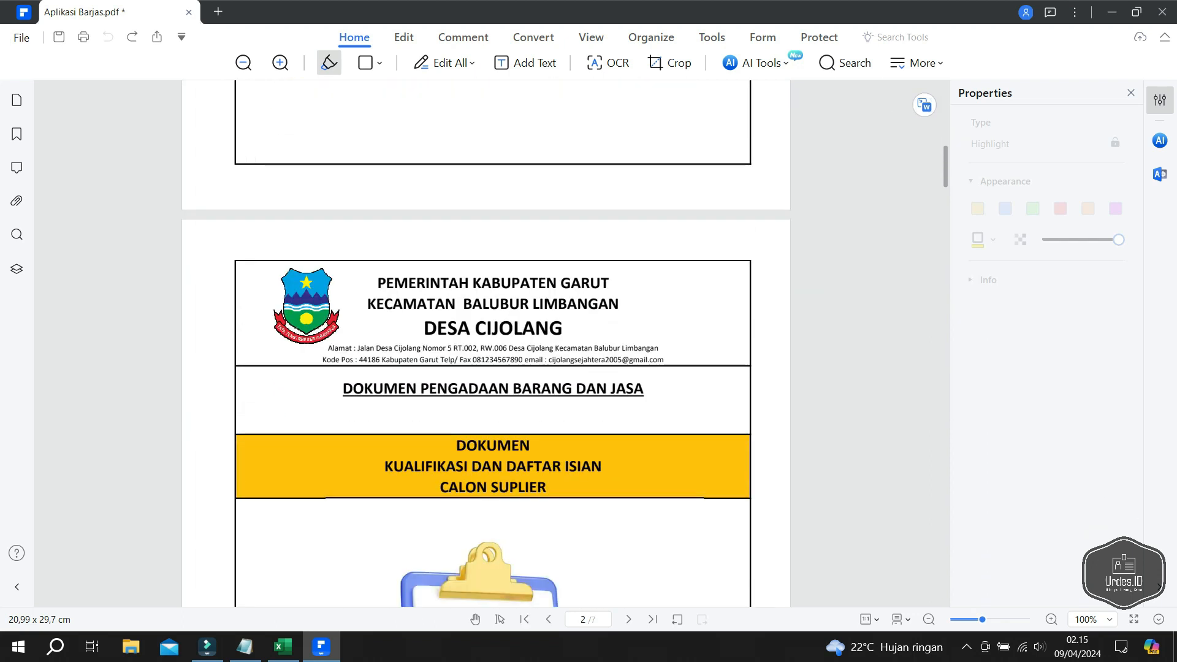
pyautogui.hotkey('ctrl', 'y')
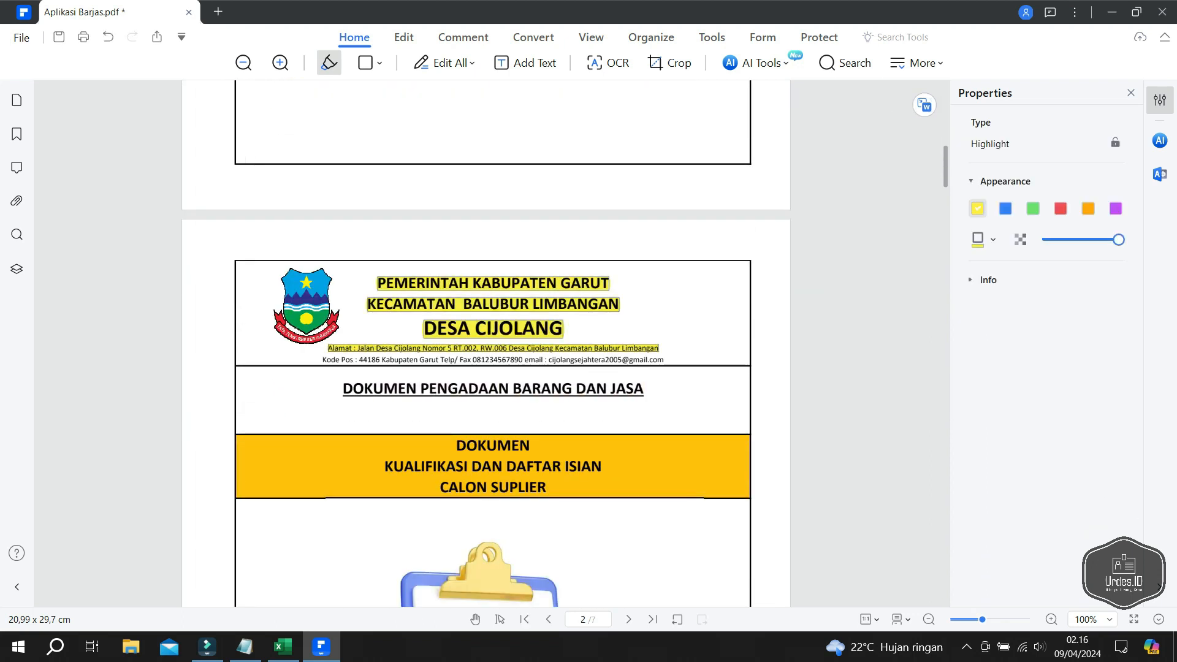
pyautogui.hotkey('ctrl', 'z')
# - Highlight part of the next page's heading and scroll down through all seven cover pages
pyautogui.scroll(-8, 486, 343)
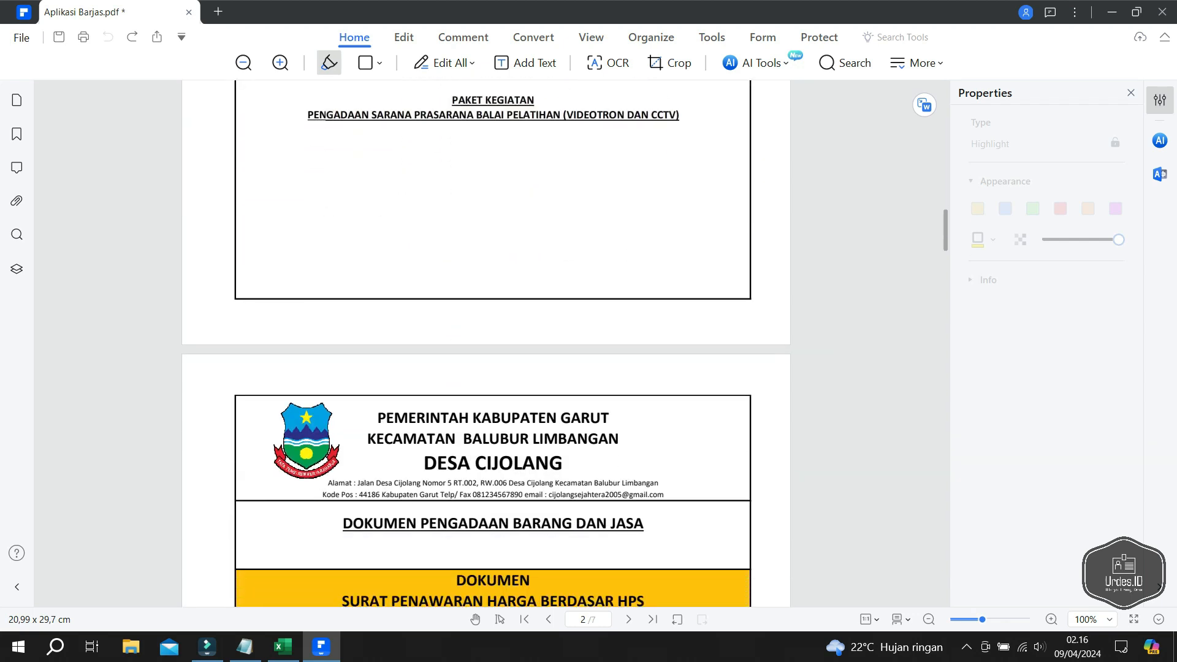
pyautogui.moveTo(421, 524); pyautogui.dragTo(552, 524)
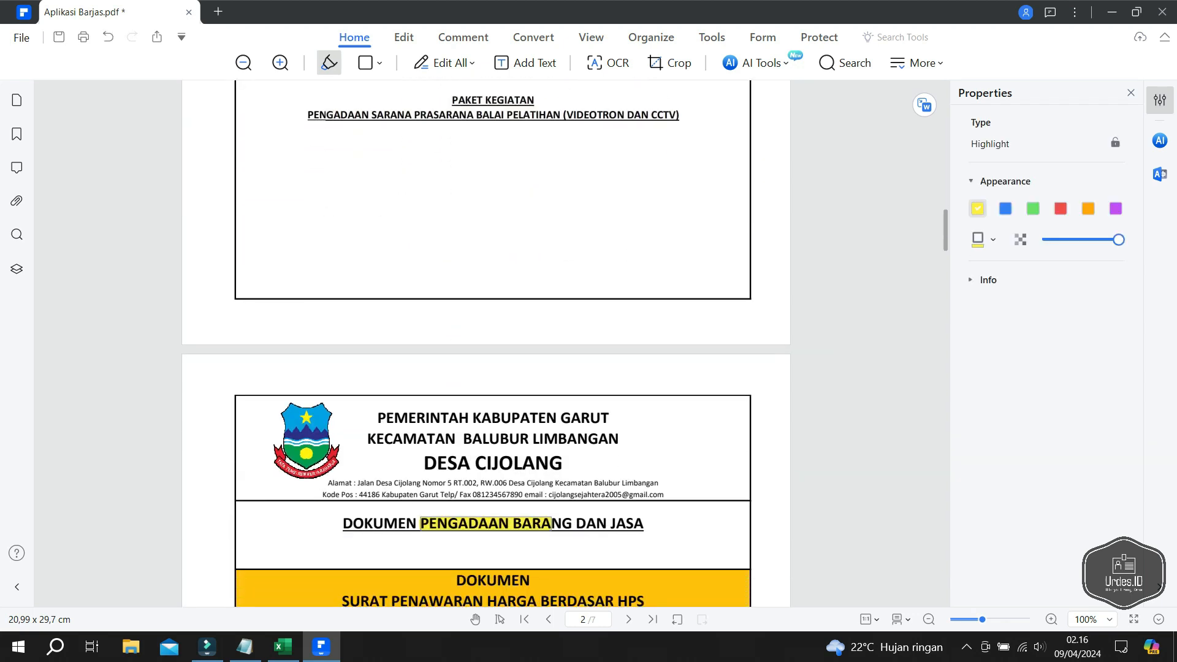
pyautogui.scroll(-4, 486, 343)
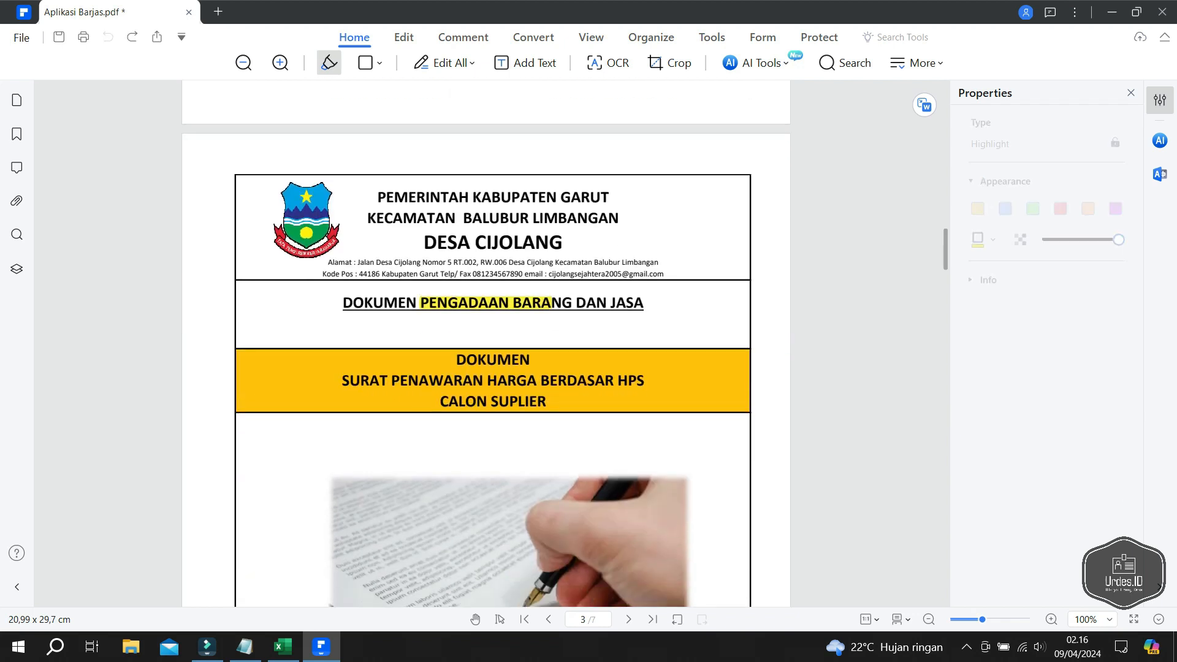
pyautogui.scroll(-10, 487, 344)
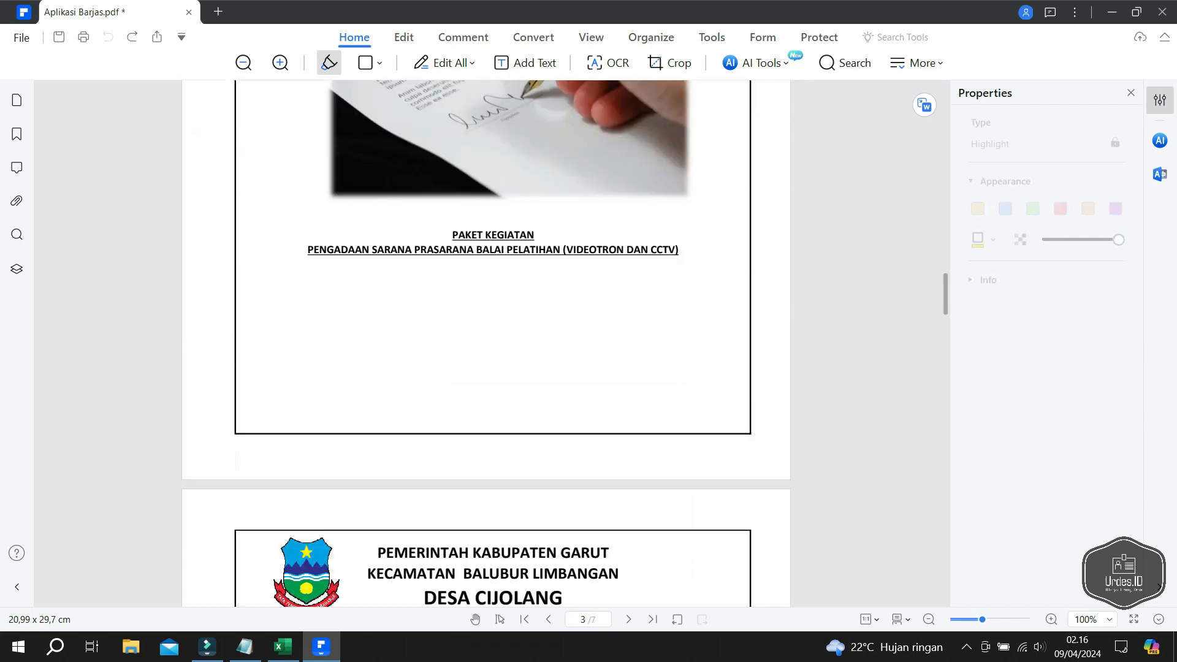
pyautogui.scroll(-1, 486, 343)
pyautogui.scroll(-4, 487, 344)
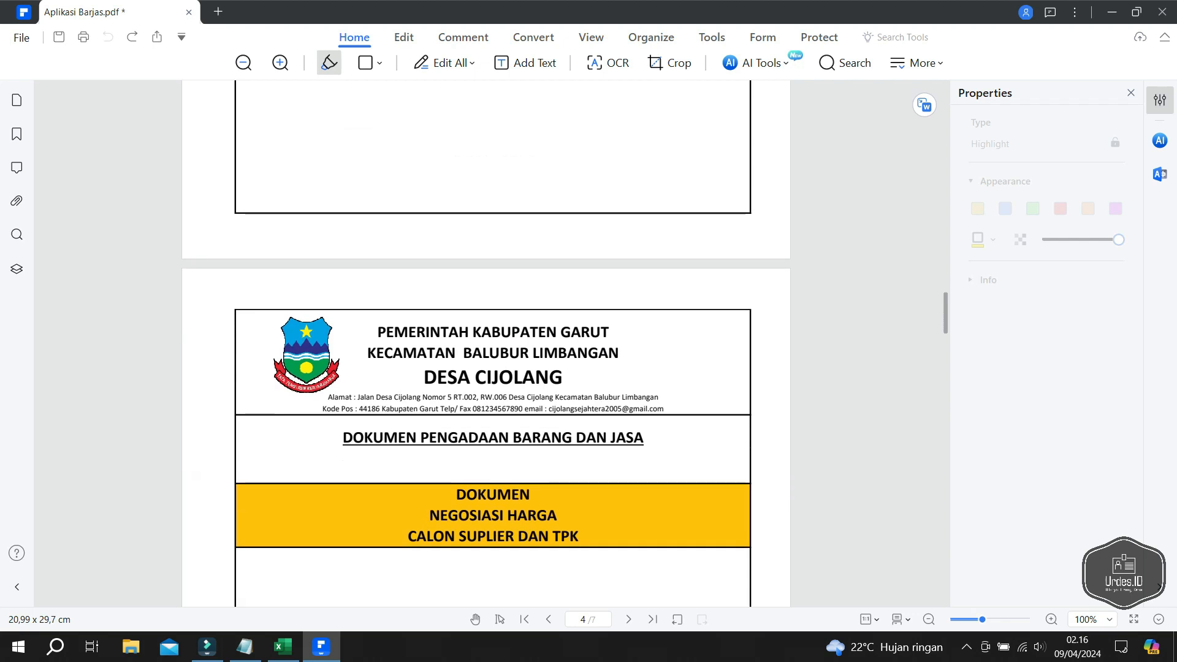
pyautogui.scroll(-1, 486, 343)
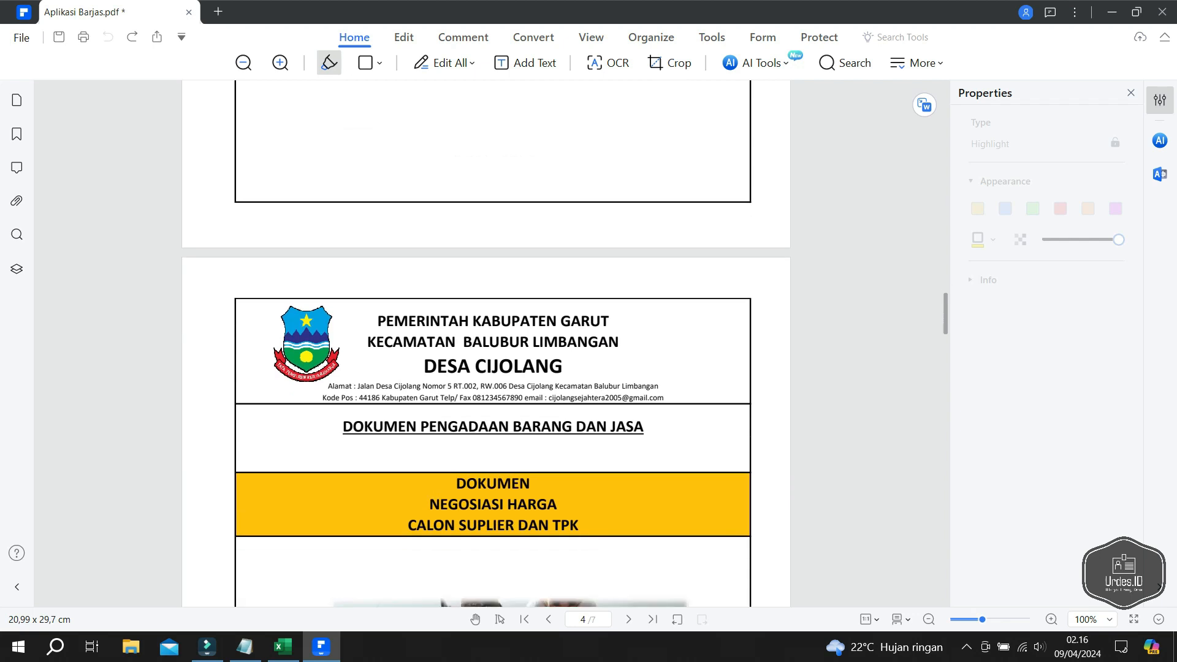
pyautogui.scroll(-10, 493, 343)
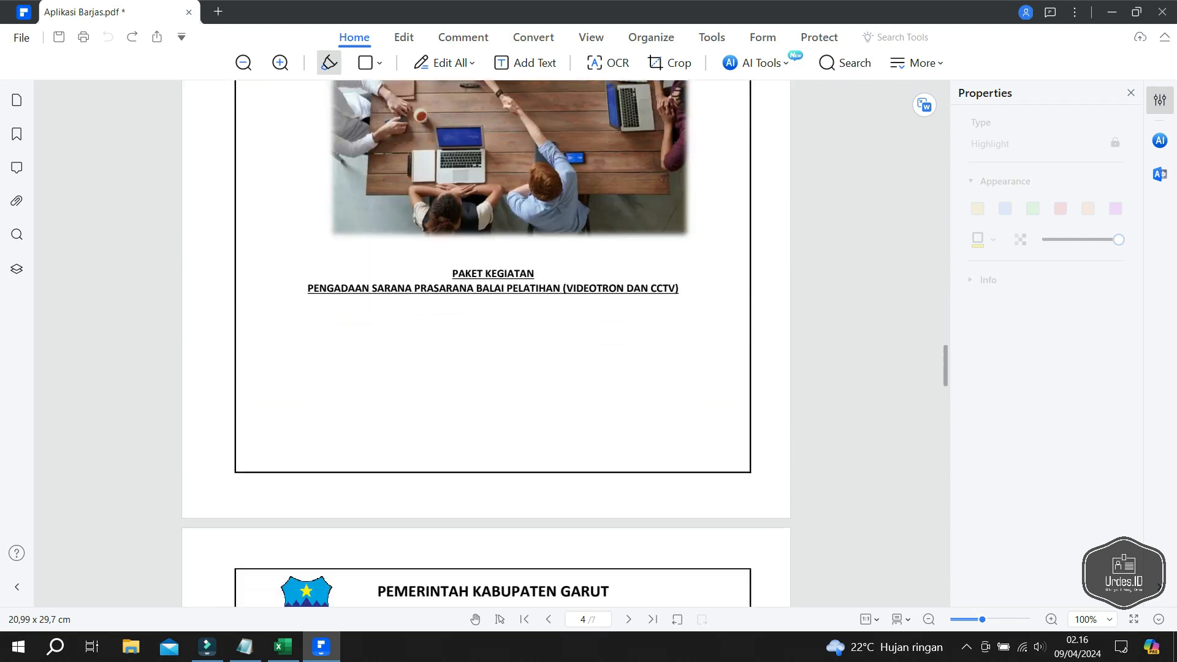
pyautogui.scroll(-5, 494, 343)
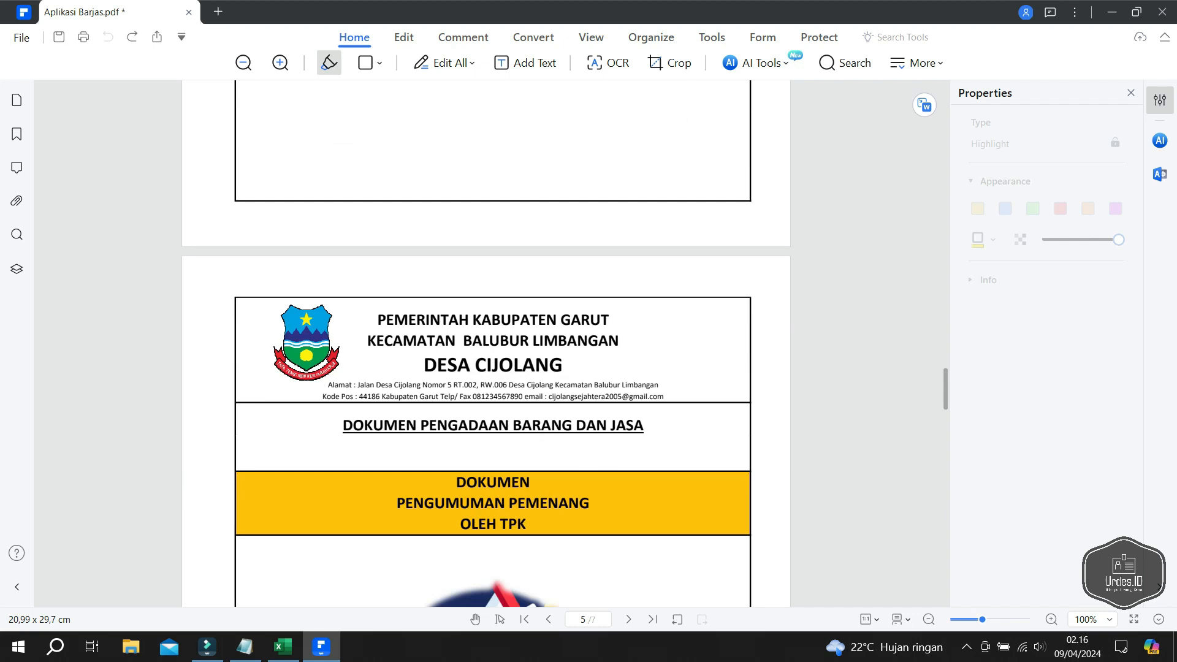
pyautogui.scroll(-9, 493, 344)
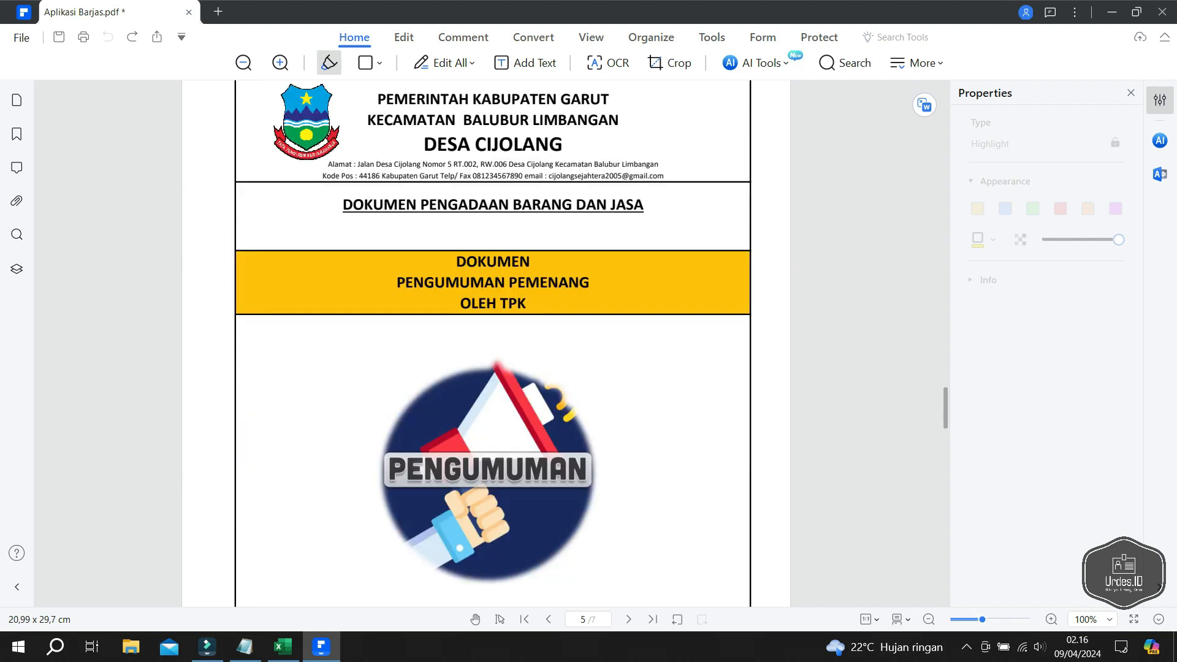
pyautogui.scroll(-5, 493, 344)
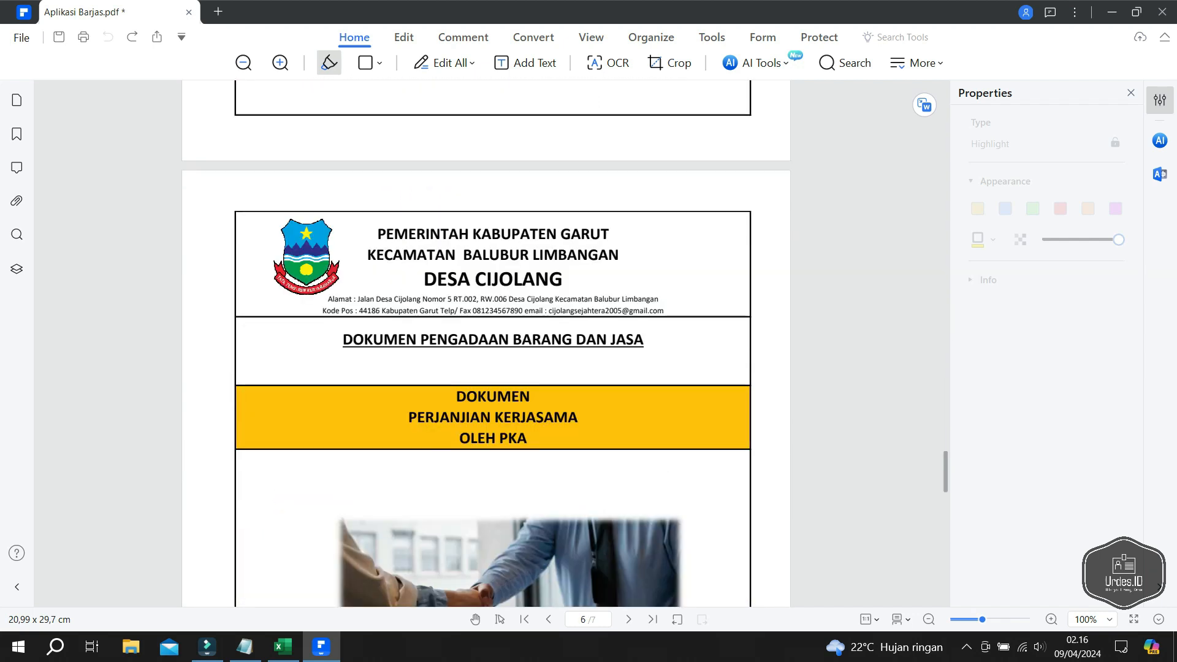
pyautogui.scroll(-1, 494, 344)
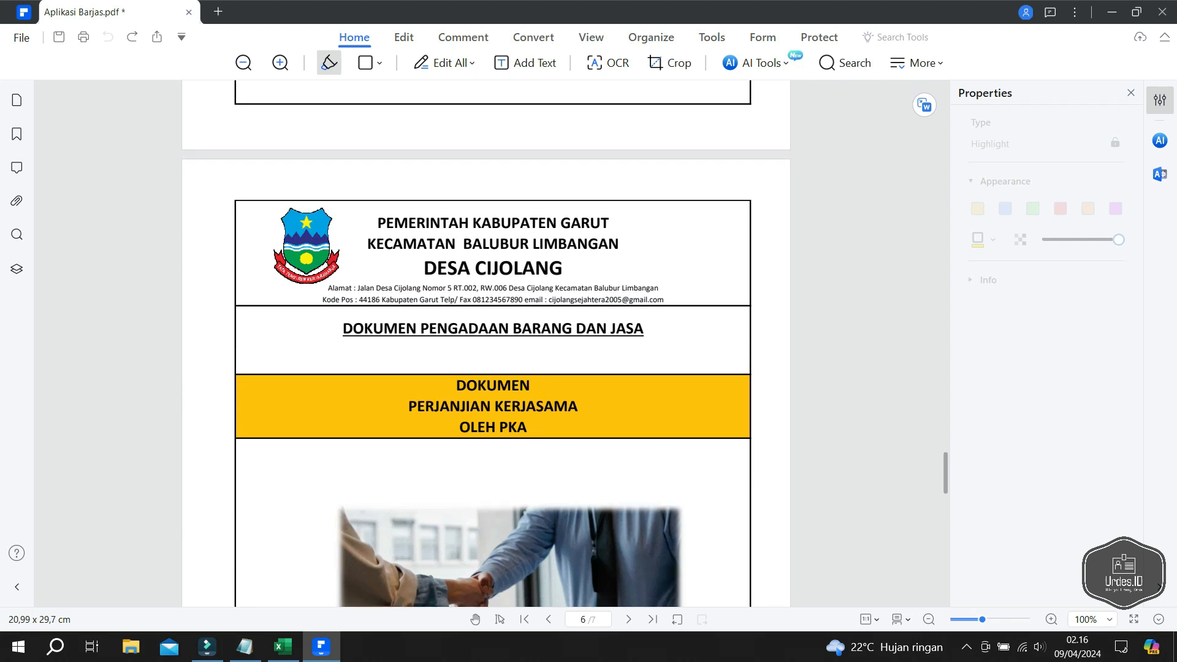
pyautogui.scroll(-12, 494, 344)
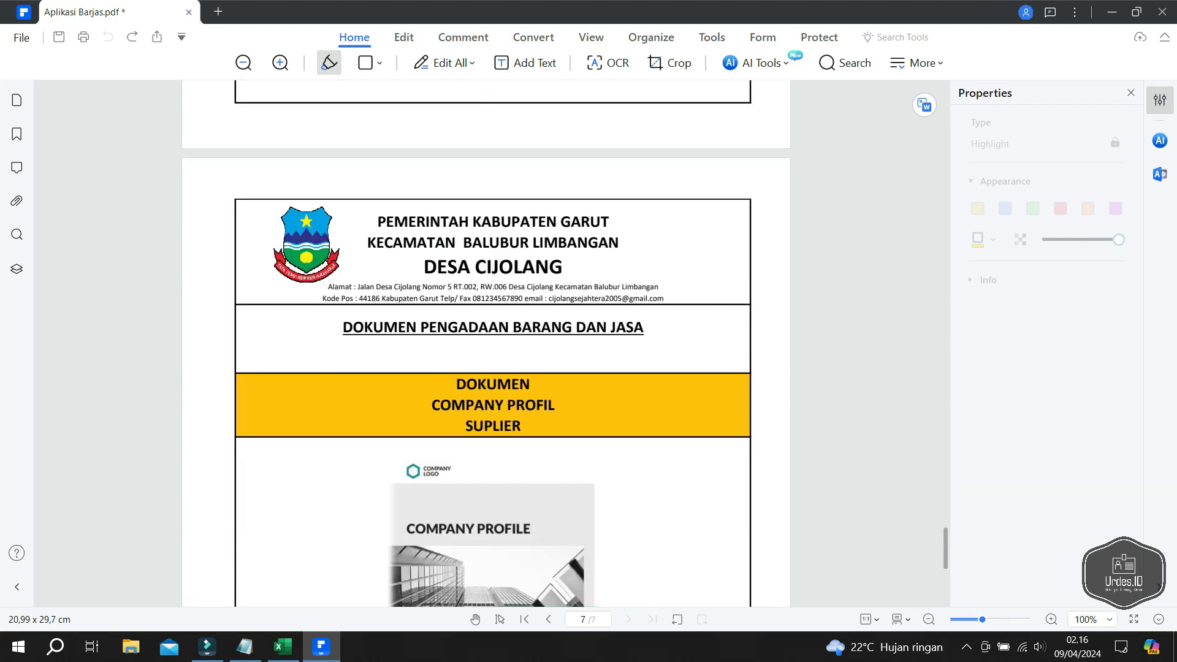
pyautogui.scroll(-1, 494, 343)
pyautogui.scroll(-6, 493, 343)
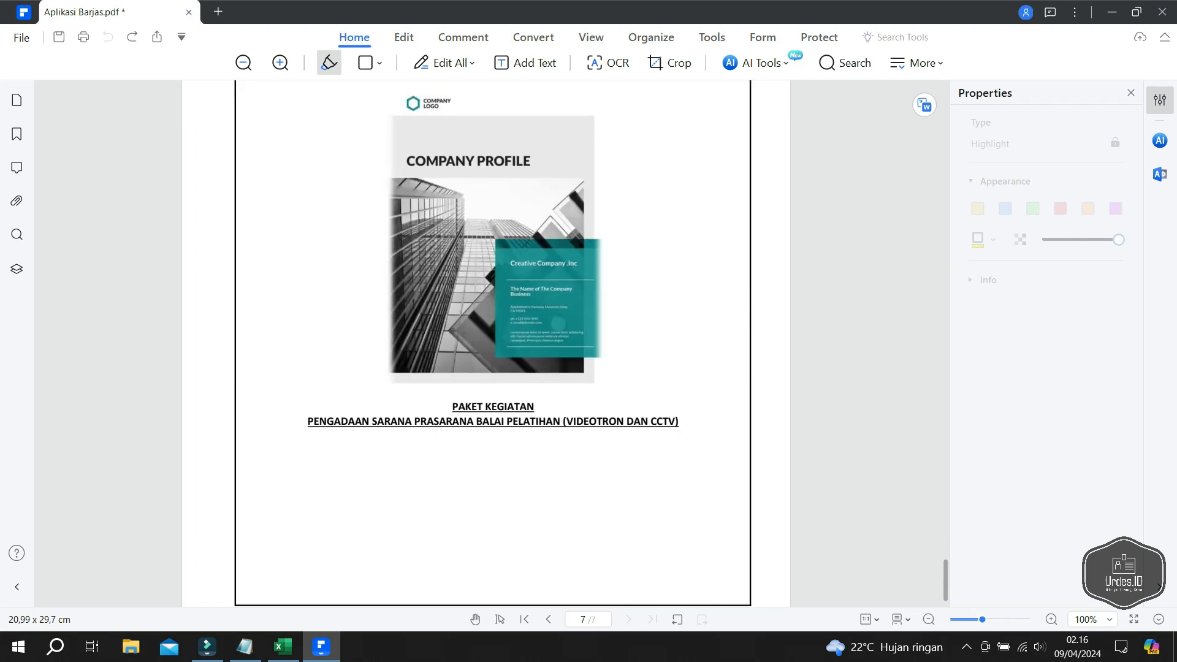
# - Save the seven-page PDF as Sekat.pdf and return to the Excel workbook
pyautogui.scroll(7, 493, 343)
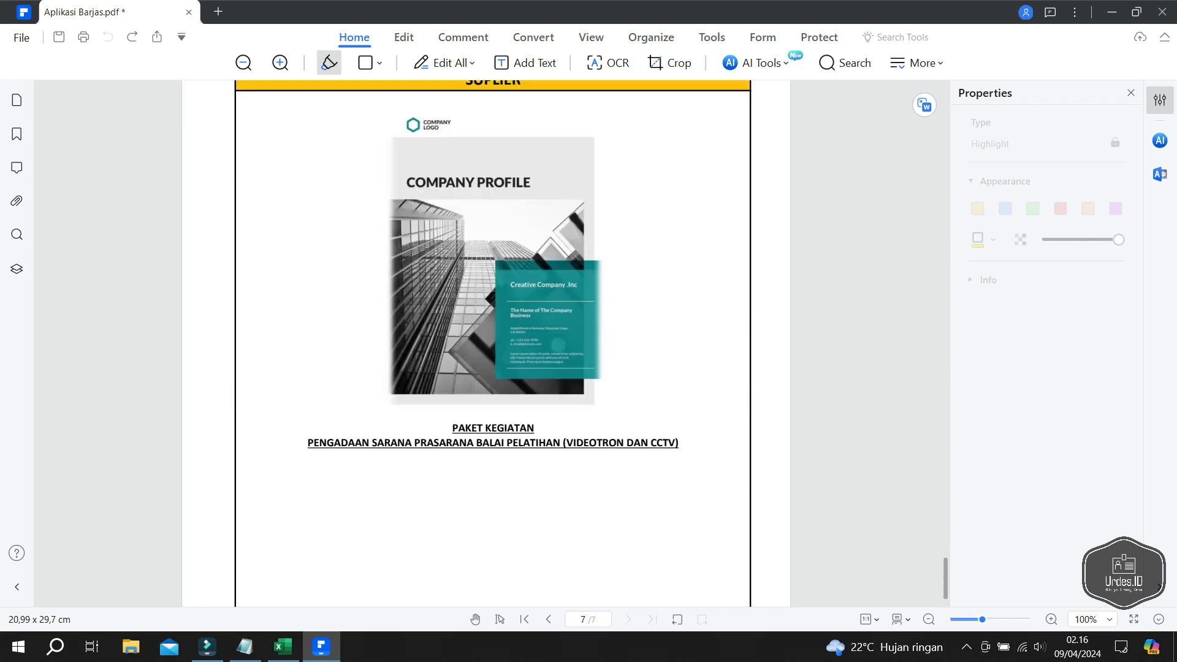
pyautogui.click(21, 38)
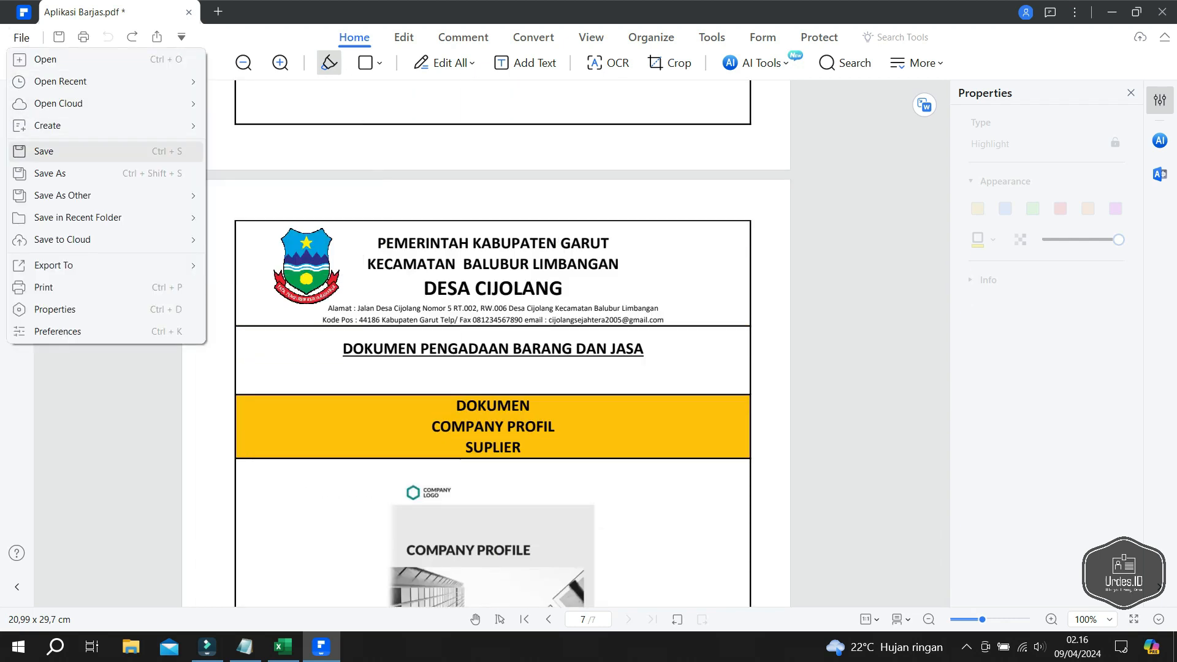
pyautogui.click(51, 174)
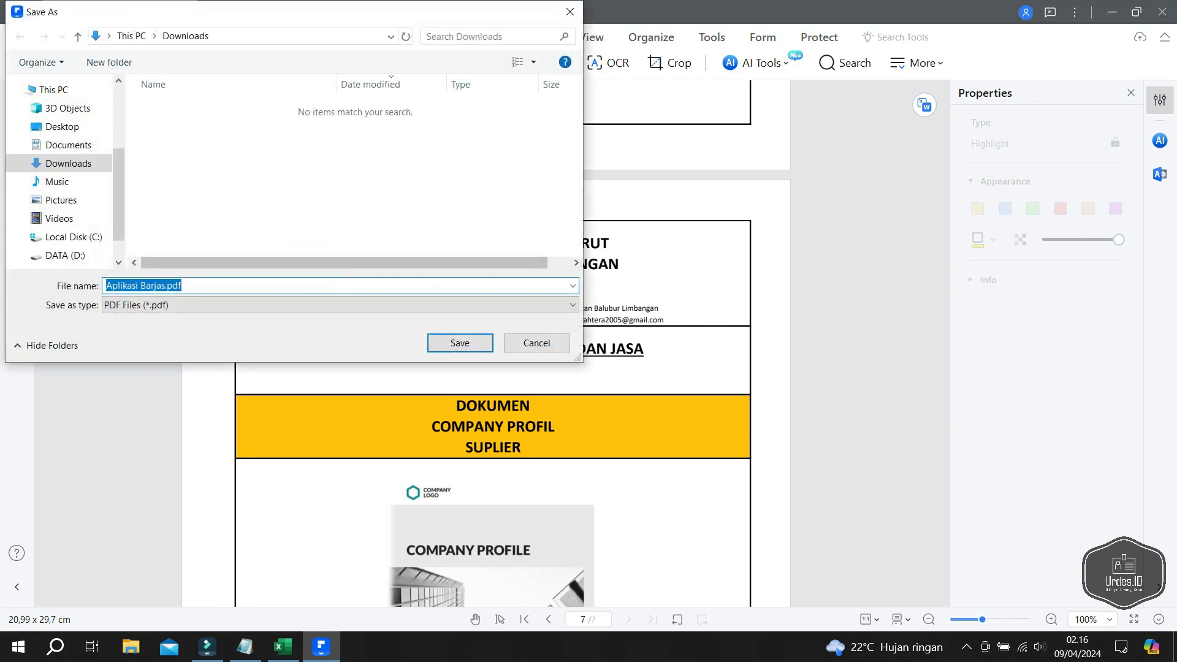
pyautogui.write('Seke')
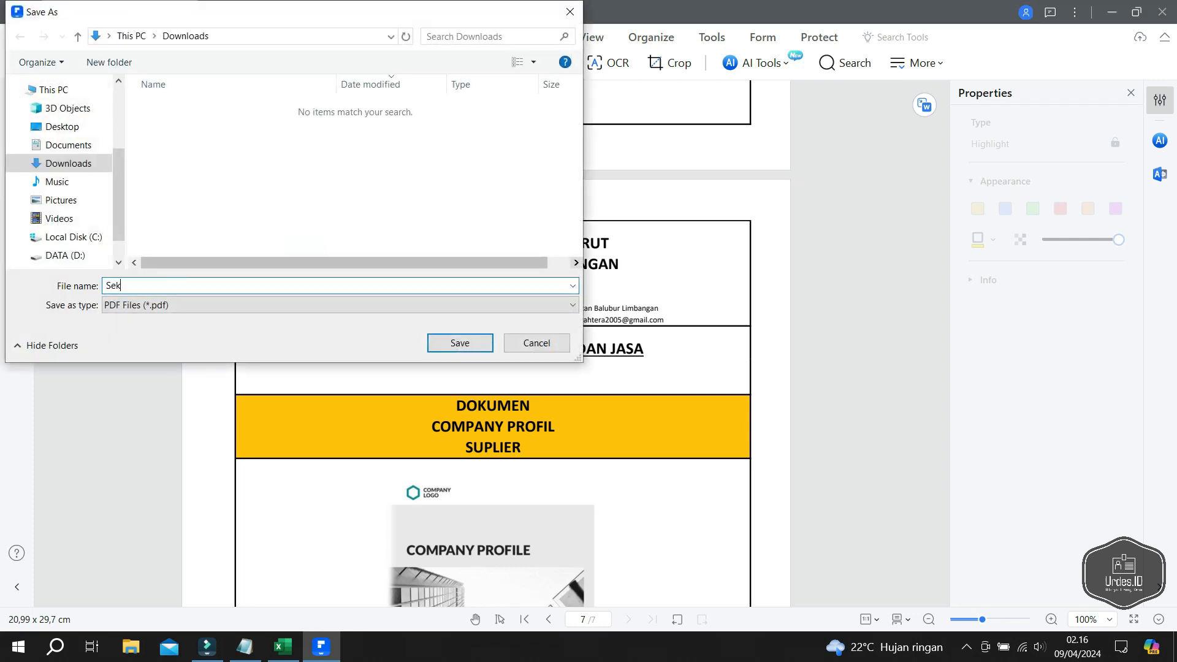
pyautogui.press('BackSpace')
pyautogui.write('a')
pyautogui.press('Return')
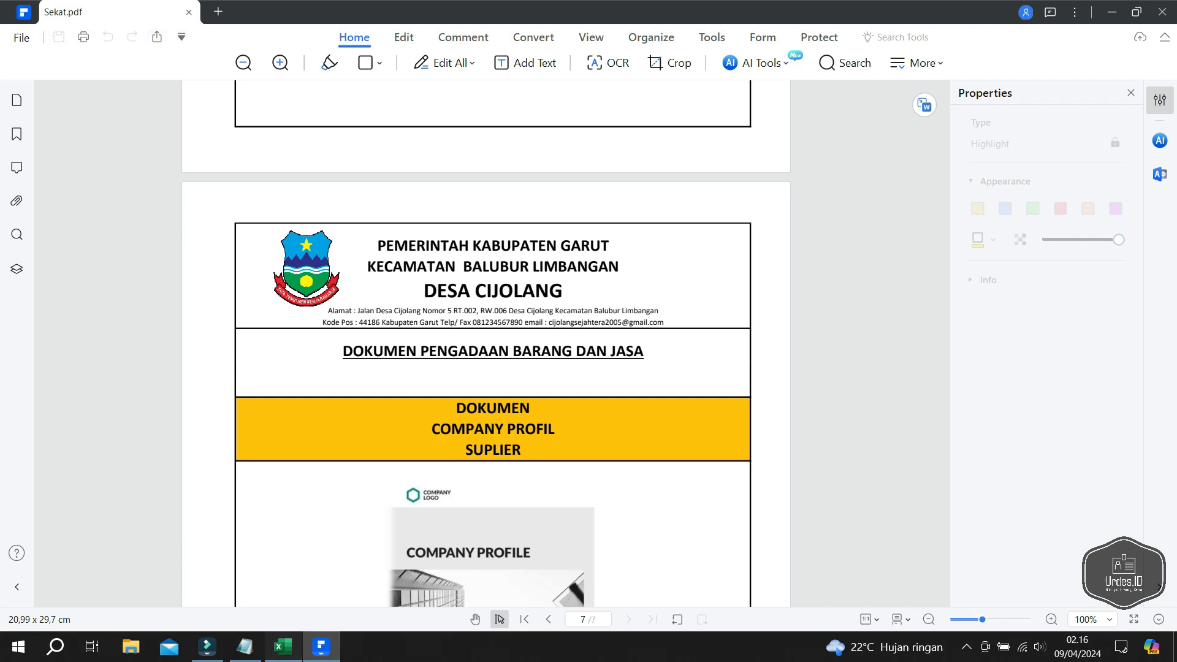
pyautogui.click(282, 647)
# - Print the ISI sheet to the PDFelement printer
pyautogui.click(154, 605)
pyautogui.scroll(7, 294, 375)
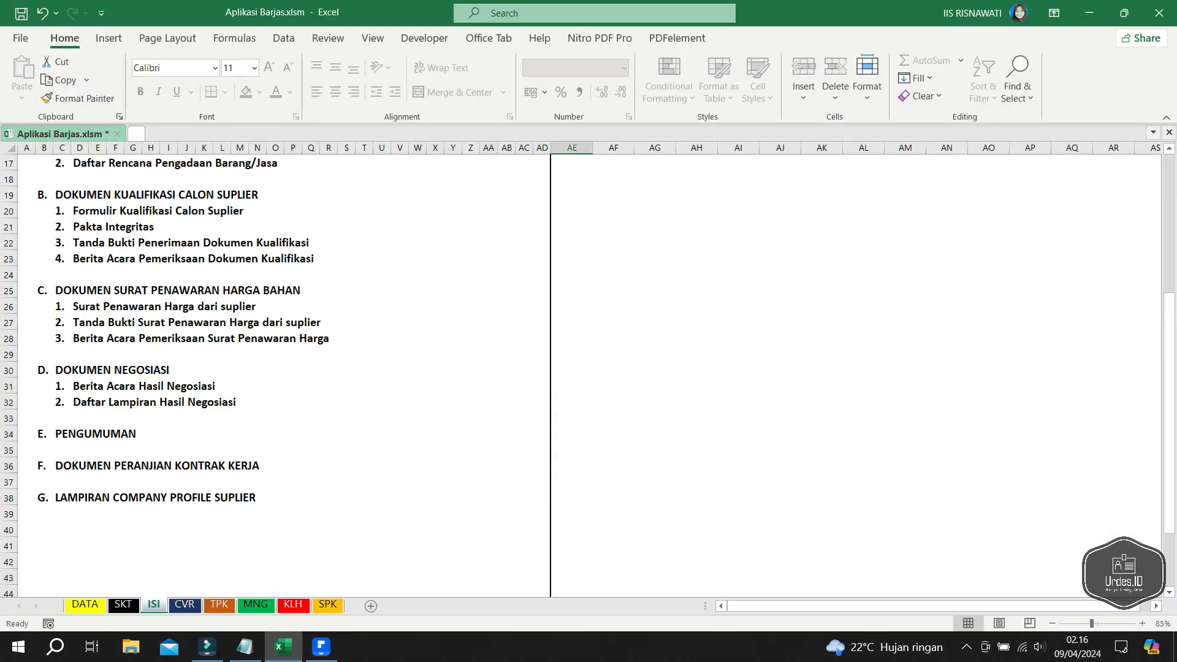
pyautogui.scroll(3, 294, 376)
pyautogui.hotkey('ctrl', 'p')
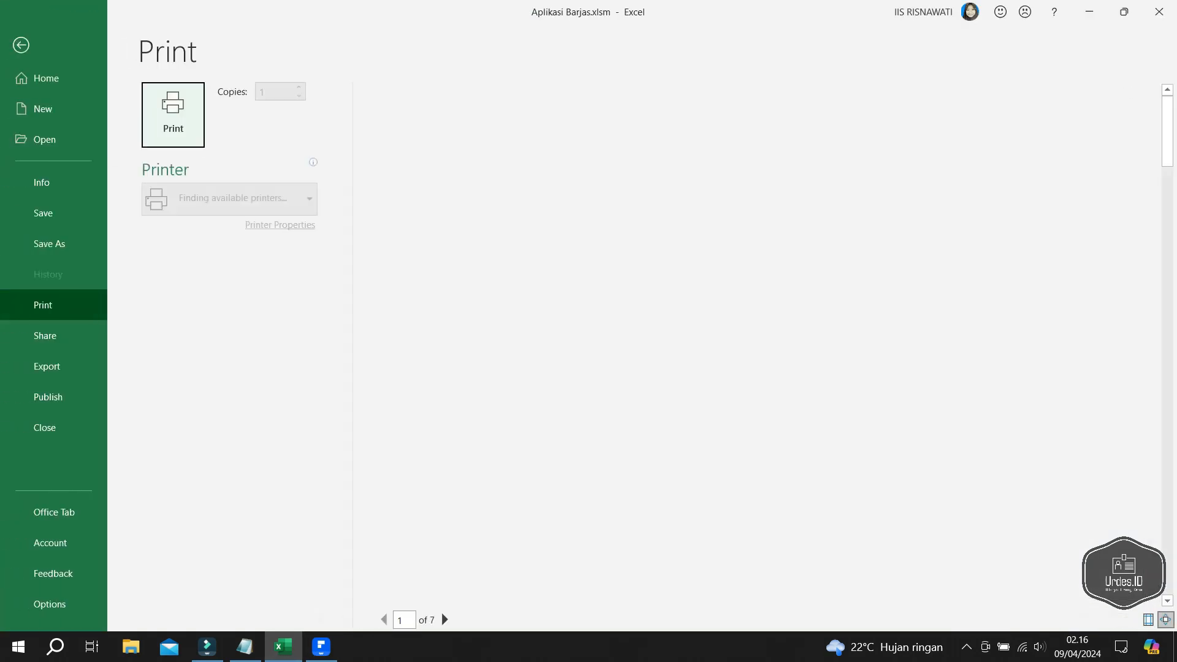
pyautogui.press('Return')
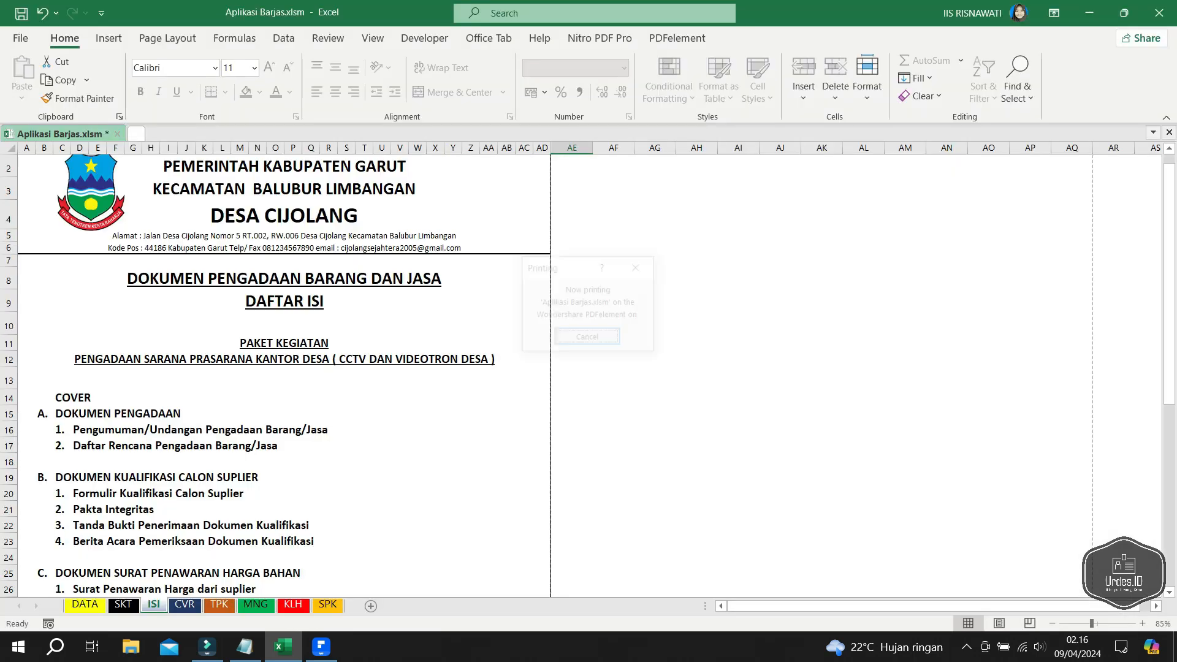
# - Test-highlight PAKET KEGIATAN through COVER on the DAFTAR ISI page, then undo it
pyautogui.scroll(-3, 486, 343)
pyautogui.scroll(-2, 493, 343)
pyautogui.scroll(2, 493, 343)
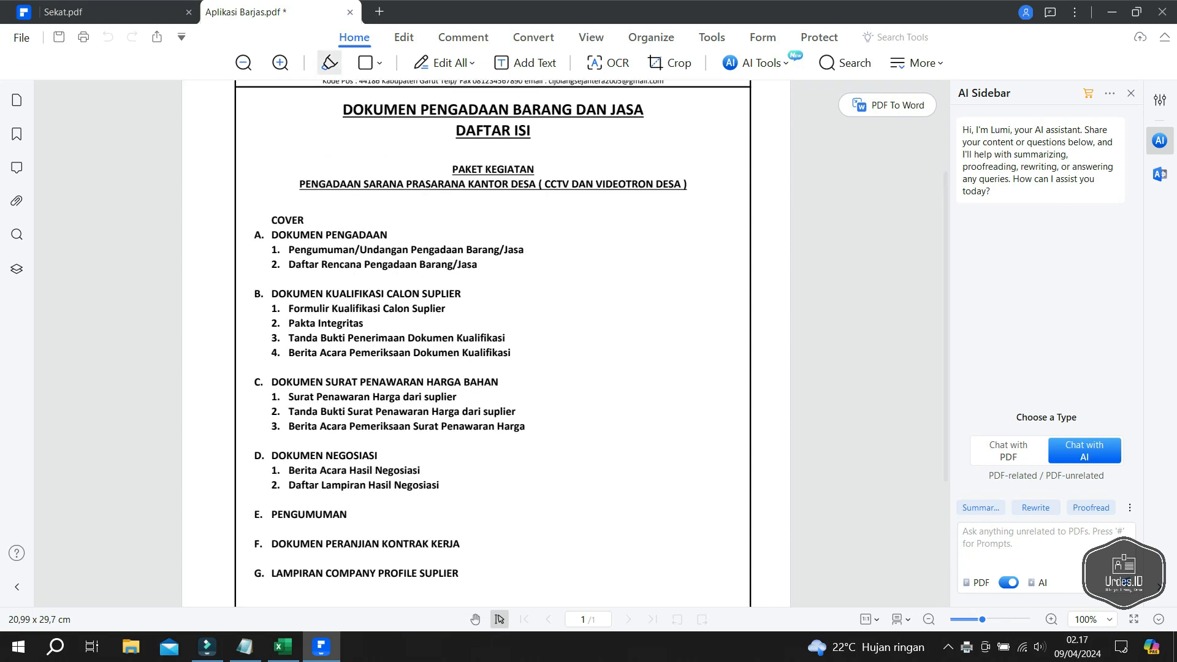
pyautogui.click(329, 61)
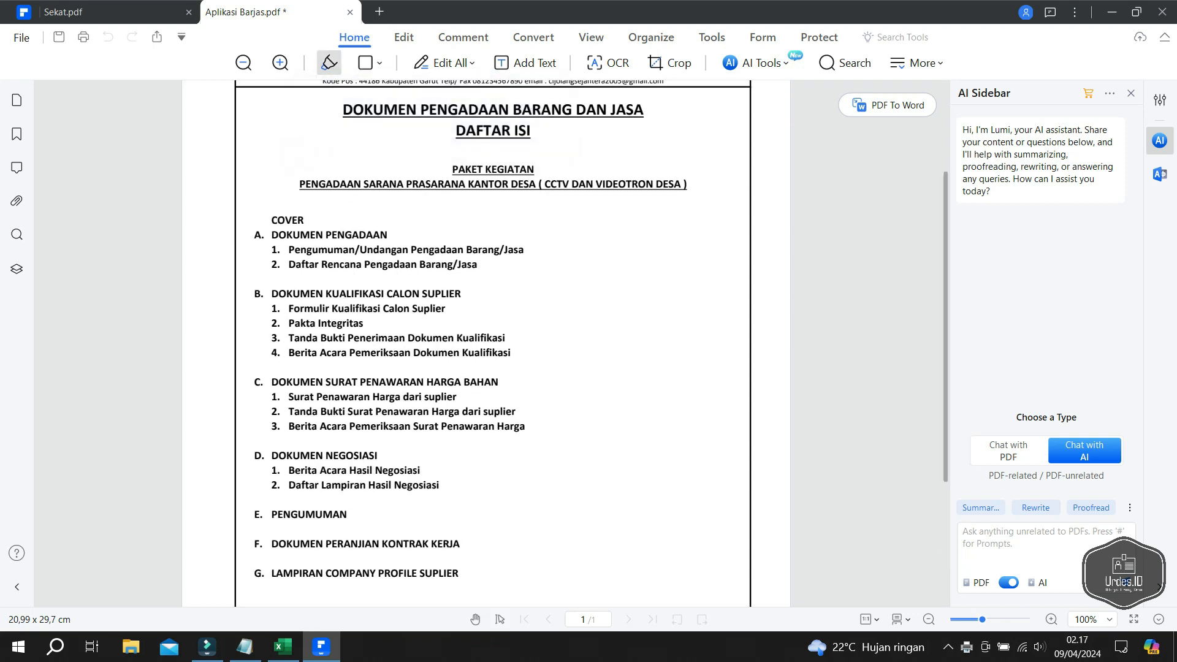
pyautogui.moveTo(453, 170); pyautogui.dragTo(304, 221)
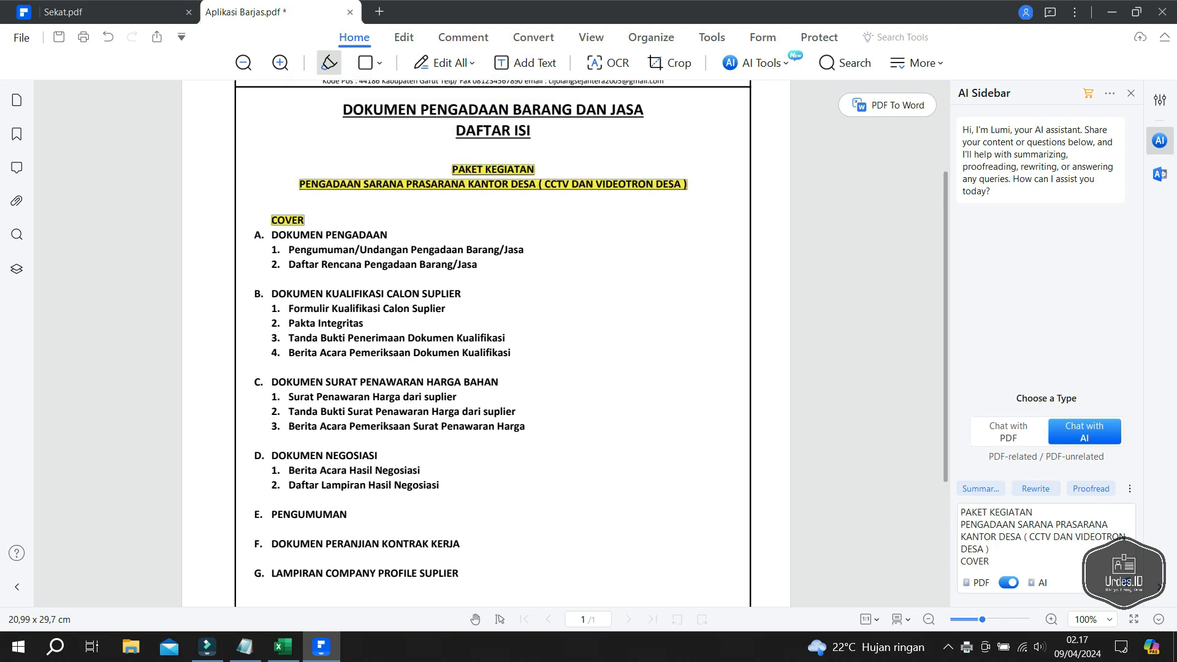
pyautogui.hotkey('ctrl', 'z')
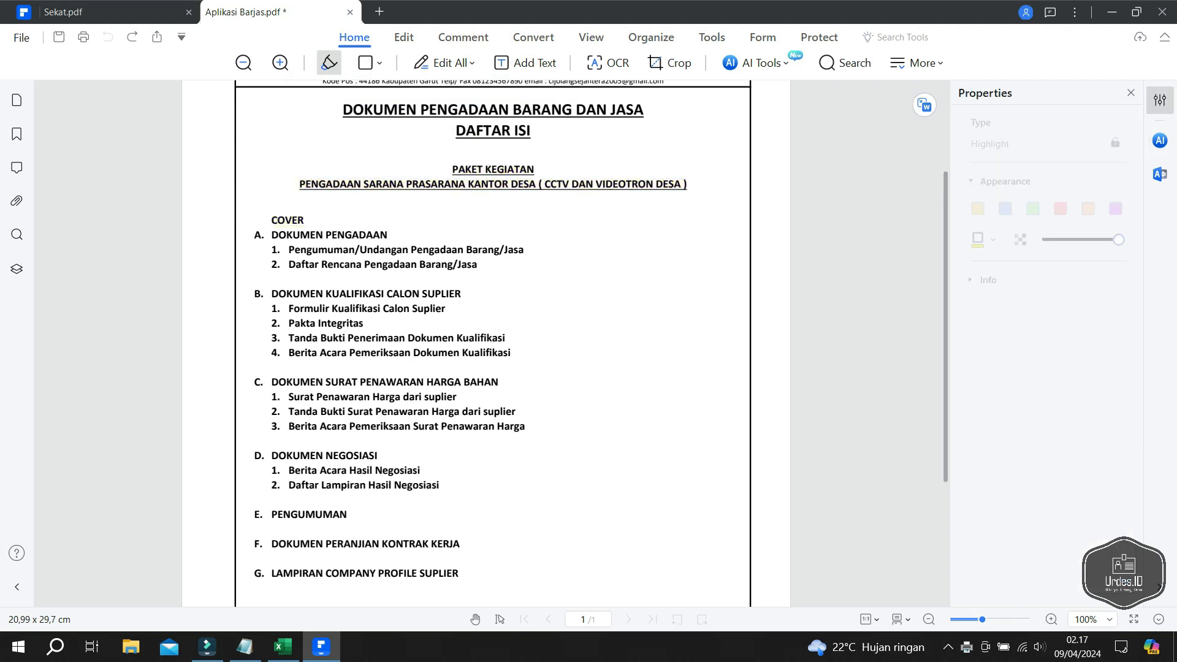
# - Save the one-page contents PDF as Isi.pdf
pyautogui.click(22, 38)
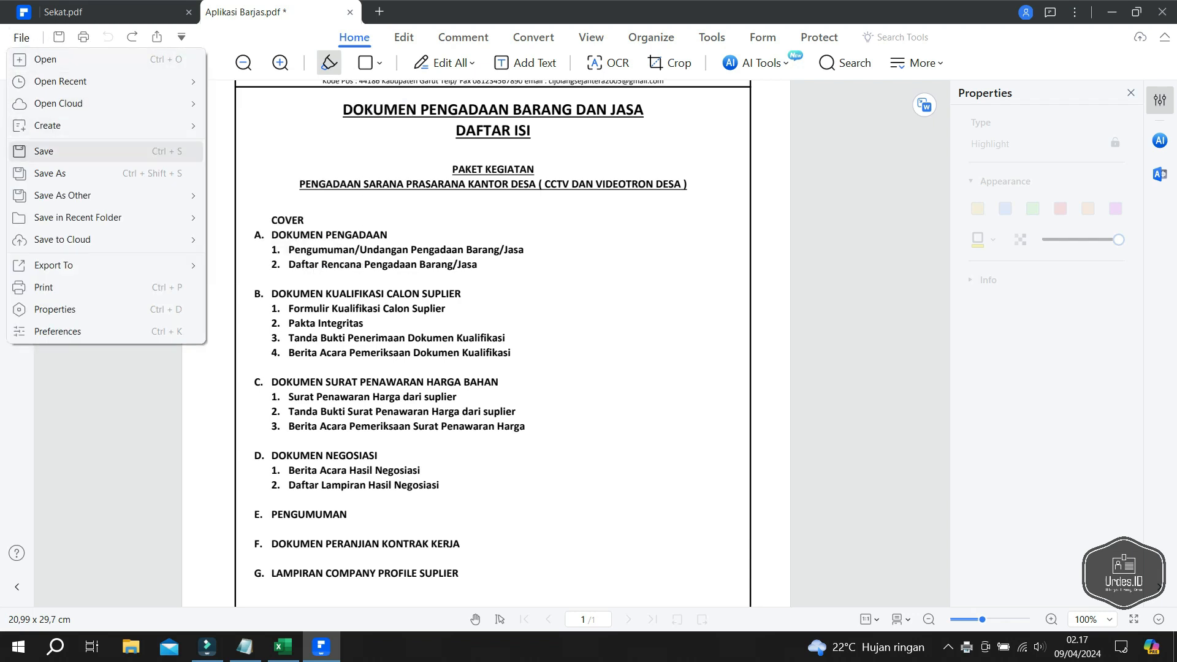
pyautogui.click(53, 174)
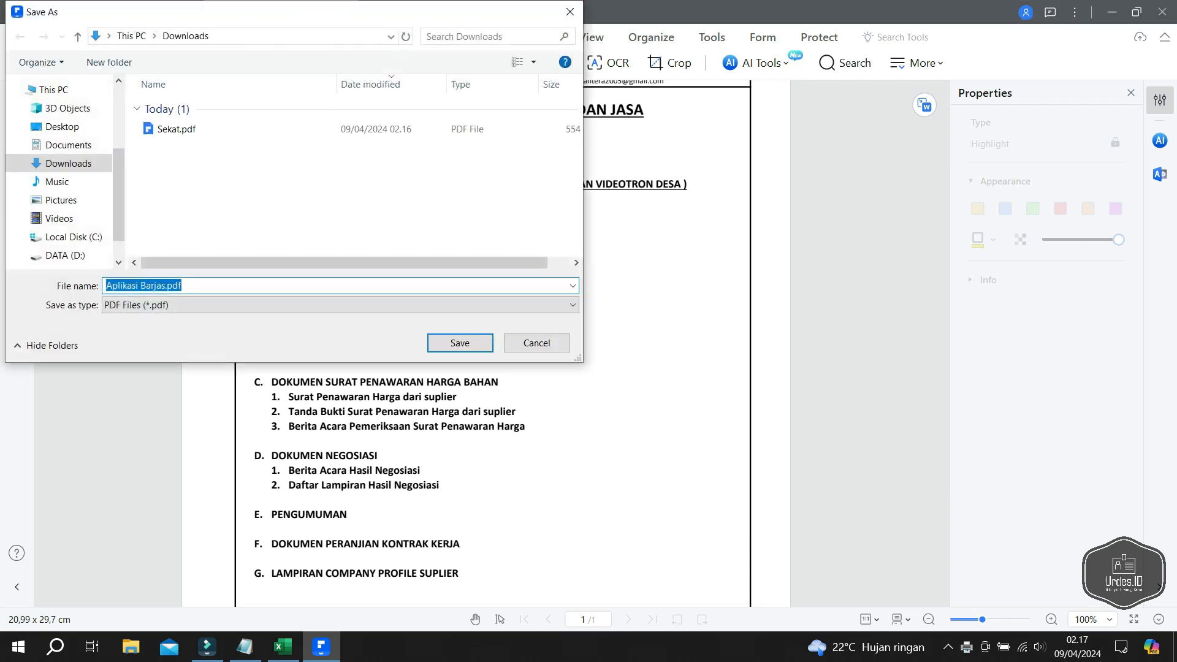
pyautogui.write('Isi')
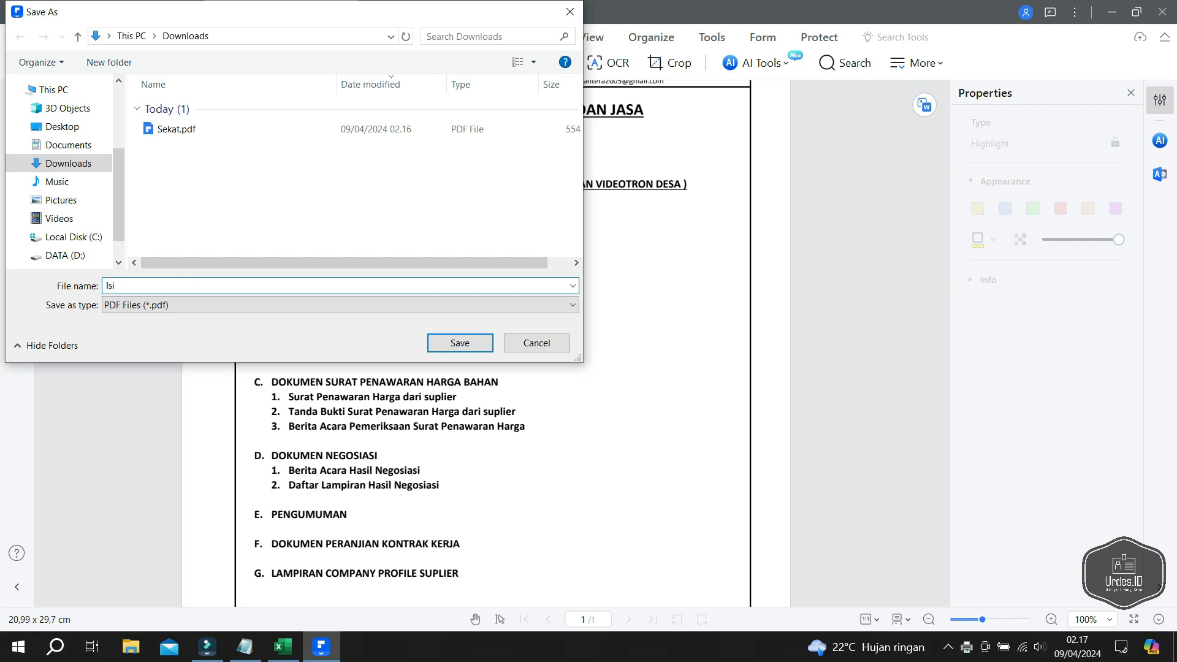
pyautogui.press('Return')
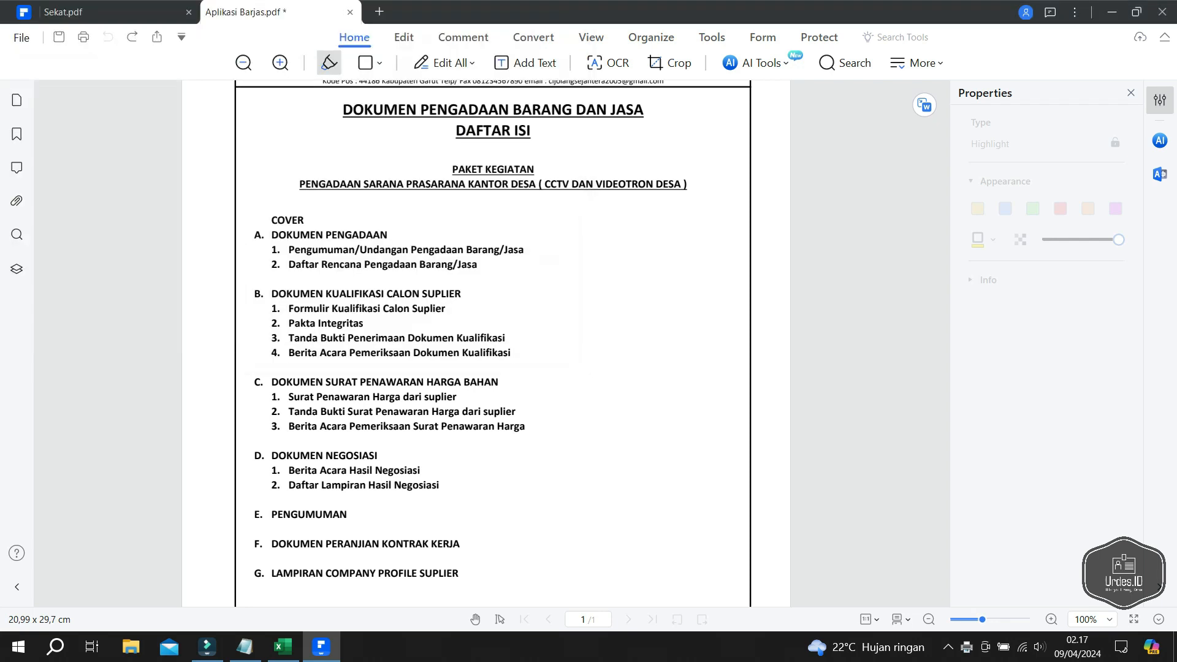
# - Print the CVR sheet from Excel to the PDFelement printer
pyautogui.click(282, 647)
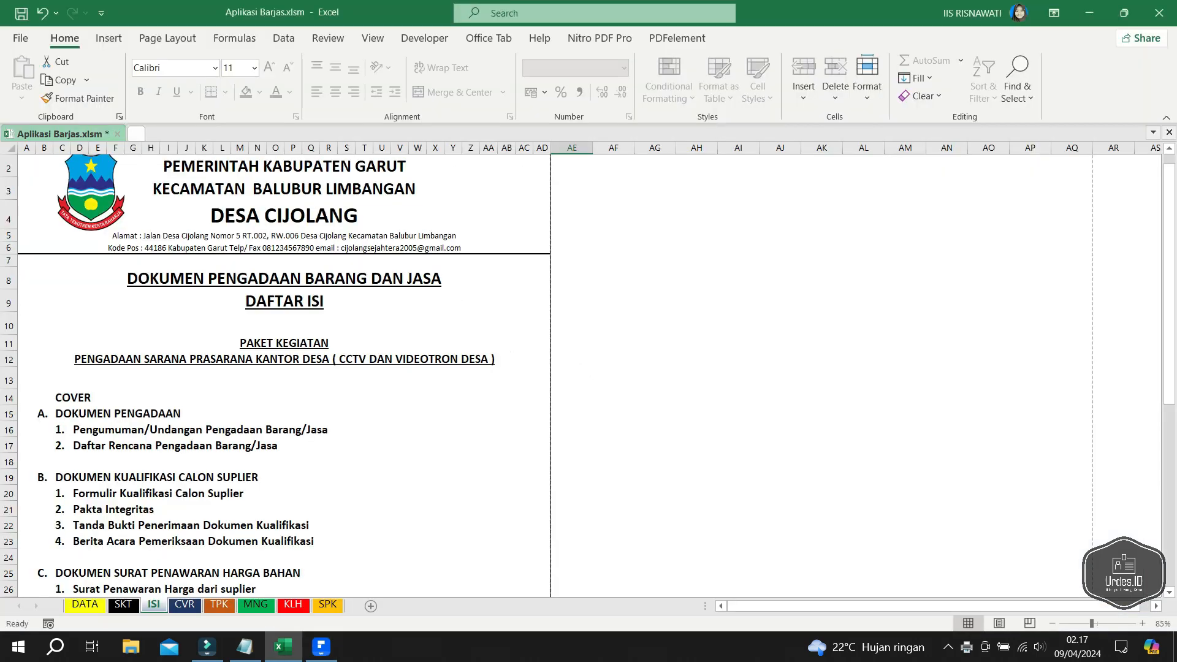
pyautogui.click(185, 605)
pyautogui.rightClick(185, 604)
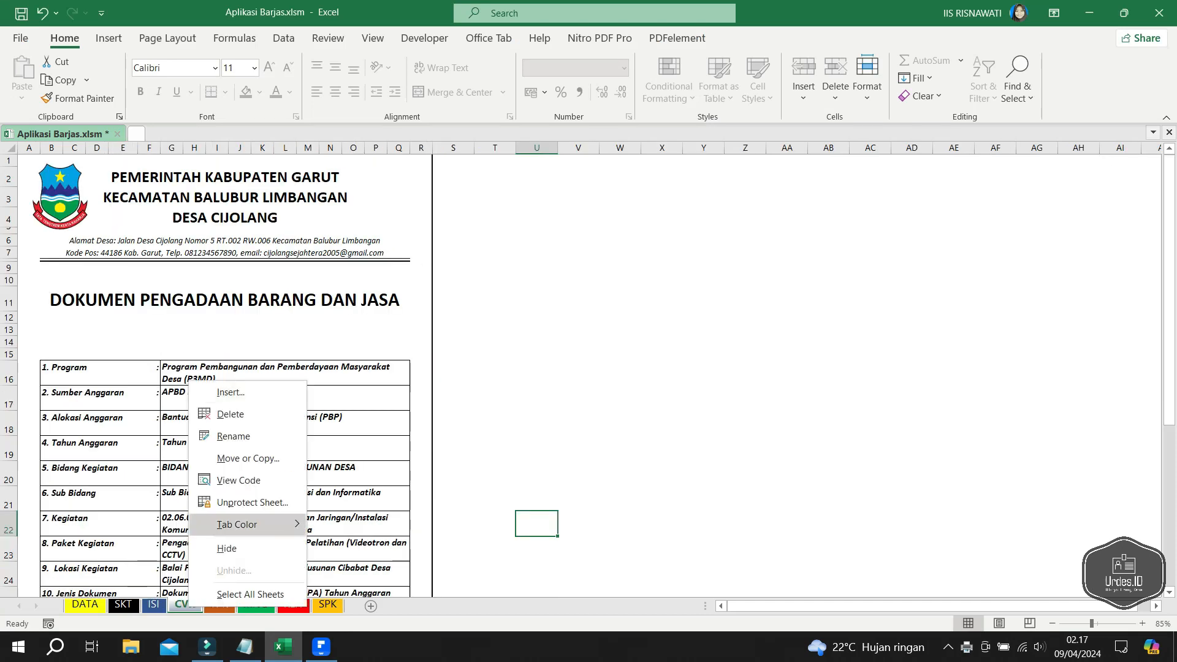
pyautogui.click(252, 503)
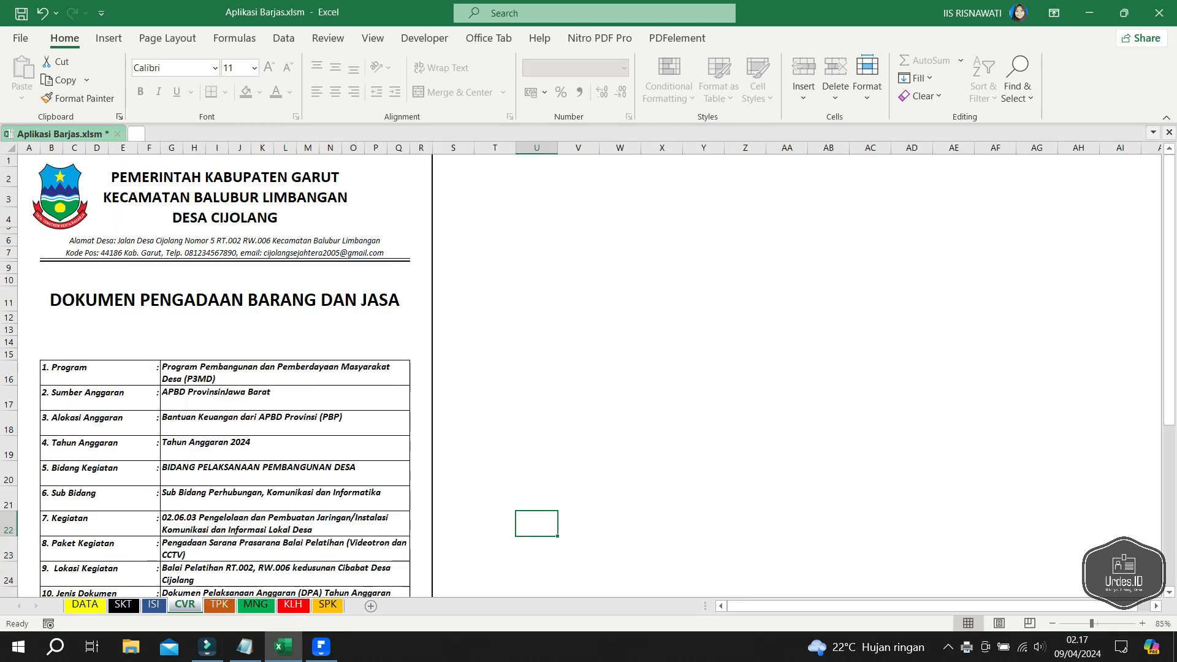
pyautogui.hotkey('ctrl', 'p')
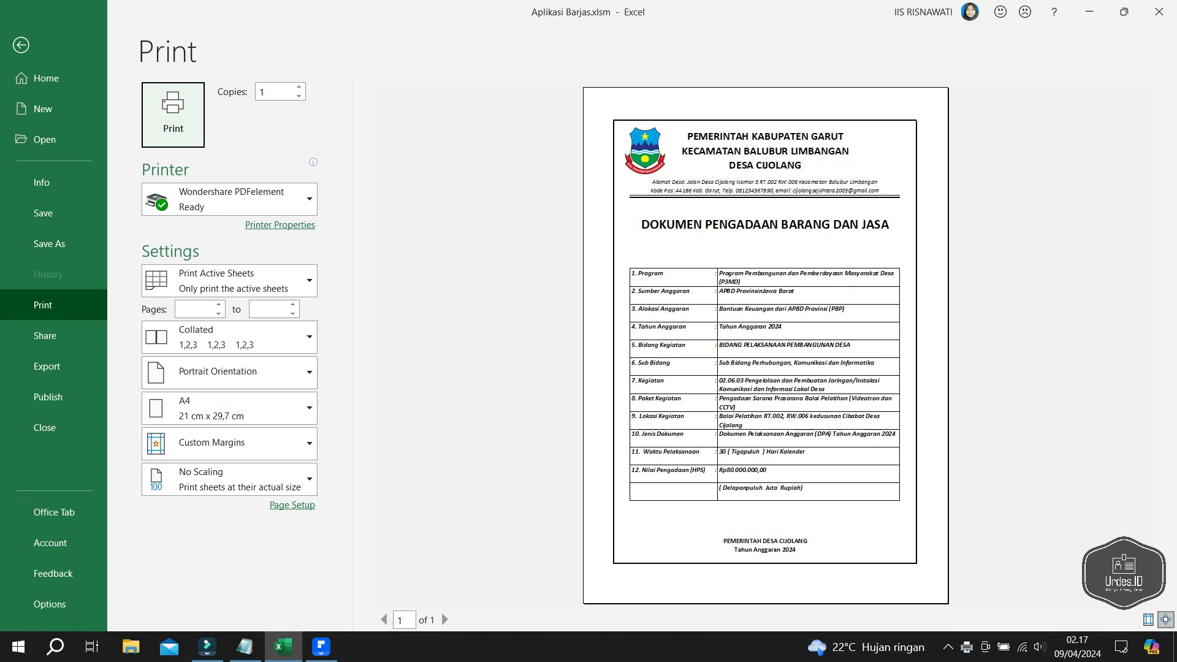
pyautogui.press('Return')
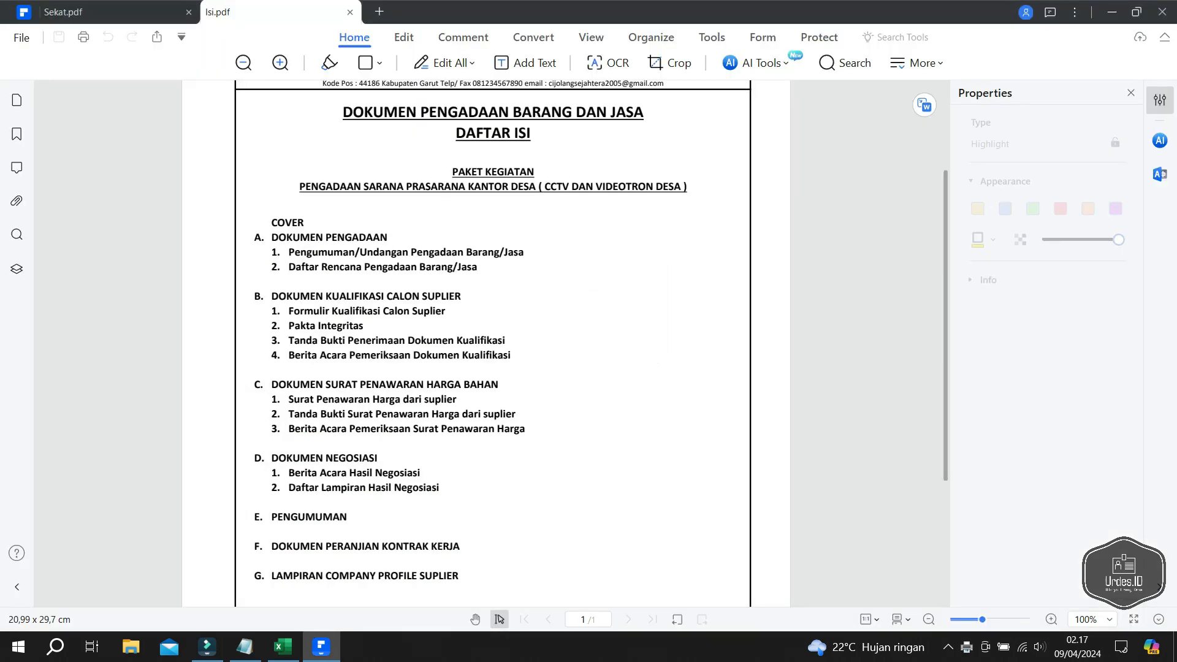
# - Save the one-page cover as Cover.pdf and go back to Excel
pyautogui.scroll(-5, 487, 343)
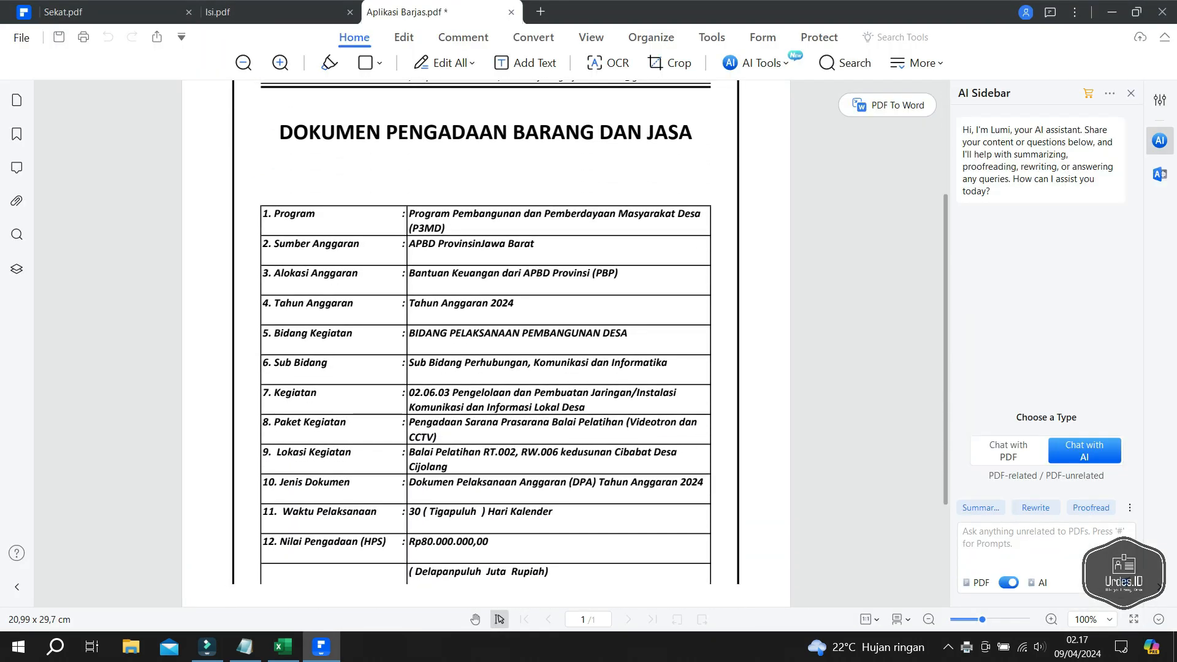
pyautogui.scroll(-1, 486, 343)
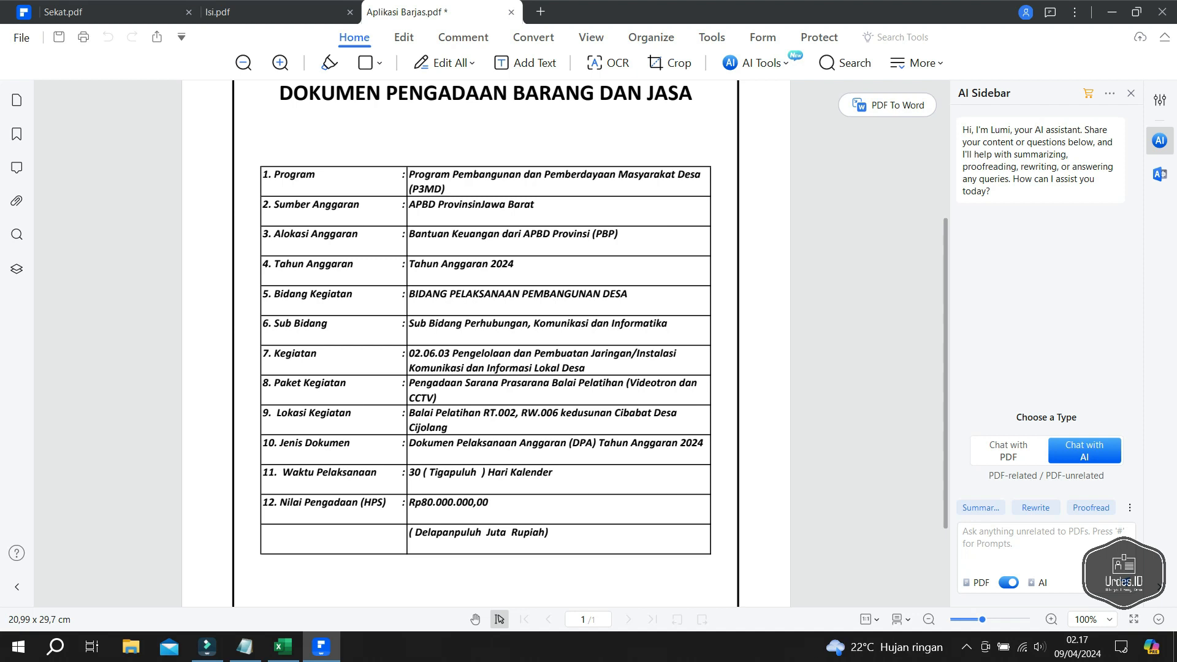
pyautogui.click(22, 38)
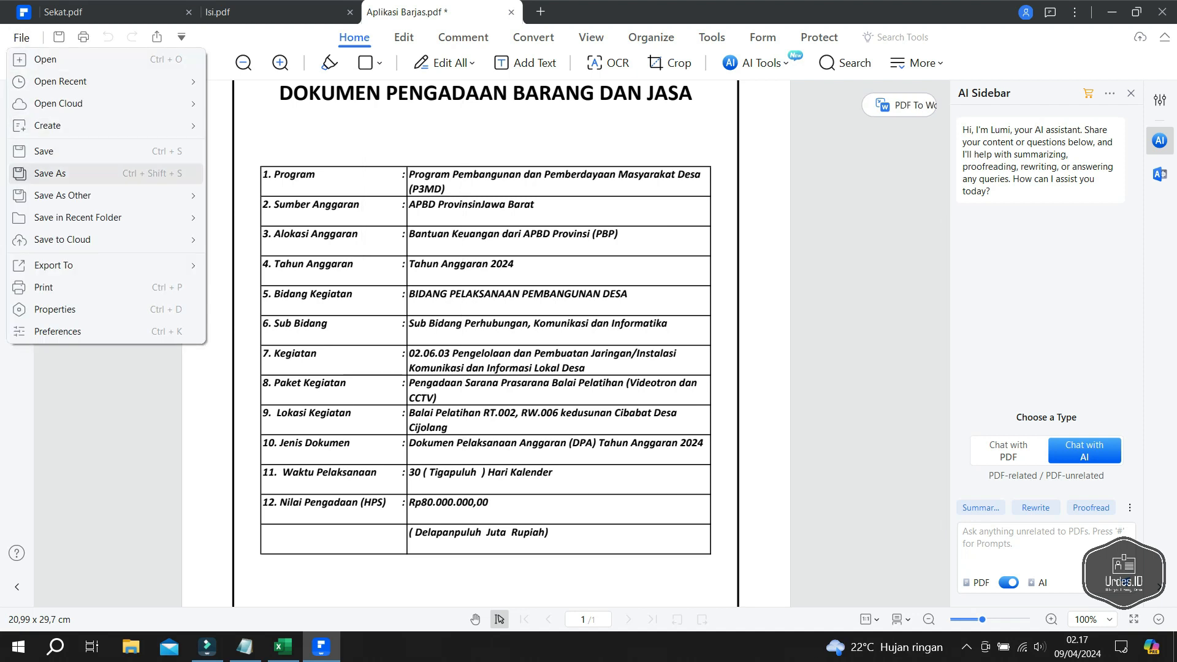
pyautogui.click(49, 172)
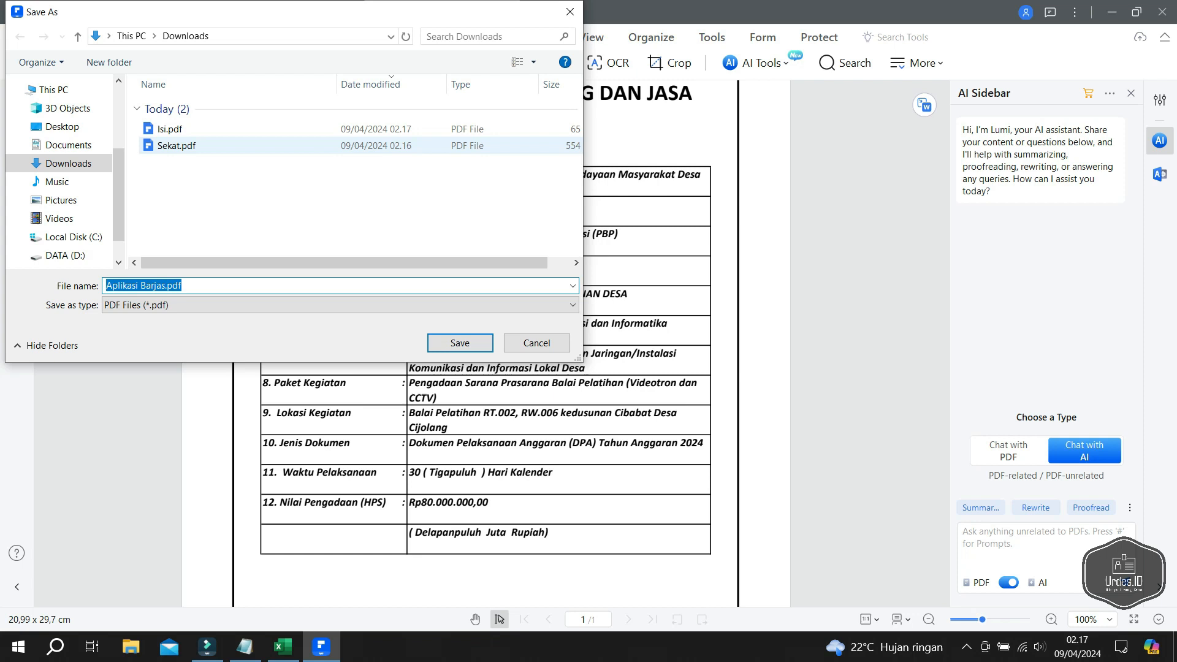
pyautogui.write('Cover')
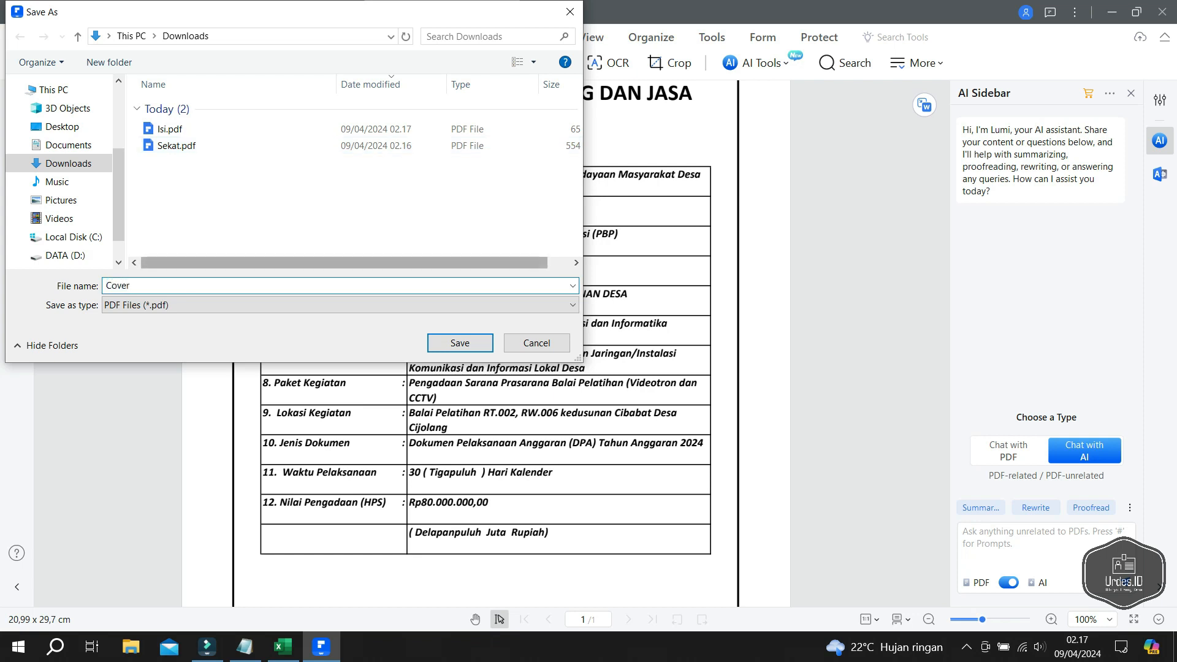
pyautogui.press('Return')
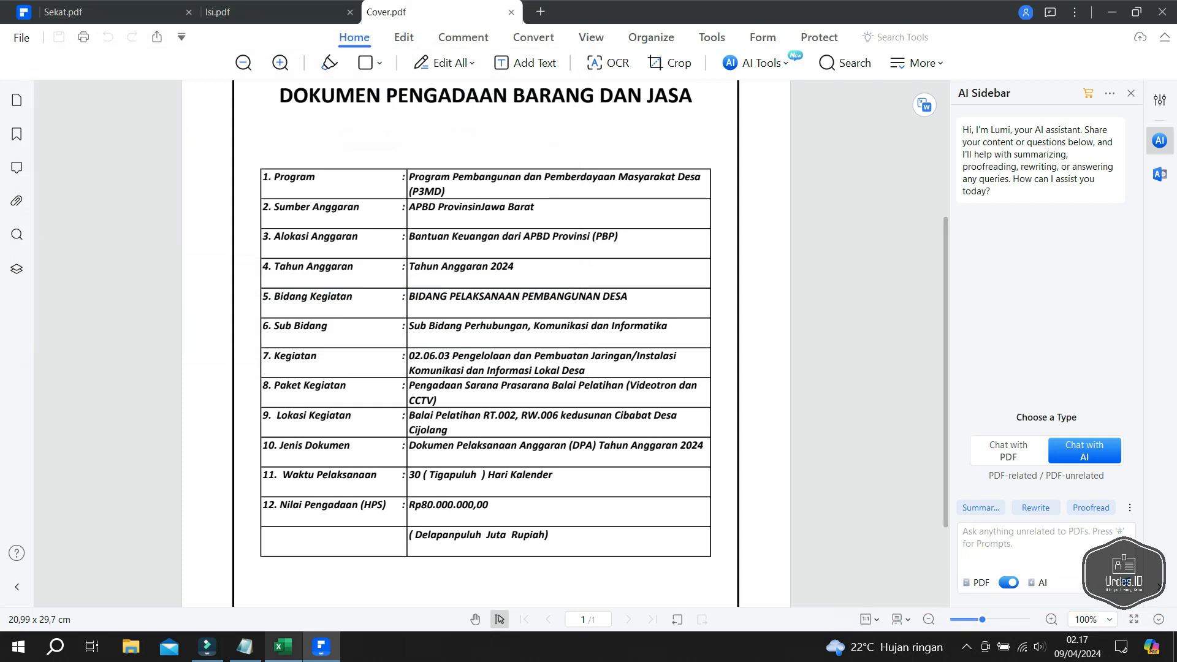
pyautogui.click(283, 647)
# - Print the TPK sheet to a new PDF in PDFelement
pyautogui.click(220, 604)
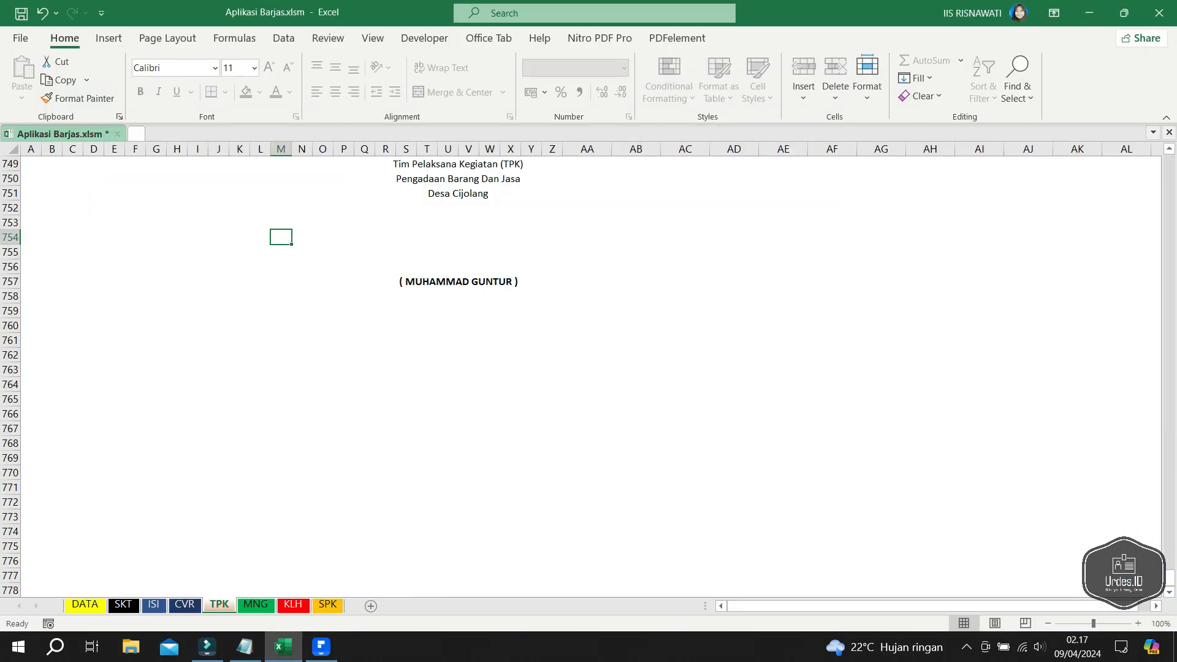
pyautogui.hotkey('ctrl', 'p')
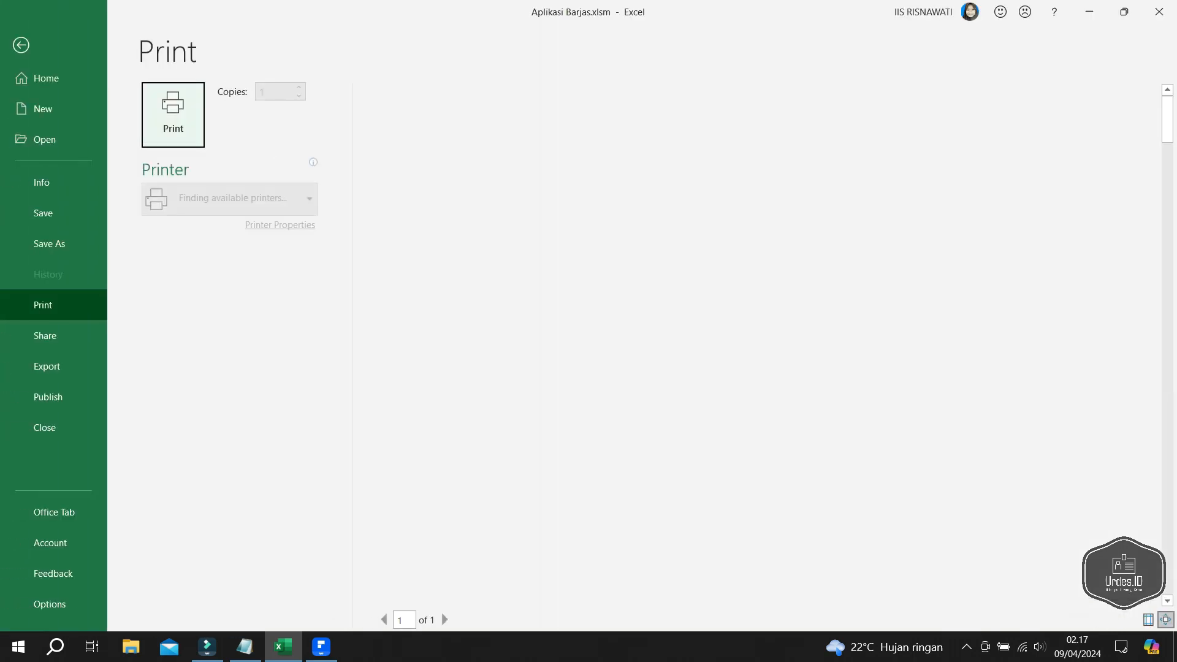
pyautogui.press('Escape')
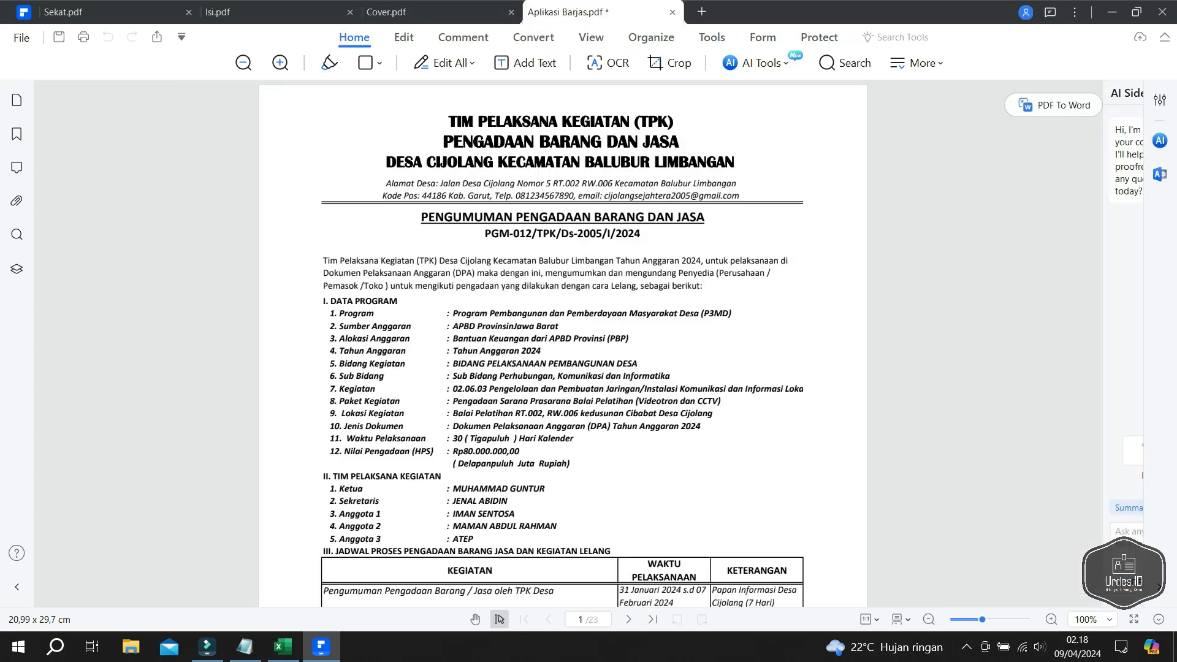
# - Scroll through all 23 pages of the TPK PDF to the final KAK signature page
pyautogui.scroll(-3, 486, 343)
pyautogui.scroll(-6, 486, 344)
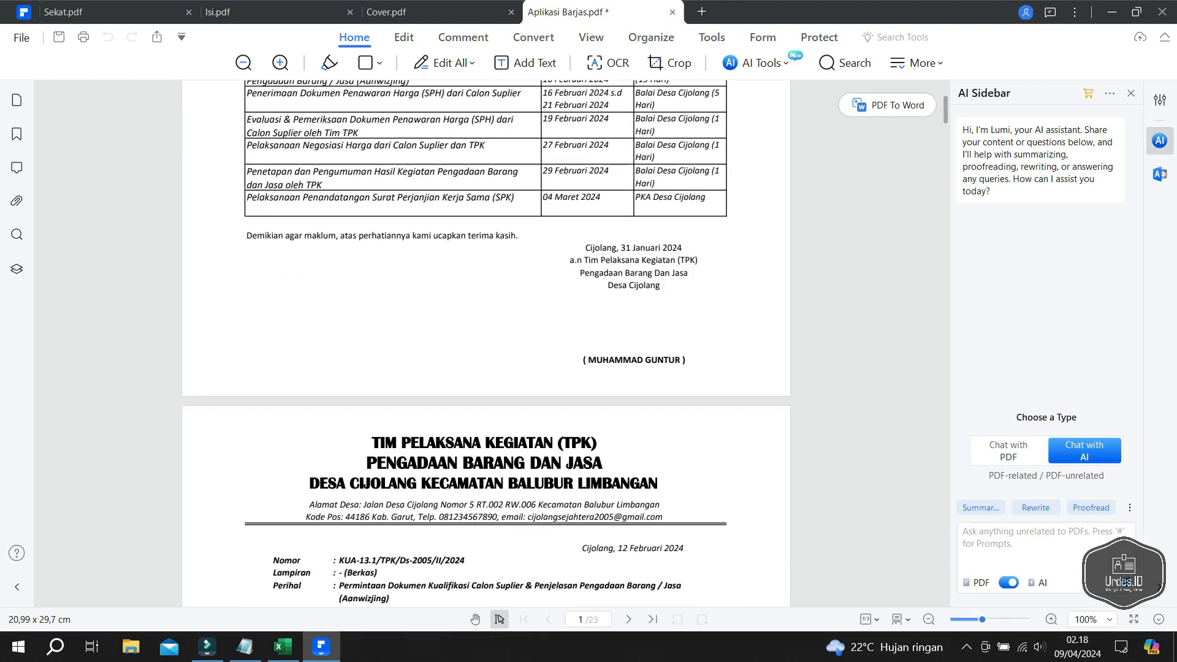
pyautogui.scroll(-14, 486, 343)
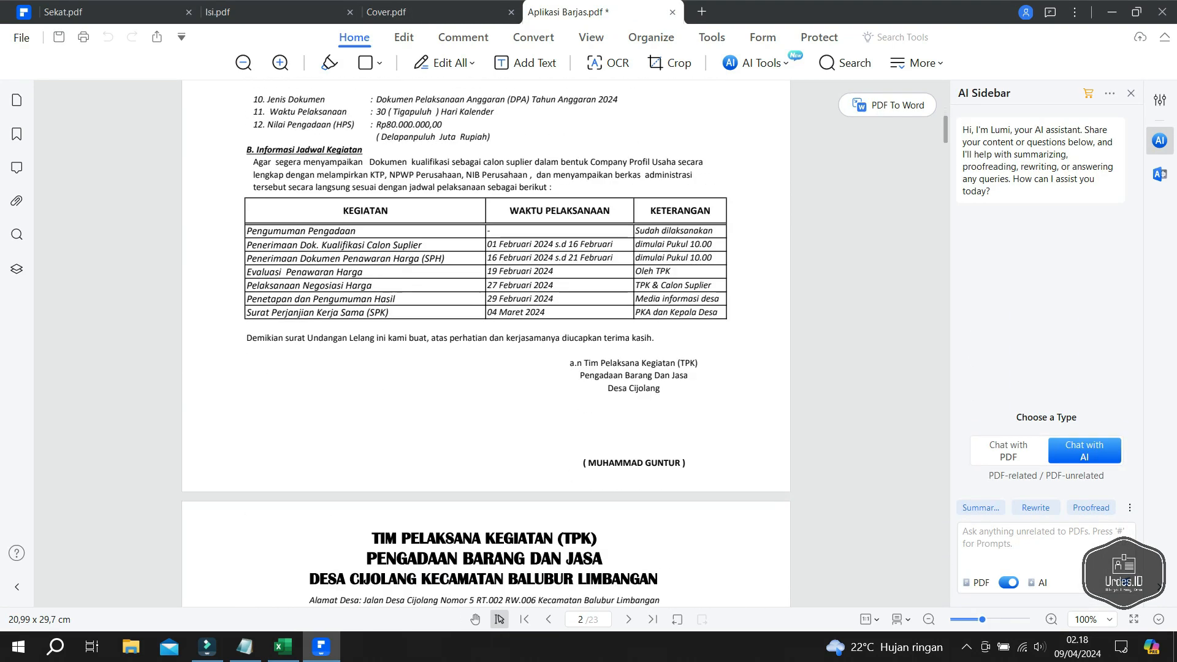
pyautogui.scroll(-10, 487, 344)
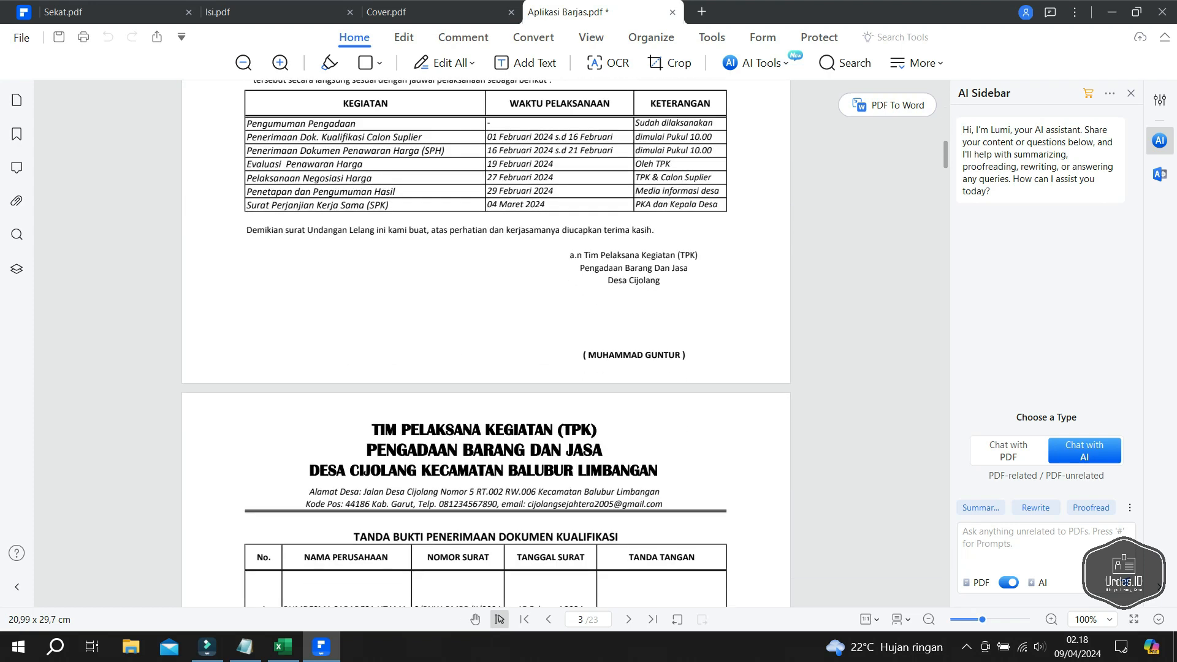
pyautogui.scroll(20, 487, 344)
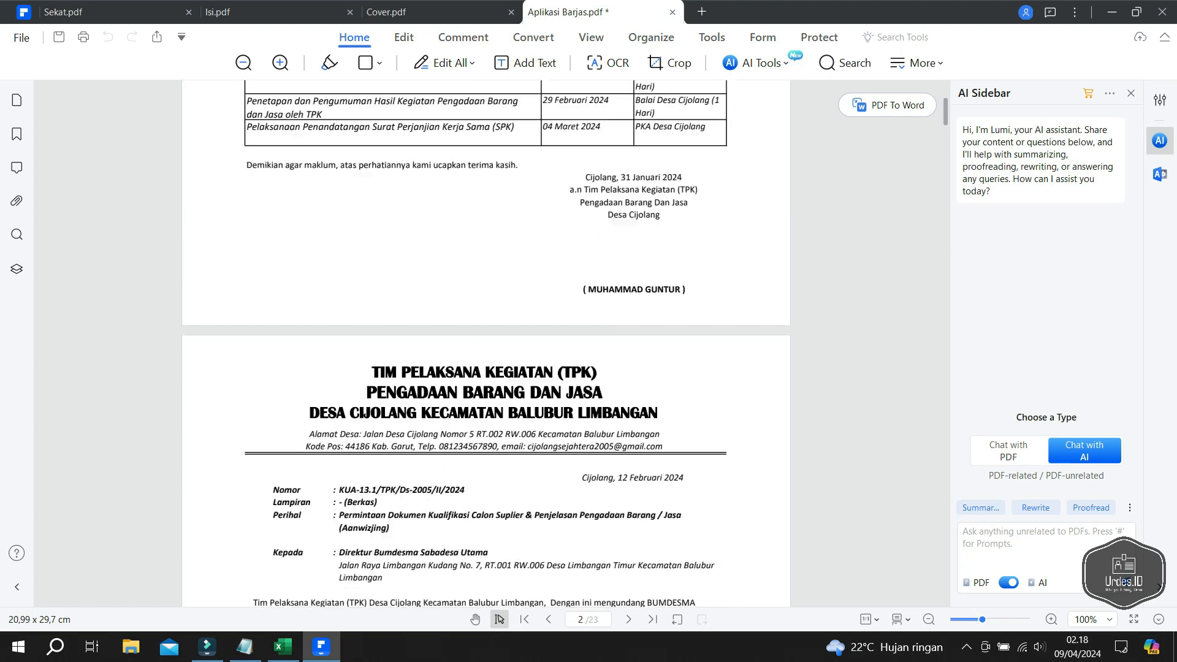
pyautogui.scroll(4, 486, 343)
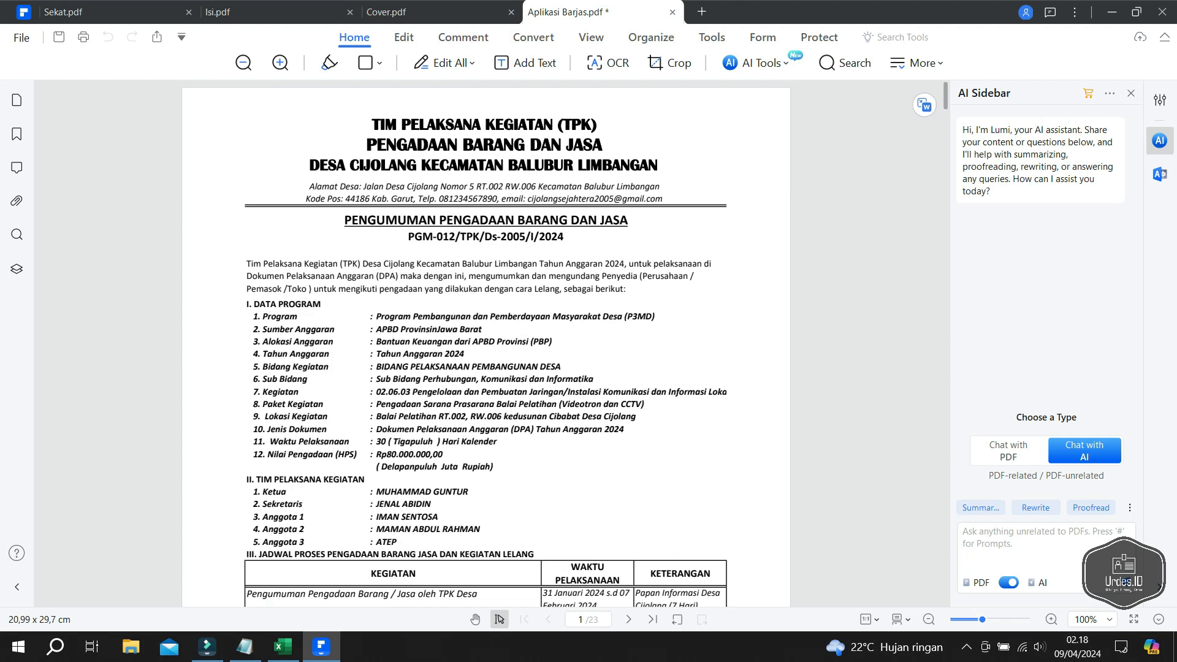
pyautogui.scroll(-10, 486, 344)
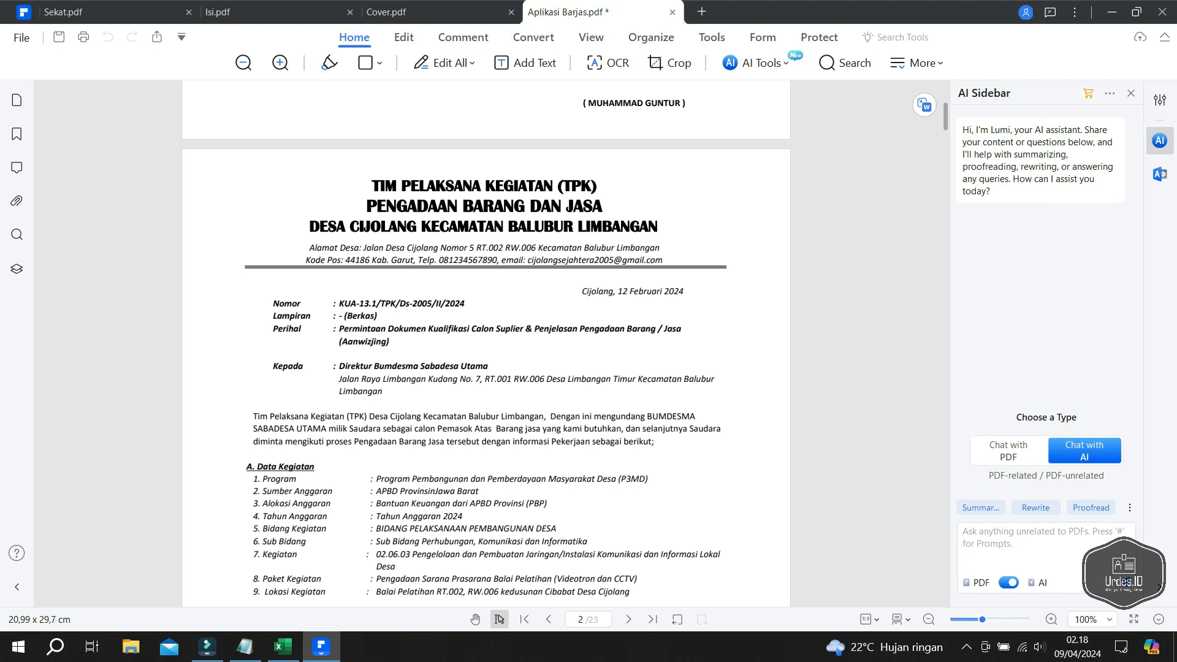
pyautogui.scroll(-6, 486, 343)
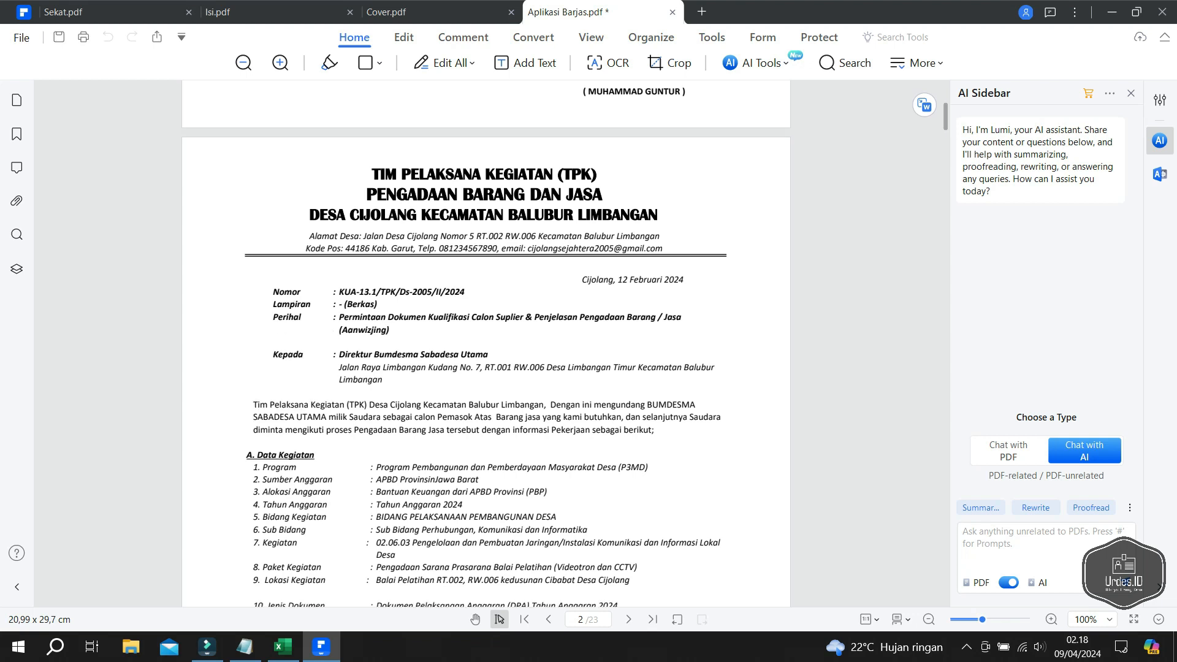
pyautogui.scroll(-7, 486, 344)
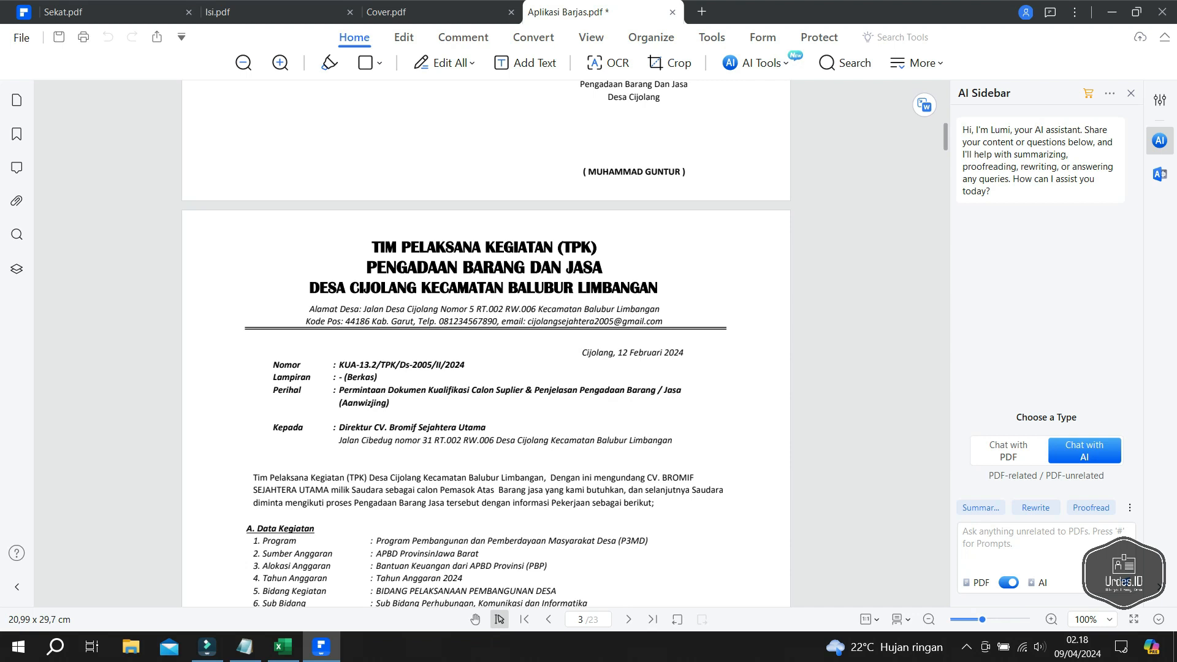
pyautogui.scroll(-9, 486, 343)
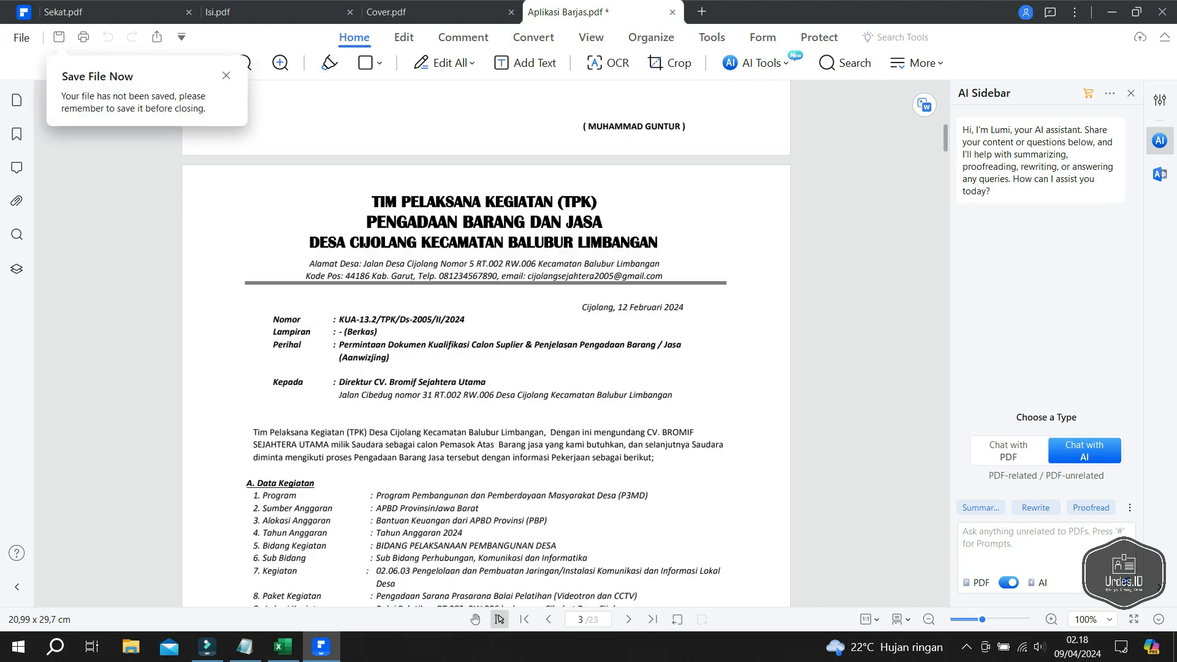
pyautogui.scroll(-5, 486, 344)
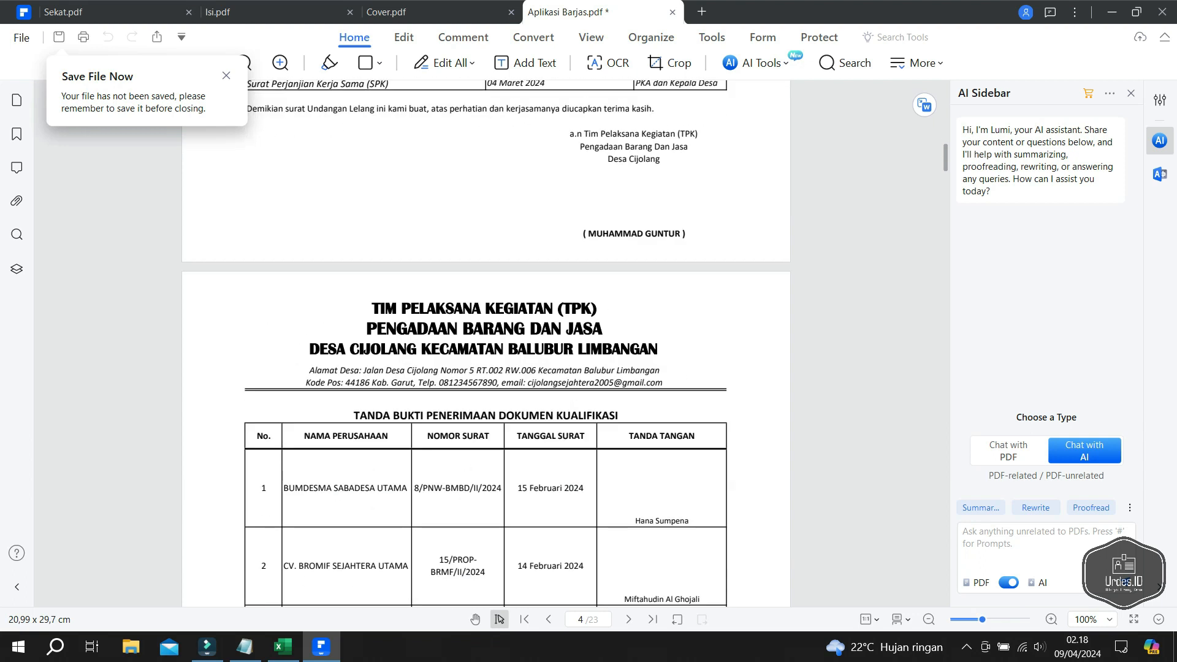
pyautogui.scroll(-3, 486, 343)
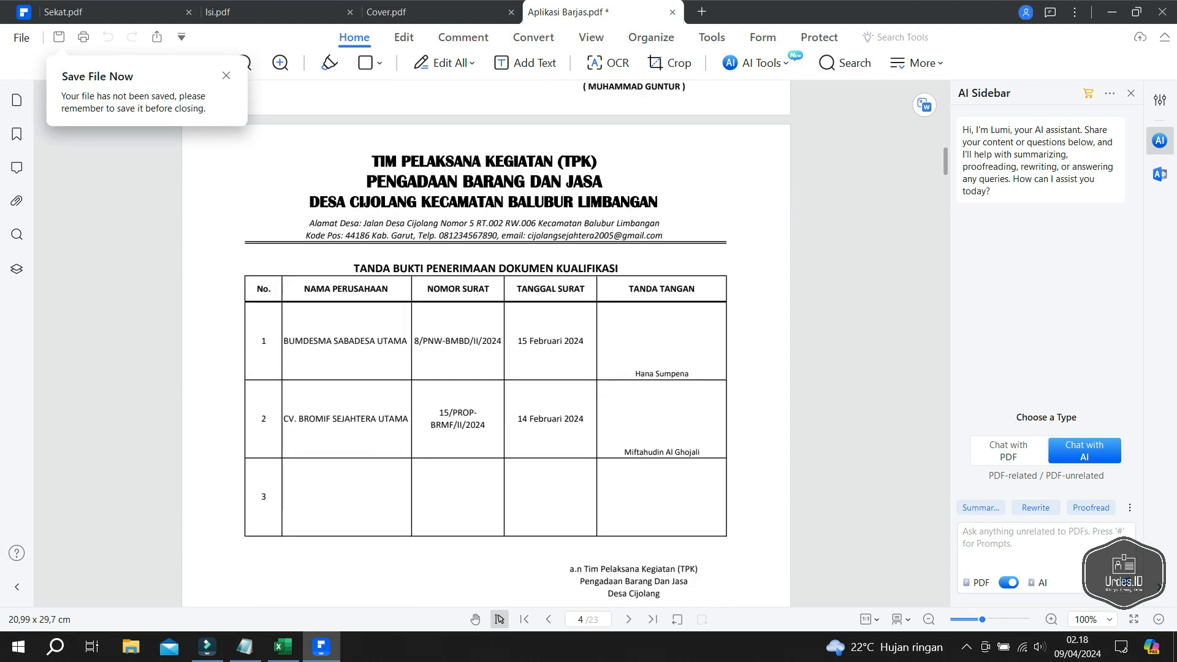
pyautogui.scroll(-11, 486, 344)
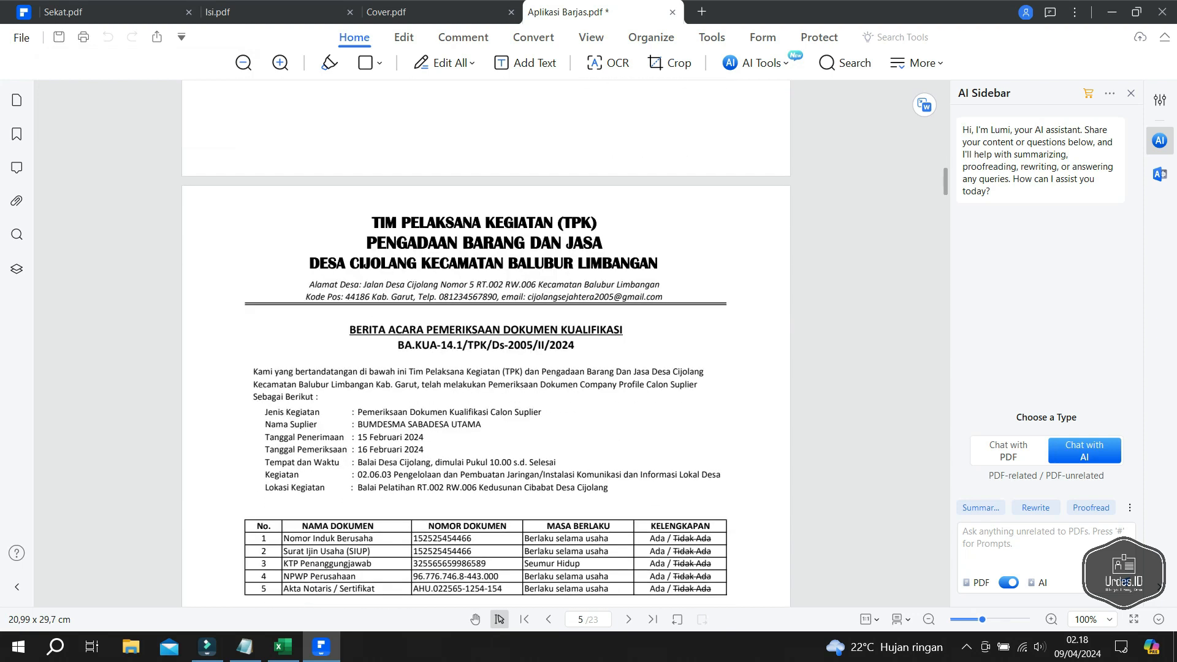
pyautogui.scroll(-12, 486, 343)
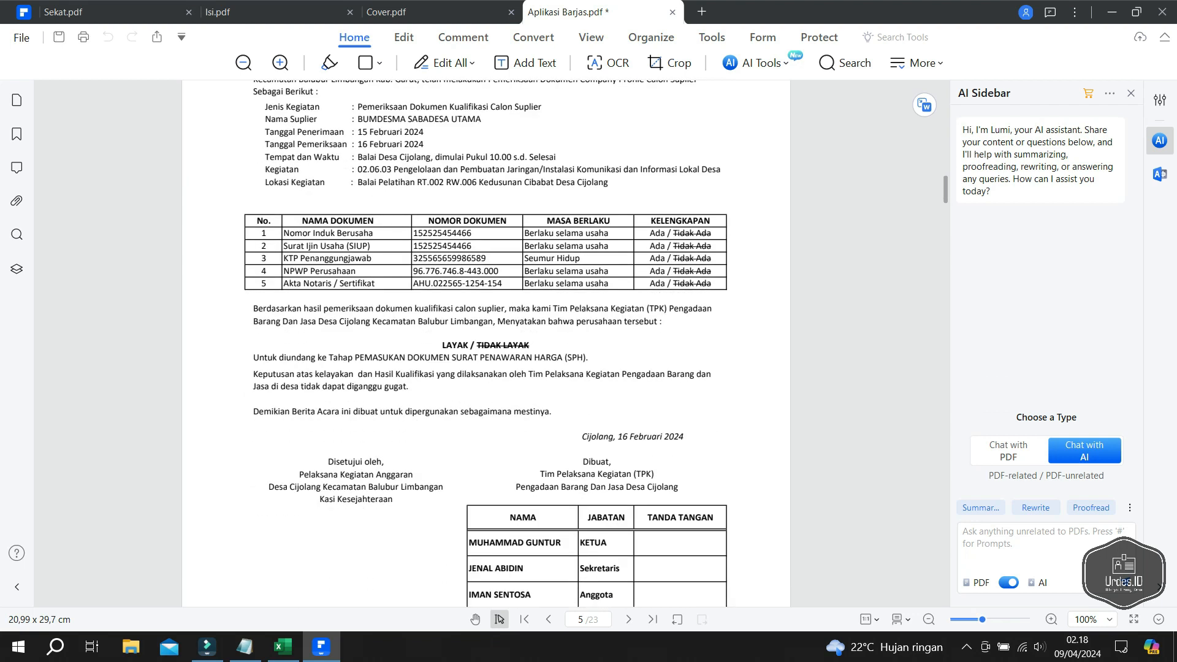
pyautogui.scroll(-3, 487, 344)
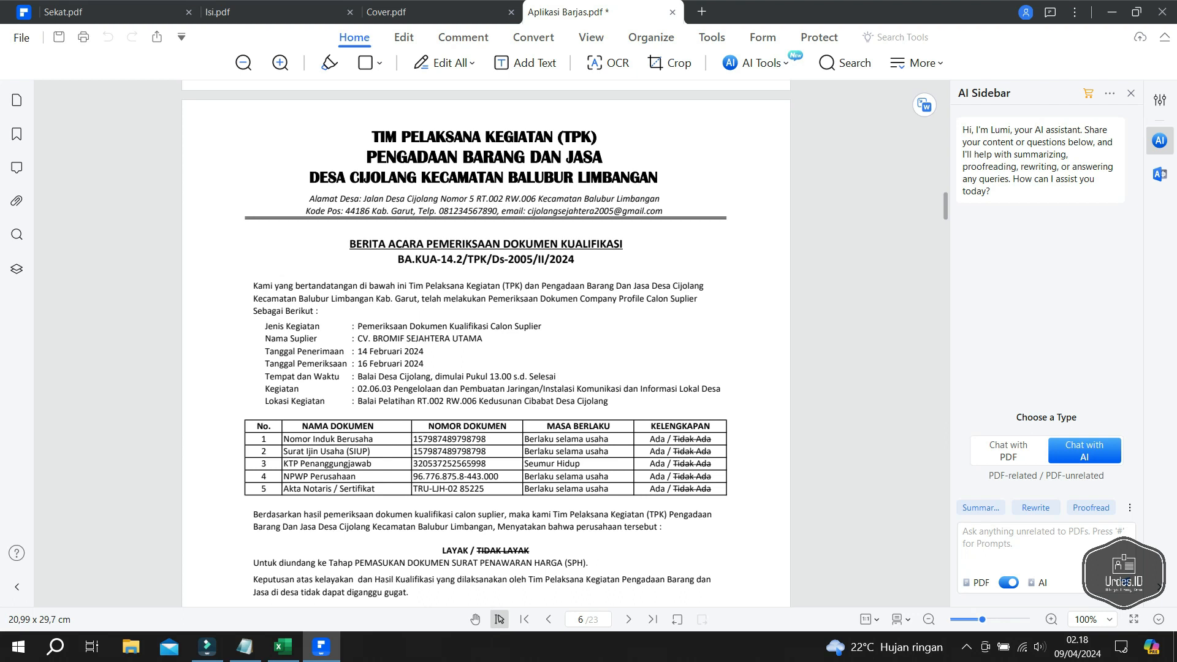
pyautogui.scroll(-10, 486, 344)
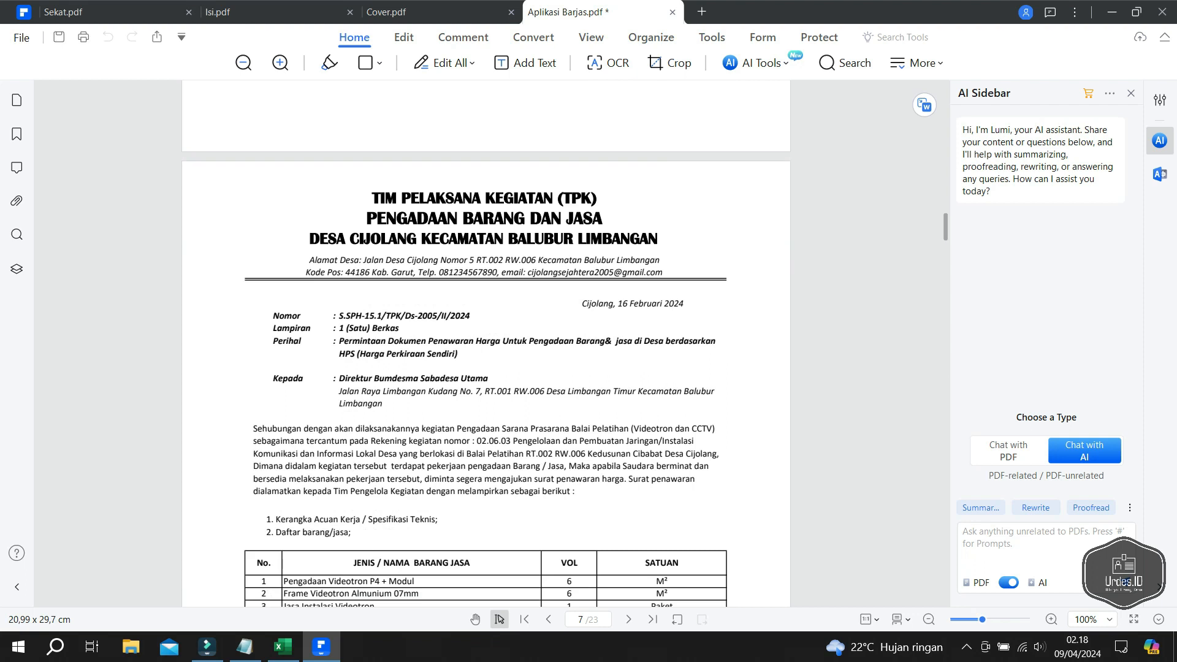
pyautogui.scroll(-1, 486, 343)
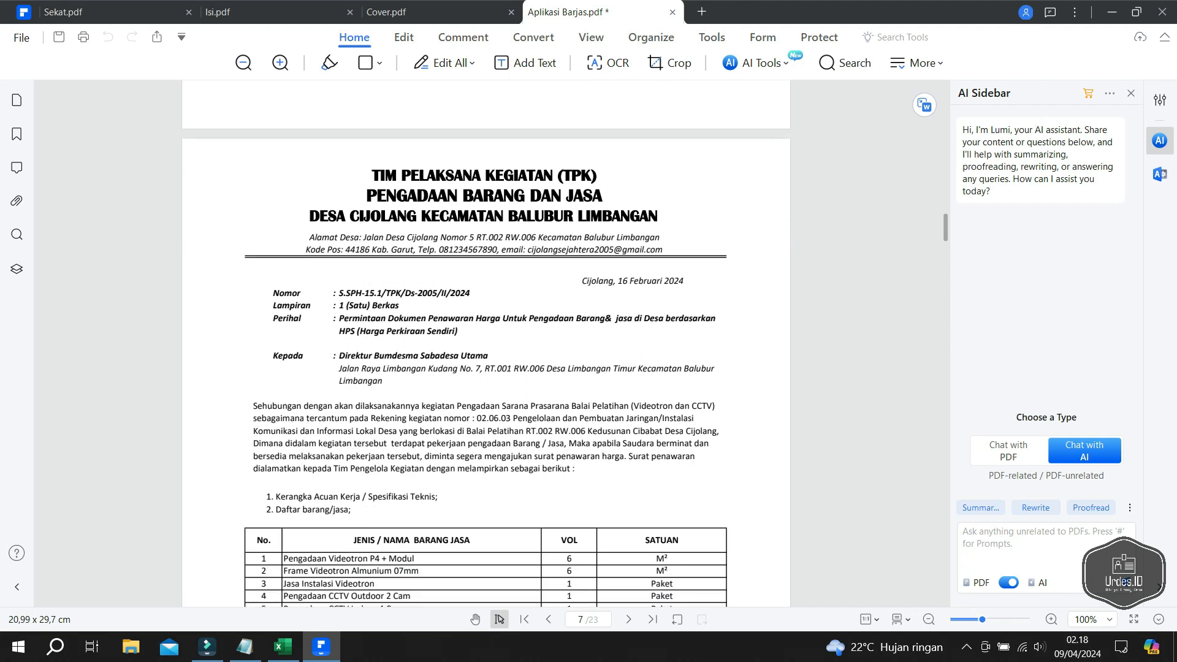
pyautogui.scroll(-2, 486, 343)
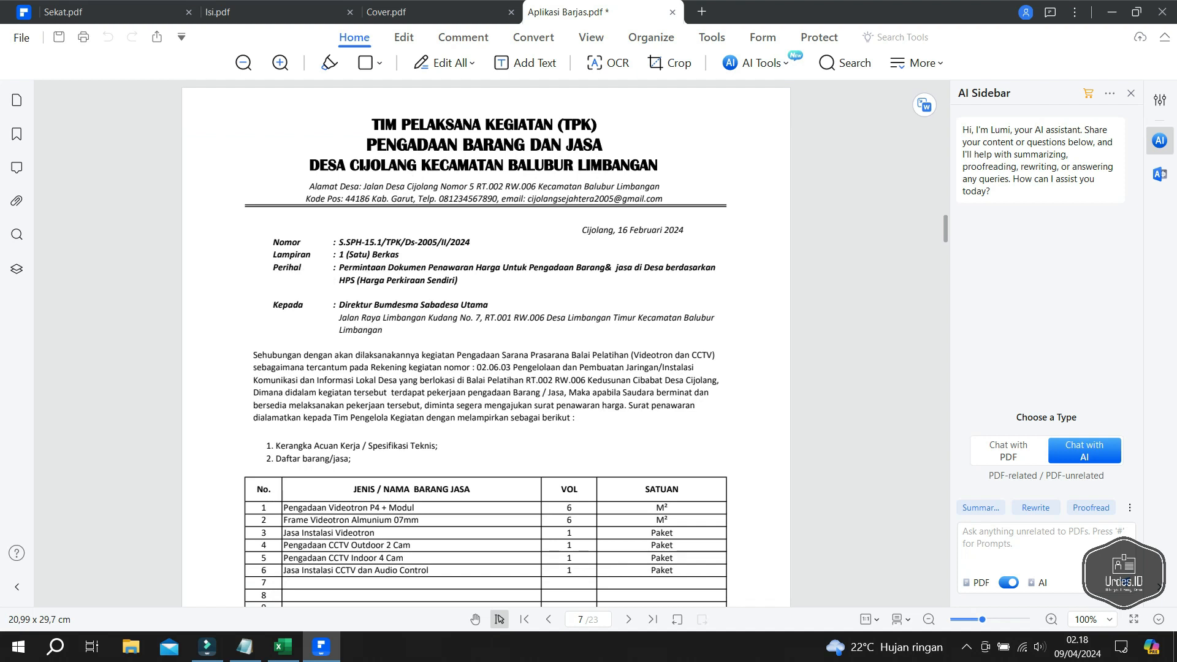
pyautogui.scroll(-10, 487, 344)
pyautogui.scroll(-14, 486, 343)
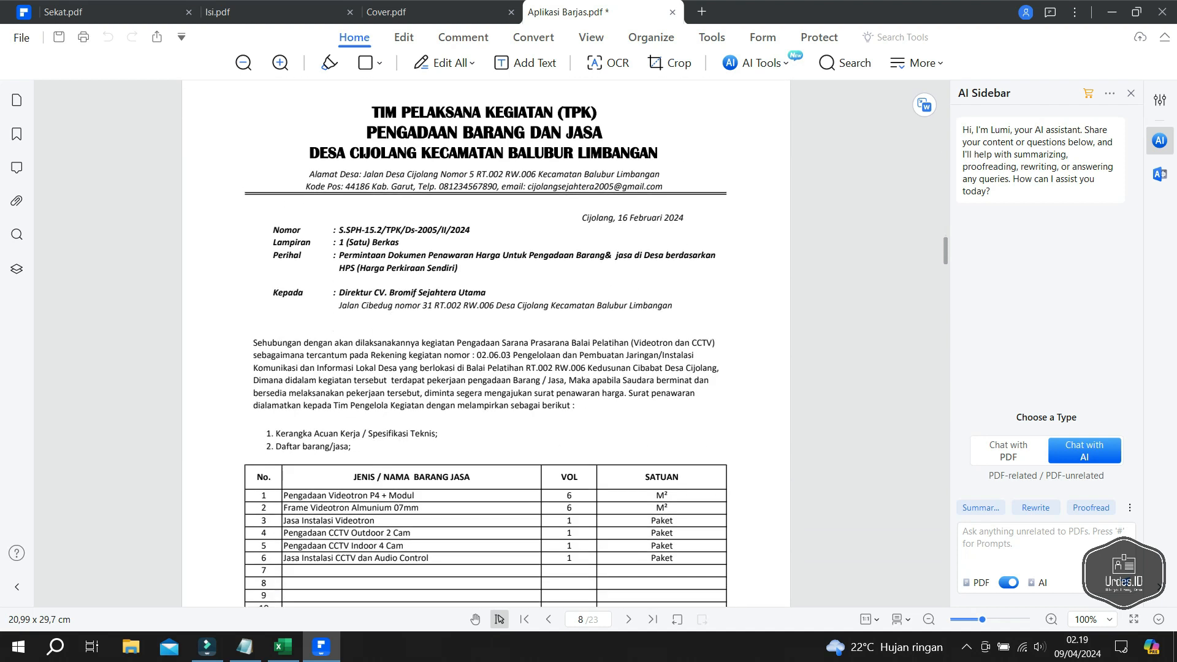
pyautogui.scroll(-20, 486, 344)
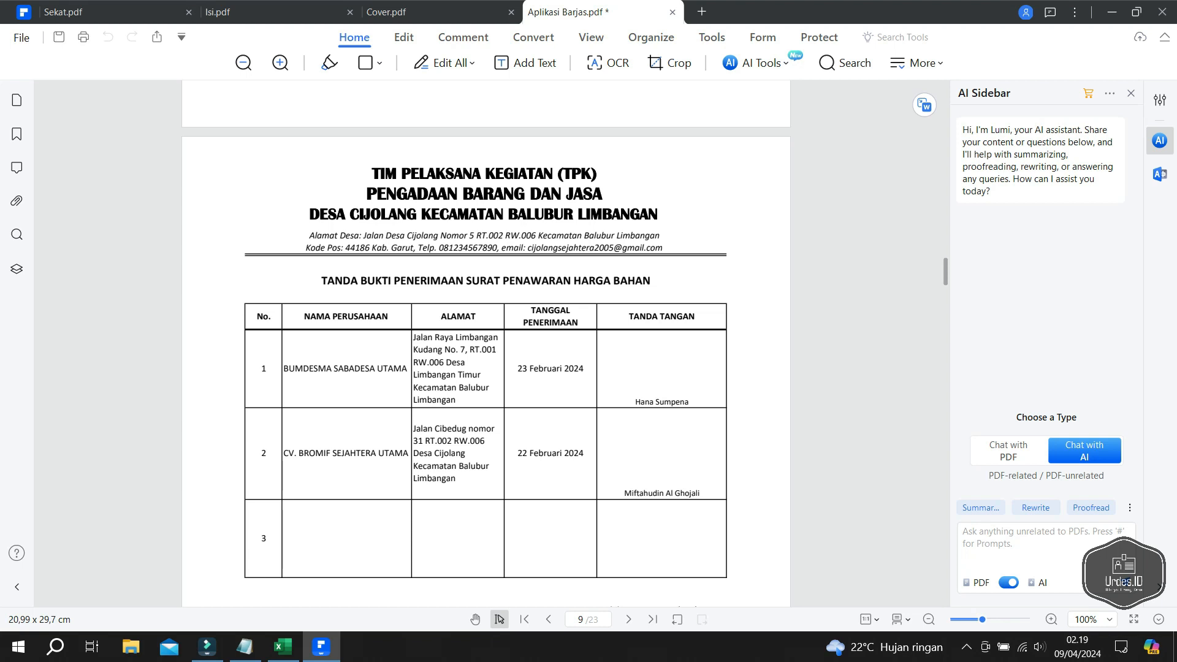
pyautogui.scroll(-20, 486, 344)
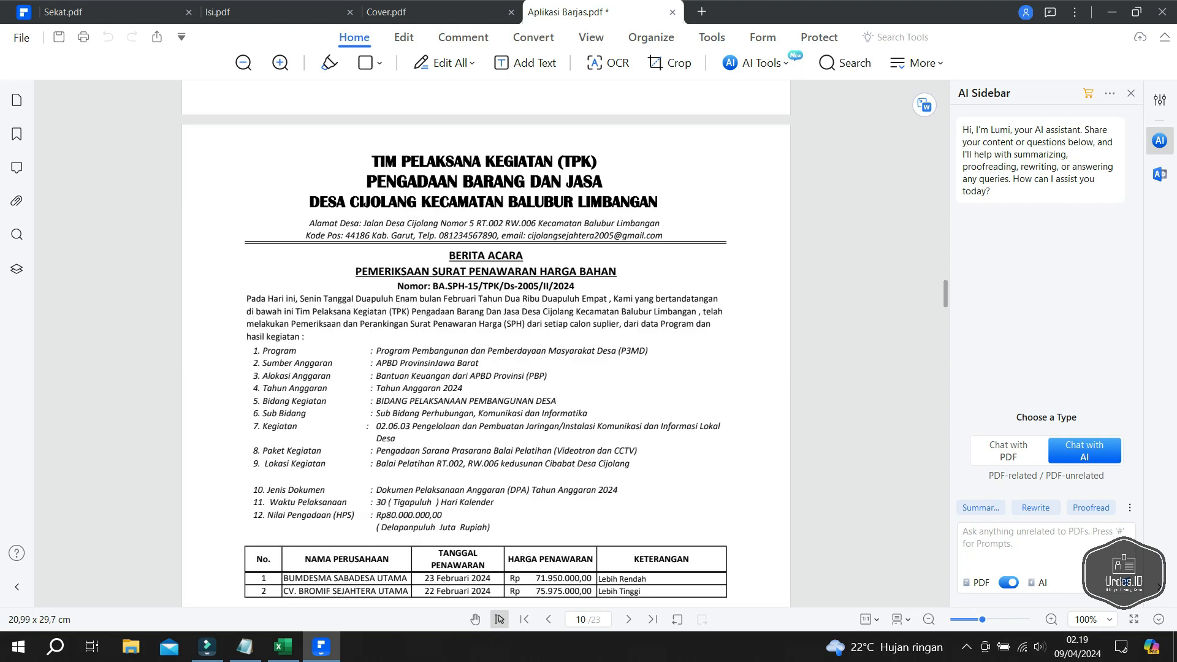
pyautogui.scroll(-20, 486, 343)
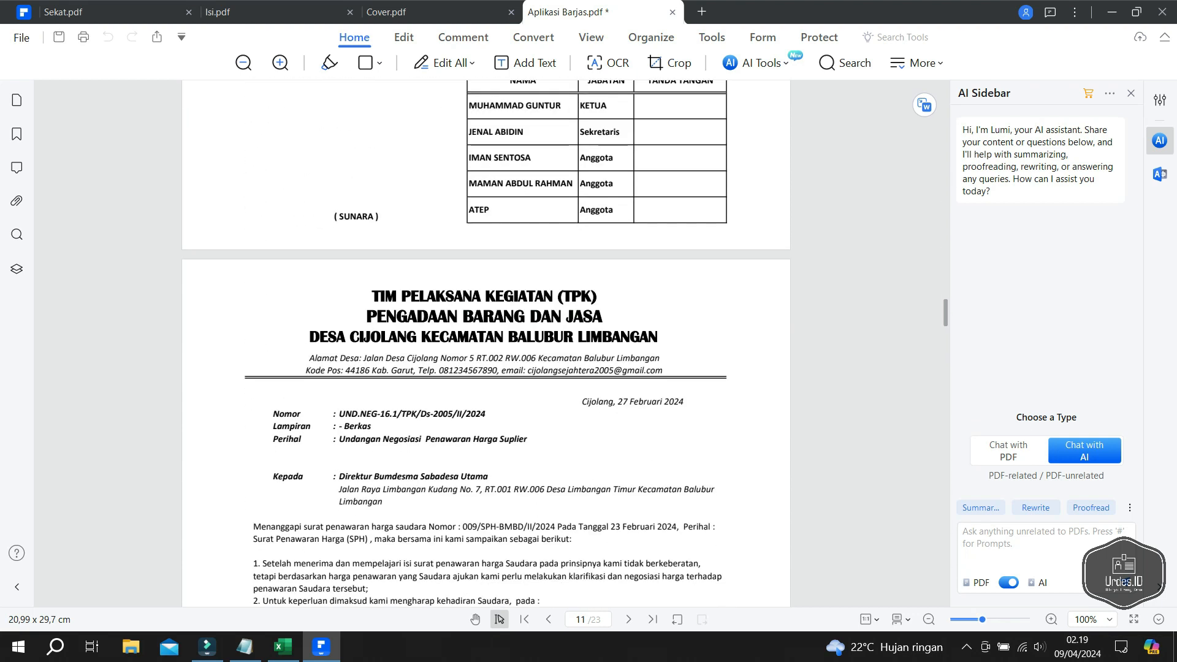
pyautogui.scroll(-4, 487, 343)
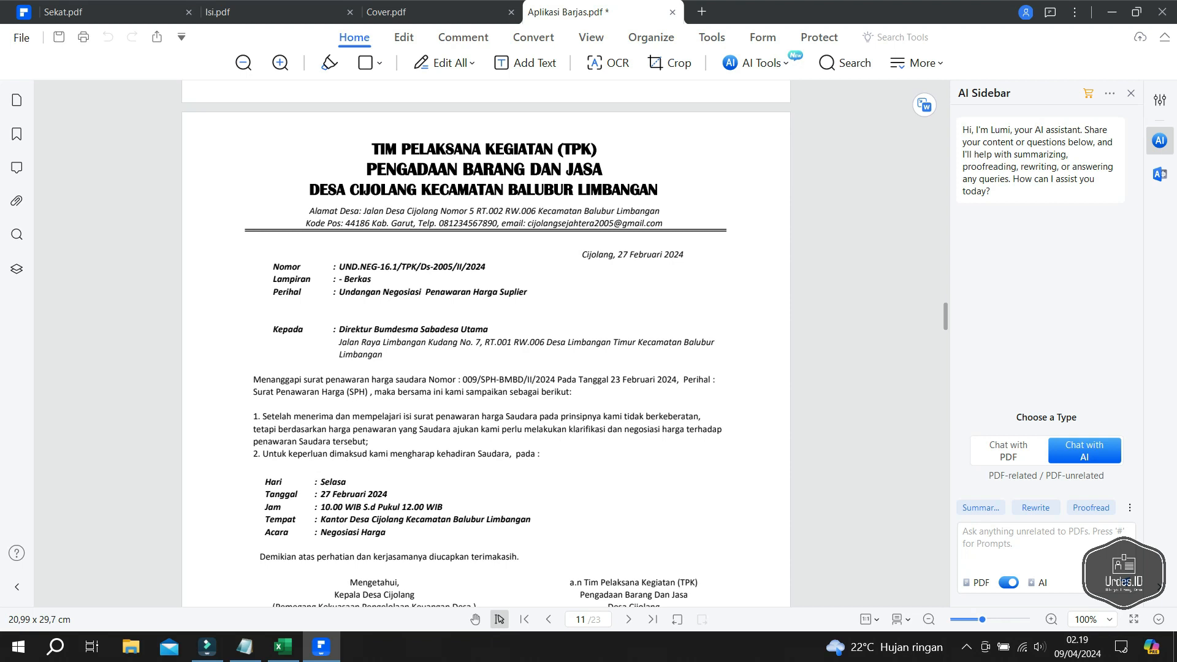
pyautogui.scroll(-19, 486, 344)
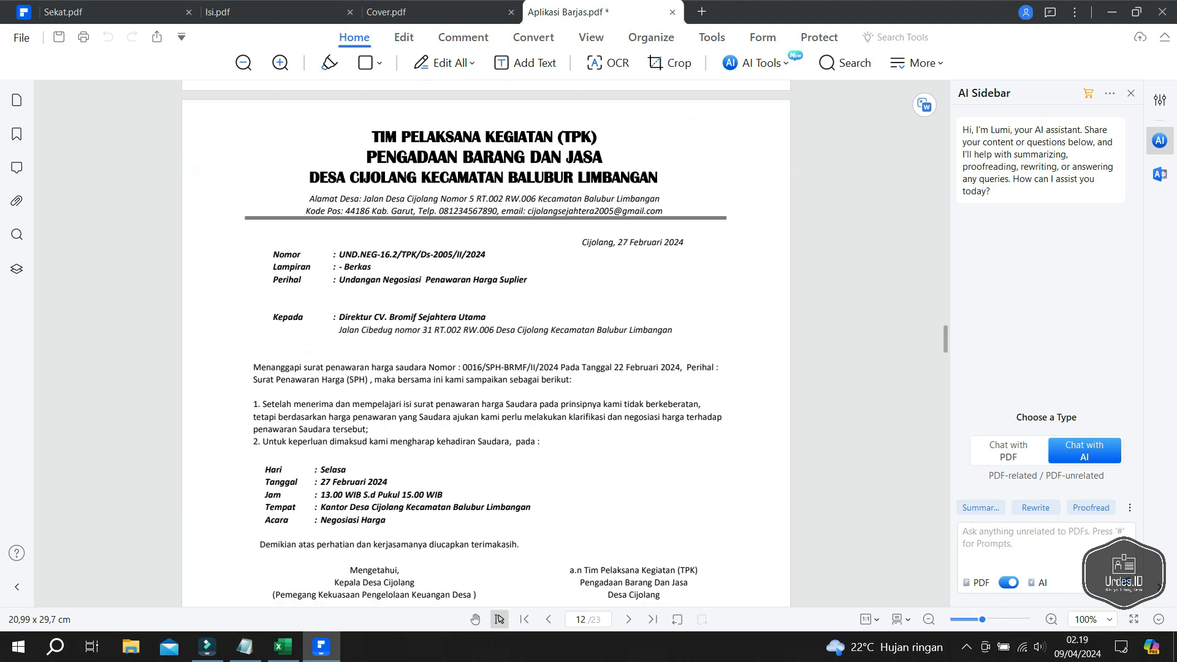
pyautogui.scroll(-1, 486, 339)
pyautogui.scroll(-5, 486, 343)
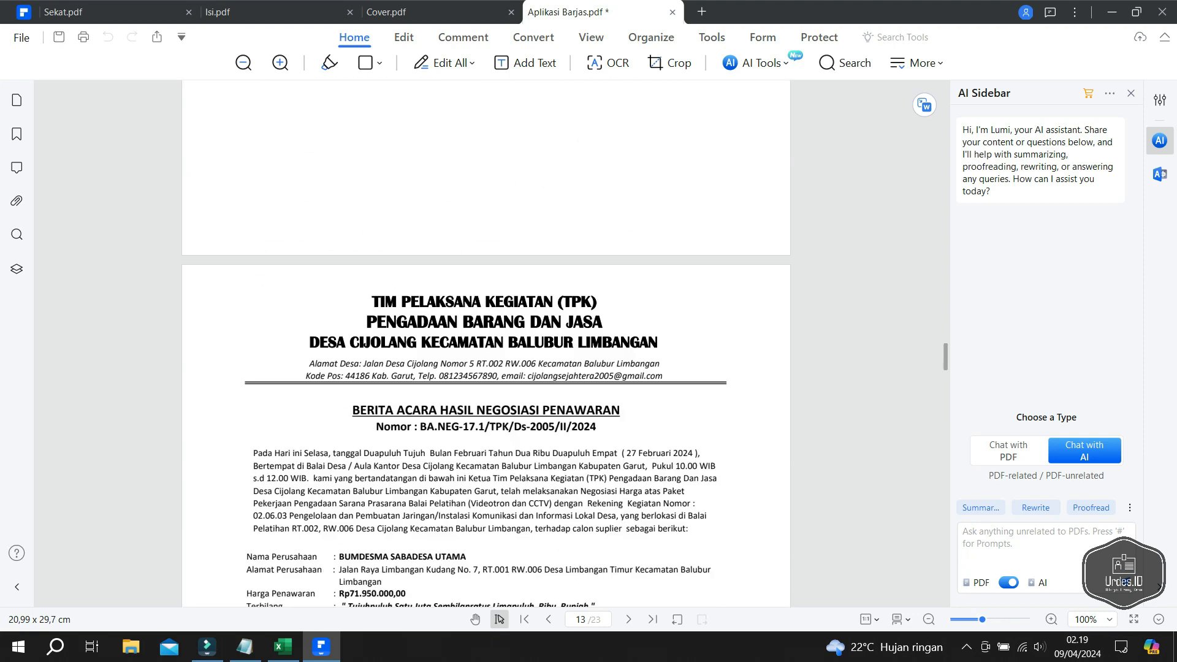
pyautogui.scroll(-1, 486, 343)
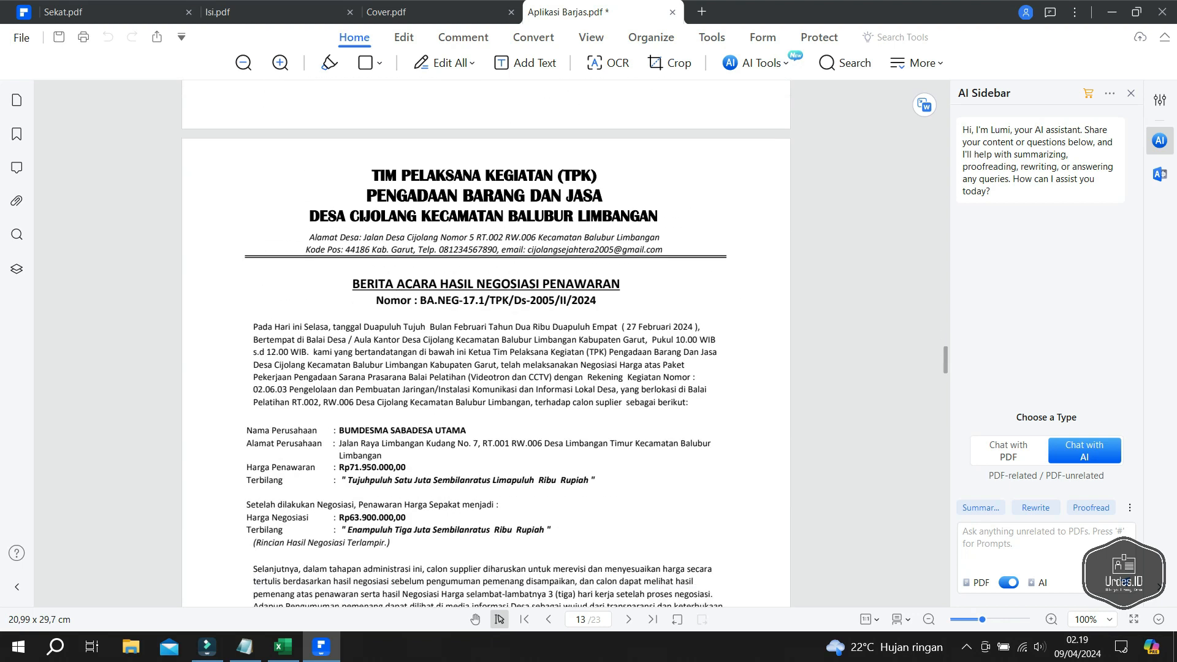
pyautogui.scroll(-3, 486, 343)
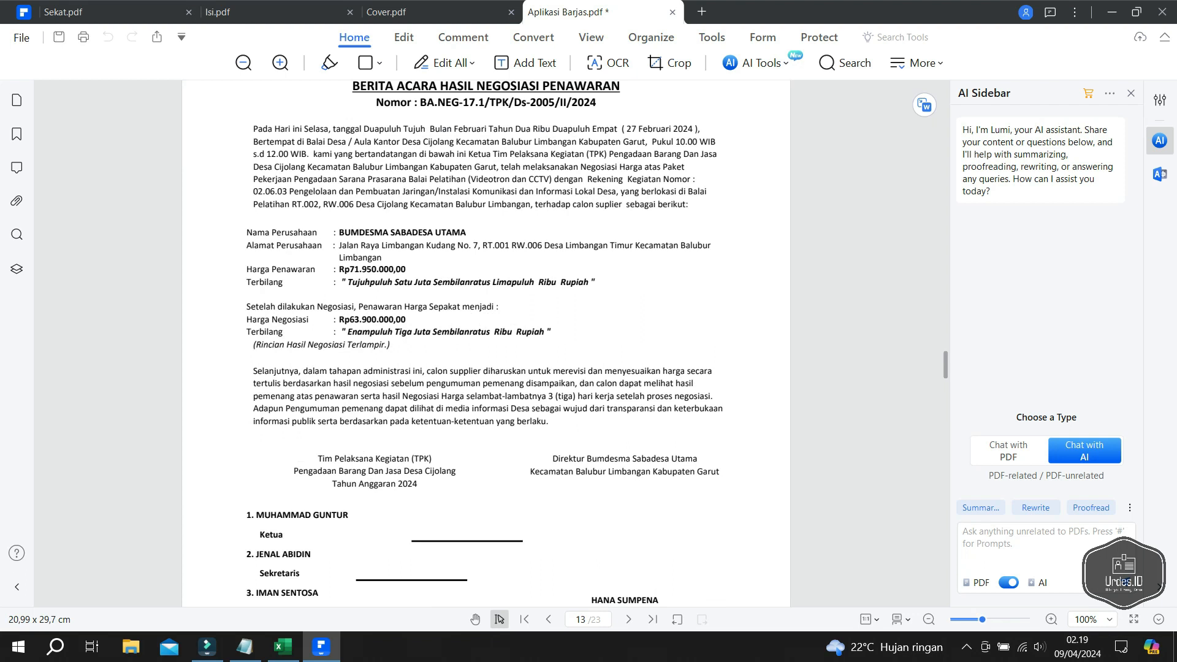
pyautogui.scroll(-12, 486, 343)
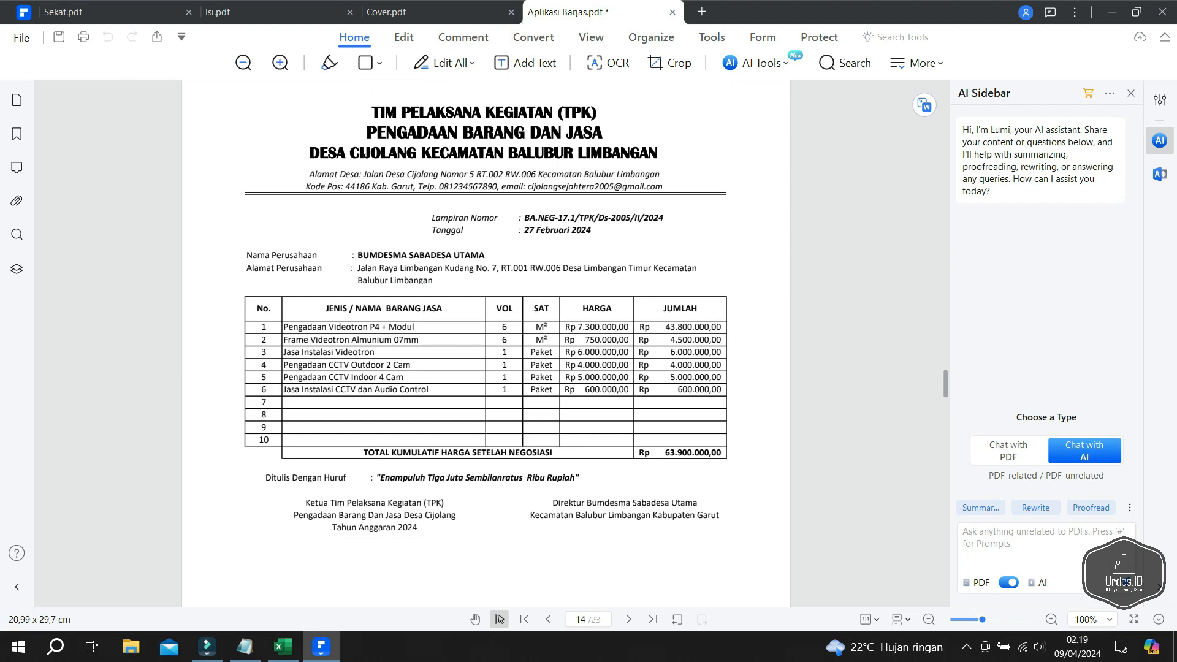
pyautogui.scroll(-9, 486, 344)
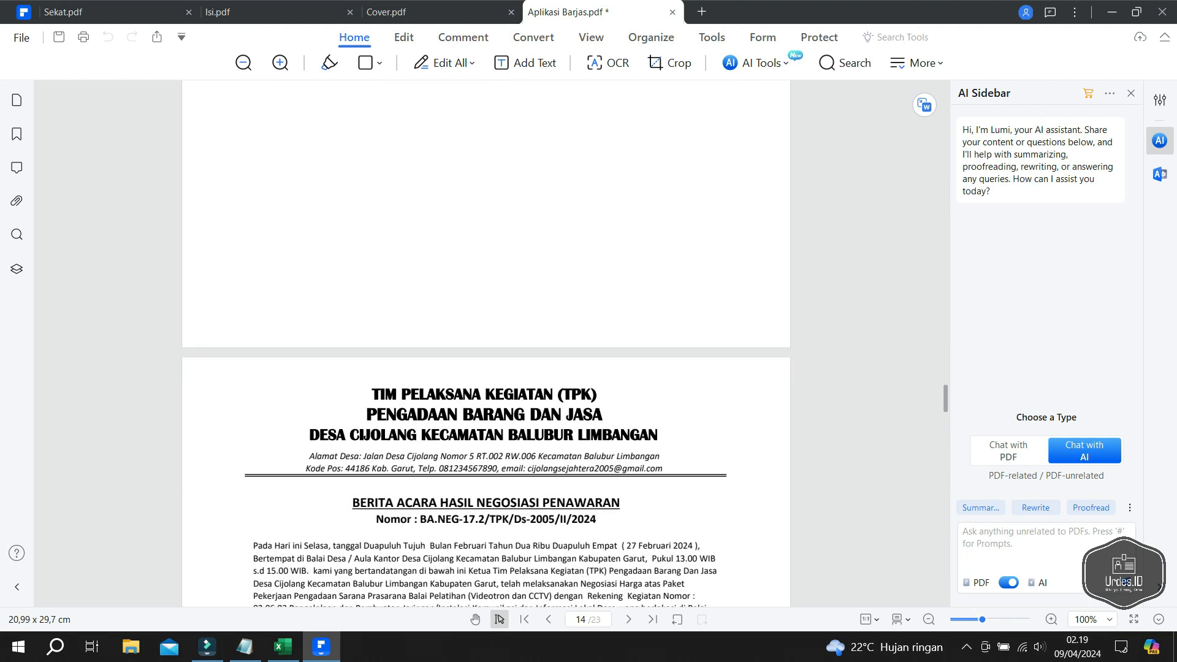
pyautogui.scroll(-3, 487, 343)
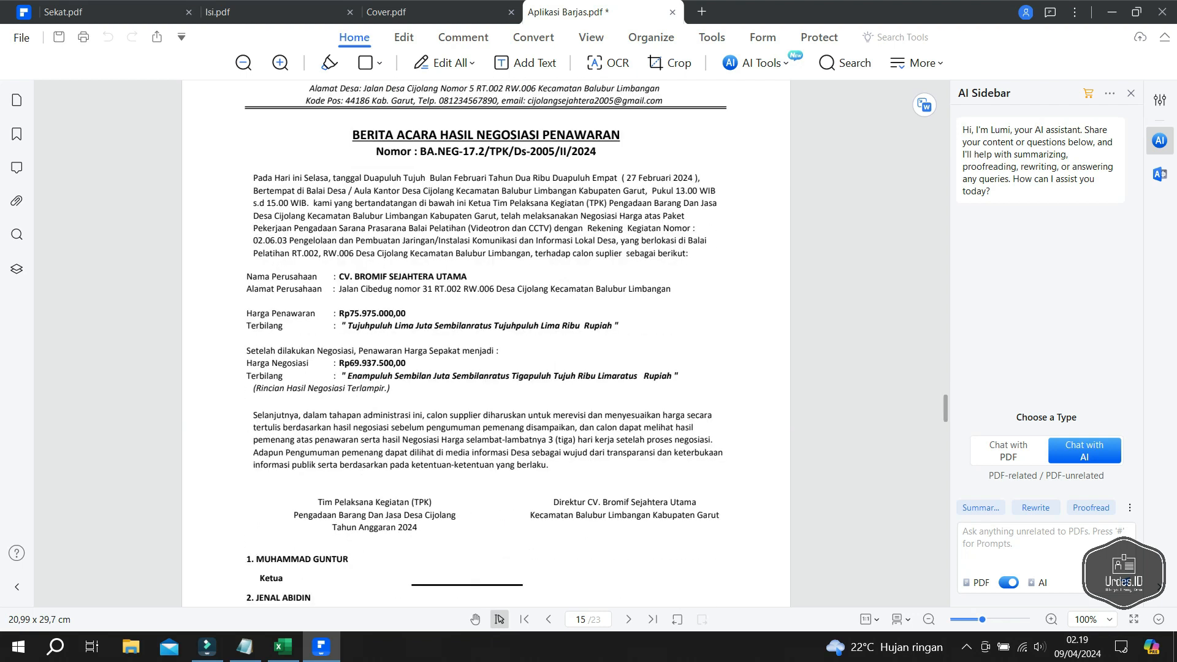
pyautogui.scroll(-9, 486, 343)
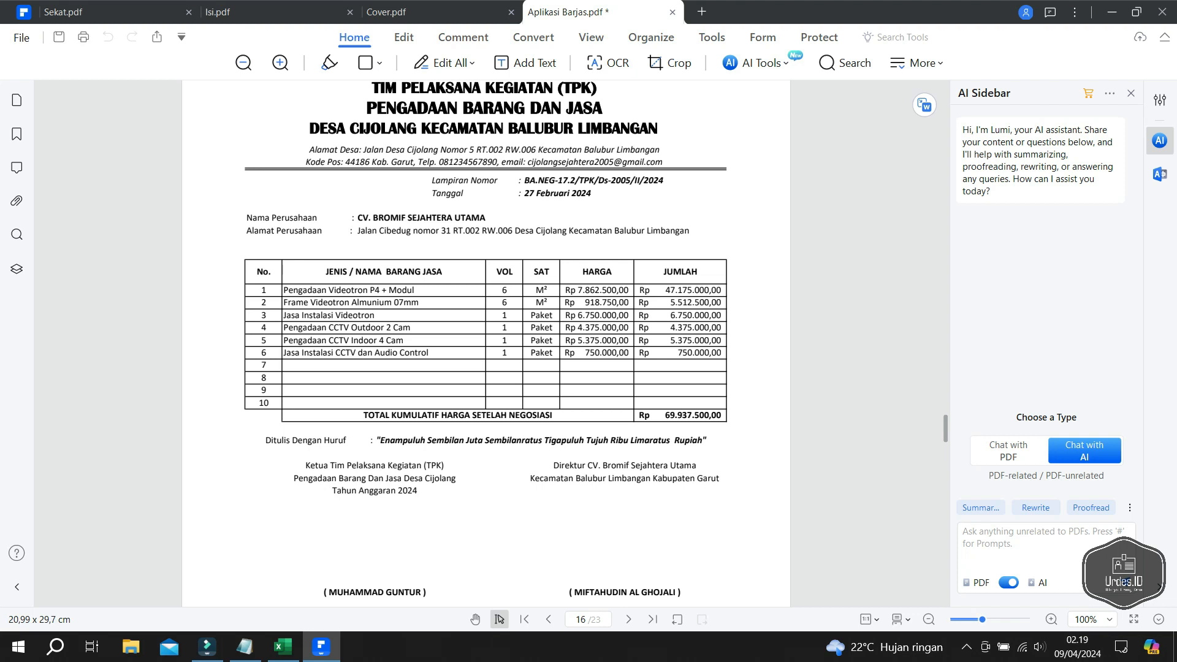
pyautogui.scroll(-5, 486, 343)
pyautogui.scroll(-7, 486, 343)
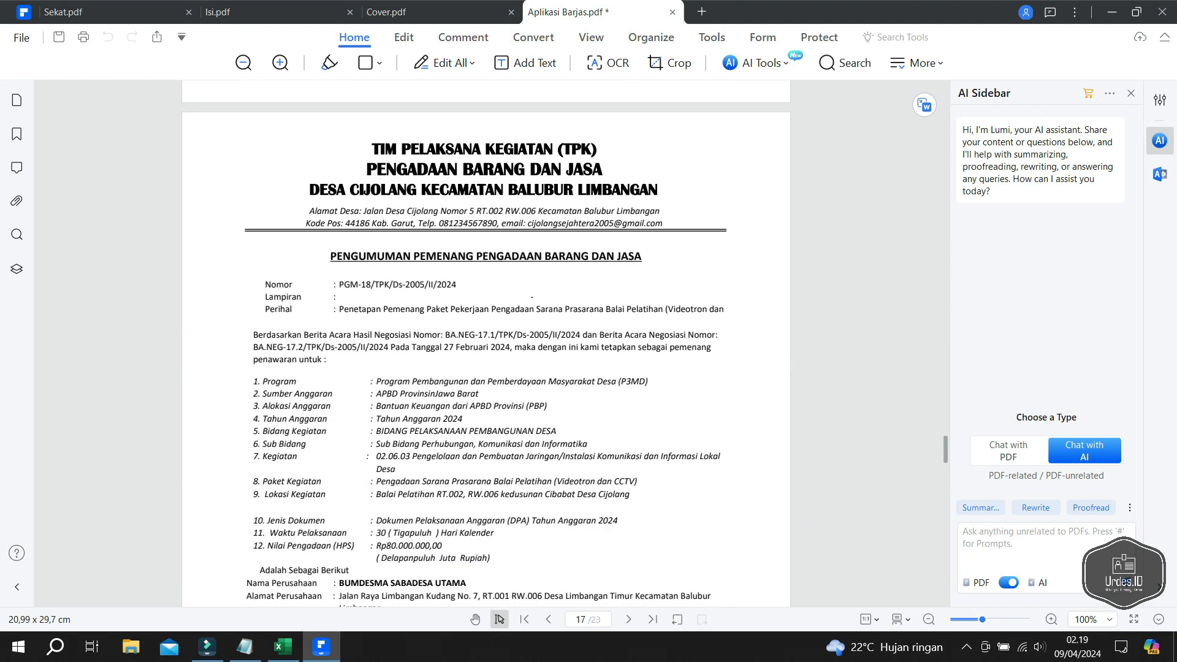
pyautogui.scroll(-10, 486, 343)
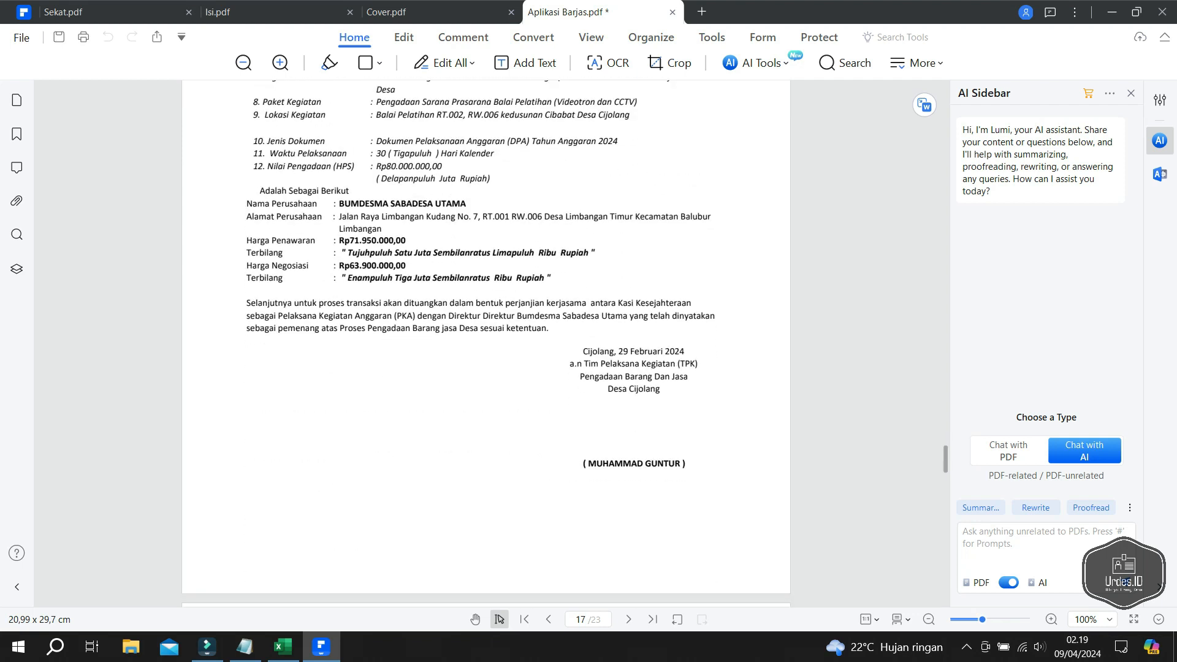
pyautogui.scroll(-1, 486, 343)
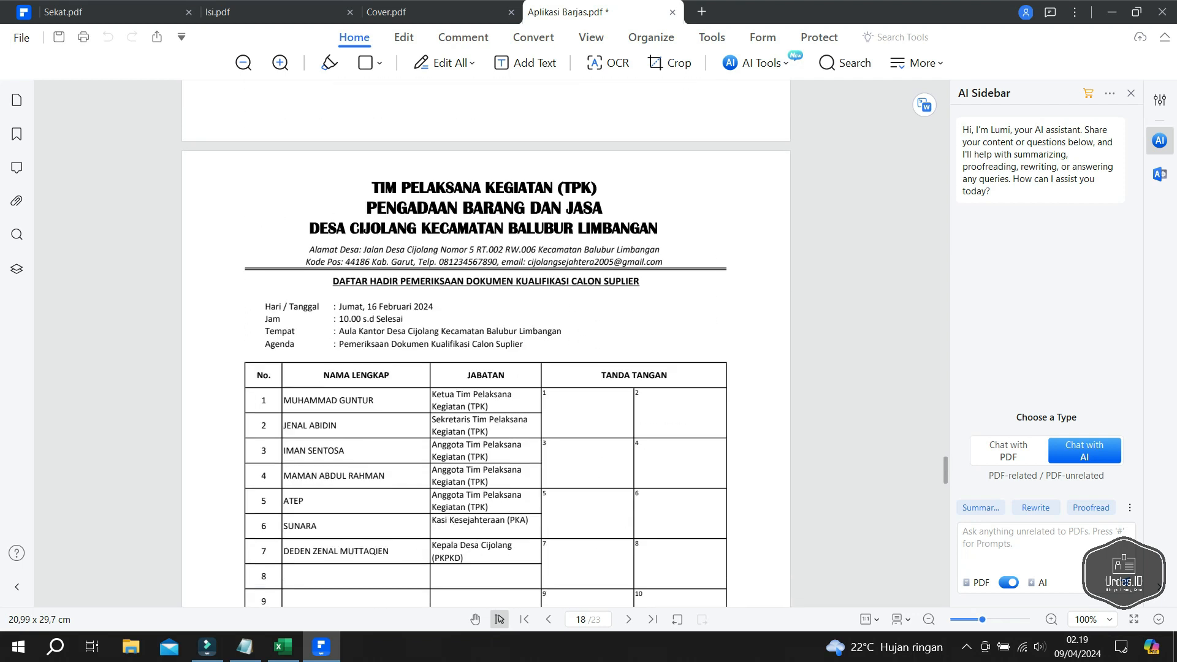
pyautogui.scroll(-10, 486, 343)
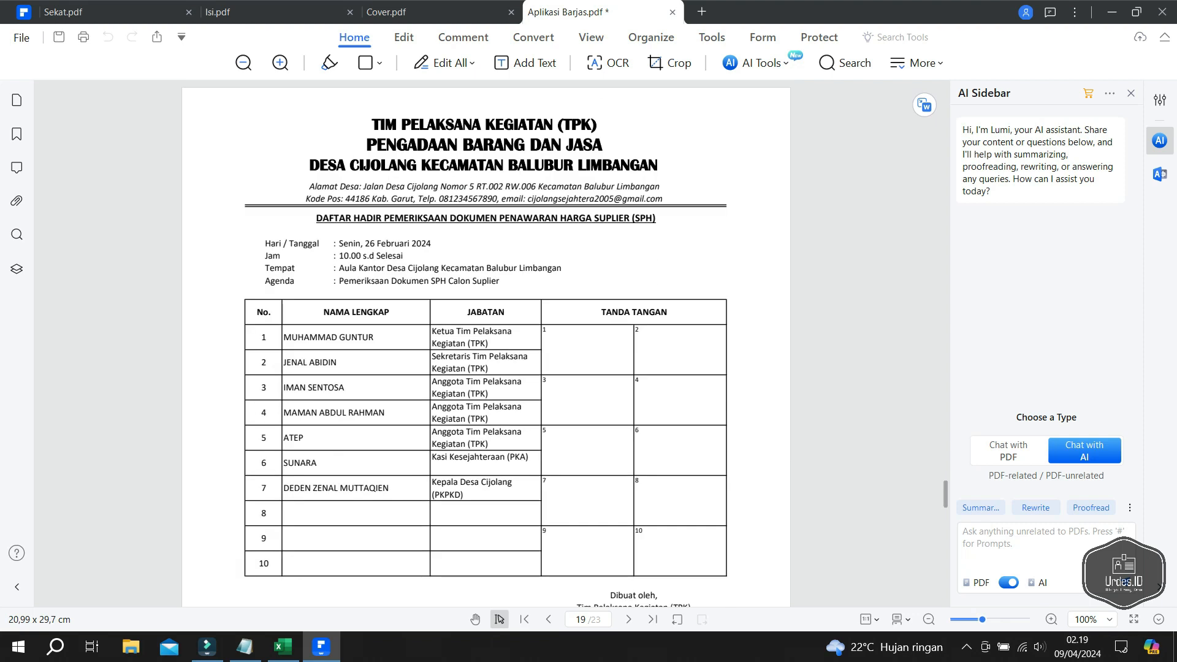
pyautogui.scroll(-10, 487, 343)
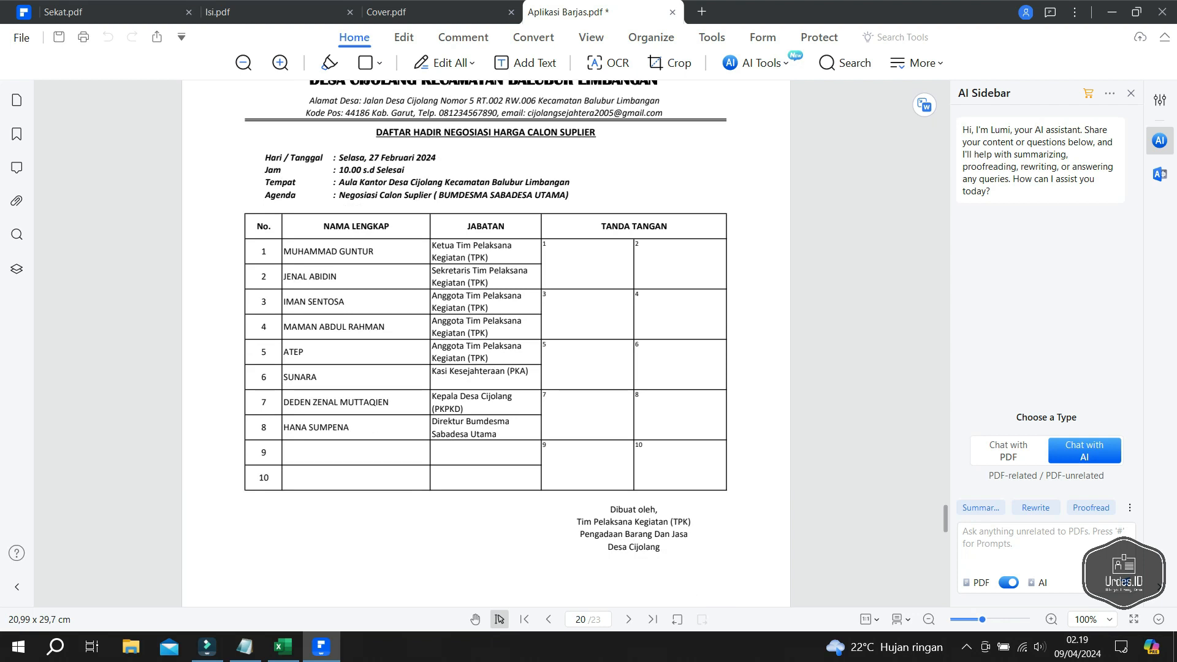
pyautogui.scroll(-9, 486, 343)
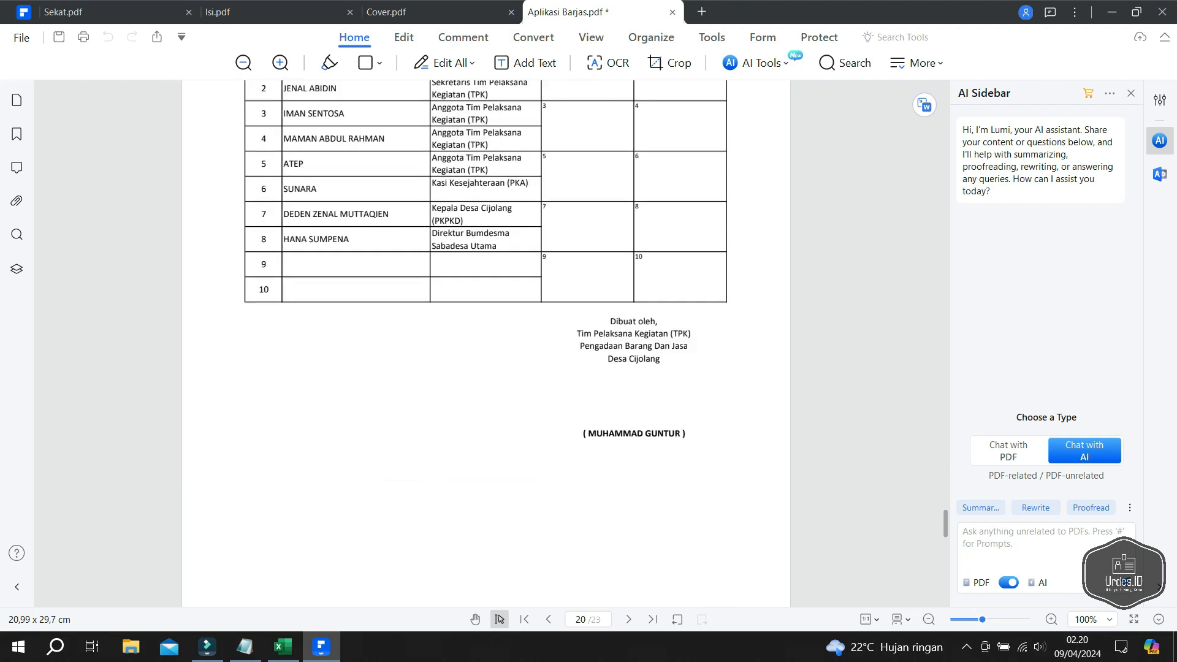
pyautogui.scroll(-1, 486, 343)
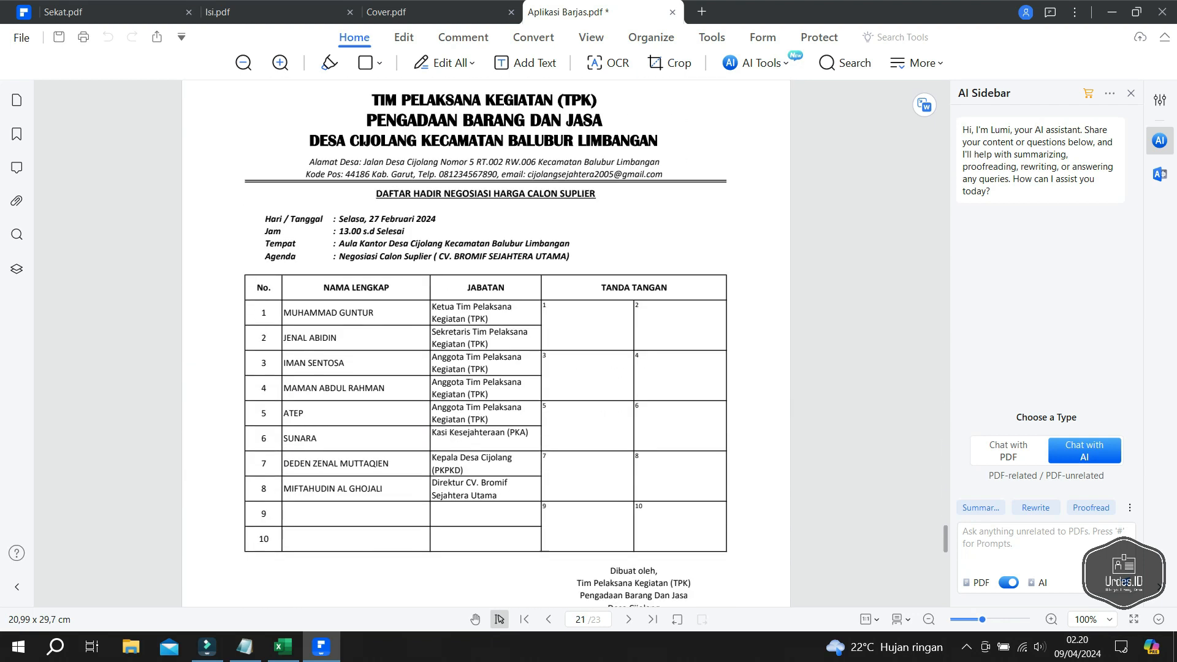
pyautogui.scroll(-1, 486, 344)
pyautogui.scroll(-8, 486, 344)
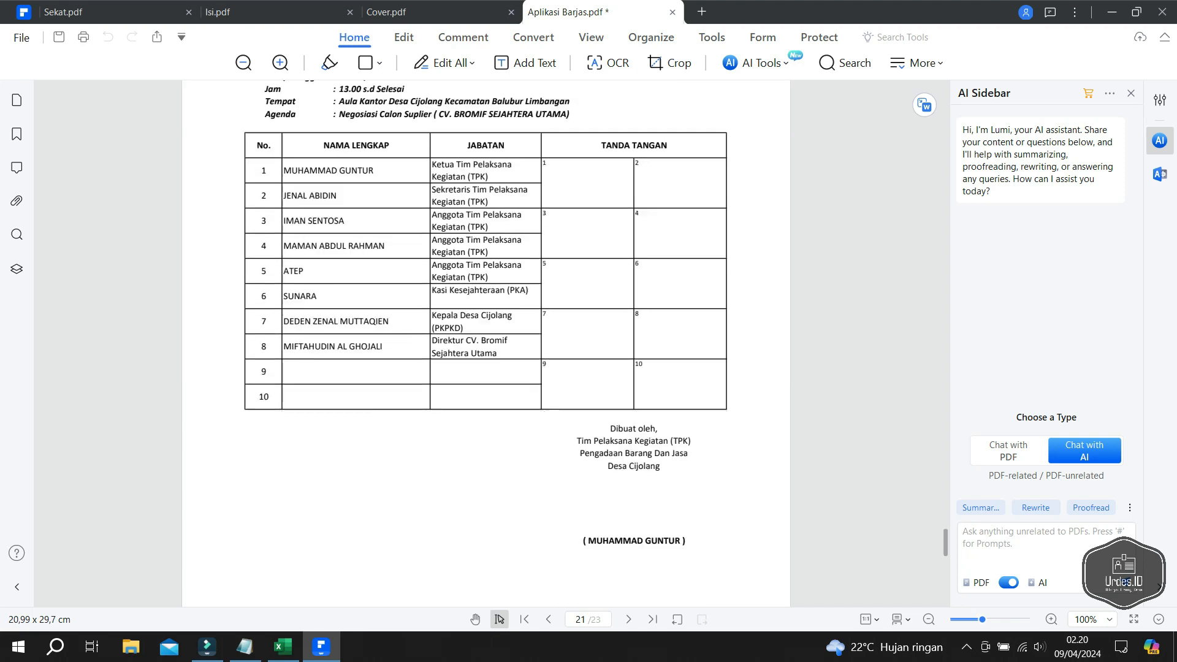
pyautogui.scroll(-8, 486, 343)
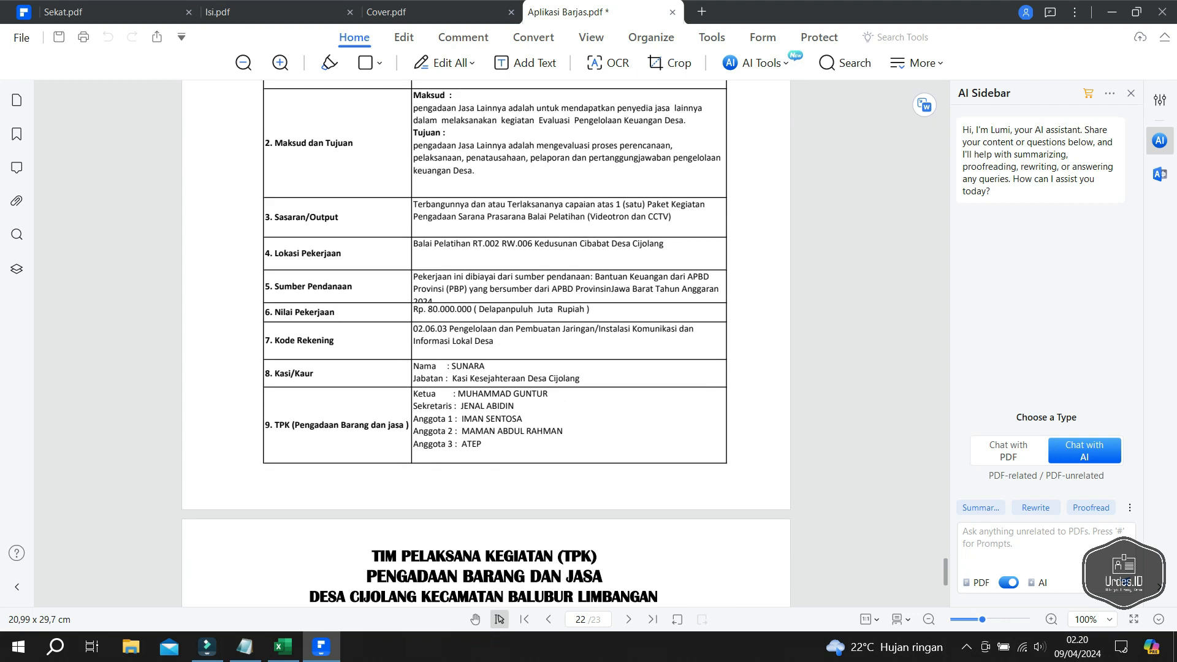
pyautogui.scroll(-2, 487, 344)
pyautogui.scroll(-2, 486, 344)
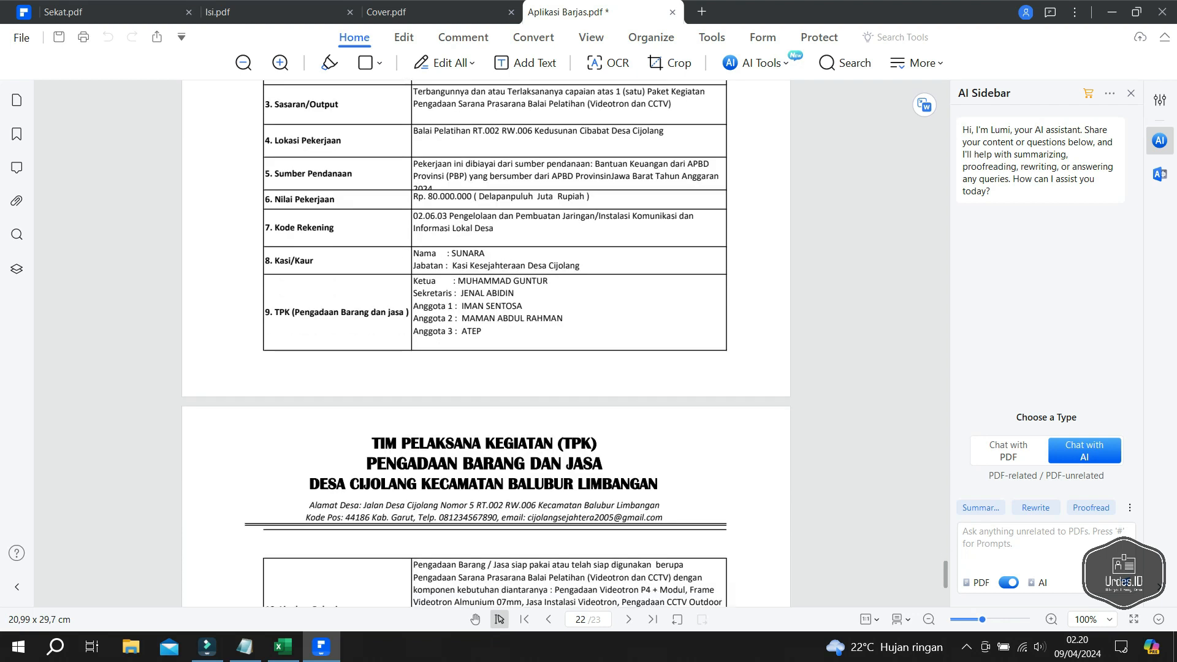
pyautogui.scroll(-9, 486, 343)
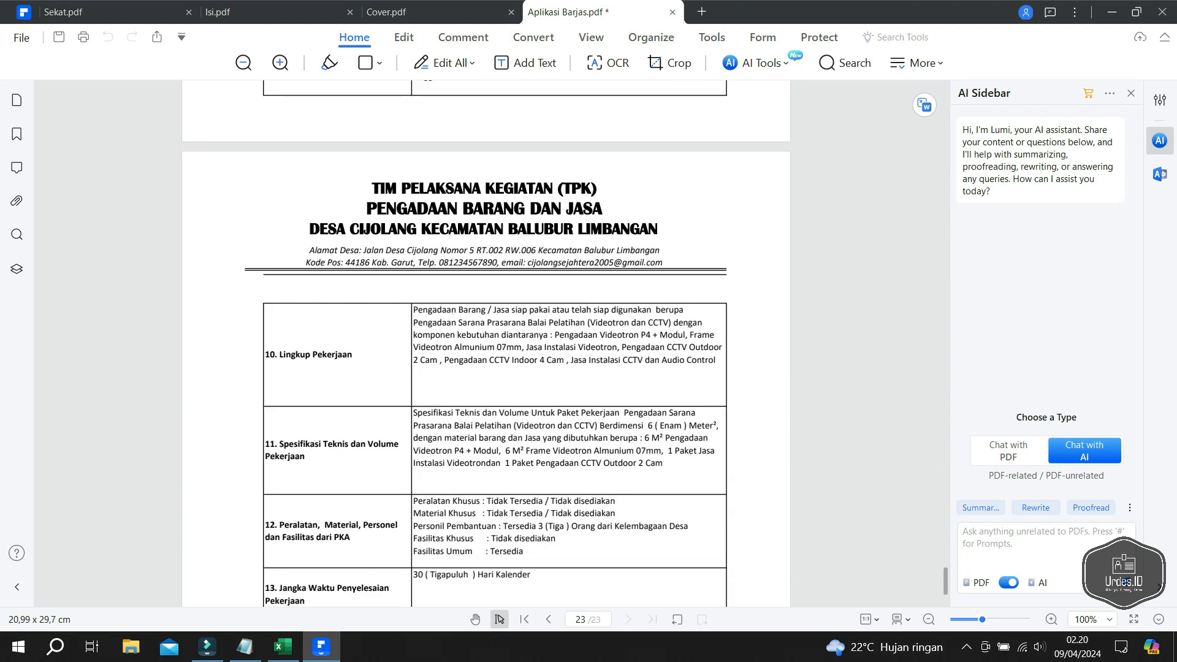
pyautogui.scroll(-2, 495, 344)
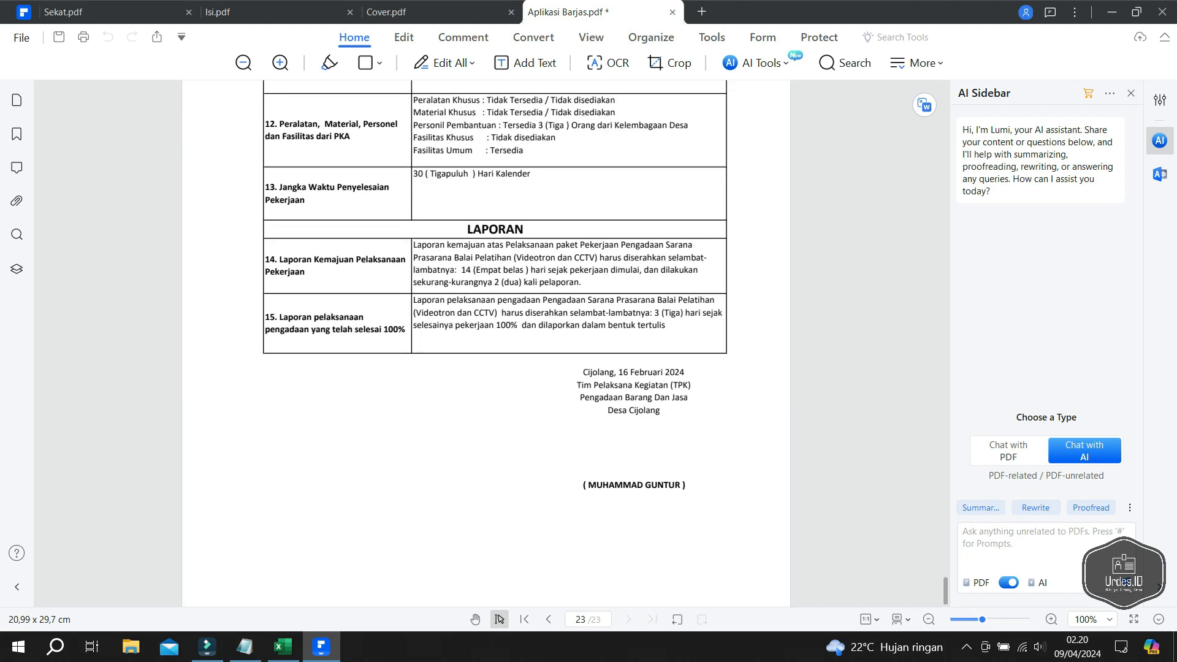
pyautogui.scroll(6, 495, 343)
# - Save the 23-page TPK document in Downloads under the name TPK.pdf
pyautogui.click(21, 37)
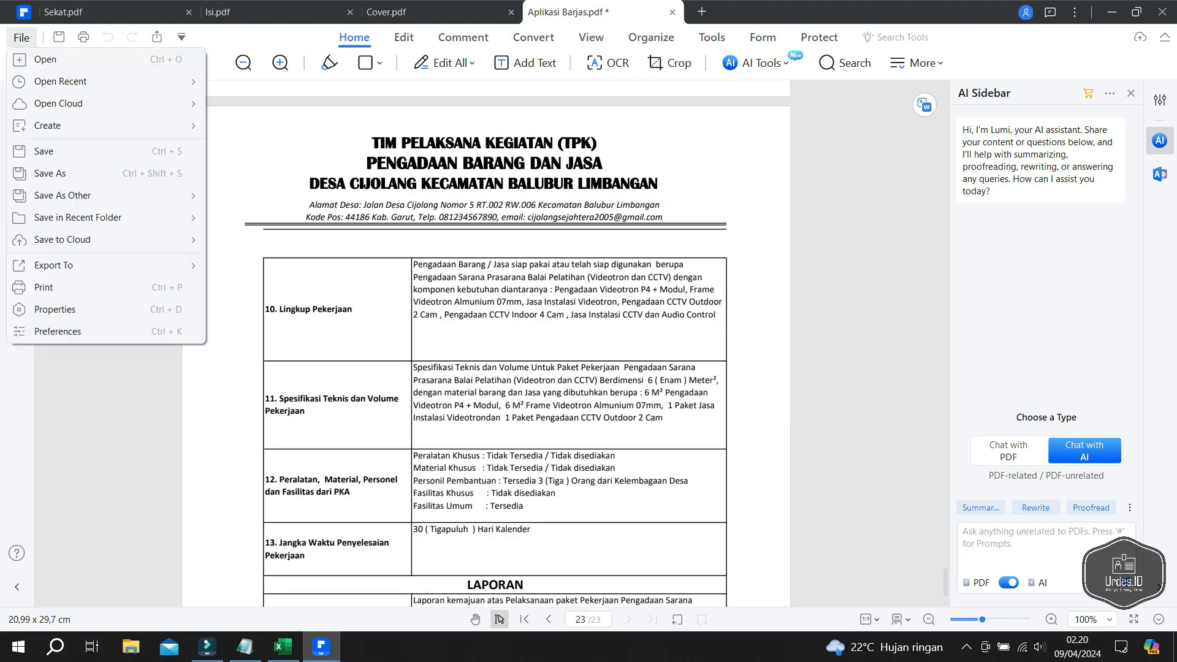
pyautogui.click(50, 173)
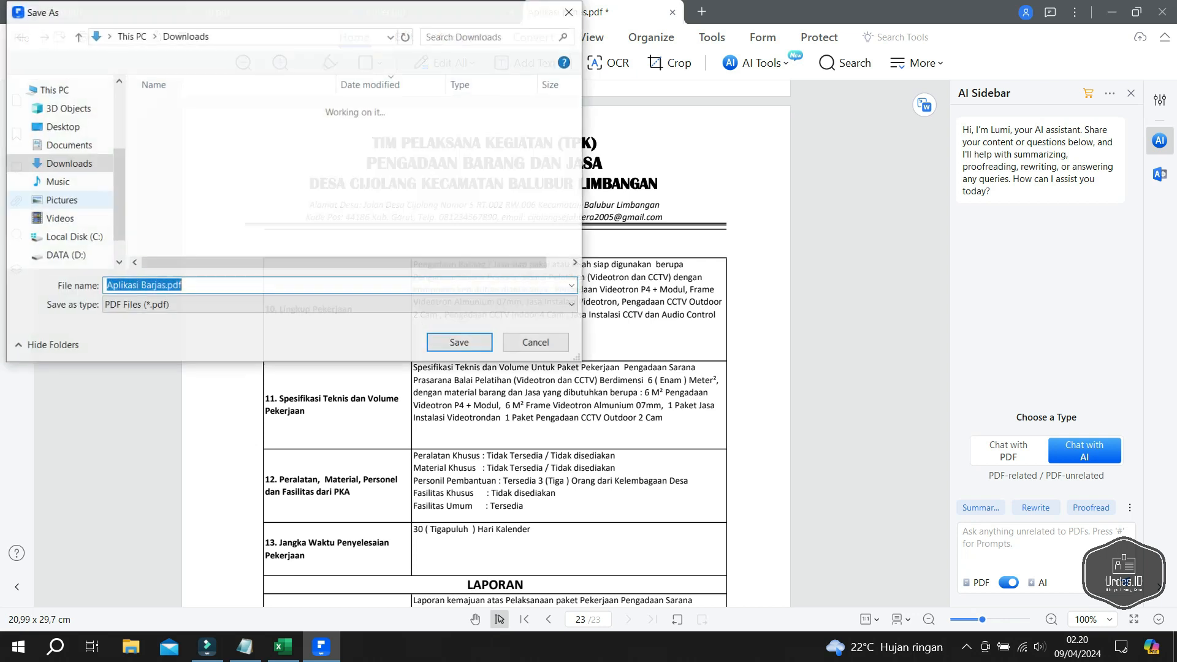
pyautogui.write('TPK')
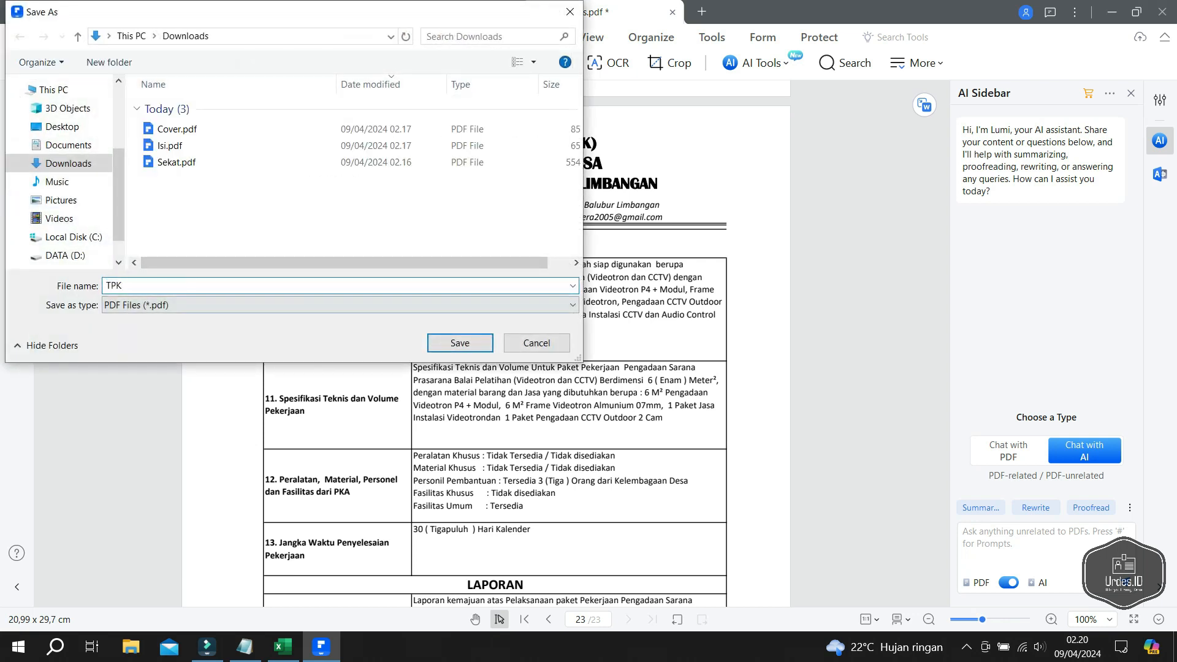
pyautogui.press('Return')
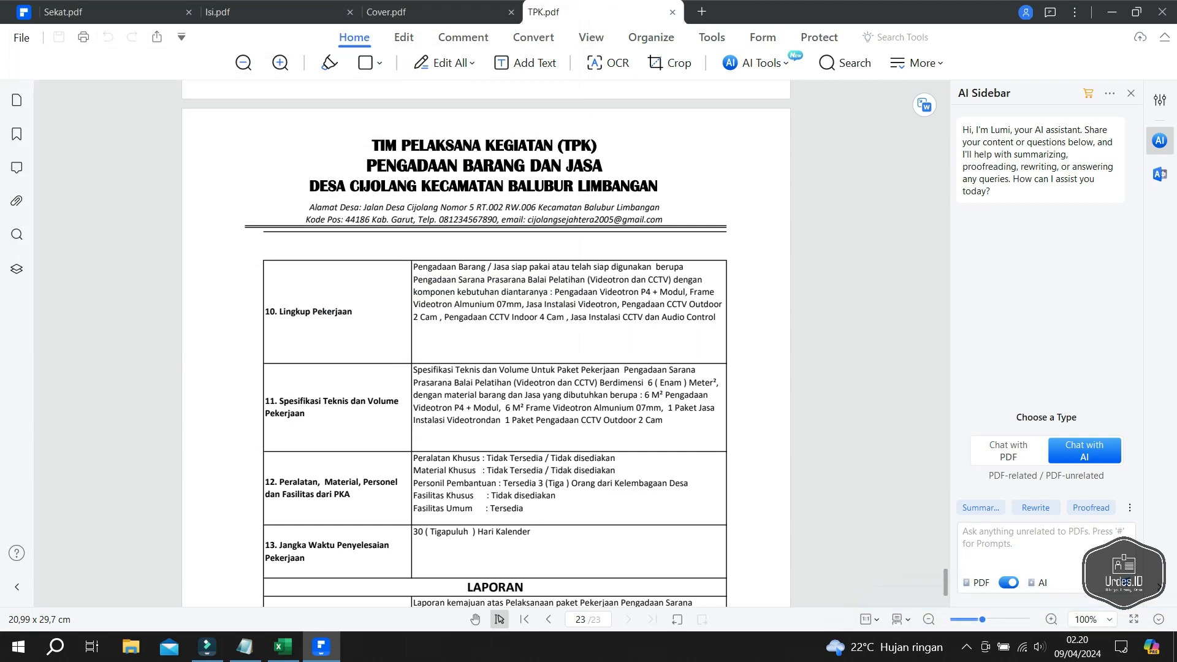
pyautogui.scroll(4, 487, 343)
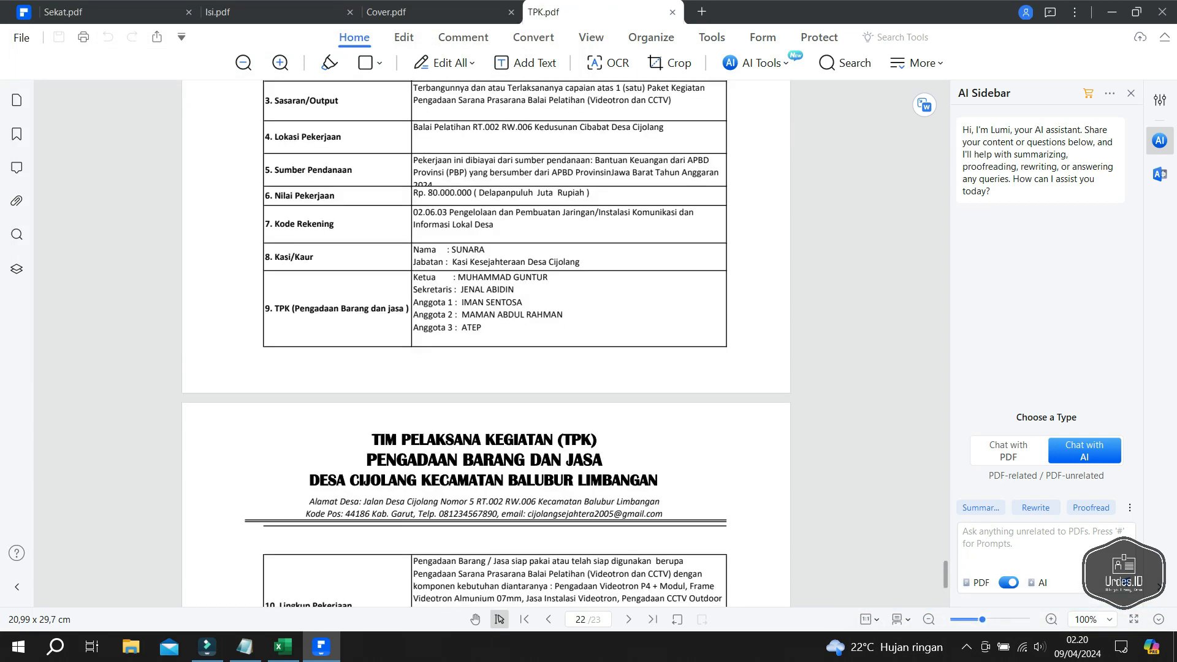
# - Back in Excel, print the MNG sheet to the PDFelement printer
pyautogui.moveTo(321, 647)
pyautogui.click(282, 647)
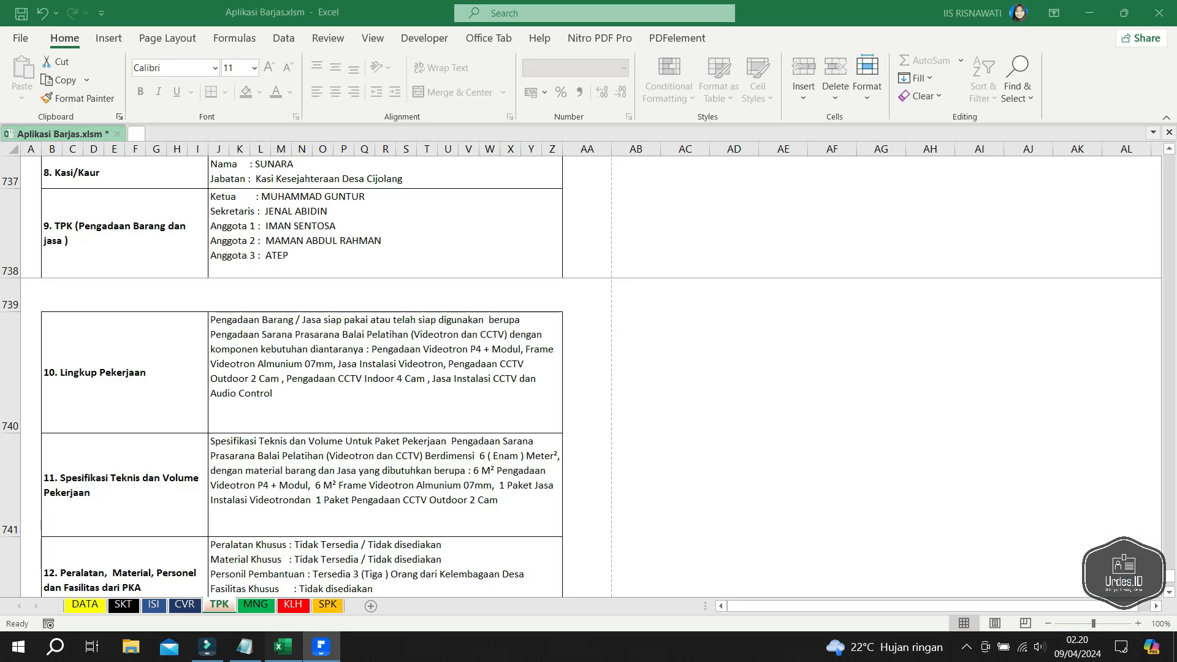
pyautogui.click(255, 605)
pyautogui.scroll(1, 589, 375)
pyautogui.hotkey('ctrl', 'p')
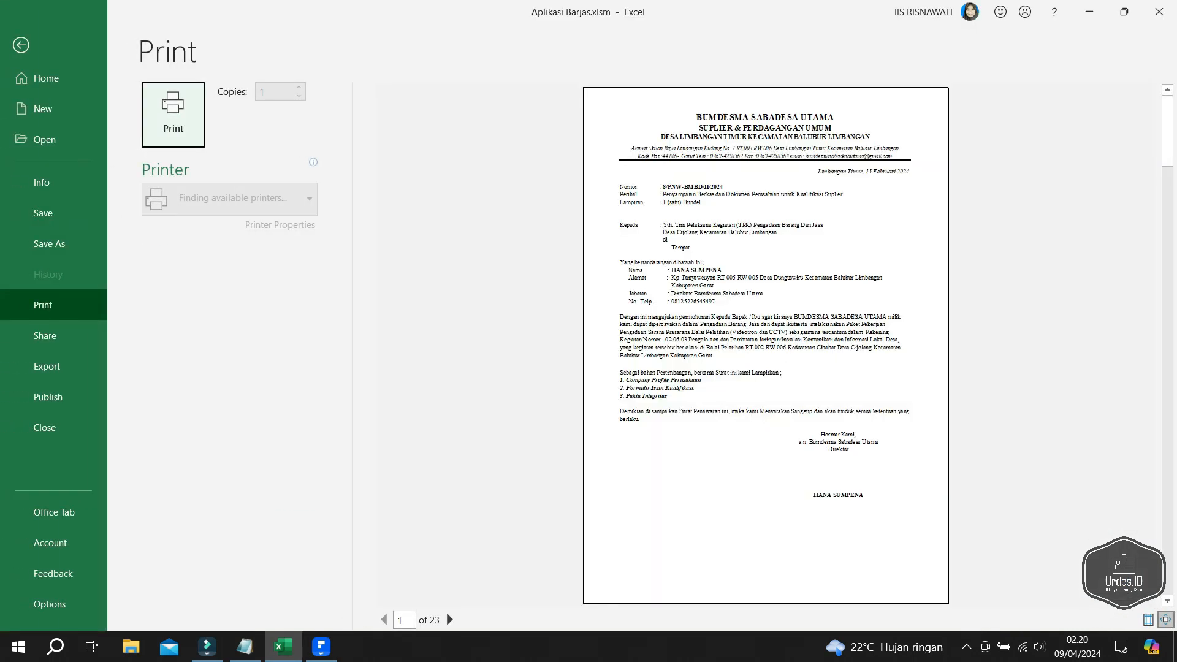
pyautogui.press('Escape')
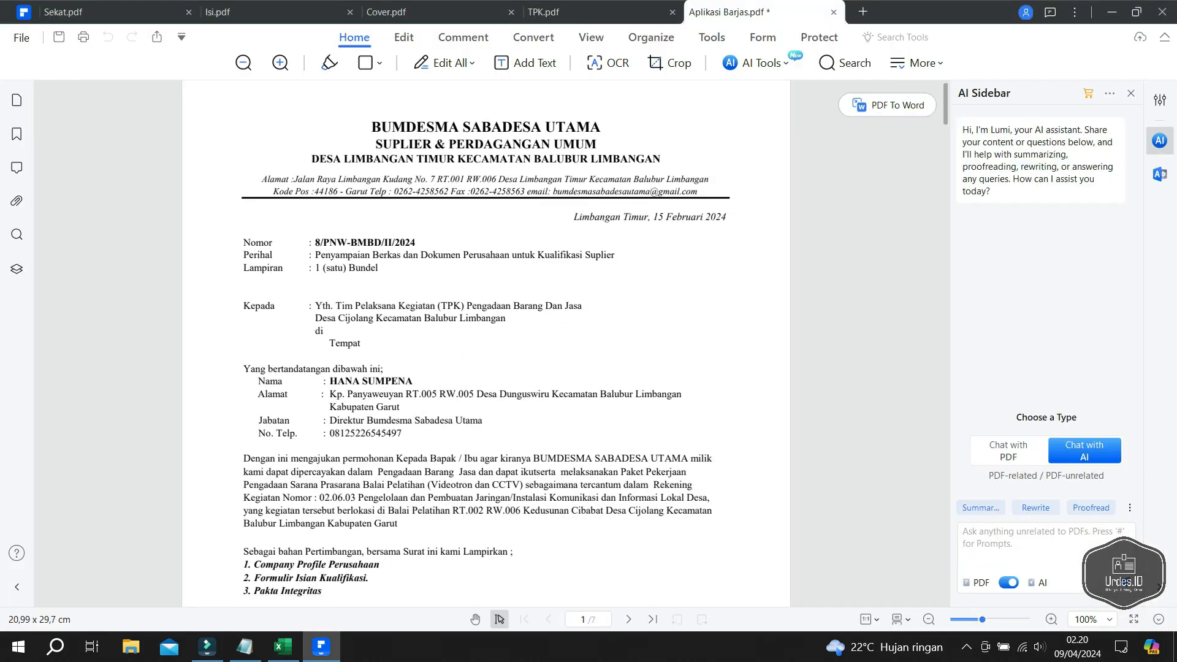
pyautogui.scroll(-2, 485, 344)
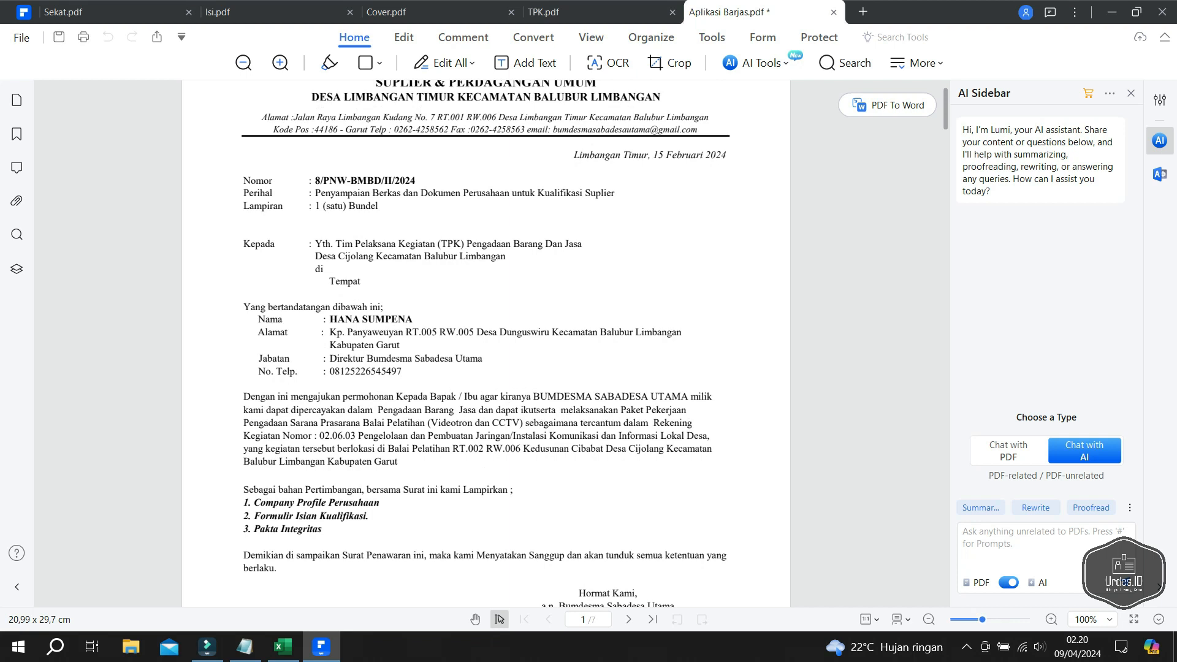
pyautogui.scroll(-10, 486, 344)
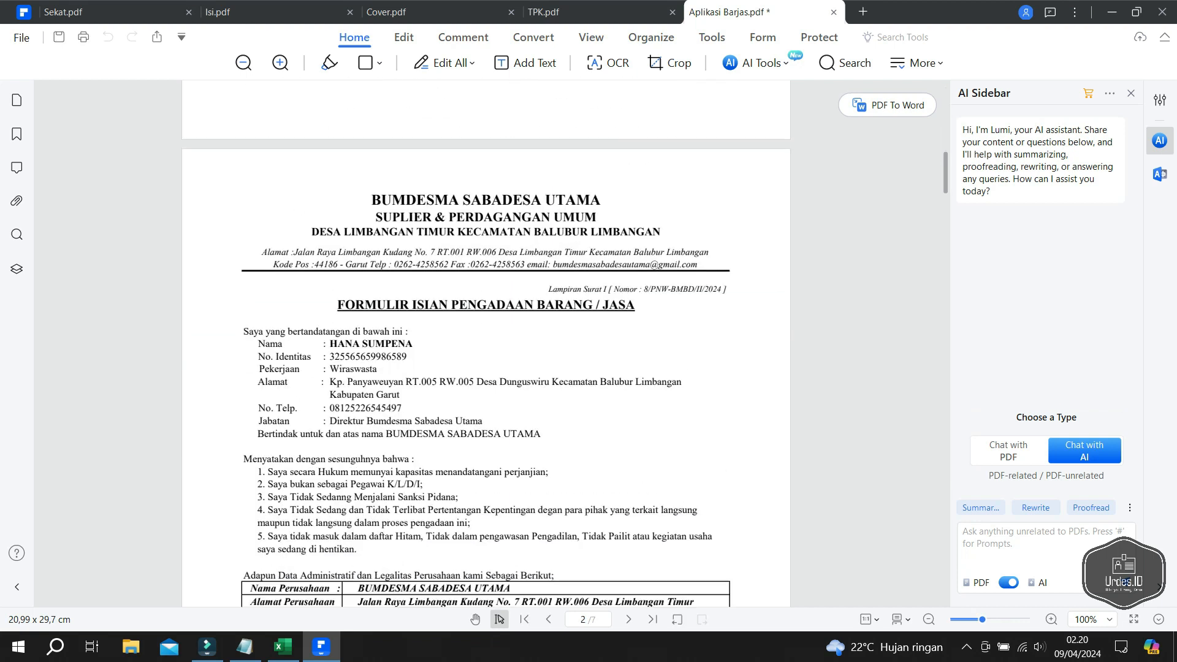
pyautogui.scroll(-4, 485, 343)
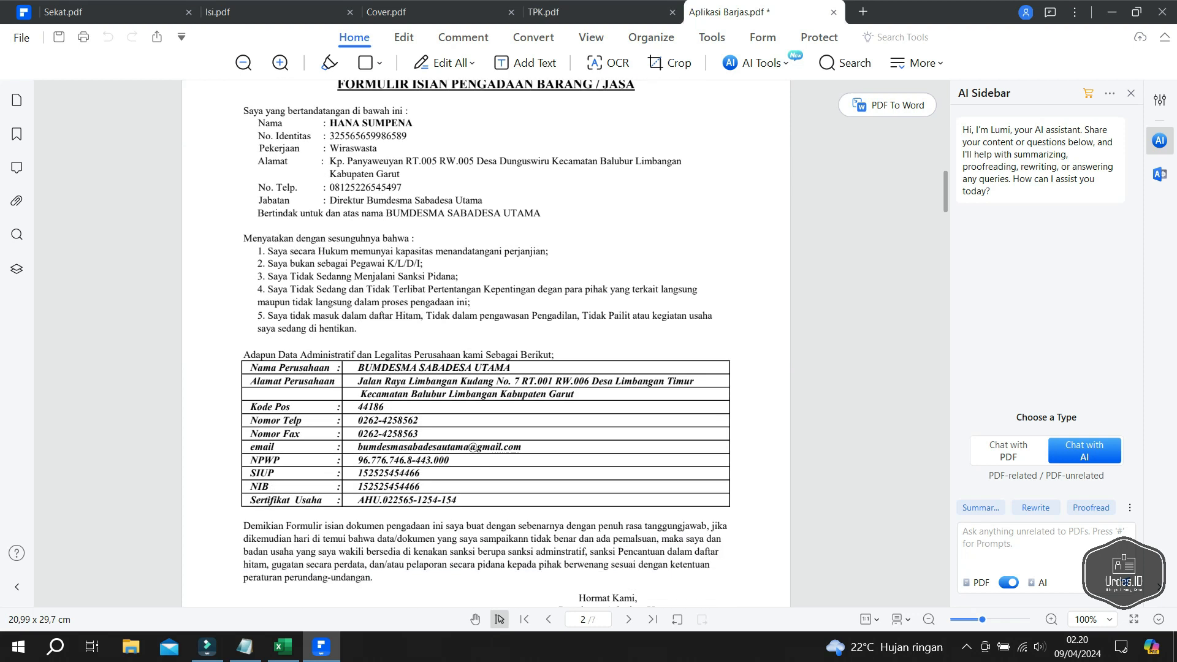
pyautogui.scroll(2, 486, 344)
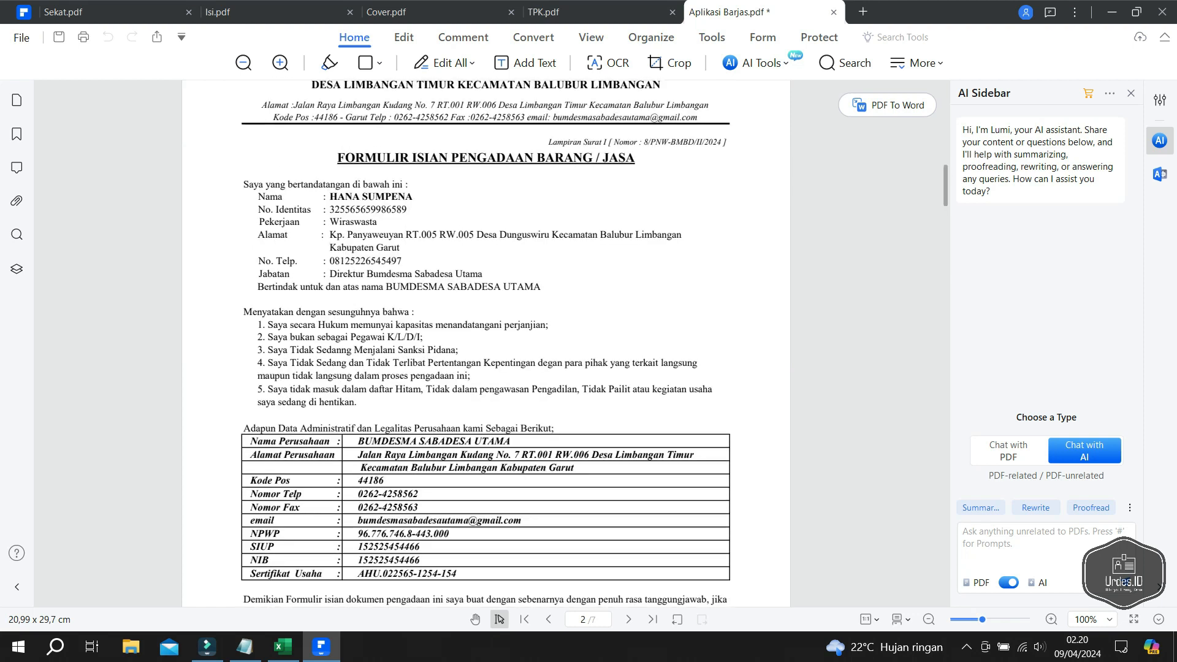
pyautogui.scroll(-12, 485, 344)
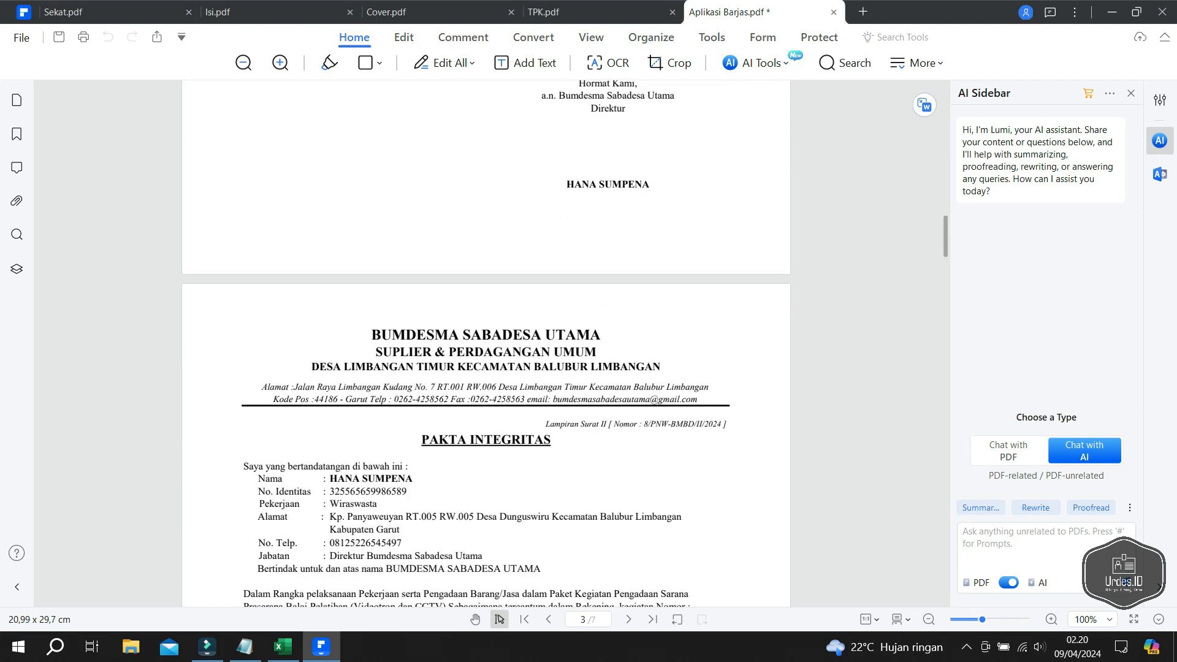
pyautogui.scroll(-14, 486, 344)
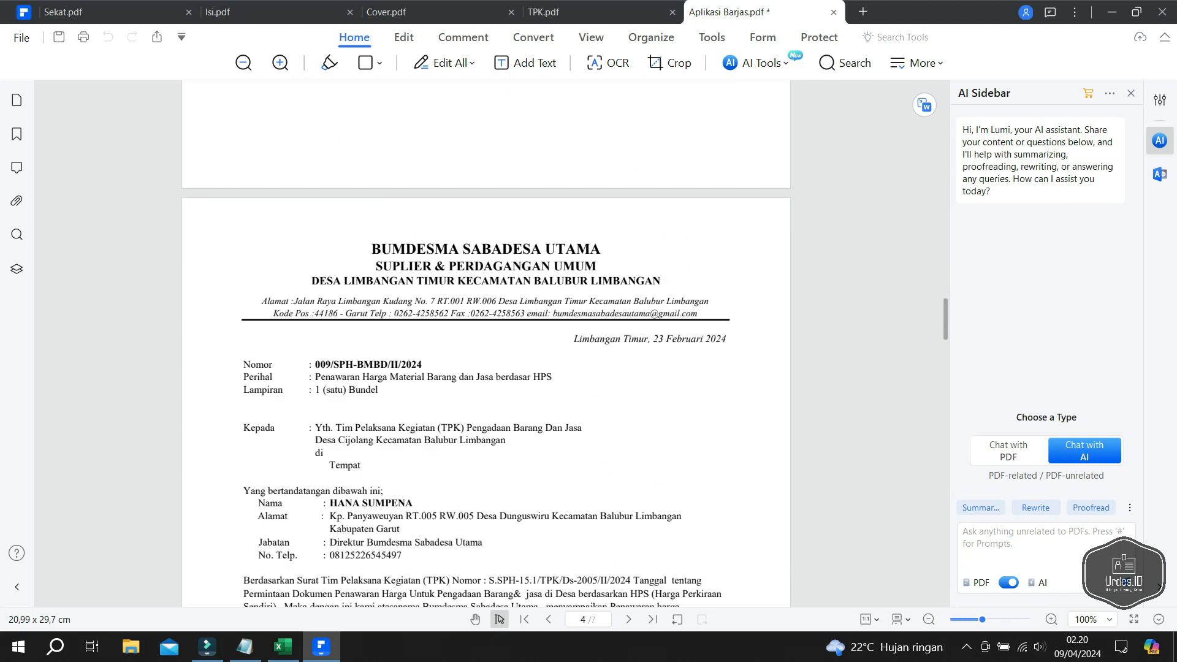
pyautogui.scroll(-14, 486, 343)
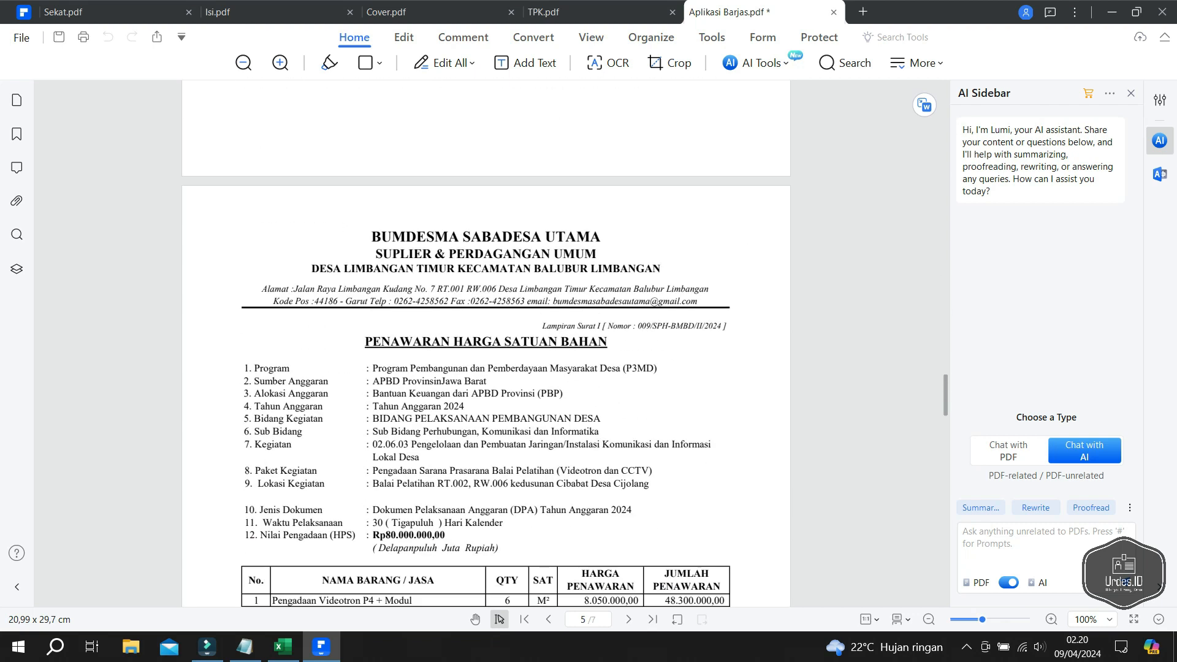
pyautogui.scroll(-9, 485, 343)
pyautogui.scroll(-11, 486, 344)
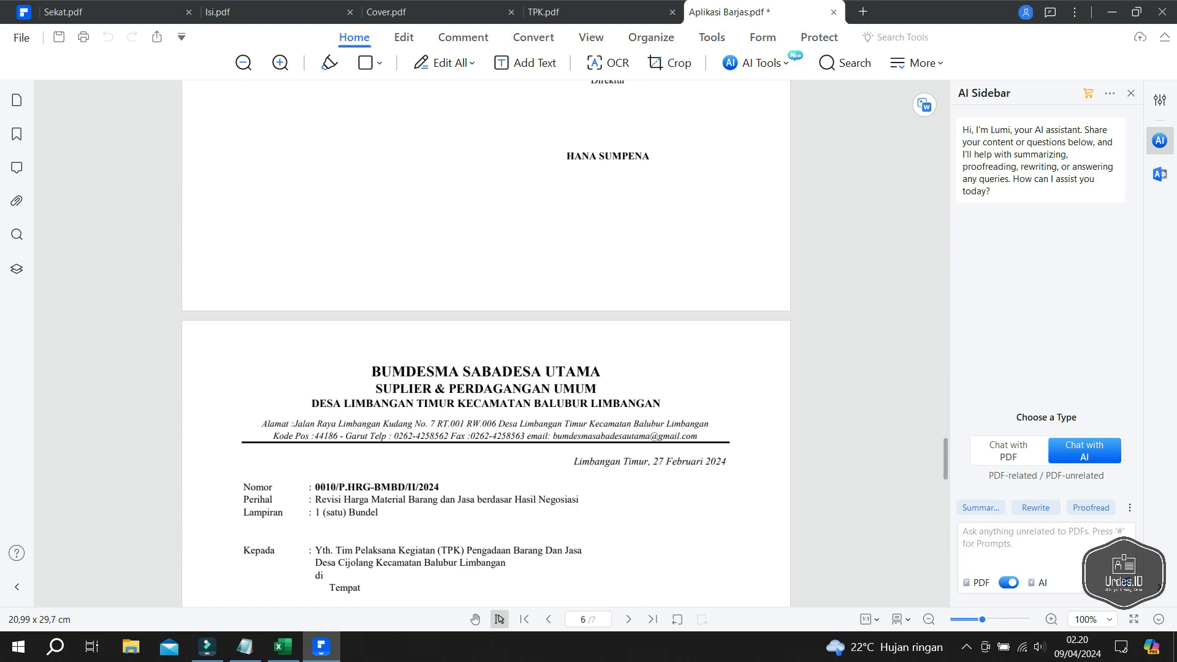
pyautogui.scroll(-9, 485, 343)
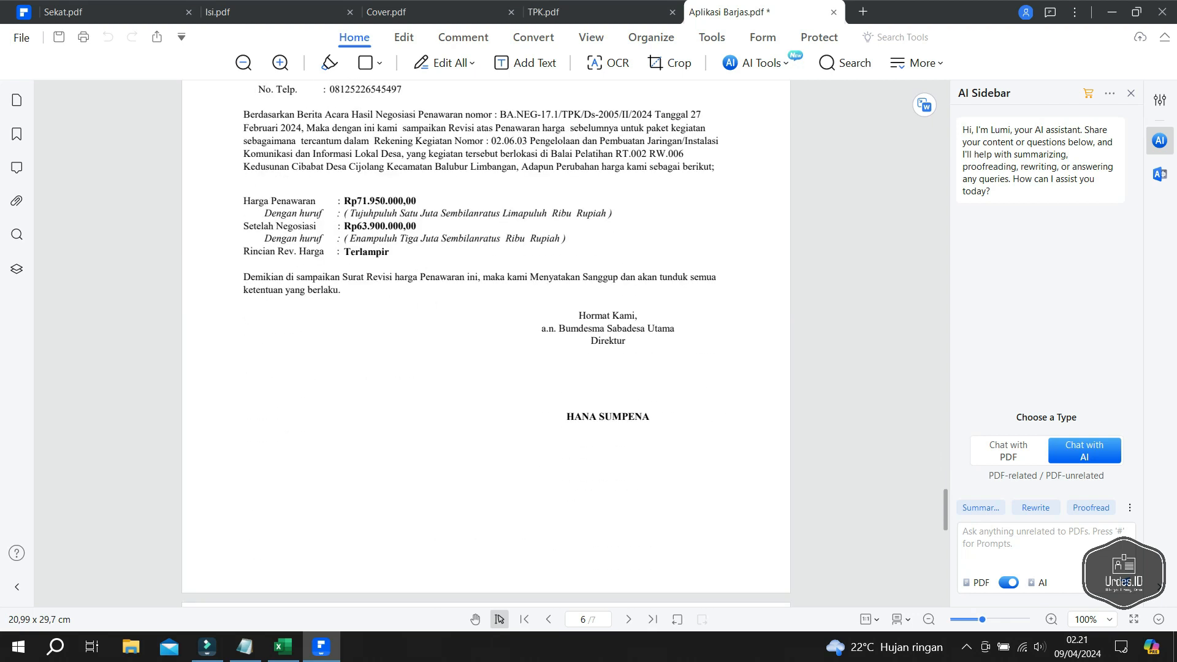
pyautogui.scroll(-11, 486, 344)
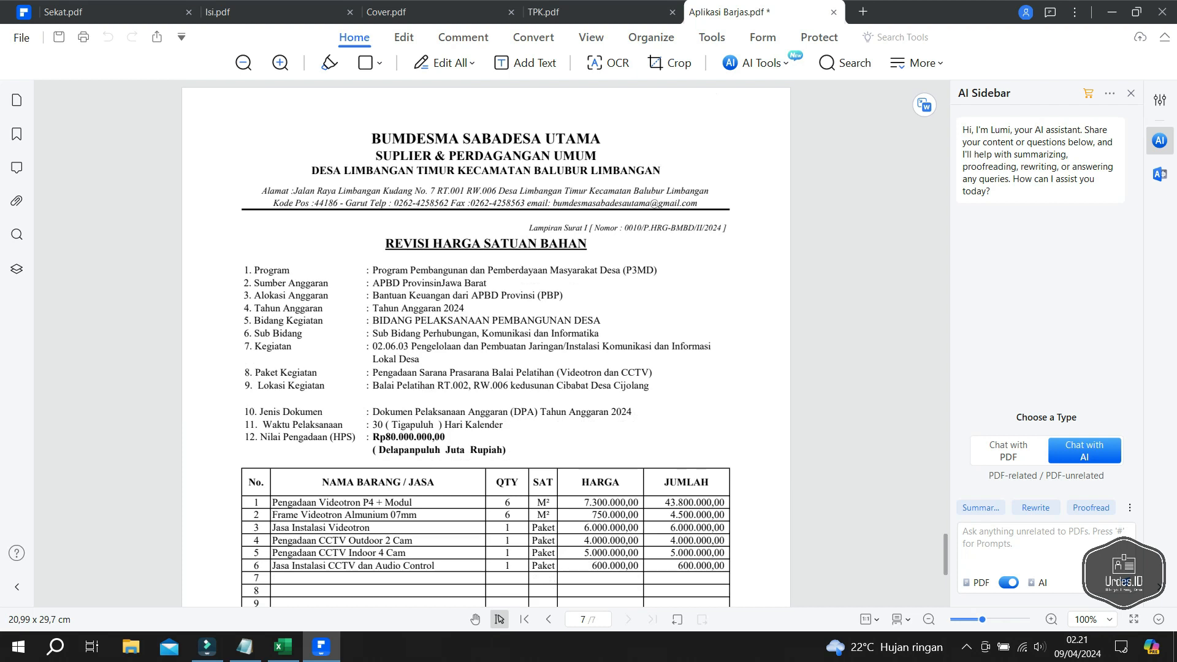
pyautogui.scroll(-7, 486, 343)
# - Save the 7-page MNG PDF as Pemenang.pdf and return to Excel
pyautogui.scroll(8, 485, 343)
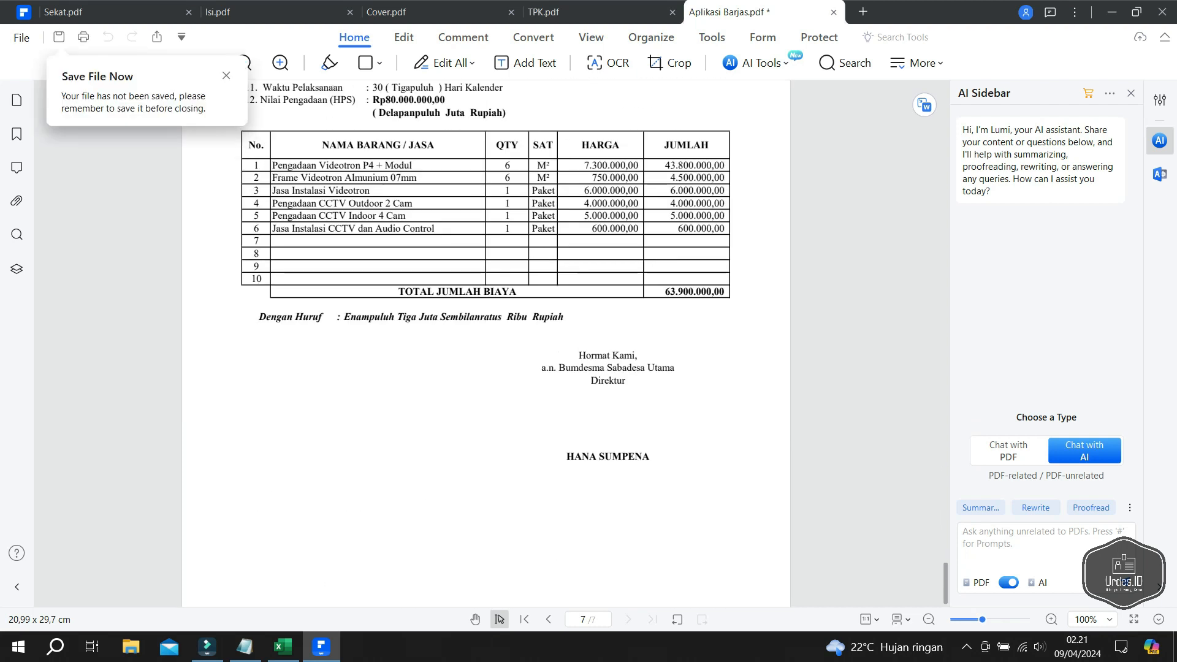
pyautogui.click(22, 38)
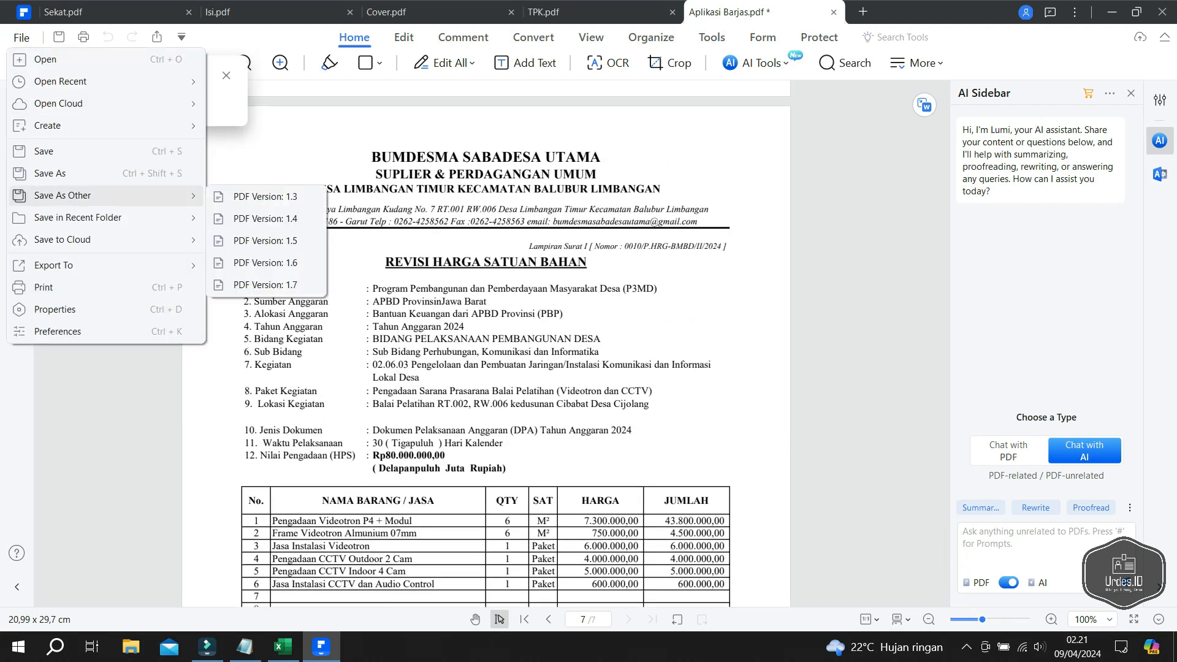
pyautogui.click(50, 173)
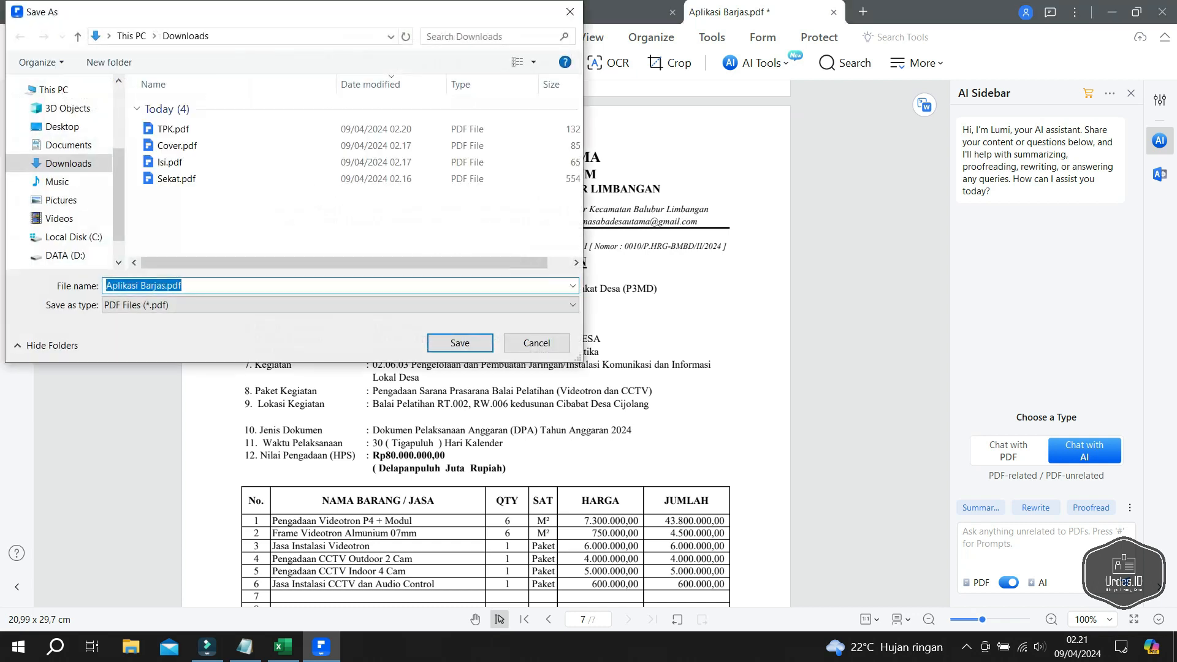
pyautogui.write('Pemenang')
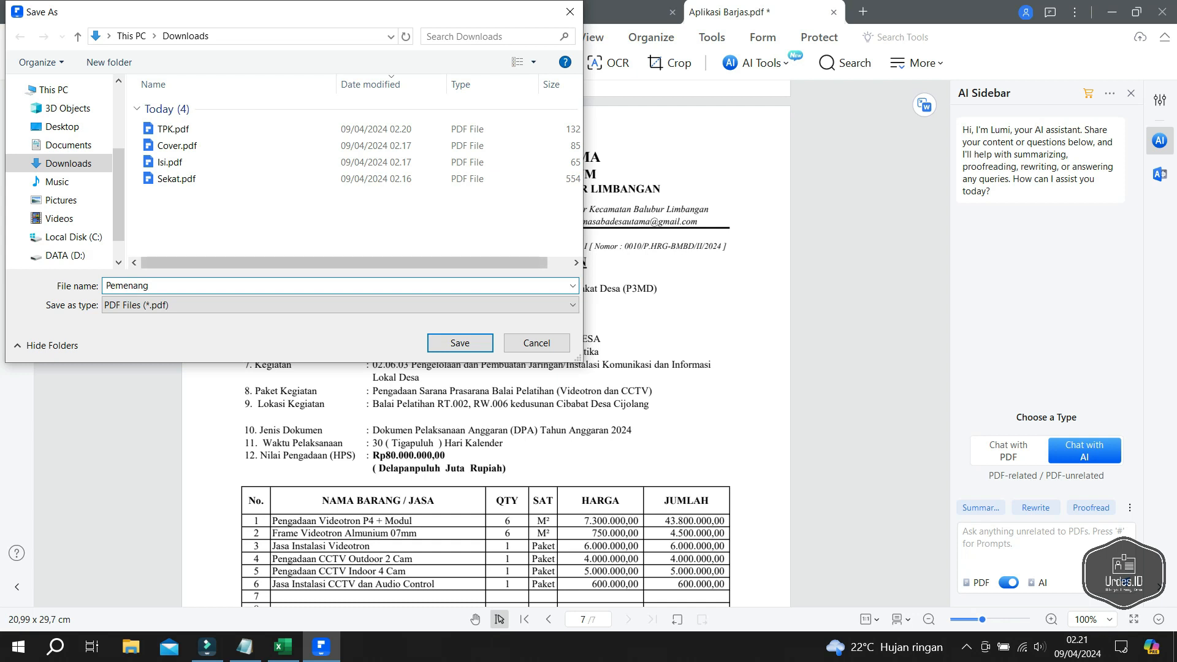
pyautogui.click(460, 343)
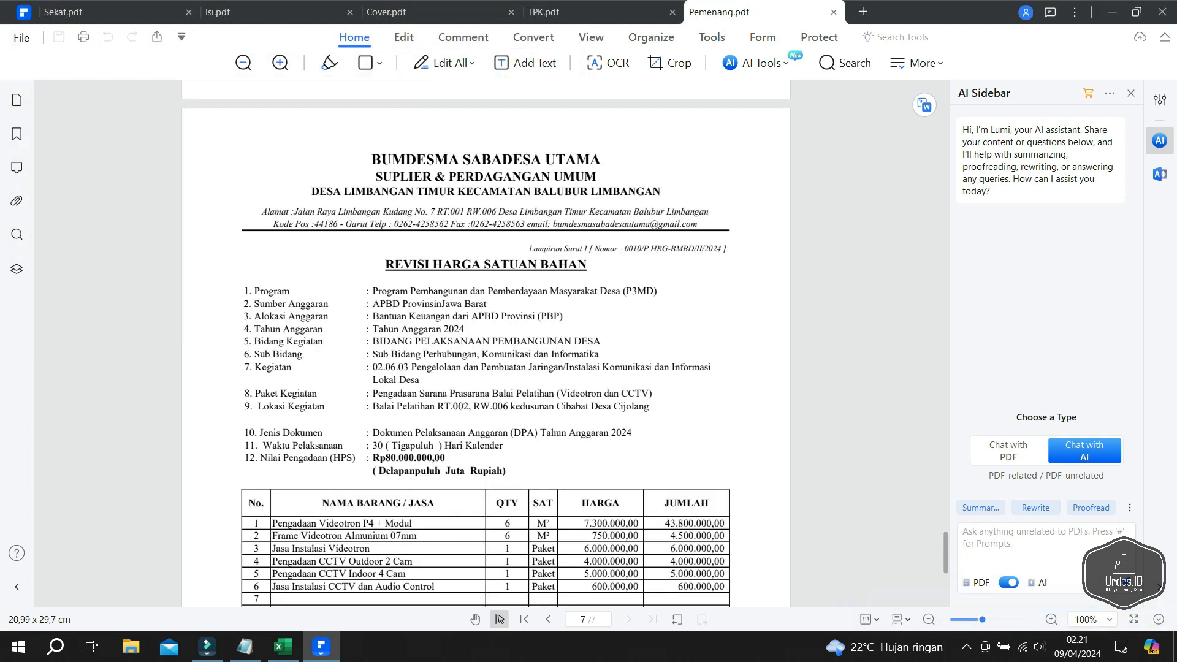
pyautogui.click(282, 647)
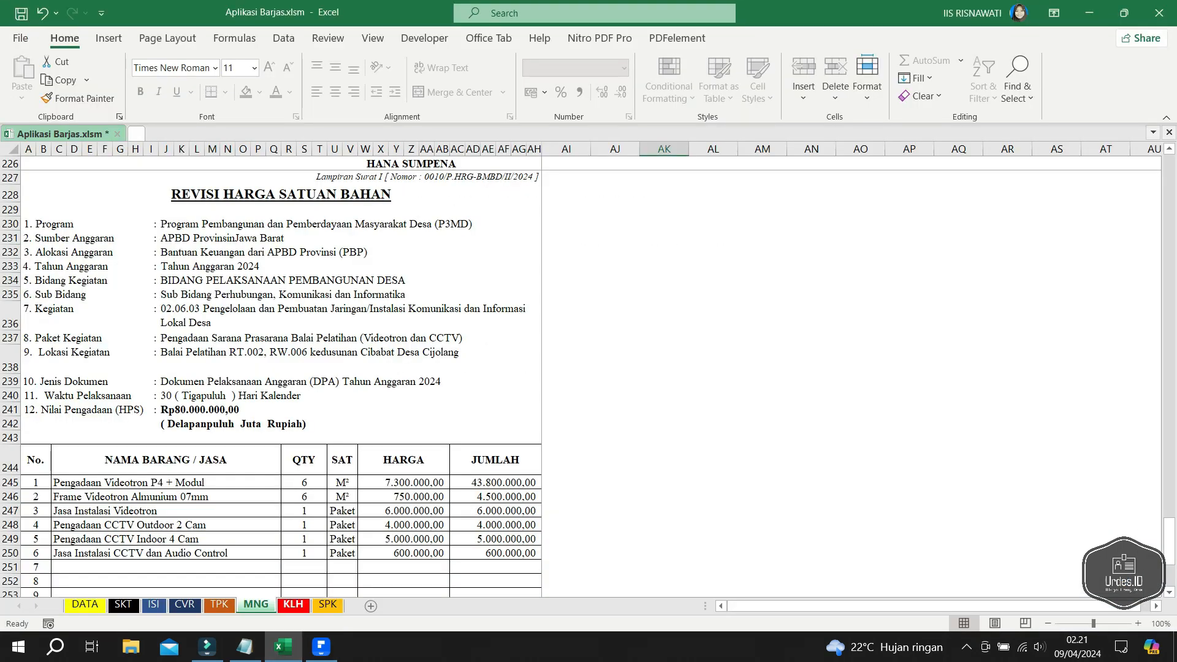
# - Print the KLH sheet, scrolled to the top, to a new PDFelement document
pyautogui.click(293, 604)
pyautogui.scroll(20, 582, 374)
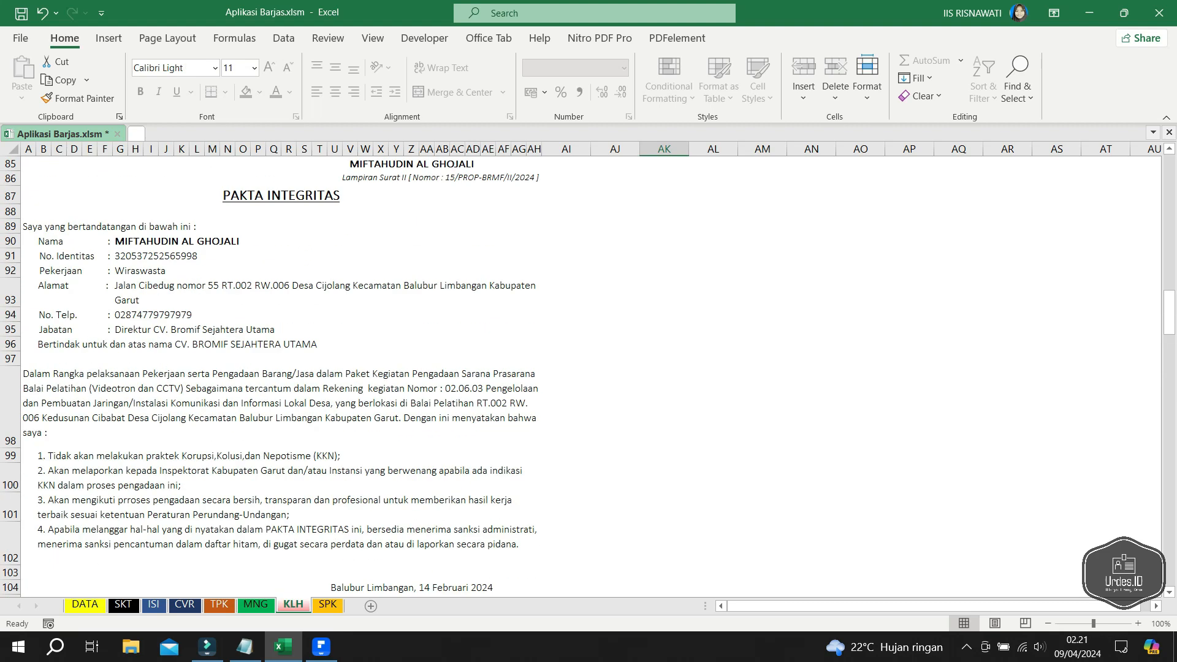
pyautogui.scroll(9, 583, 374)
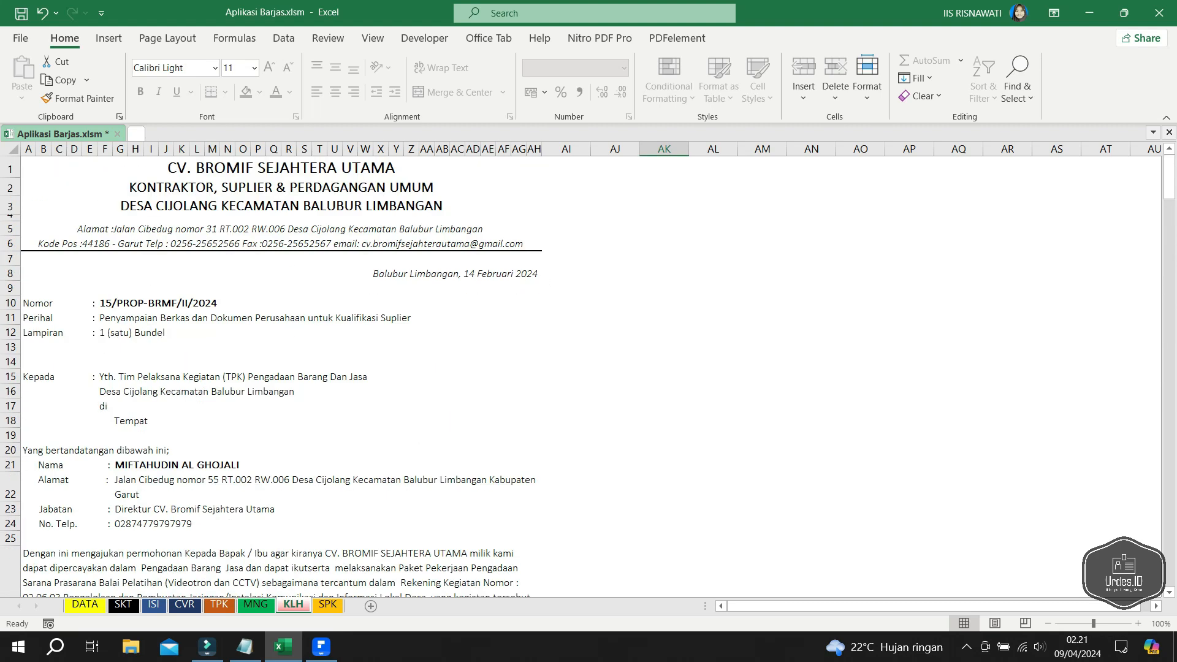
pyautogui.hotkey('ctrl', 'p')
pyautogui.press('Escape')
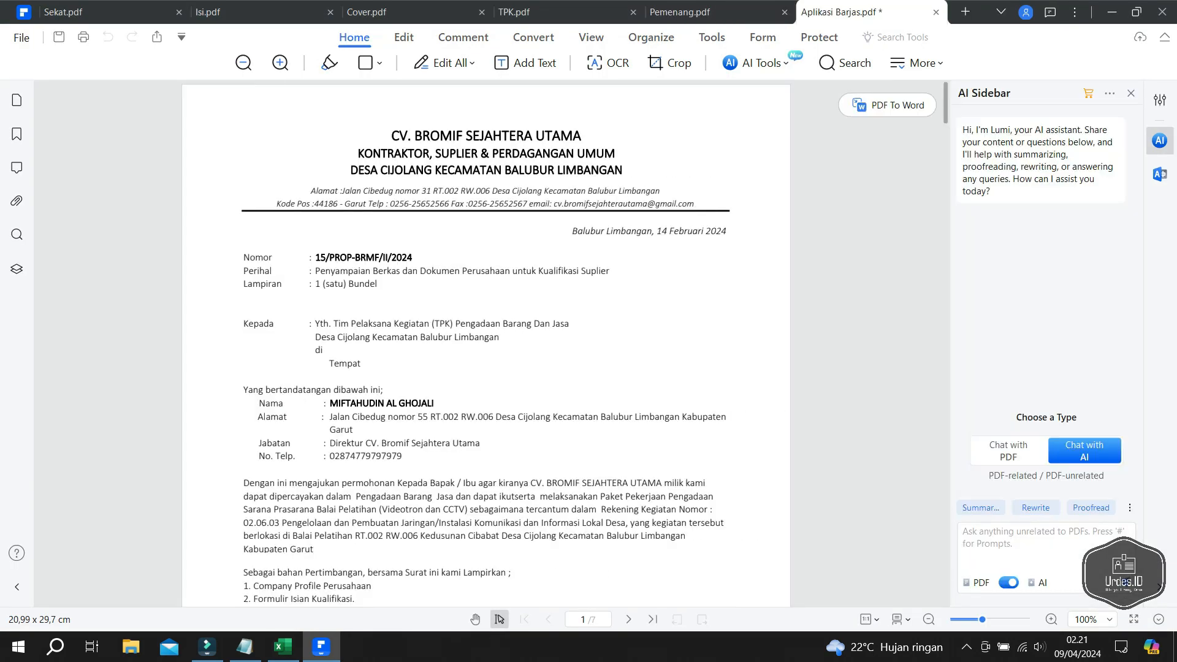
pyautogui.scroll(-1, 486, 343)
pyautogui.scroll(-18, 486, 343)
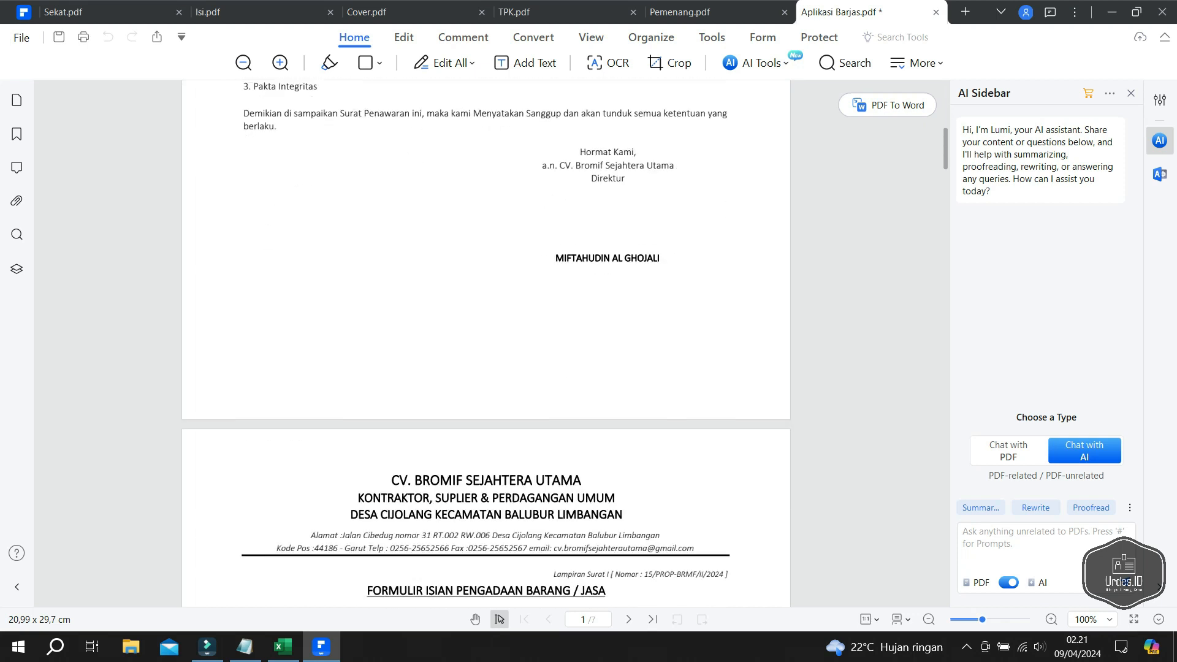
pyautogui.scroll(-7, 486, 343)
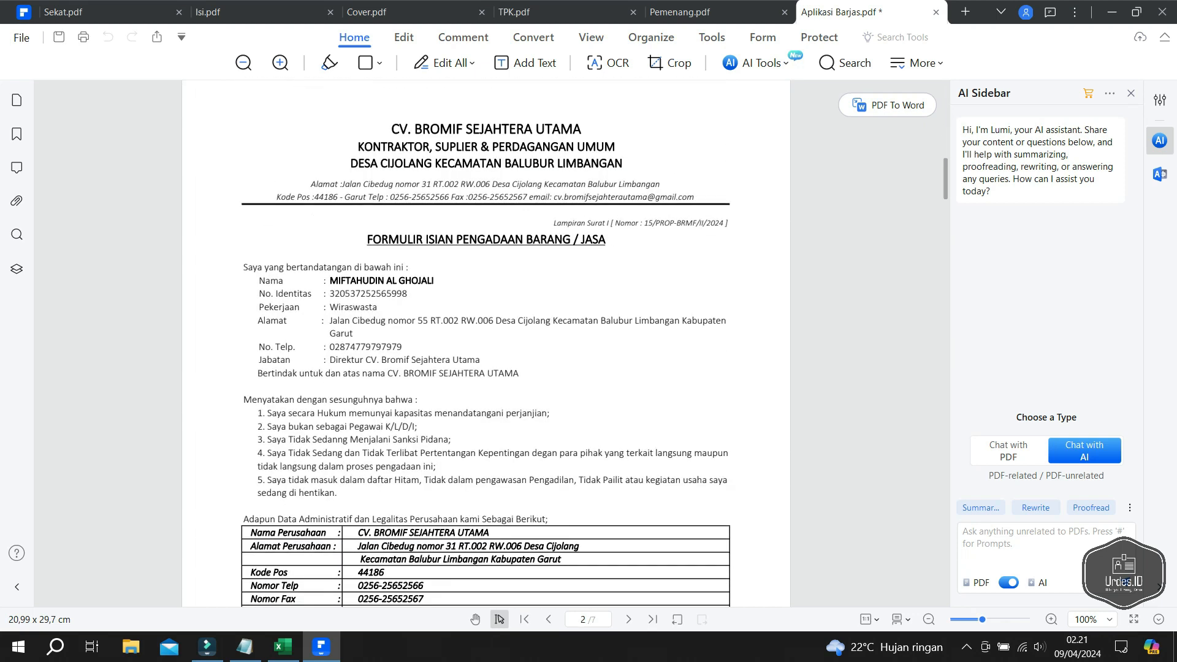
pyautogui.scroll(2, 486, 344)
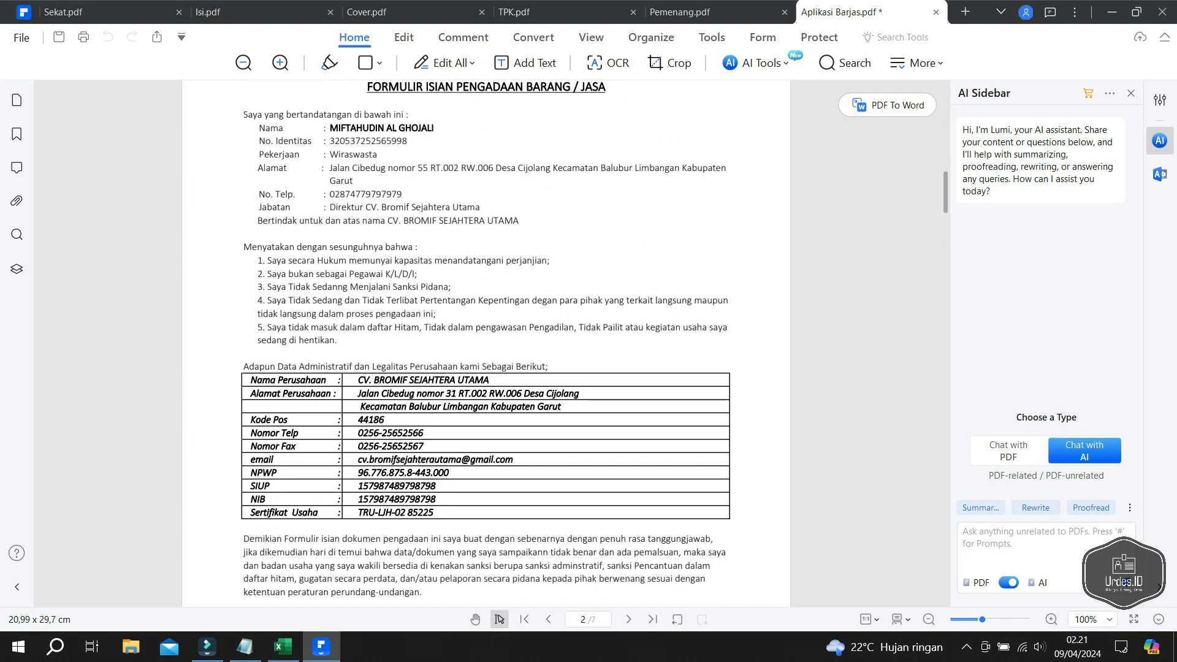
pyautogui.scroll(-17, 486, 344)
pyautogui.scroll(-17, 487, 343)
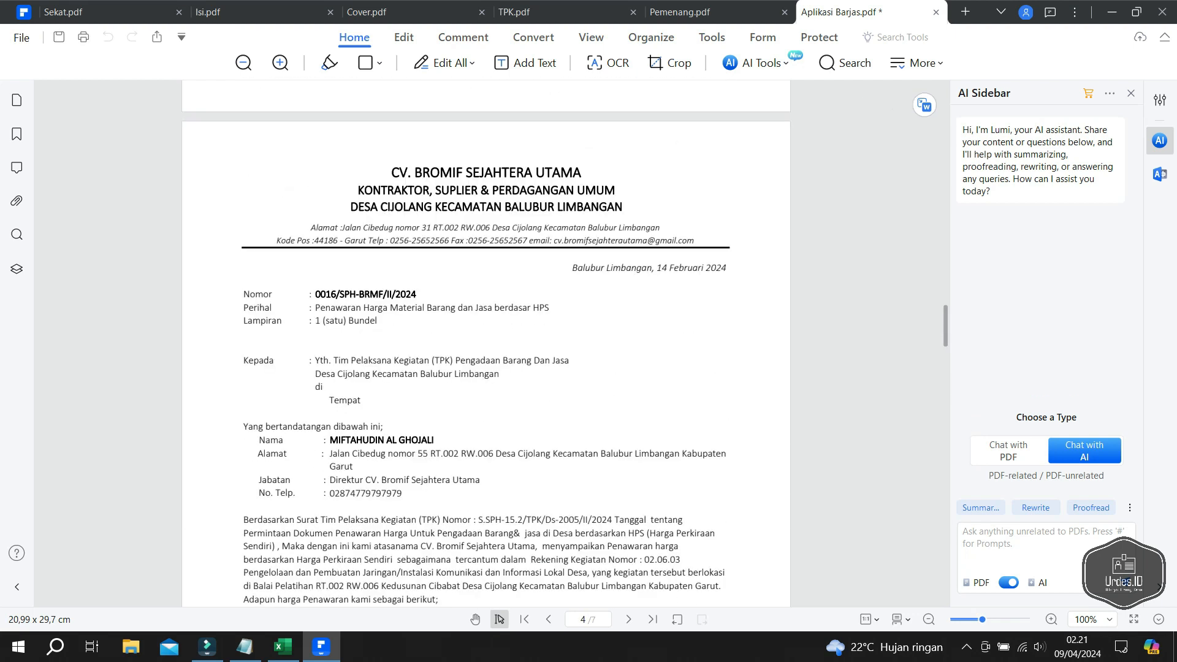
pyautogui.scroll(-17, 487, 344)
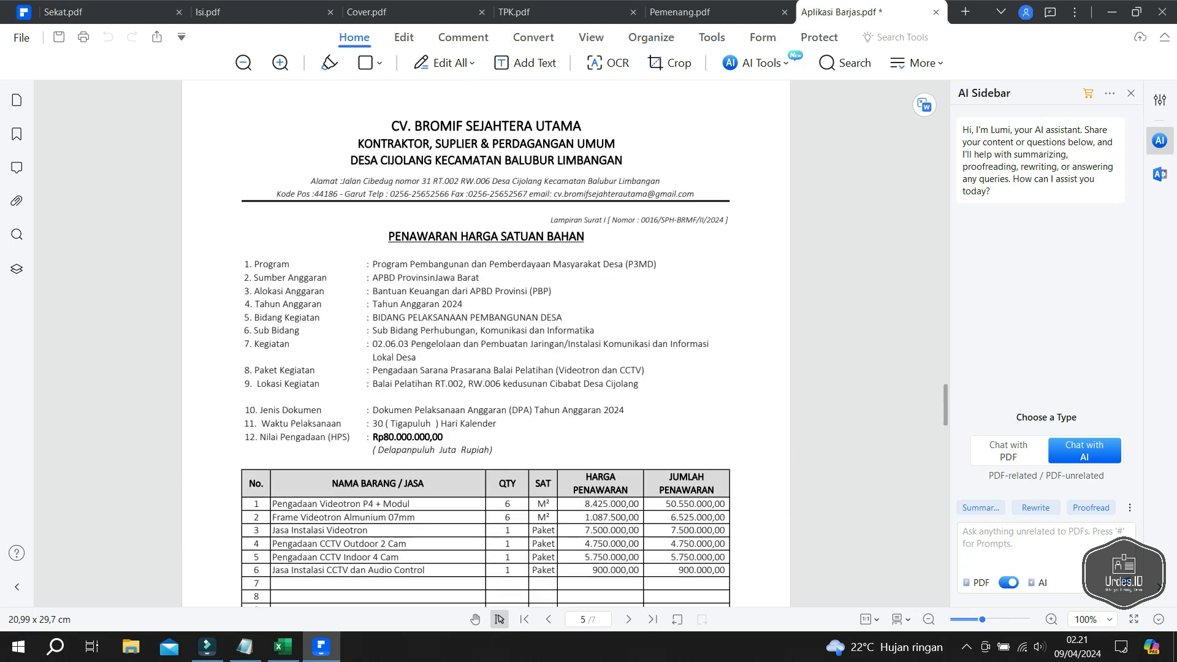
pyautogui.scroll(-6, 486, 343)
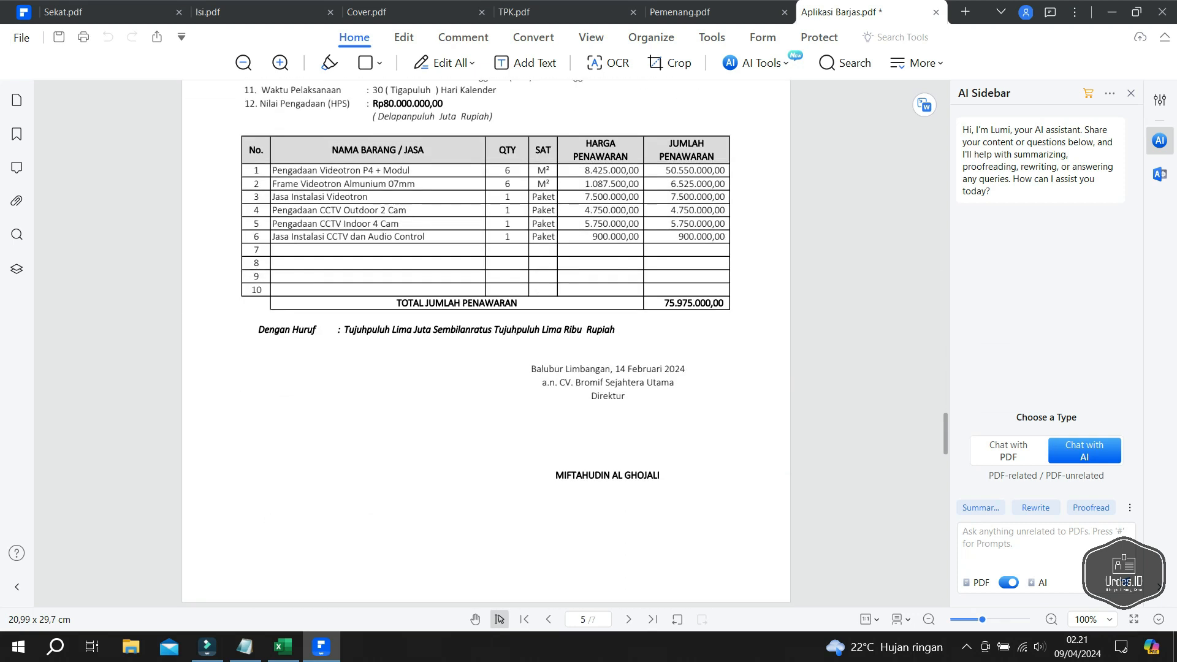
pyautogui.scroll(-15, 486, 343)
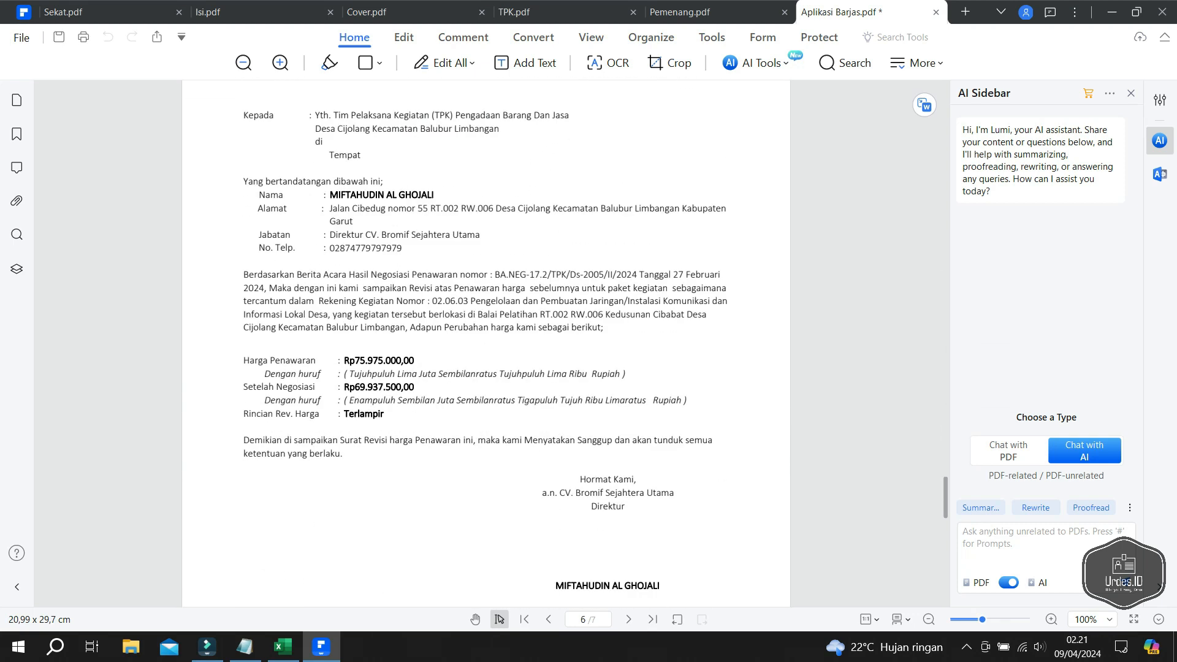
pyautogui.scroll(-15, 486, 343)
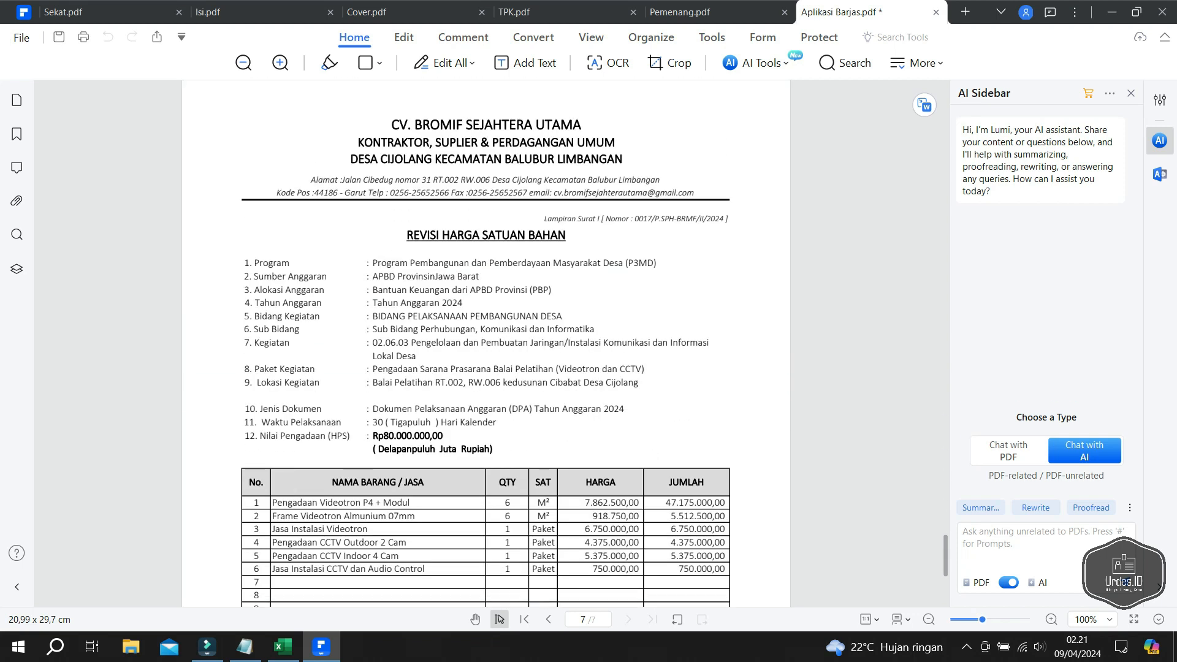
pyautogui.scroll(-5, 486, 343)
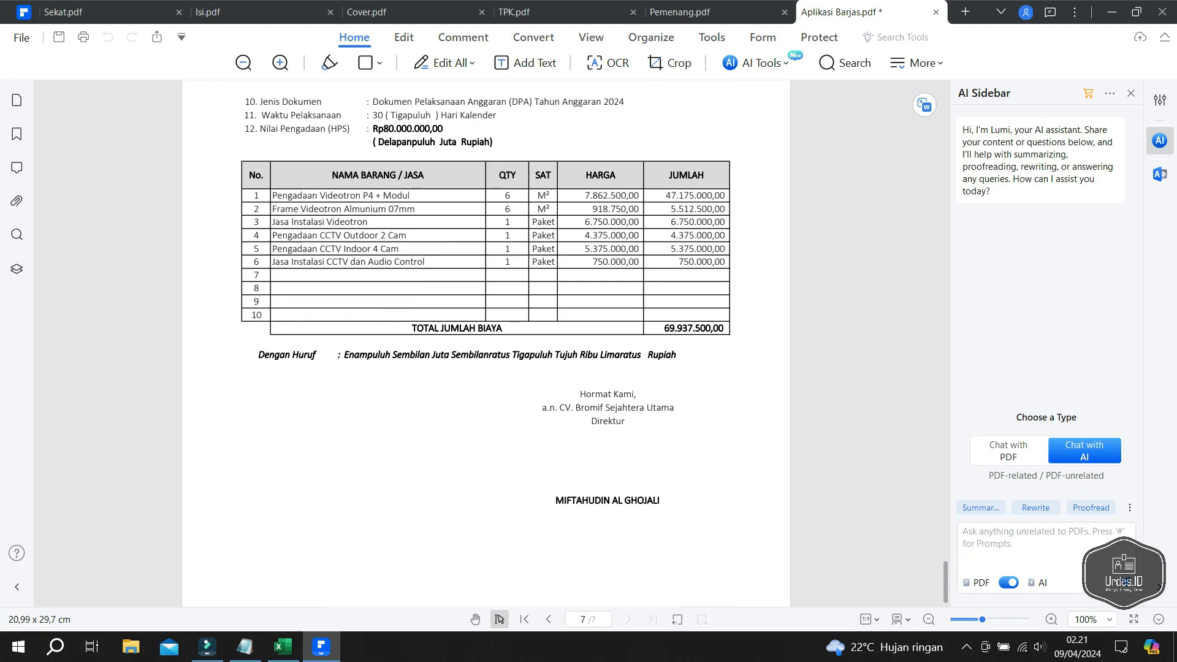
pyautogui.scroll(-1, 486, 343)
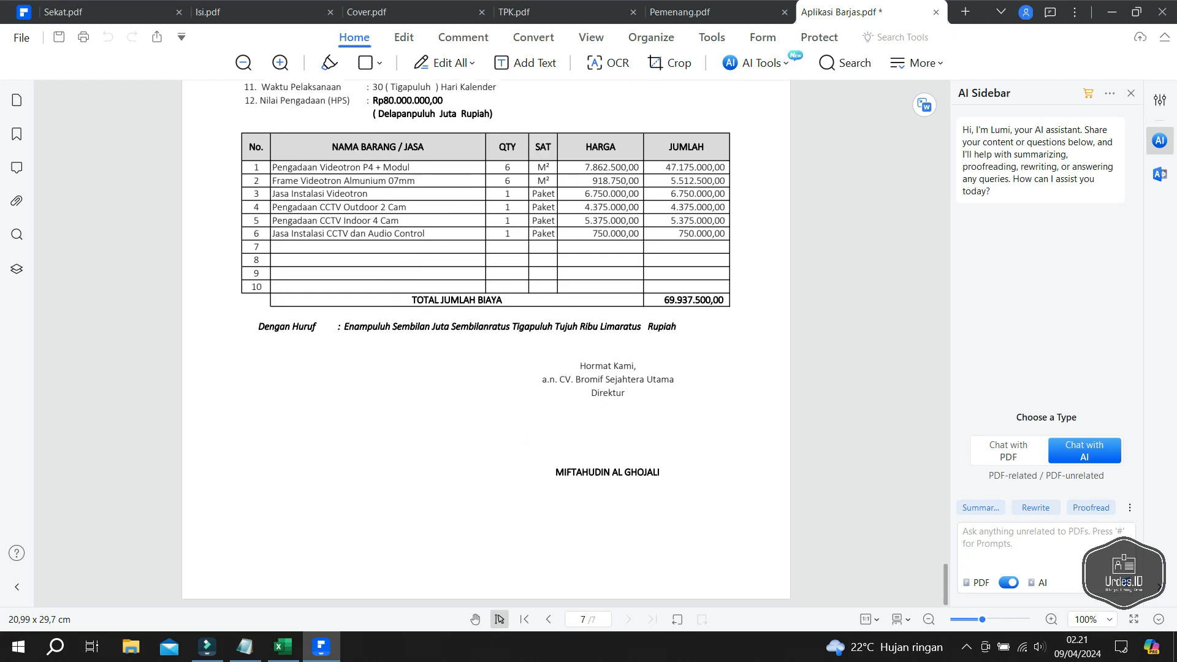
pyautogui.scroll(6, 486, 344)
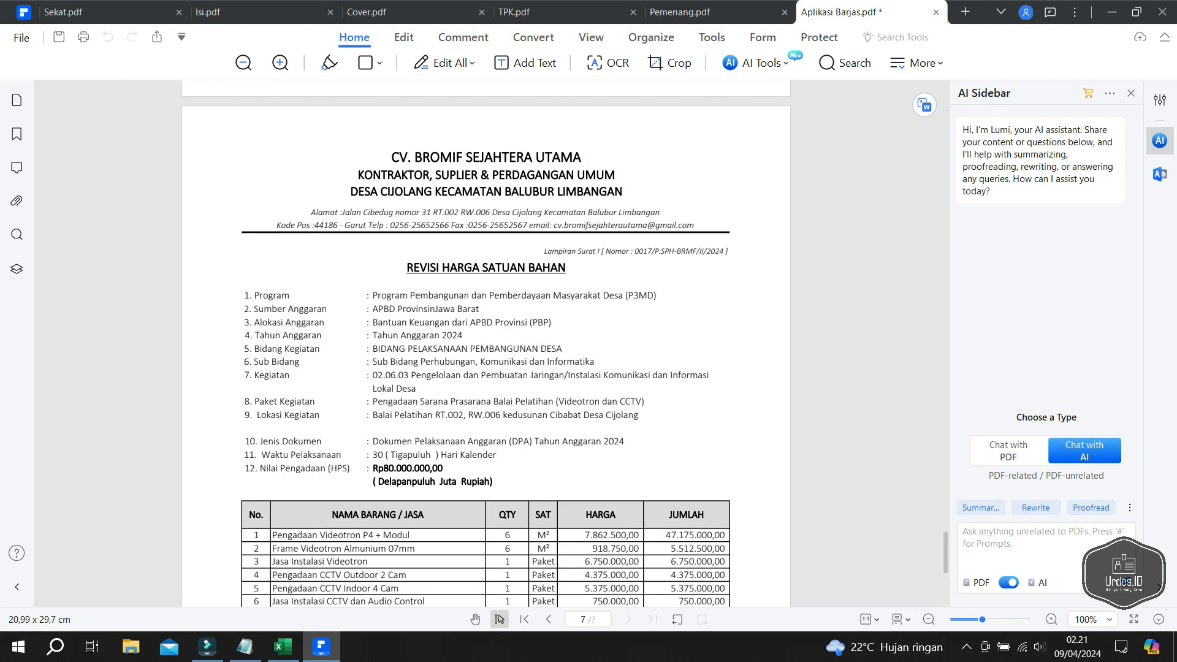
# - Save the KLH document as Pembanding.pdf, then open the SPK sheet in Excel
pyautogui.click(22, 38)
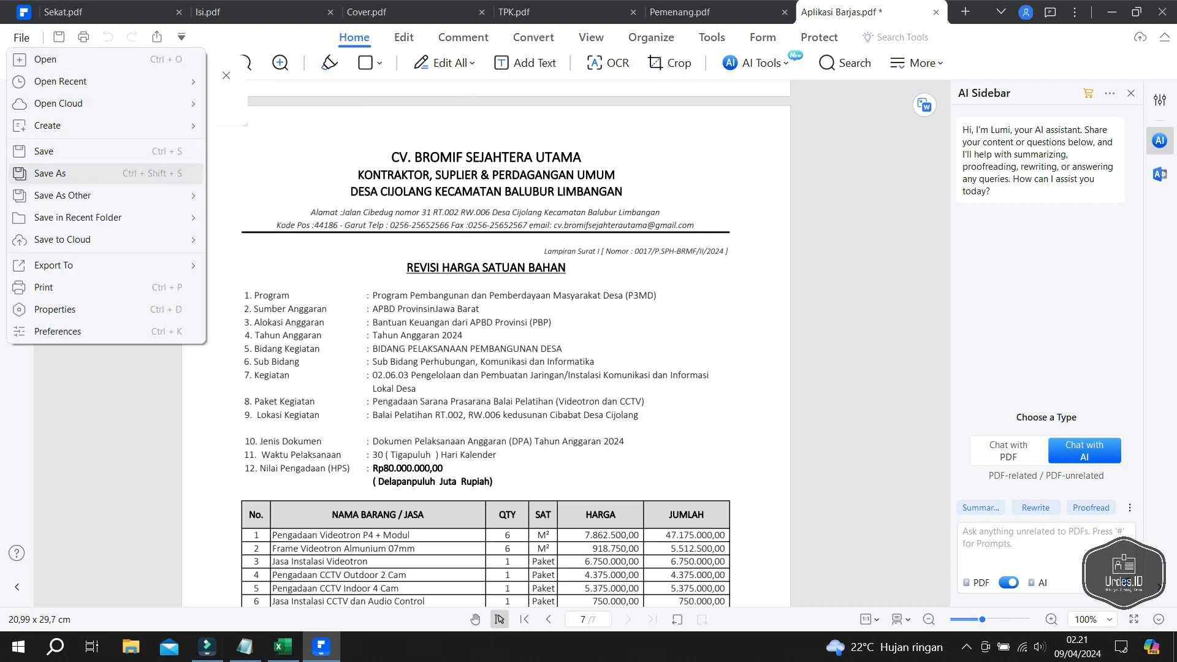
pyautogui.click(57, 174)
pyautogui.write('P')
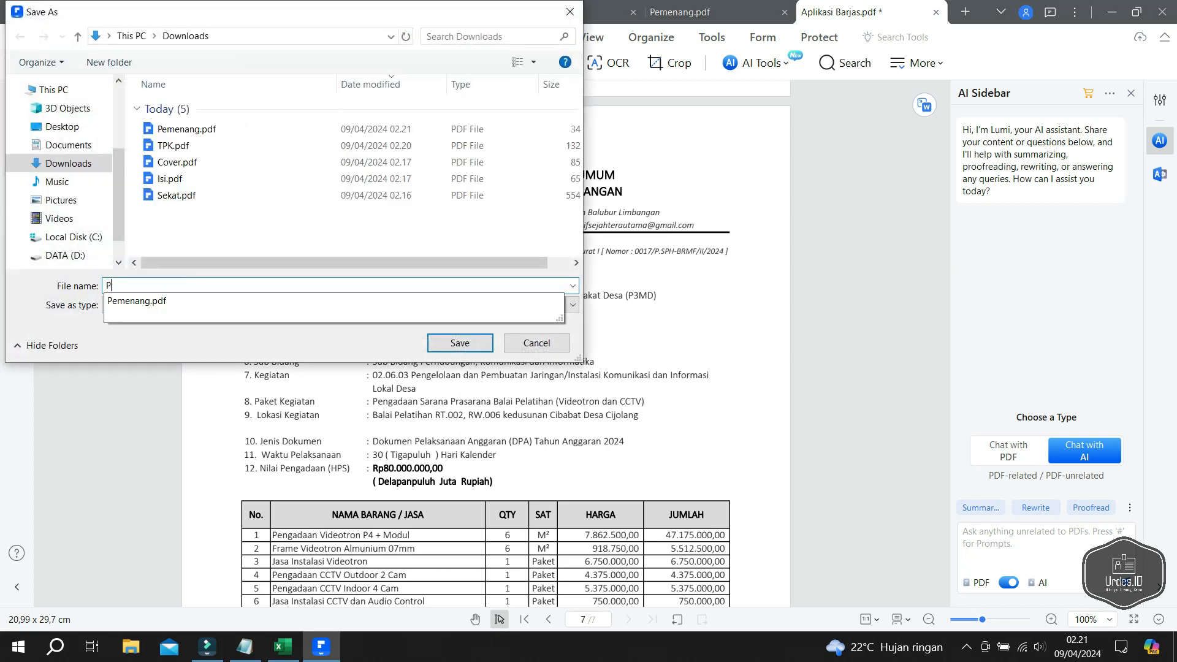
pyautogui.write('embanding')
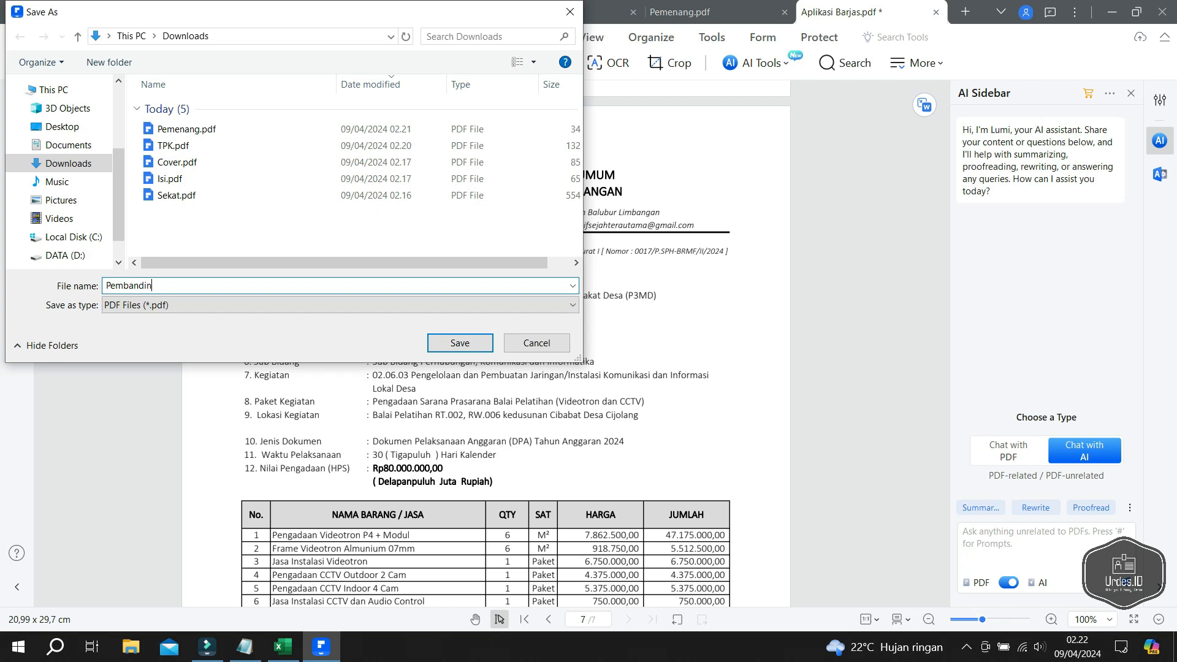
pyautogui.press('Return')
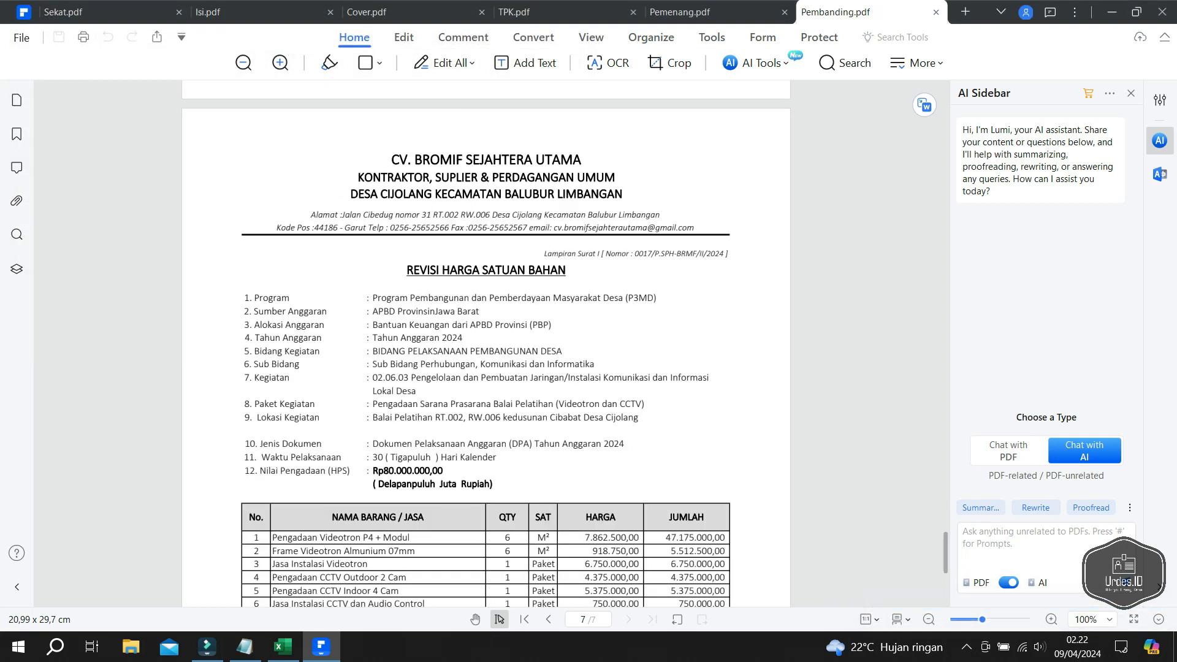
pyautogui.click(283, 647)
pyautogui.click(328, 605)
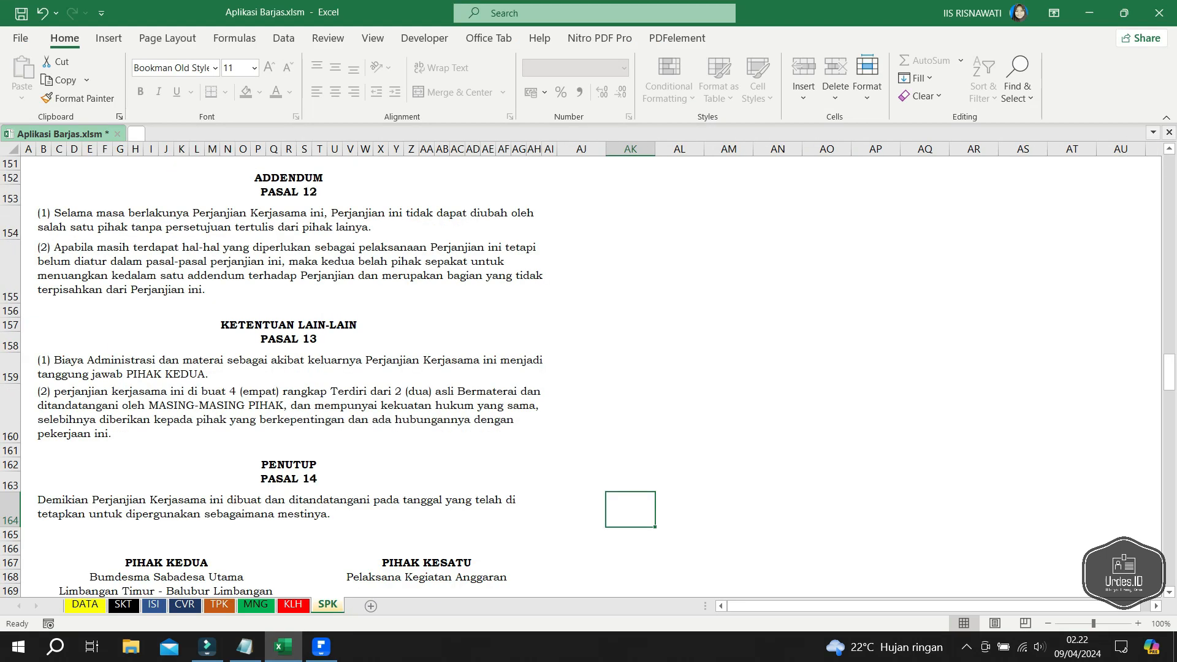
# - Print the active SPK sheet to the Wondershare PDFelement printer as an 11-page Aplikasi Barjas.pdf
pyautogui.hotkey('ctrl', 'p')
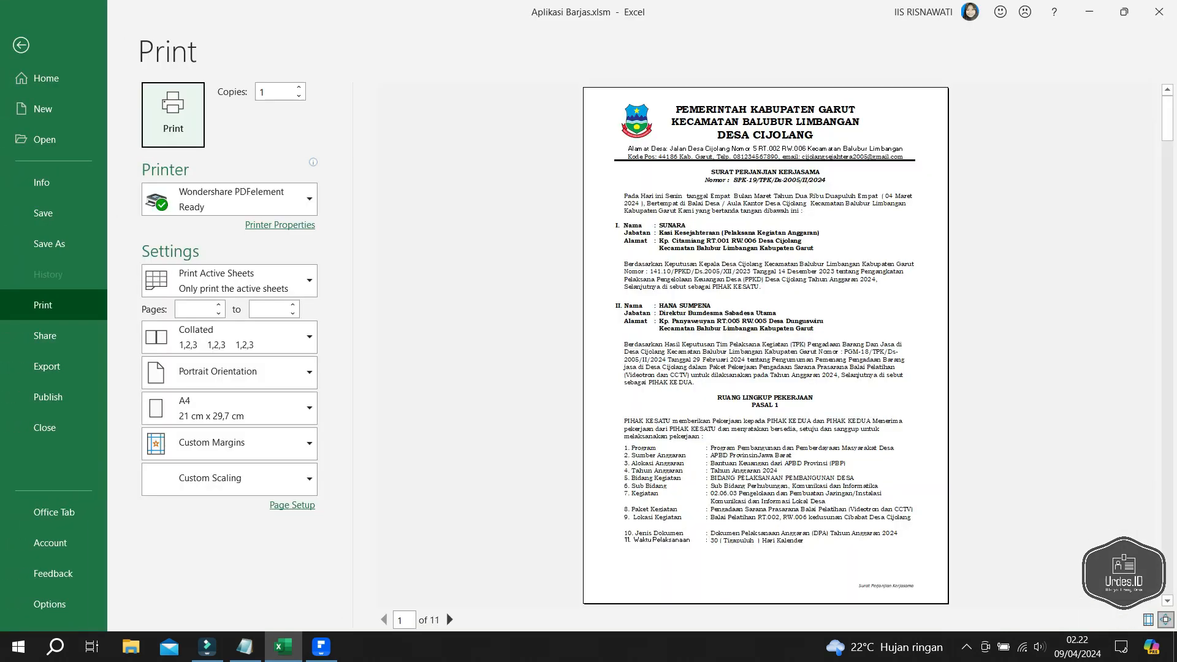
pyautogui.press('Return')
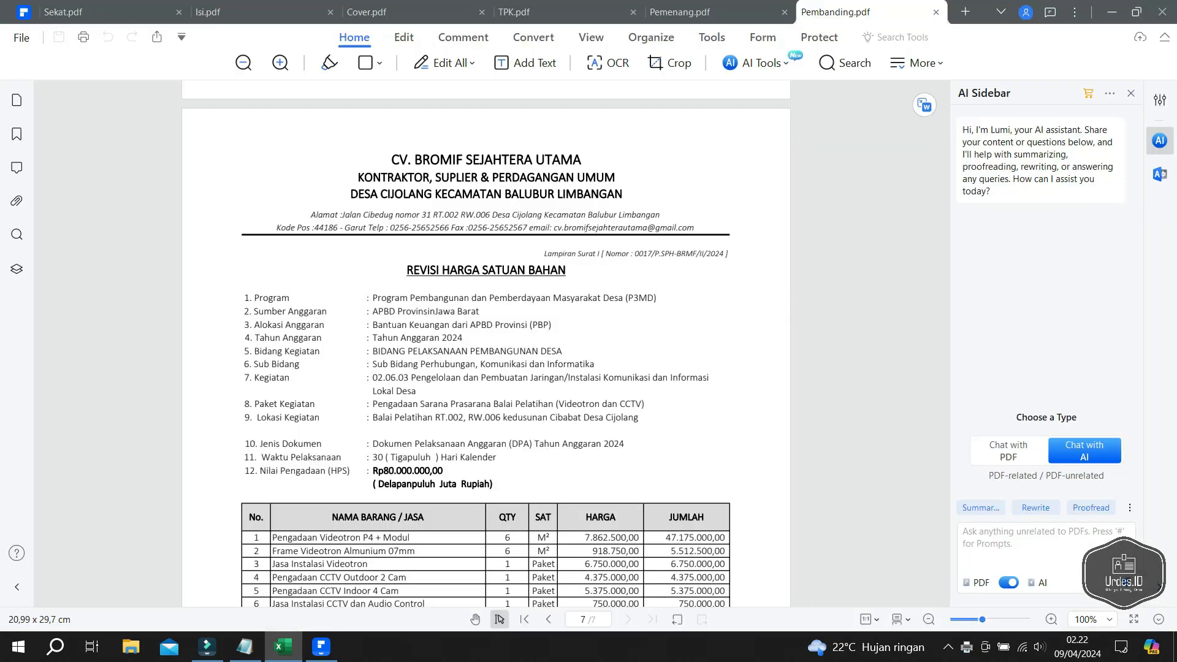
pyautogui.scroll(10, 486, 343)
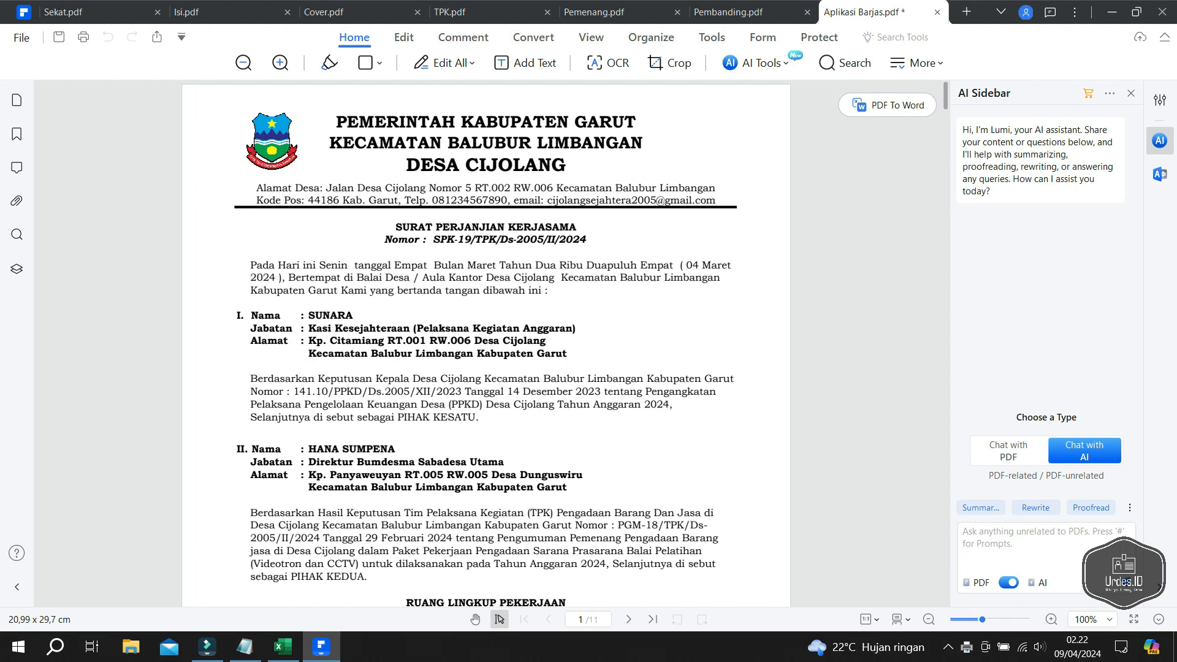
pyautogui.scroll(-5, 487, 343)
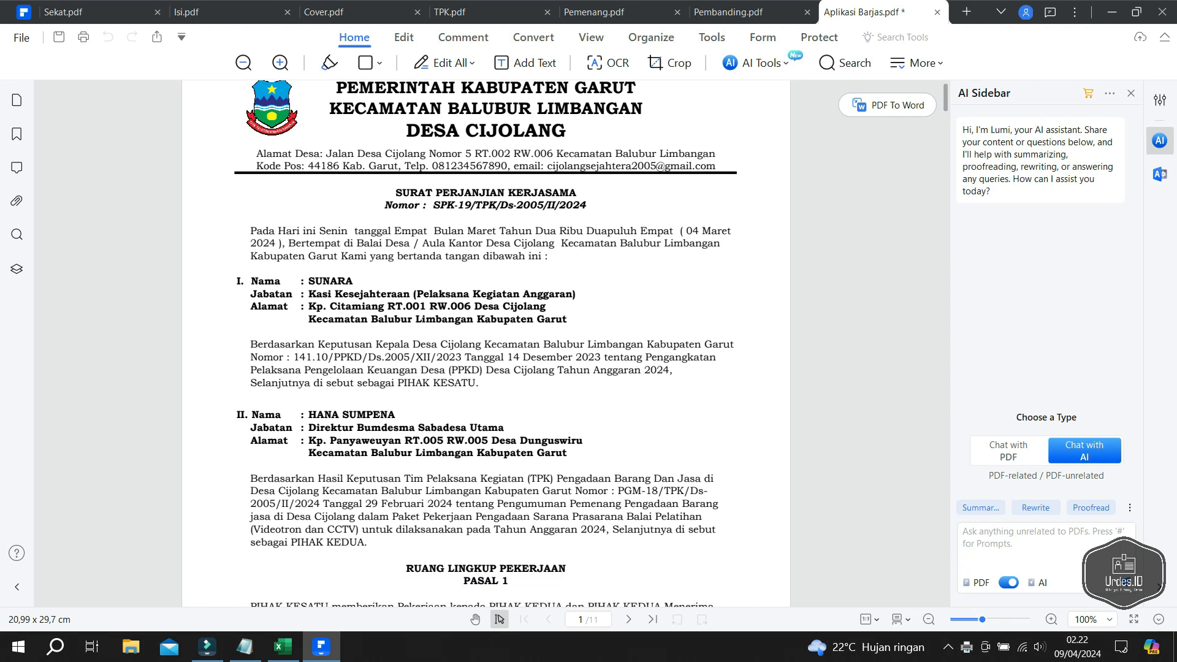
pyautogui.scroll(-7, 487, 343)
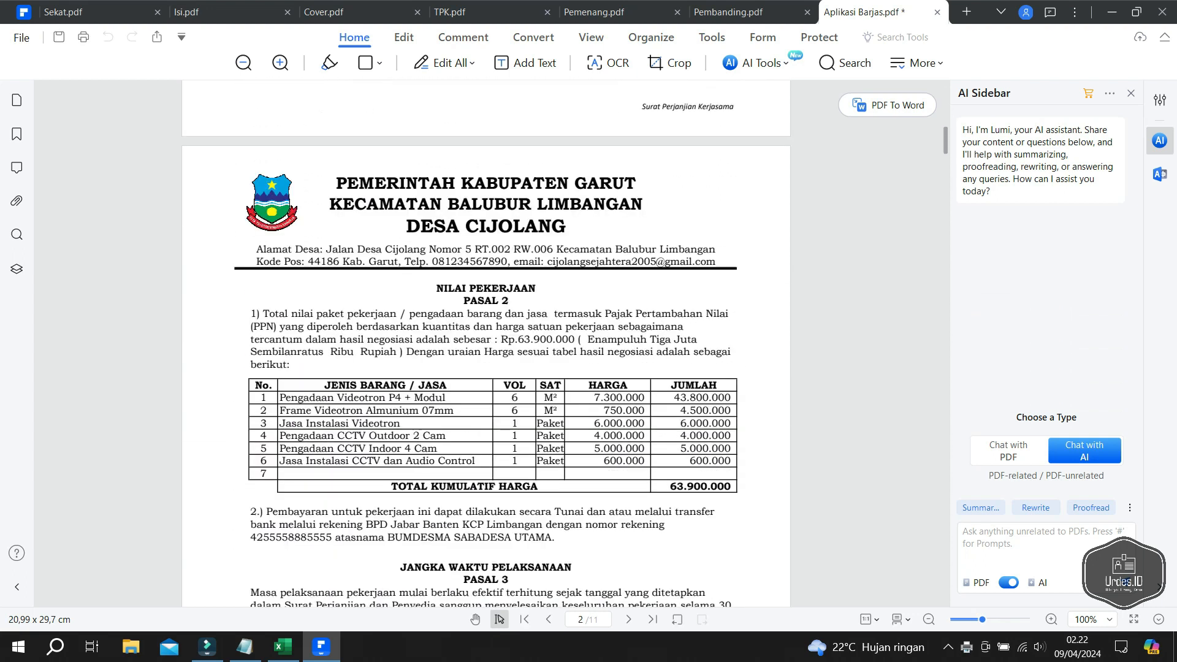
pyautogui.scroll(-5, 486, 343)
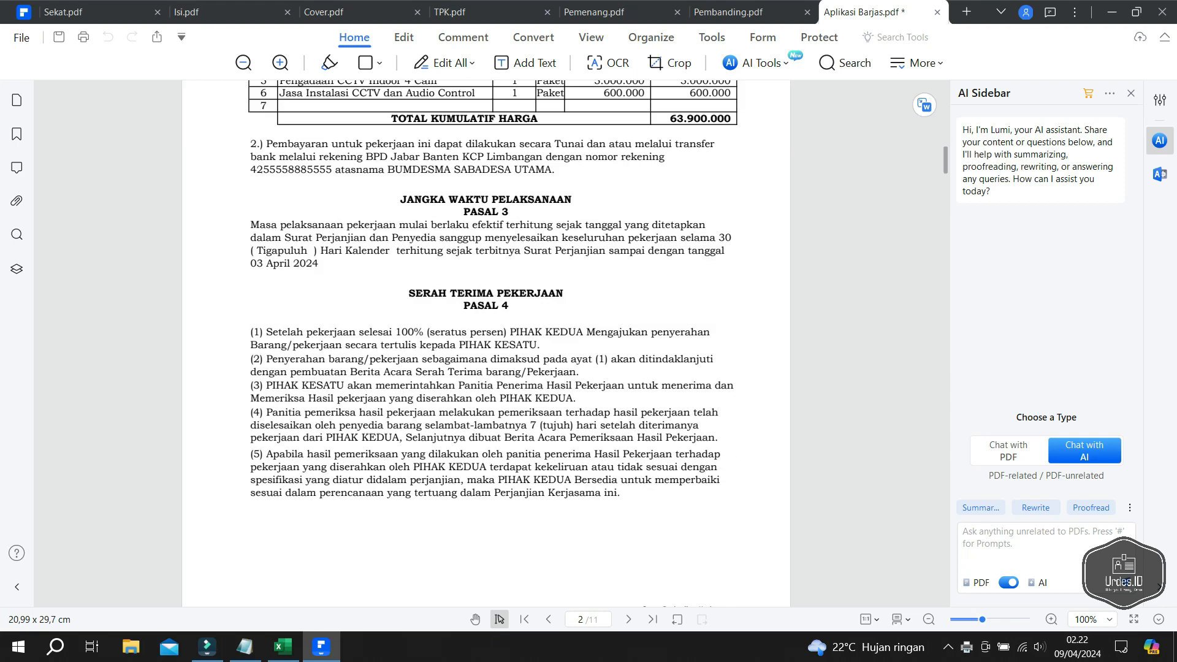
pyautogui.scroll(1, 486, 343)
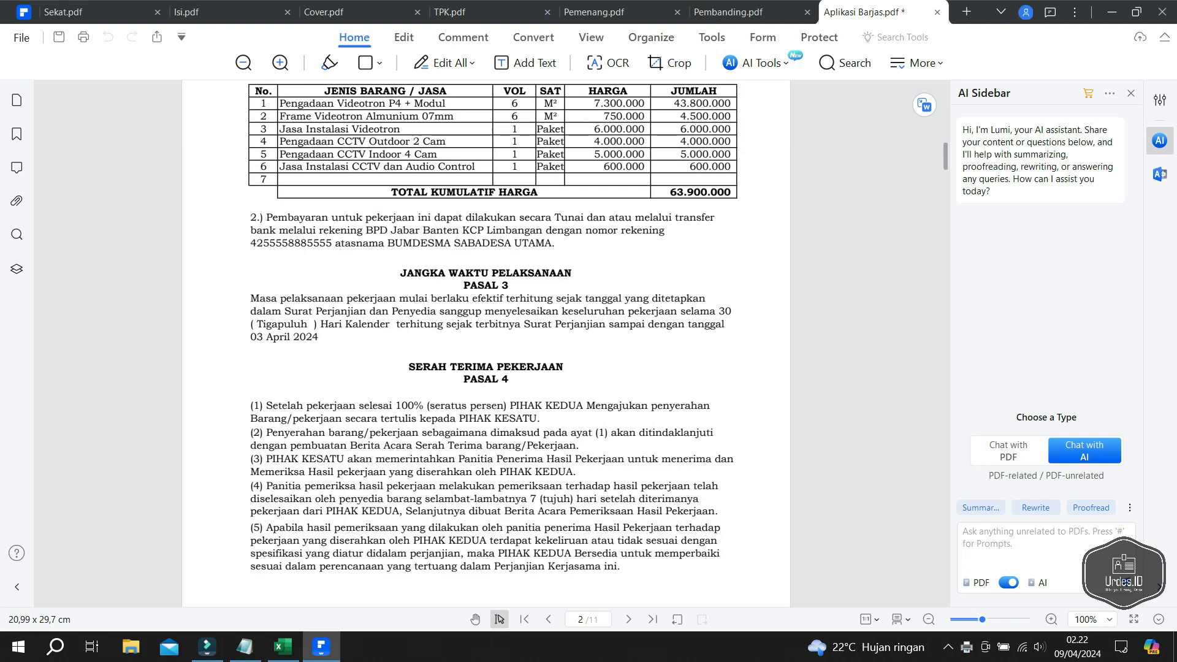
pyautogui.scroll(-1, 486, 344)
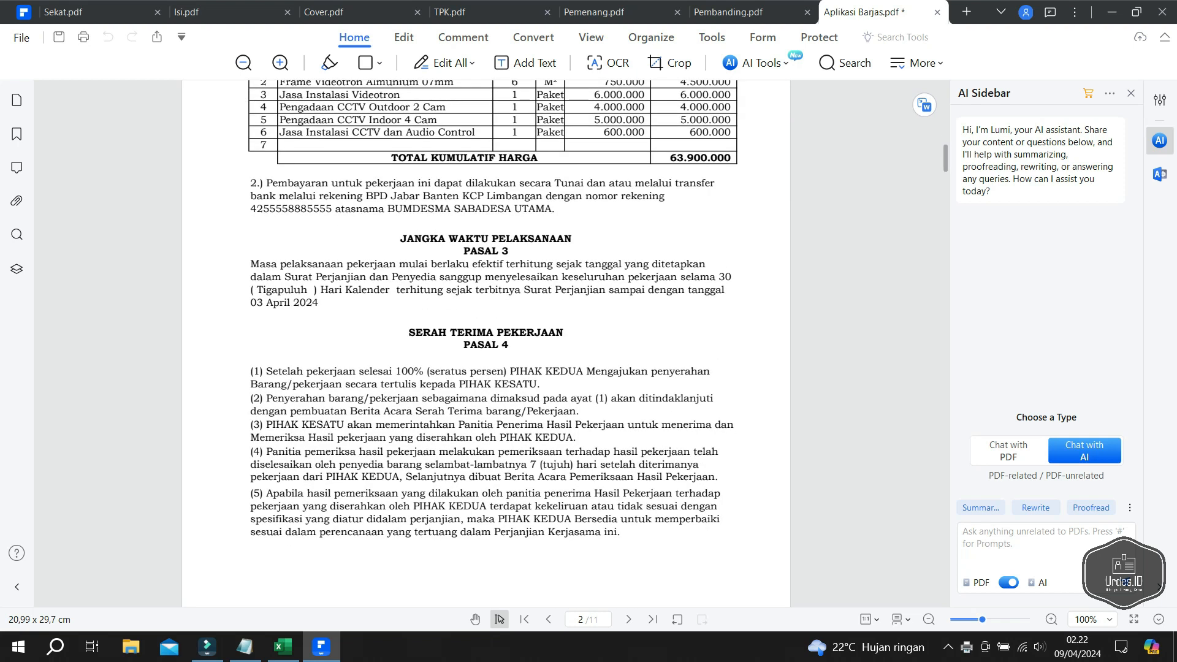
pyautogui.scroll(-5, 487, 343)
pyautogui.scroll(-2, 486, 343)
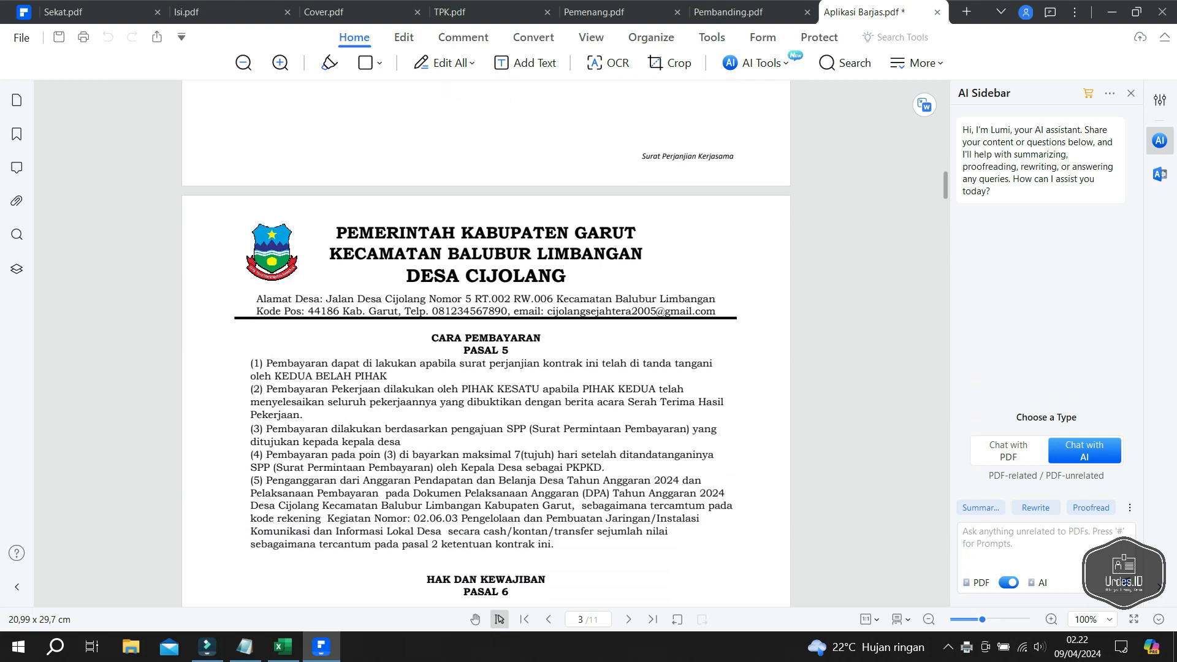
pyautogui.scroll(-1, 486, 344)
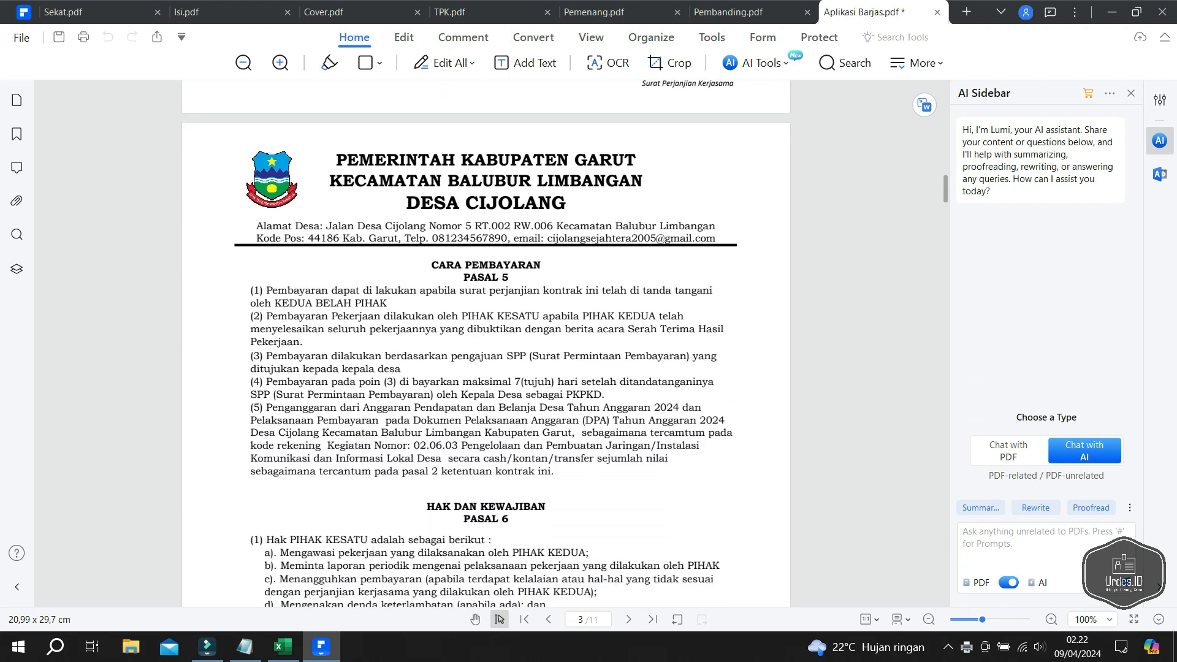
pyautogui.scroll(-3, 486, 343)
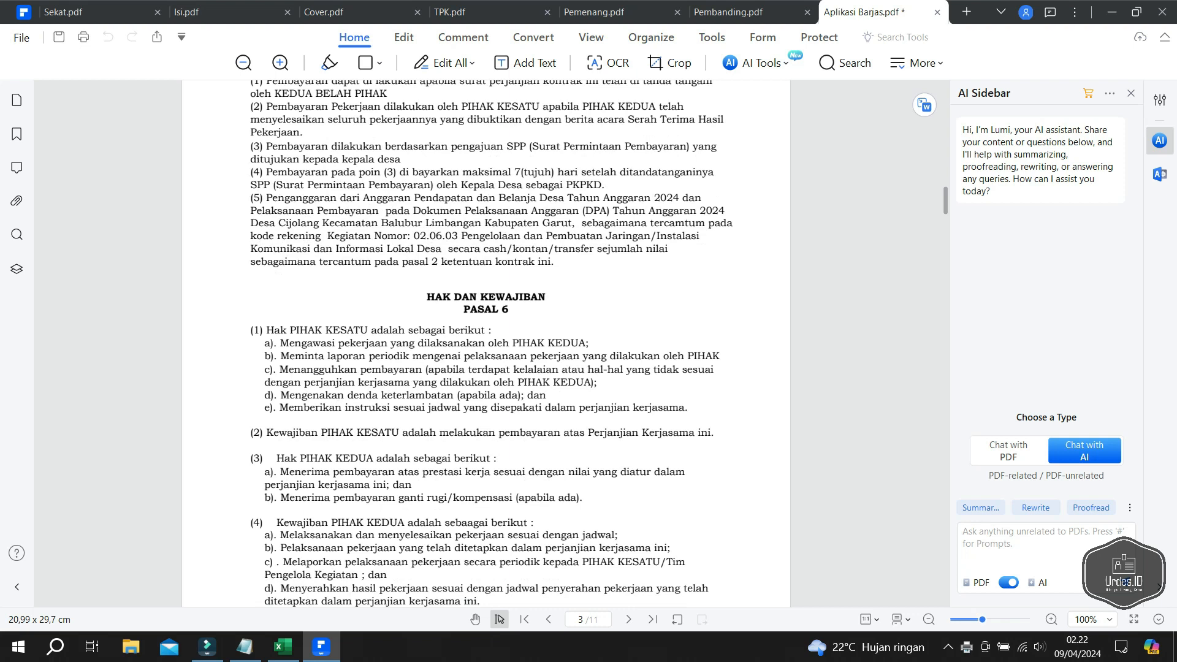
pyautogui.scroll(-6, 486, 343)
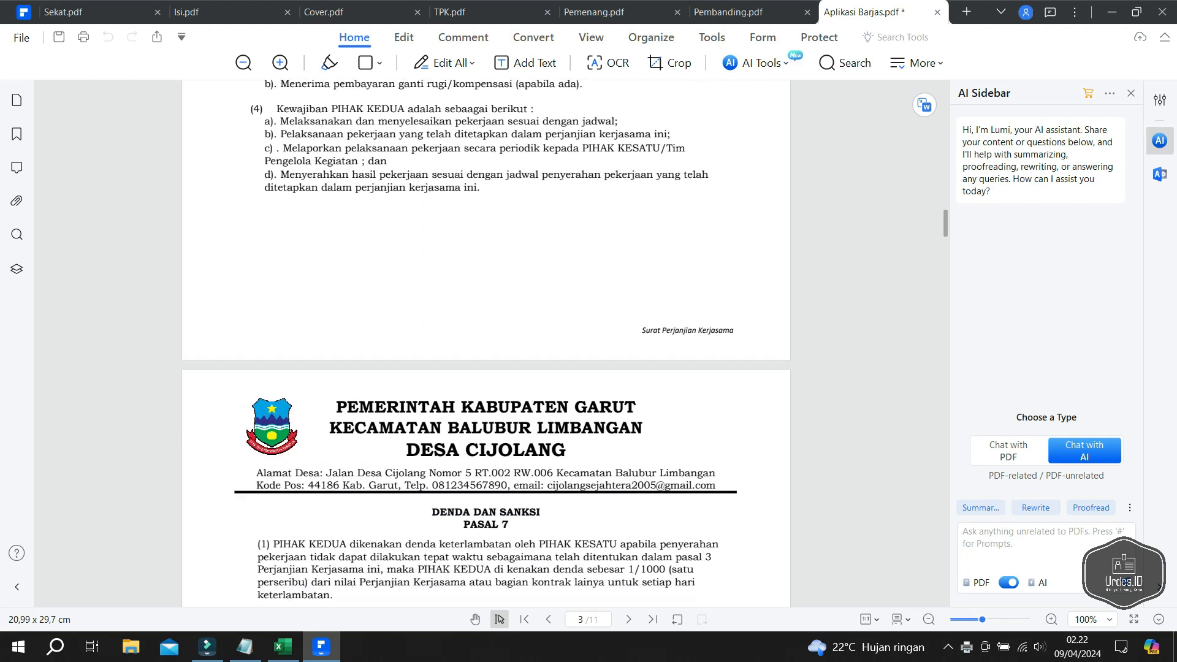
pyautogui.scroll(-4, 486, 343)
pyautogui.scroll(-10, 486, 343)
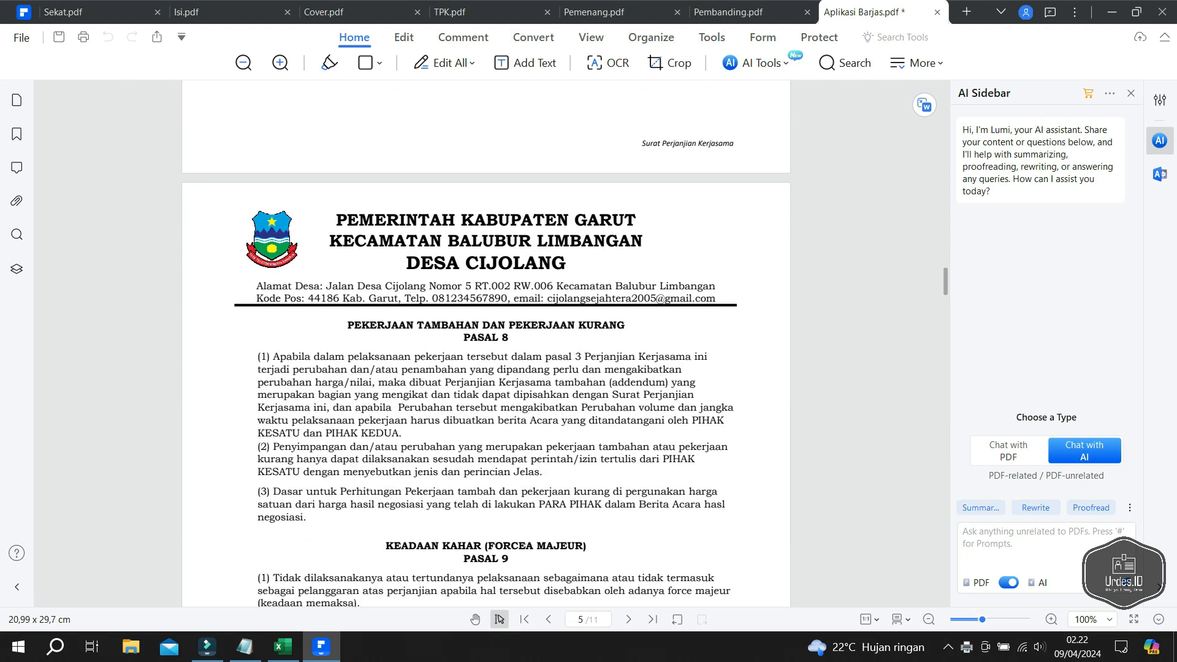
pyautogui.scroll(-1, 487, 343)
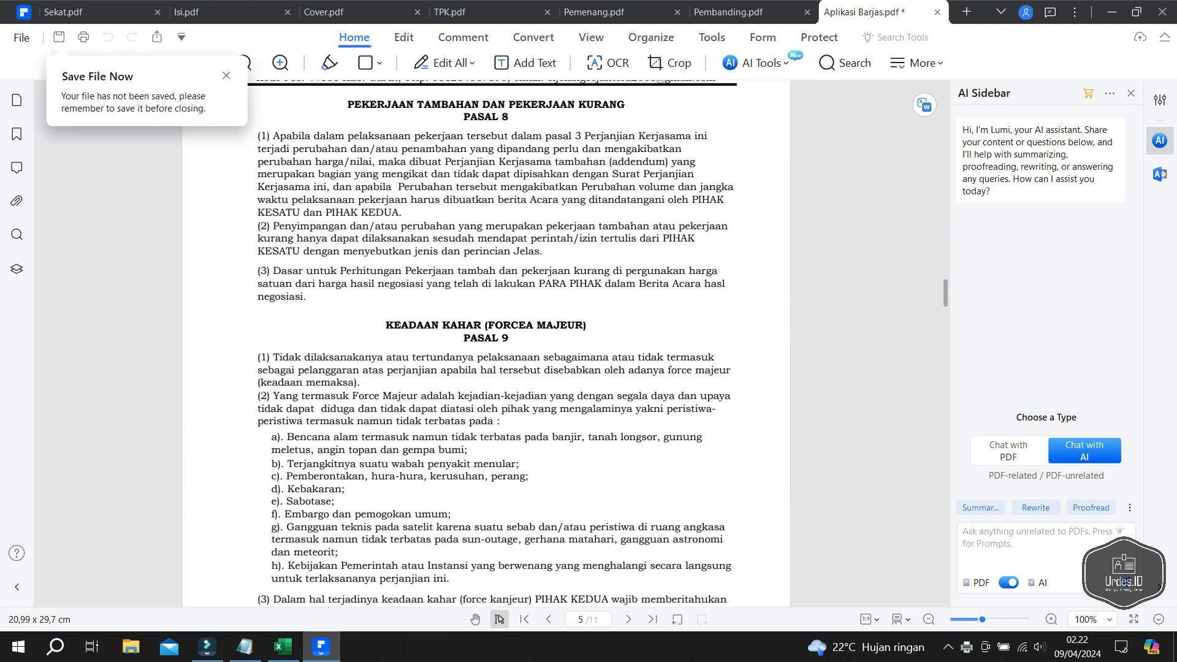
pyautogui.scroll(-10, 487, 343)
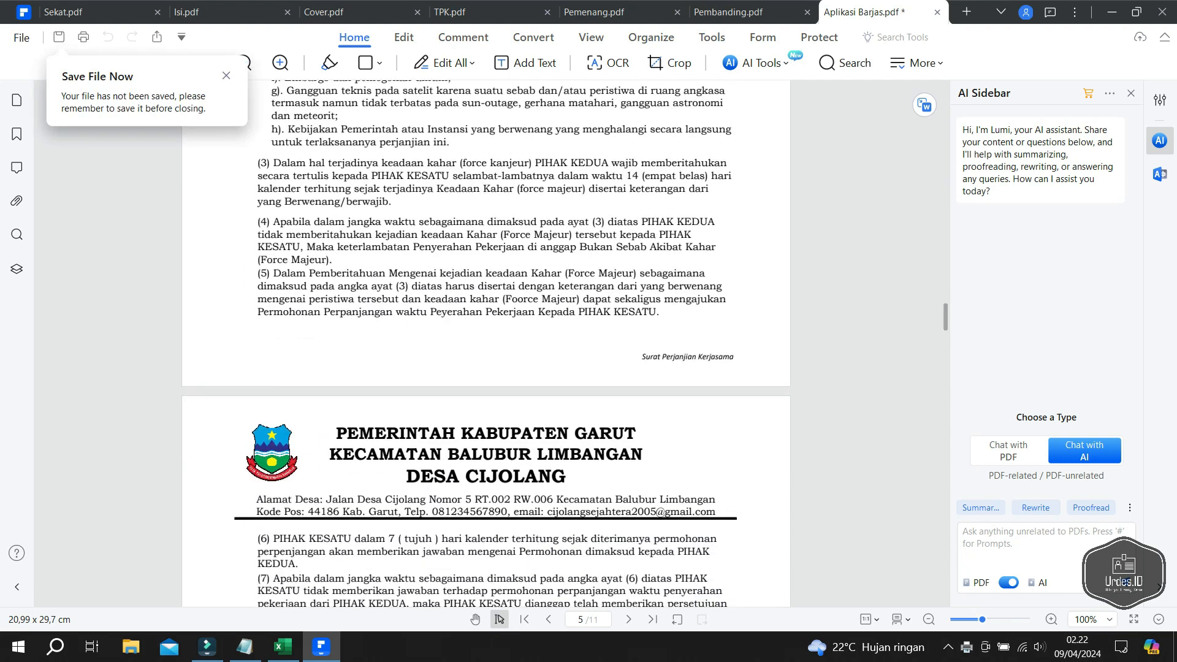
pyautogui.scroll(-5, 487, 344)
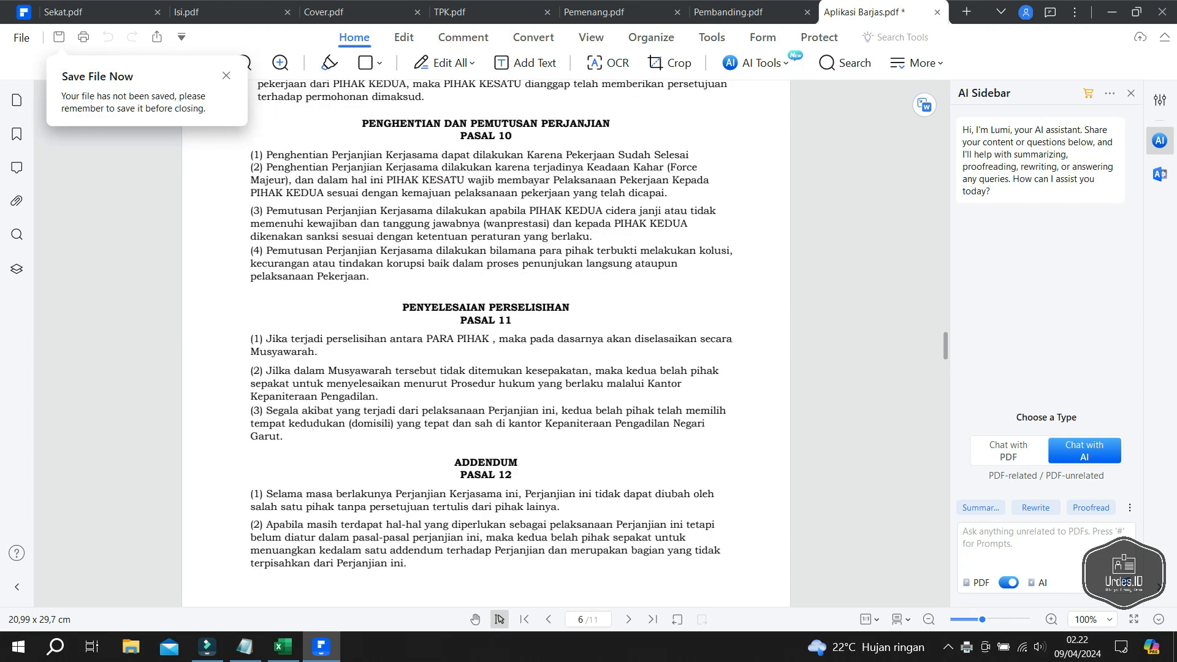
pyautogui.scroll(-8, 486, 344)
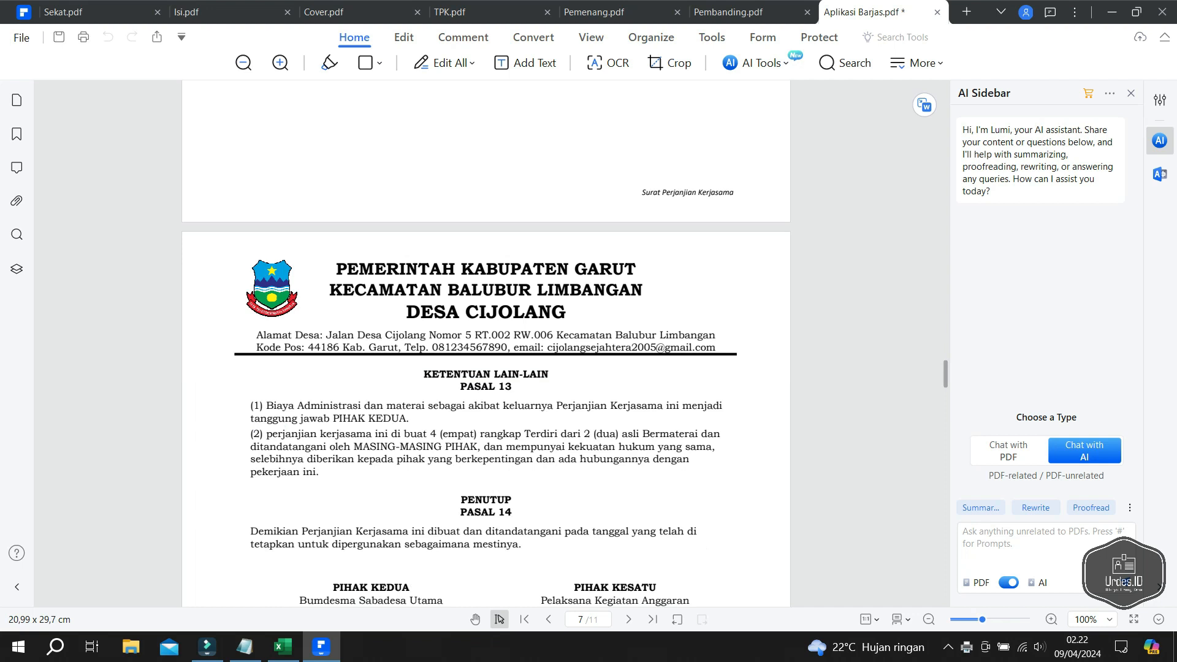
pyautogui.scroll(-2, 486, 344)
pyautogui.scroll(-9, 486, 343)
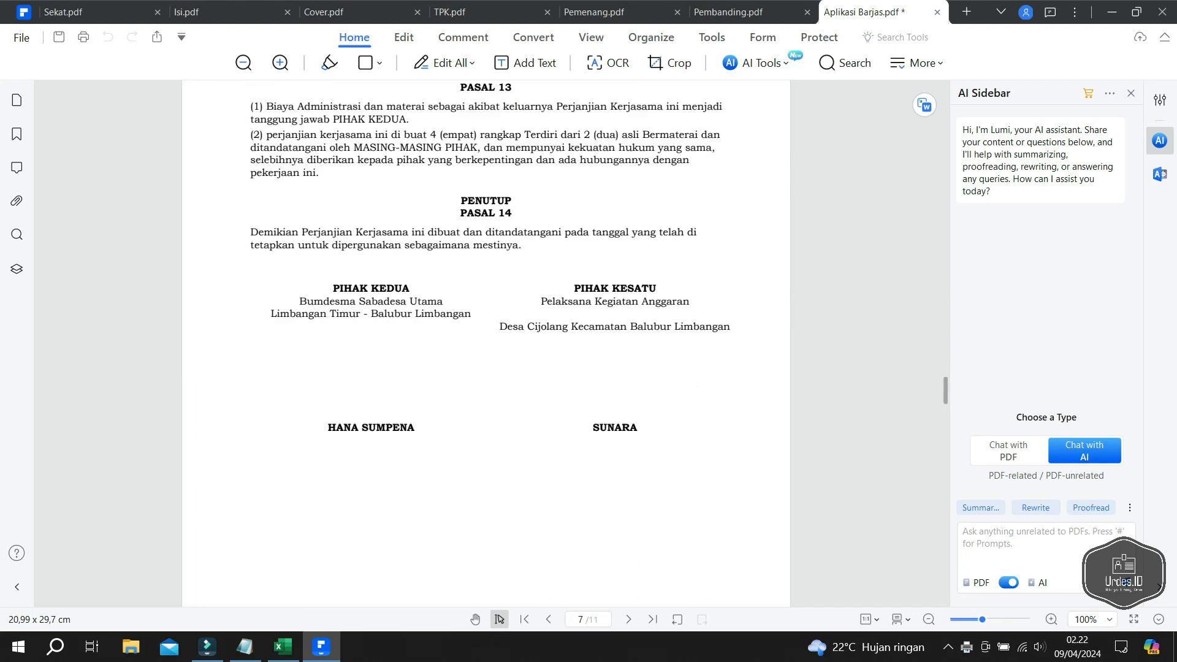
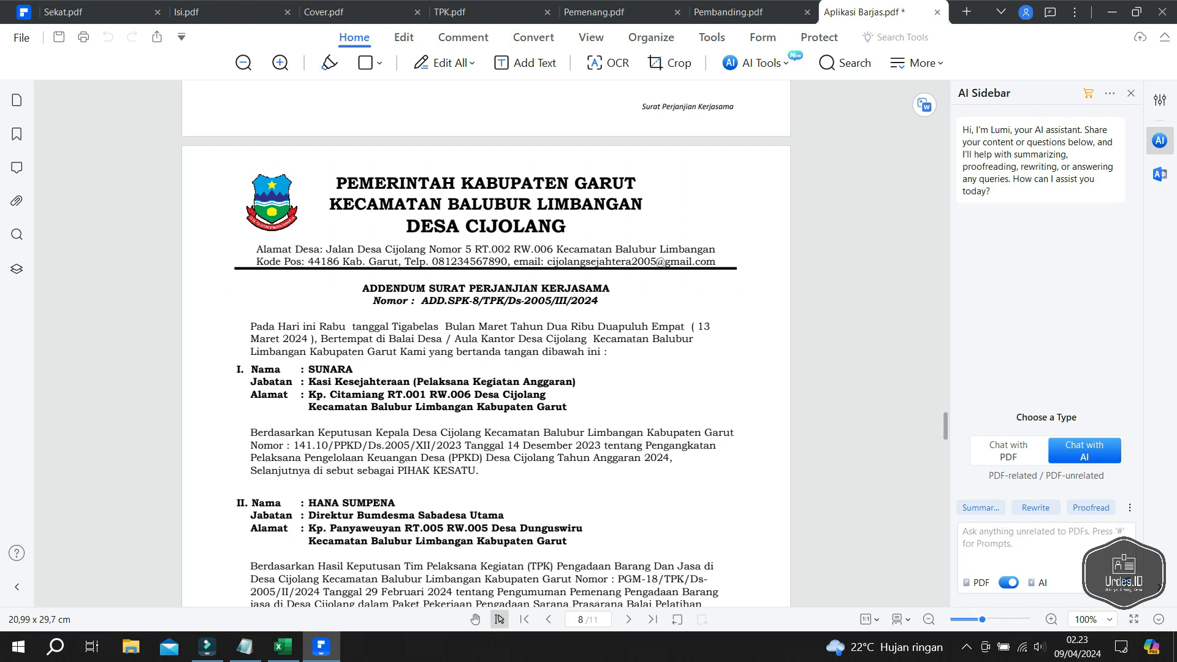
# - Send the '13 Maret 2024…Balubur' date passage on page 8 to the AI chat box
pyautogui.moveTo(697, 327); pyautogui.dragTo(699, 339)
pyautogui.click(724, 363)
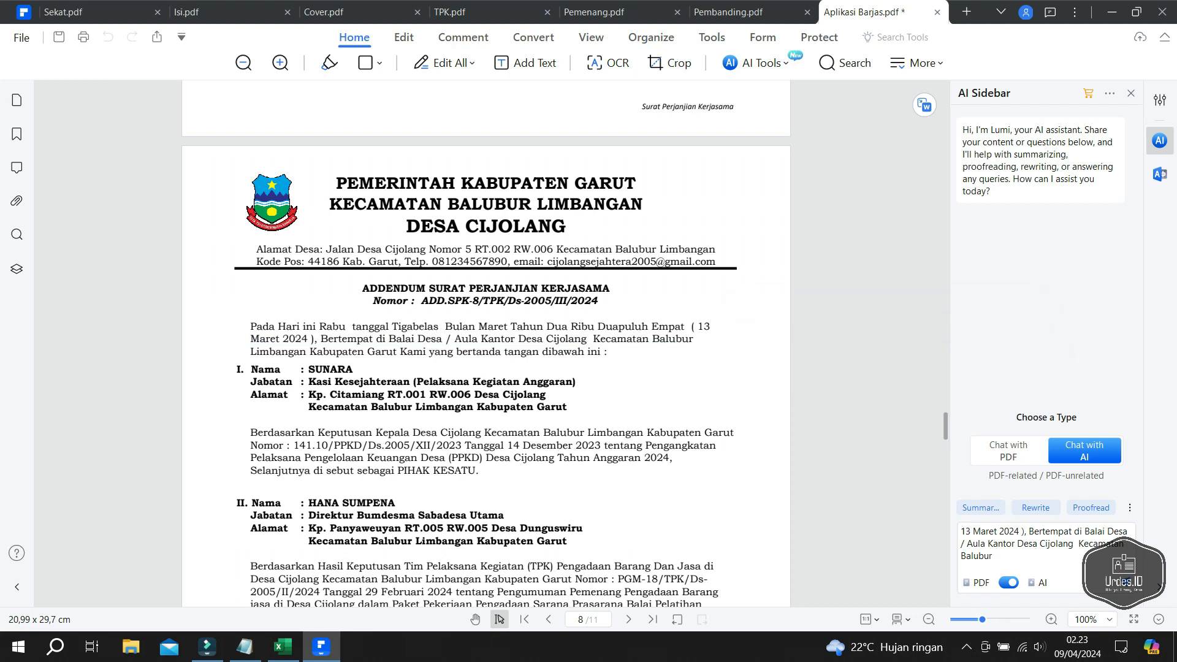
pyautogui.scroll(-5, 486, 343)
pyautogui.scroll(3, 485, 343)
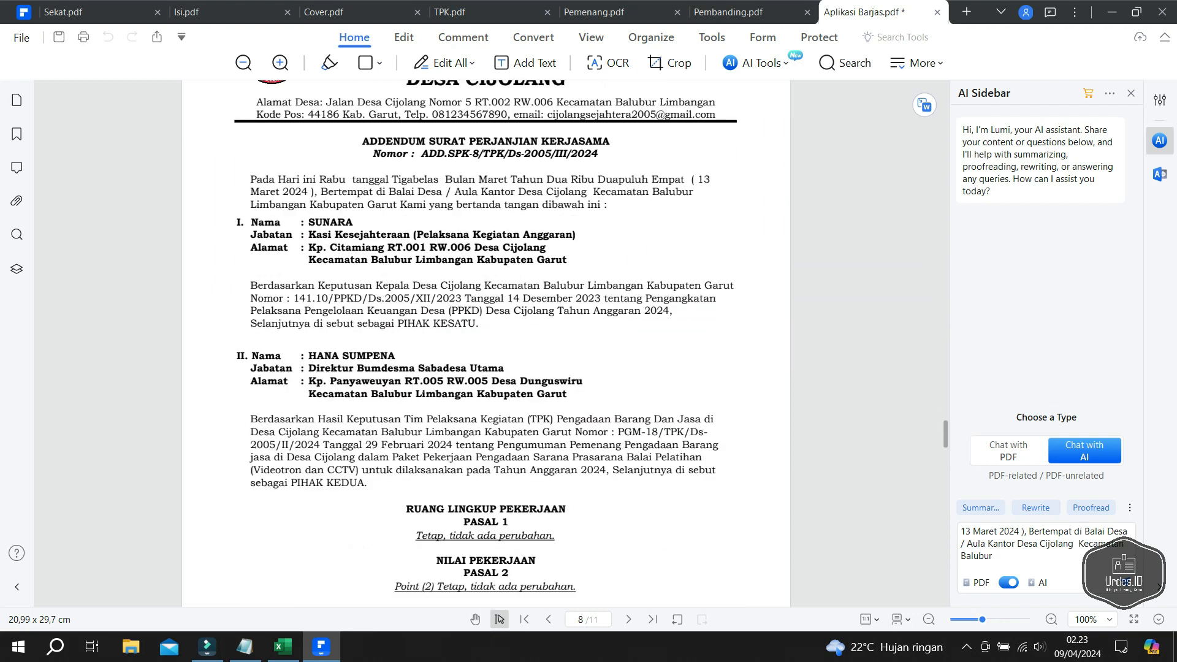
# - Return the PDF to page 1 and bring the Excel SPK sheet forward
pyautogui.moveTo(945, 434); pyautogui.dragTo(945, 96)
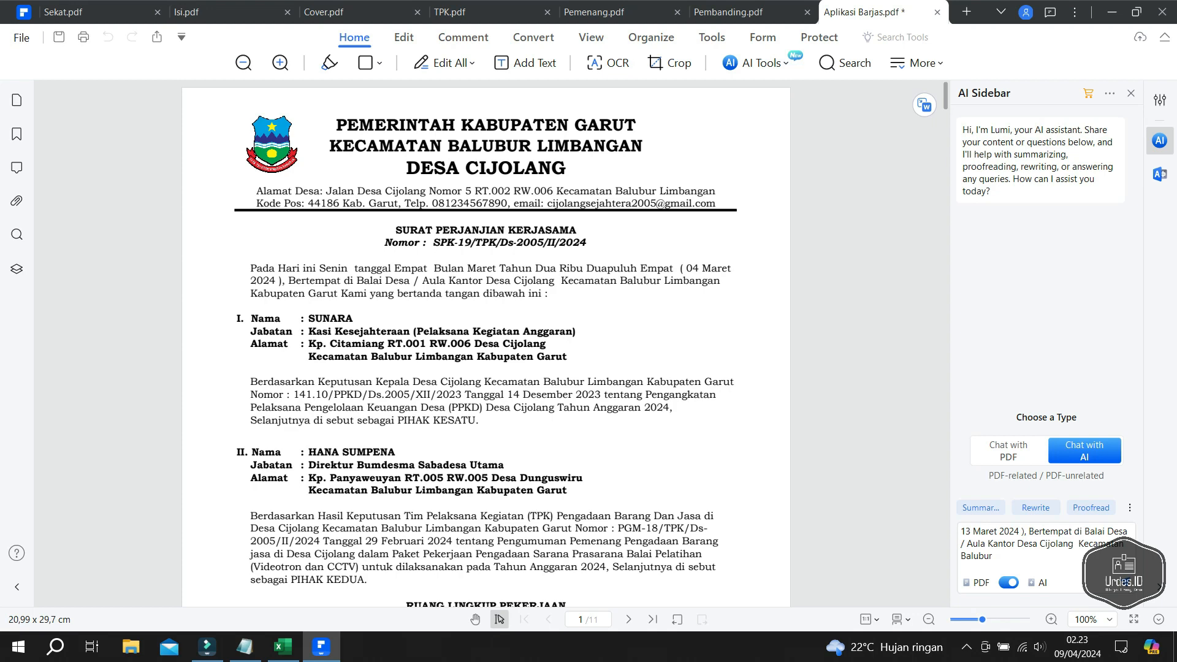
pyautogui.click(282, 646)
pyautogui.click(630, 509)
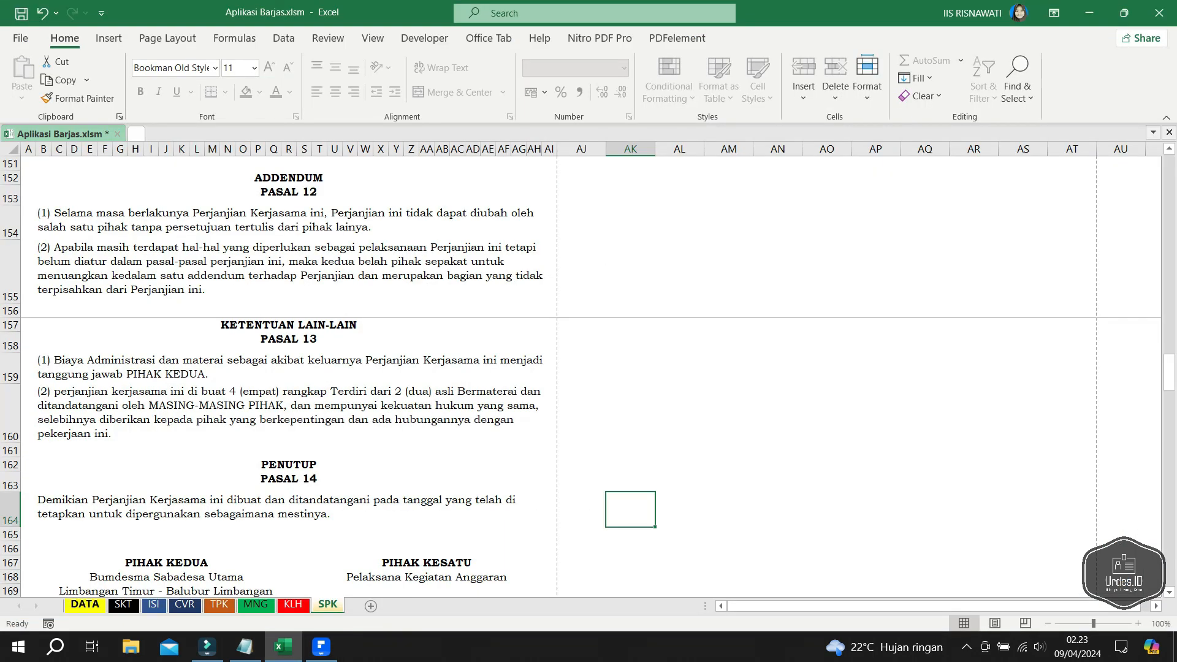
# - Check the dates and village details on Excel's DATA sheet, then go back to Aplikasi Barjas.pdf
pyautogui.click(85, 604)
pyautogui.scroll(20, 581, 369)
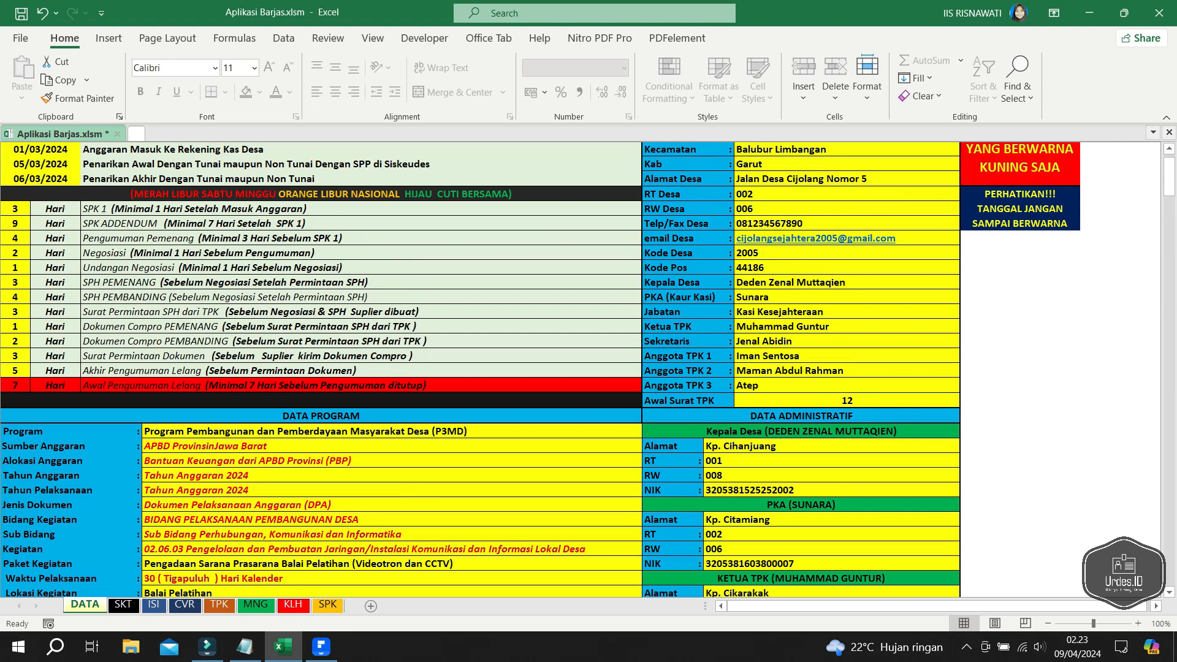
pyautogui.scroll(2, 587, 369)
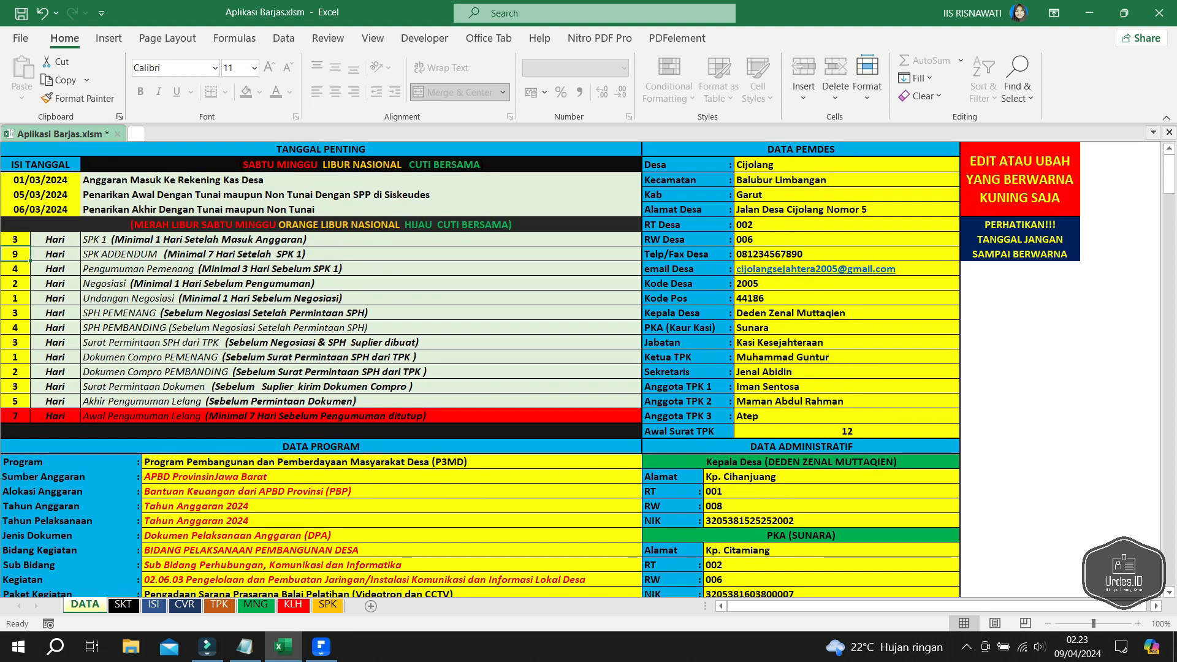
pyautogui.click(320, 647)
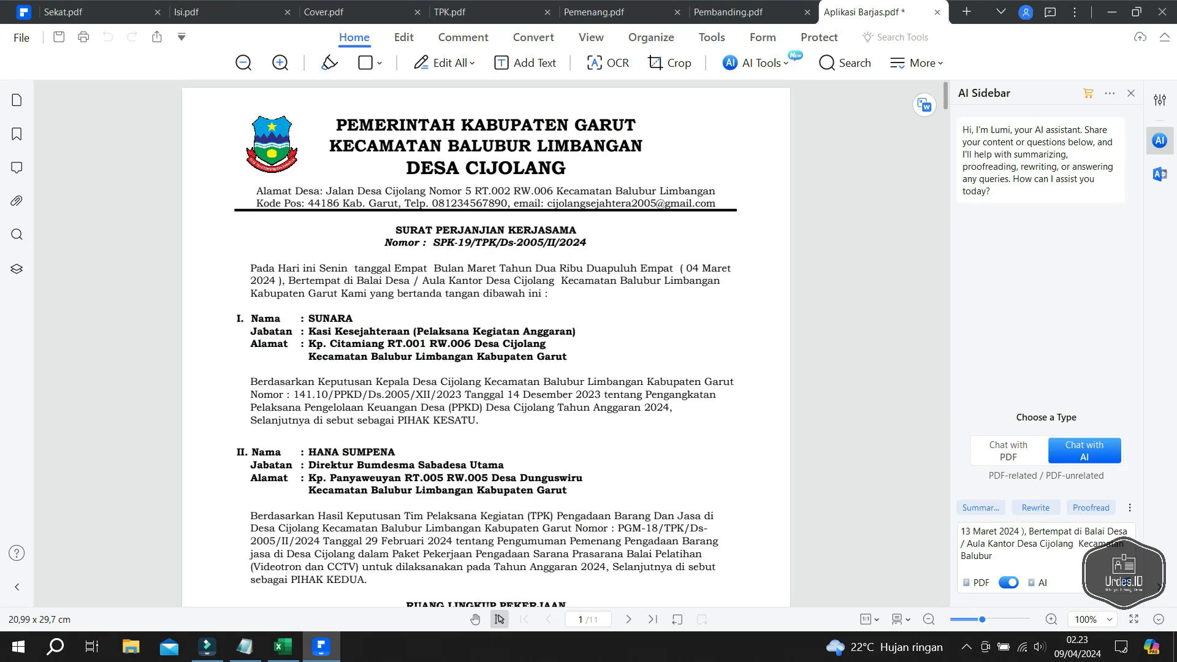
# - Review Aplikasi Barjas.pdf from page 8 to the page 11 signature block, then open the File menu
pyautogui.moveTo(945, 96); pyautogui.dragTo(945, 425)
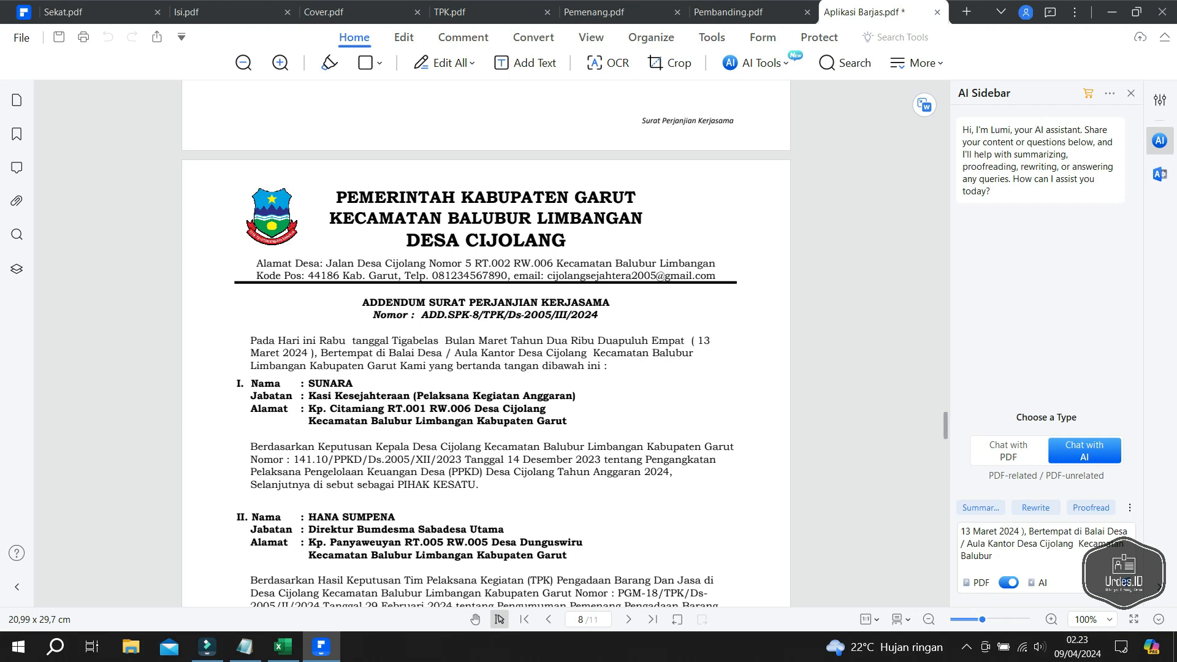
pyautogui.moveTo(704, 341); pyautogui.dragTo(711, 340)
pyautogui.click(712, 345)
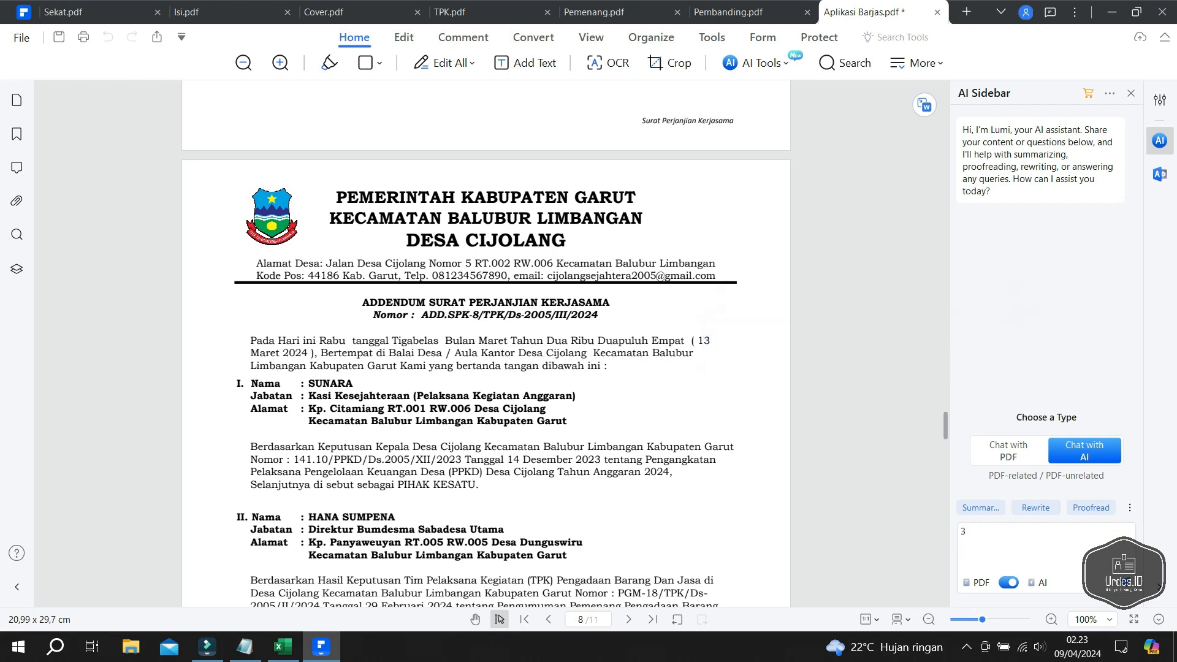
pyautogui.scroll(-6, 713, 345)
pyautogui.scroll(-3, 486, 343)
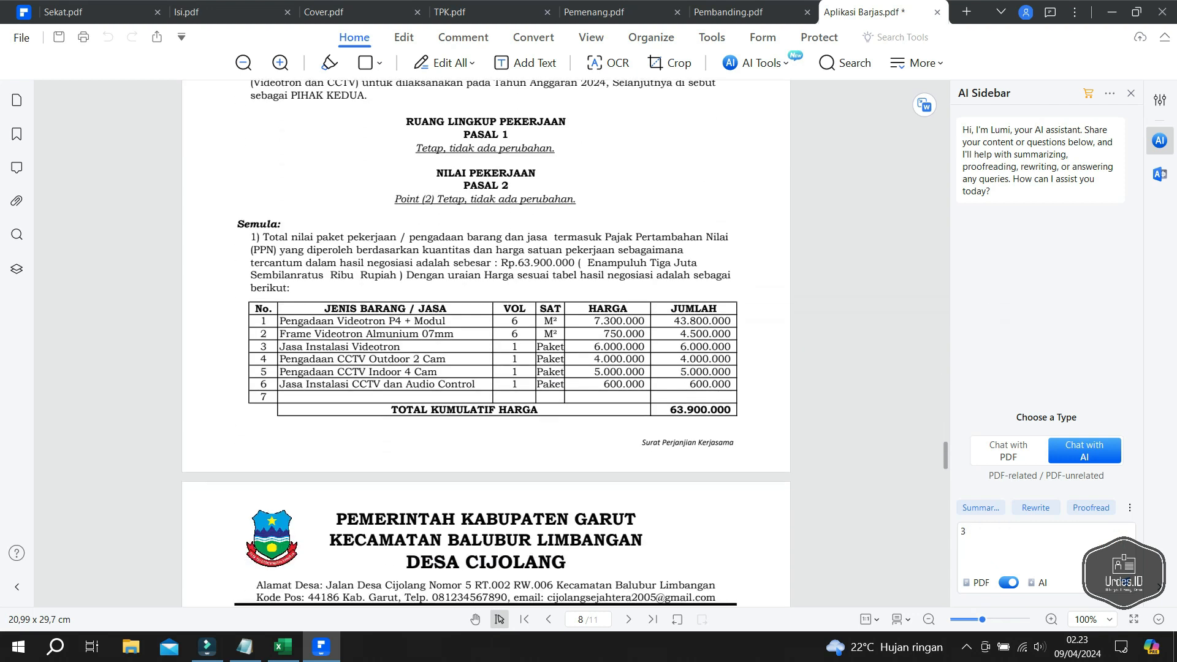
pyautogui.scroll(-7, 486, 344)
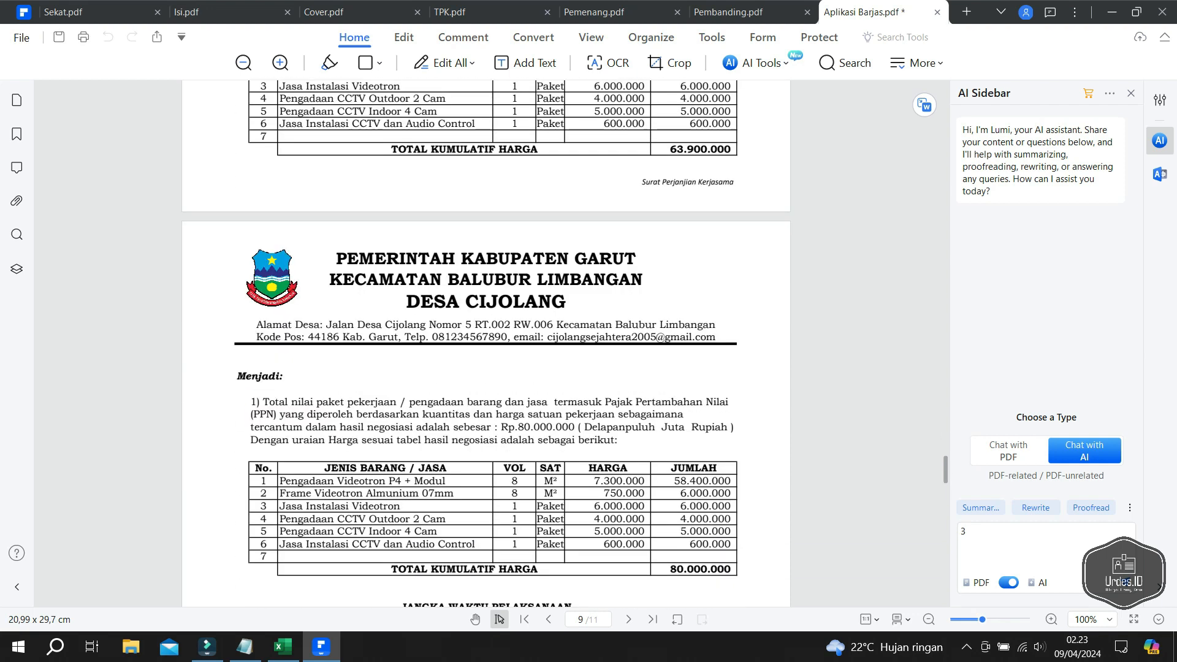
pyautogui.scroll(-5, 487, 344)
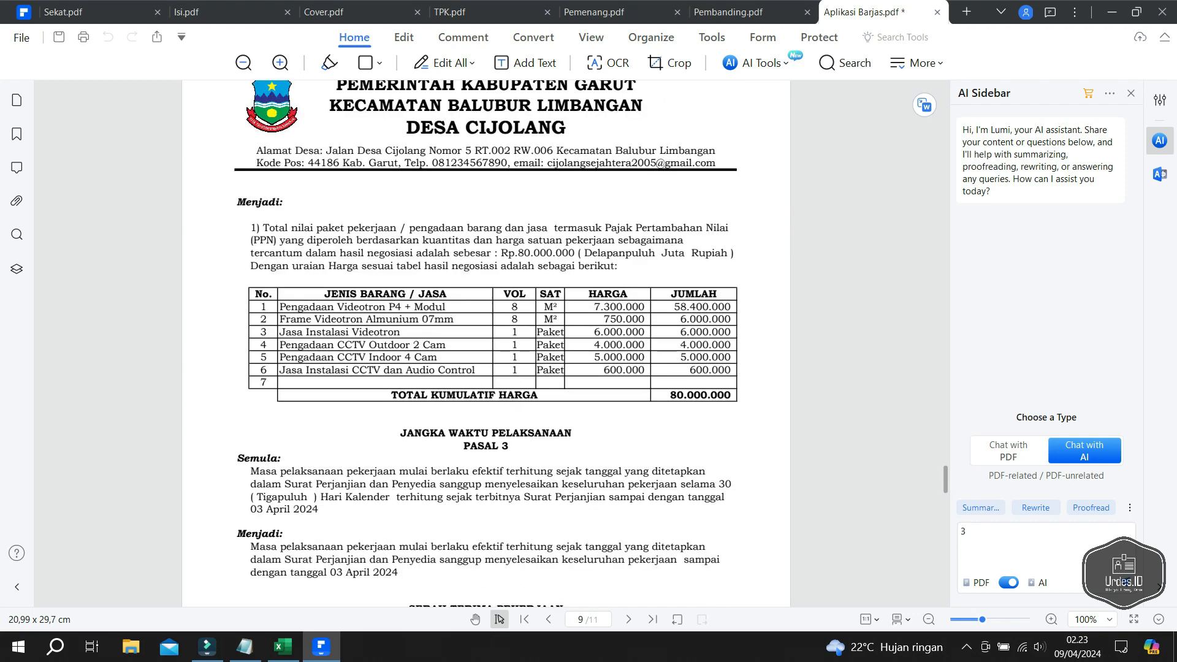
pyautogui.scroll(-13, 486, 344)
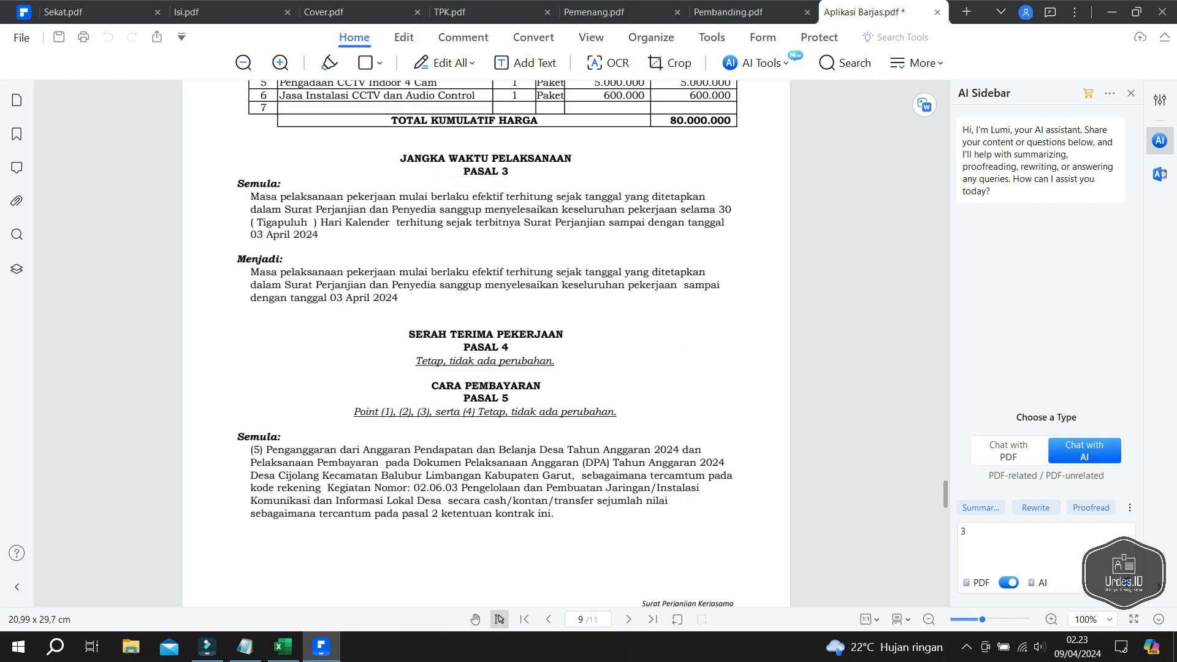
pyautogui.scroll(-20, 486, 343)
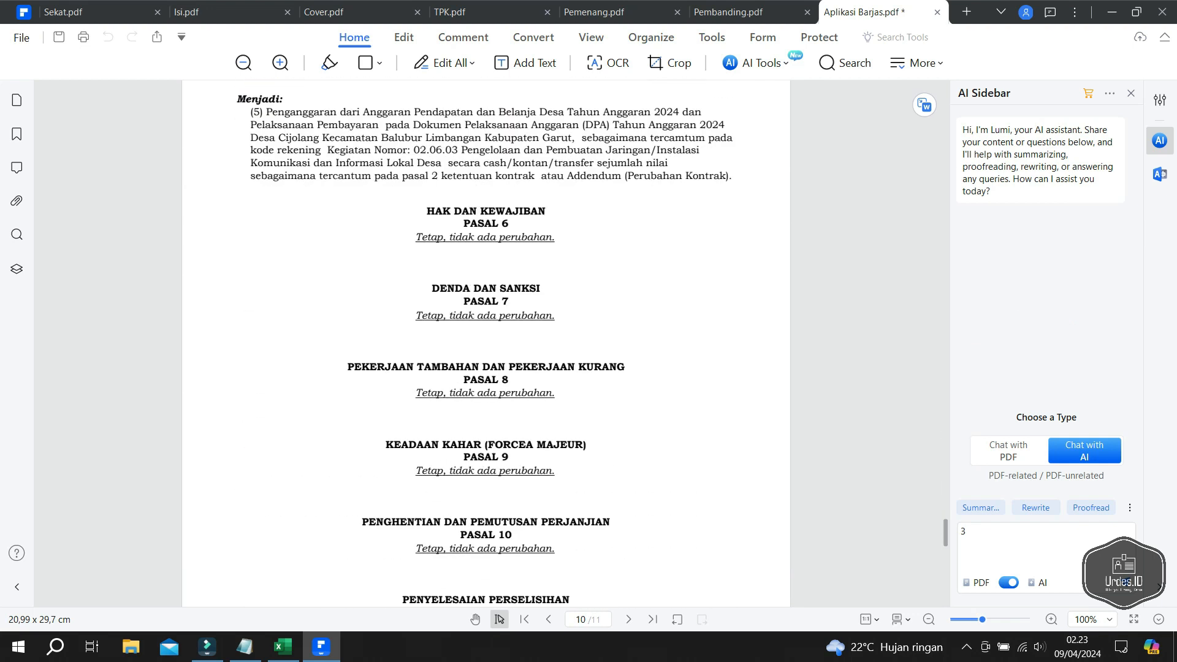
pyautogui.scroll(-19, 486, 343)
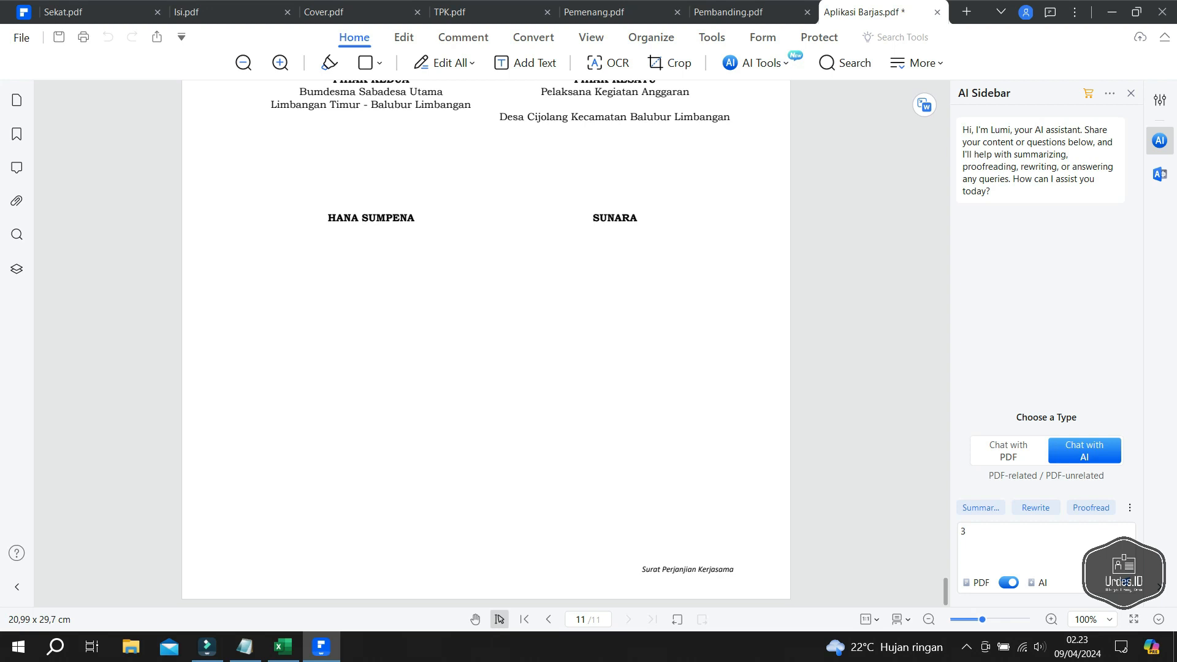
pyautogui.click(22, 38)
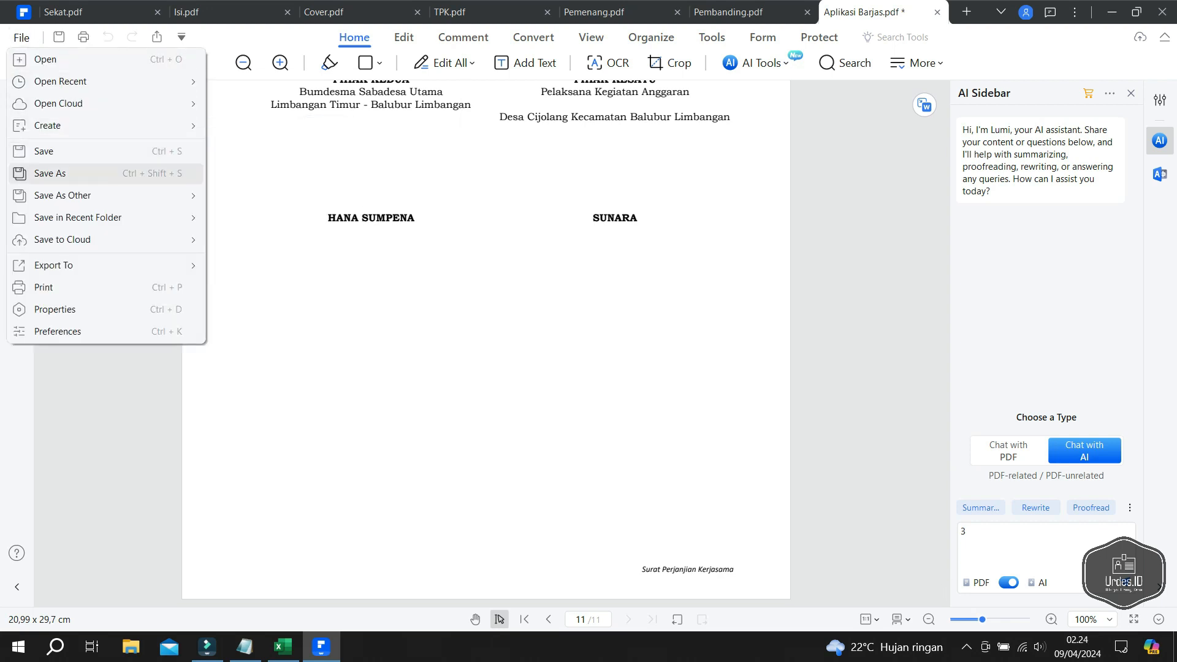
# - Save the document as PKS.pdf in Downloads and close all PDFelement tabs
pyautogui.click(43, 174)
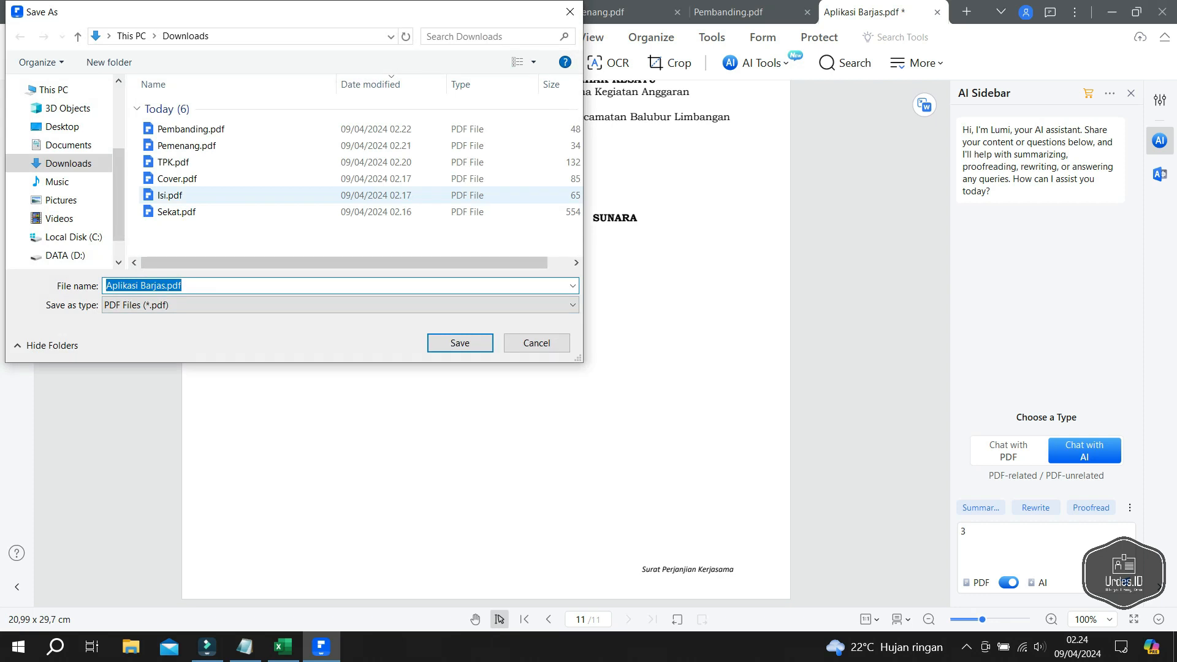
pyautogui.write('PKS')
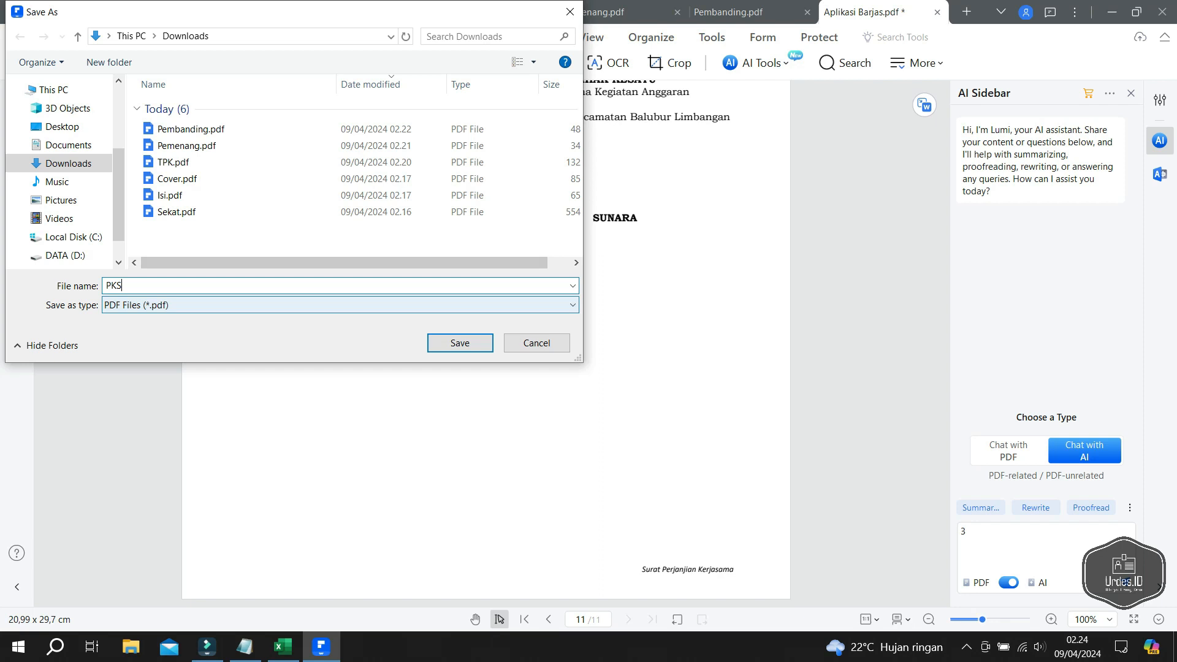
pyautogui.click(460, 344)
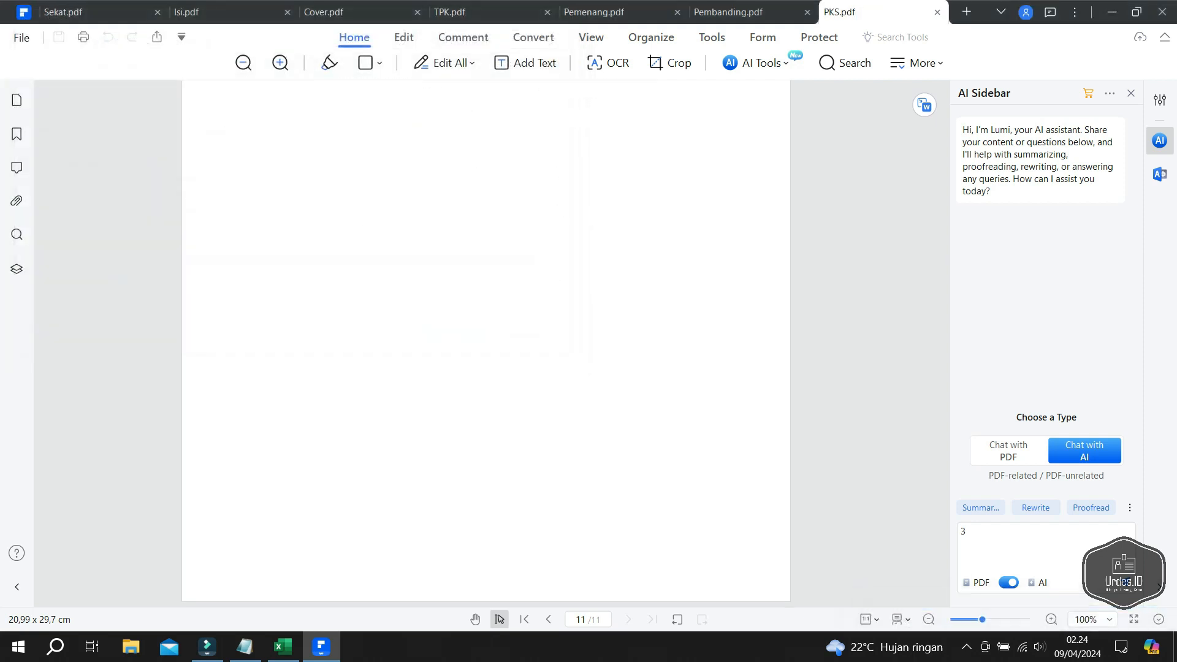
pyautogui.scroll(7, 487, 344)
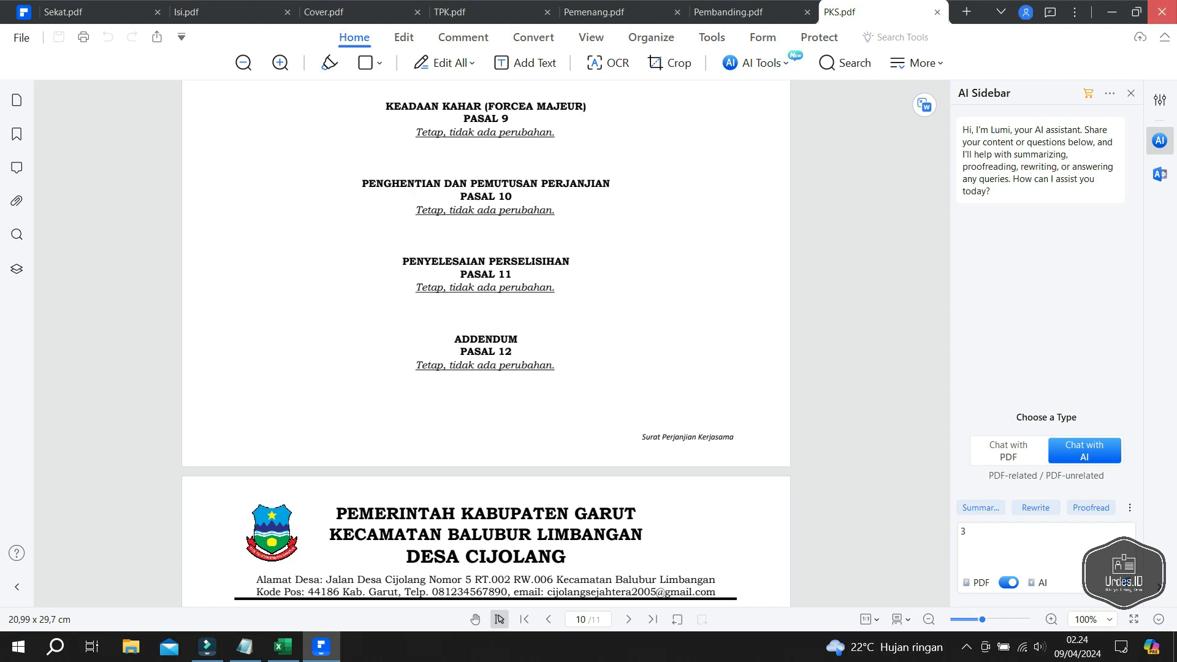
pyautogui.click(1162, 12)
pyautogui.click(615, 351)
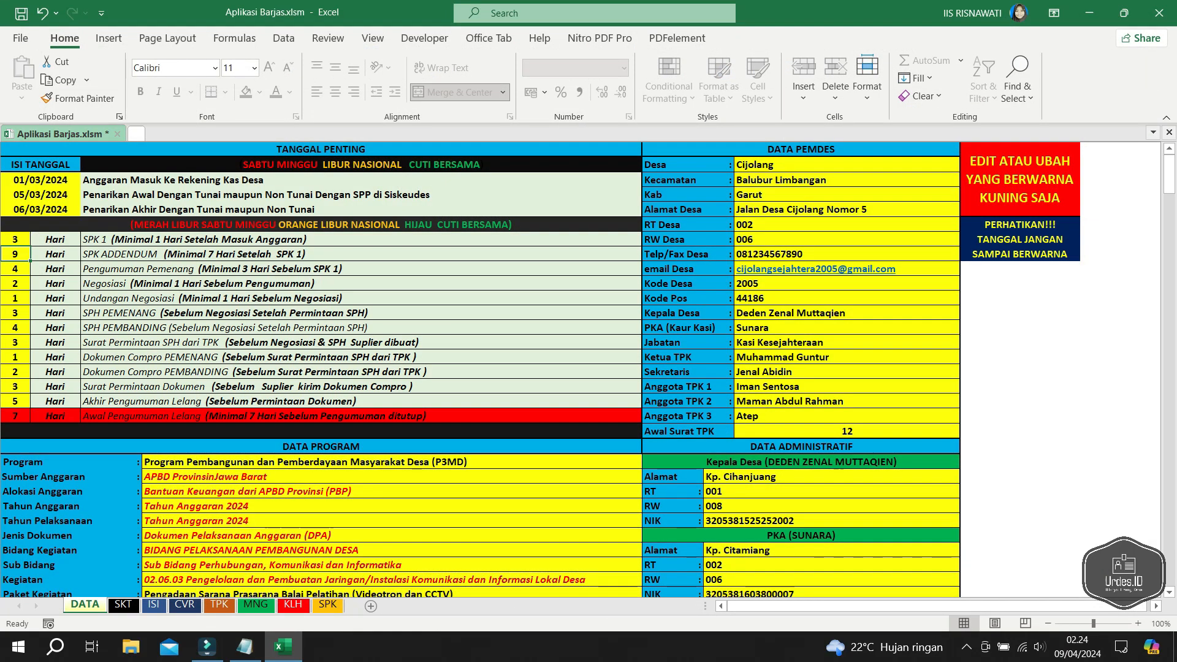
# - Minimize Excel and open Downloads in File Explorer, selecting PKS.pdf and Sekat.pdf
pyautogui.click(1090, 12)
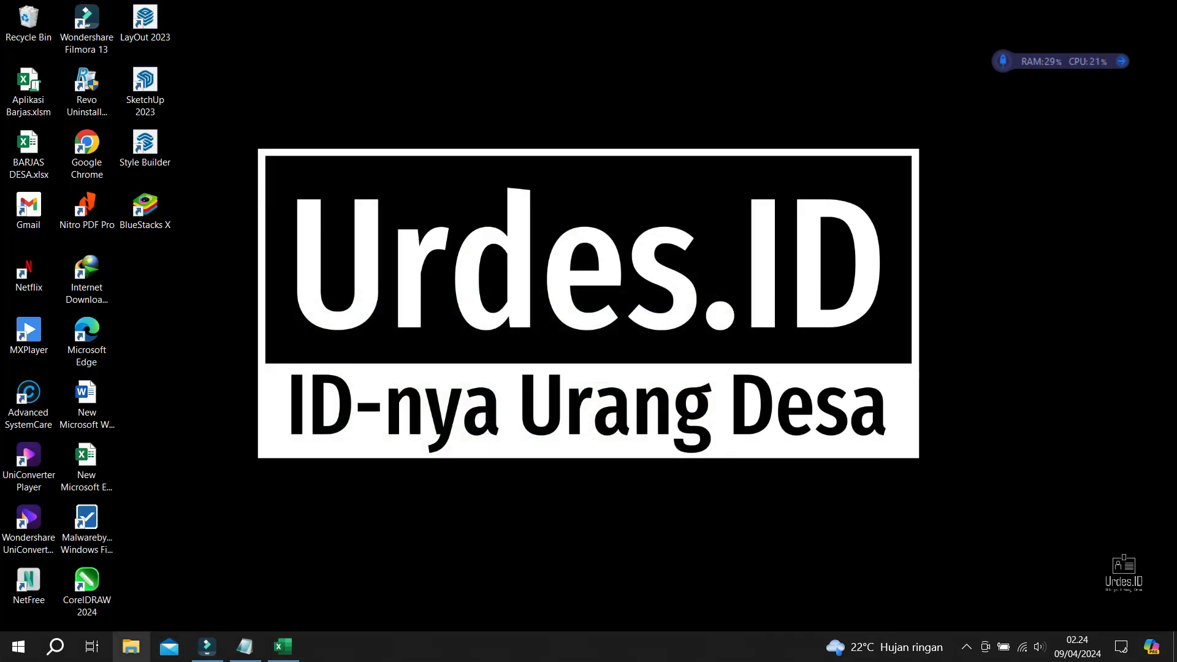
pyautogui.click(131, 647)
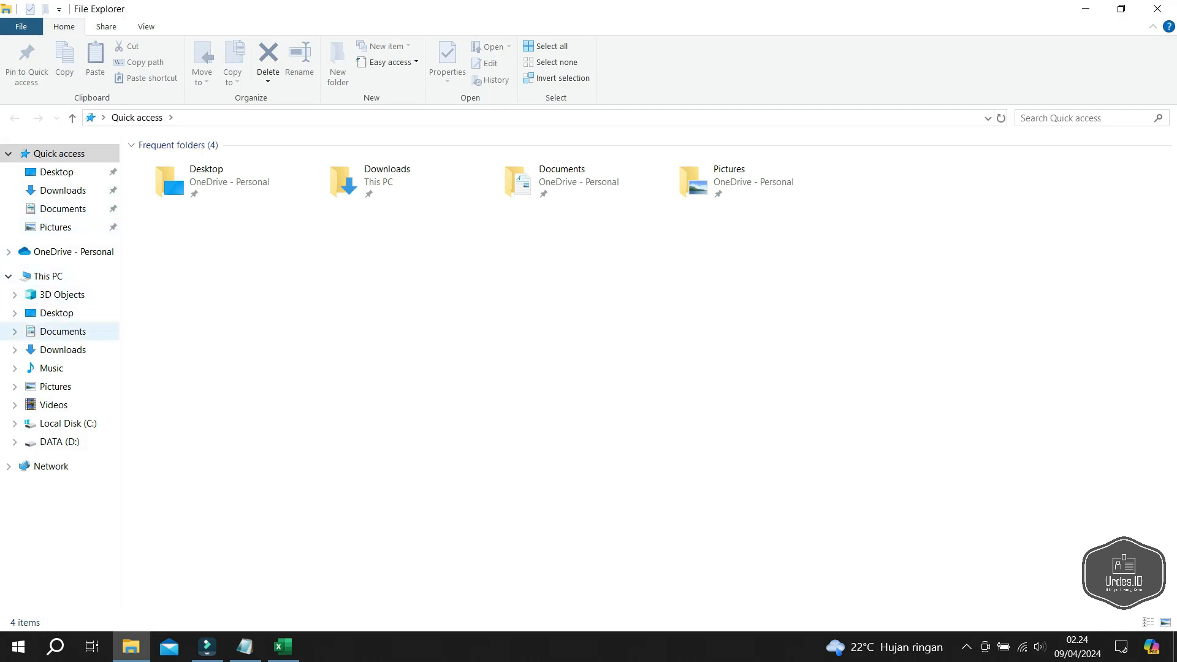
pyautogui.click(63, 349)
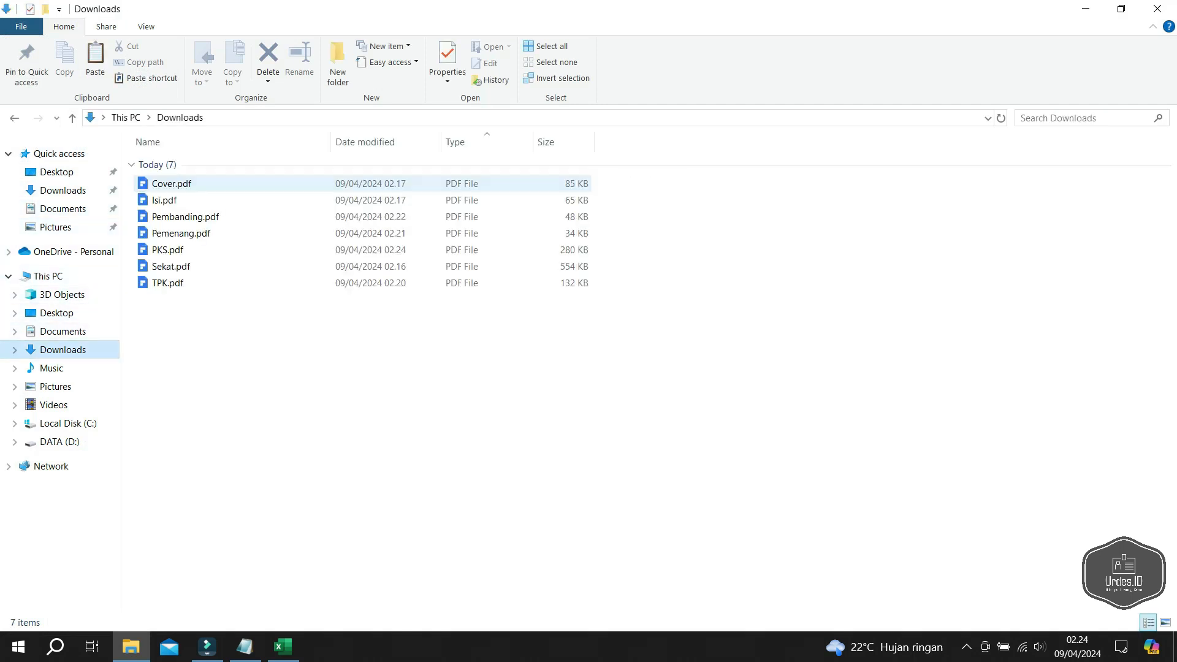
pyautogui.click(168, 251)
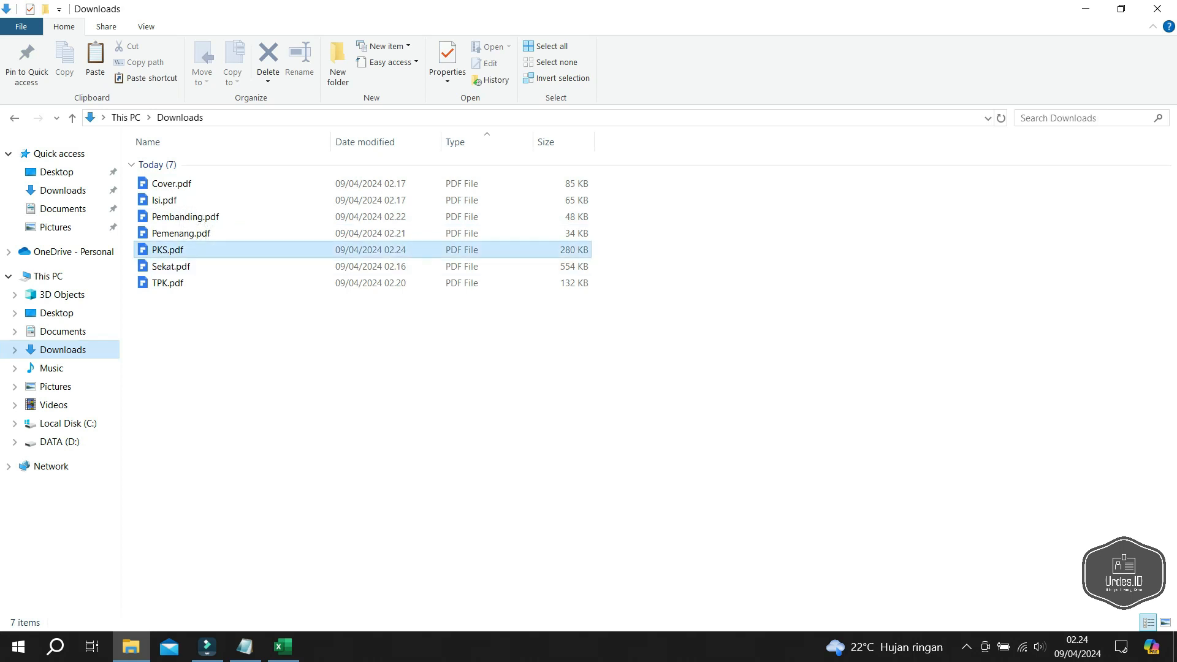
pyautogui.click(171, 266)
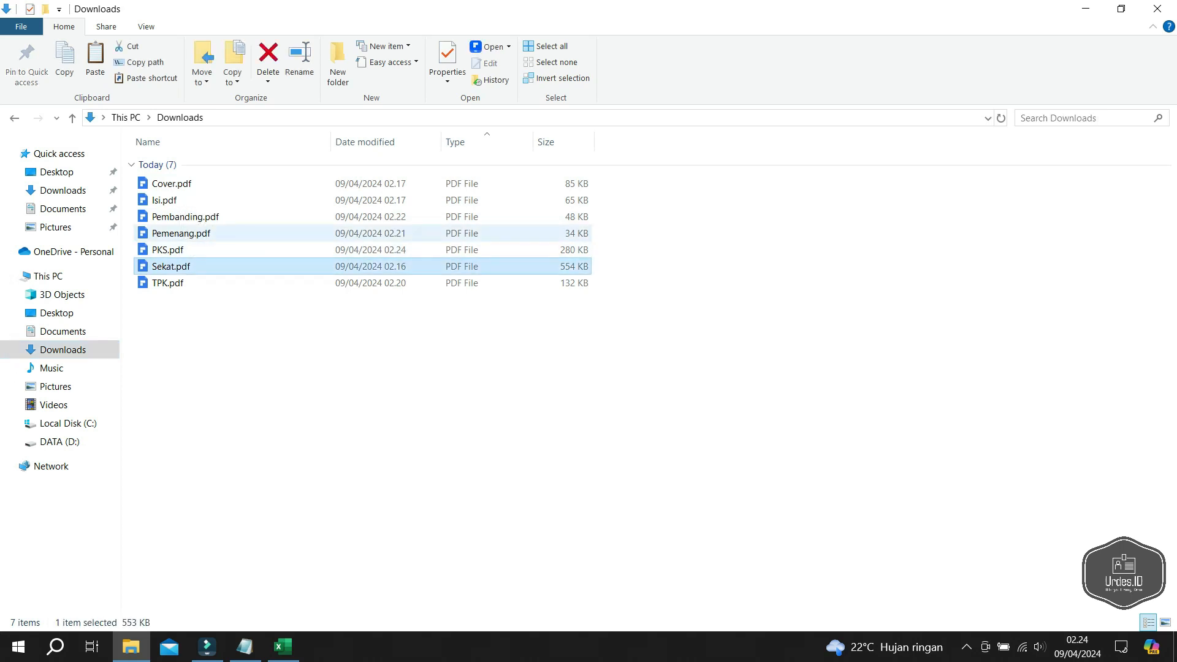
# - Open Pemenang.pdf and TPK.pdf from Downloads in PDFelement
pyautogui.click(185, 217)
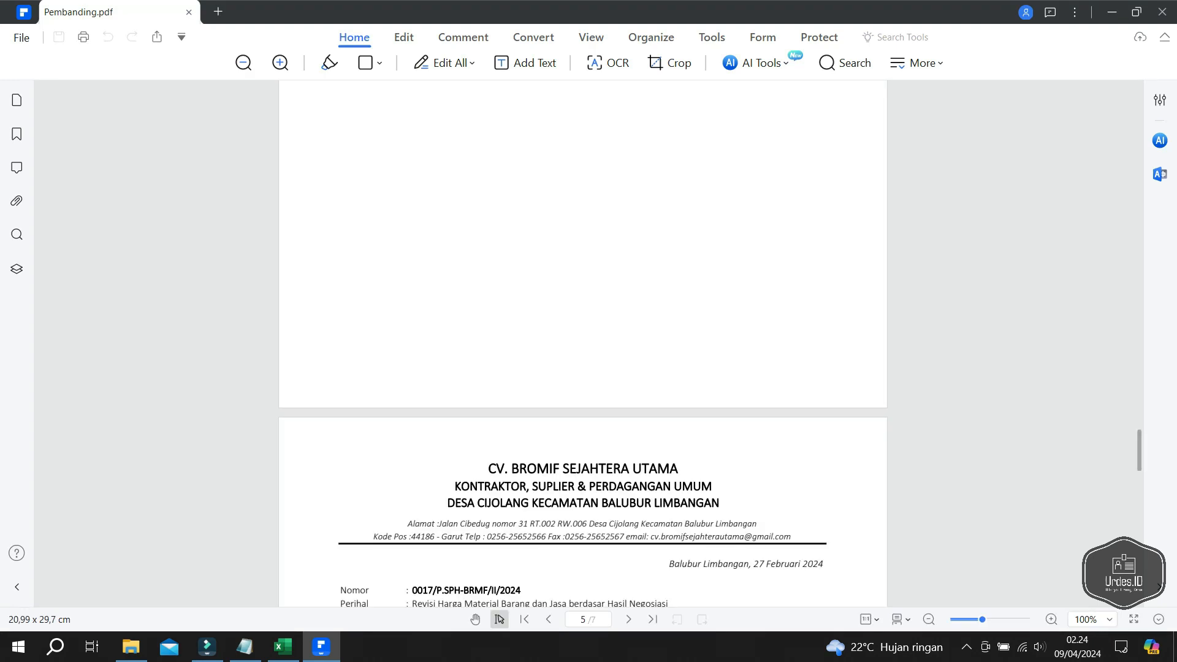
pyautogui.click(131, 647)
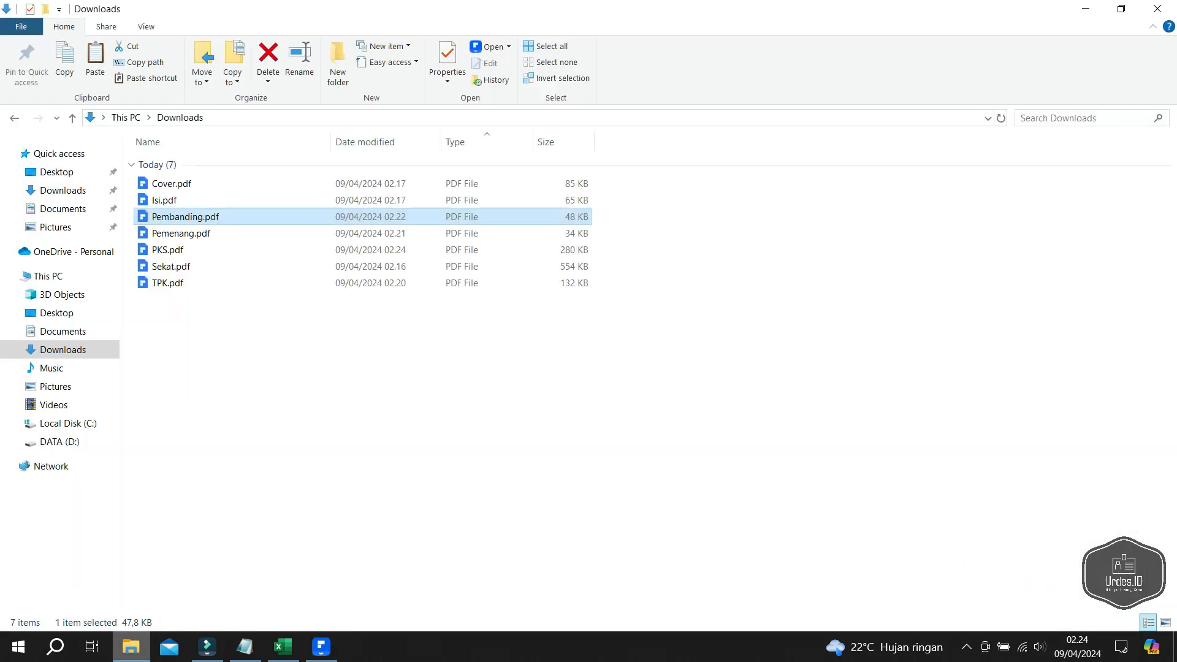
pyautogui.doubleClick(181, 233)
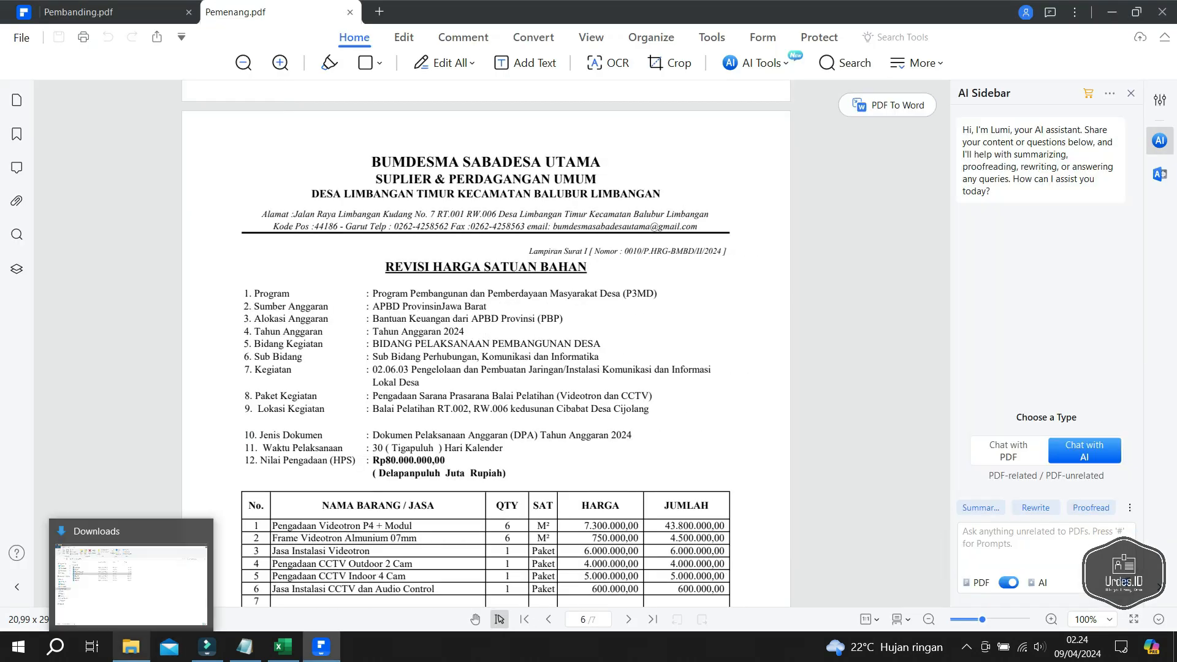
pyautogui.click(132, 647)
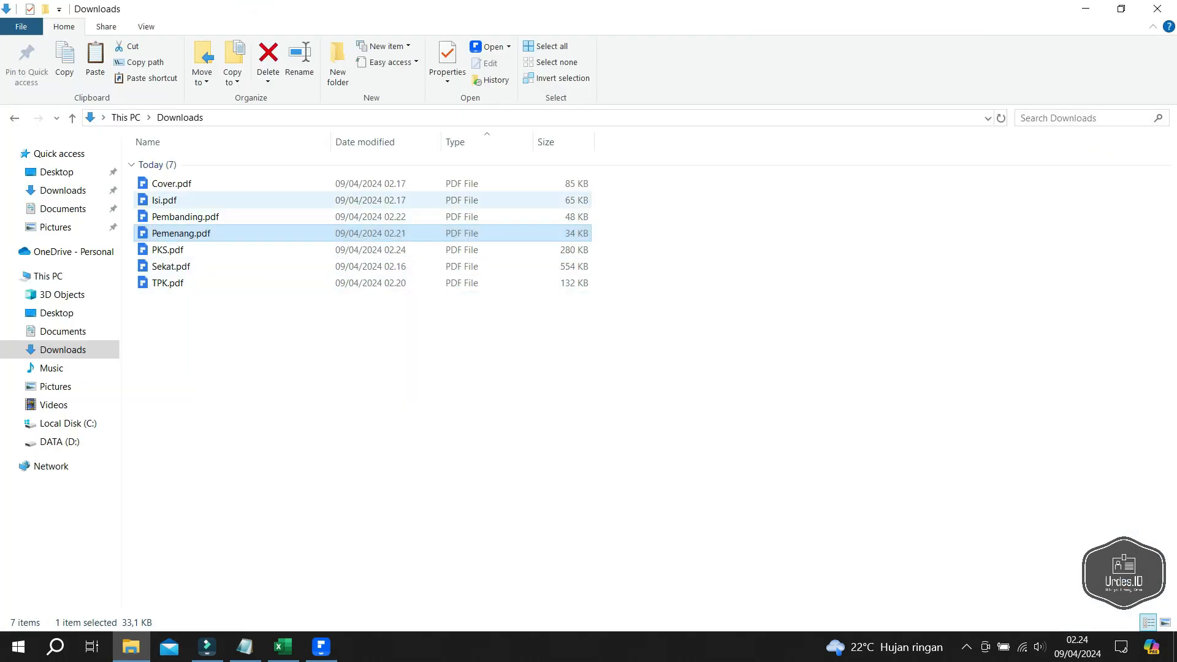
pyautogui.doubleClick(167, 283)
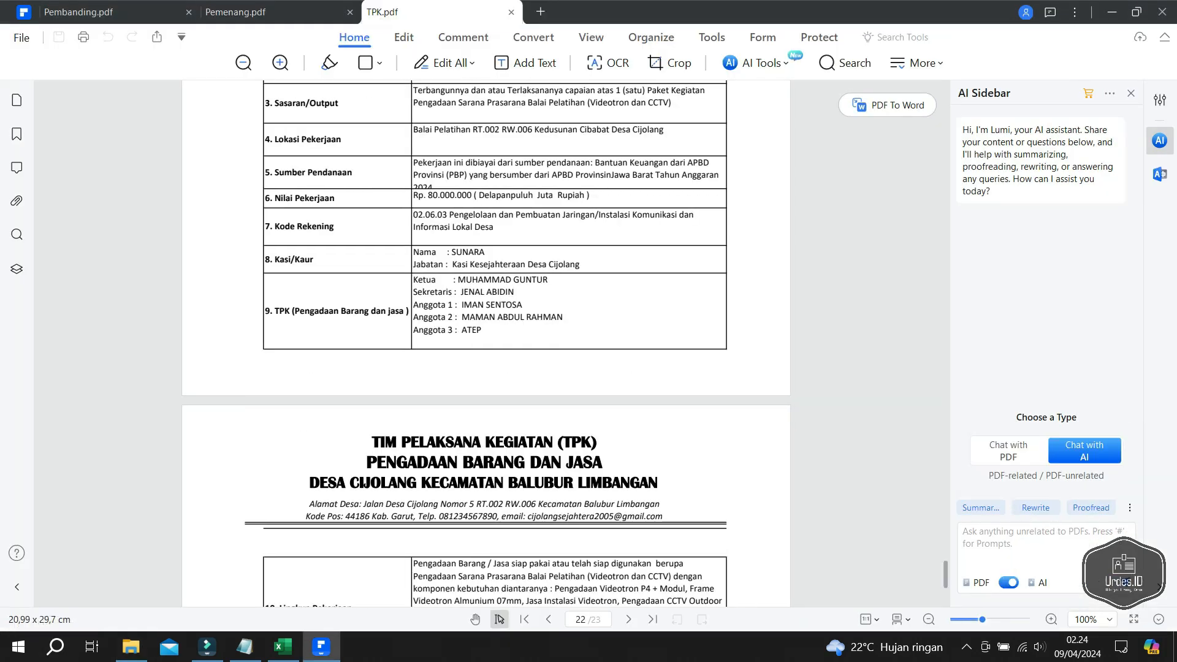
# - Scroll TPK.pdf, Pemenang.pdf and Pembanding.pdf each back to page 1, then open Windows search
pyautogui.scroll(-5, 486, 344)
pyautogui.scroll(15, 485, 344)
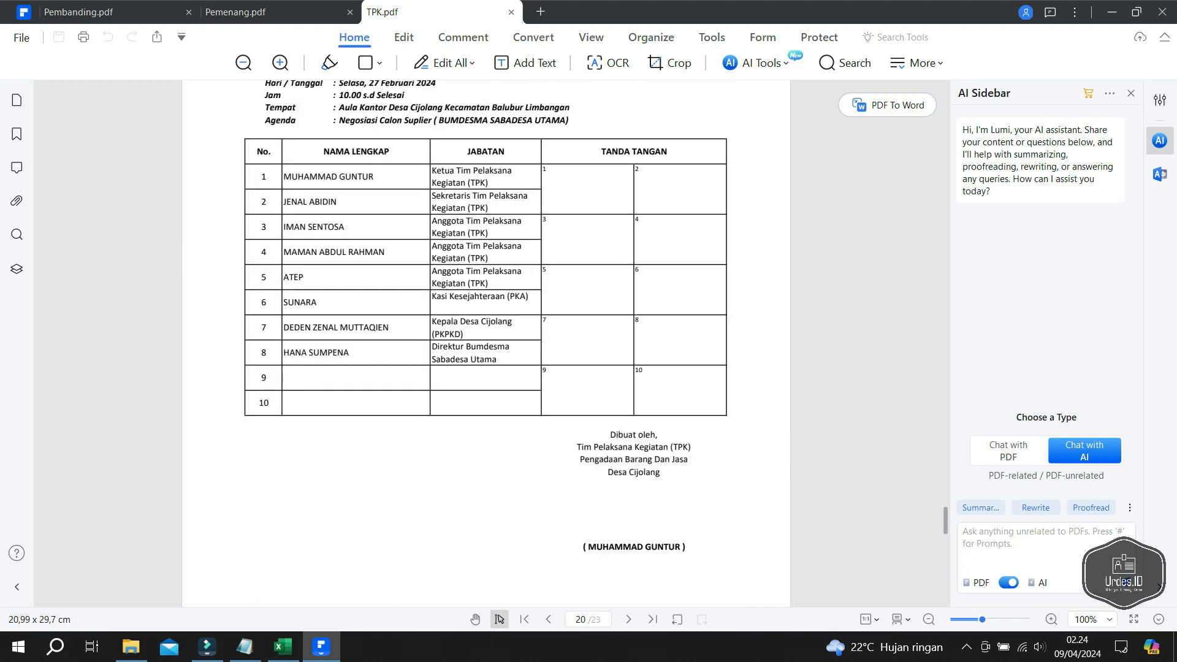
pyautogui.moveTo(945, 521); pyautogui.dragTo(945, 93)
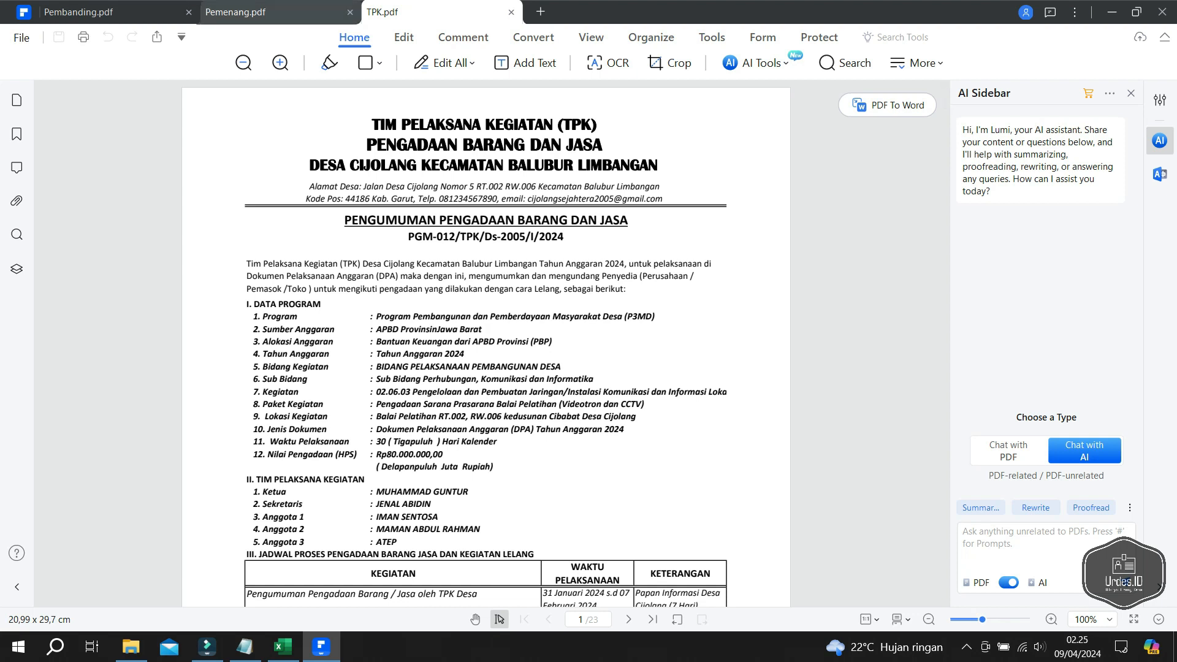
pyautogui.click(276, 12)
pyautogui.moveTo(946, 552); pyautogui.dragTo(945, 101)
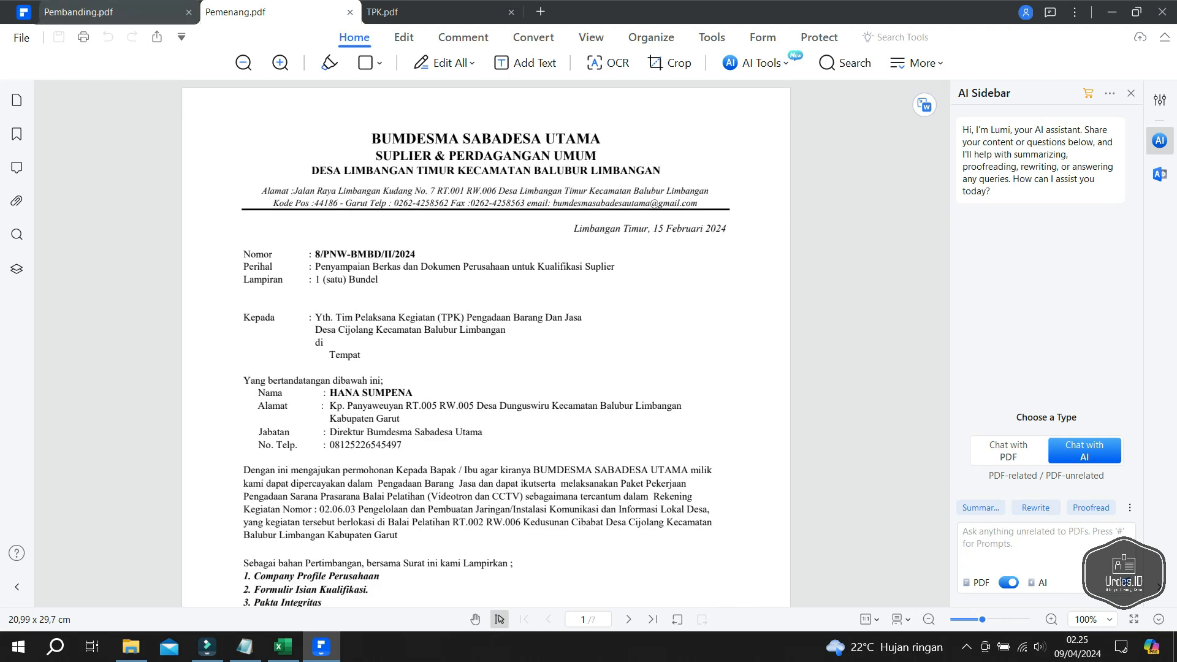
pyautogui.click(116, 12)
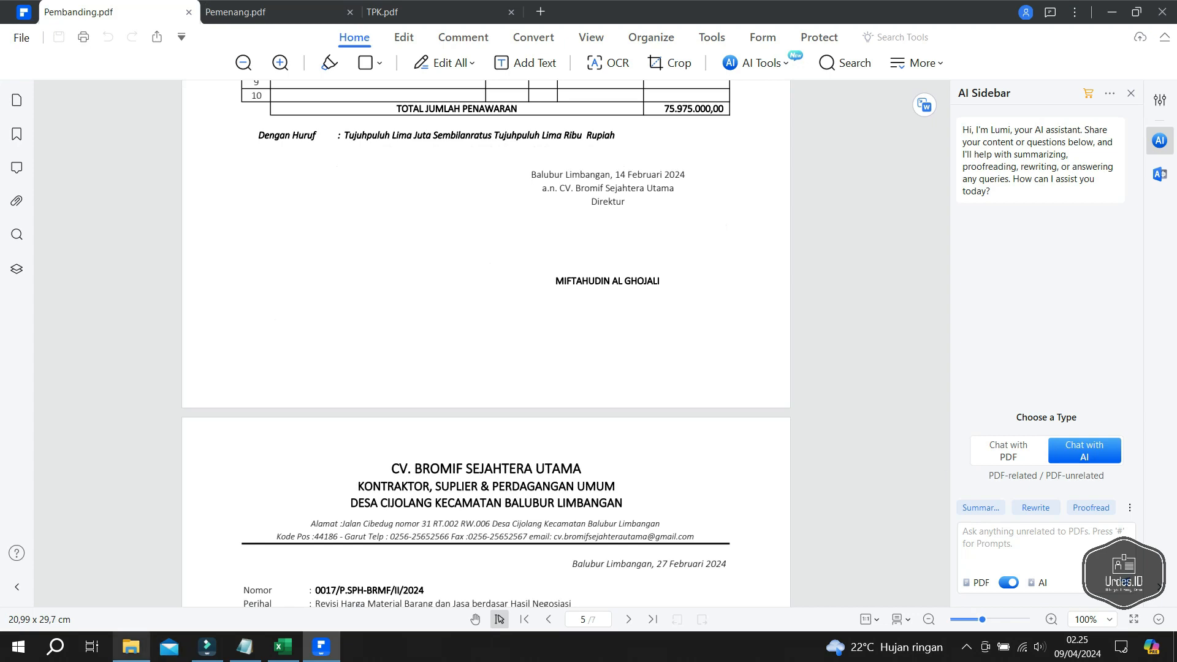
pyautogui.scroll(1, 486, 343)
pyautogui.moveTo(946, 445); pyautogui.dragTo(945, 103)
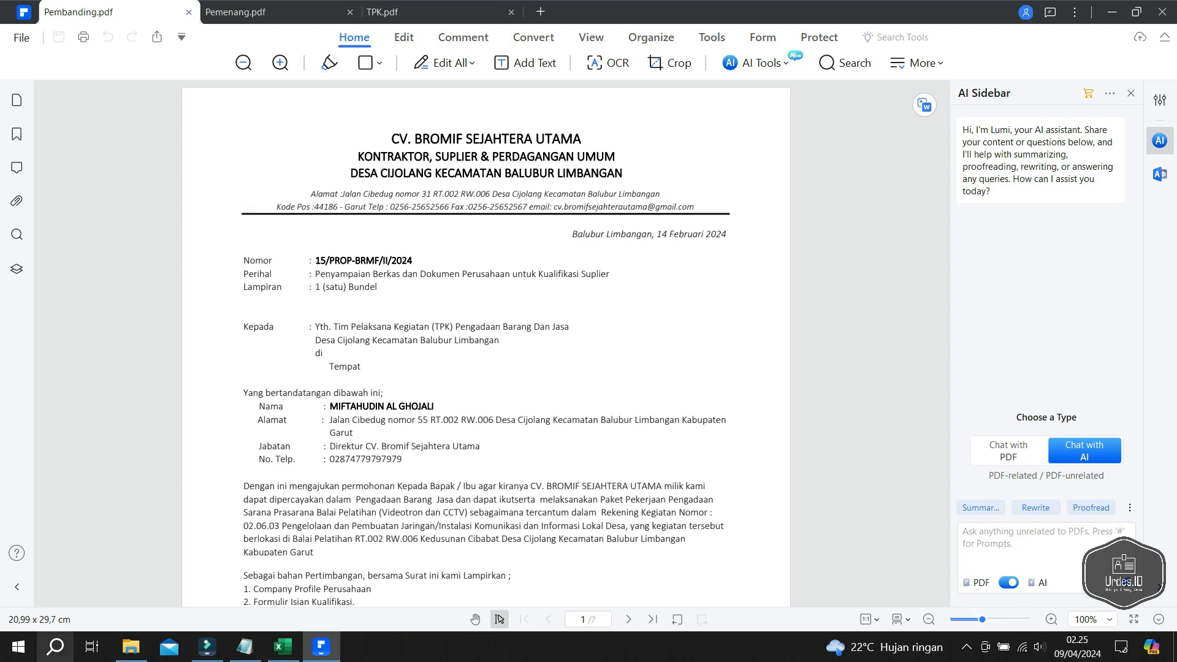
pyautogui.click(55, 646)
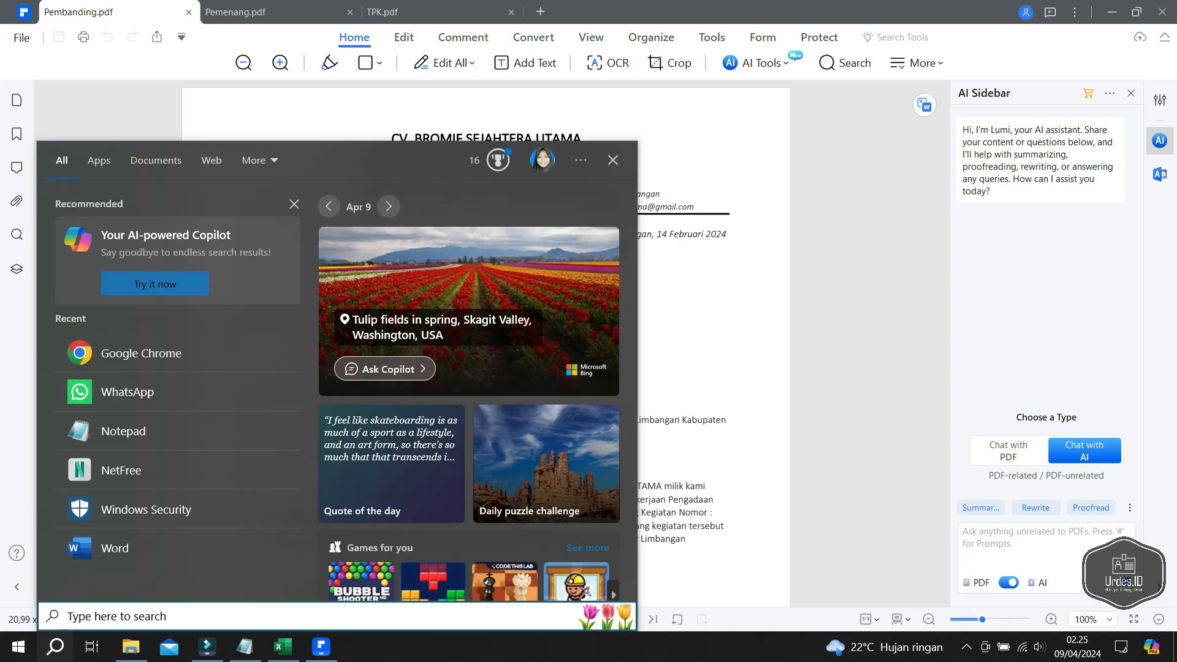
# - Launch Chrome with the user's profile and search for 'logo online gratis'
pyautogui.click(122, 353)
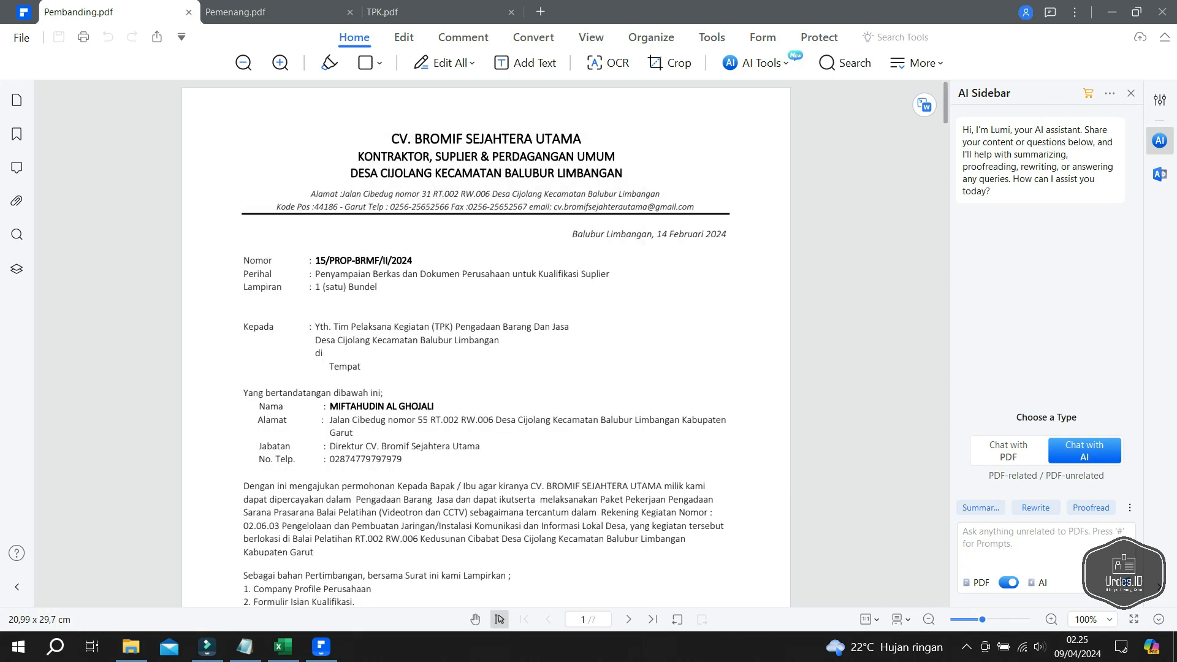
pyautogui.click(354, 276)
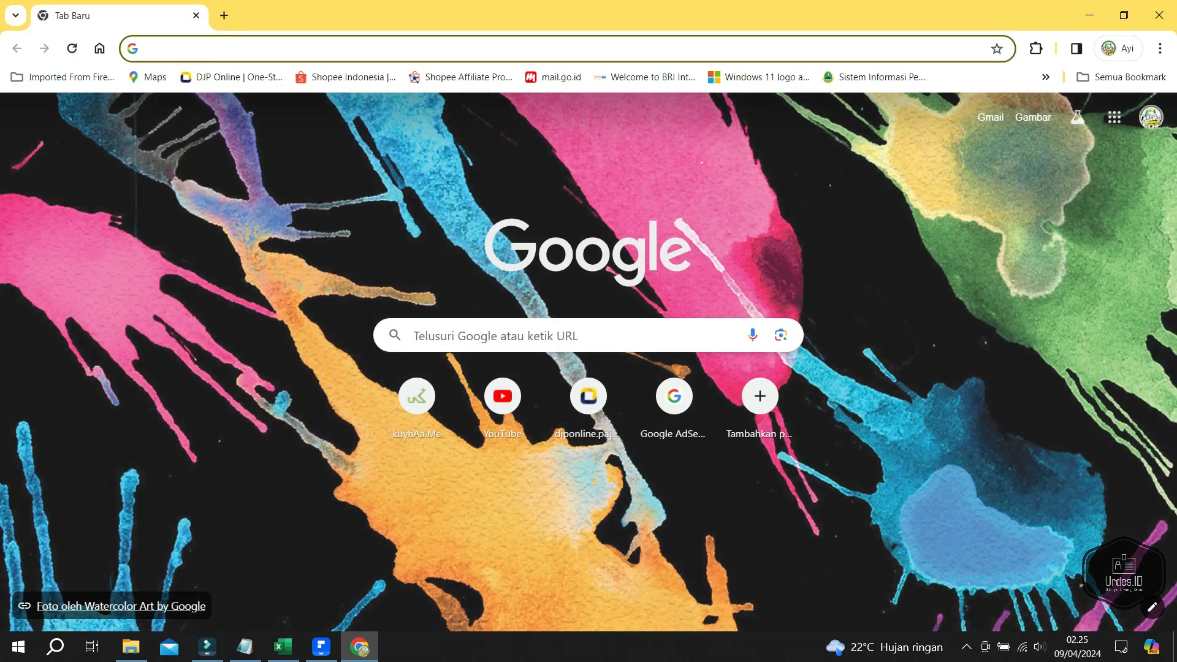
pyautogui.write('log')
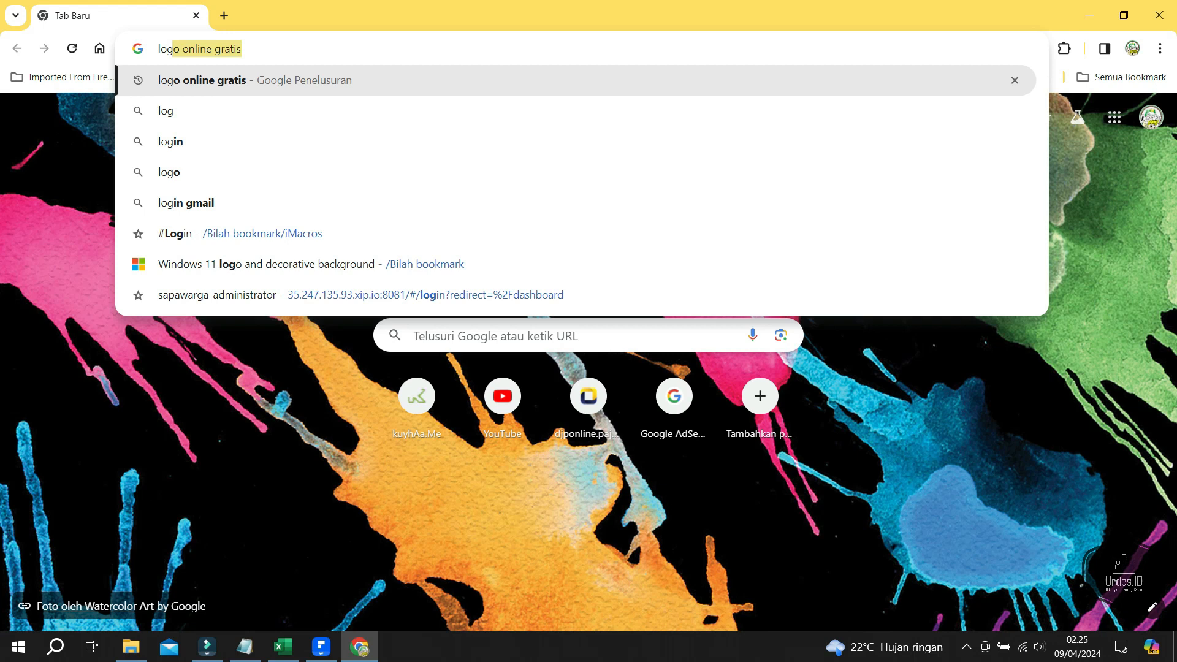
pyautogui.press('Return')
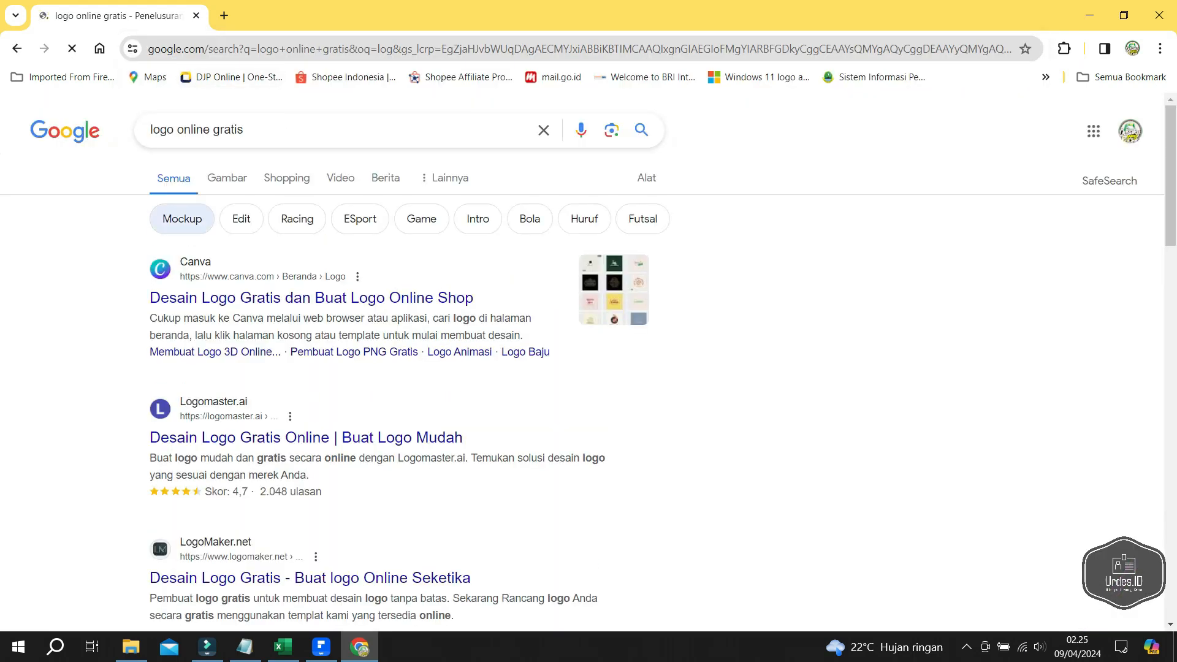
pyautogui.scroll(-20, 589, 361)
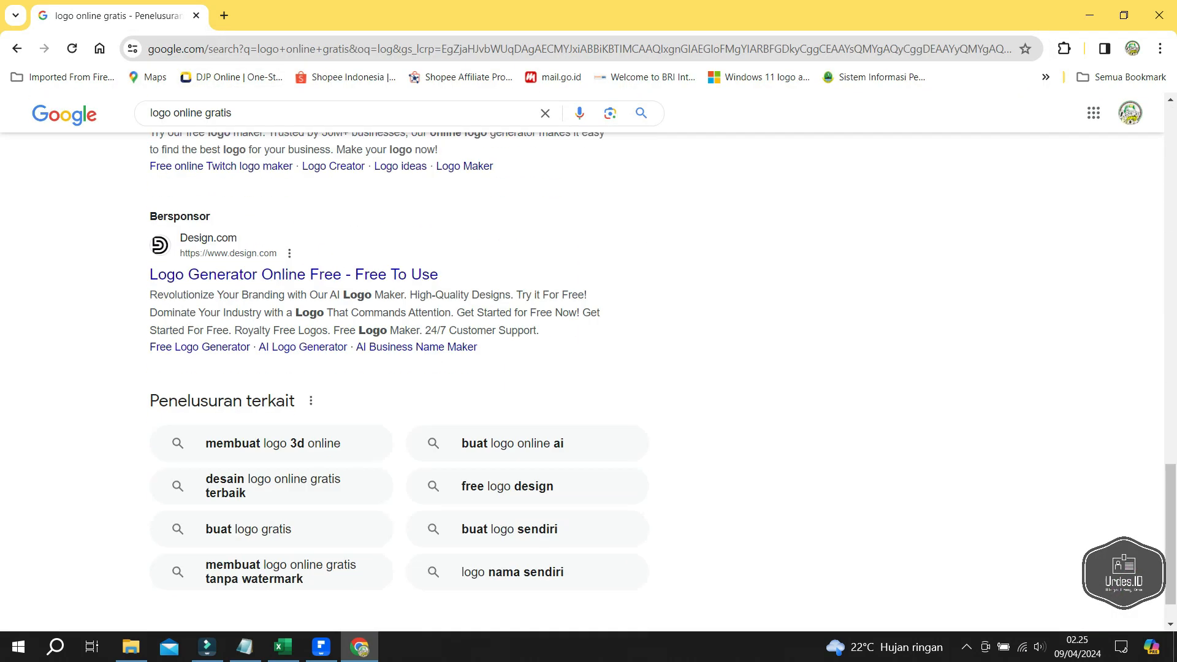
# - Change the search to logo.com and open the LOGO.com Free Logo Maker site
pyautogui.moveTo(232, 113); pyautogui.dragTo(172, 113)
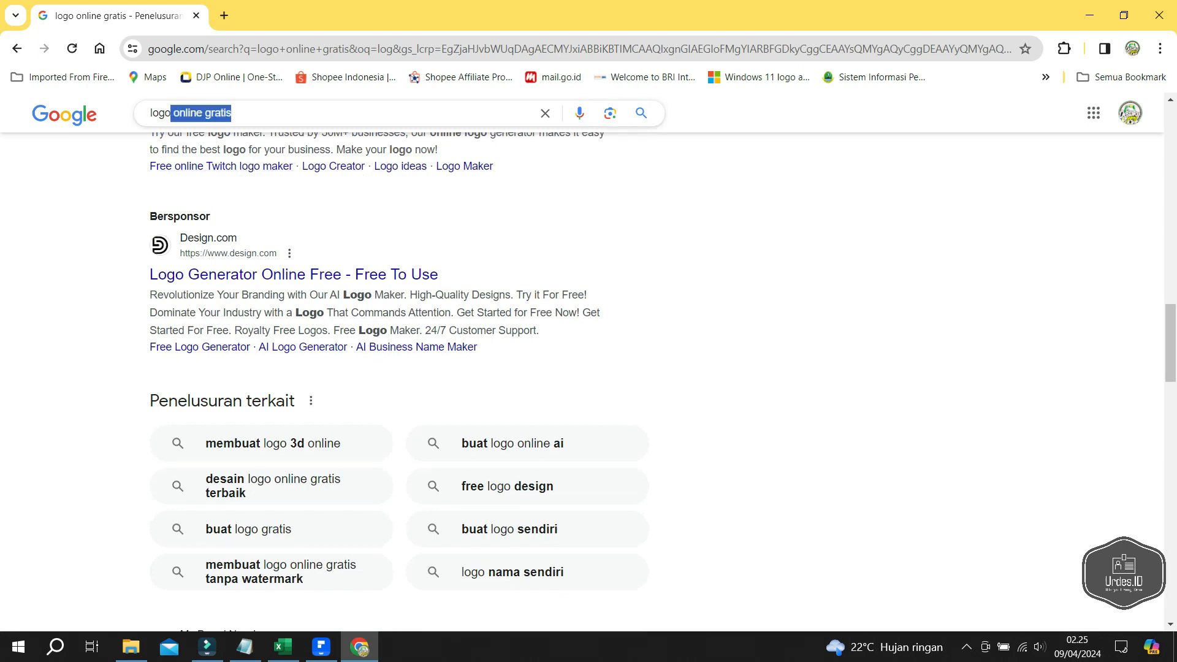
pyautogui.write('.')
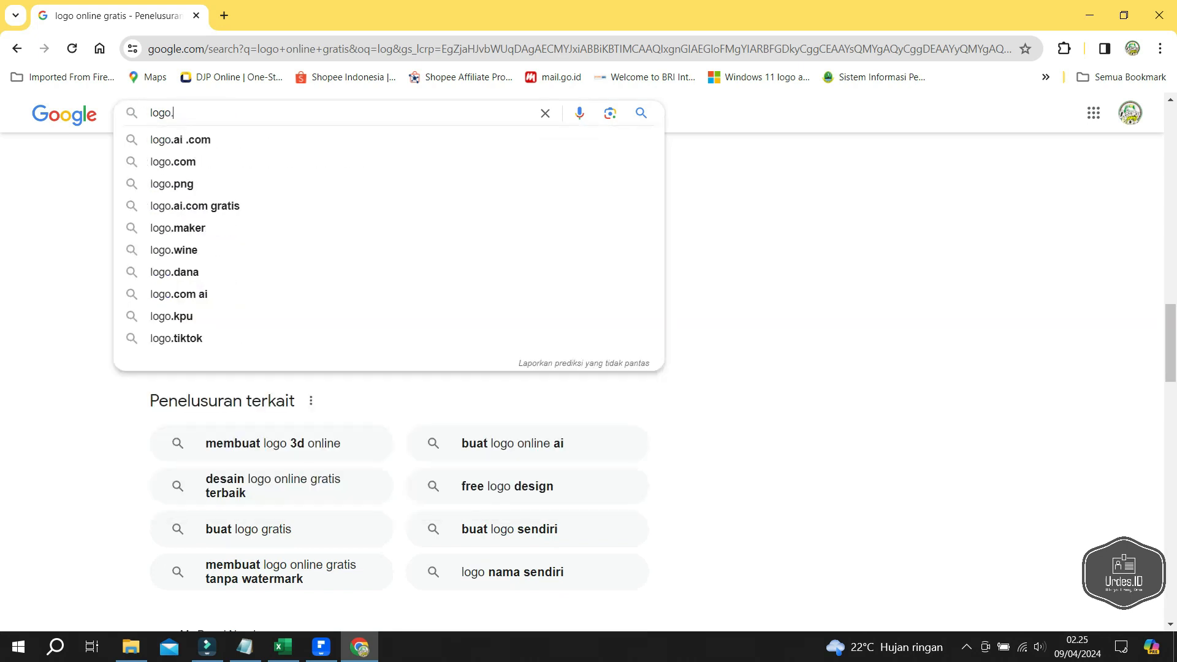
pyautogui.click(246, 162)
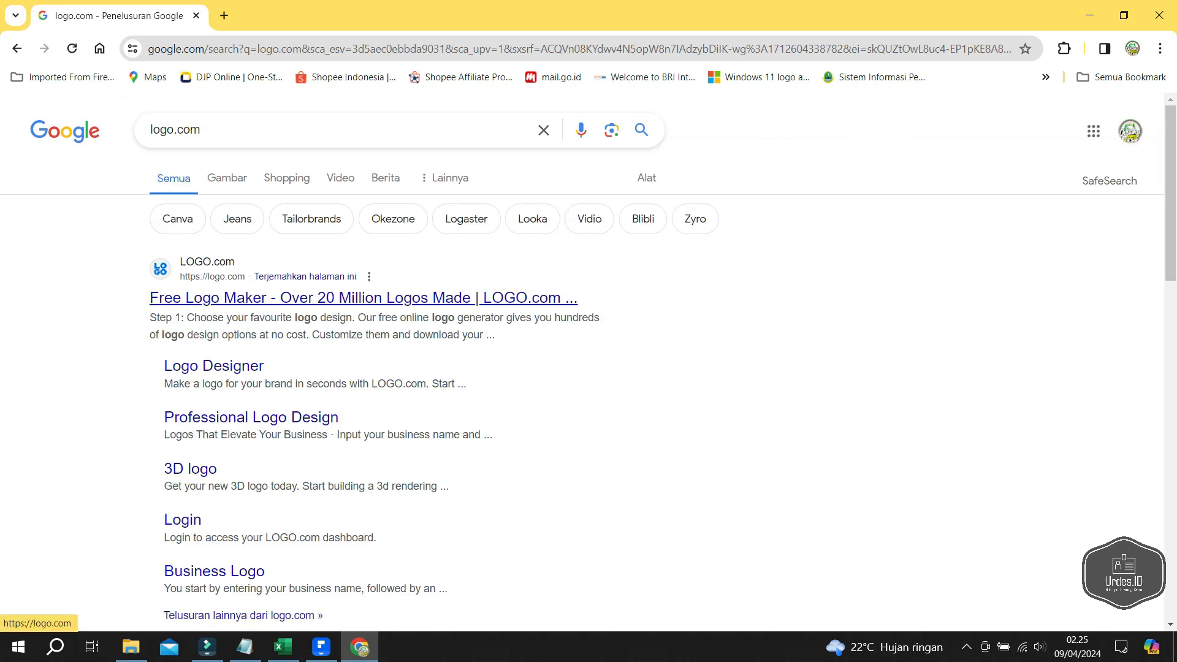
pyautogui.click(361, 298)
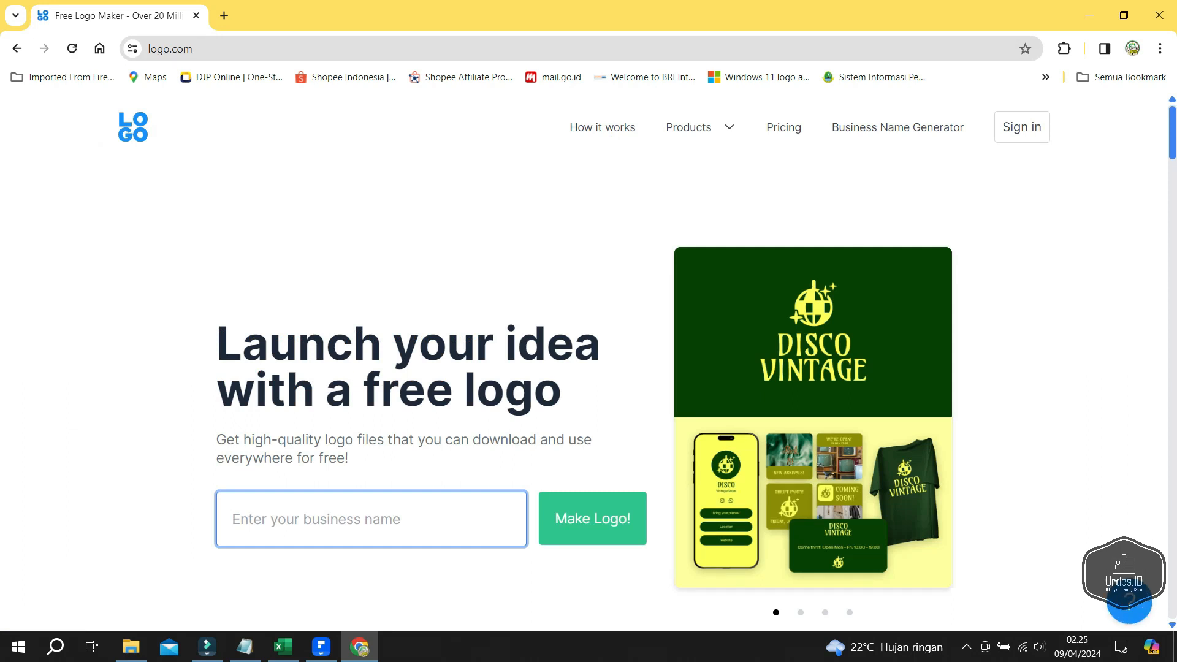
# - Sign in to LOGO.com with a Google account
pyautogui.click(1022, 127)
pyautogui.click(589, 320)
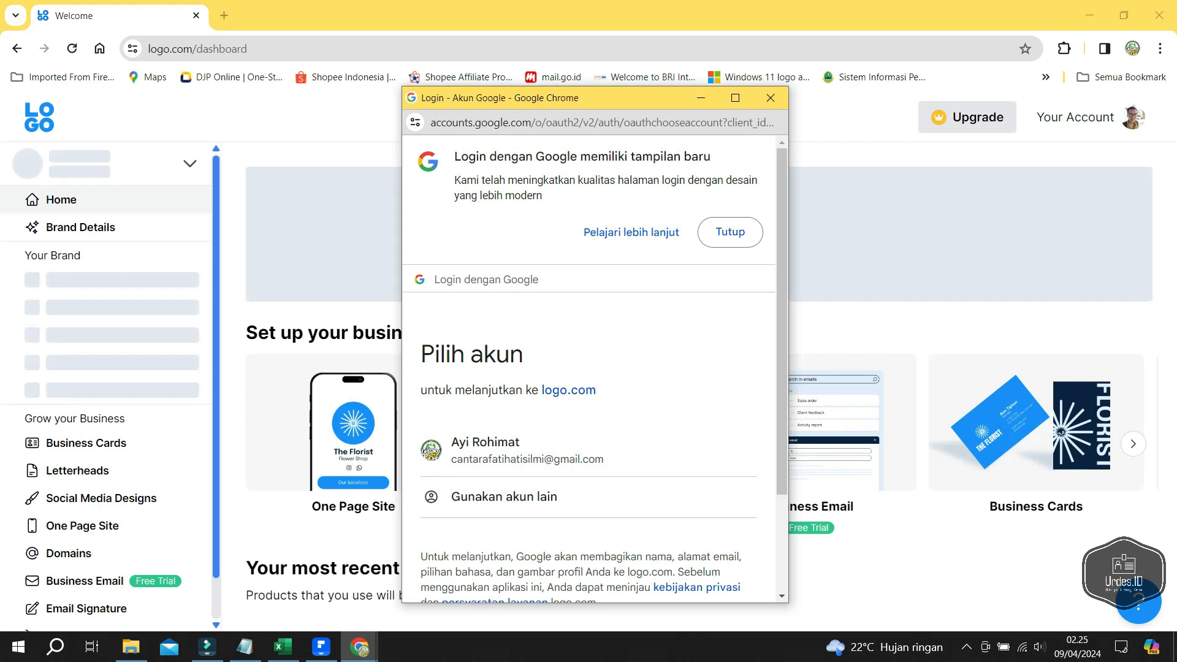
pyautogui.click(527, 451)
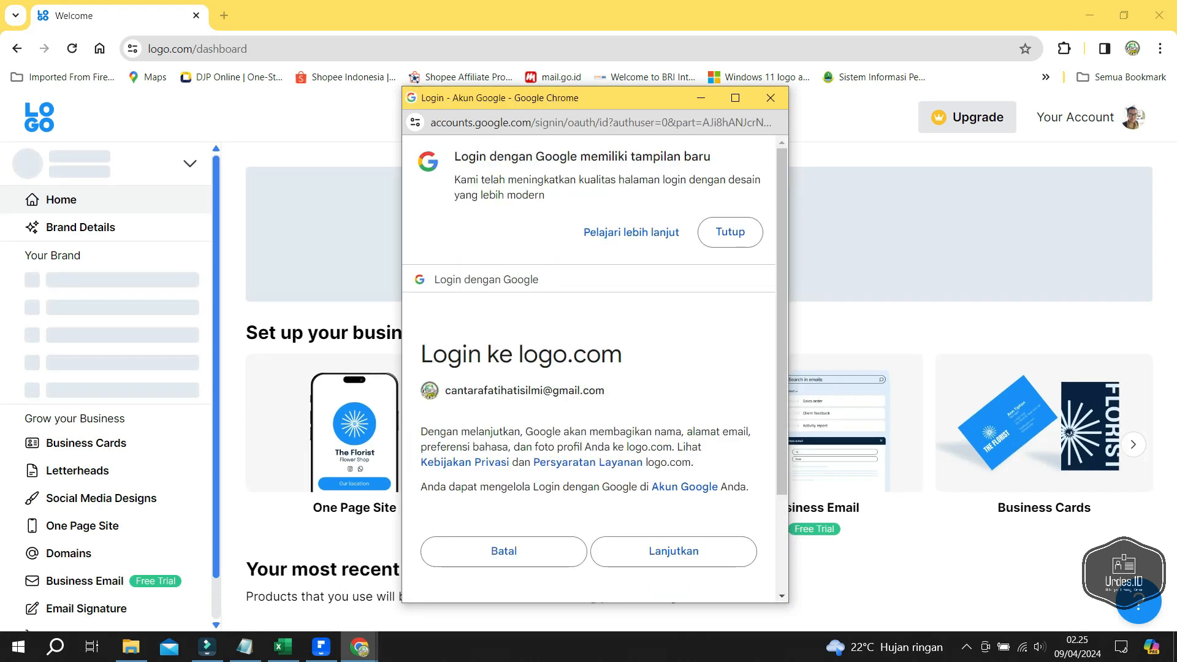
pyautogui.click(674, 552)
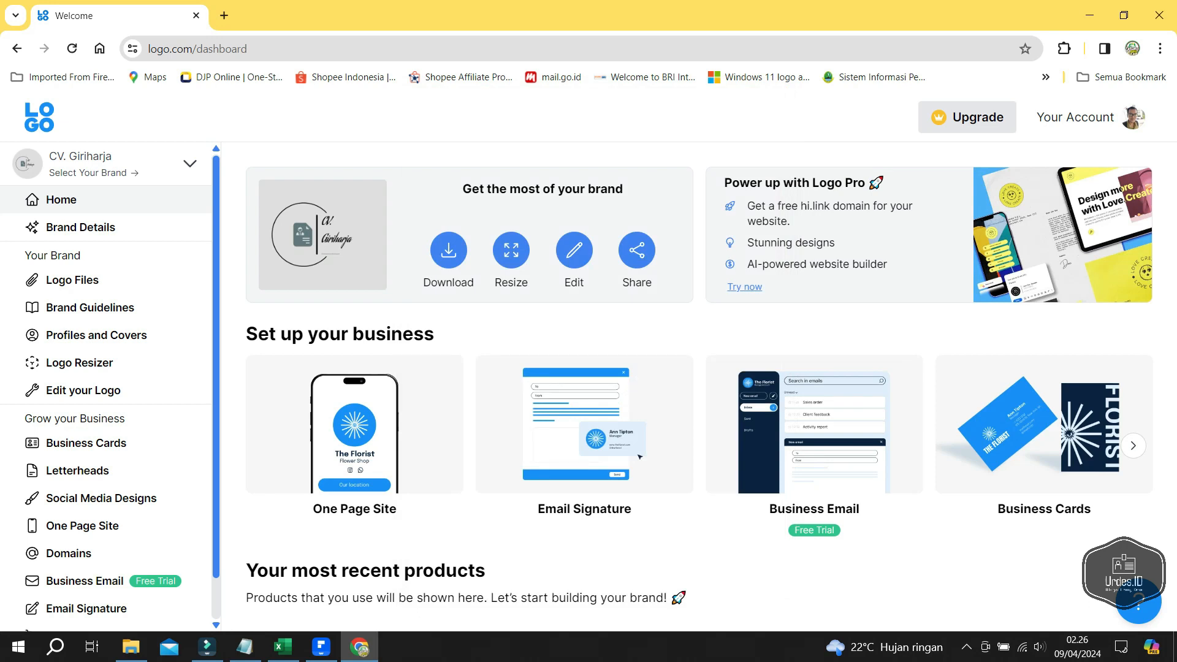
# - Switch the active brand to SDU and open its Logo Files page
pyautogui.click(190, 164)
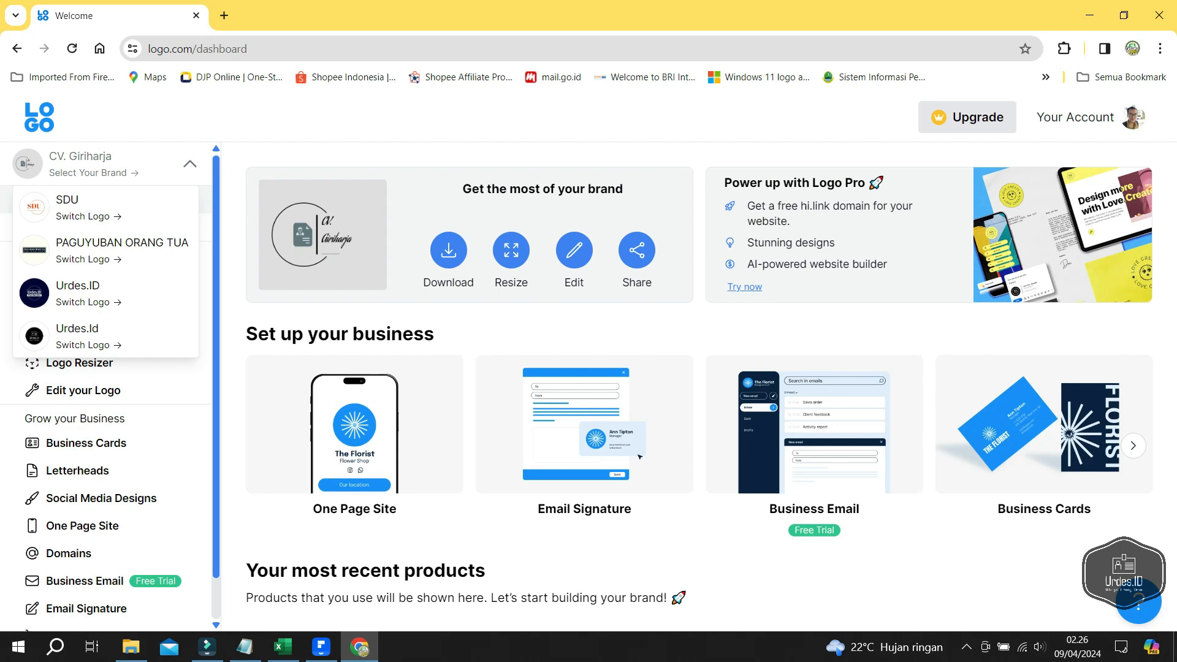
pyautogui.scroll(-1, 122, 208)
pyautogui.scroll(1, 123, 209)
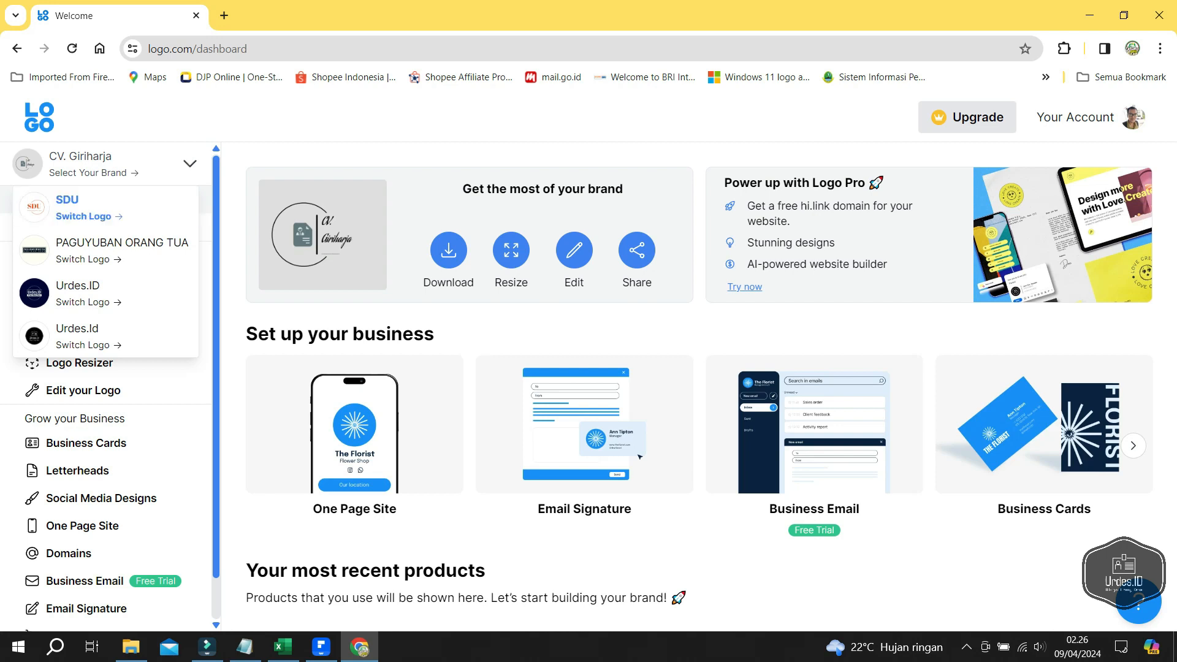
pyautogui.click(99, 221)
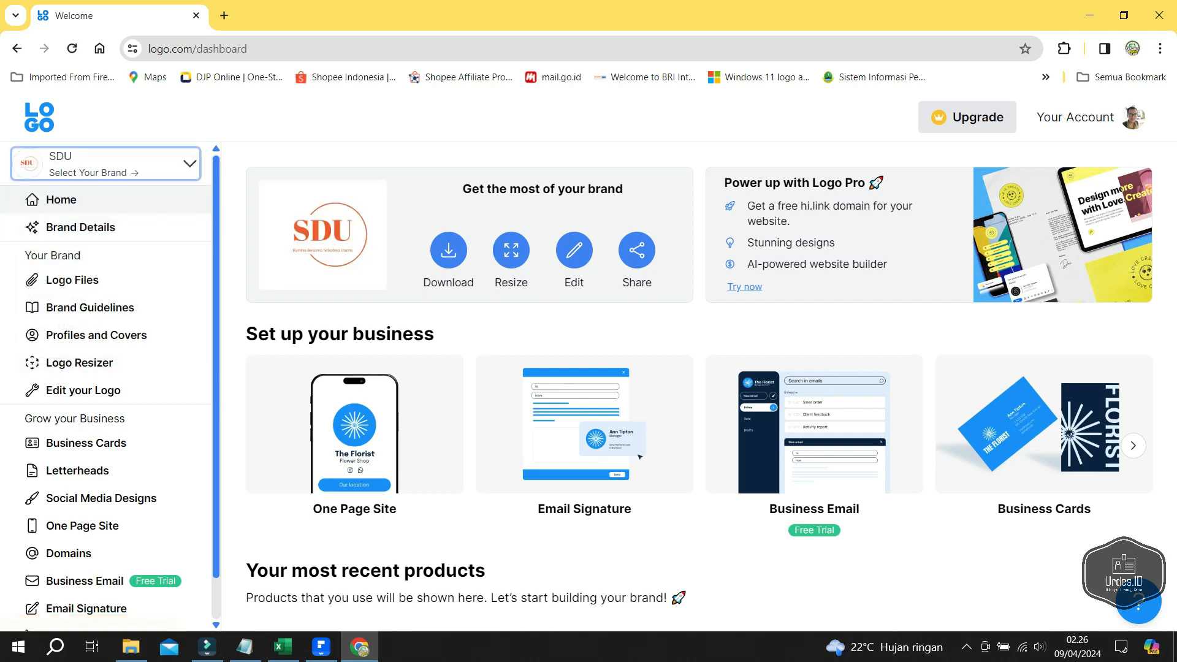
pyautogui.click(73, 279)
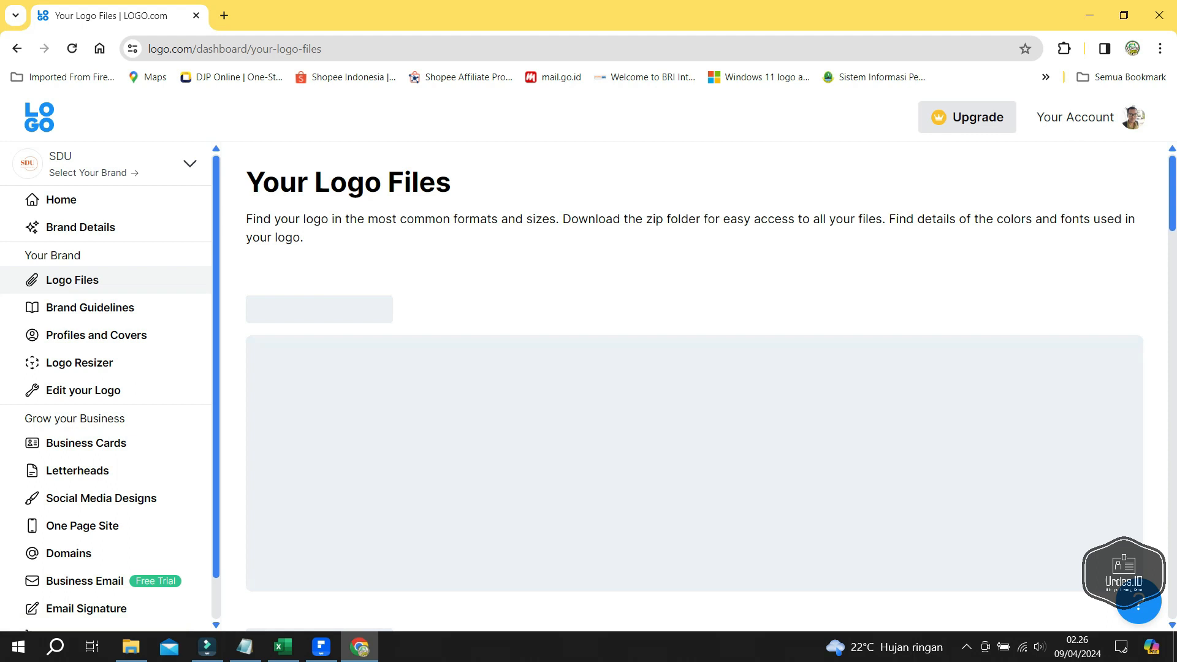
# - Download the SDU High Resolution Color Logo as a png, then return to PDFelement
pyautogui.scroll(-4, 695, 386)
pyautogui.scroll(-3, 694, 386)
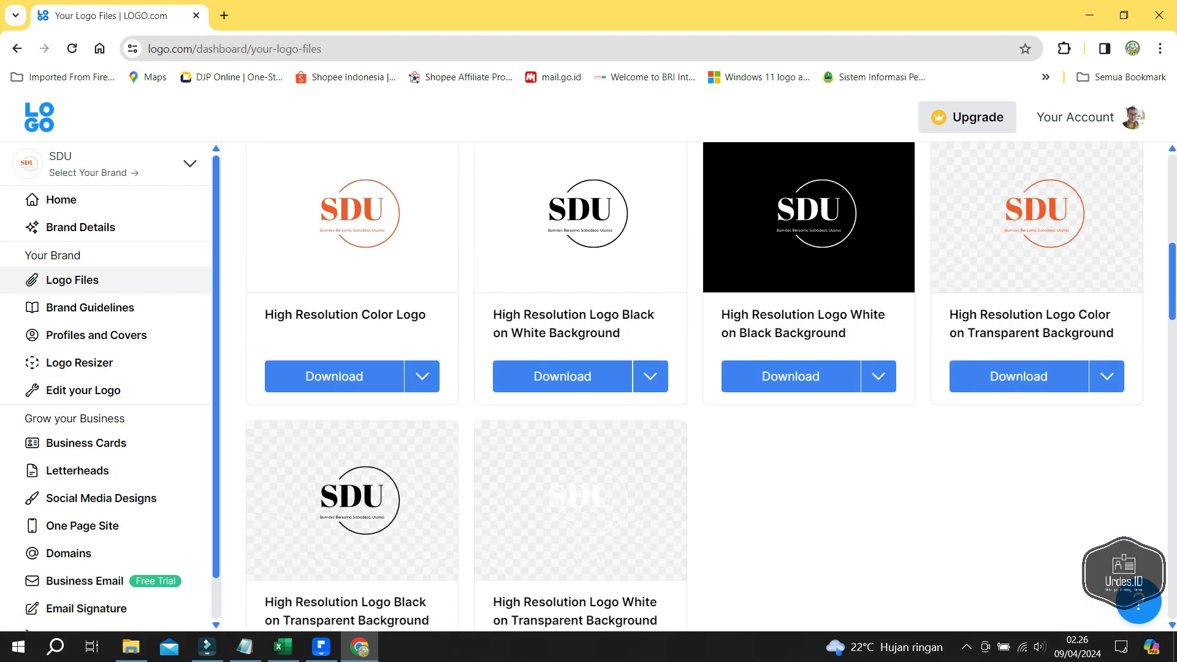
pyautogui.scroll(-1, 695, 387)
pyautogui.scroll(-5, 695, 386)
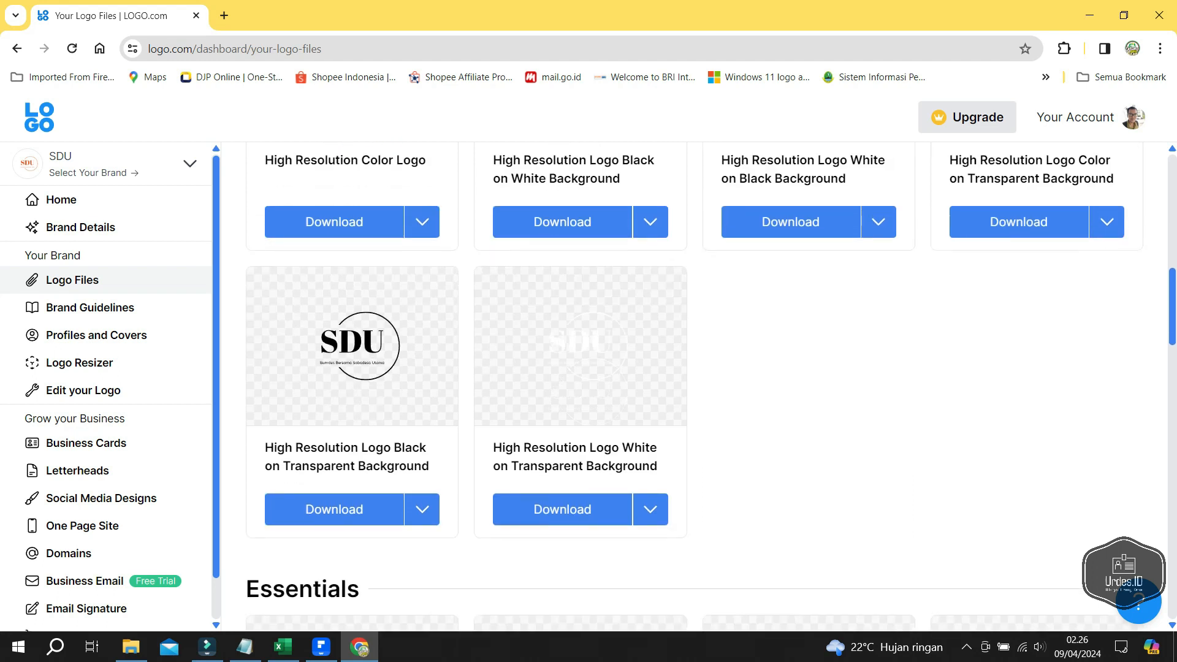
pyautogui.scroll(-3, 694, 386)
pyautogui.scroll(11, 694, 387)
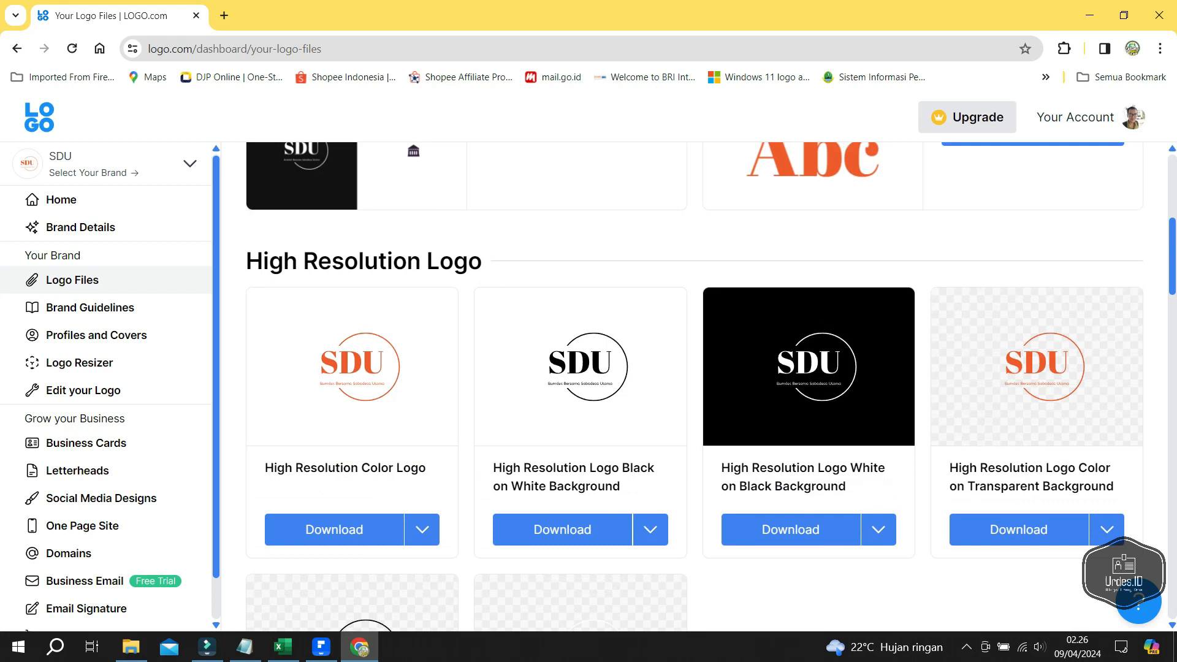
pyautogui.click(422, 529)
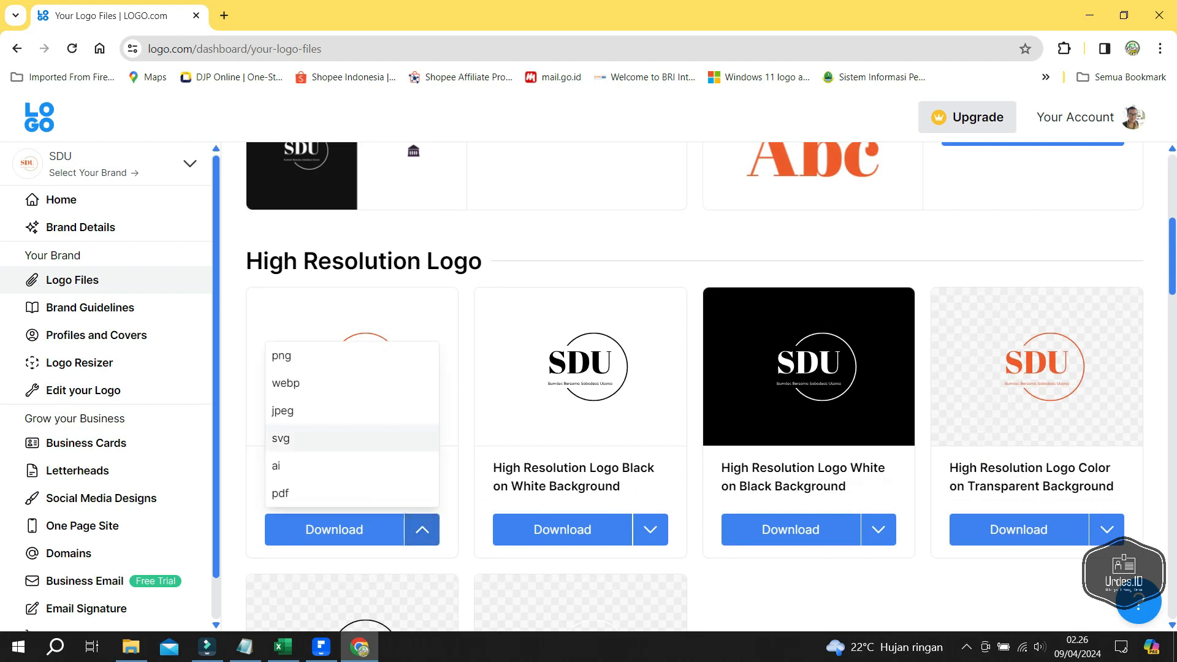
pyautogui.click(288, 356)
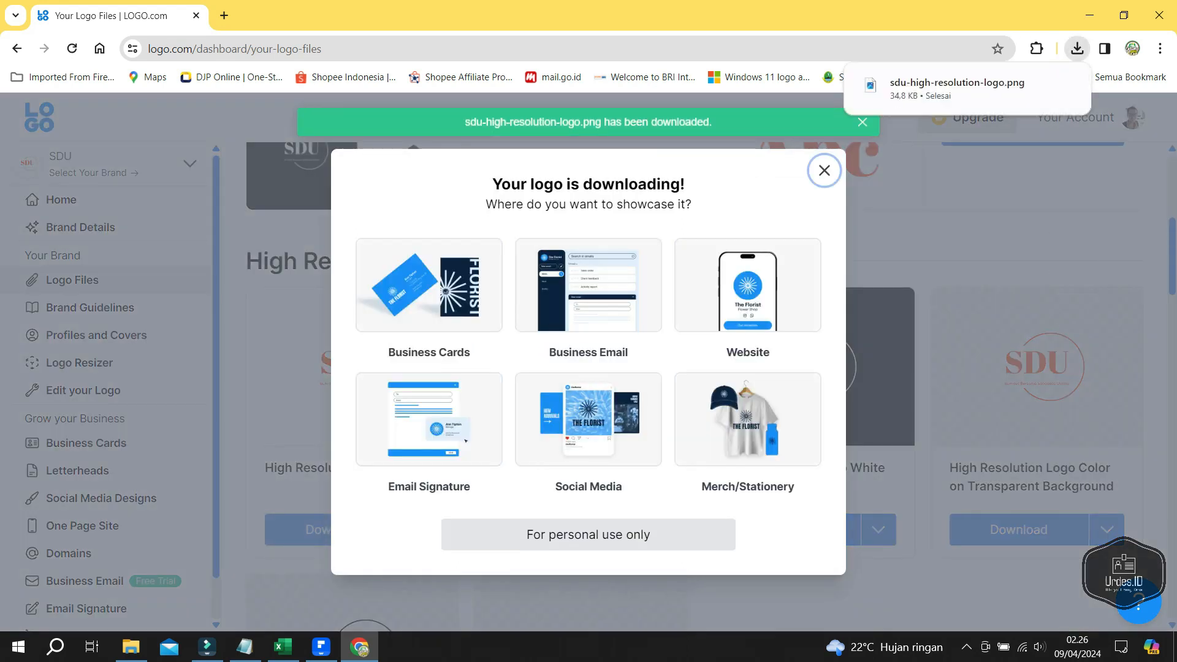
pyautogui.moveTo(360, 647)
pyautogui.click(320, 647)
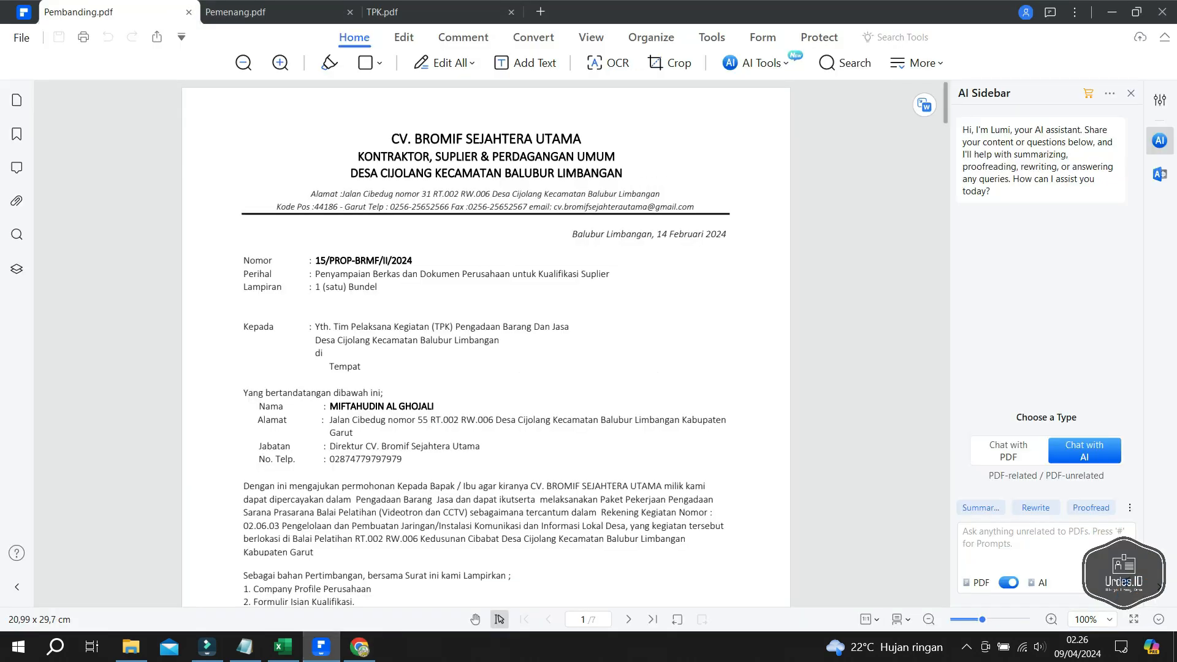
# - Open the custom stamp manager for Pemenang.pdf from Comment > Stamp
pyautogui.hotkey('ctrl', 'Tab')
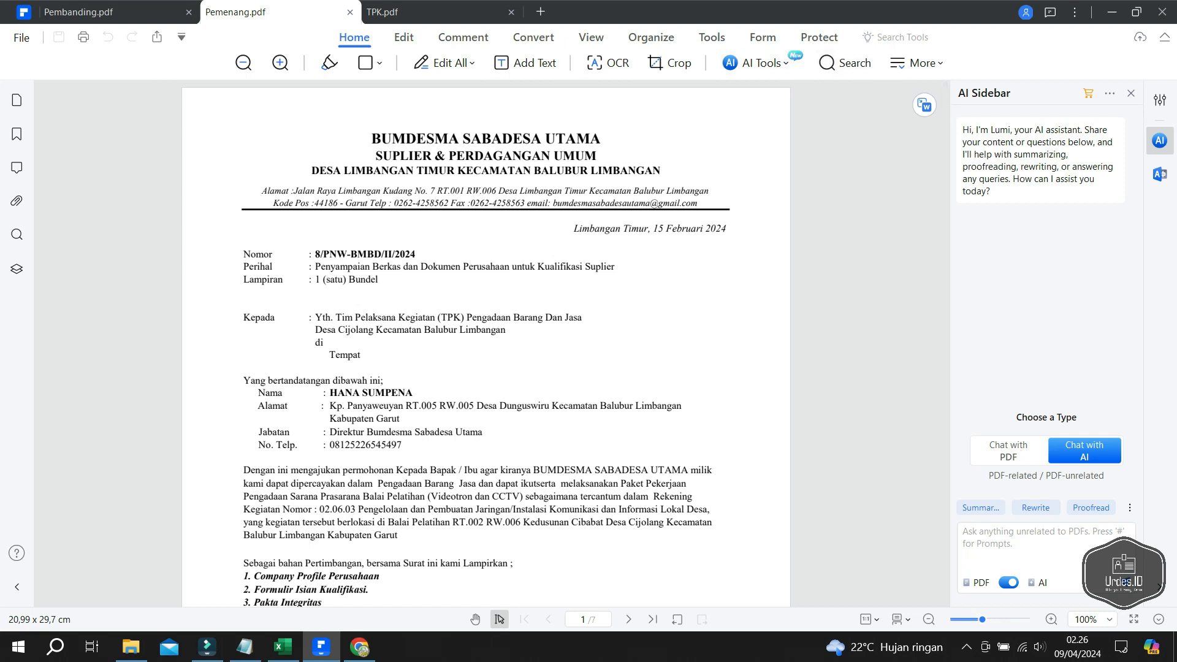
pyautogui.click(463, 38)
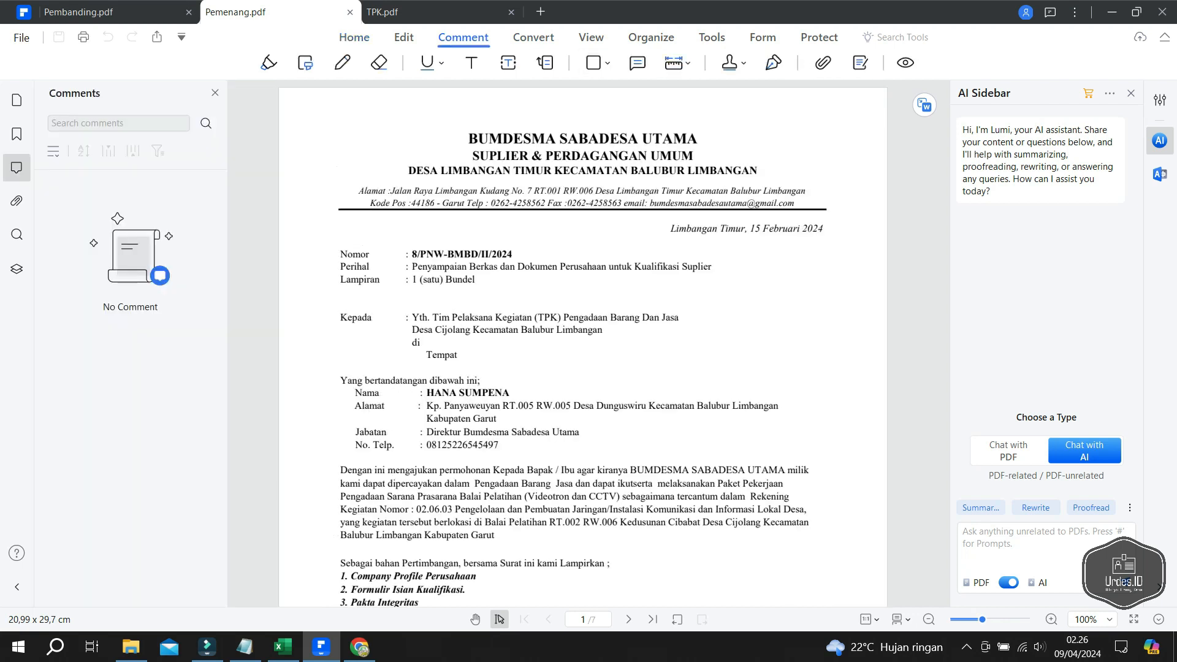
pyautogui.click(733, 62)
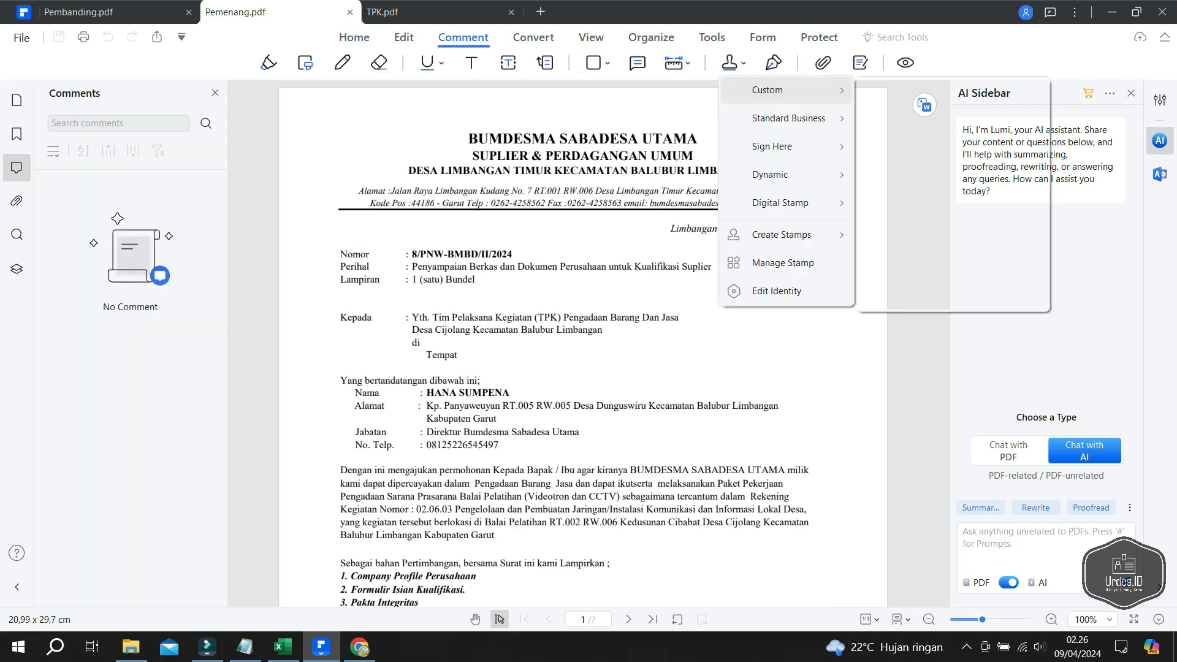
pyautogui.click(783, 262)
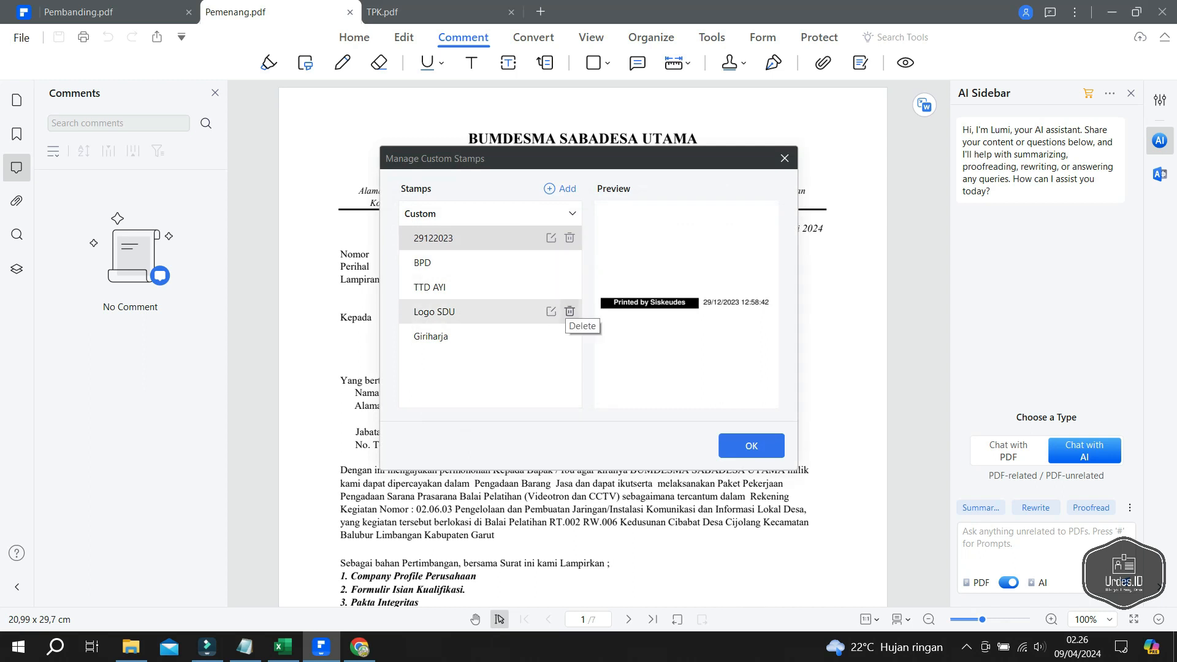
# - Delete the Logo SDU and Giriharja custom stamps
pyautogui.click(569, 311)
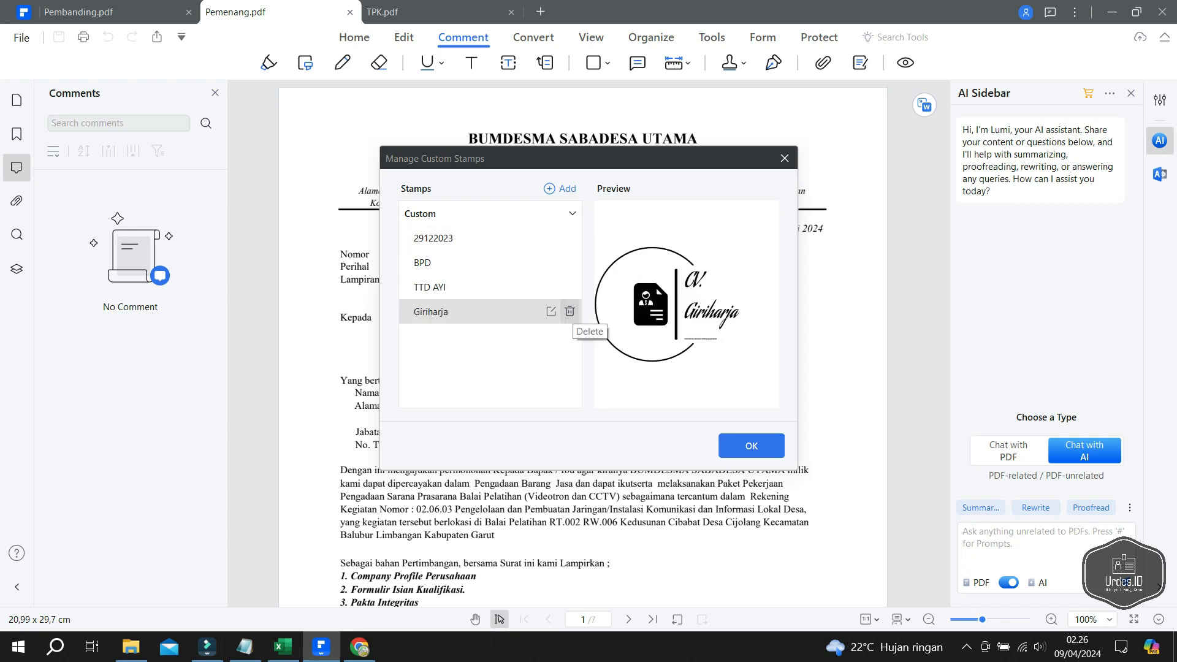
pyautogui.click(570, 311)
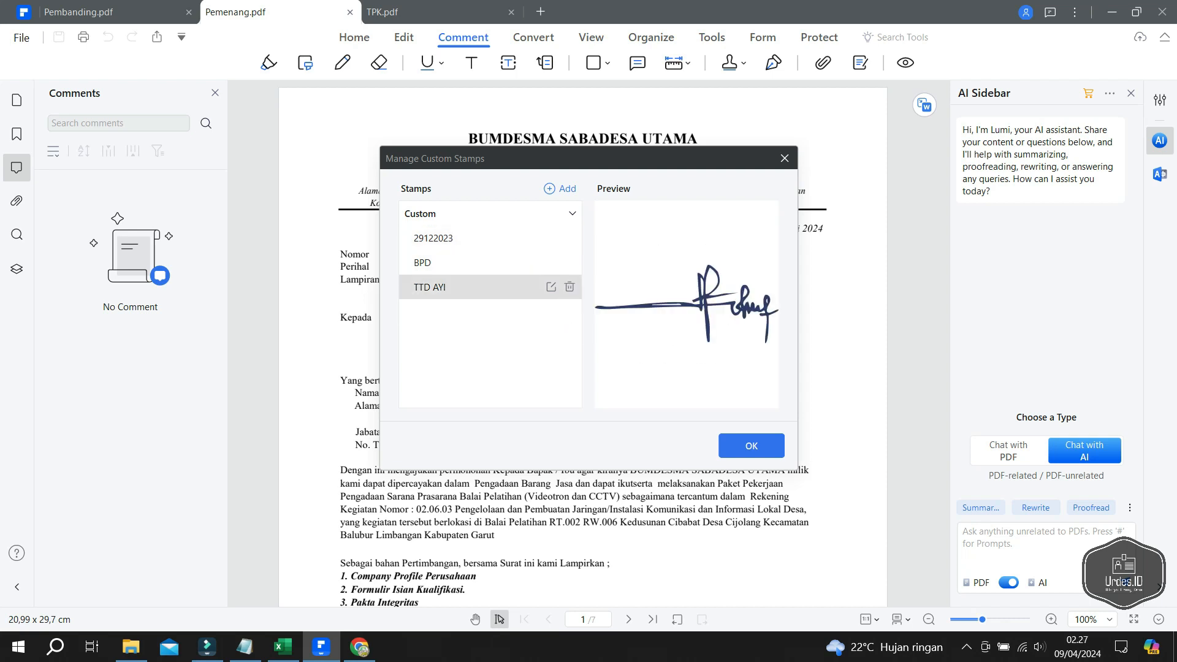
pyautogui.click(560, 189)
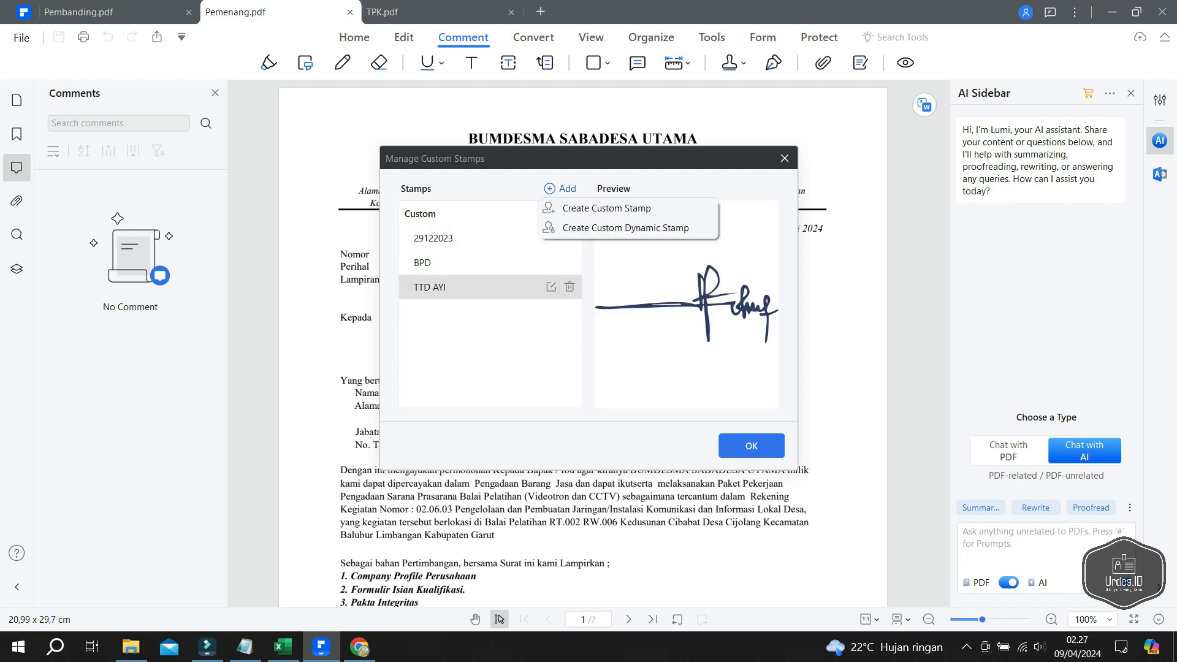
# - Create a Custom-category stamp named 'SDU' from the SDU high-resolution logo PNG, 40 mm wide
pyautogui.click(589, 209)
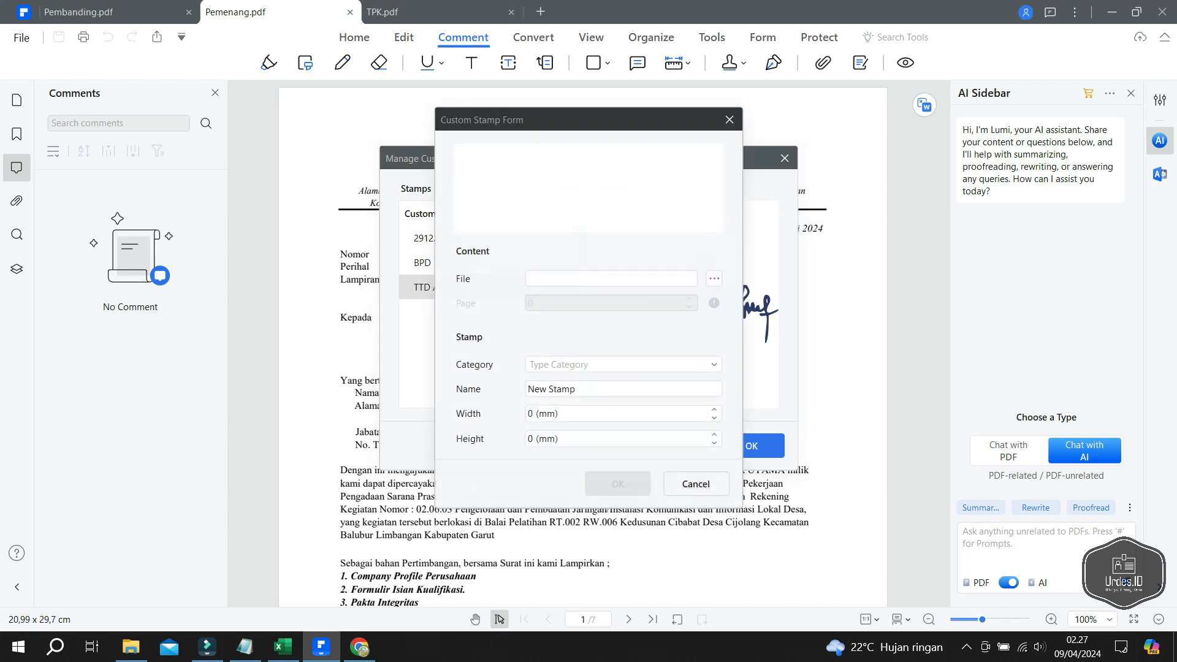
pyautogui.click(714, 279)
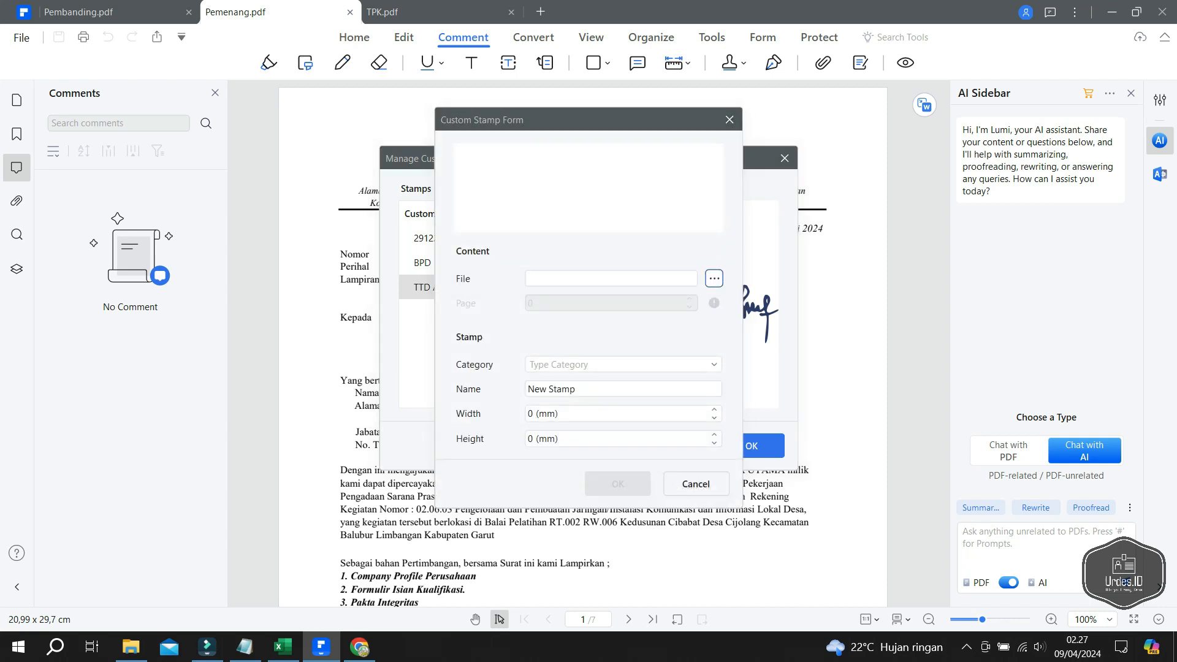
pyautogui.doubleClick(652, 260)
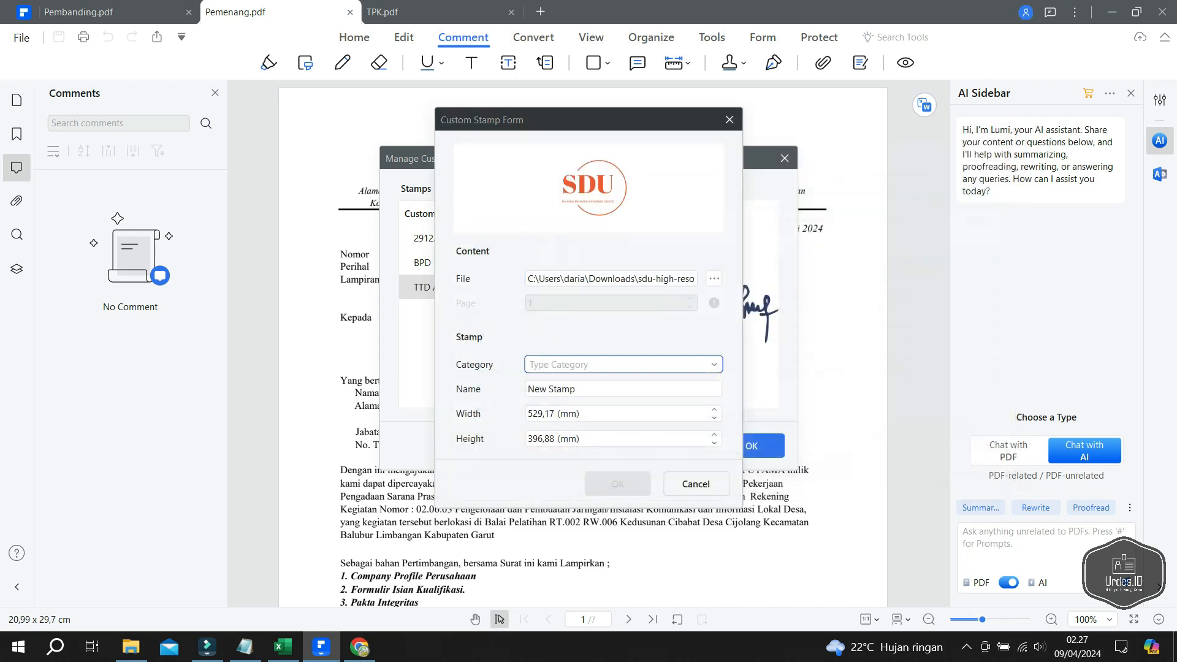
pyautogui.click(714, 365)
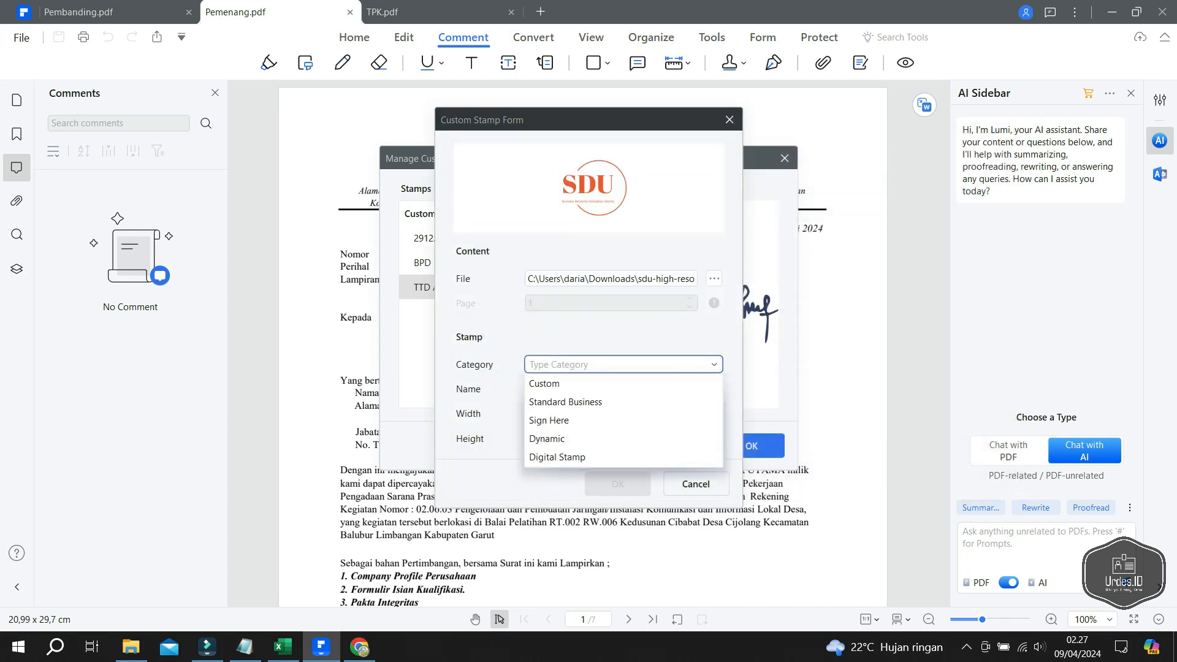
pyautogui.click(619, 384)
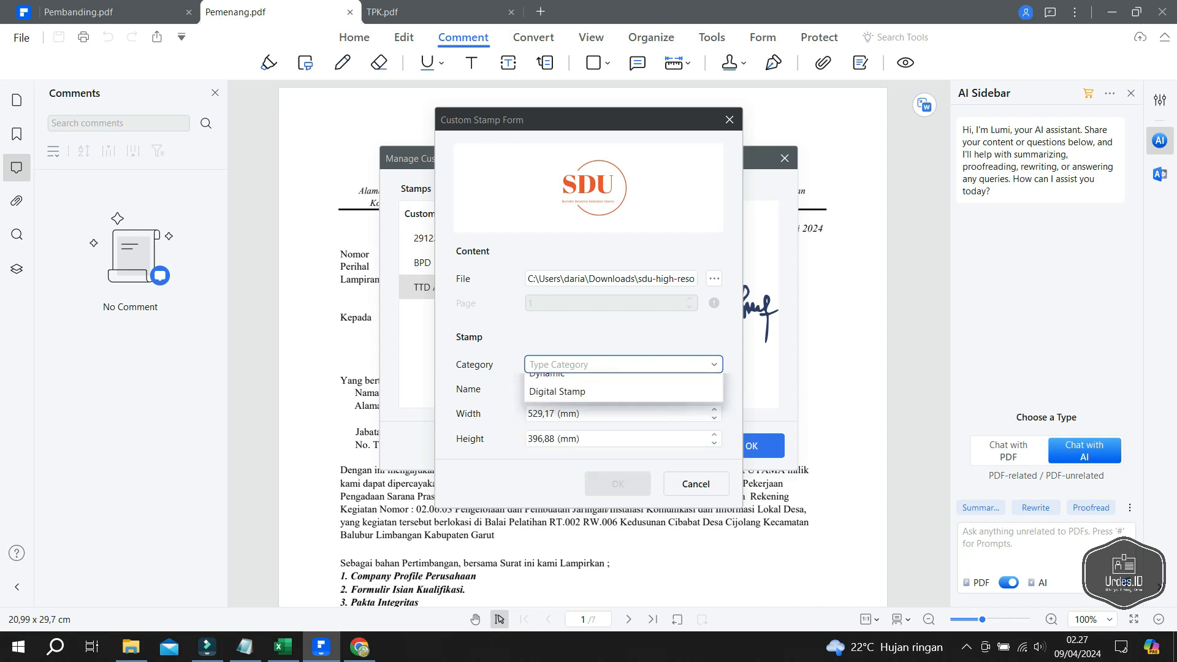
pyautogui.moveTo(590, 390); pyautogui.dragTo(518, 389)
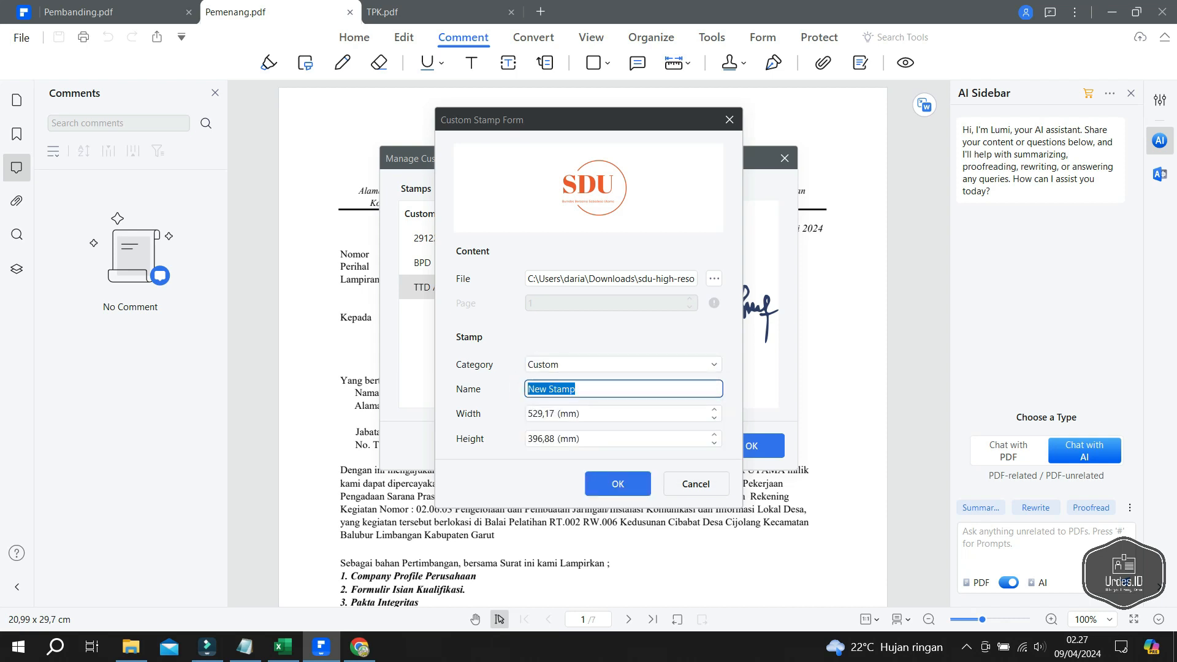
pyautogui.write('SDU')
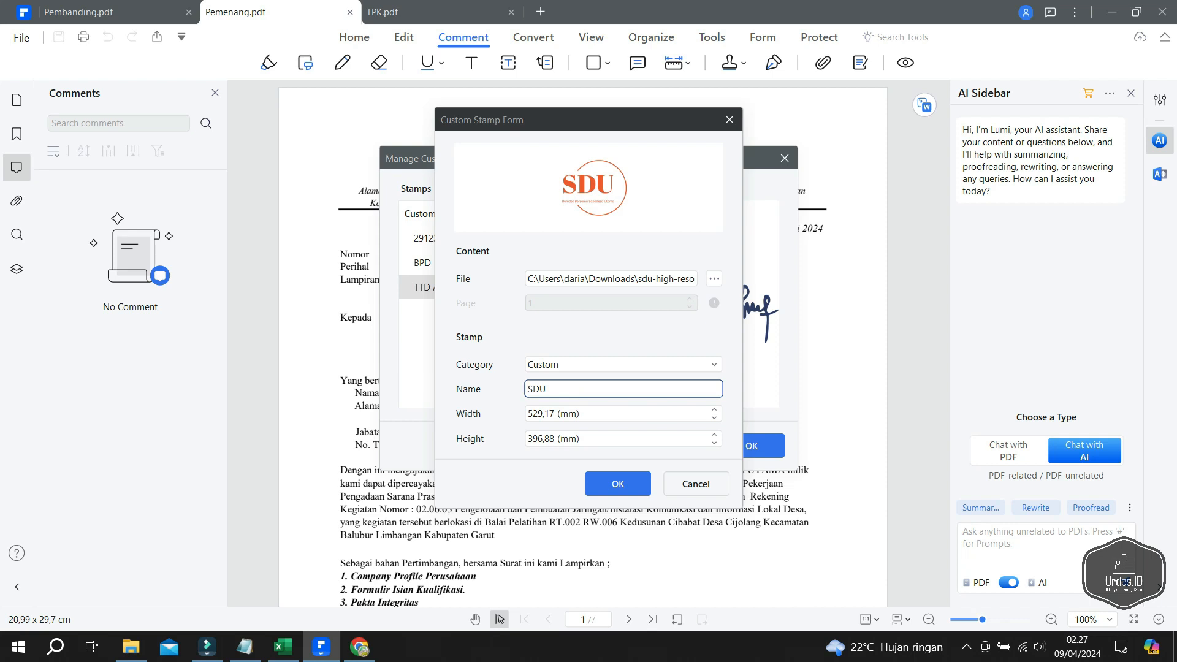
pyautogui.press('Tab')
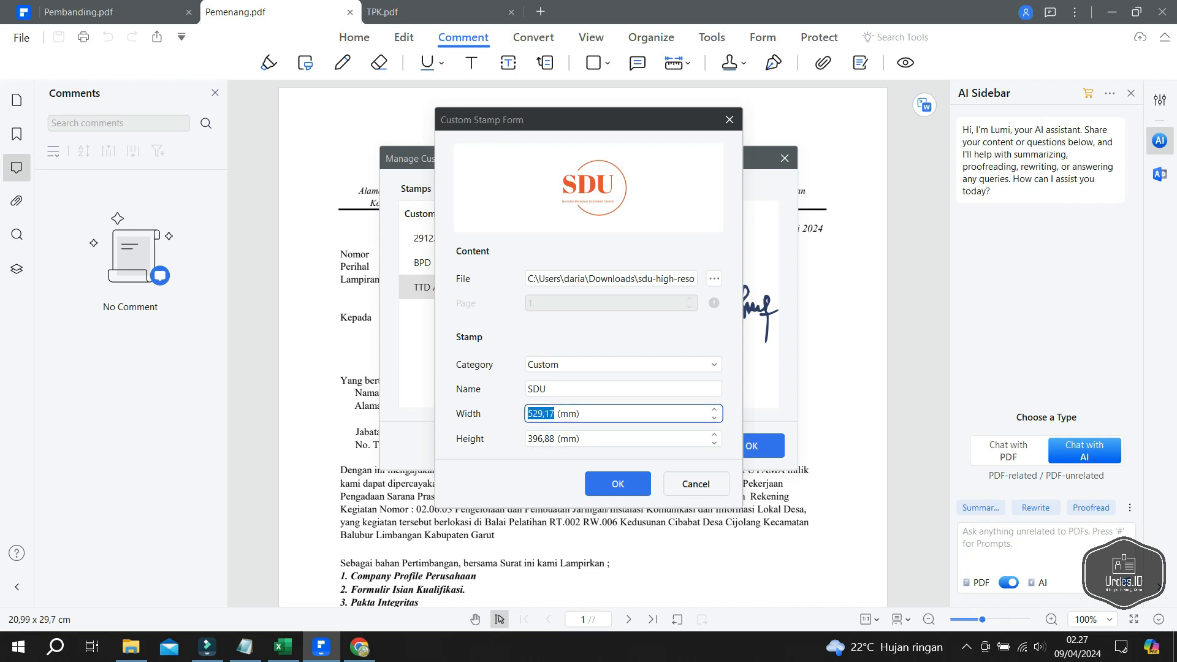
pyautogui.write('40')
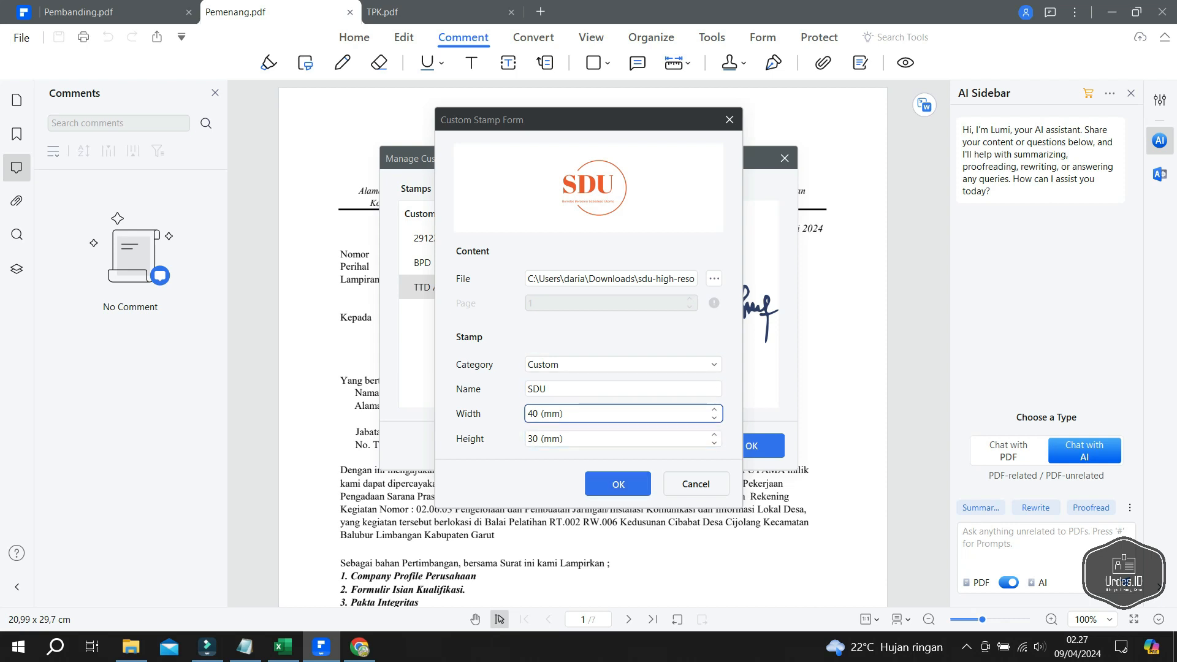
pyautogui.press('Return')
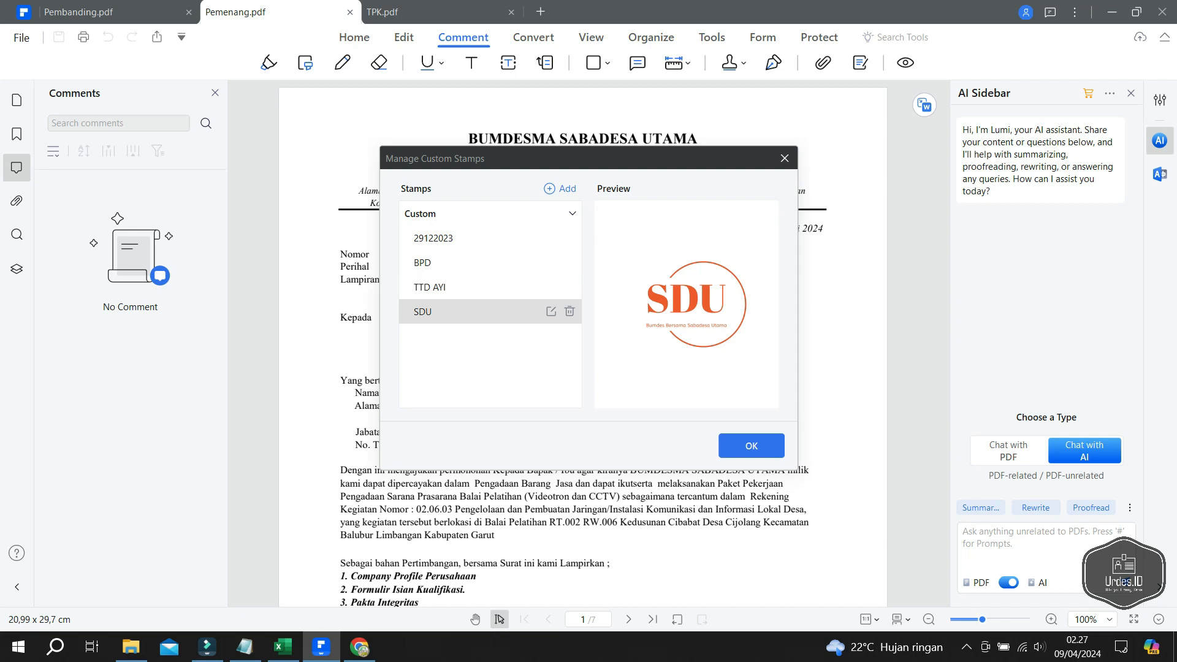
# - Place the SDU custom stamp at the top-left of page 1's letterhead
pyautogui.press('Return')
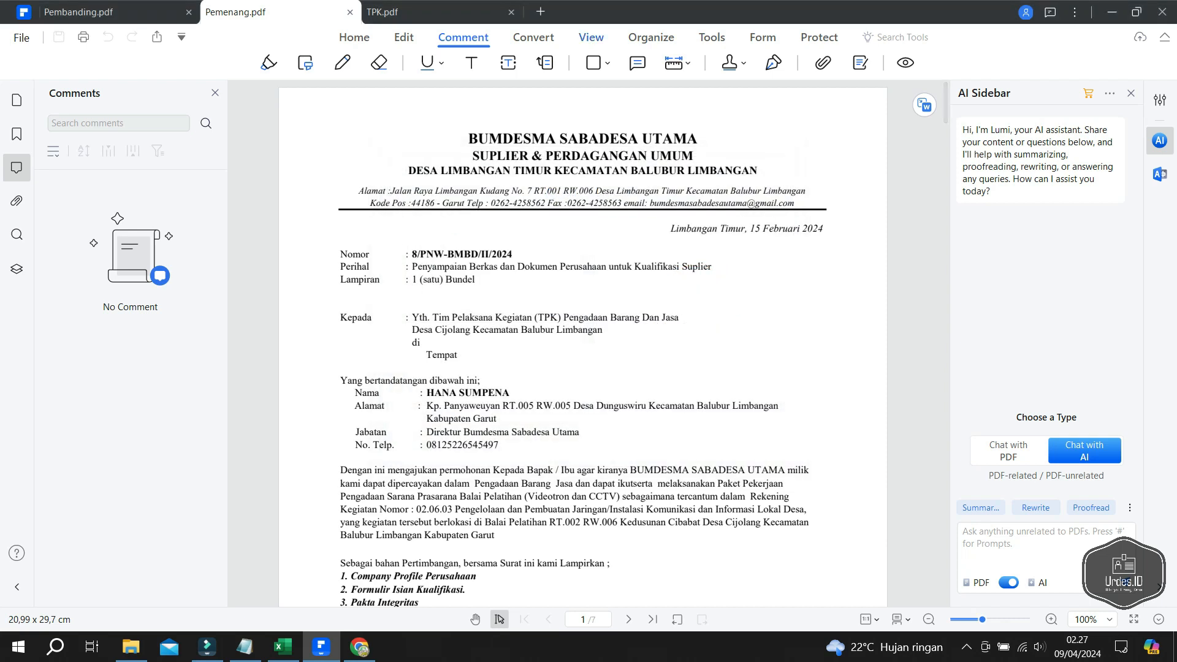
pyautogui.click(731, 63)
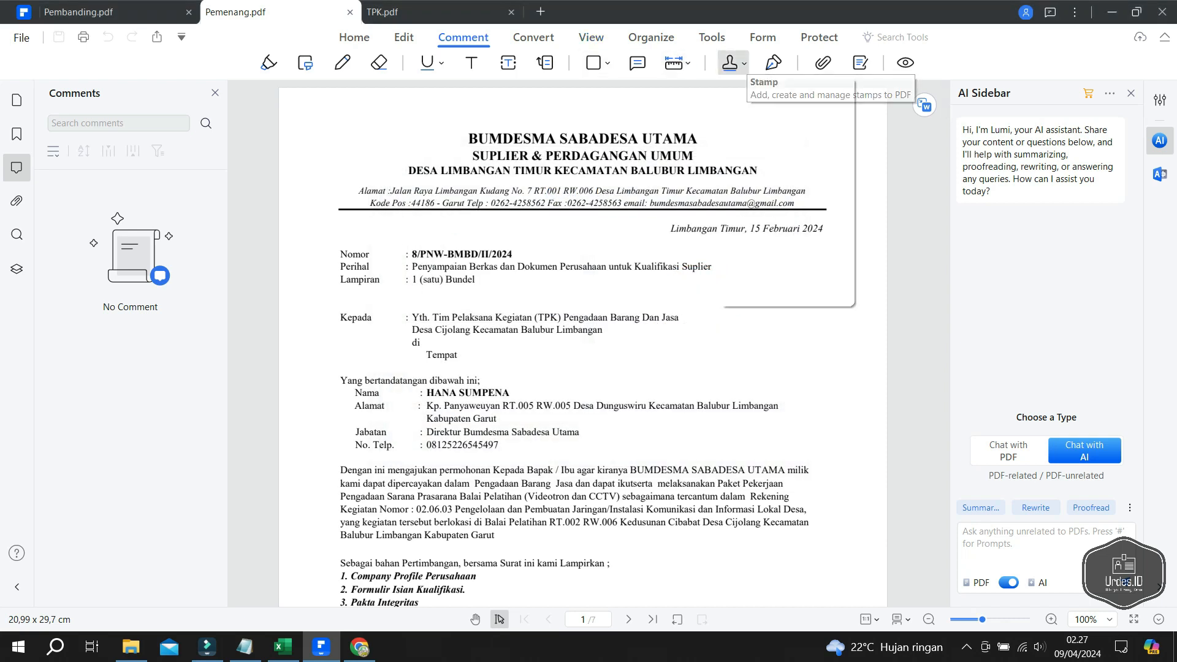
pyautogui.moveTo(774, 90)
pyautogui.click(952, 240)
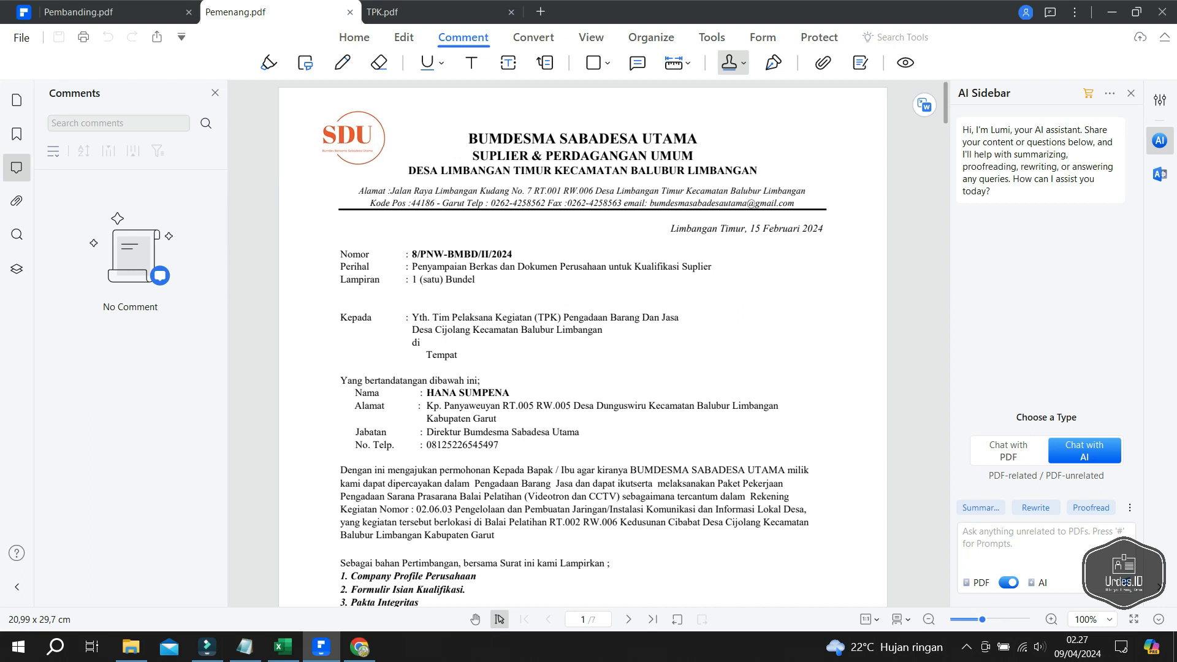
pyautogui.click(348, 137)
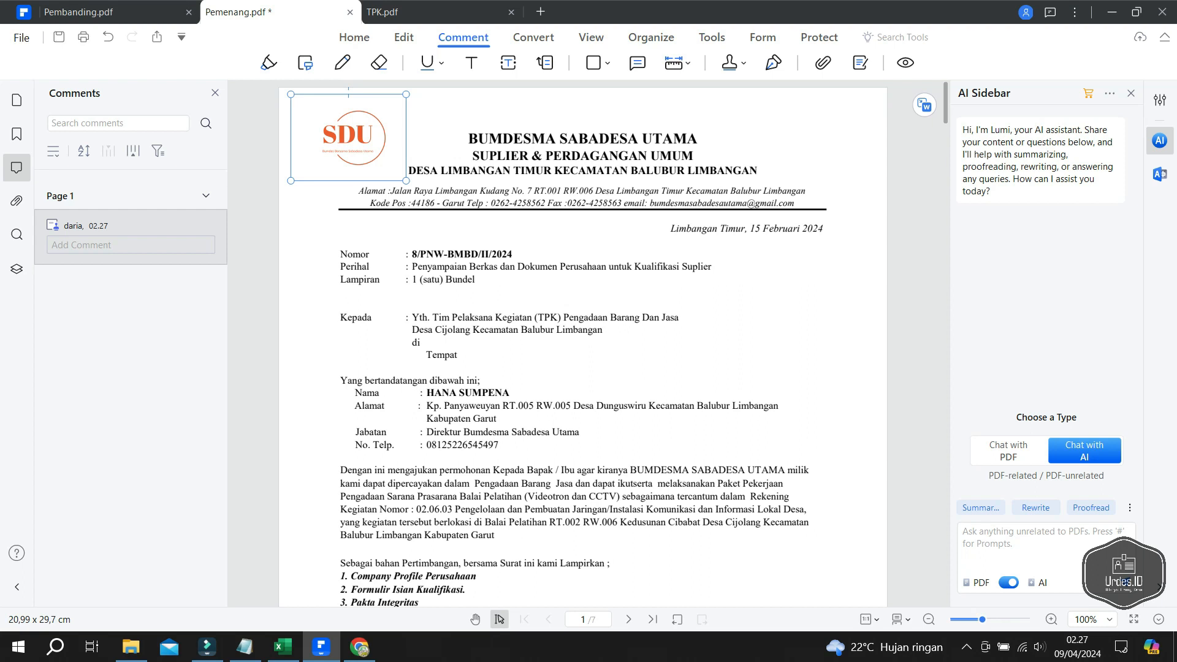
# - Apply the SDU stamp to all pages of Pemenang.pdf
pyautogui.rightClick(372, 146)
pyautogui.click(423, 156)
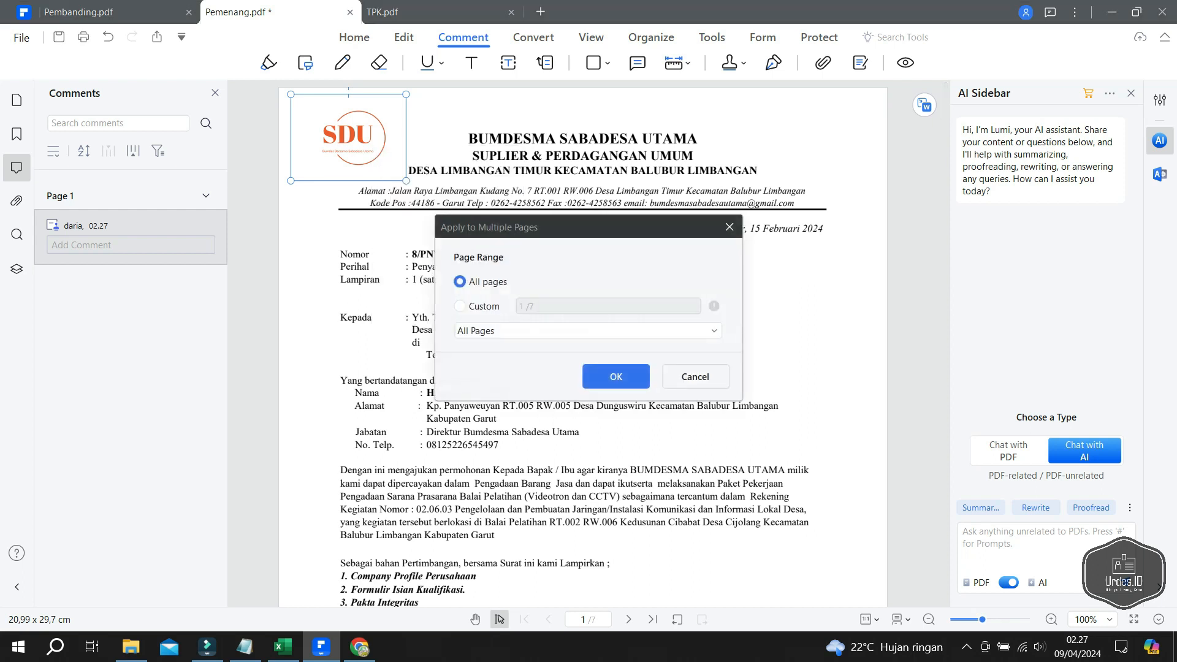
pyautogui.click(616, 376)
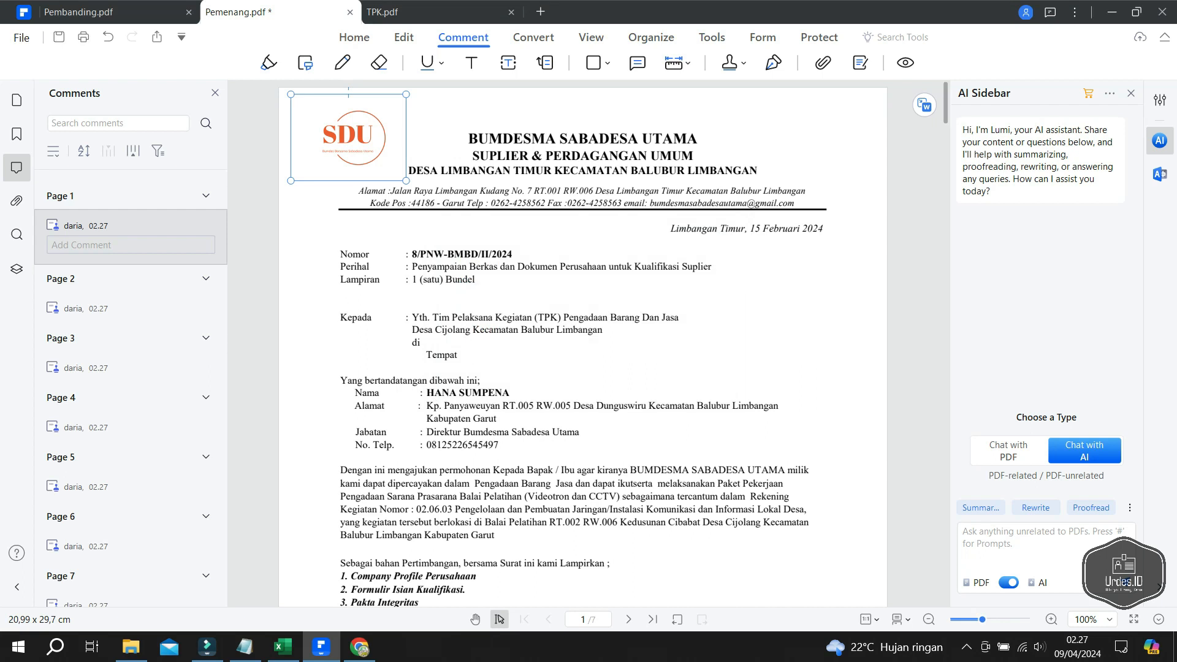
# - Check the SDU logo on each page, then close Pemenang.pdf, saving the changes
pyautogui.scroll(-15, 582, 343)
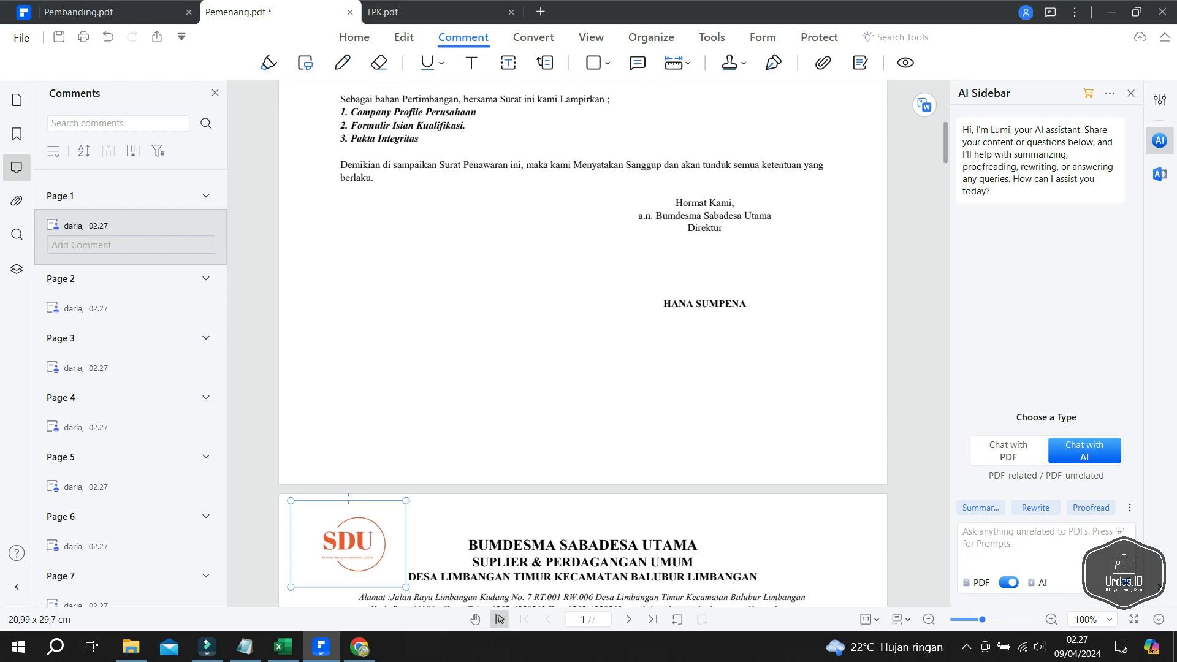
pyautogui.scroll(-8, 582, 344)
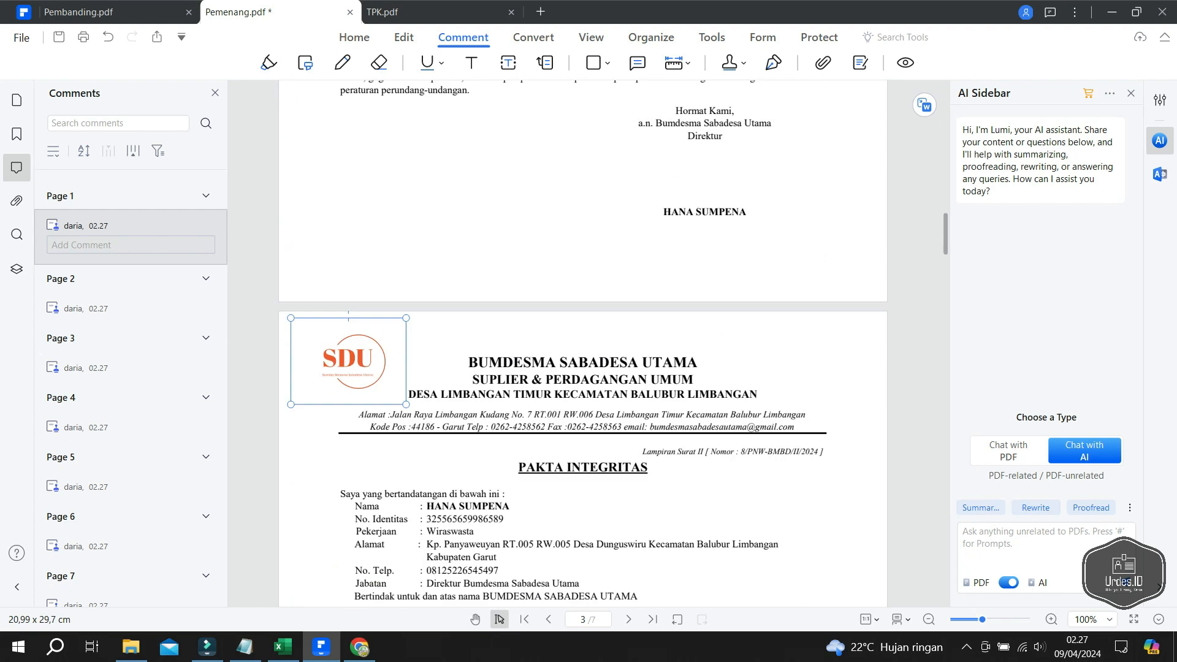
pyautogui.scroll(-13, 582, 343)
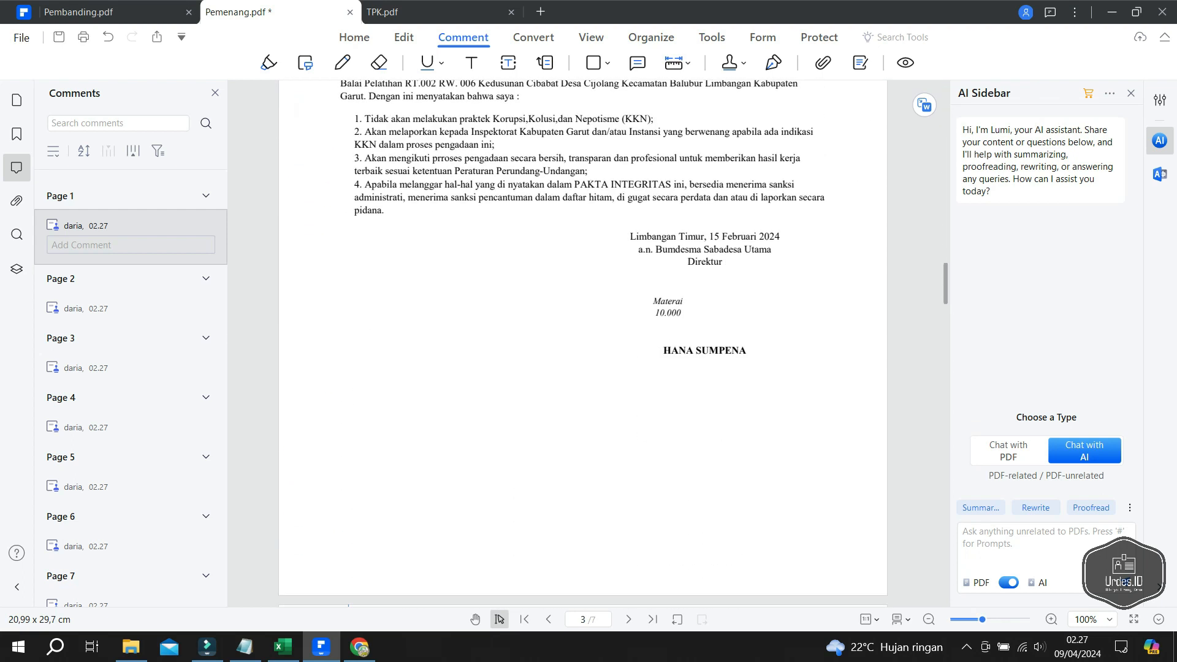
pyautogui.scroll(-13, 582, 344)
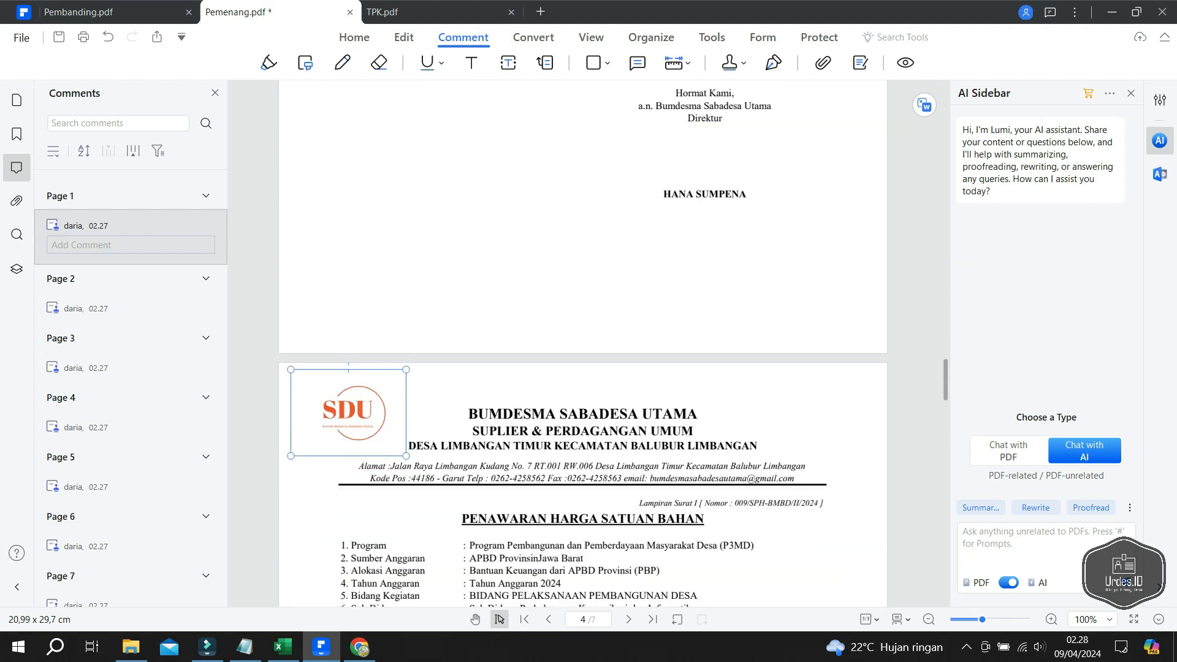
pyautogui.scroll(-8, 583, 343)
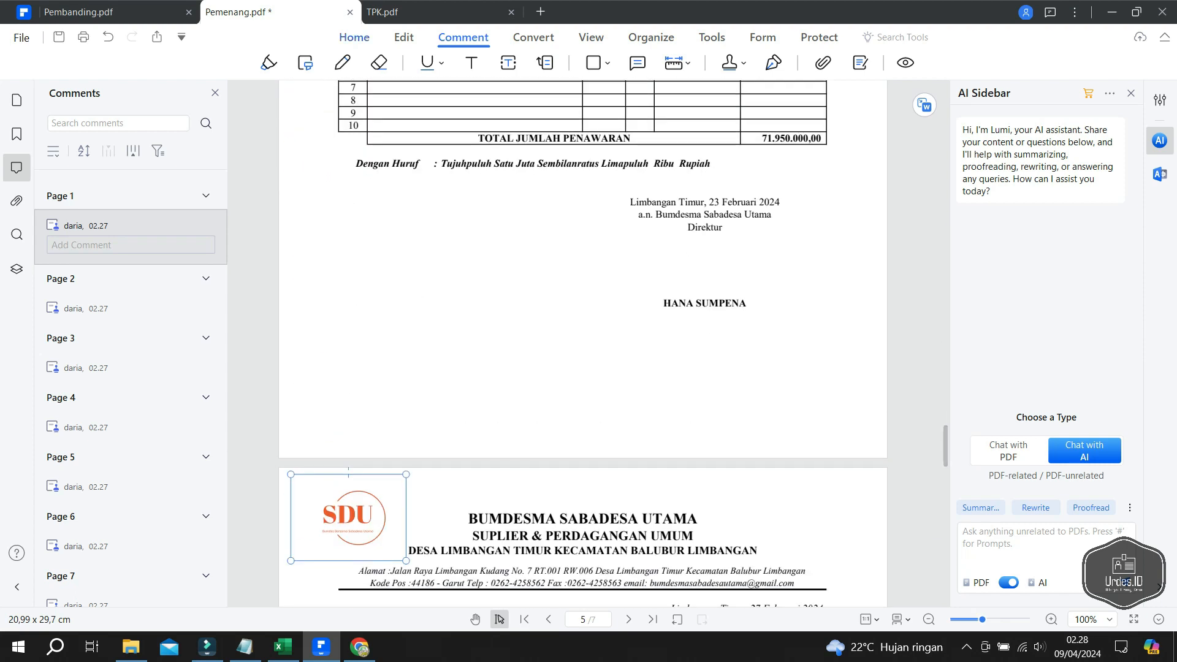
pyautogui.click(350, 13)
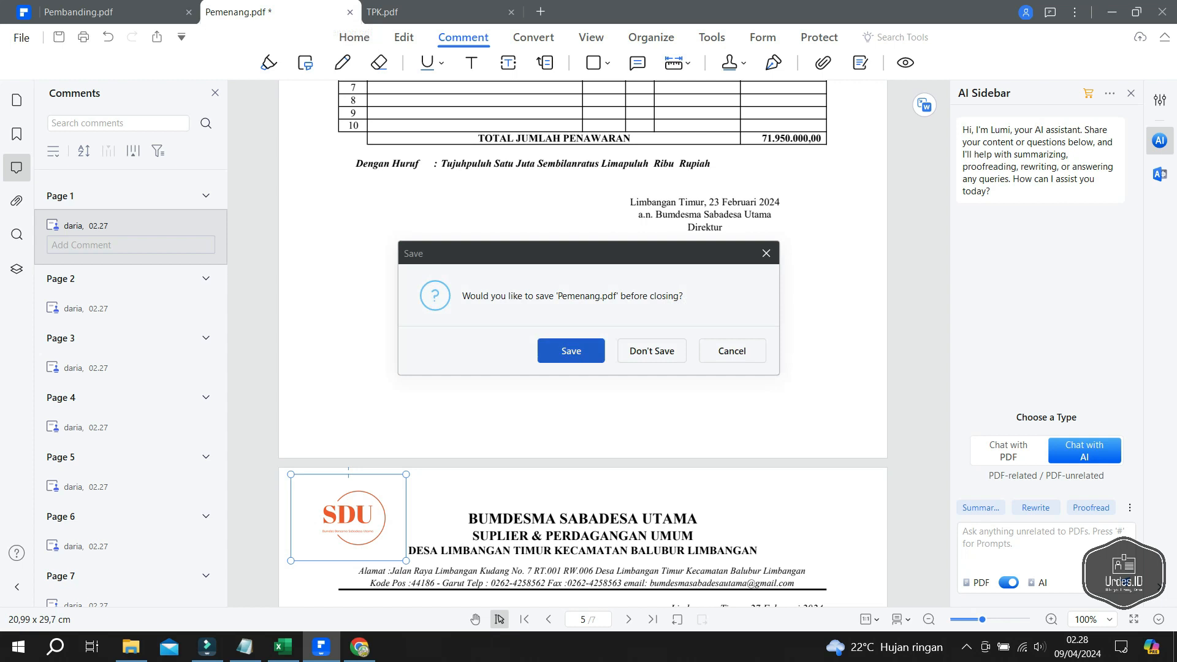
pyautogui.click(570, 350)
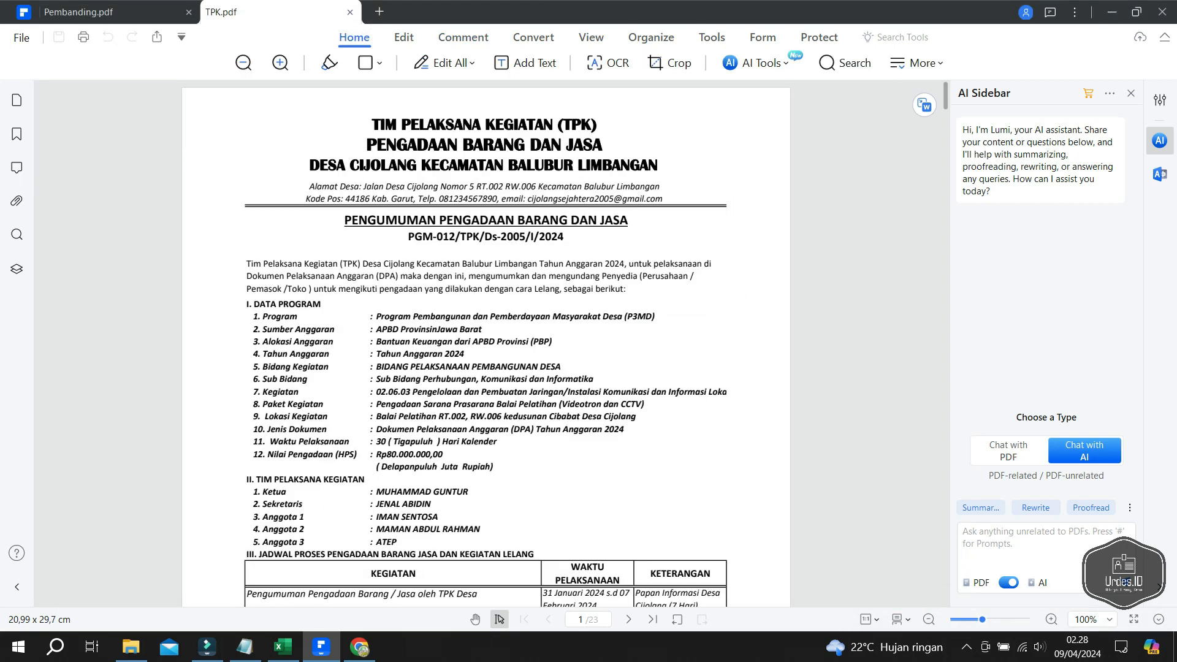
# - On LOGO.com, make Urdes.Id the active brand and open its logo
pyautogui.click(360, 647)
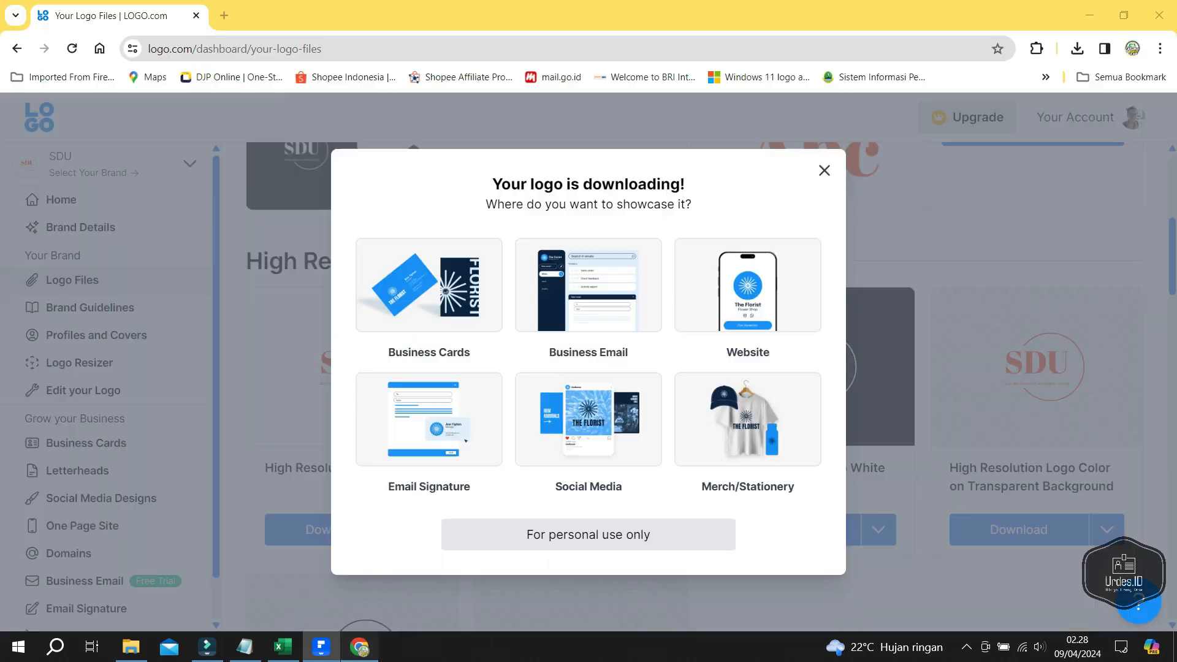
pyautogui.click(825, 170)
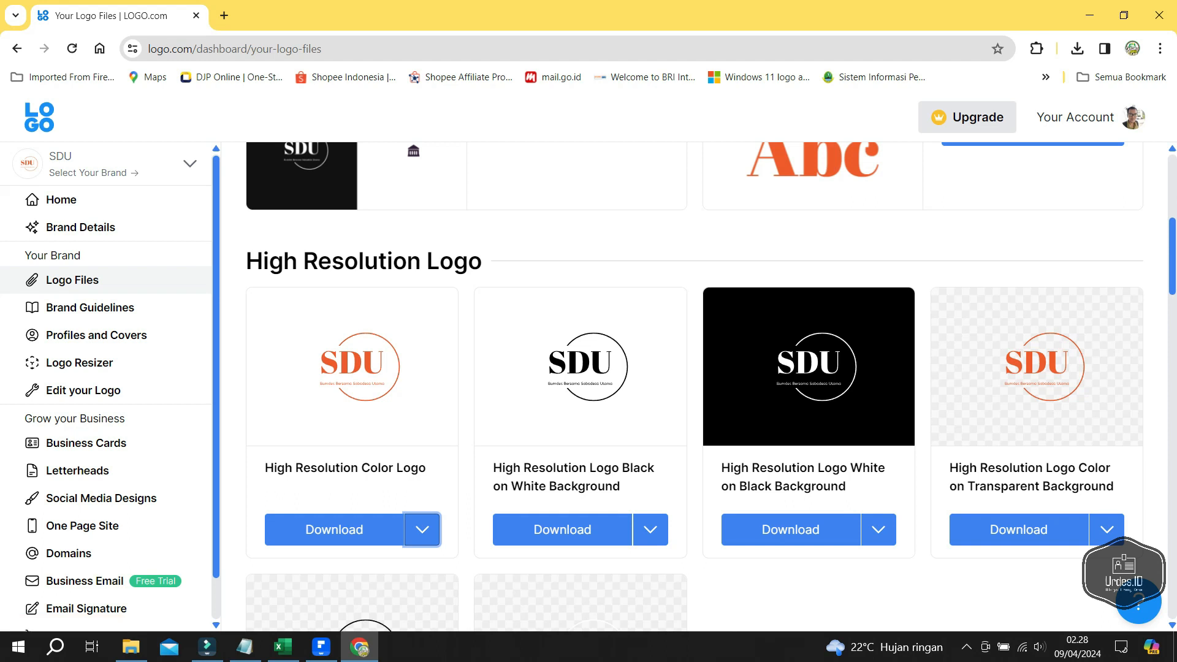
pyautogui.click(190, 164)
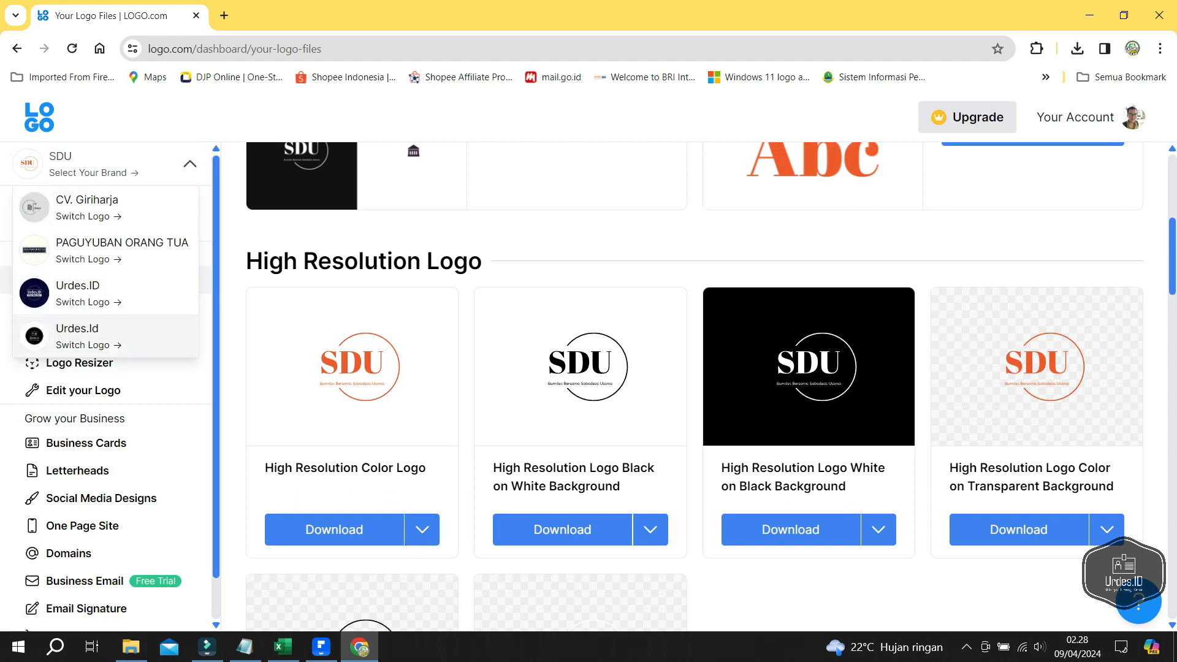
pyautogui.scroll(-1, 104, 334)
pyautogui.scroll(1, 105, 334)
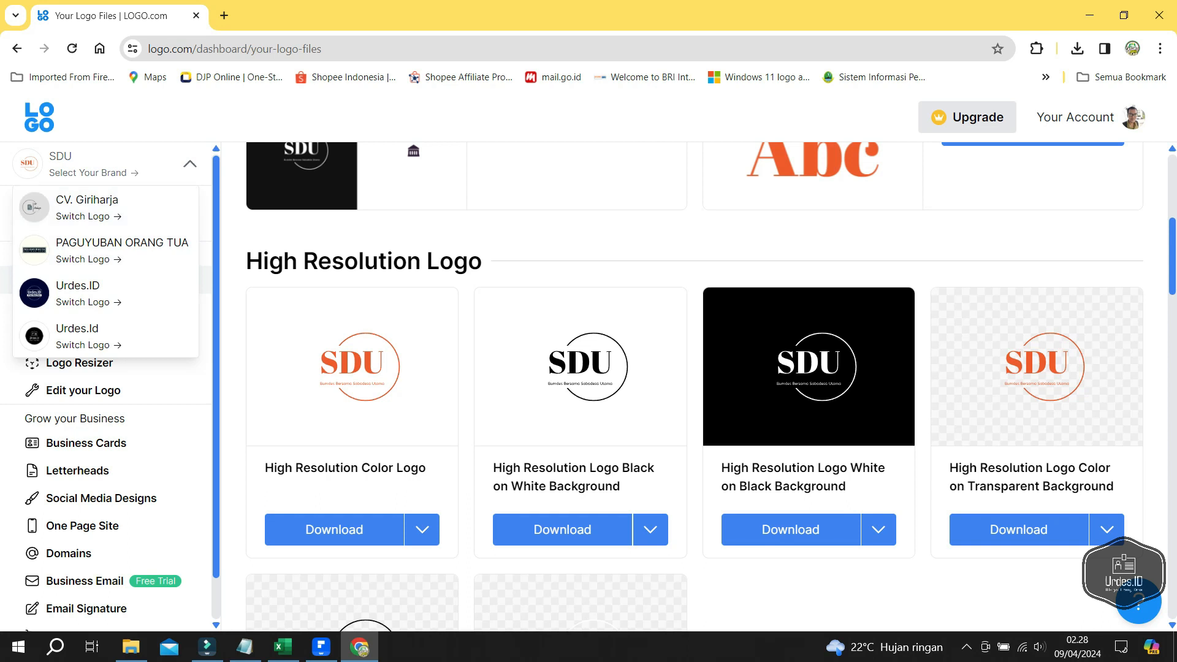
pyautogui.scroll(-1, 105, 288)
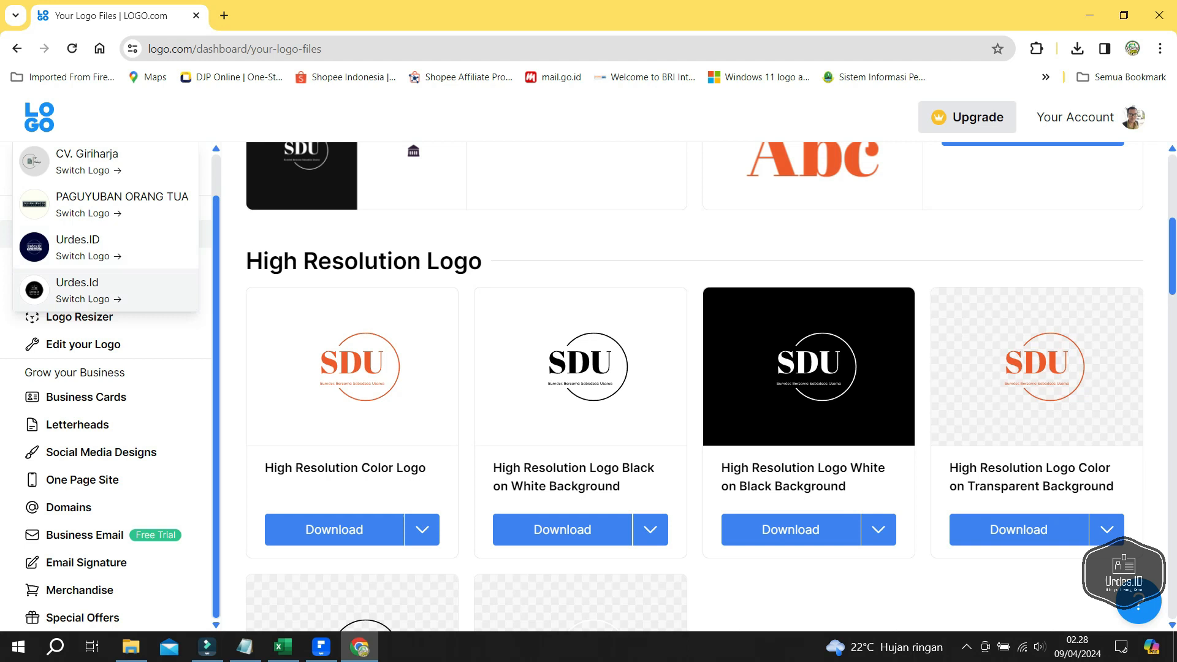
pyautogui.click(89, 291)
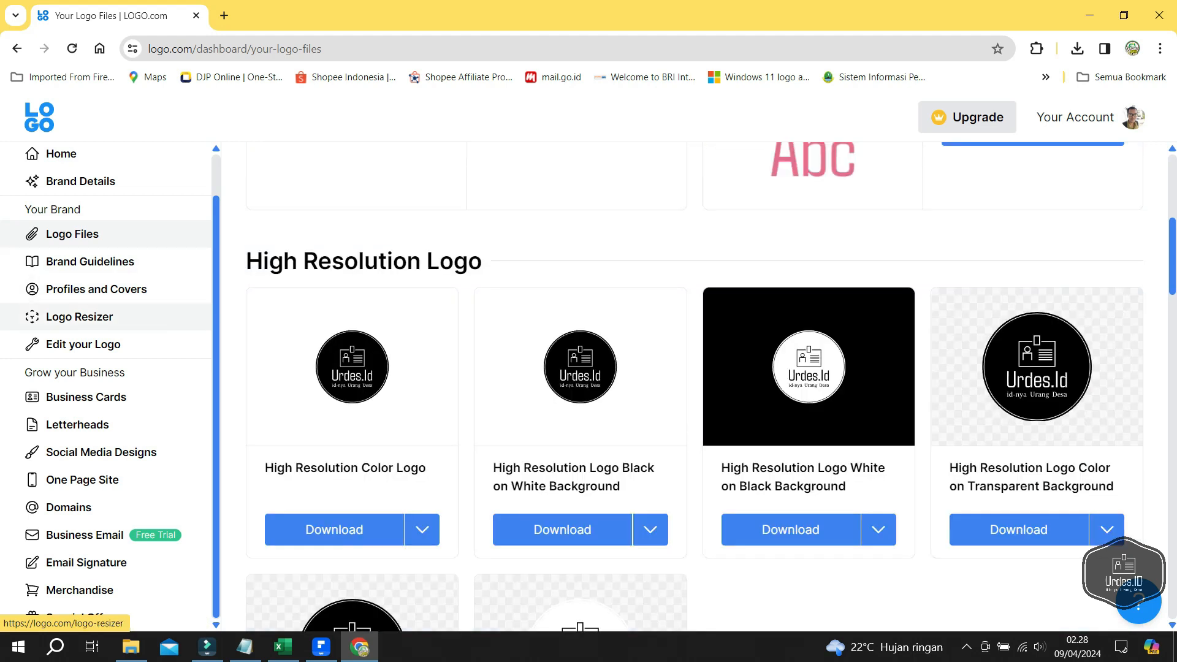
pyautogui.click(82, 344)
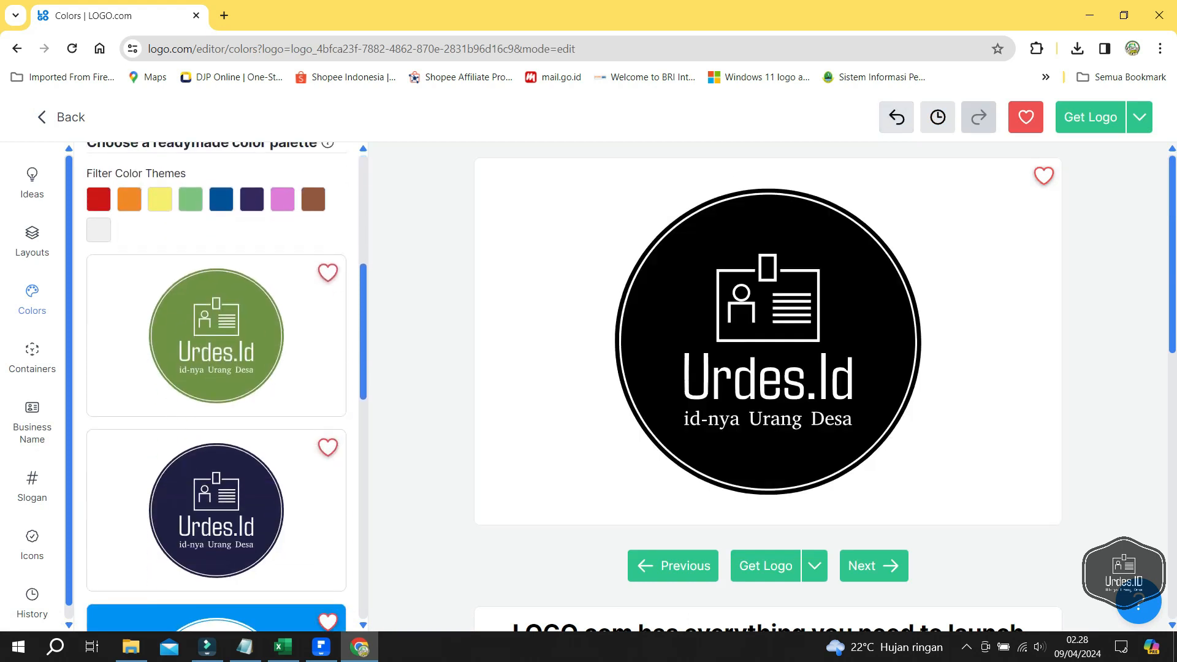
# - Change the logo's business name to 'TPK' and slogan to 'Desa Cijolang', then save it
pyautogui.scroll(3, 216, 387)
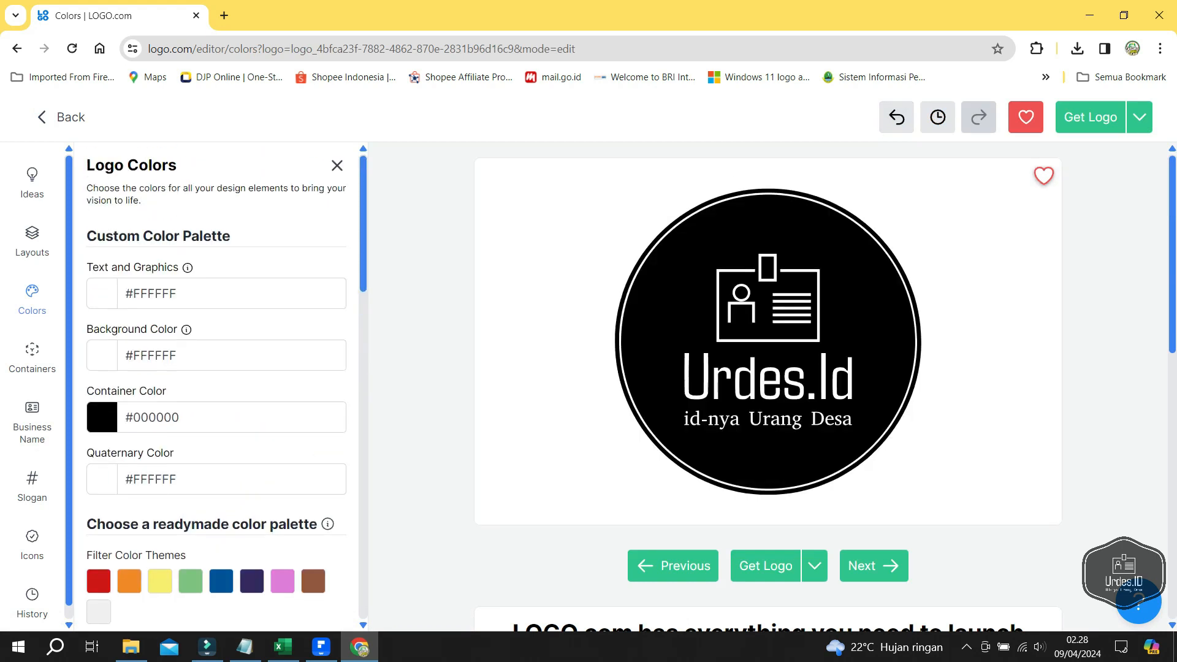
pyautogui.scroll(-1, 216, 386)
pyautogui.scroll(-5, 216, 386)
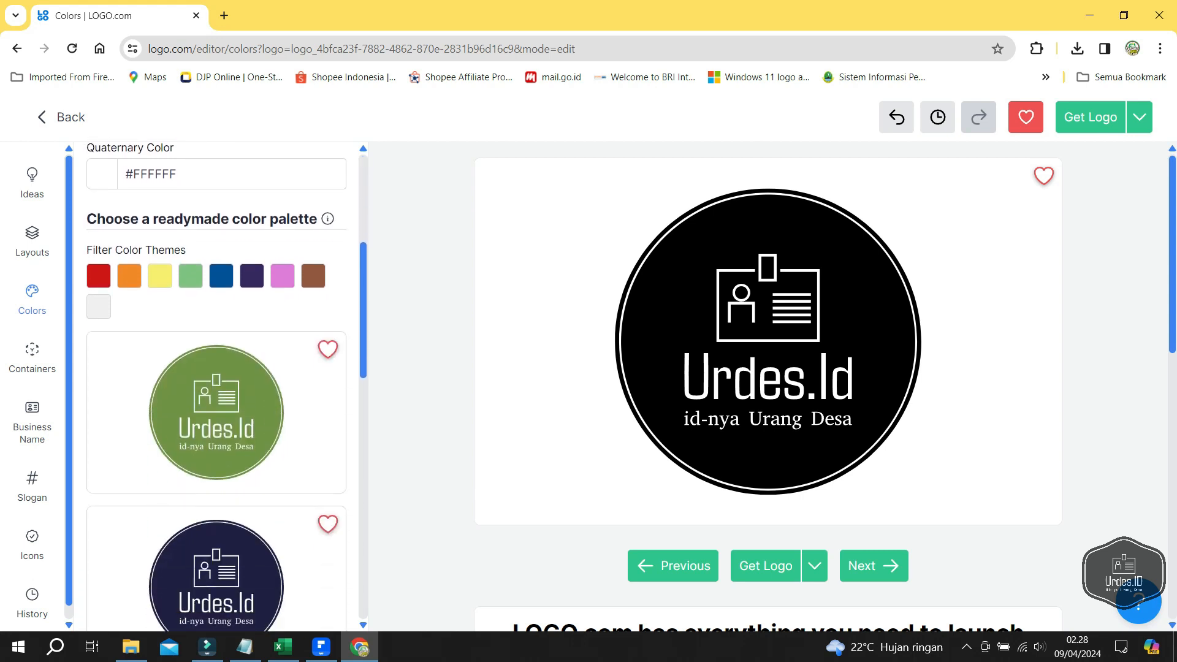
pyautogui.scroll(5, 215, 387)
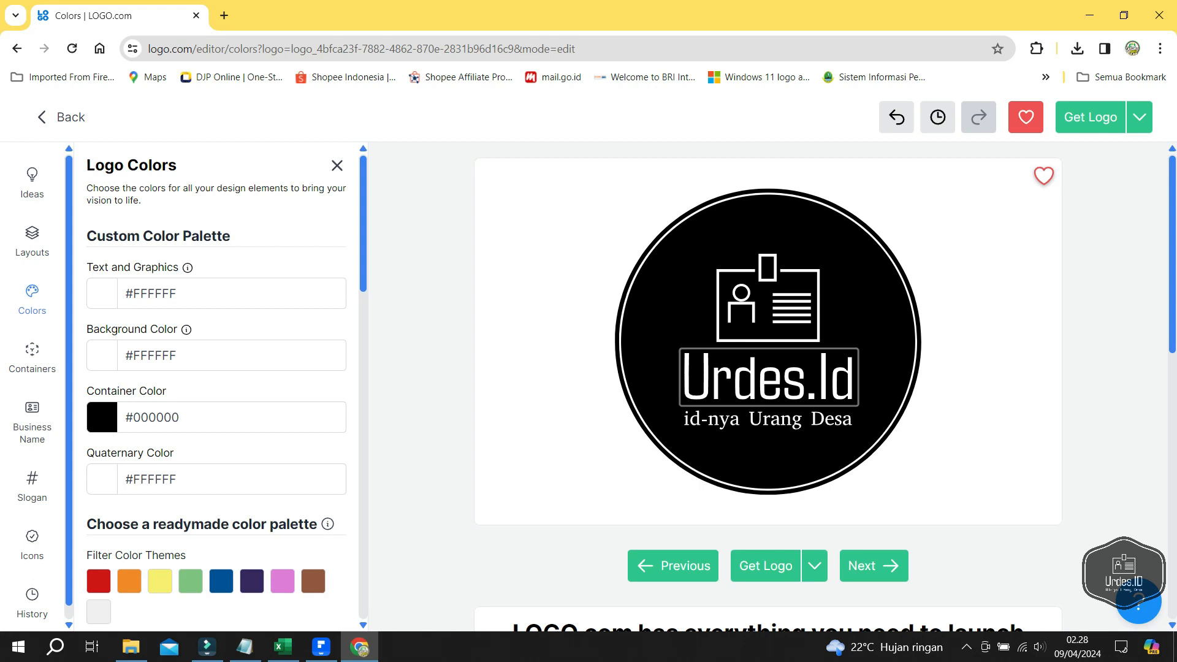
pyautogui.click(769, 378)
pyautogui.write('TPK')
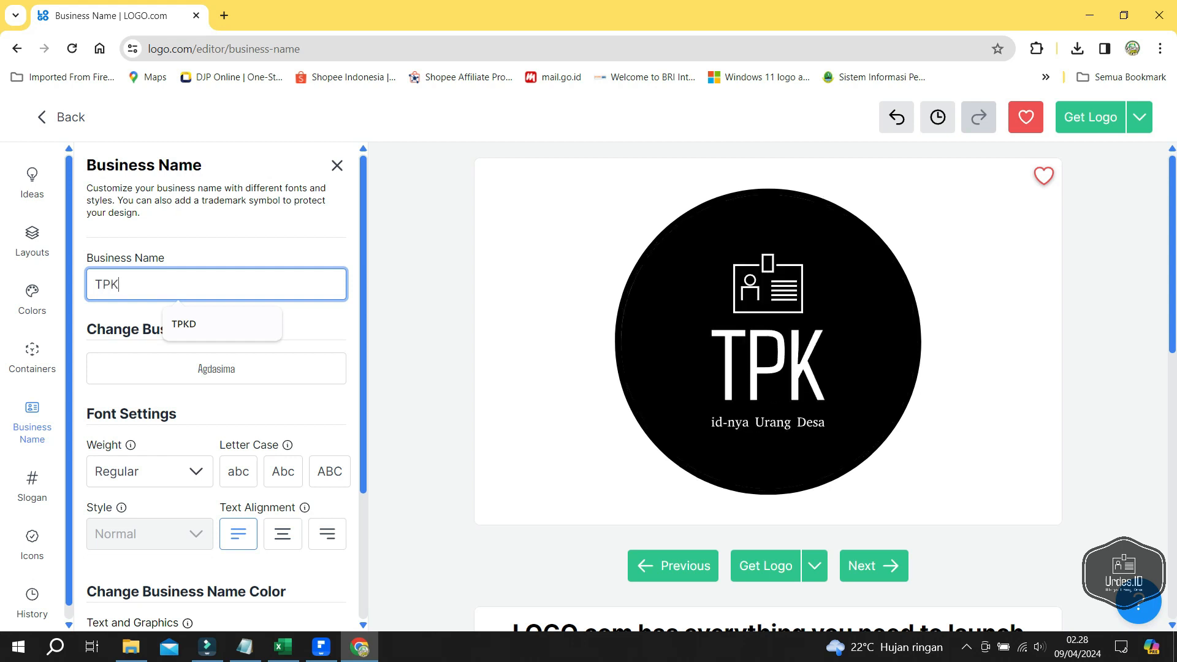
pyautogui.click(767, 422)
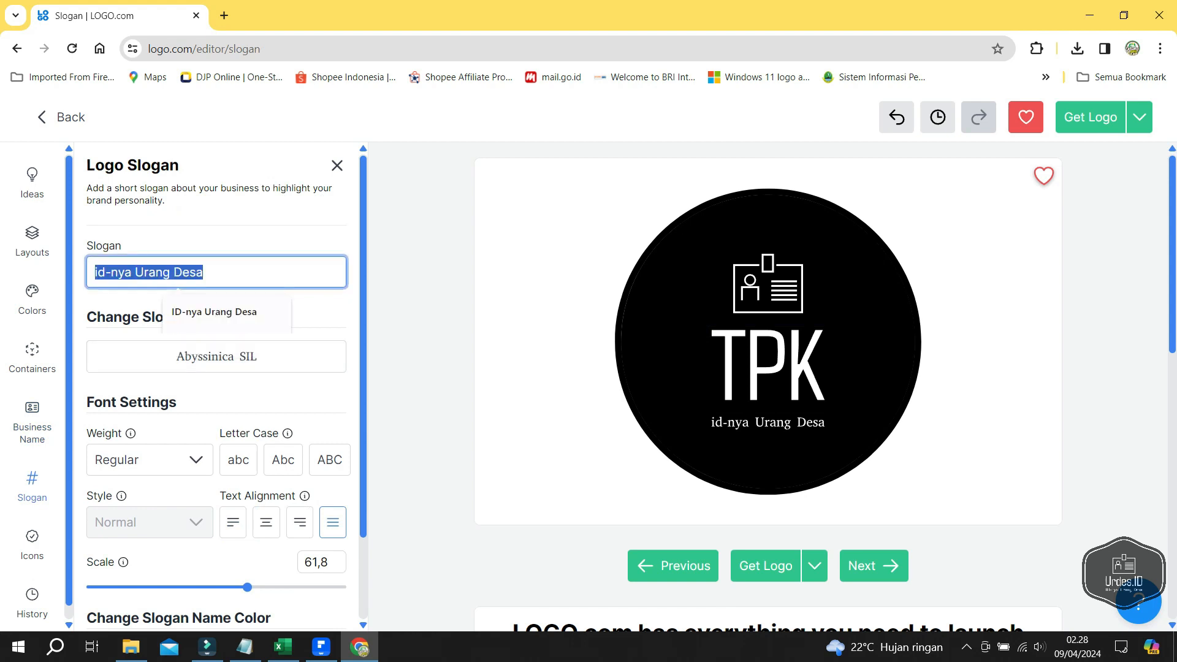
pyautogui.write('Desa ')
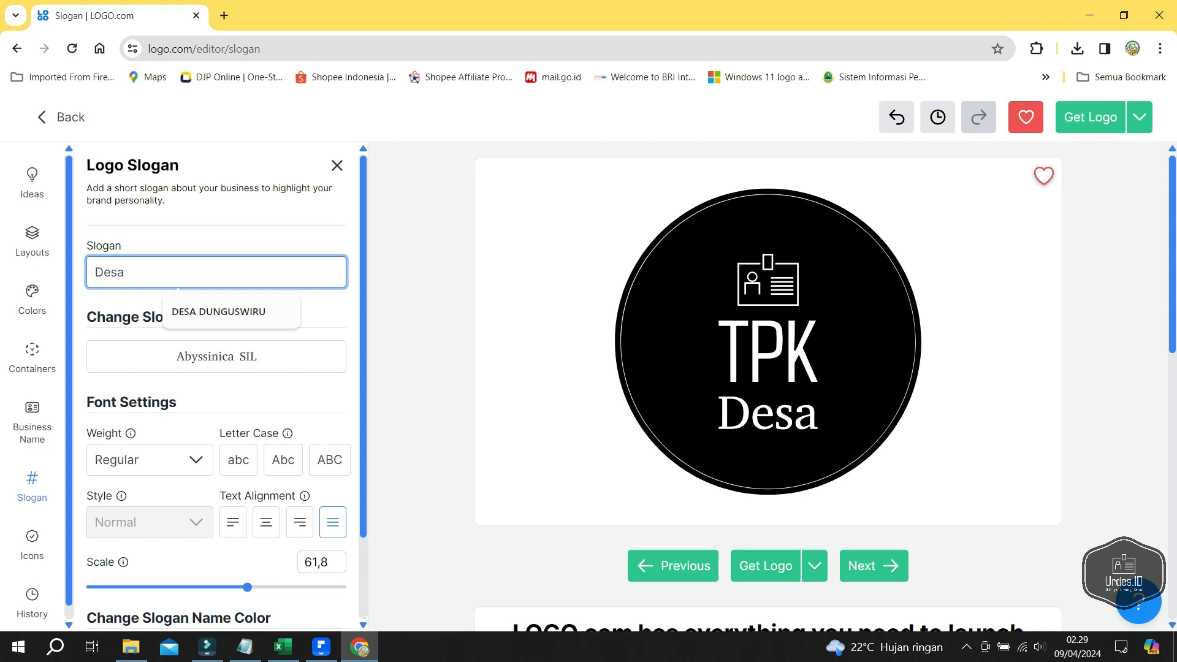
pyautogui.write('Cijo')
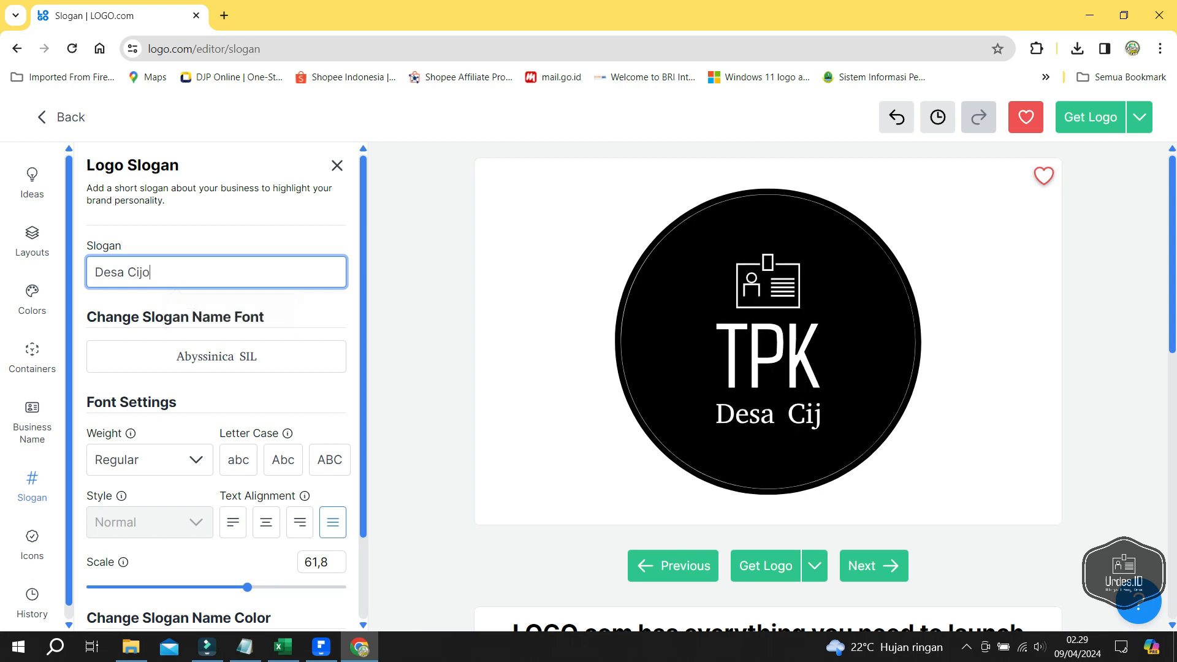
pyautogui.write('lang')
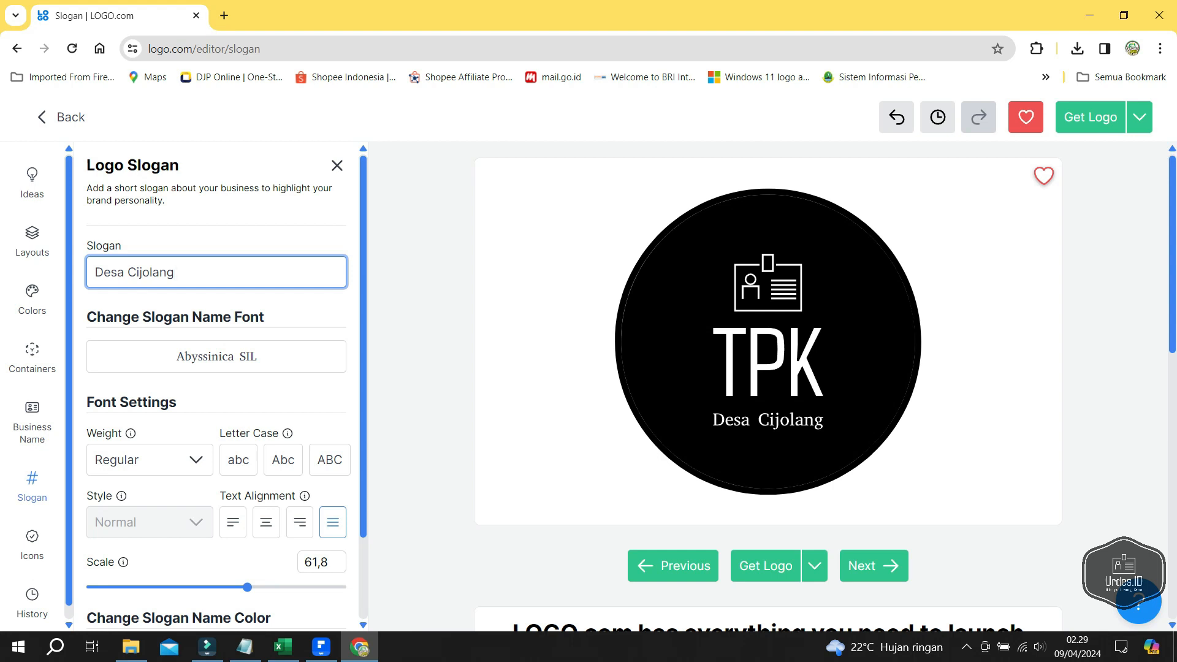
pyautogui.click(766, 566)
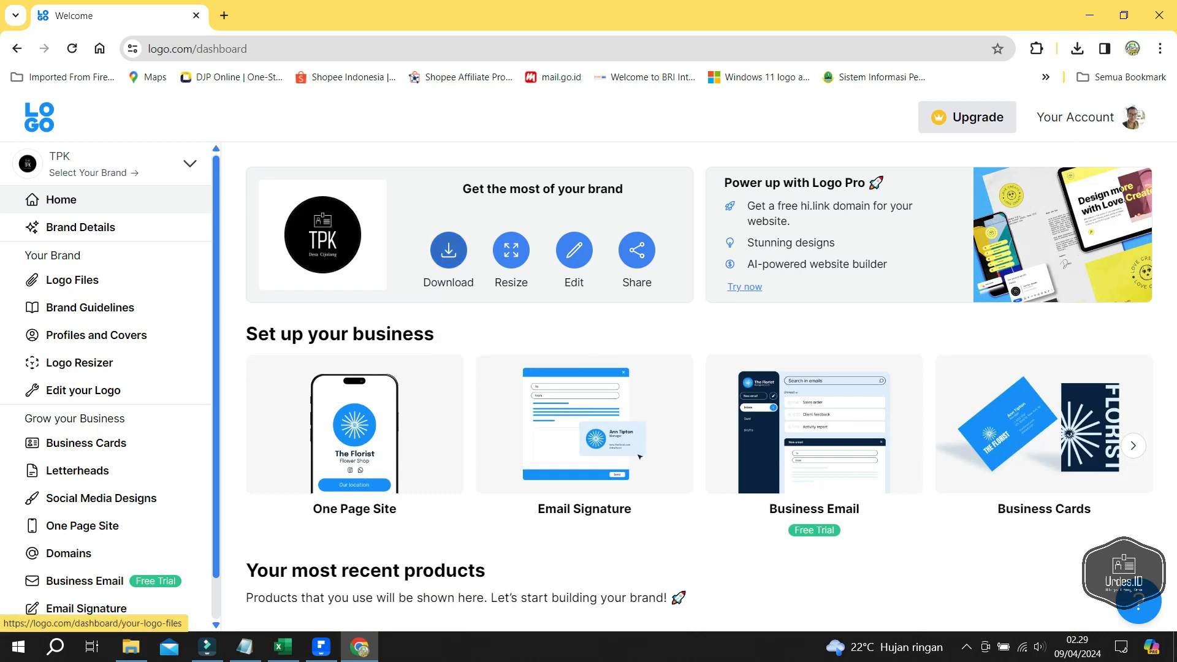
# - Open the TPK logo files and browse the available high-resolution variants
pyautogui.click(72, 280)
pyautogui.scroll(-15, 711, 387)
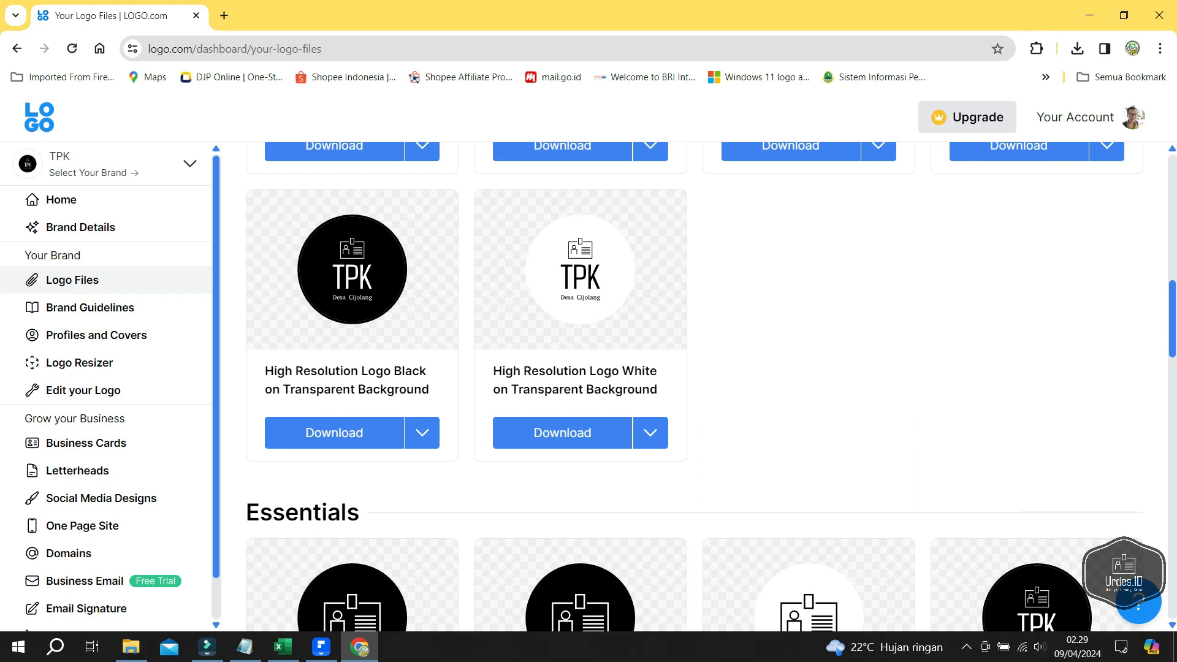
pyautogui.scroll(-3, 711, 387)
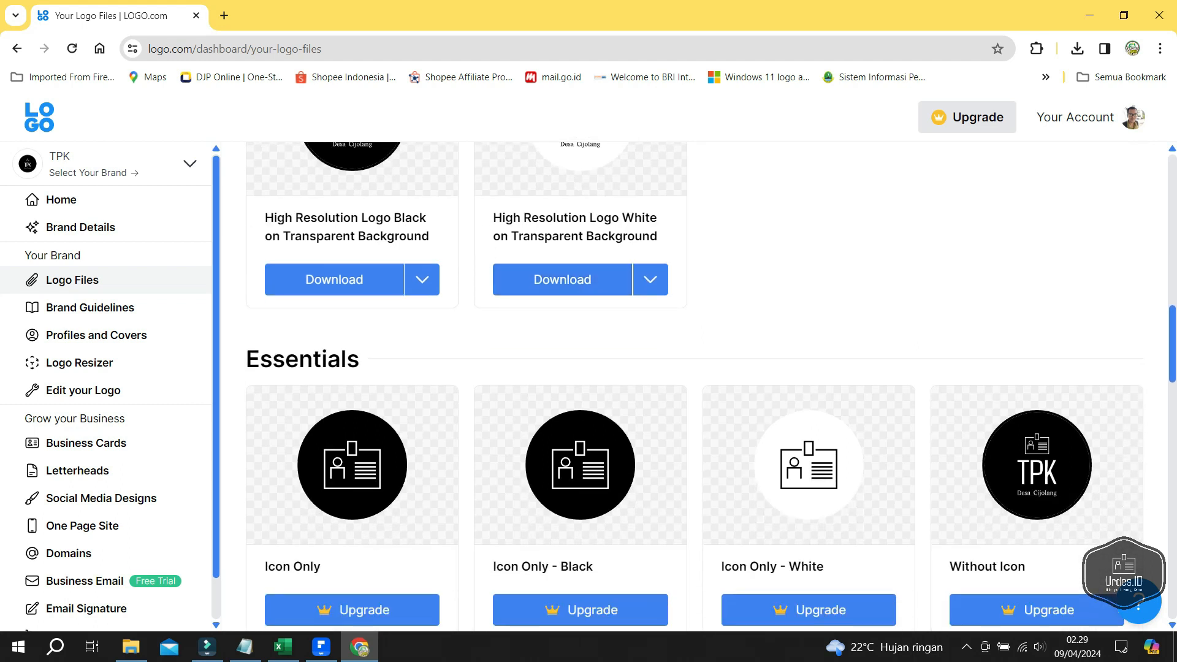
pyautogui.scroll(-3, 712, 386)
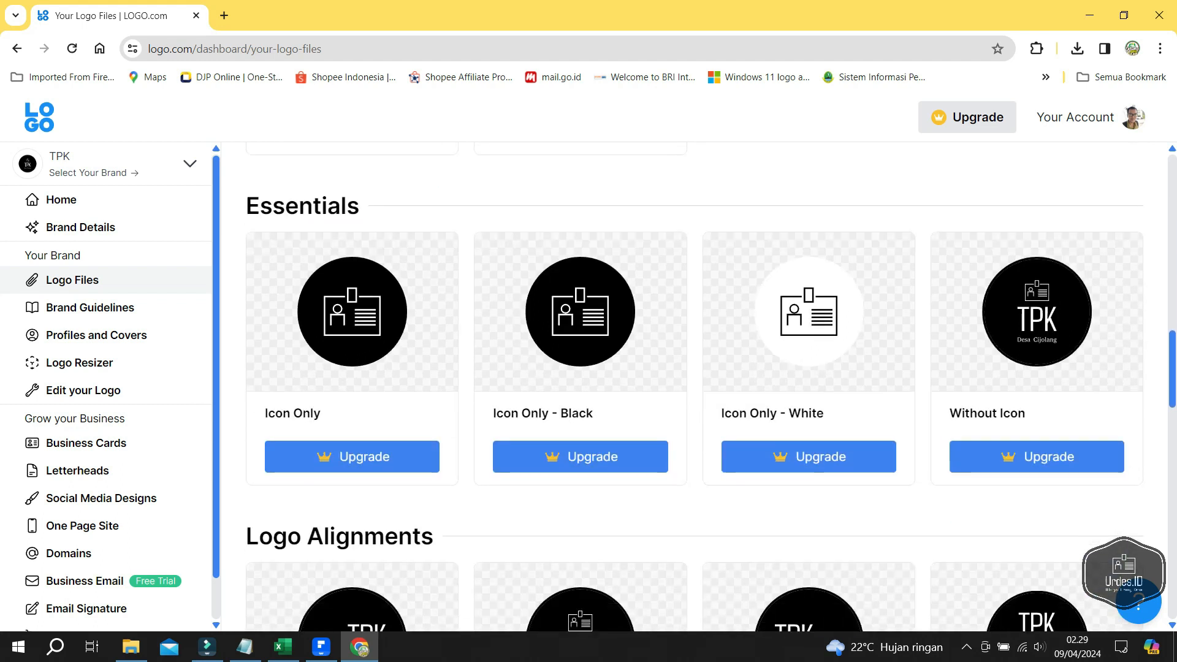
pyautogui.scroll(-3, 712, 386)
pyautogui.scroll(-9, 711, 387)
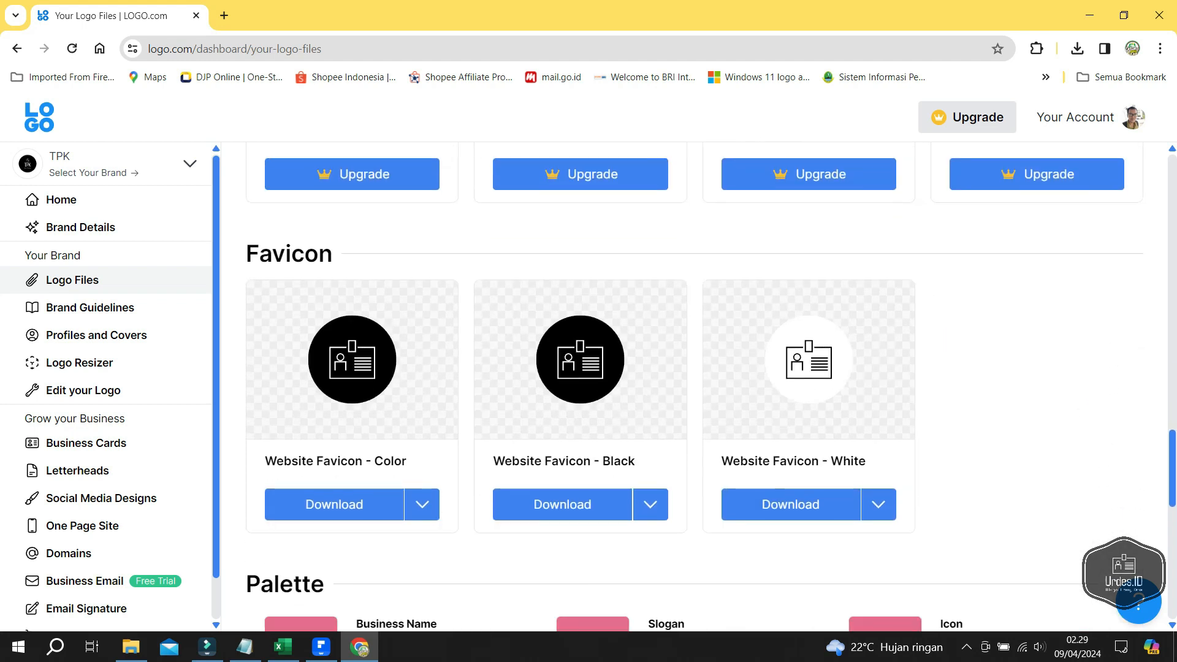
pyautogui.scroll(-5, 694, 387)
pyautogui.scroll(3, 695, 386)
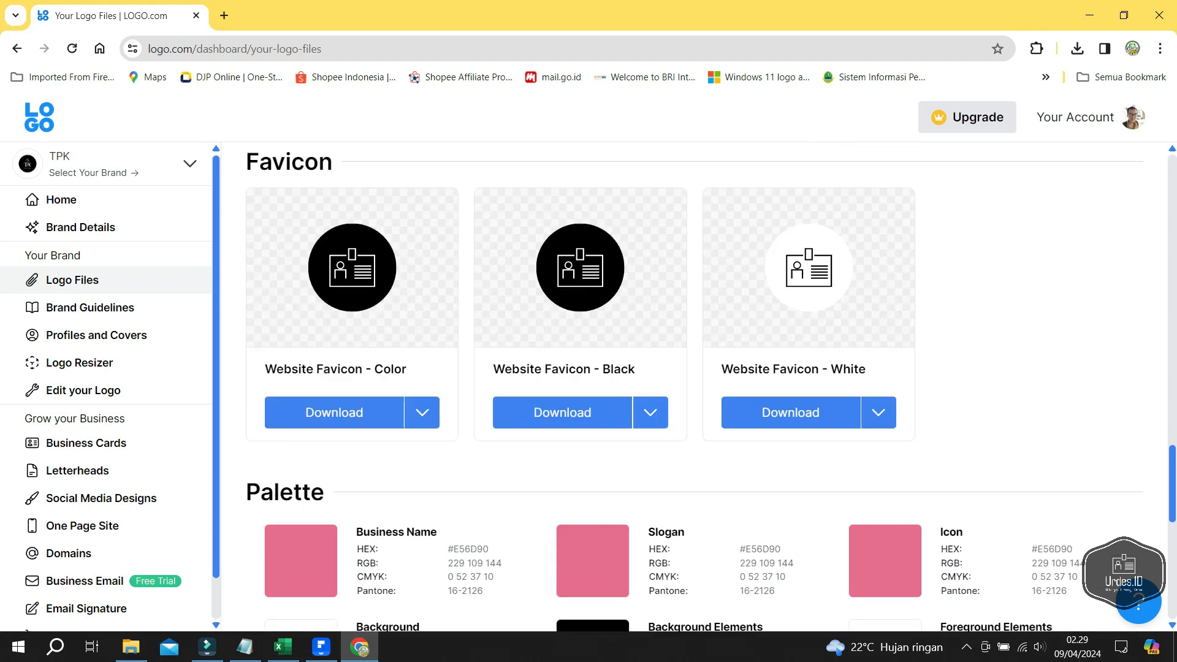
pyautogui.scroll(5, 694, 386)
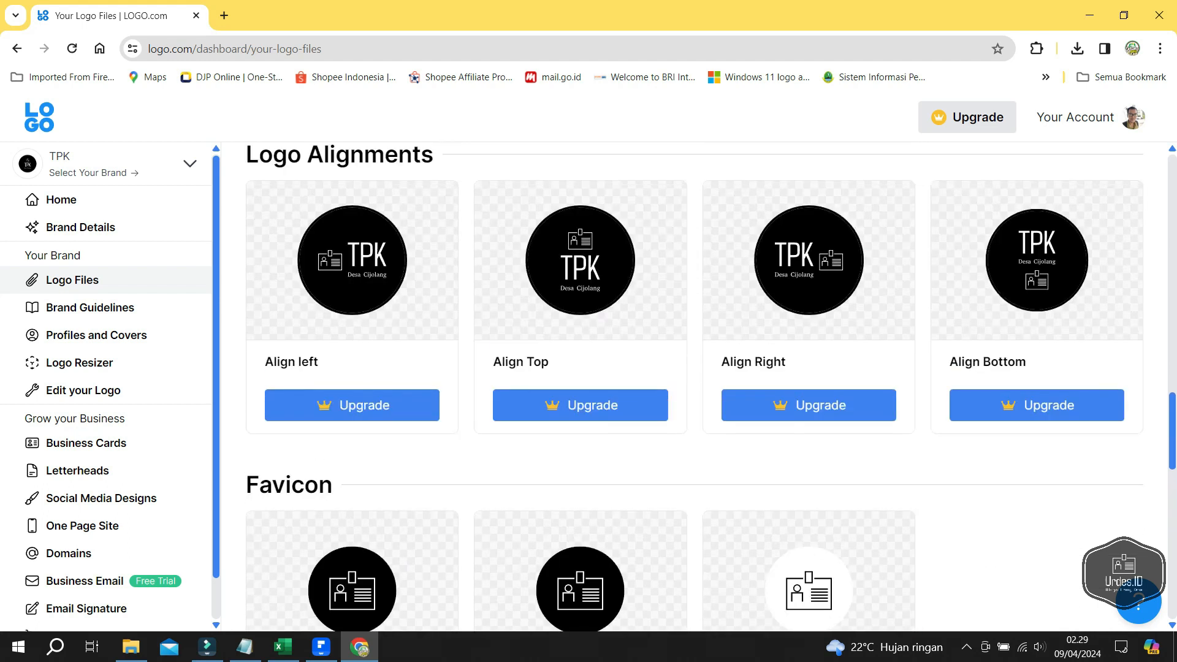
pyautogui.scroll(5, 694, 387)
pyautogui.scroll(5, 711, 386)
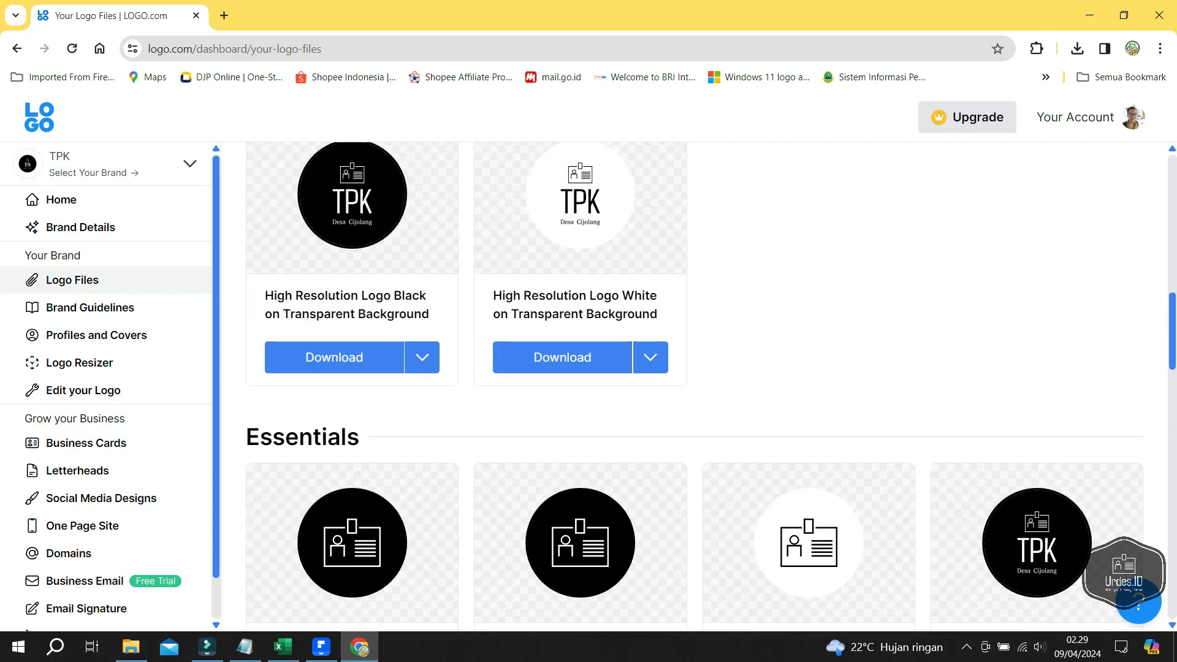
pyautogui.scroll(1, 710, 386)
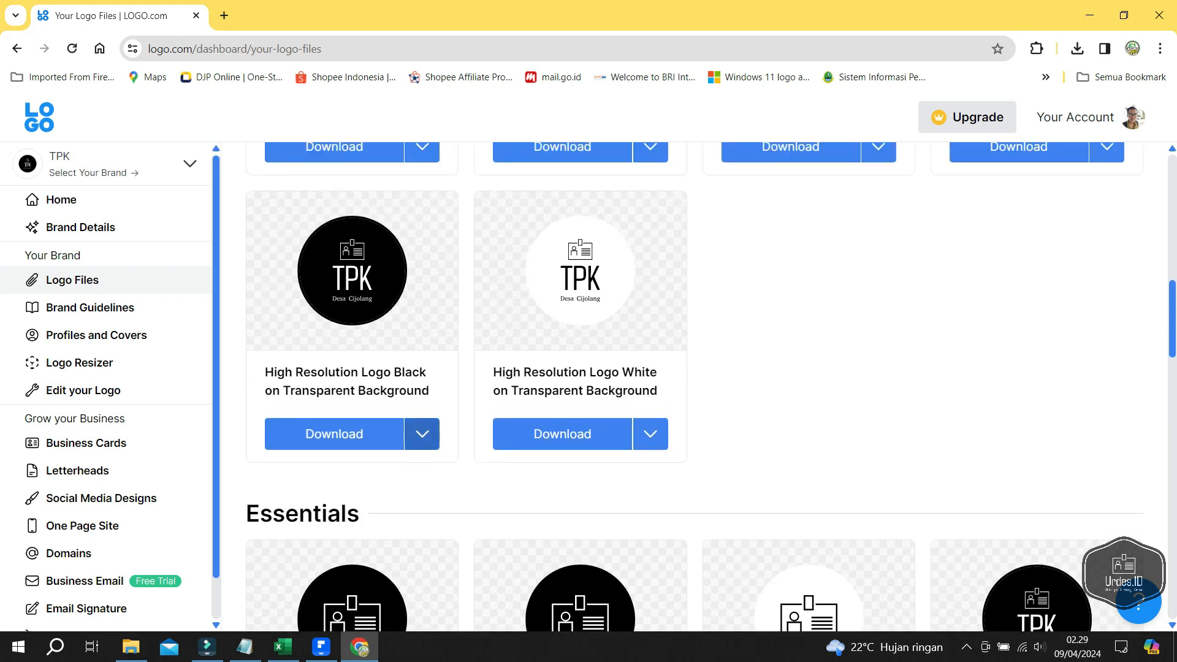
# - Download the white-on-transparent TPK logo as PNG and return to TPK.pdf in PDFelement
pyautogui.click(650, 434)
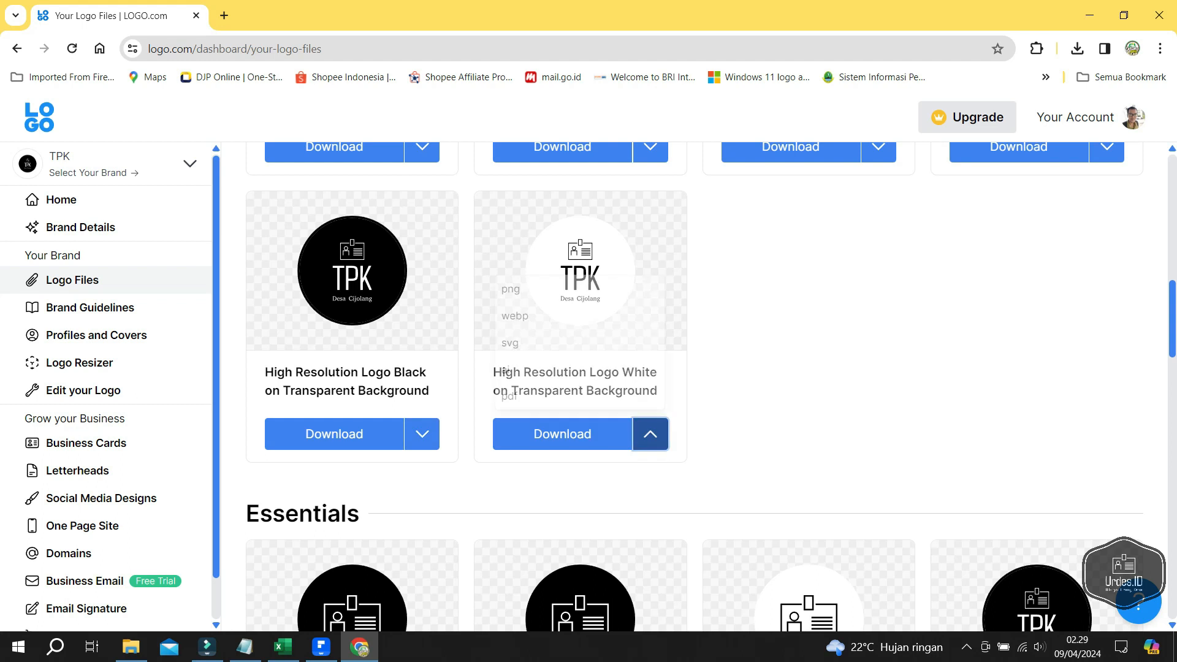
pyautogui.click(552, 287)
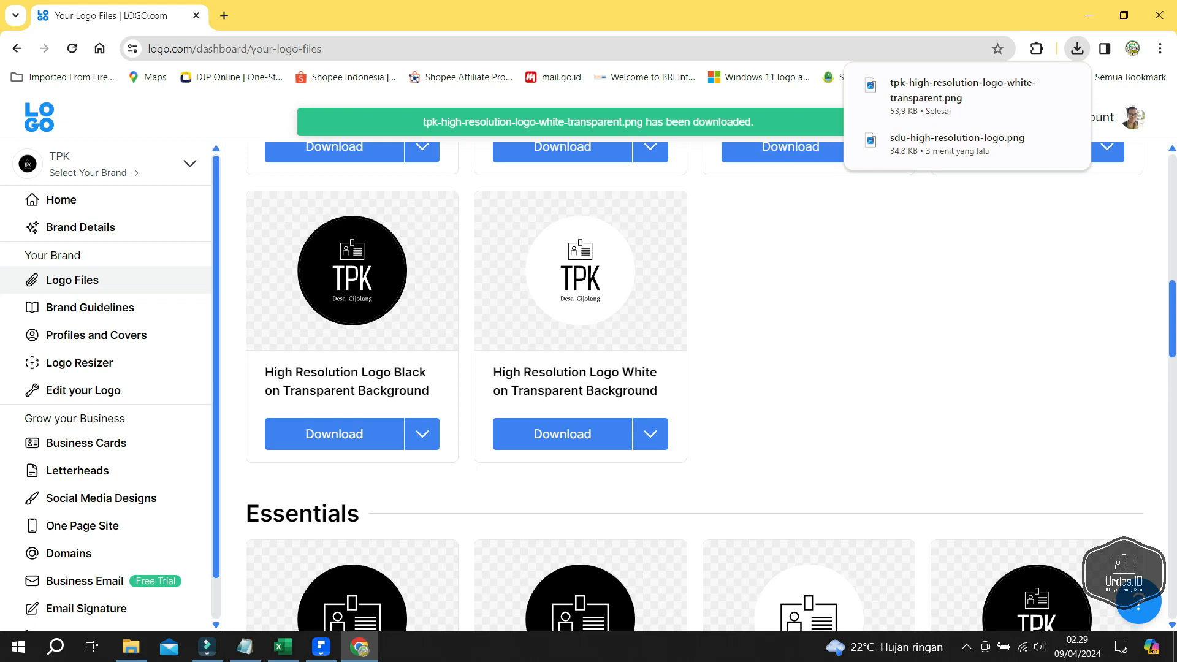
pyautogui.click(321, 647)
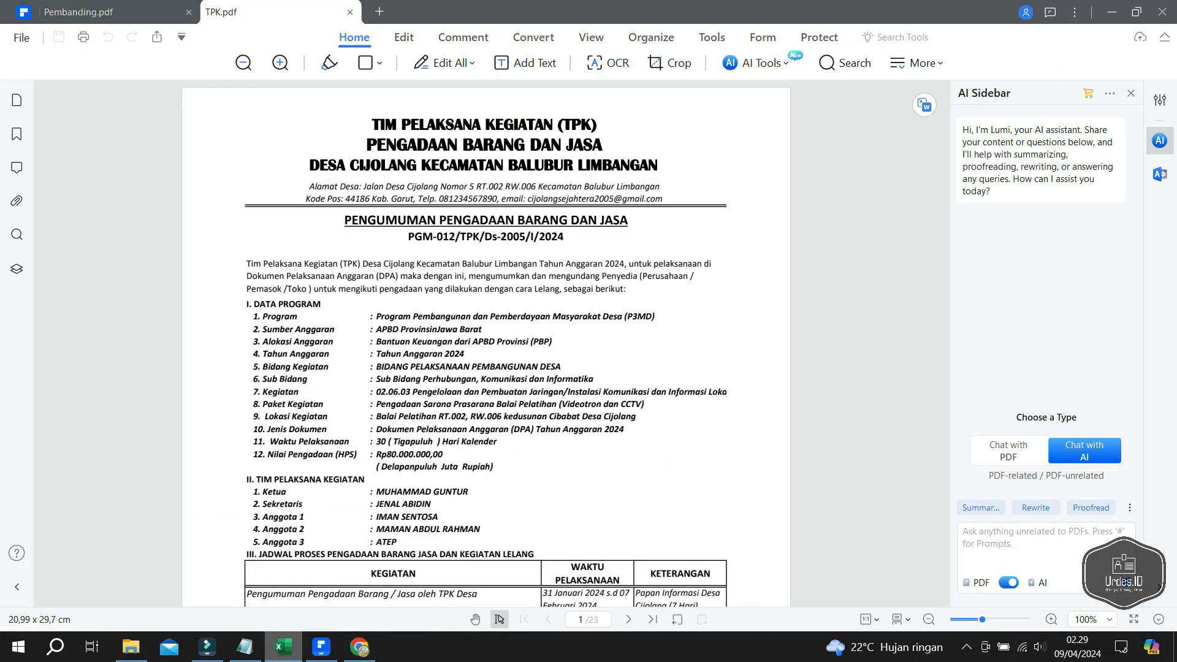
# - In TPK.pdf, show the Comment tools and the Stamp dropdown's custom stamp options
pyautogui.click(283, 647)
pyautogui.click(321, 647)
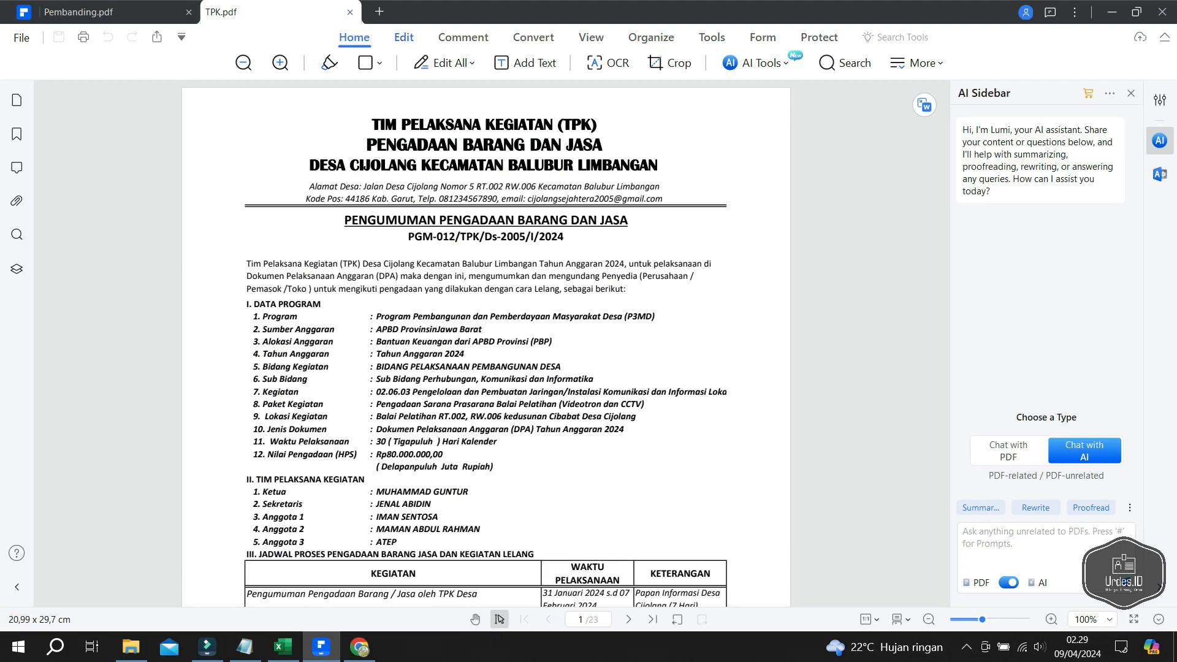
pyautogui.click(463, 38)
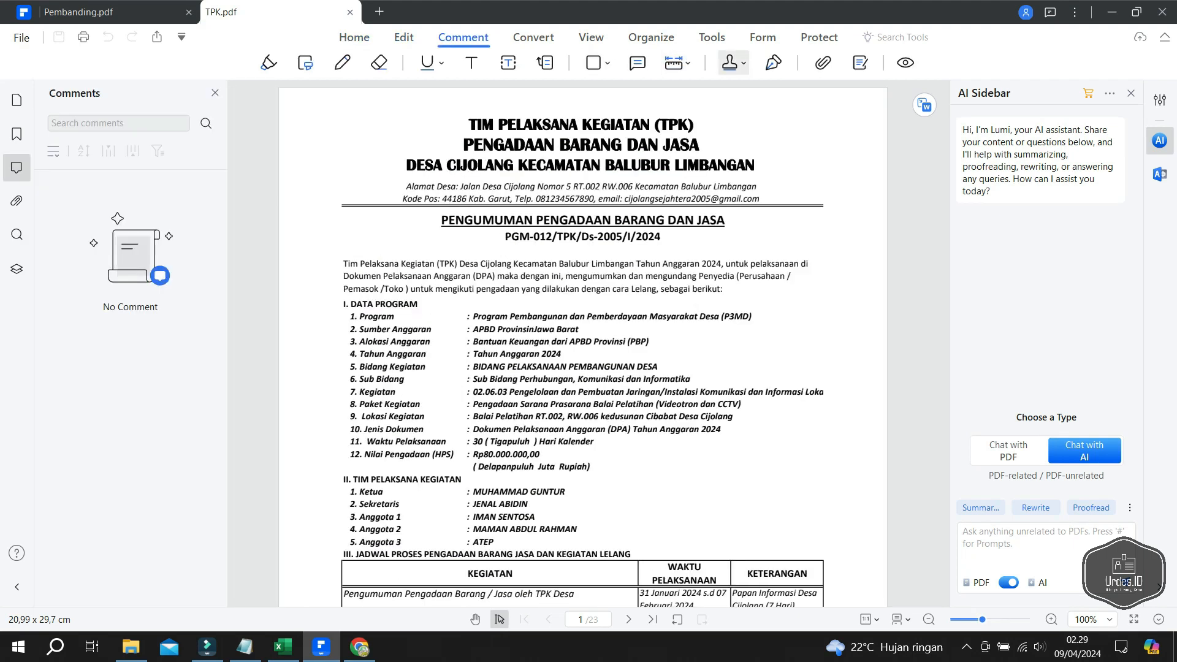
pyautogui.click(733, 63)
pyautogui.moveTo(766, 91)
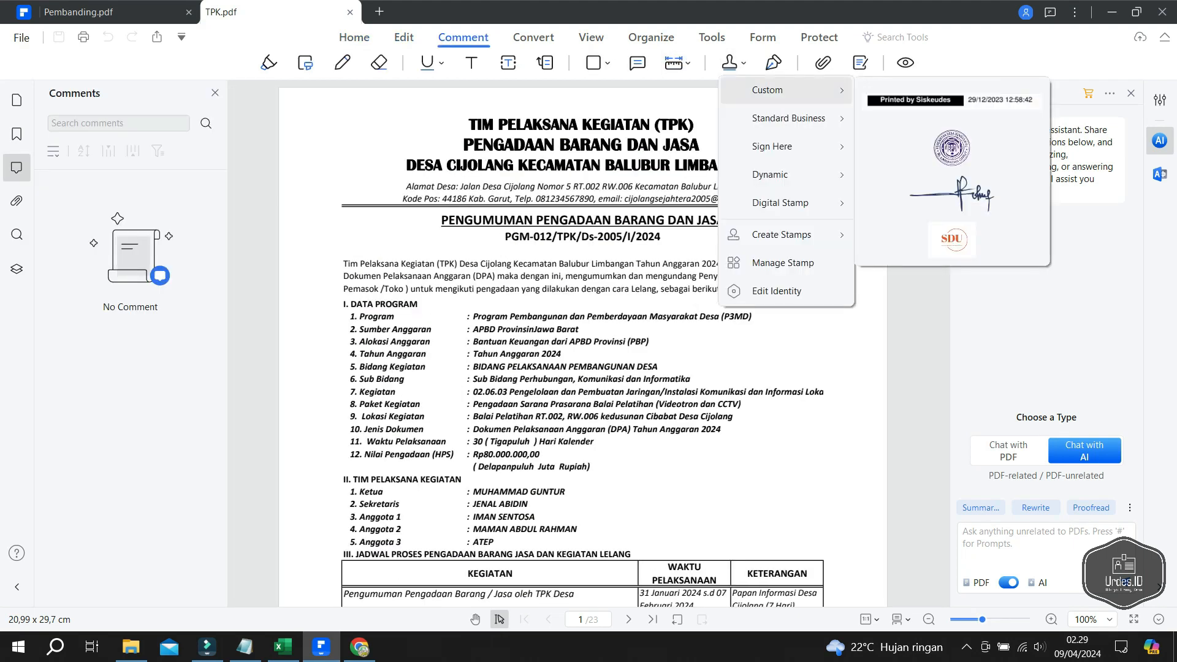
# - Start a new custom stamp using the downloaded white TPK logo image
pyautogui.click(783, 264)
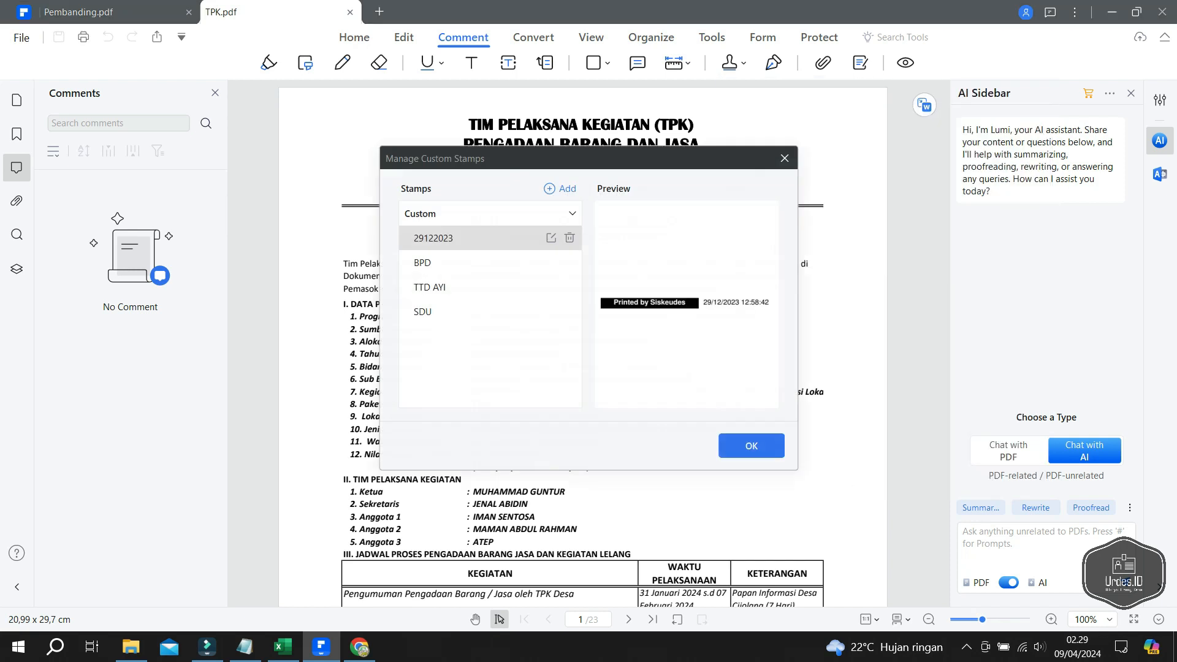
pyautogui.click(560, 189)
pyautogui.click(607, 209)
pyautogui.click(713, 278)
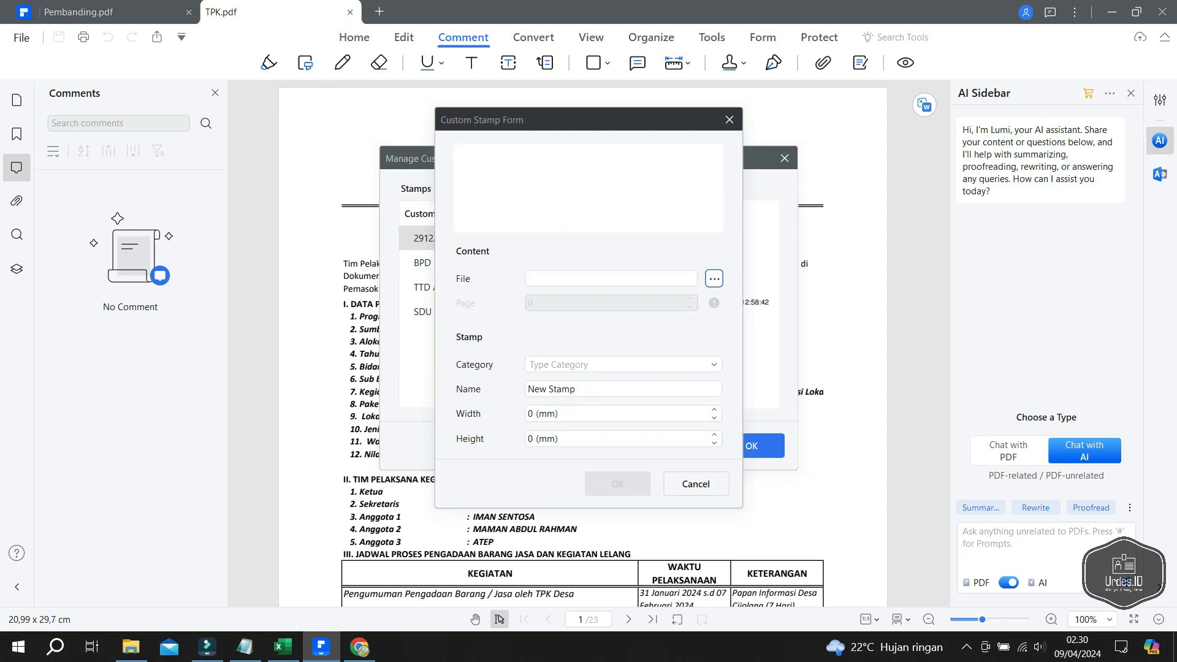
pyautogui.doubleClick(705, 262)
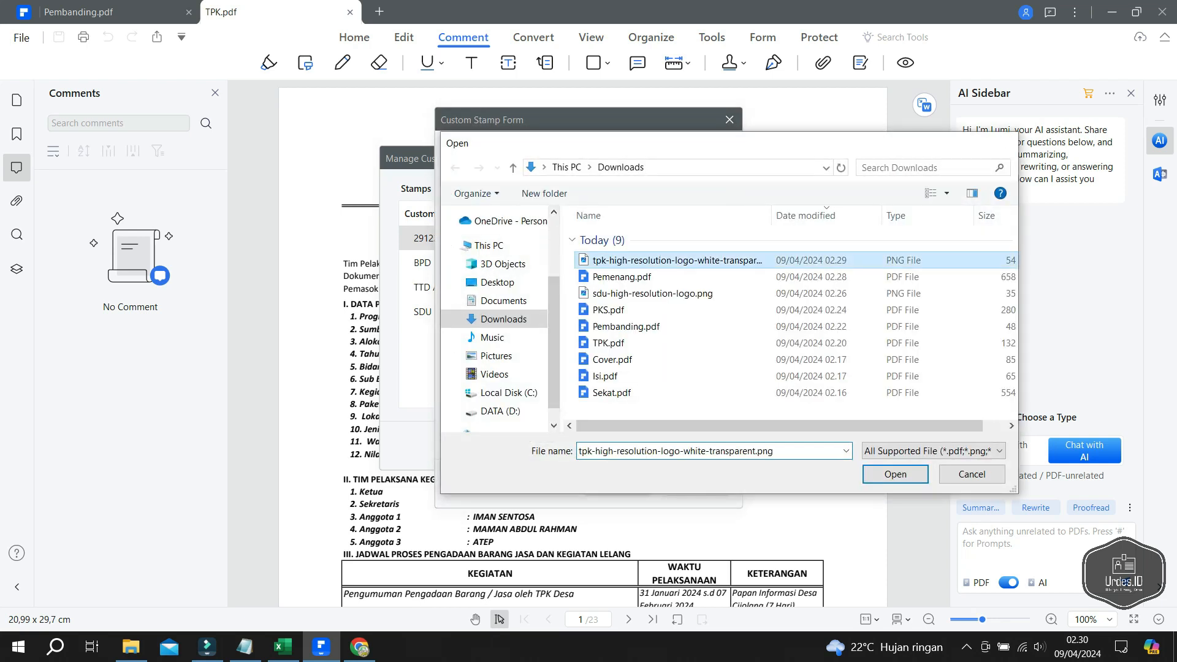
# - Put the new stamp in the Custom category and name it TPK
pyautogui.click(613, 364)
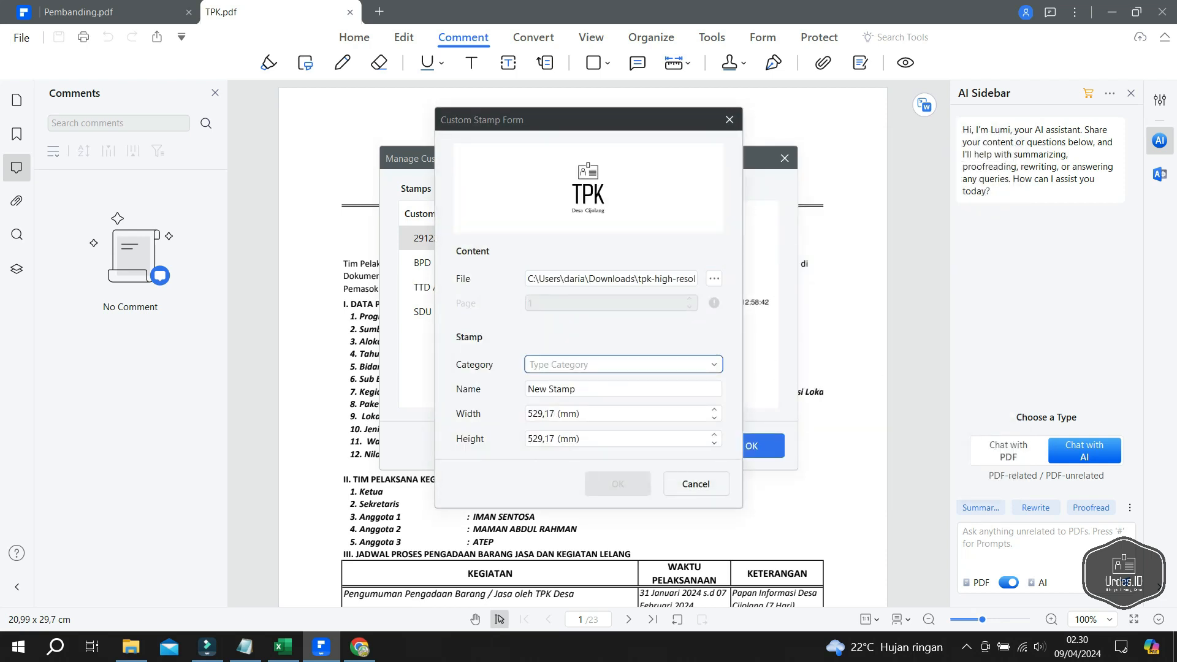
pyautogui.click(714, 364)
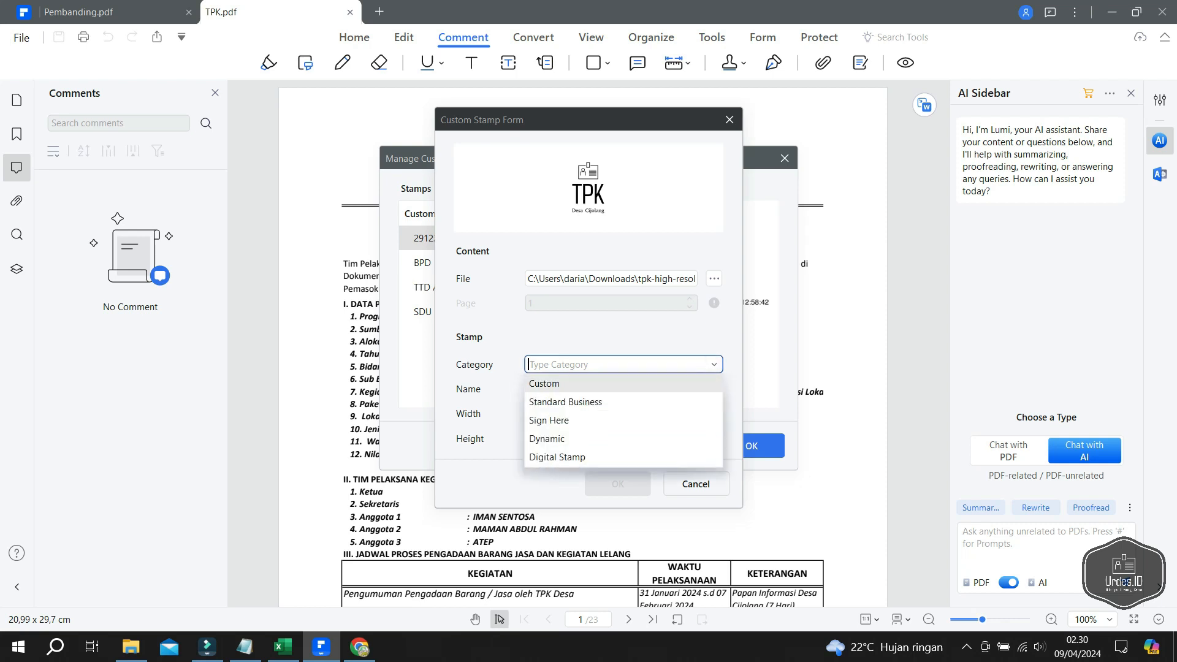
pyautogui.click(589, 384)
pyautogui.press('Tab')
pyautogui.write('TP')
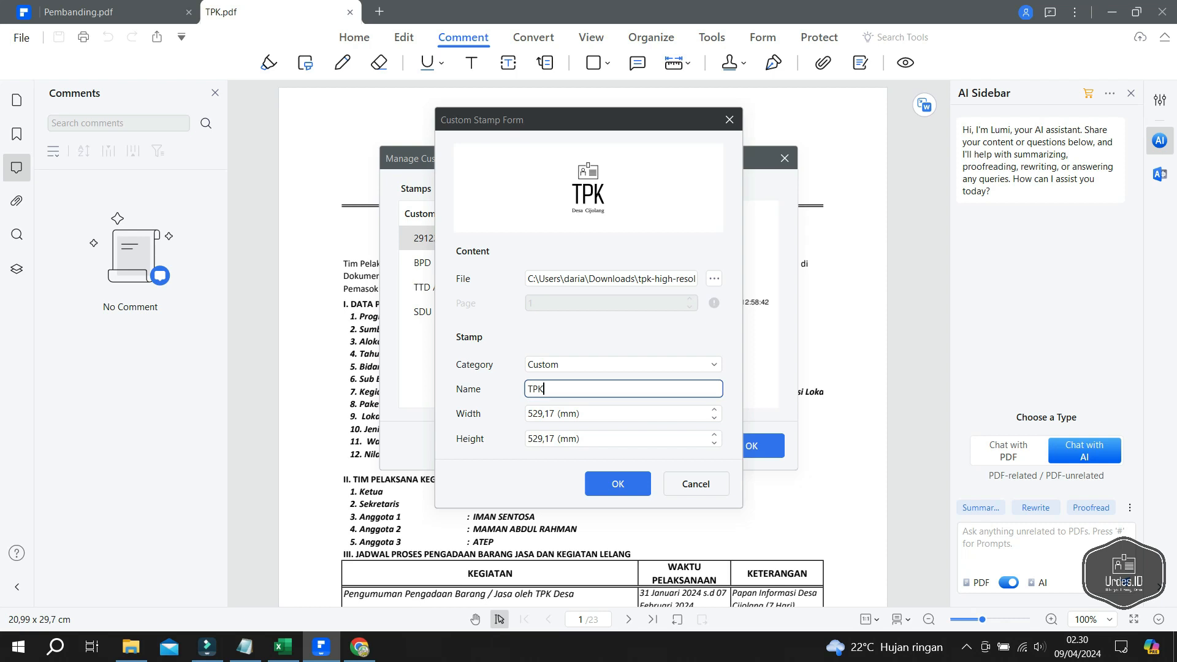
# - Set the stamp width to 30 mm, save it, and close the stamp manager
pyautogui.press('Tab')
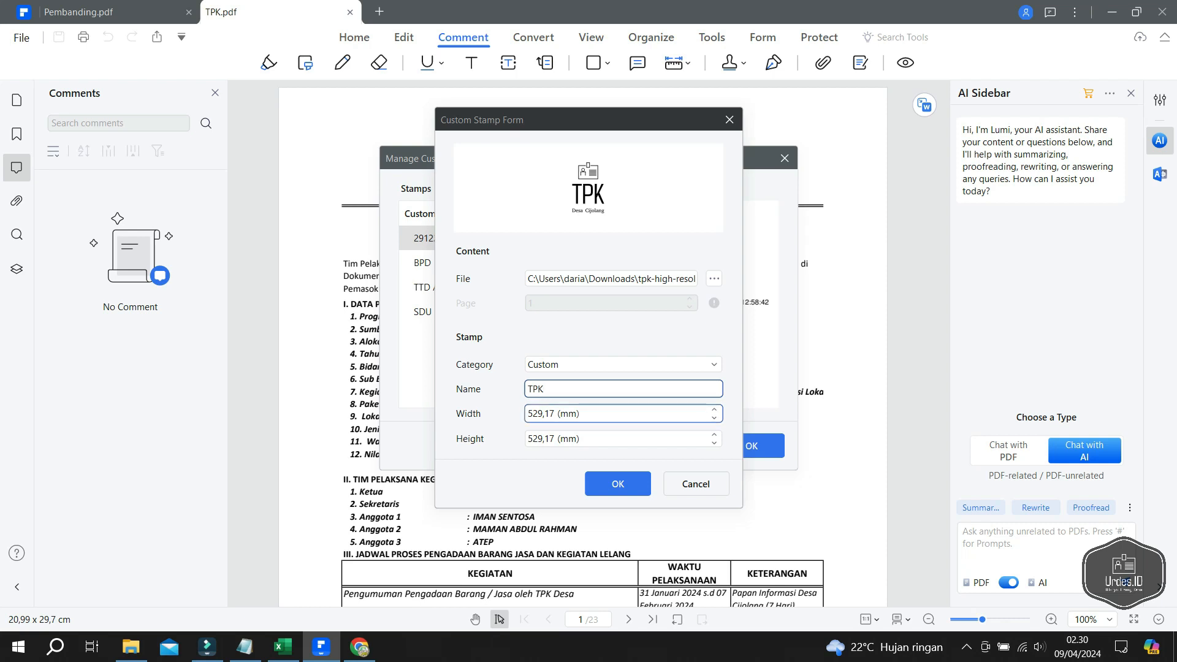
pyautogui.doubleClick(545, 414)
pyautogui.click(554, 414)
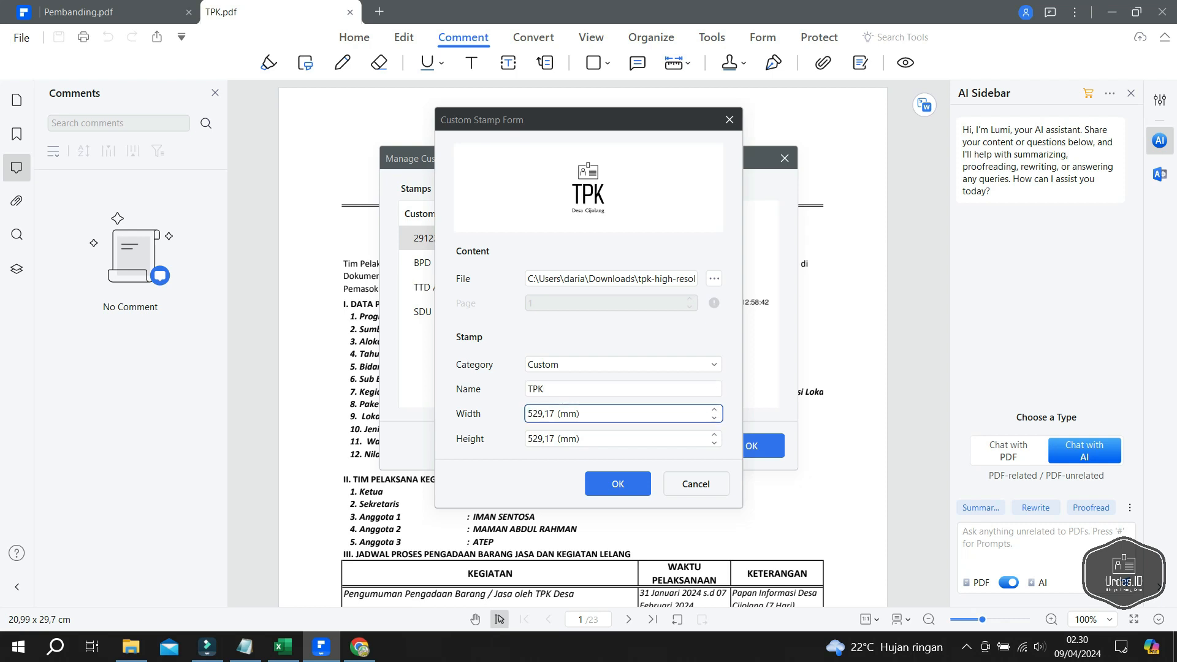
pyautogui.moveTo(551, 414); pyautogui.dragTo(529, 414)
pyautogui.write('40')
pyautogui.press('BackSpace')
pyautogui.press('BackSpace')
pyautogui.write('30')
pyautogui.press('Return')
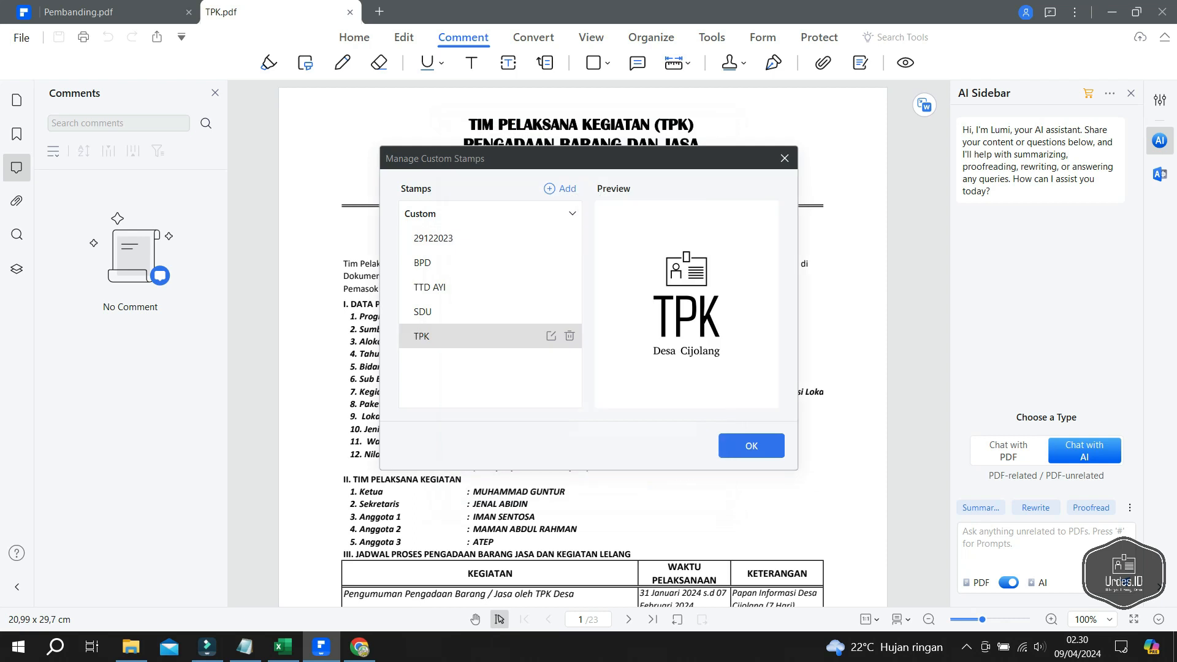
pyautogui.press('Return')
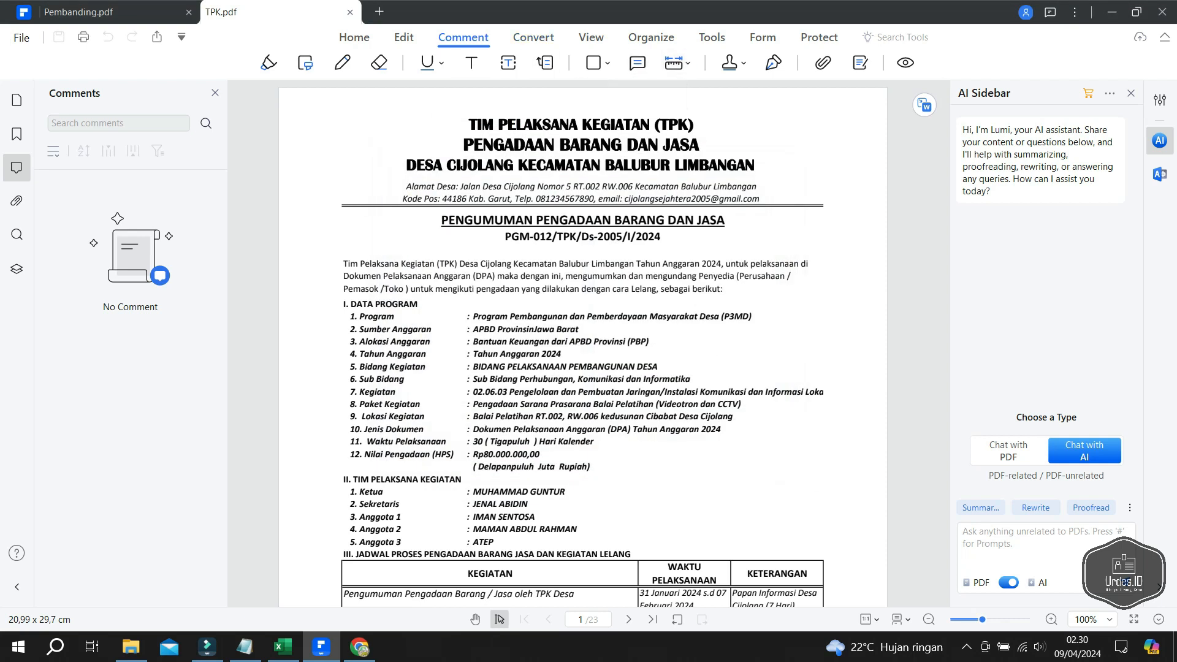
# - Place the TPK custom stamp at the top-left of page 1's letterhead
pyautogui.click(730, 62)
pyautogui.moveTo(773, 90)
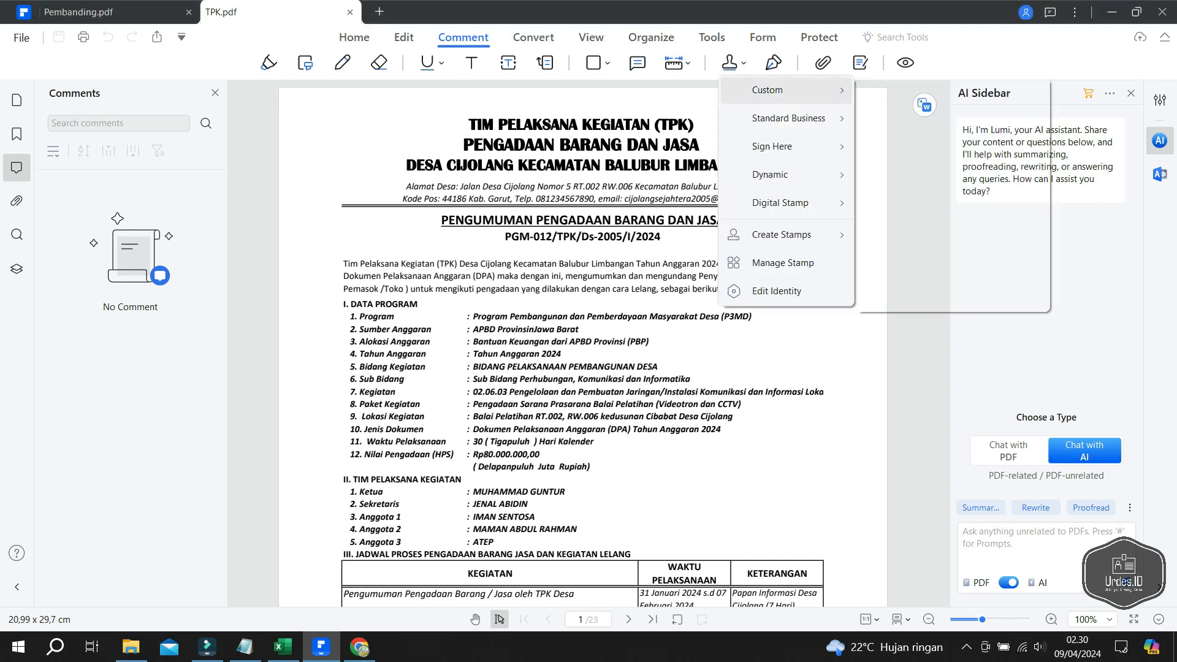
pyautogui.click(952, 286)
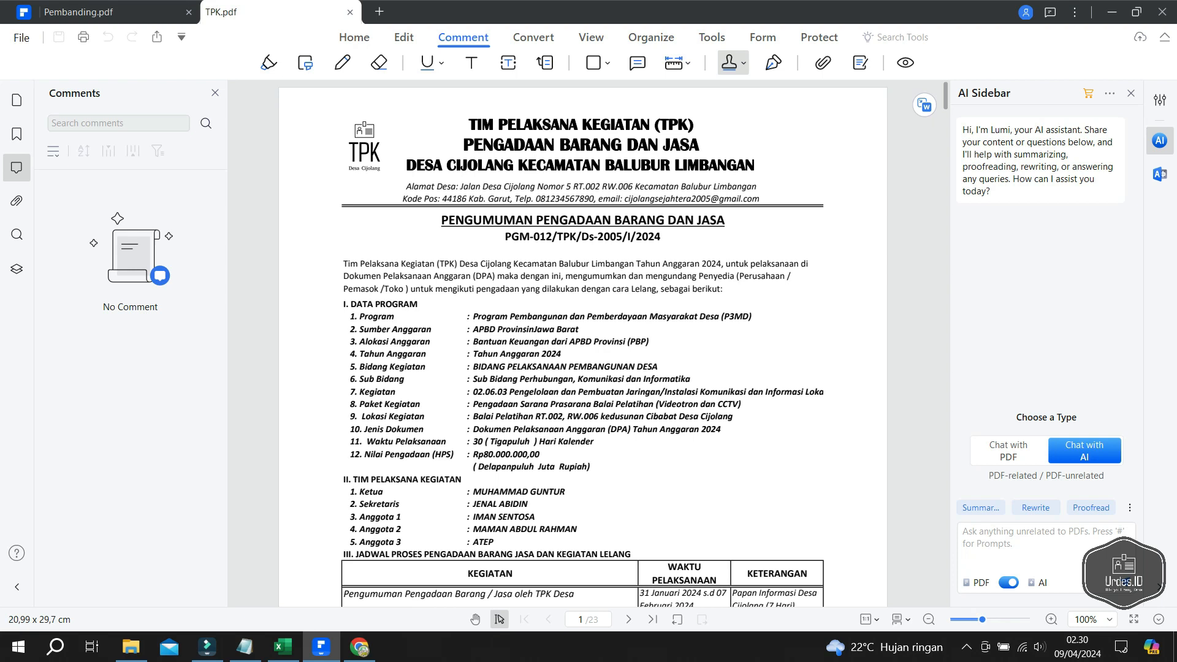
pyautogui.click(366, 146)
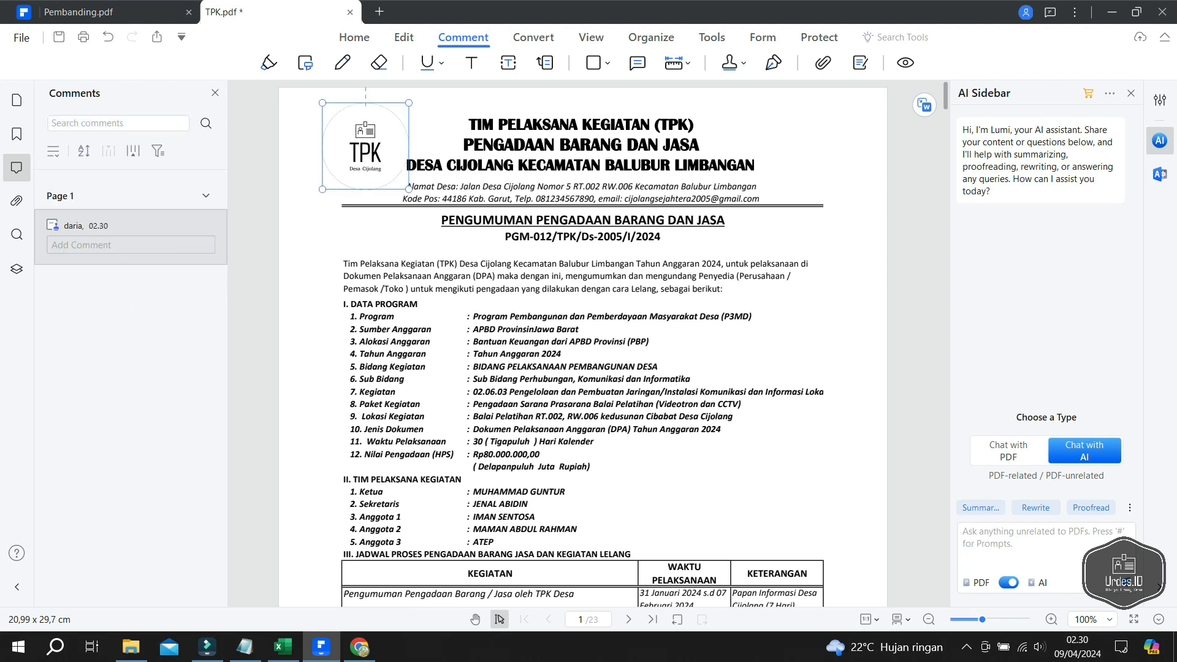
pyautogui.moveTo(366, 146); pyautogui.dragTo(359, 144)
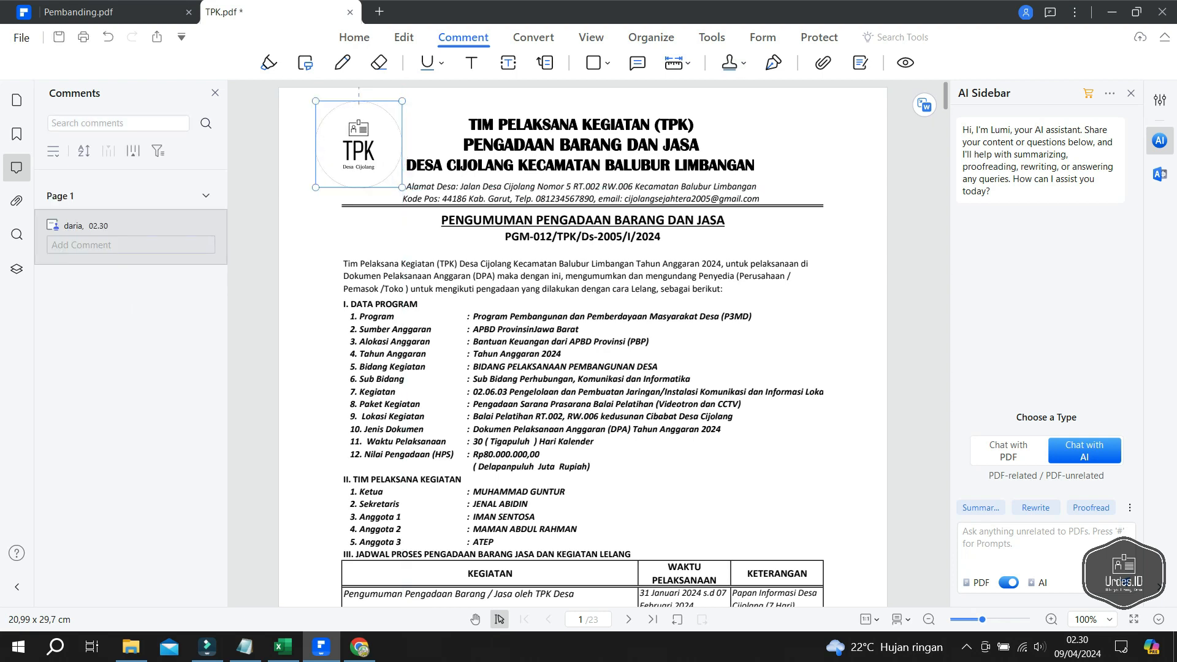
# - Apply the TPK stamp to all pages of TPK.pdf
pyautogui.rightClick(360, 149)
pyautogui.click(430, 160)
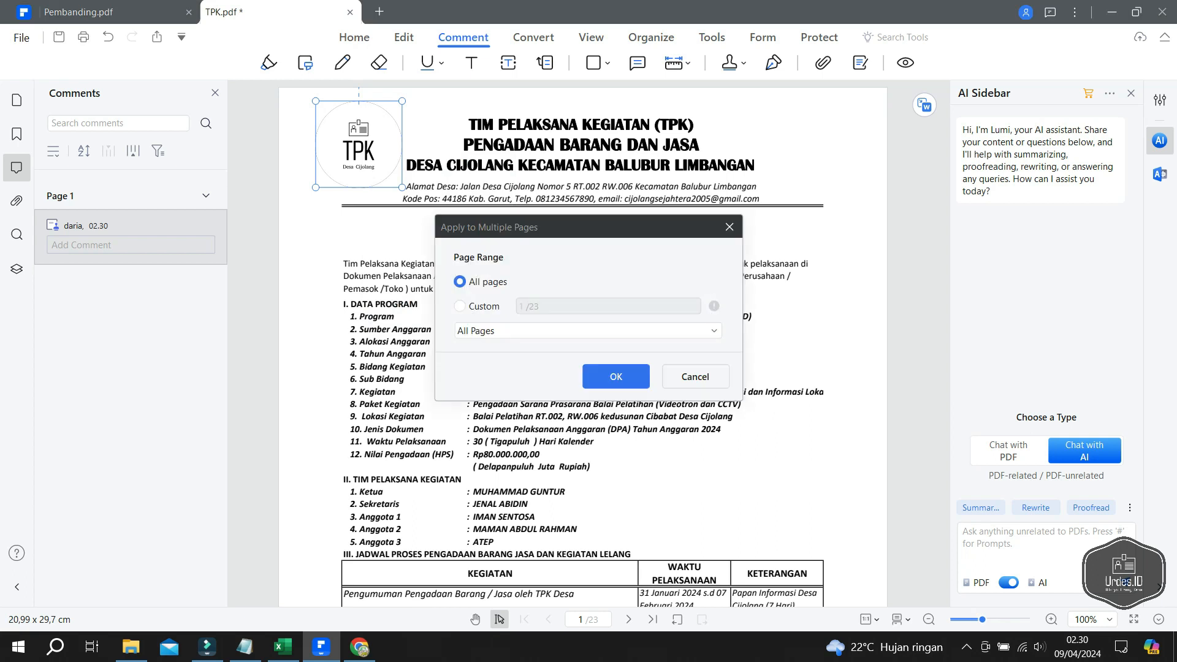
pyautogui.click(616, 377)
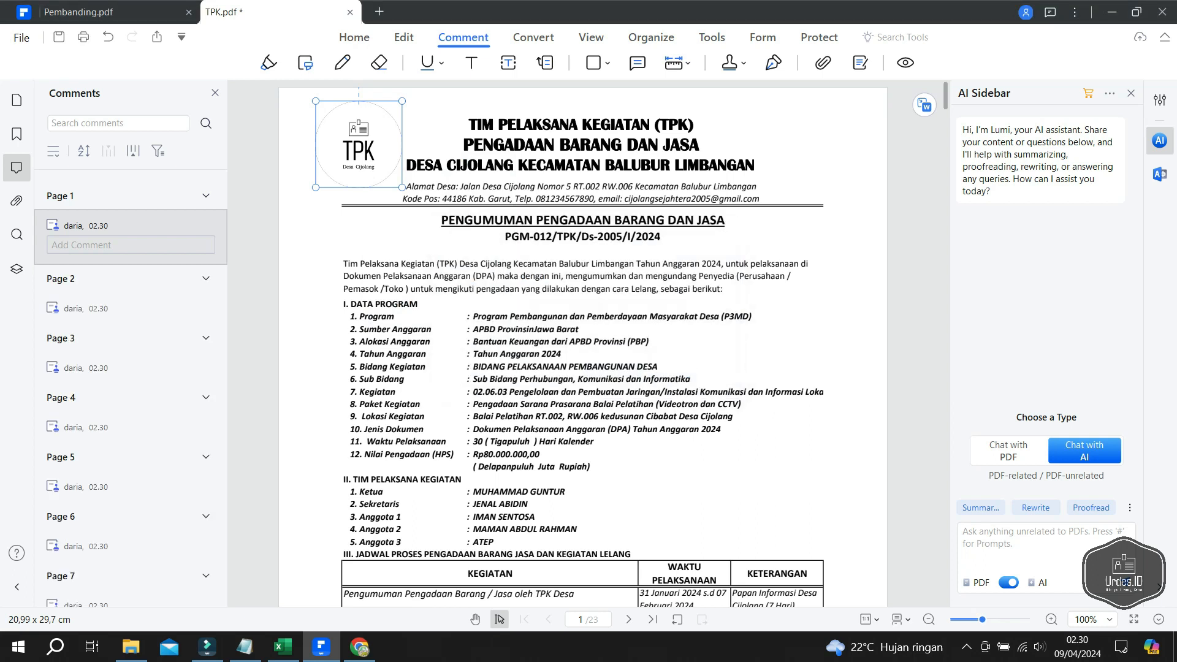
pyautogui.press('Escape')
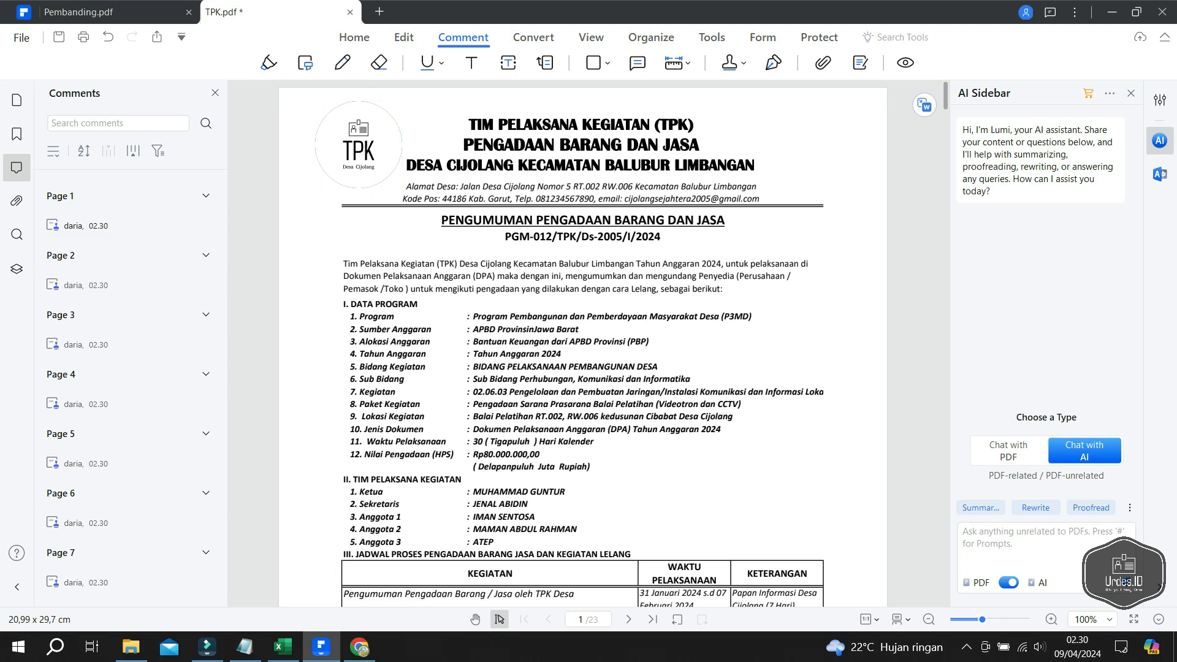
# - Scroll through TPK.pdf to check the TPK logo on every page
pyautogui.scroll(-10, 583, 343)
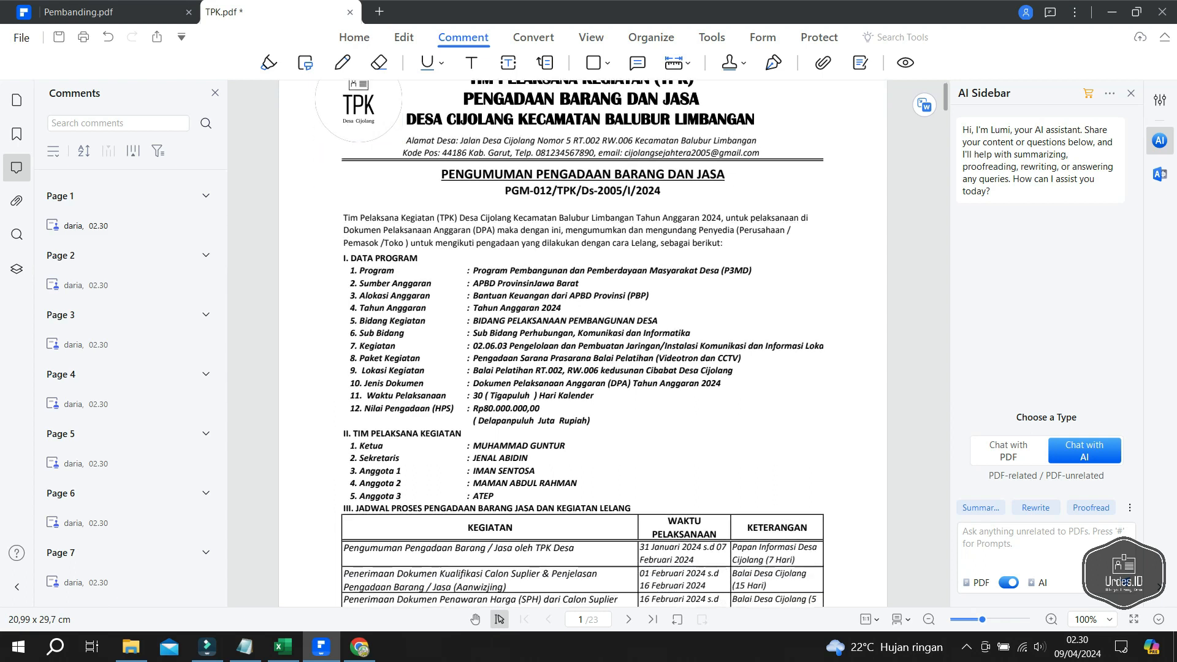
pyautogui.scroll(-10, 582, 343)
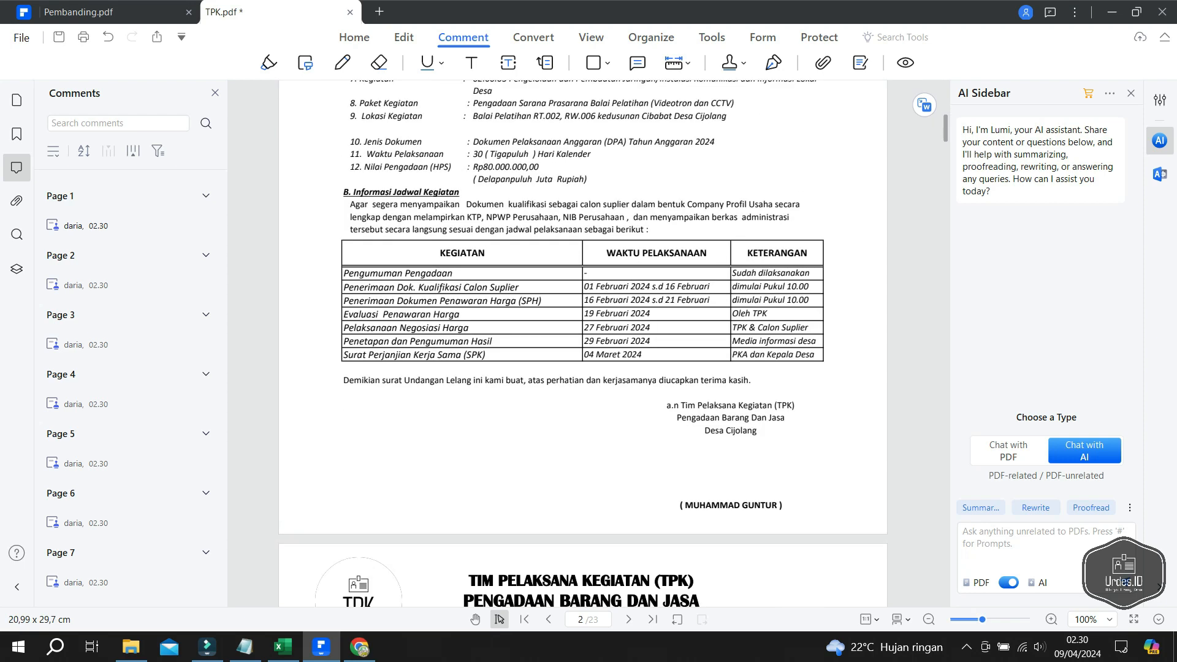
pyautogui.scroll(-12, 582, 344)
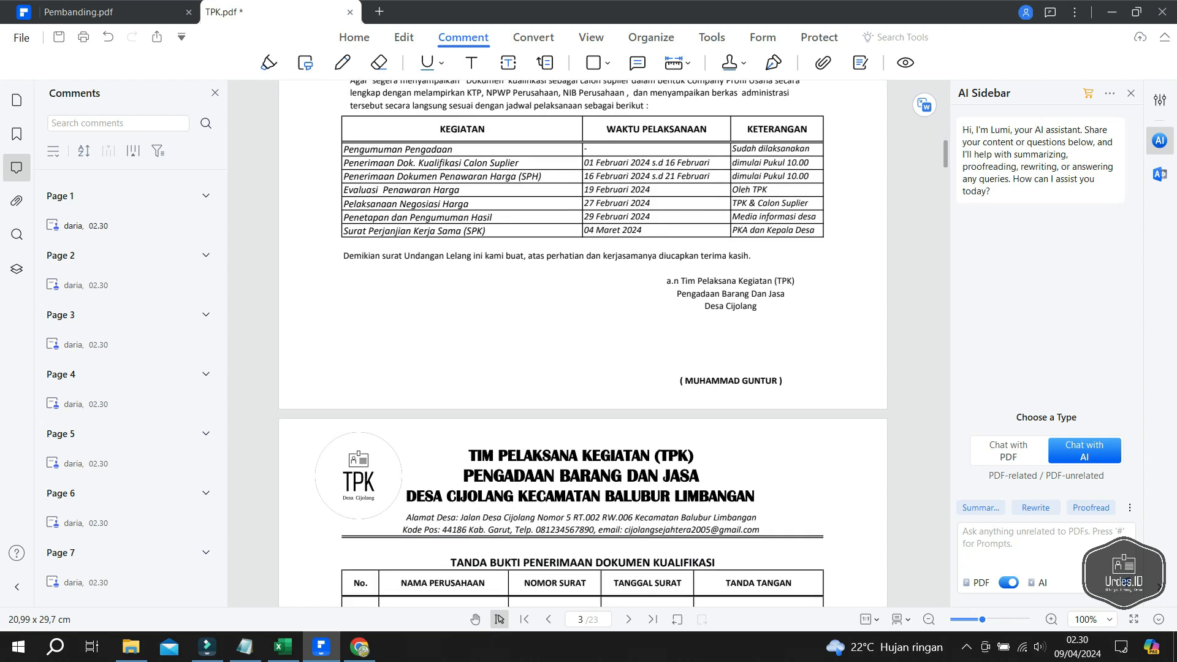
pyautogui.scroll(-12, 583, 343)
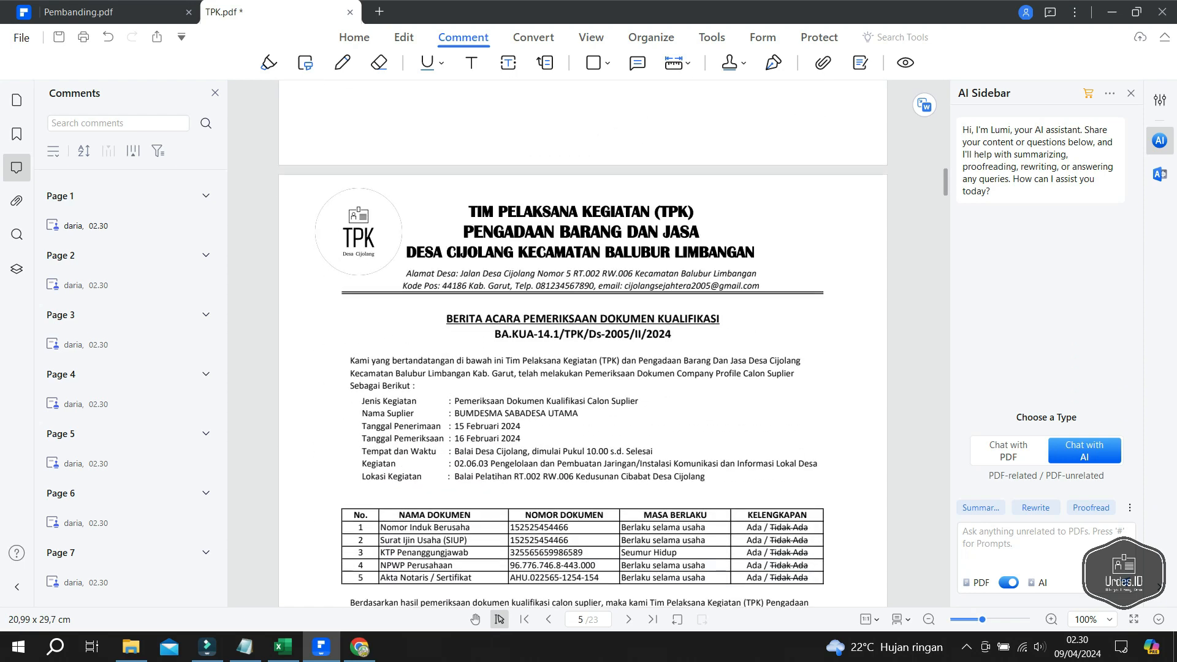
pyautogui.scroll(-15, 582, 343)
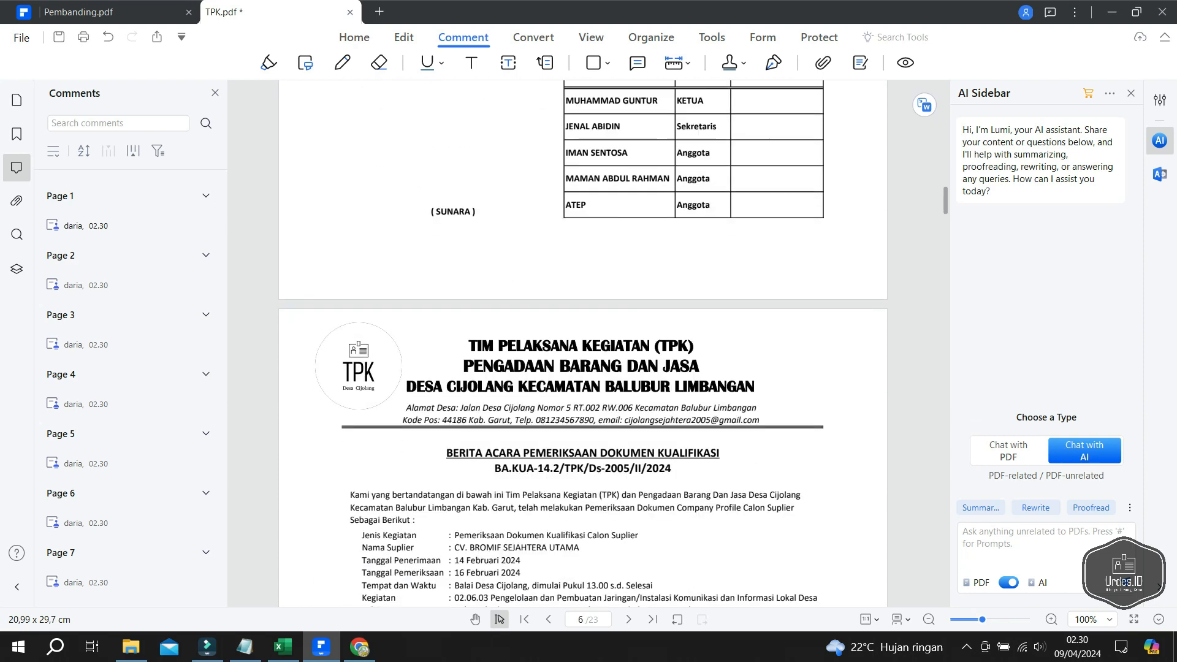
pyautogui.scroll(-10, 583, 343)
pyautogui.scroll(-15, 583, 343)
pyautogui.scroll(-15, 582, 343)
pyautogui.scroll(-15, 582, 344)
pyautogui.scroll(-15, 583, 343)
pyautogui.scroll(-15, 583, 344)
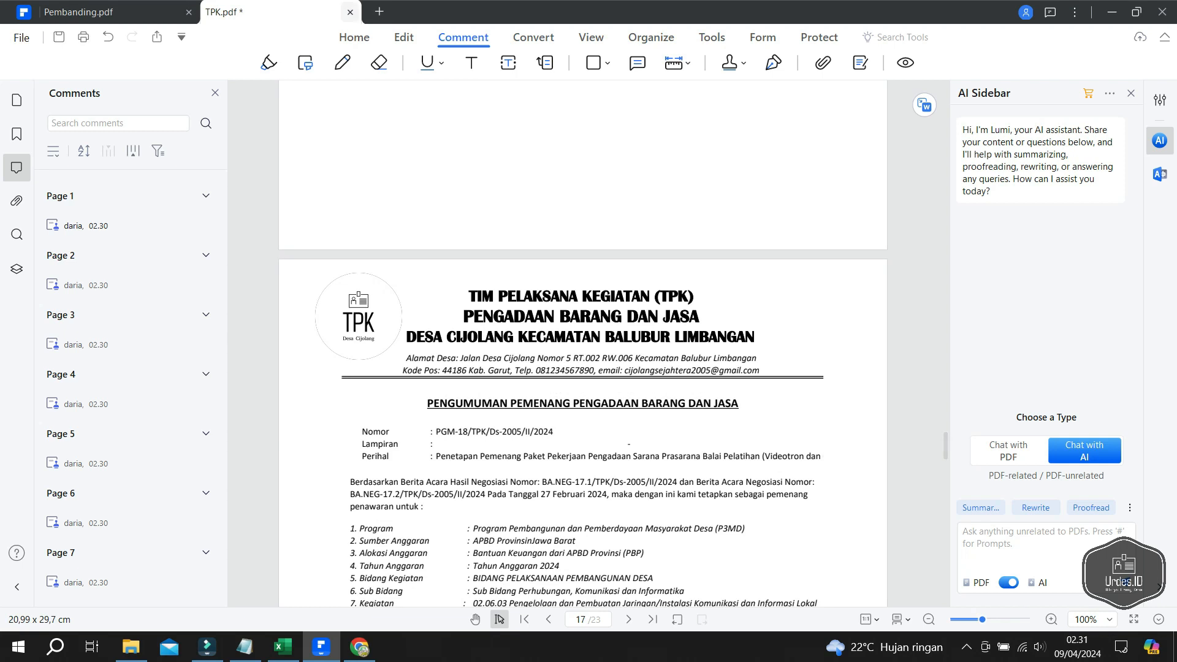
# - Close TPK.pdf, answering the save prompt, then return to the LOGO.com page in Chrome
pyautogui.click(349, 11)
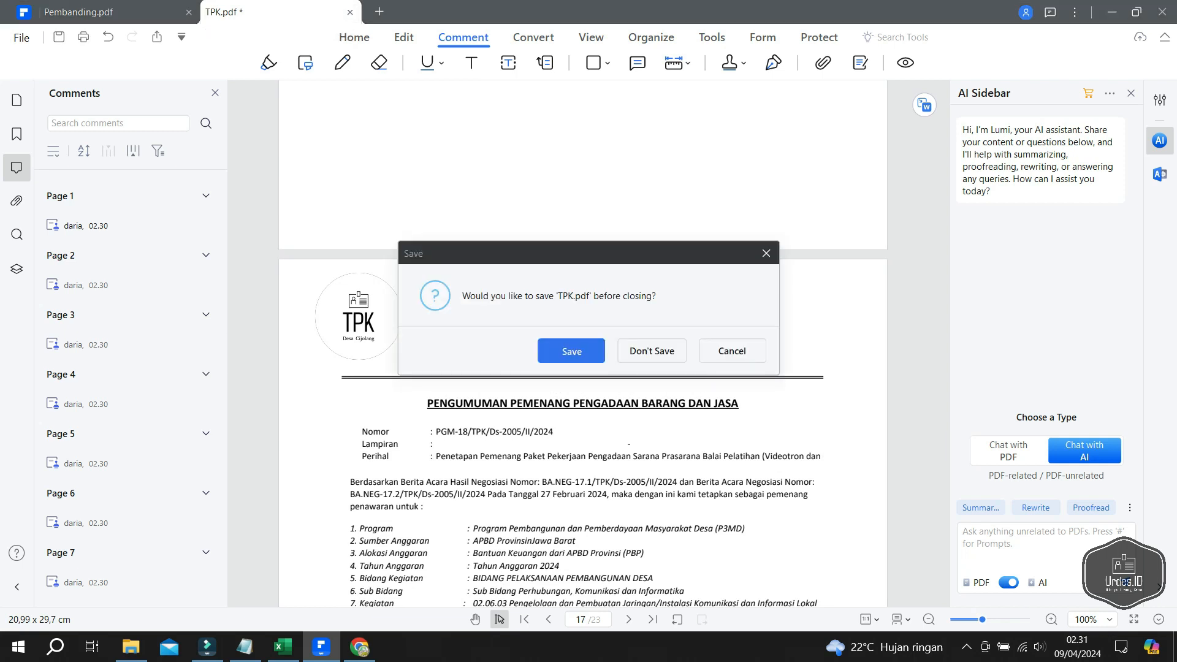
pyautogui.click(571, 351)
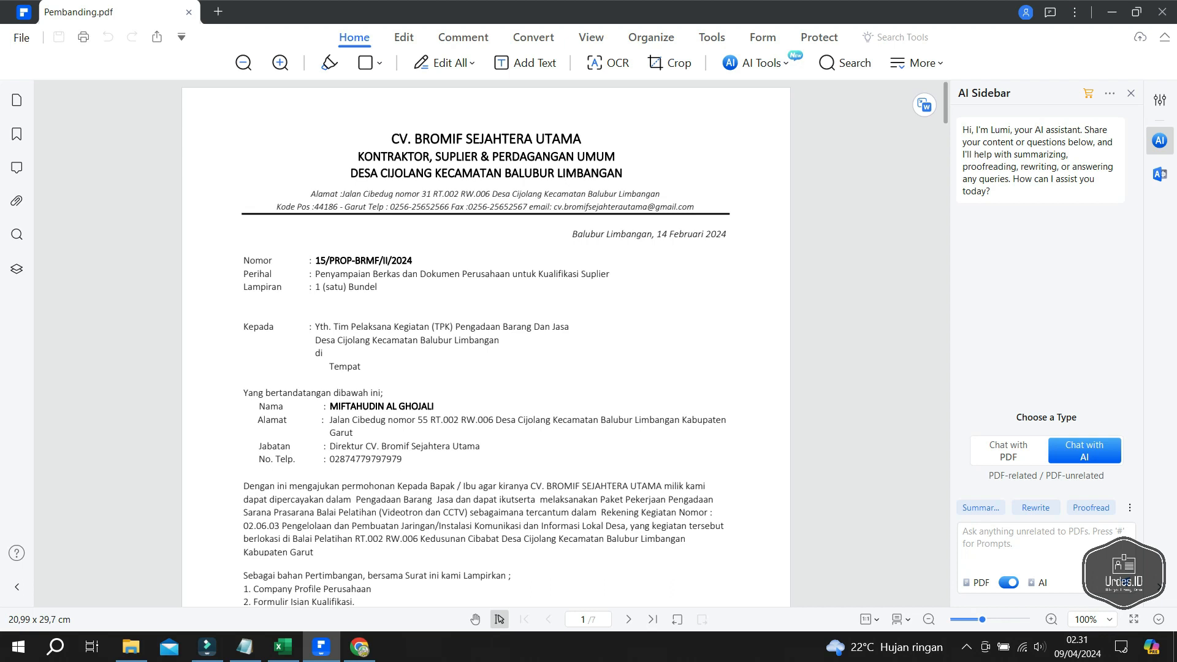
pyautogui.click(359, 647)
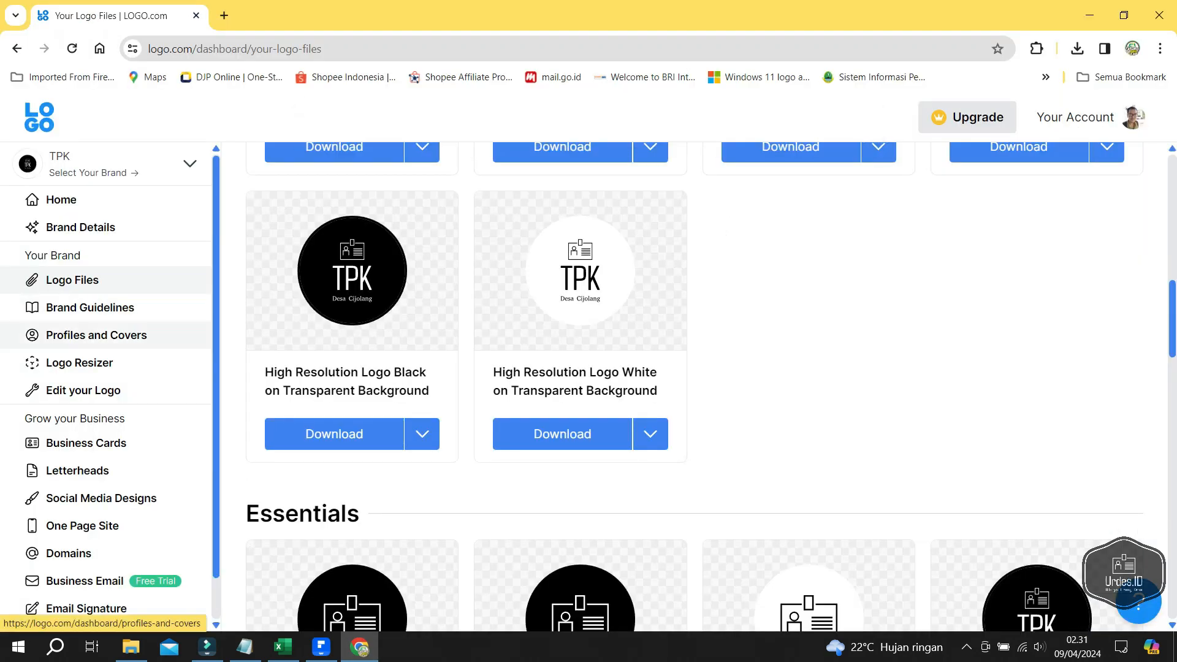
# - Leave the TPK logo and switch the dashboard to the CV. Giriharja brand
pyautogui.click(83, 390)
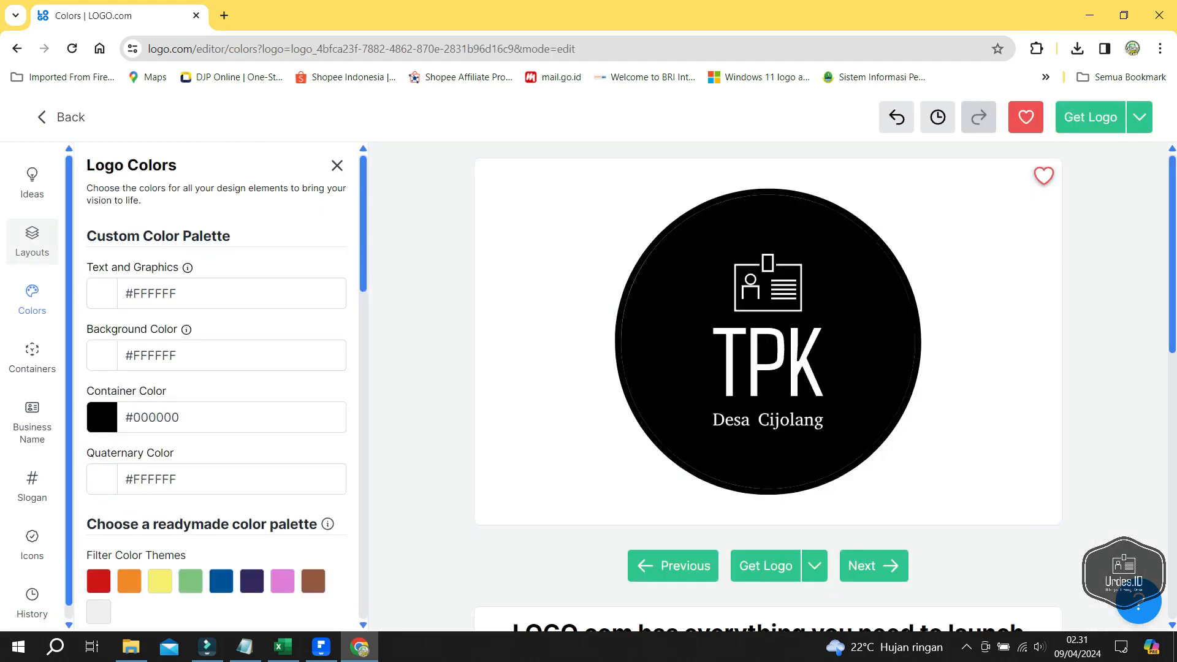
pyautogui.click(61, 116)
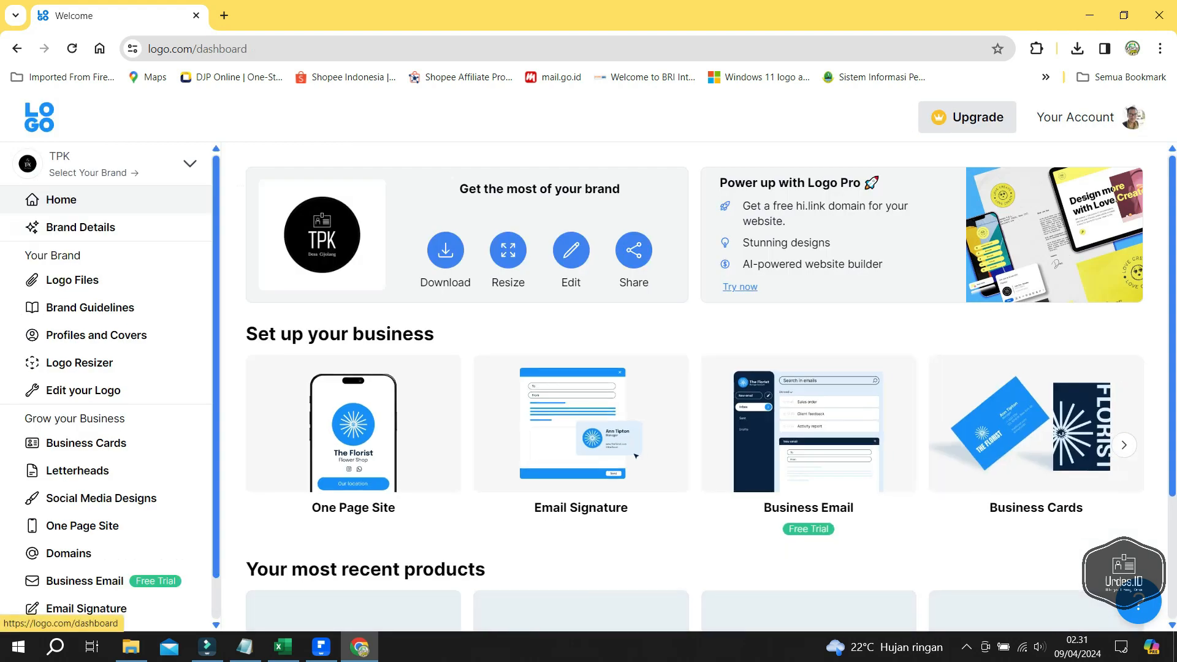
pyautogui.click(98, 163)
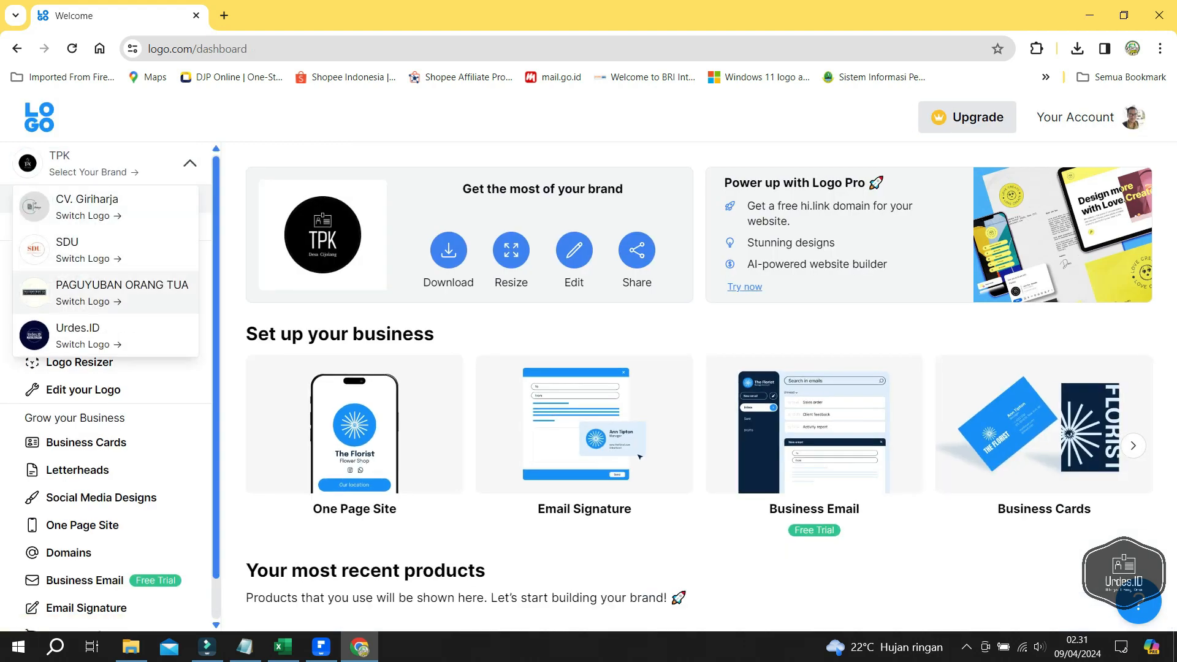
pyautogui.scroll(2, 105, 252)
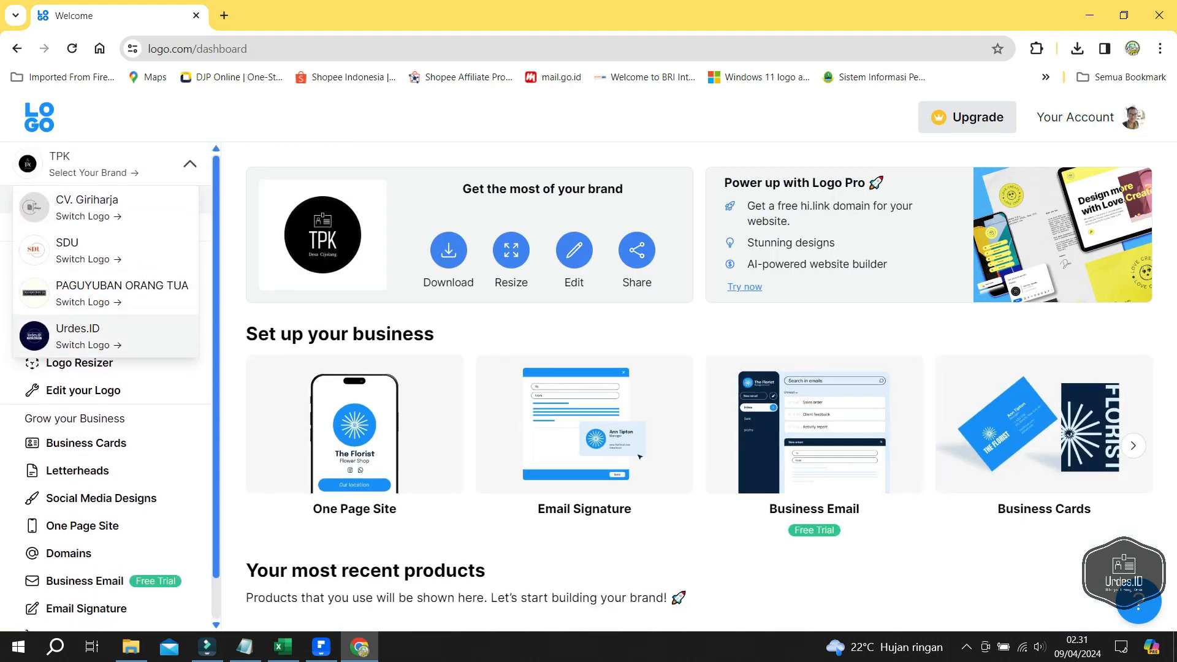
pyautogui.click(86, 207)
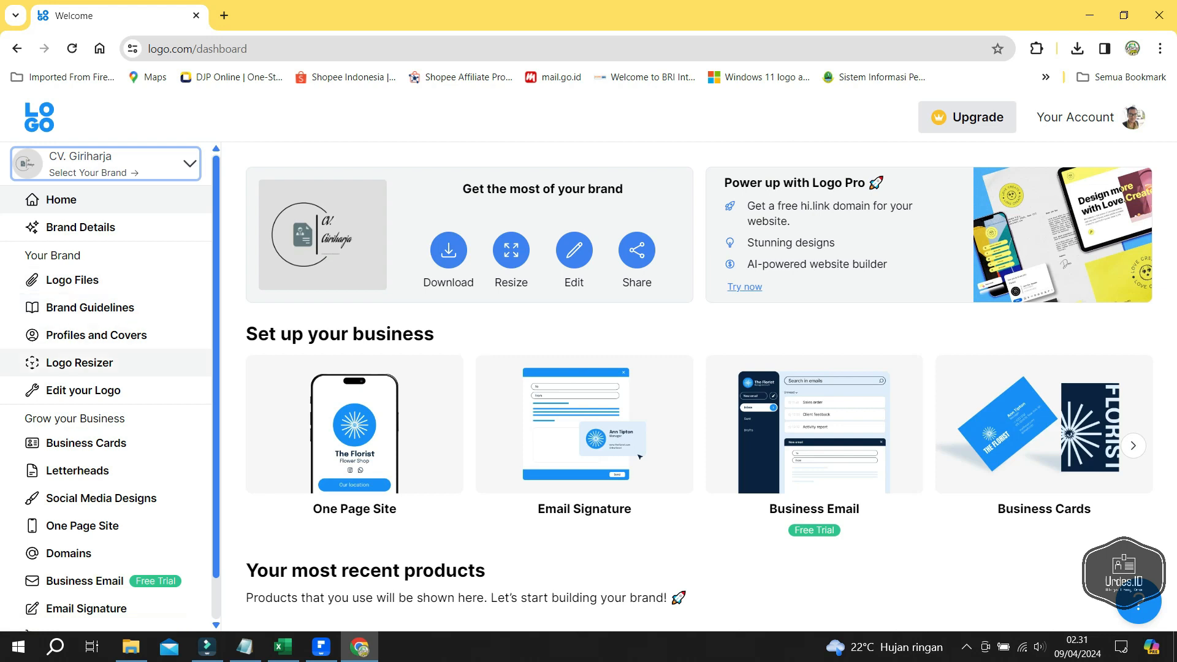
# - Open the CV. Giriharja logo in the editor and view its colors panel
pyautogui.click(83, 390)
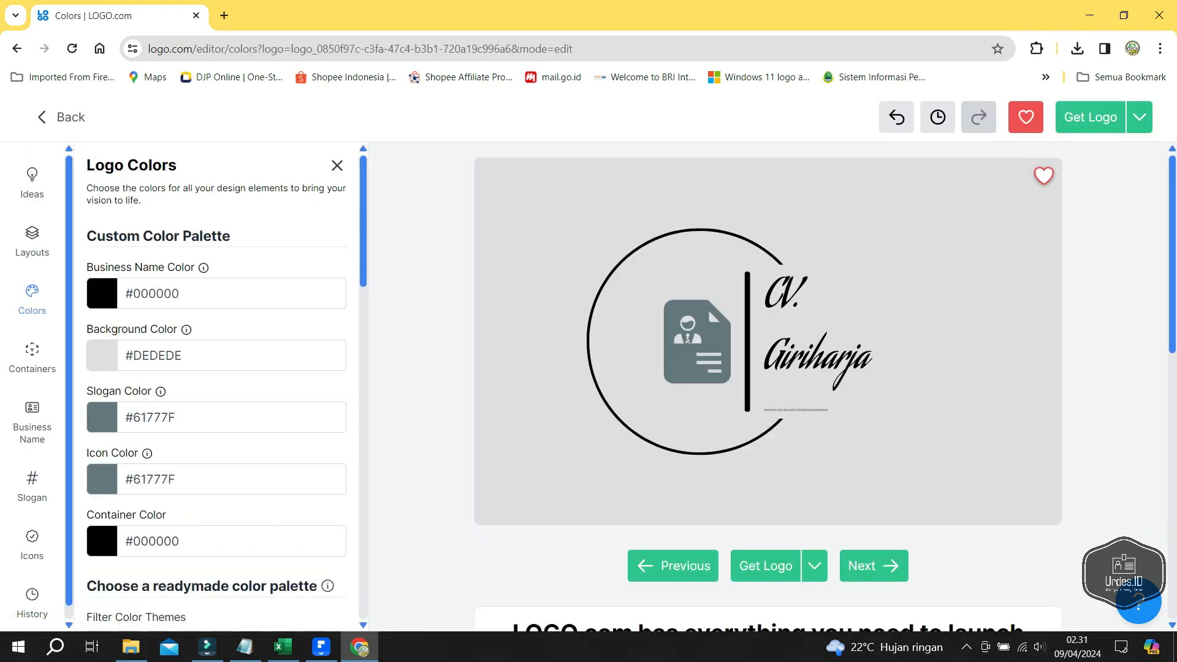
pyautogui.scroll(-4, 216, 386)
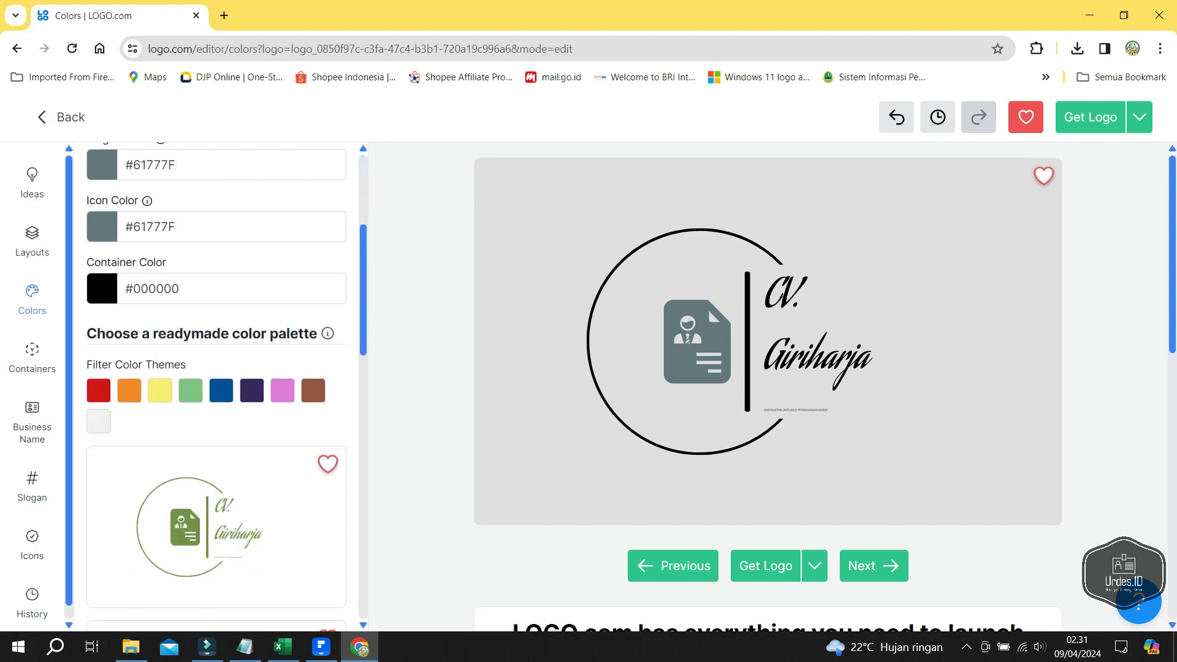
pyautogui.scroll(-1, 217, 387)
pyautogui.scroll(6, 217, 386)
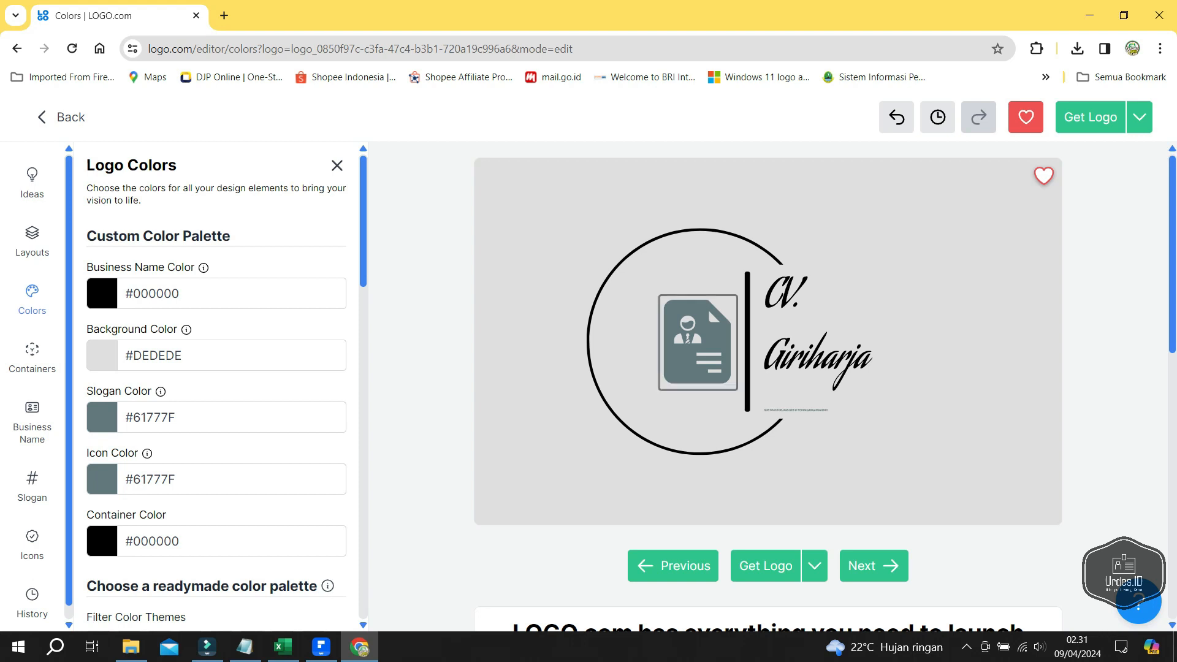
# - Replace the logo's business name with BROMIF SEJAHTERA
pyautogui.click(818, 345)
pyautogui.tripleClick(130, 284)
pyautogui.write('B')
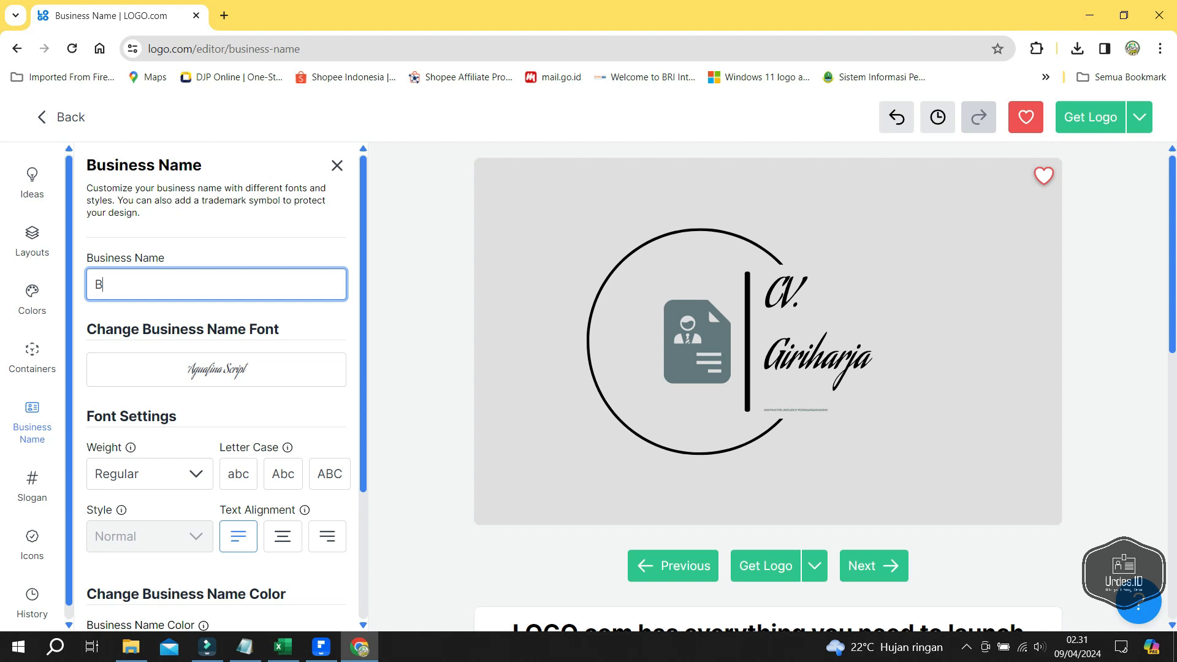
pyautogui.write('ROM')
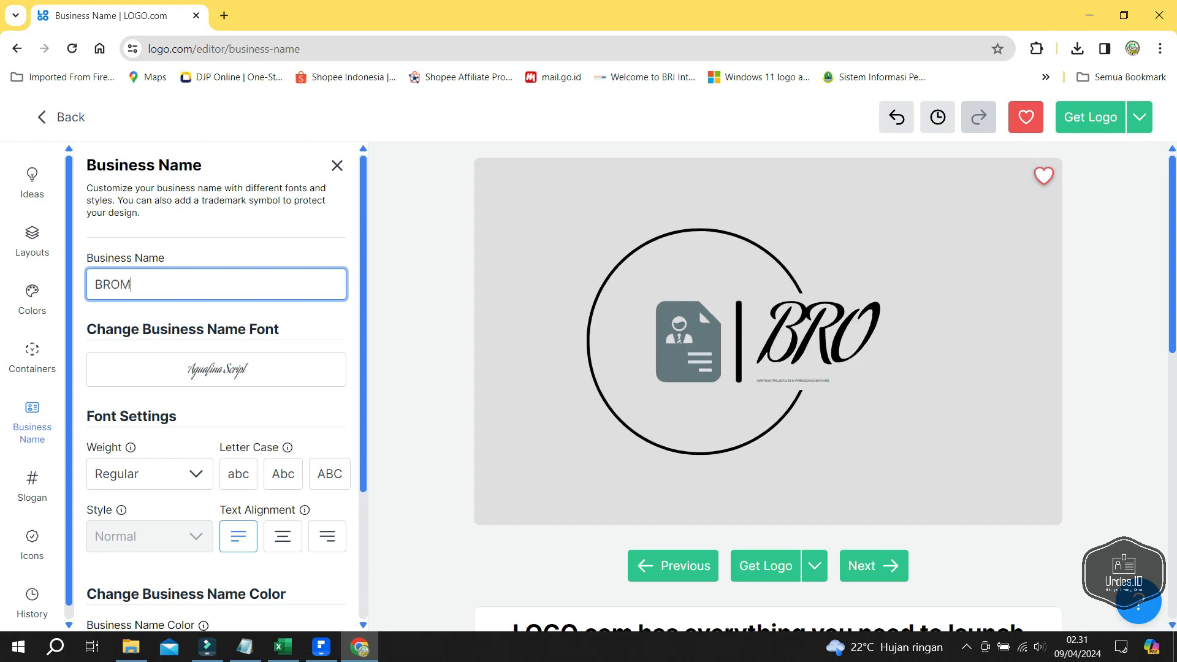
pyautogui.write('IF SE')
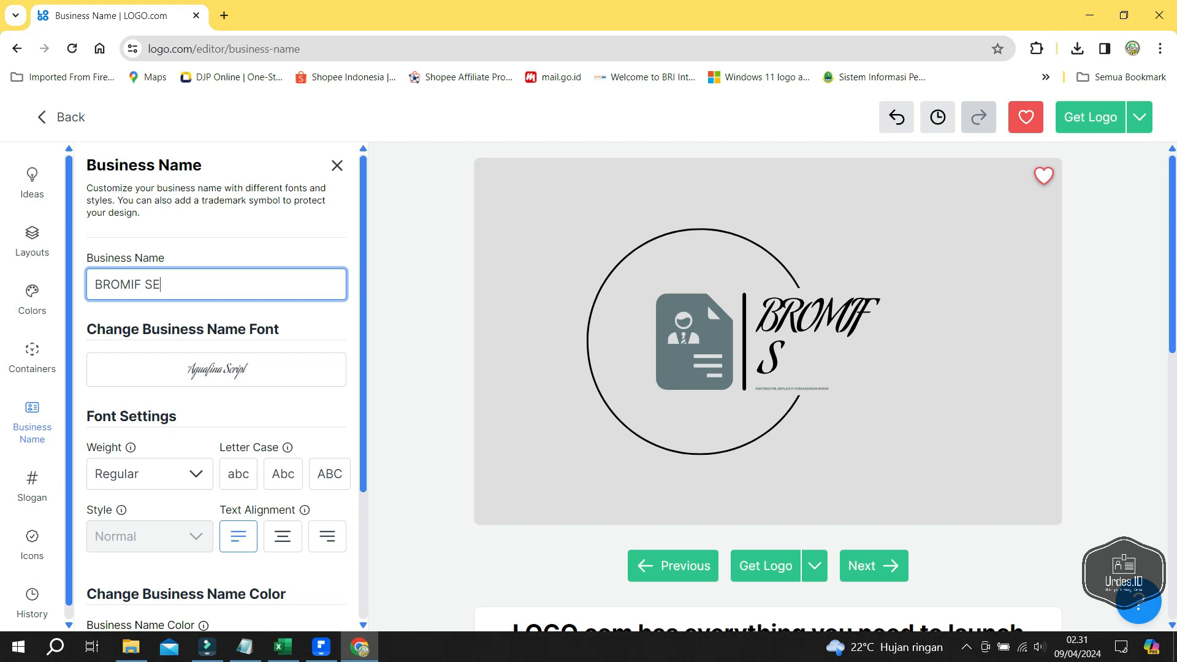
pyautogui.write('JAHTERA')
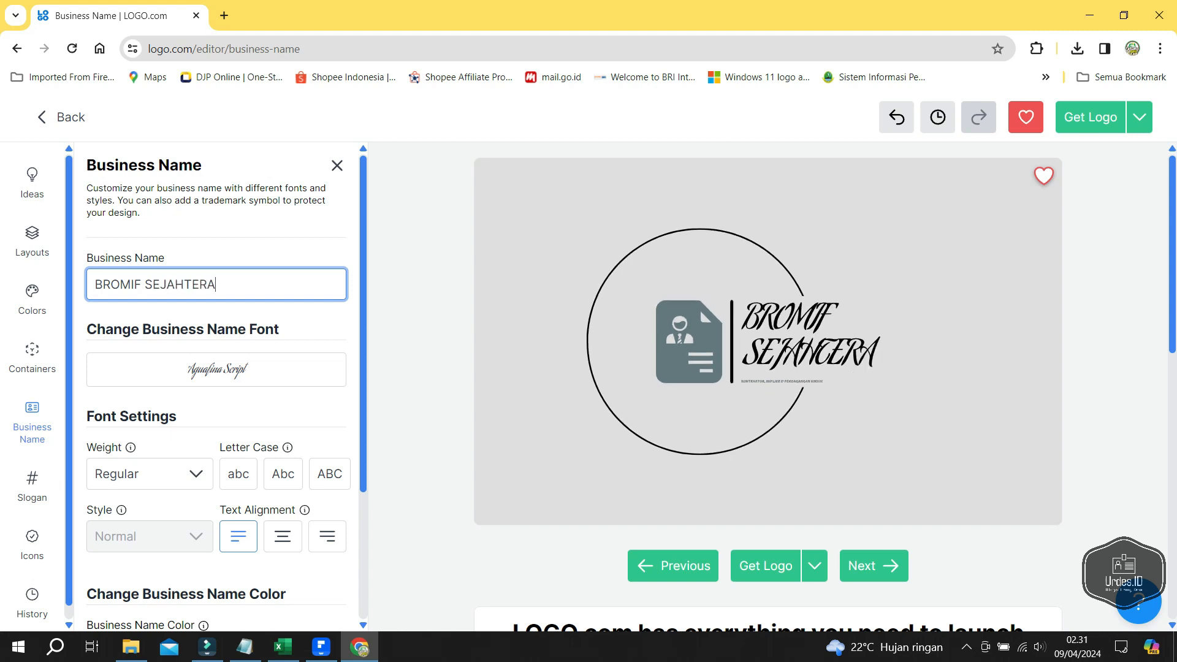
# - Review the logo's icon settings, then choose Get Logo to reach the brand dashboard
pyautogui.scroll(-1, 216, 387)
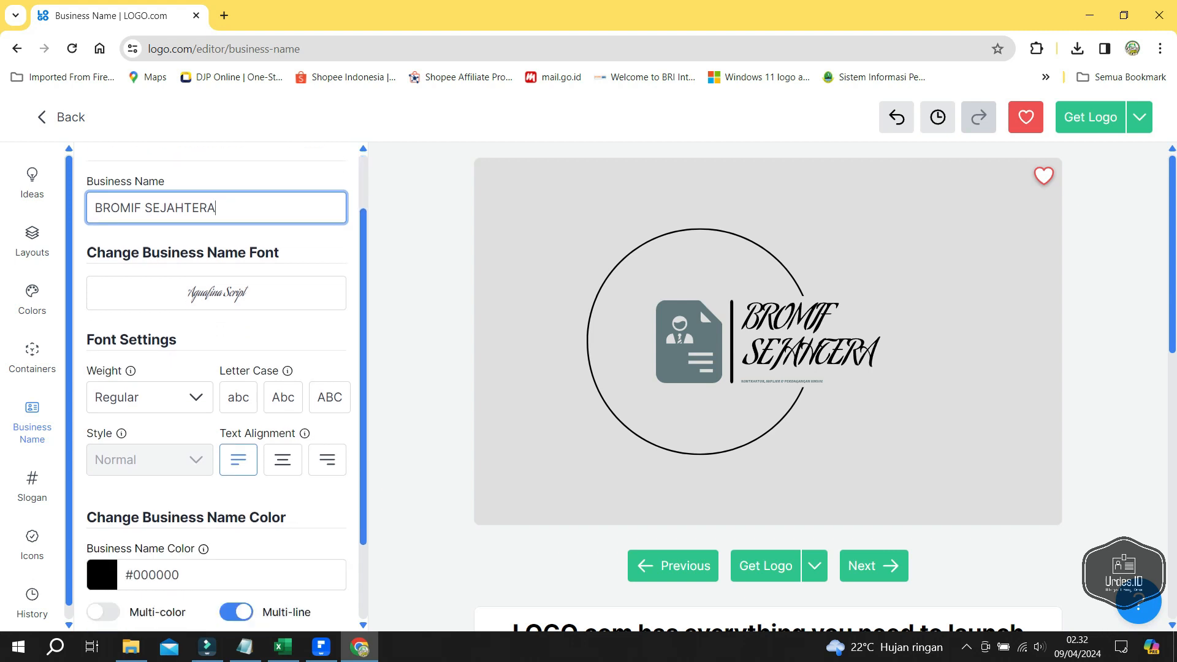
pyautogui.click(689, 342)
pyautogui.scroll(-2, 217, 357)
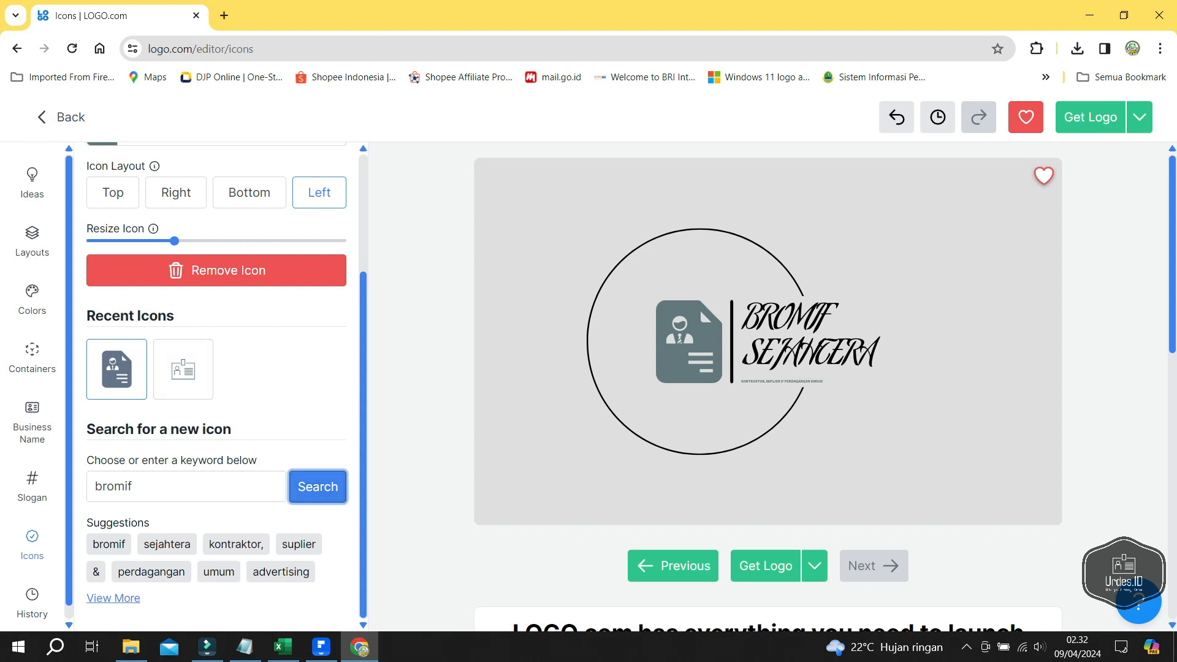
pyautogui.click(140, 486)
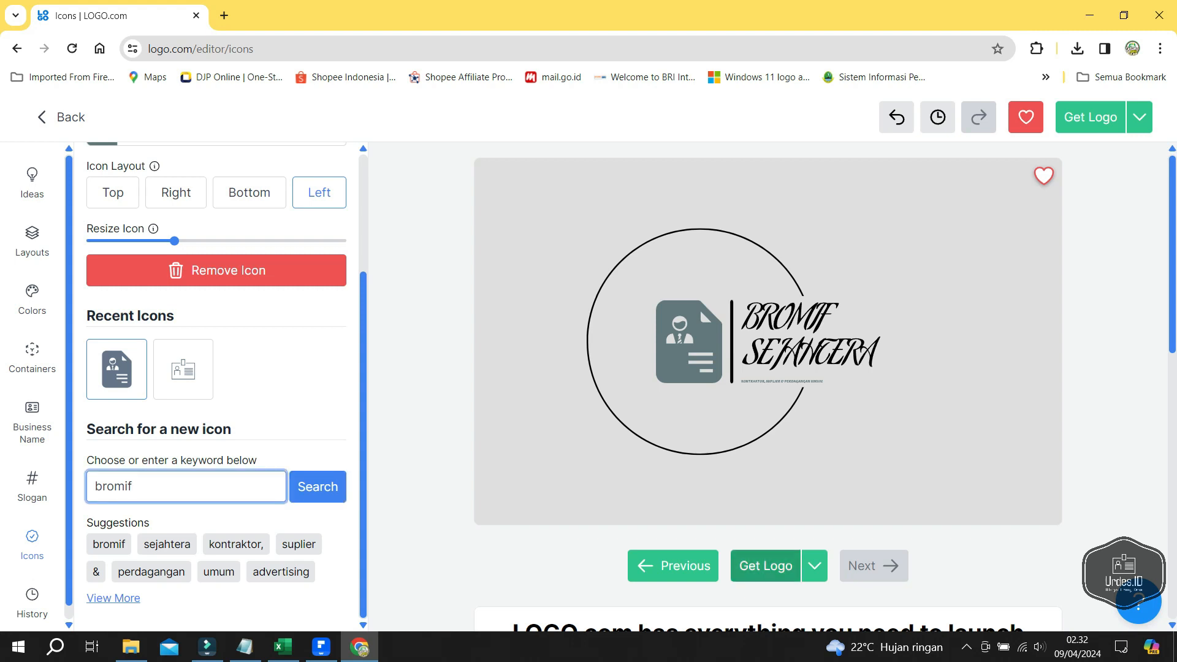
pyautogui.click(765, 566)
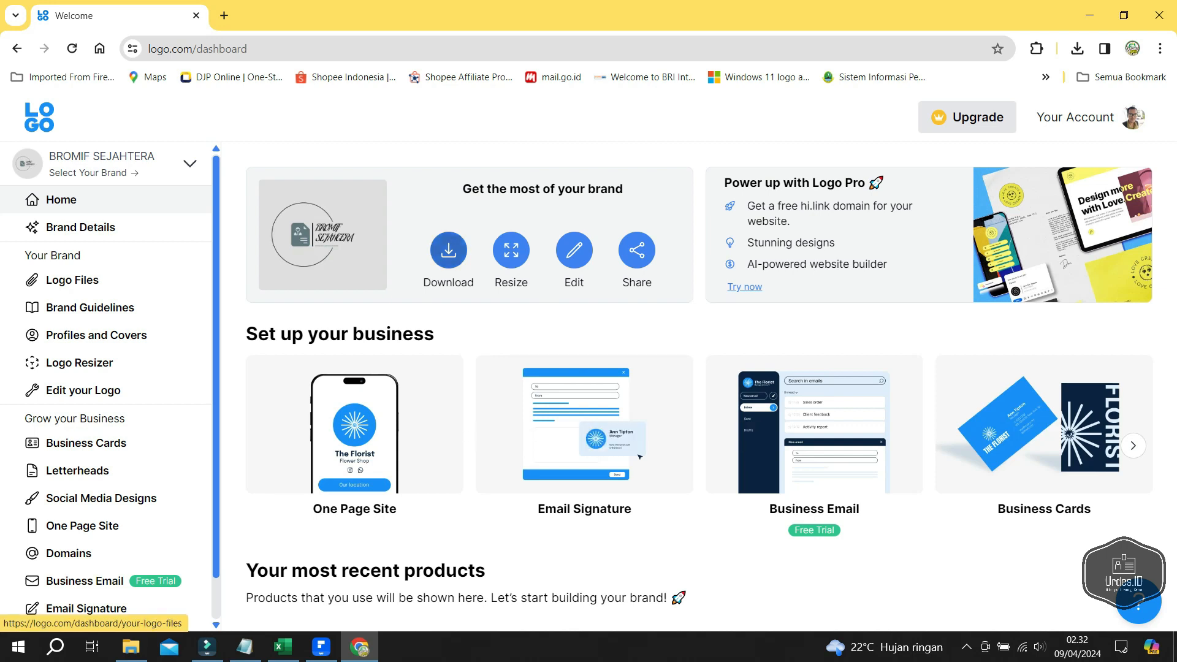
# - Download the Black on White and Transparent high-resolution logos as PNG, then minimize Chrome
pyautogui.click(72, 280)
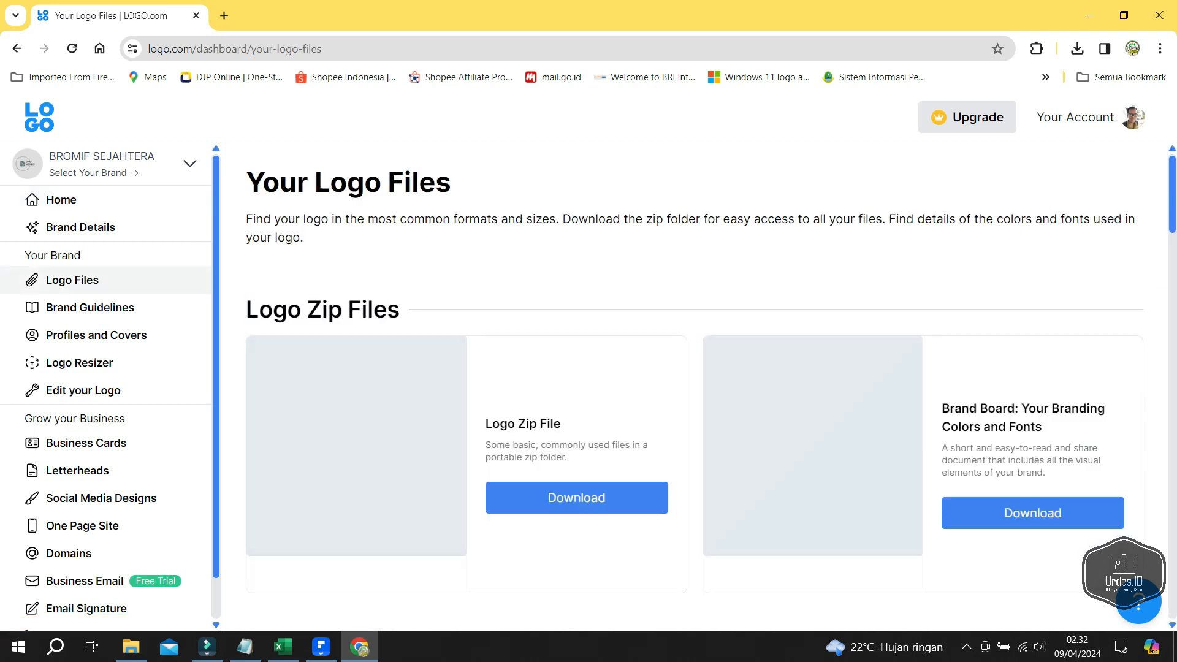
pyautogui.scroll(-6, 694, 386)
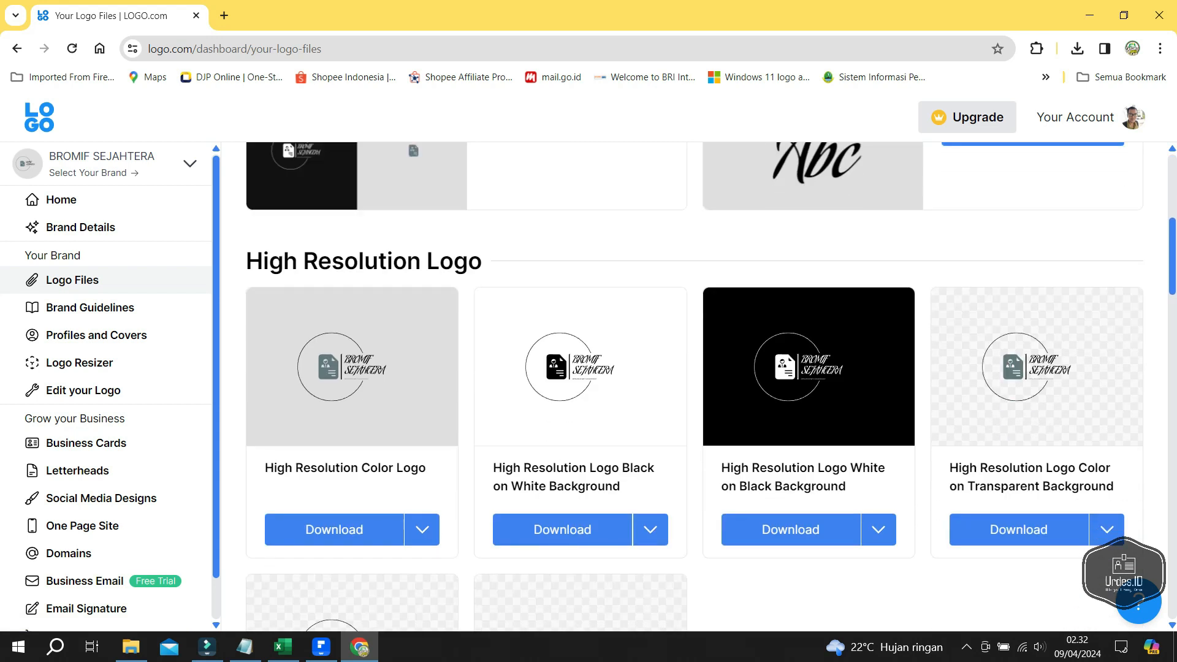
pyautogui.click(650, 529)
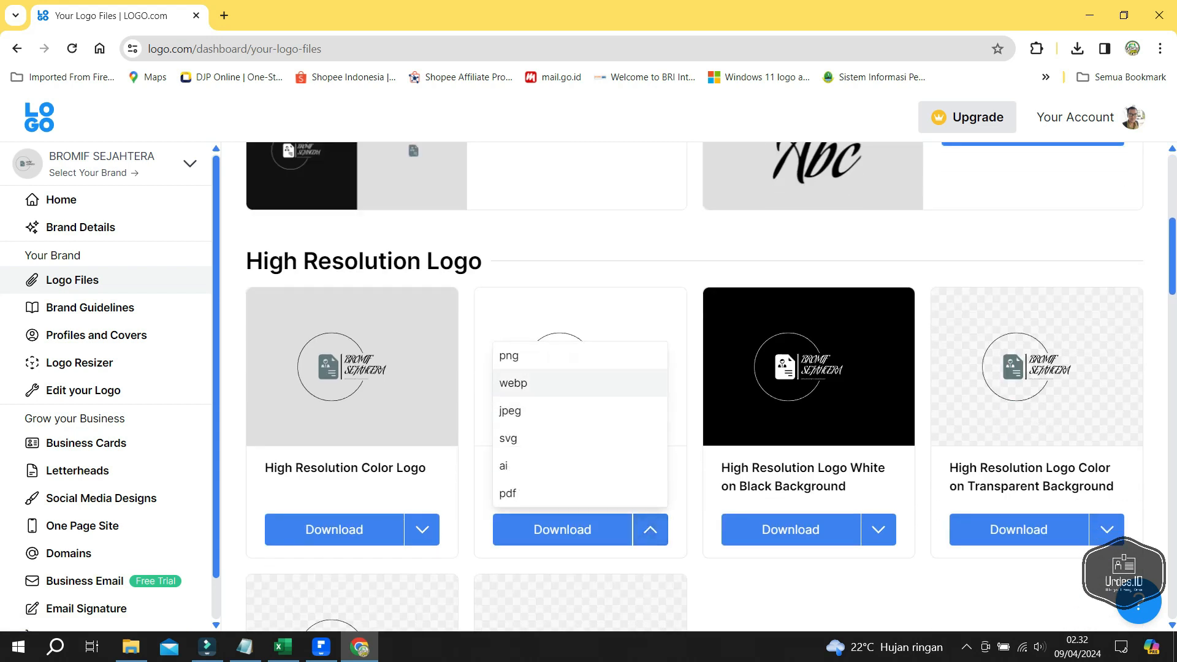
pyautogui.click(515, 382)
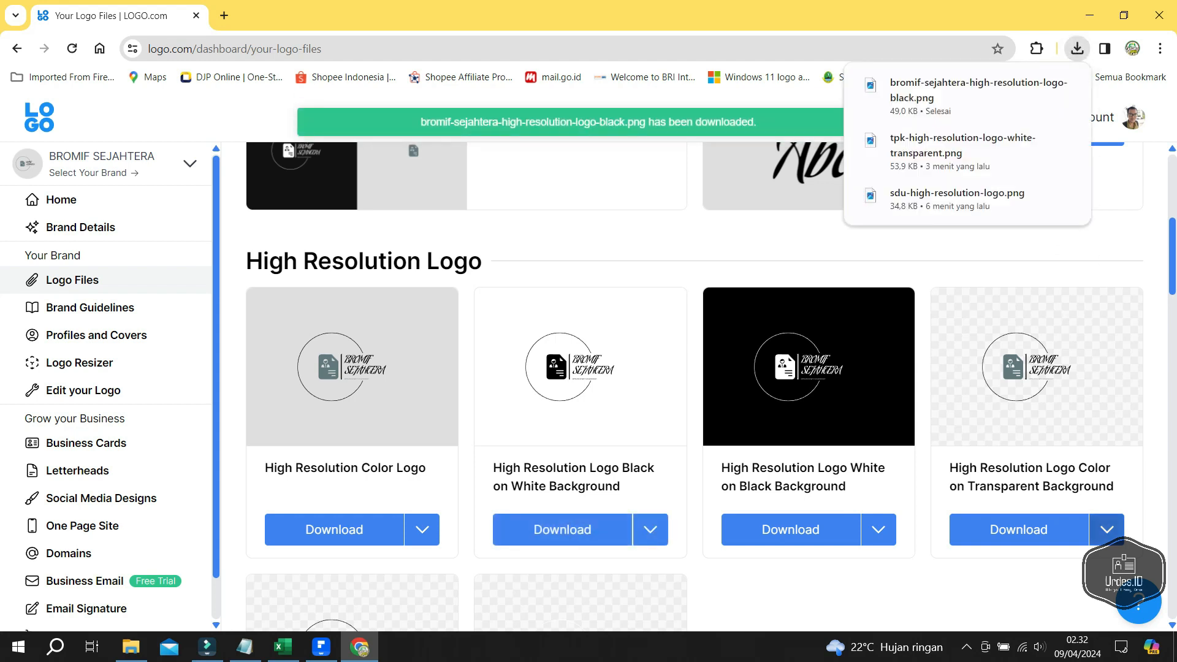
pyautogui.click(1107, 530)
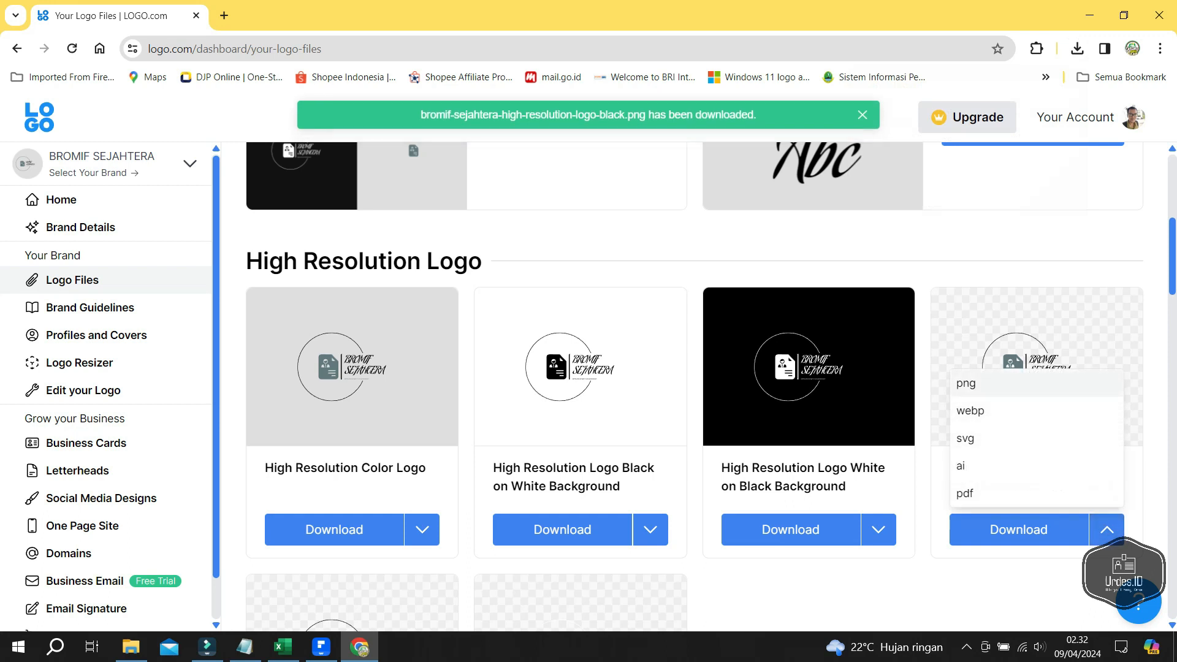
pyautogui.click(1023, 531)
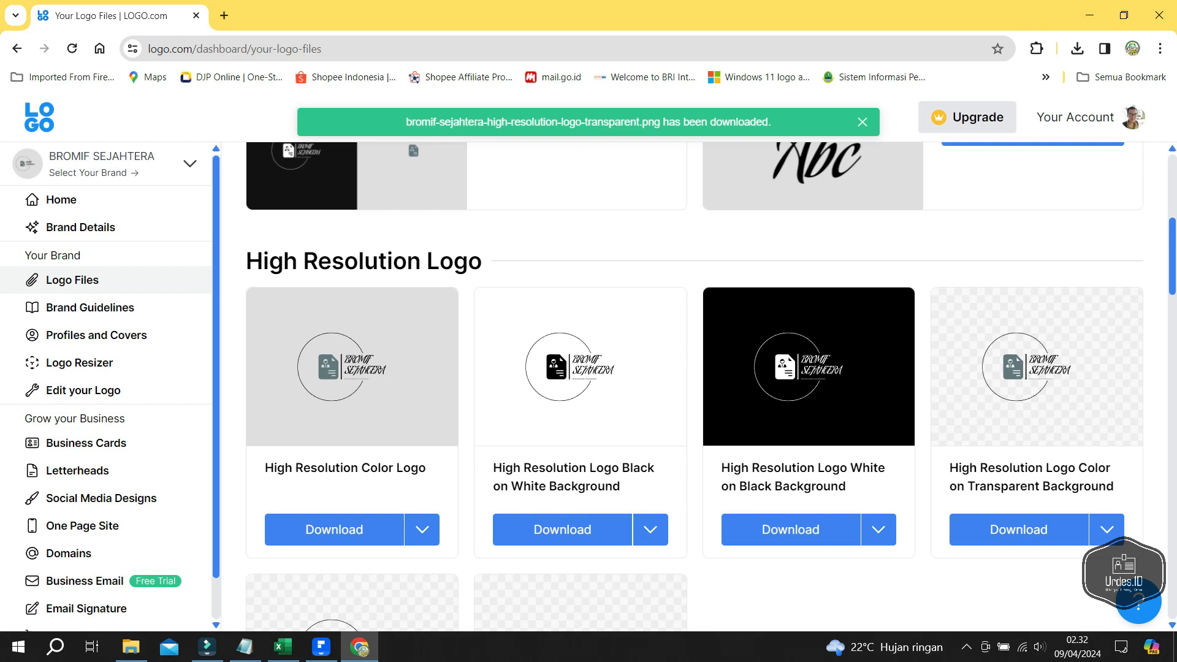
pyautogui.click(1090, 16)
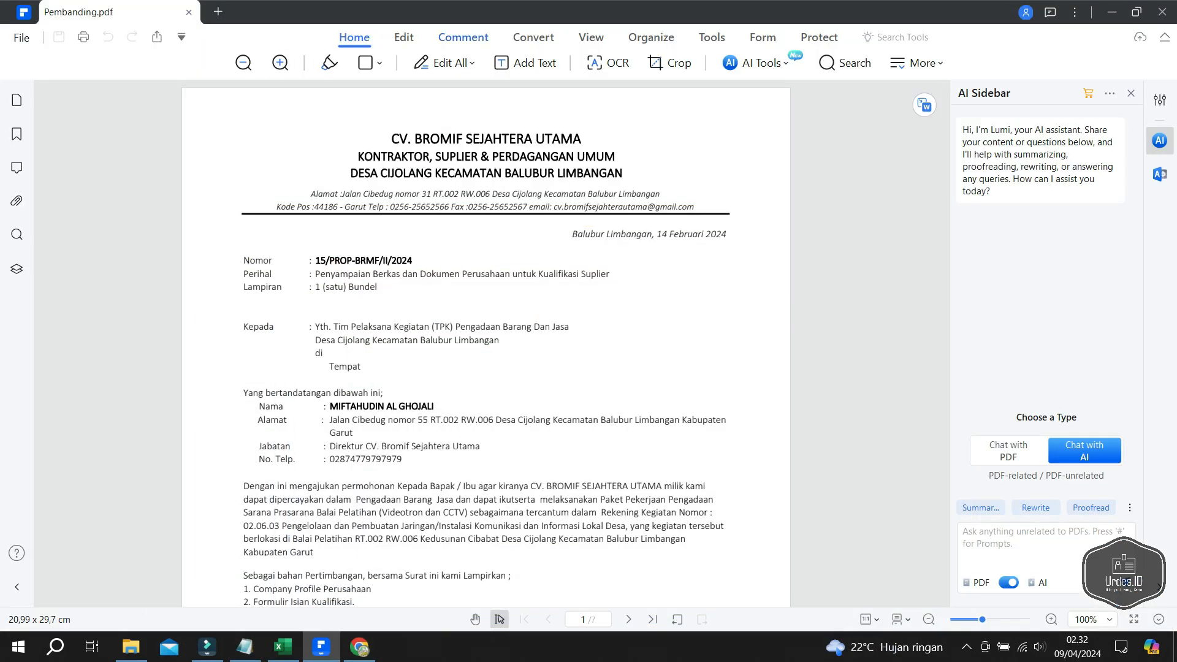
# - From Comment > Stamp, open Manage Stamp and start creating a custom stamp
pyautogui.click(463, 38)
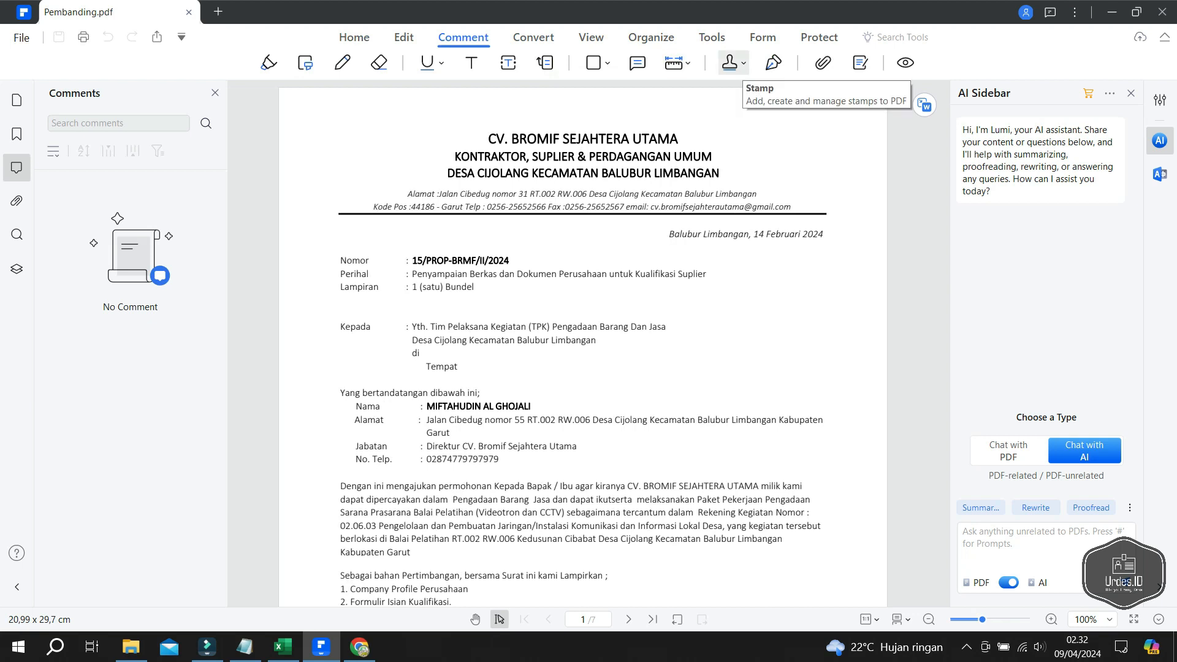
pyautogui.click(729, 62)
pyautogui.moveTo(768, 90)
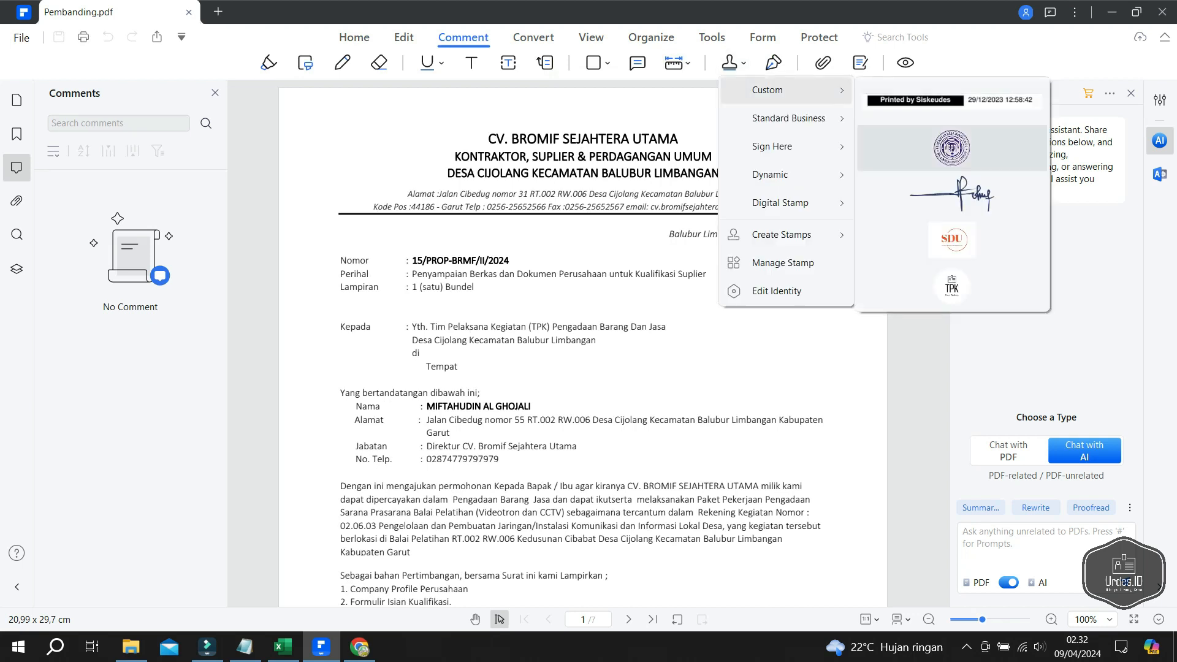
pyautogui.moveTo(789, 118)
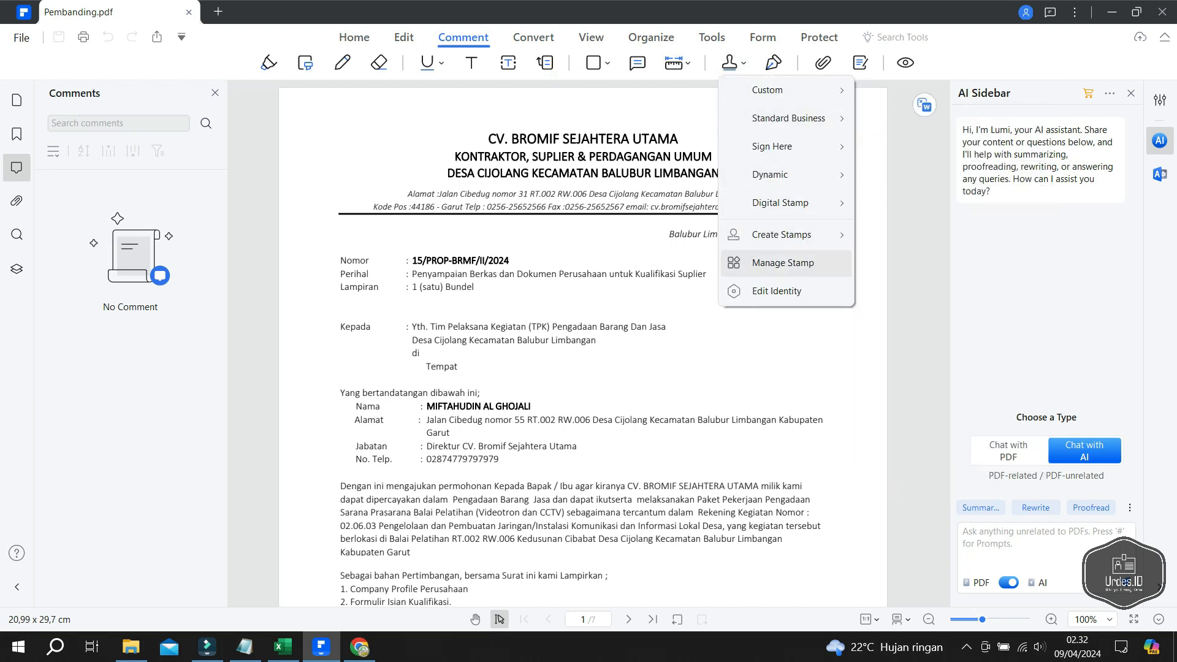
pyautogui.click(783, 262)
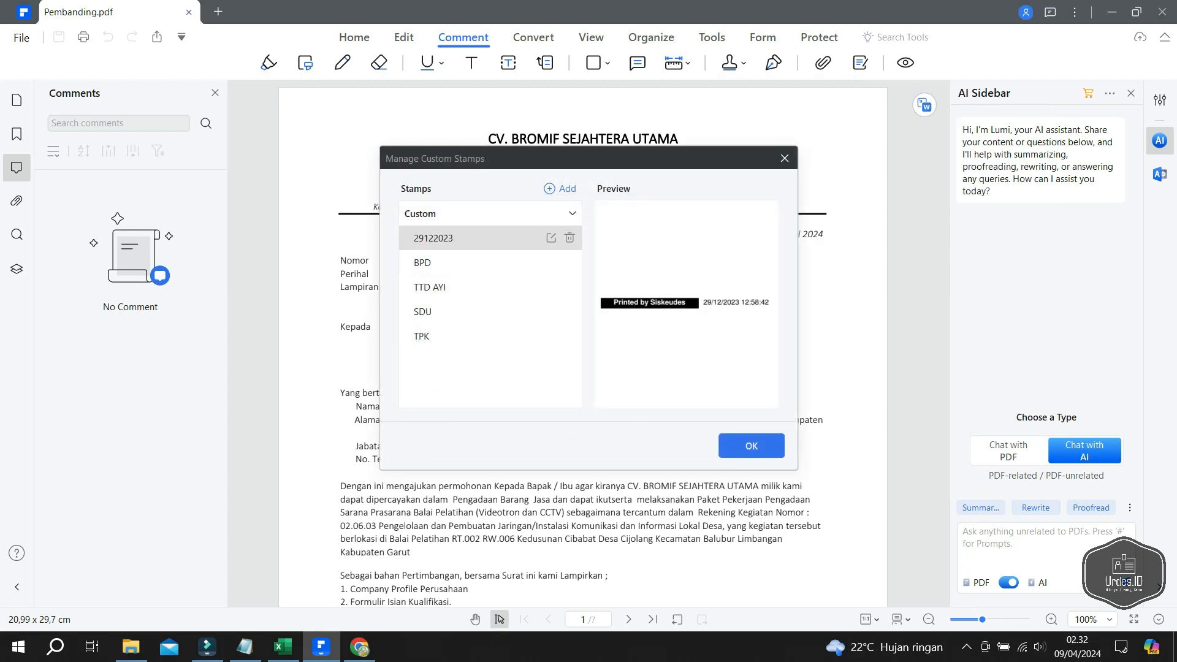
pyautogui.click(559, 189)
pyautogui.click(604, 210)
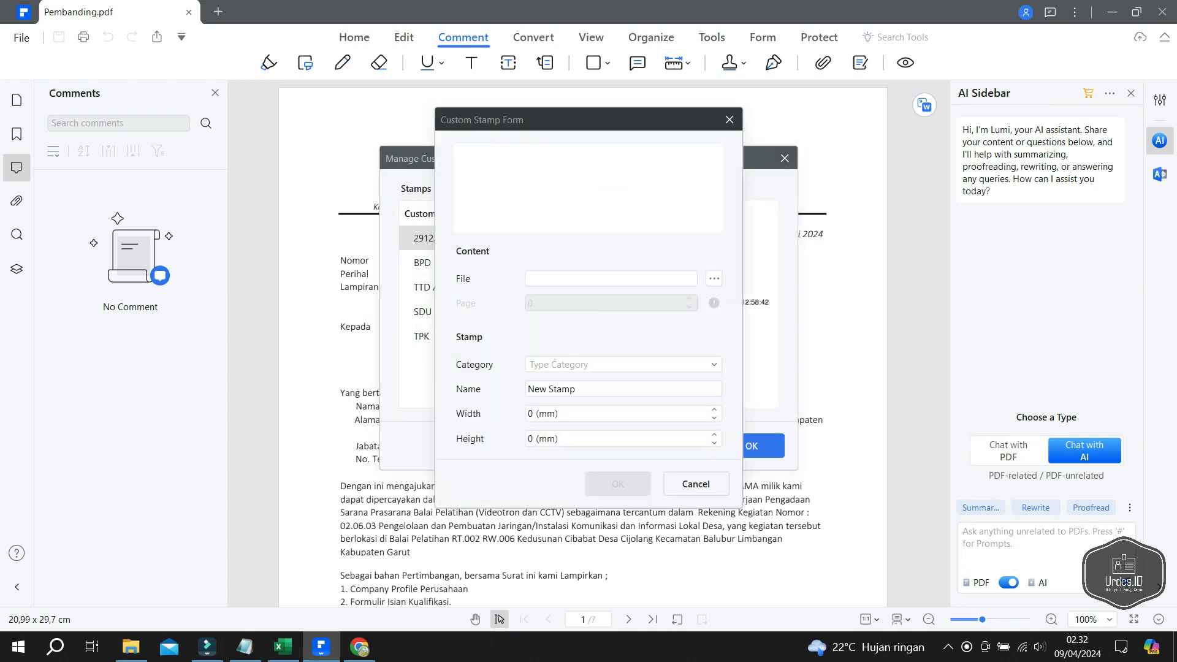
# - Build the Bromif stamp from the logo PNG in the Custom category, 35 mm wide
pyautogui.click(714, 278)
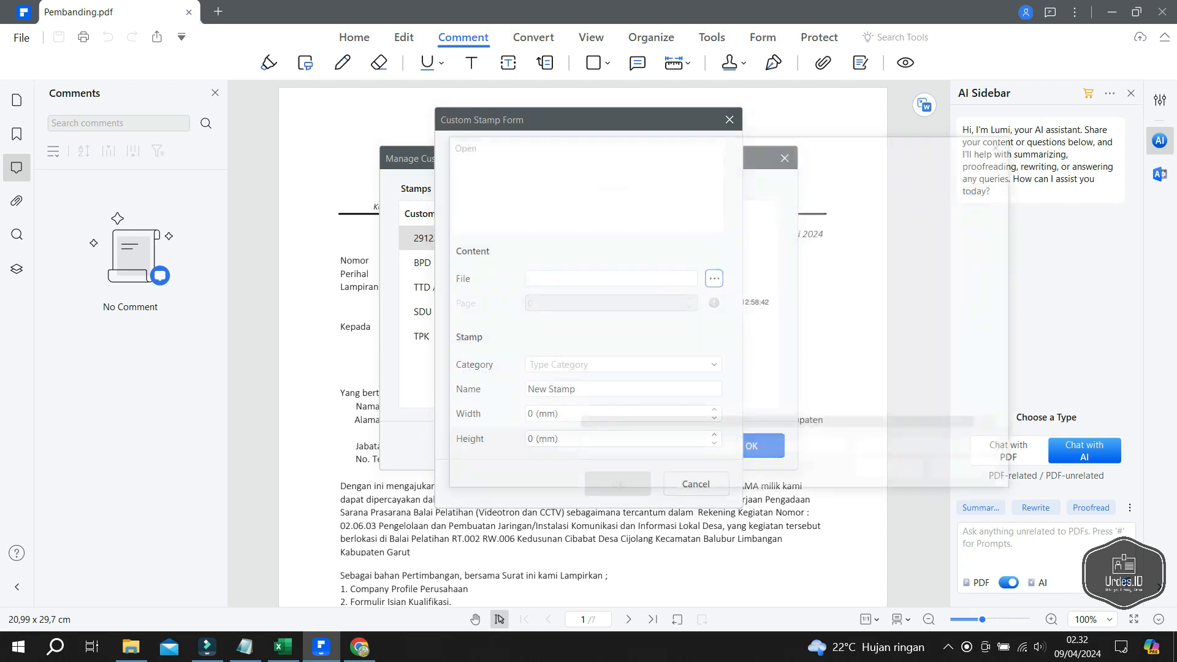
pyautogui.doubleClick(699, 260)
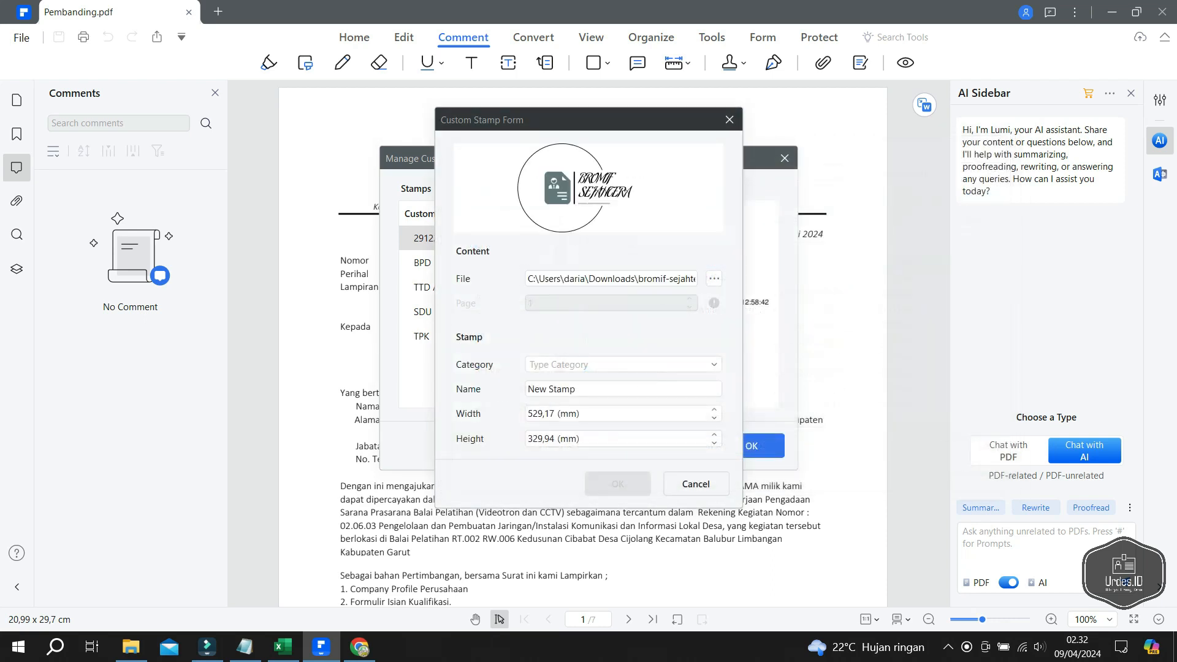
pyautogui.click(714, 364)
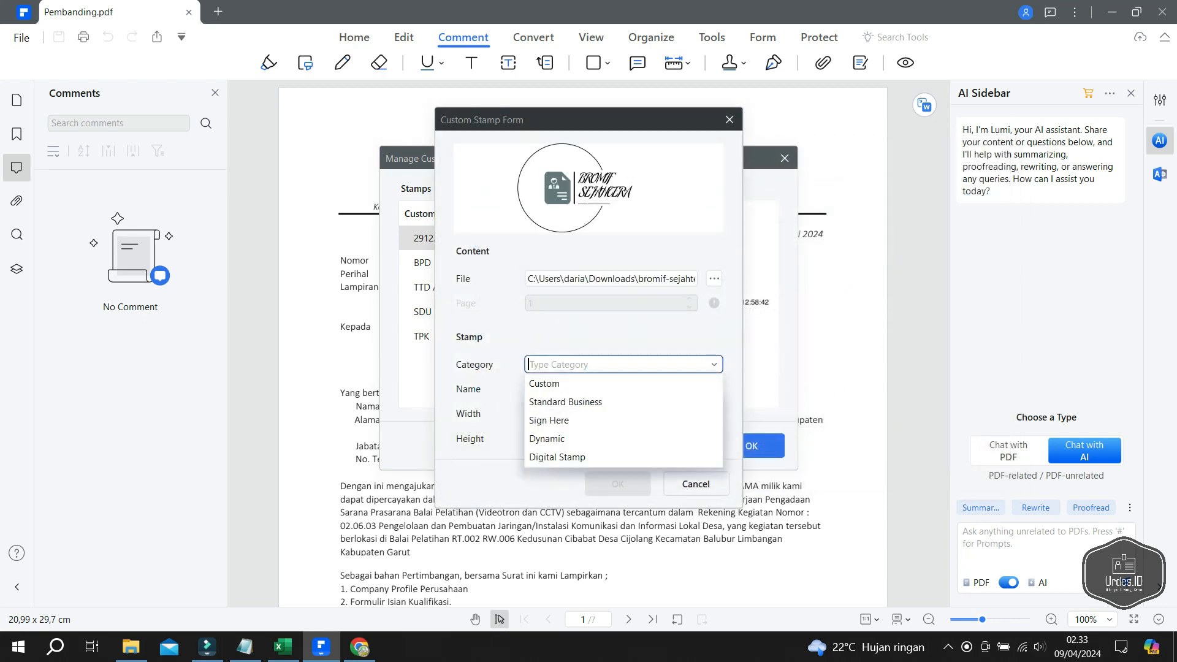
pyautogui.click(589, 383)
pyautogui.moveTo(579, 389); pyautogui.dragTo(528, 389)
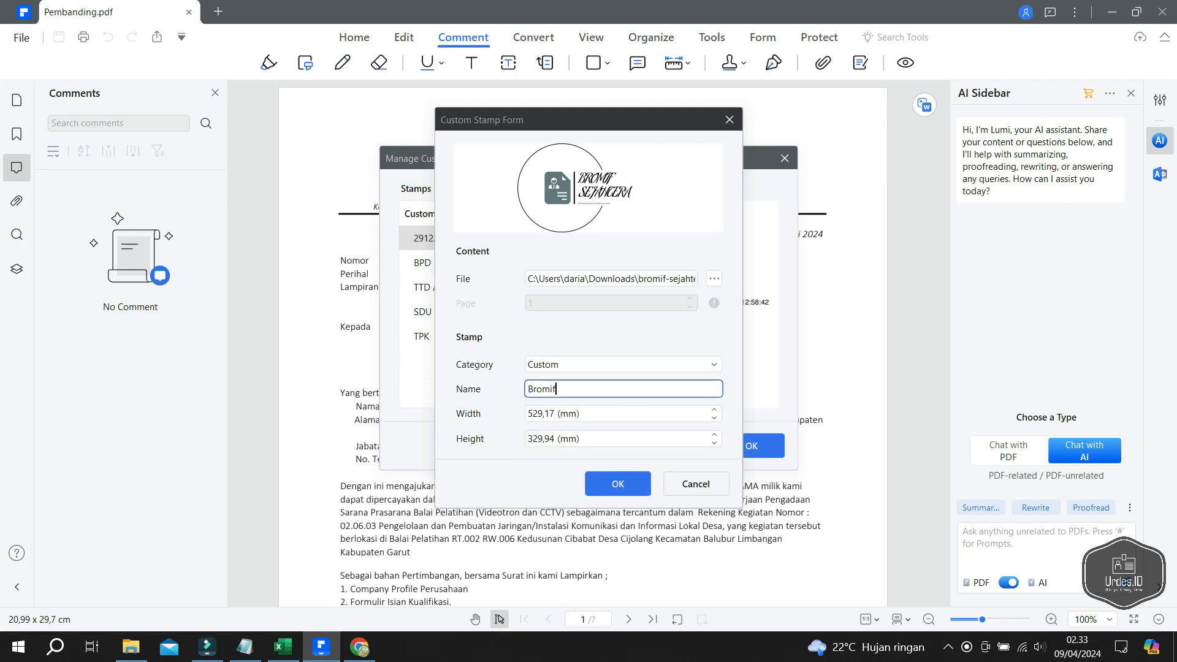
pyautogui.press('Tab')
pyautogui.write('35')
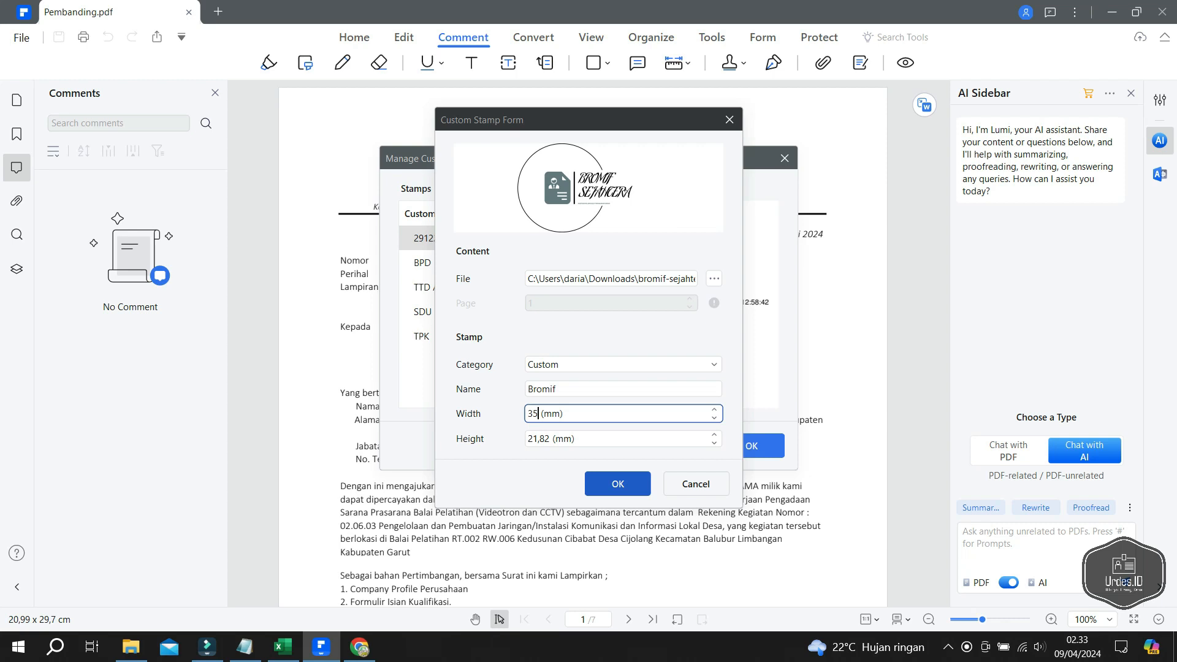
pyautogui.click(618, 484)
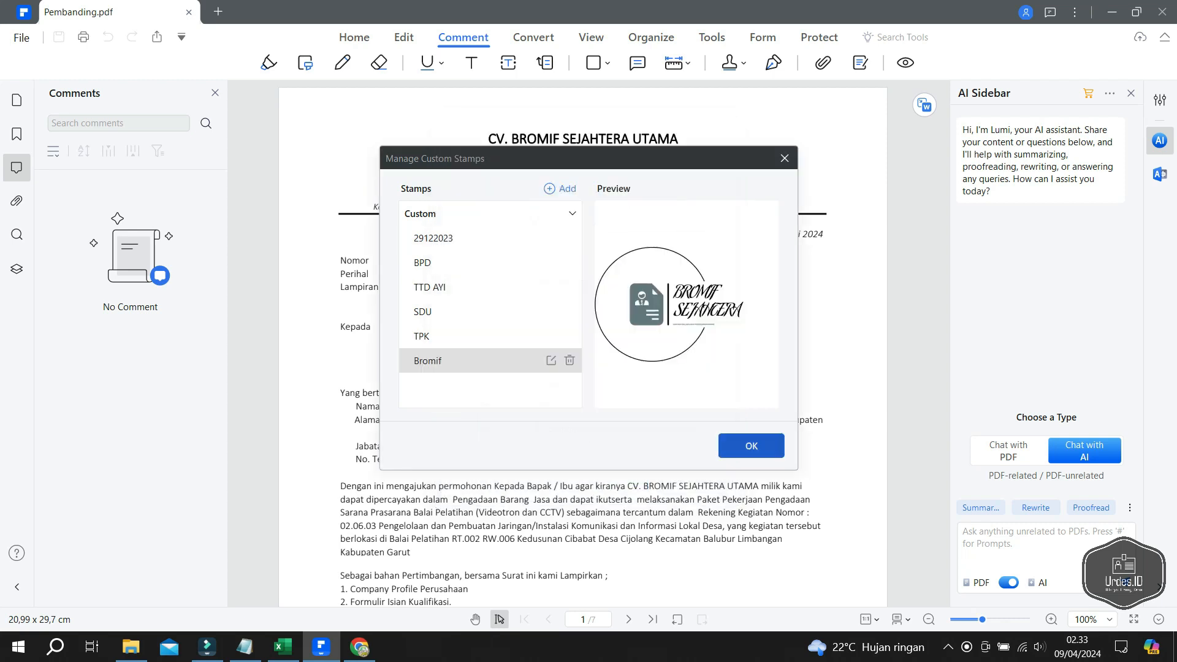
pyautogui.click(751, 446)
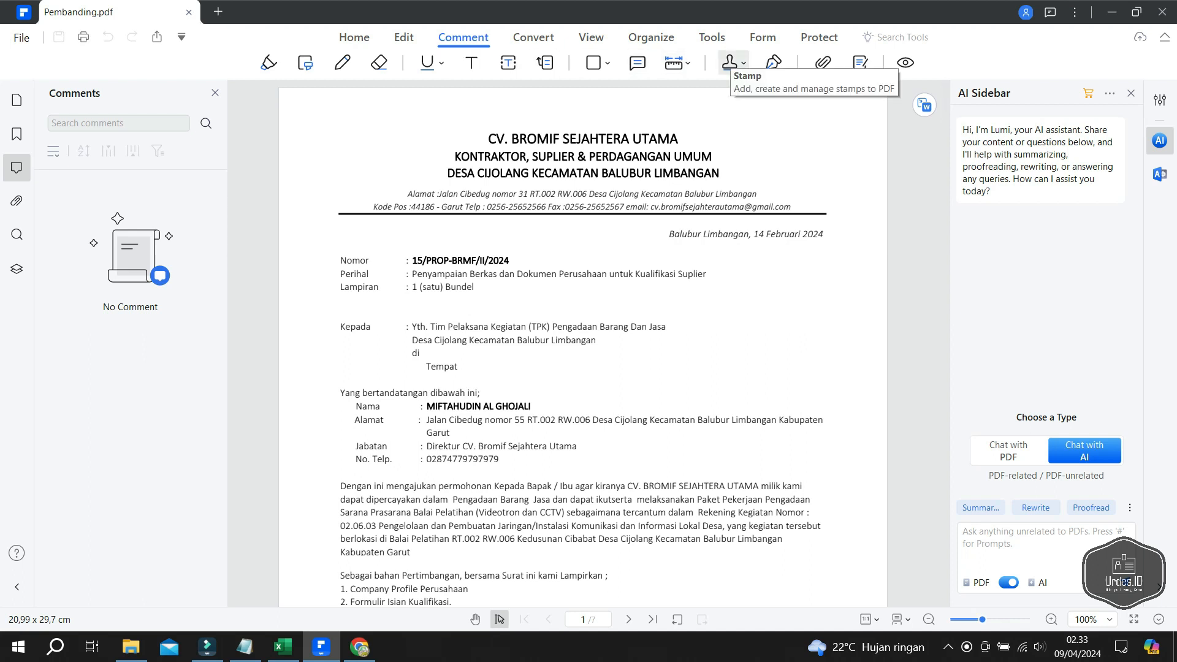
# - Stamp the Bromif logo at the top-left of the letterhead on all pages
pyautogui.click(730, 62)
pyautogui.moveTo(768, 90)
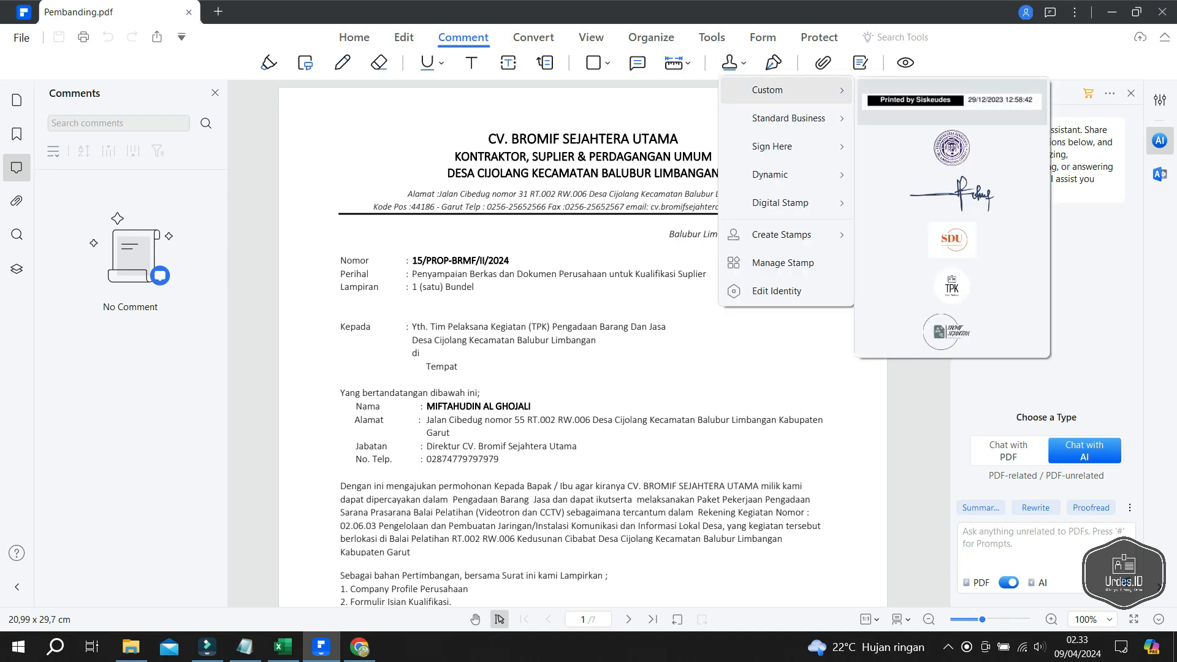
pyautogui.click(951, 331)
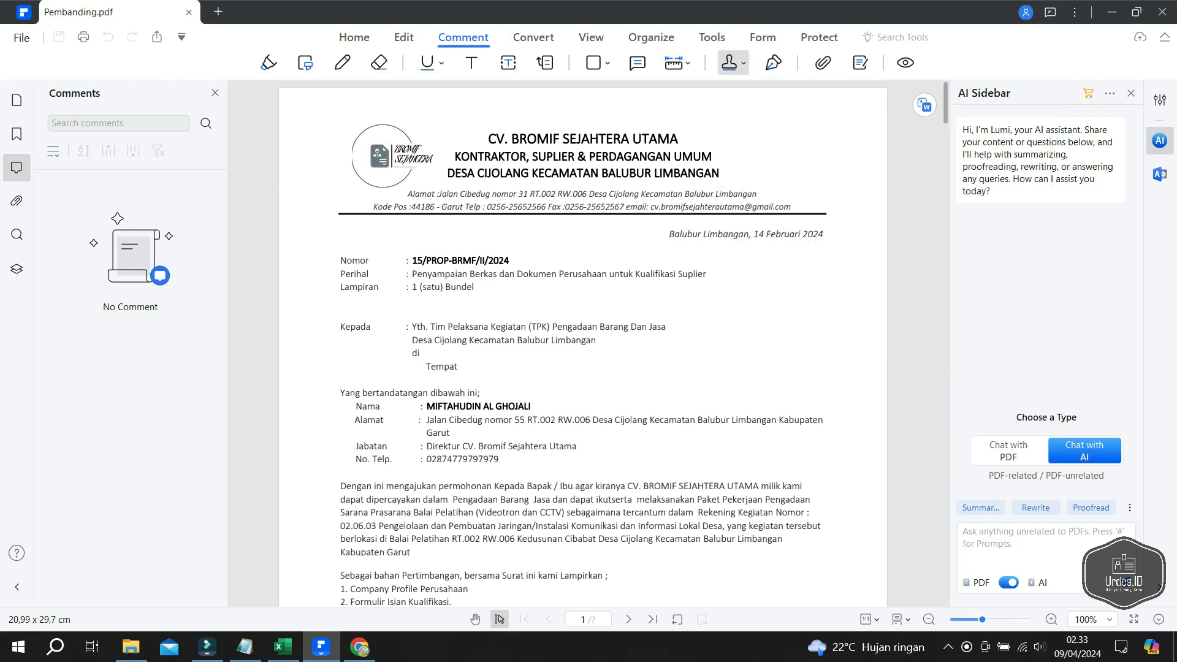
pyautogui.click(403, 155)
pyautogui.rightClick(390, 150)
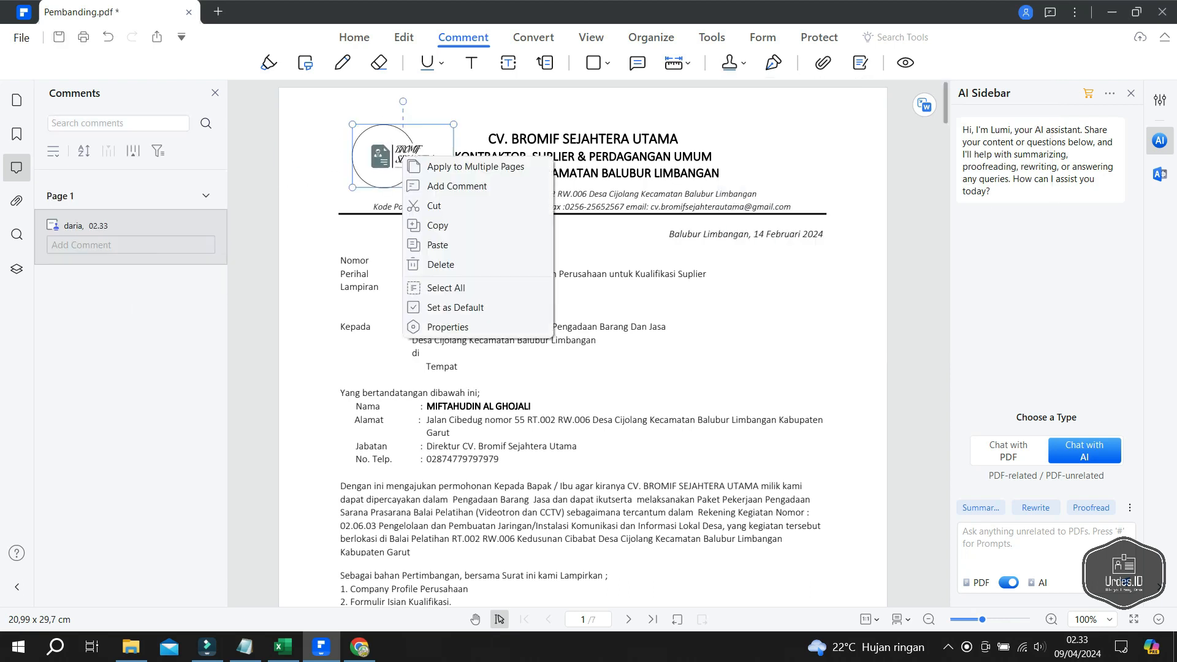
pyautogui.click(442, 163)
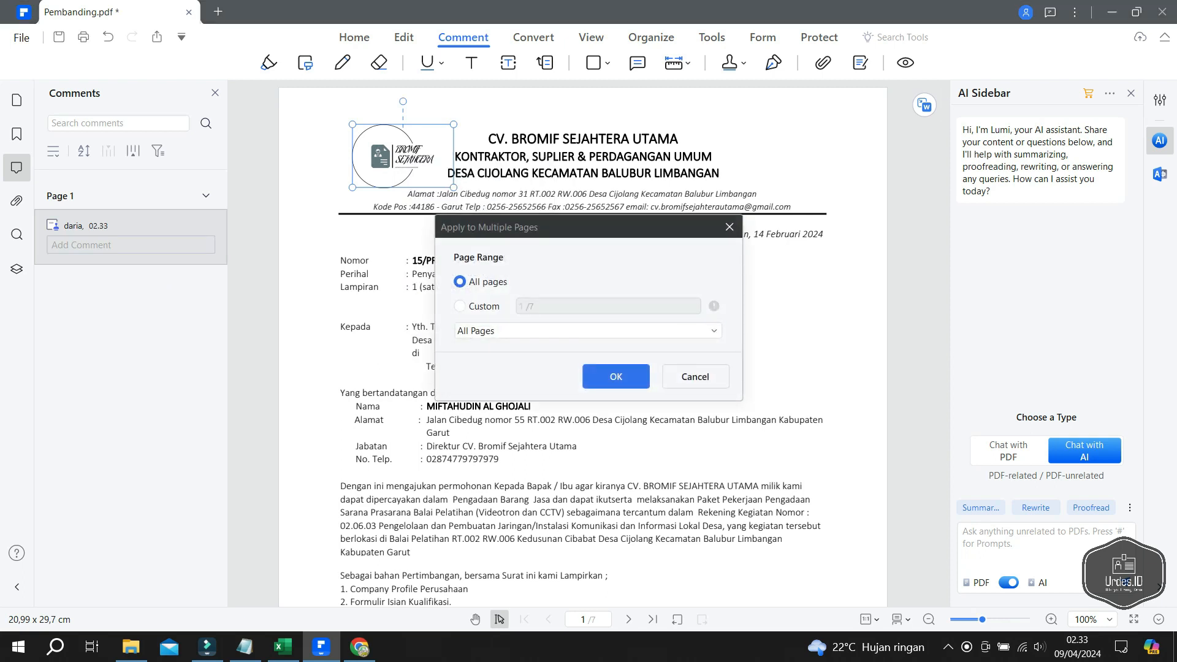
pyautogui.click(615, 376)
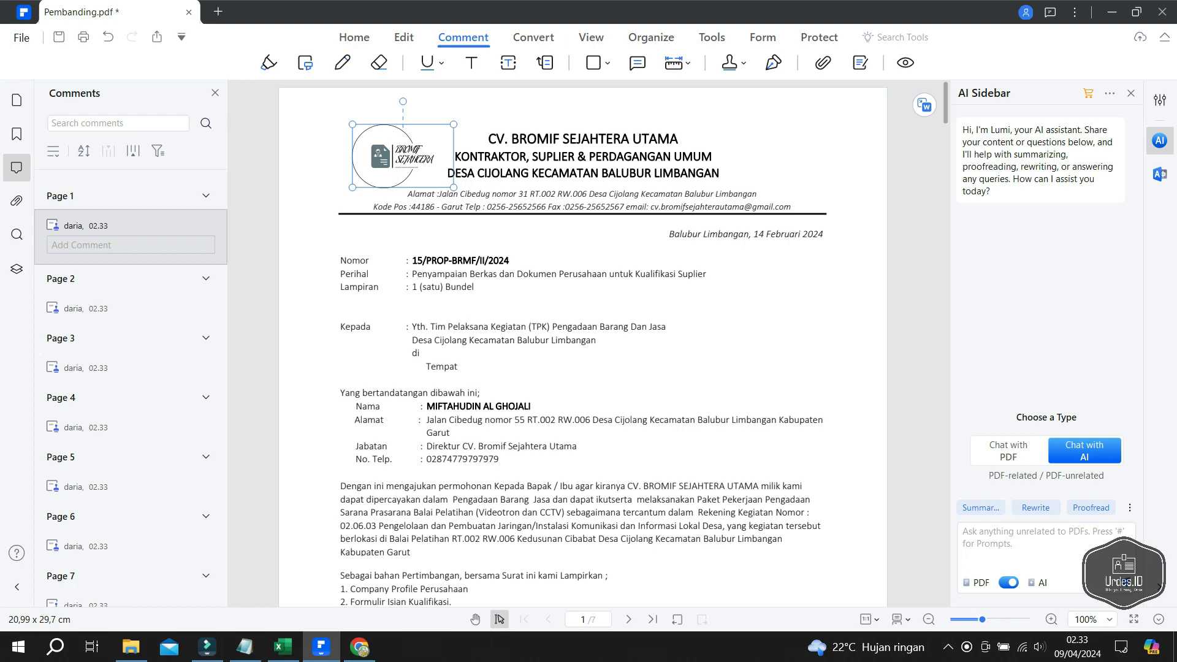
# - Scroll through the stamped pages and close Pembanding.pdf
pyautogui.scroll(-15, 582, 344)
pyautogui.scroll(-20, 582, 343)
pyautogui.scroll(-20, 582, 343)
pyautogui.scroll(-20, 583, 343)
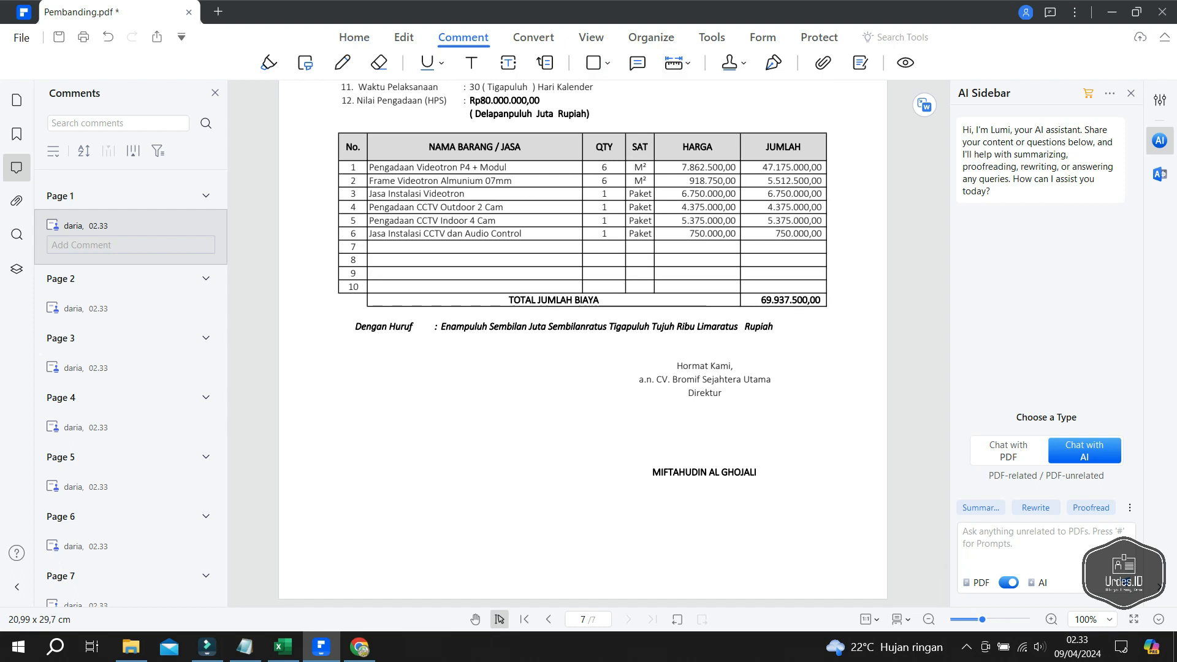
pyautogui.click(189, 11)
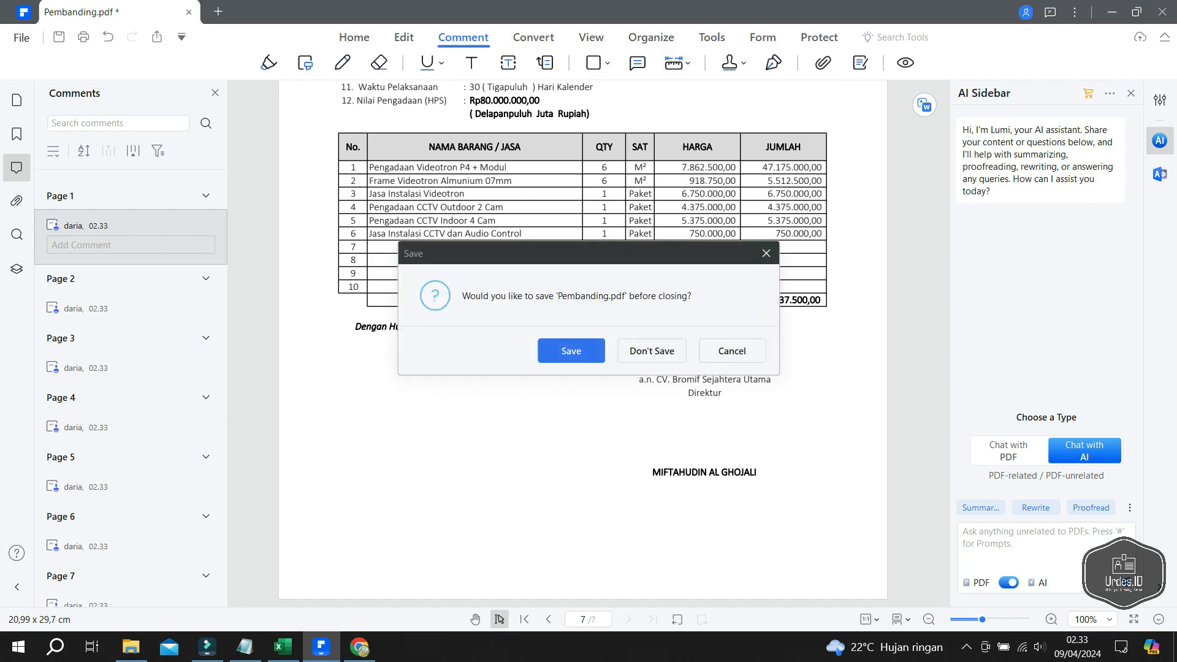
# - Save Pembanding.pdf, then select Cover.pdf through TPK.pdf in Downloads and right-click them
pyautogui.click(571, 352)
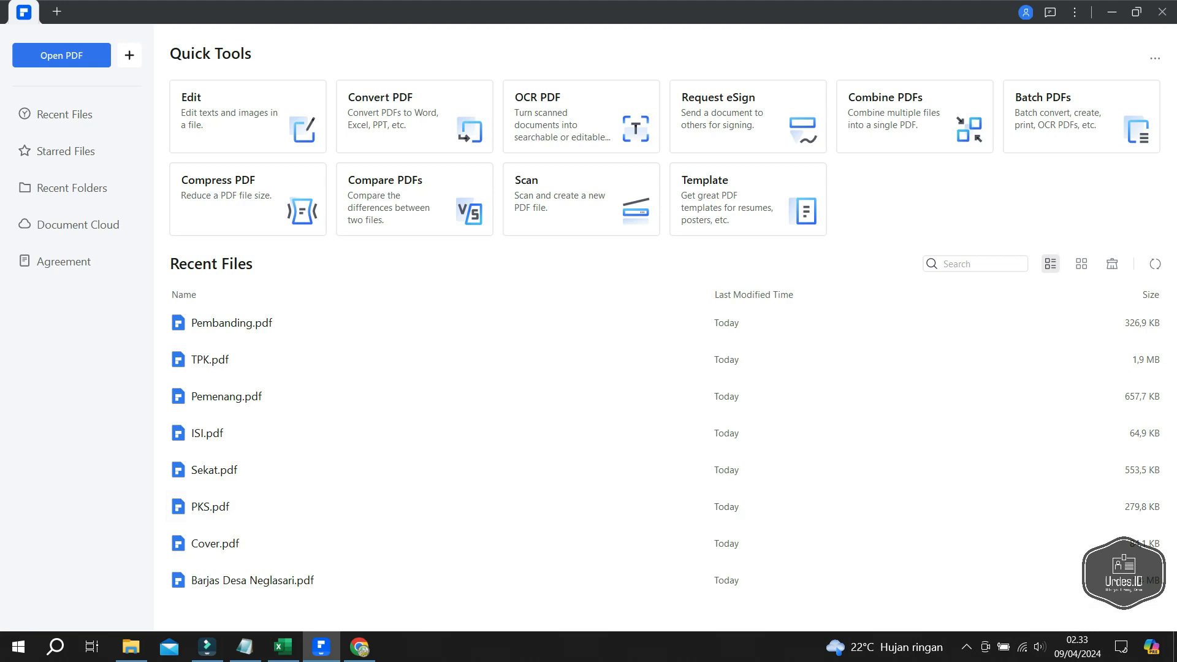
pyautogui.click(131, 647)
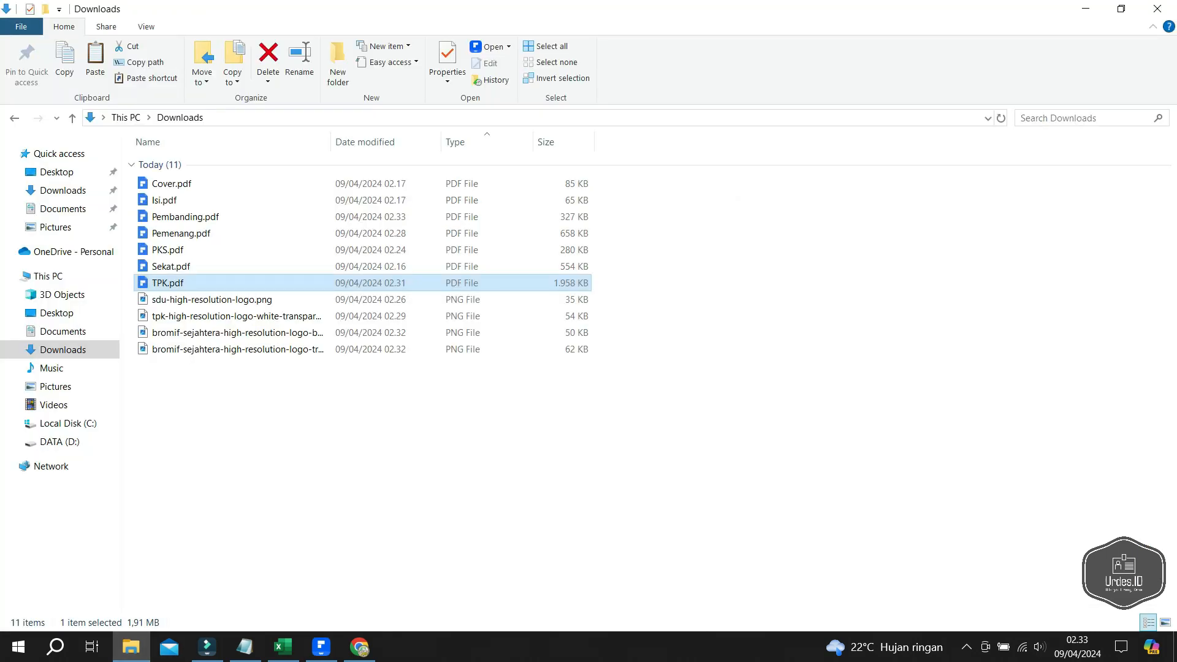
pyautogui.click(699, 294)
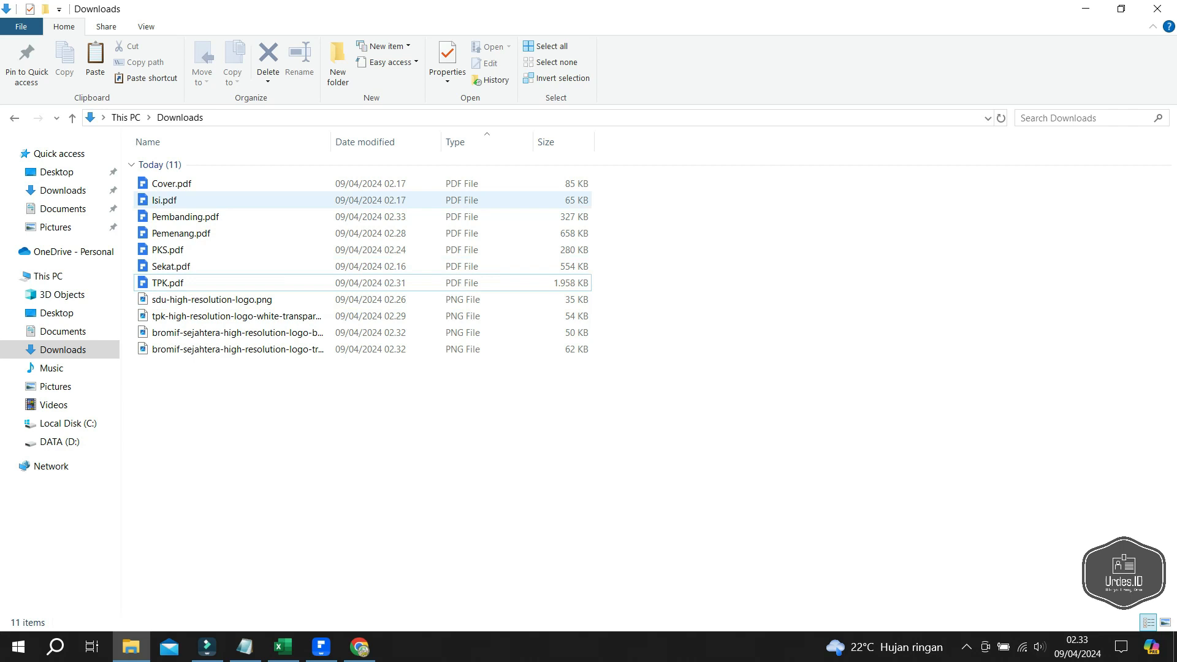
pyautogui.click(245, 184)
pyautogui.keyDown('shift'); pyautogui.click(167, 283); pyautogui.keyUp('shift')
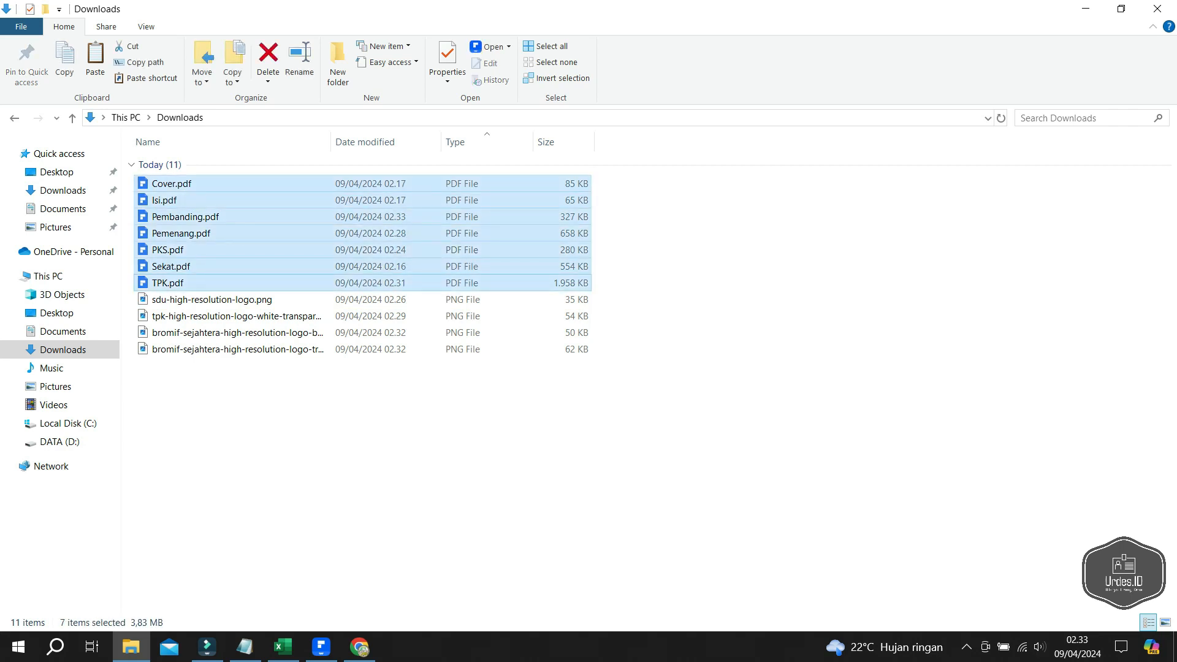
pyautogui.rightClick(178, 283)
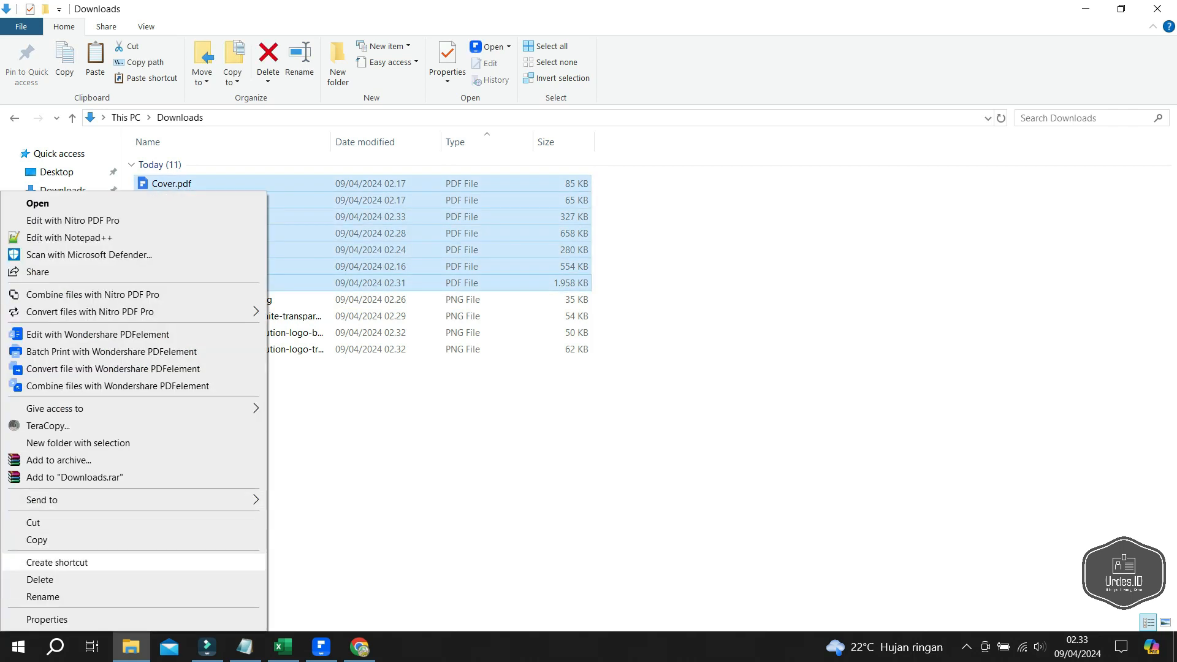
# - Combine the PDFs ordered Cover, Sekat, TPK, Isi, Pemenang, Pembanding, PKS as Barjas Contoh.pdf
pyautogui.click(117, 386)
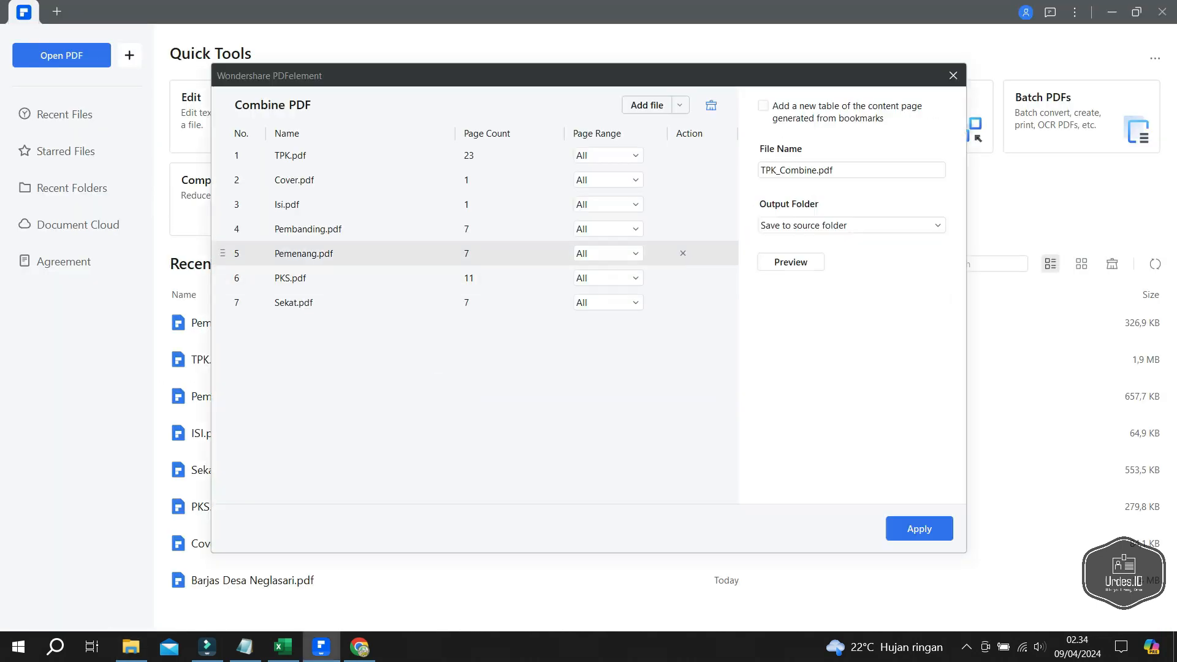
pyautogui.moveTo(294, 179); pyautogui.dragTo(368, 156)
pyautogui.moveTo(368, 204); pyautogui.dragTo(362, 176)
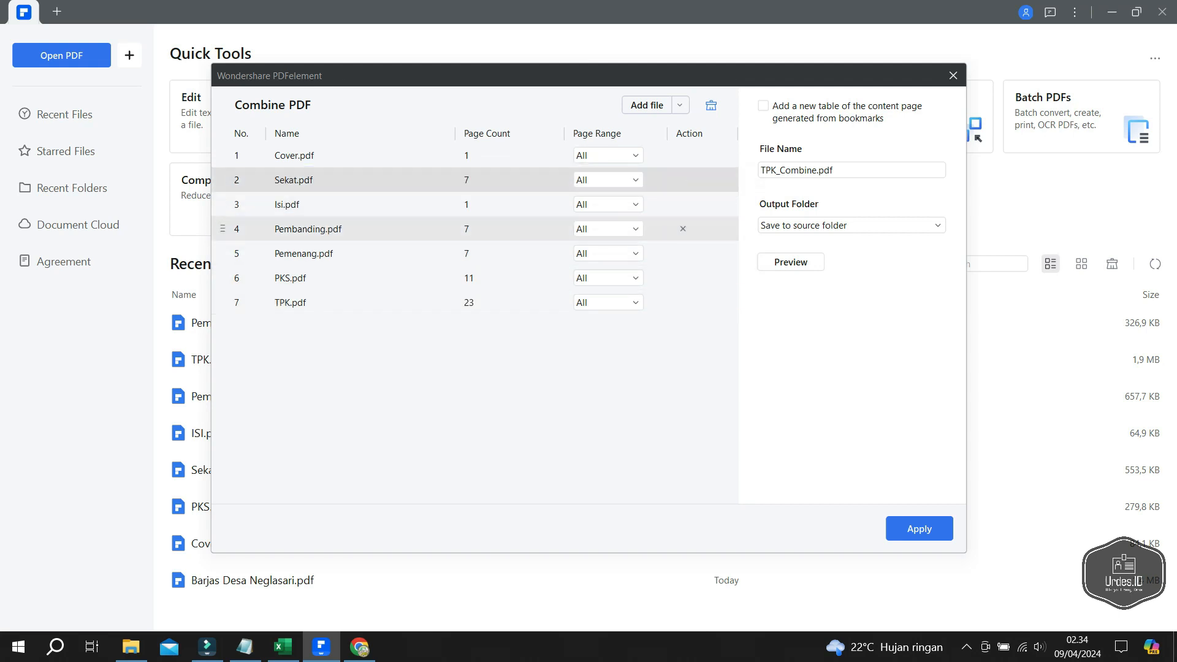
pyautogui.moveTo(362, 229); pyautogui.dragTo(362, 191)
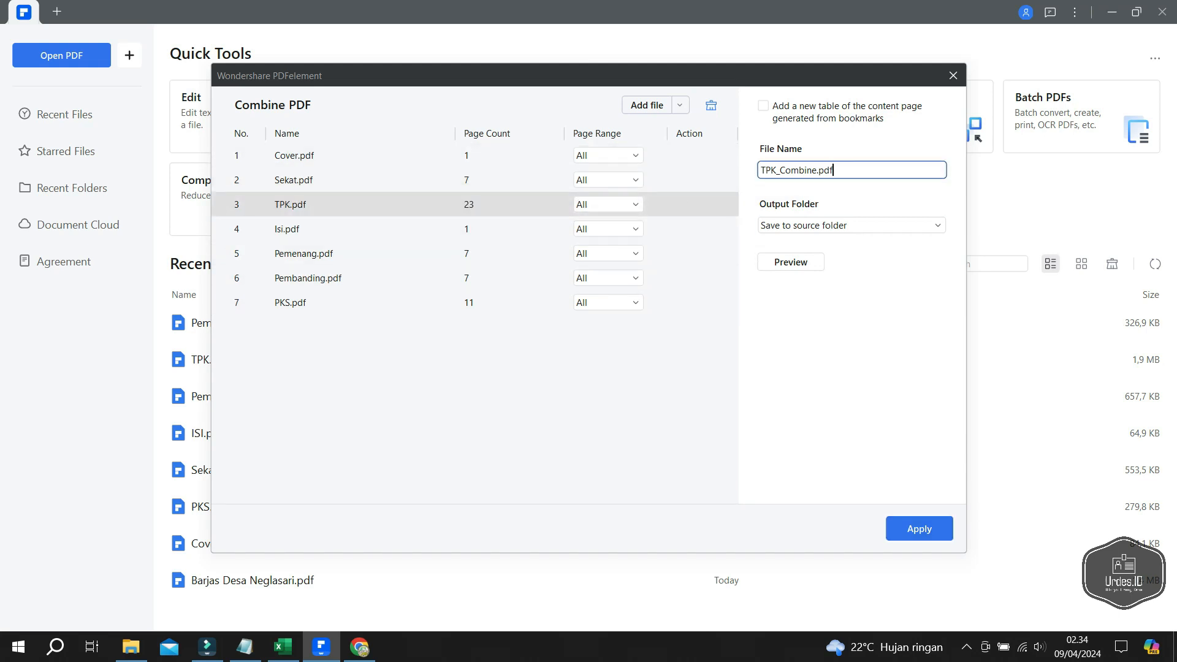
pyautogui.hotkey('ctrl', 'a')
pyautogui.write('Bar')
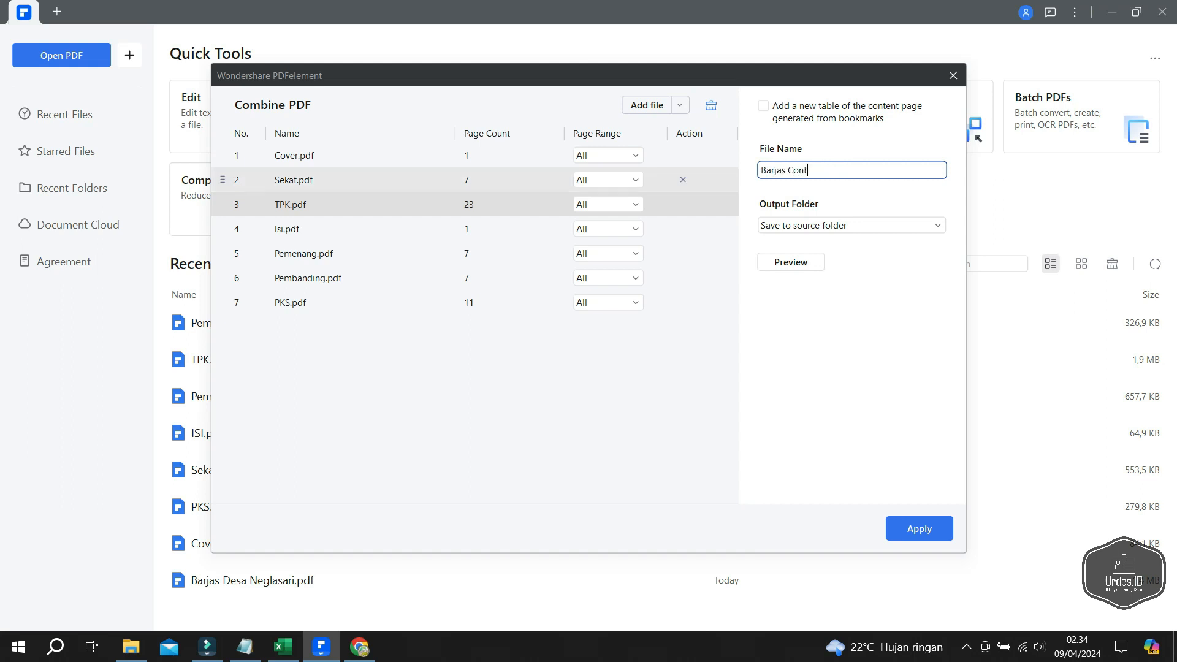
pyautogui.click(919, 529)
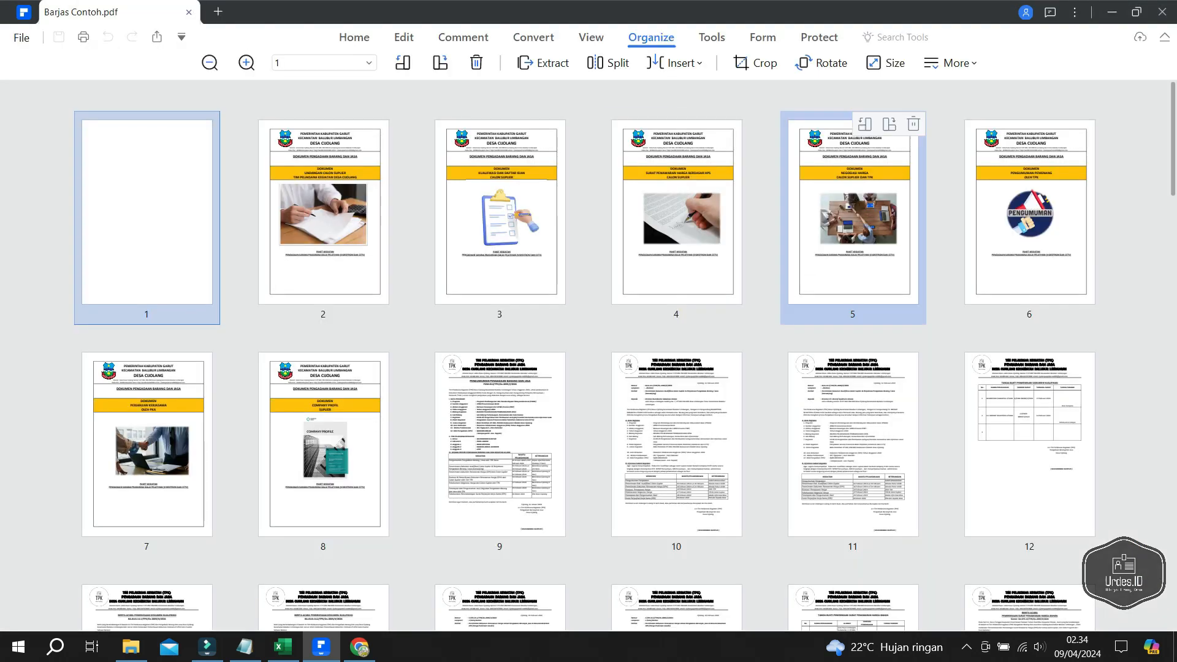
# - Move page 9 in front of page 8 in the combined document
pyautogui.scroll(-1, 589, 306)
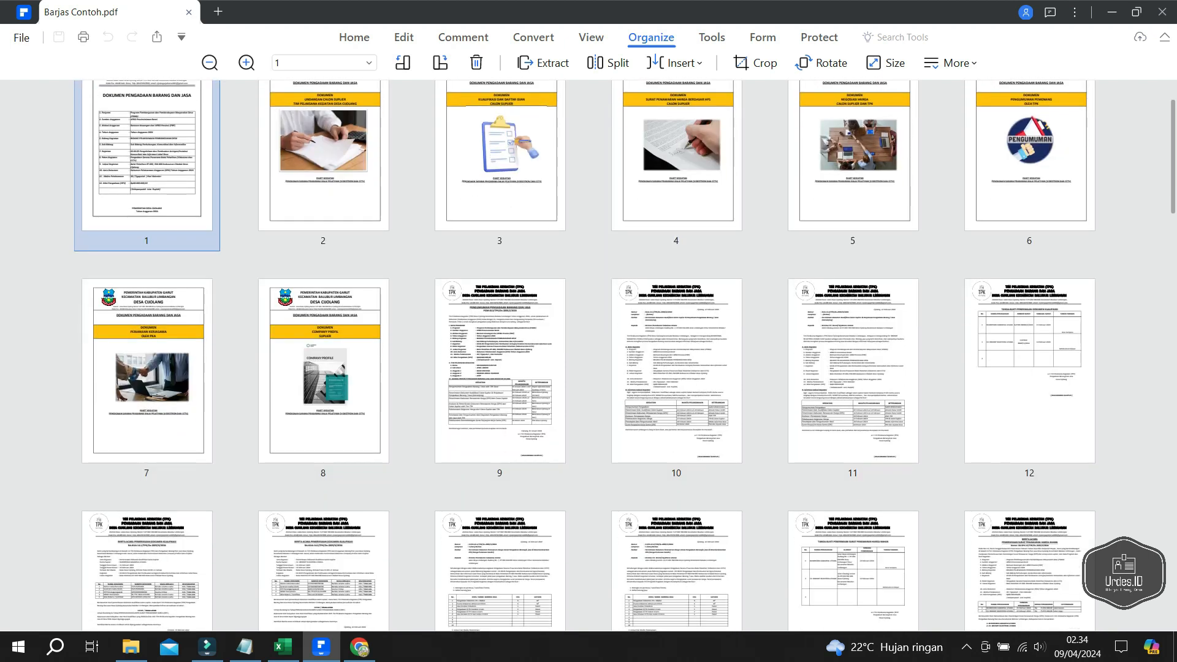
pyautogui.scroll(1, 588, 306)
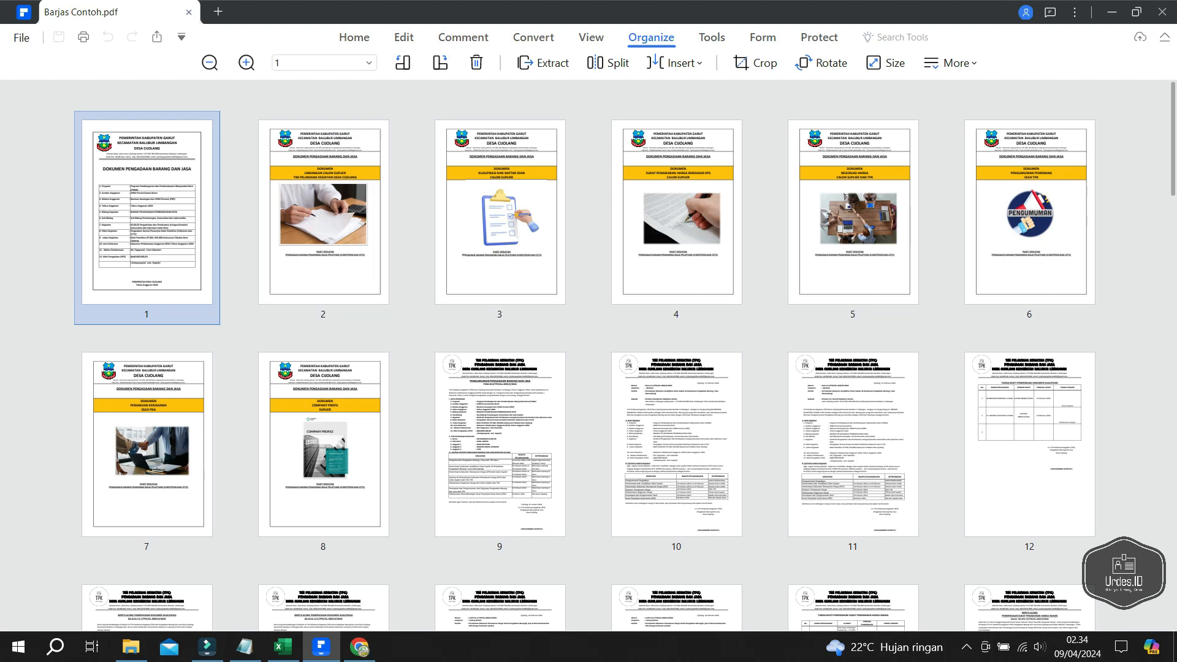
pyautogui.moveTo(491, 416); pyautogui.dragTo(543, 392)
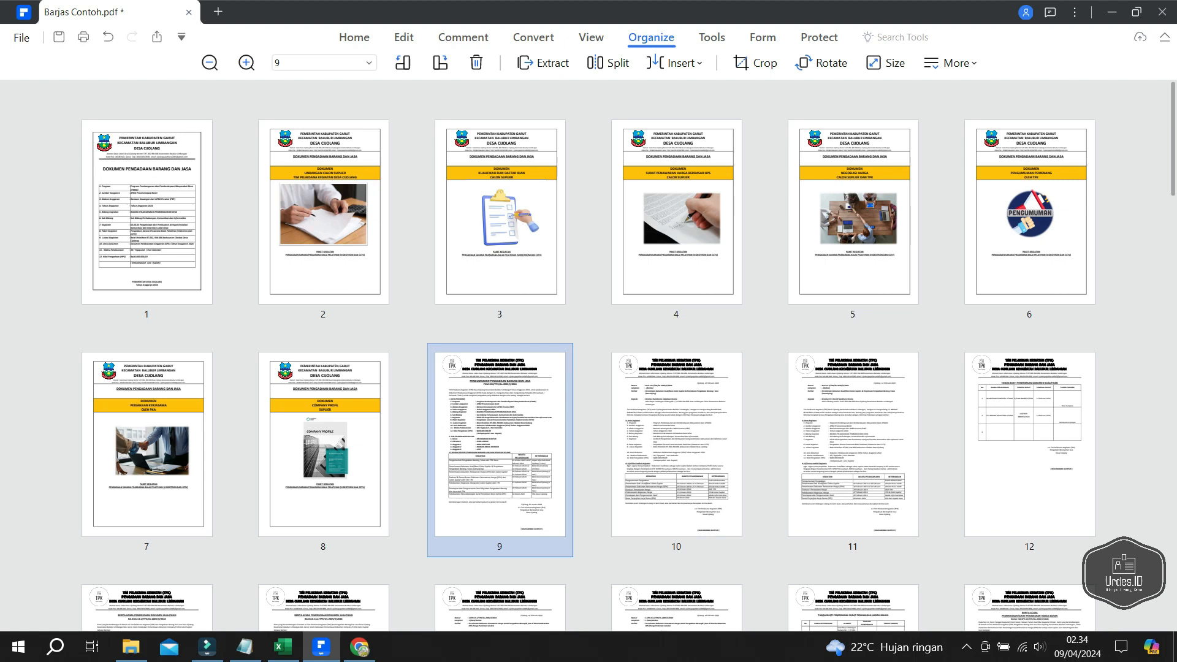
pyautogui.scroll(-9, 1031, 466)
pyautogui.scroll(9, 1030, 466)
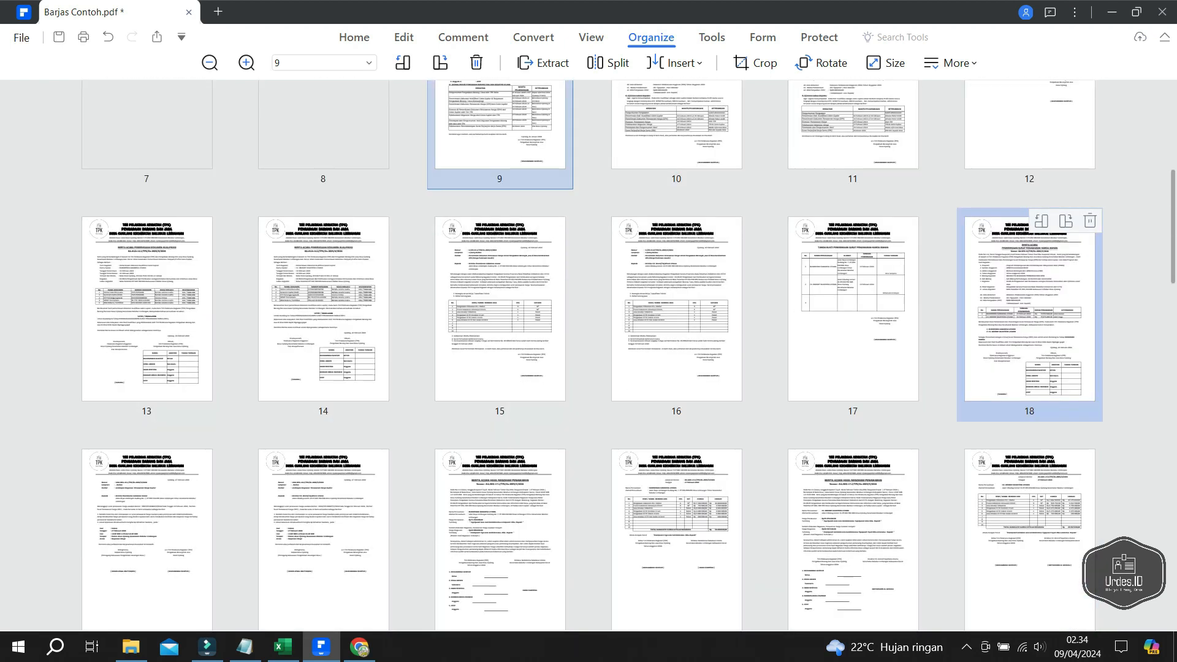
# - Open page 2 in full-size view and read through to page 20's signature block
pyautogui.click(323, 214)
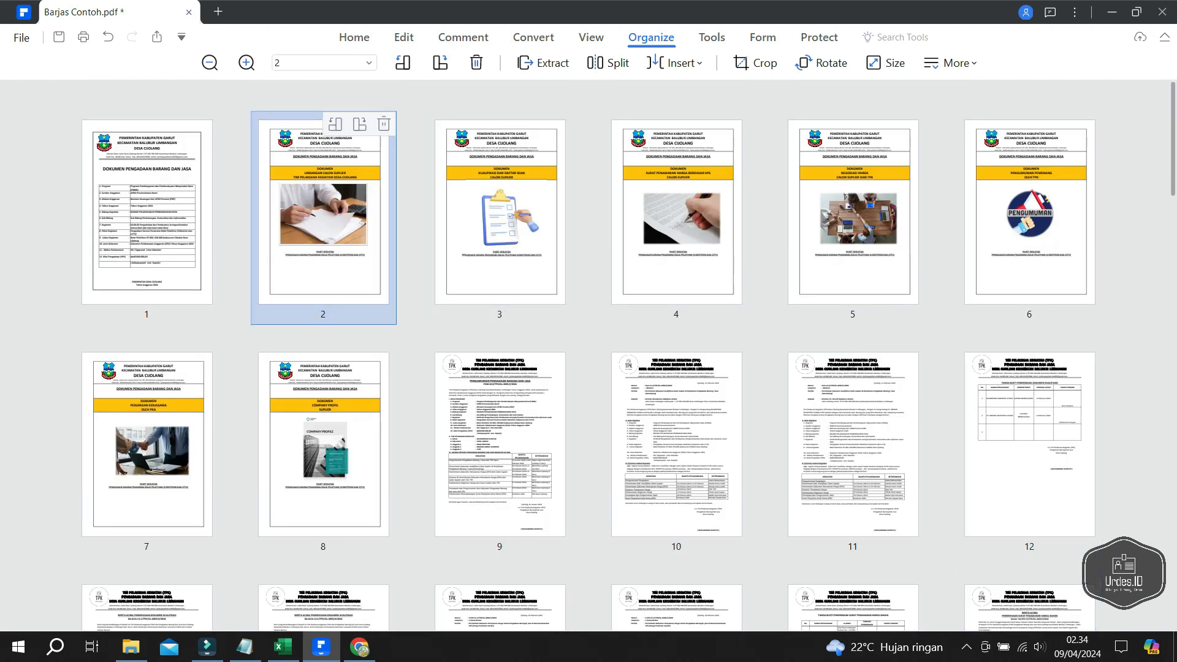
pyautogui.doubleClick(323, 214)
pyautogui.scroll(10, 486, 343)
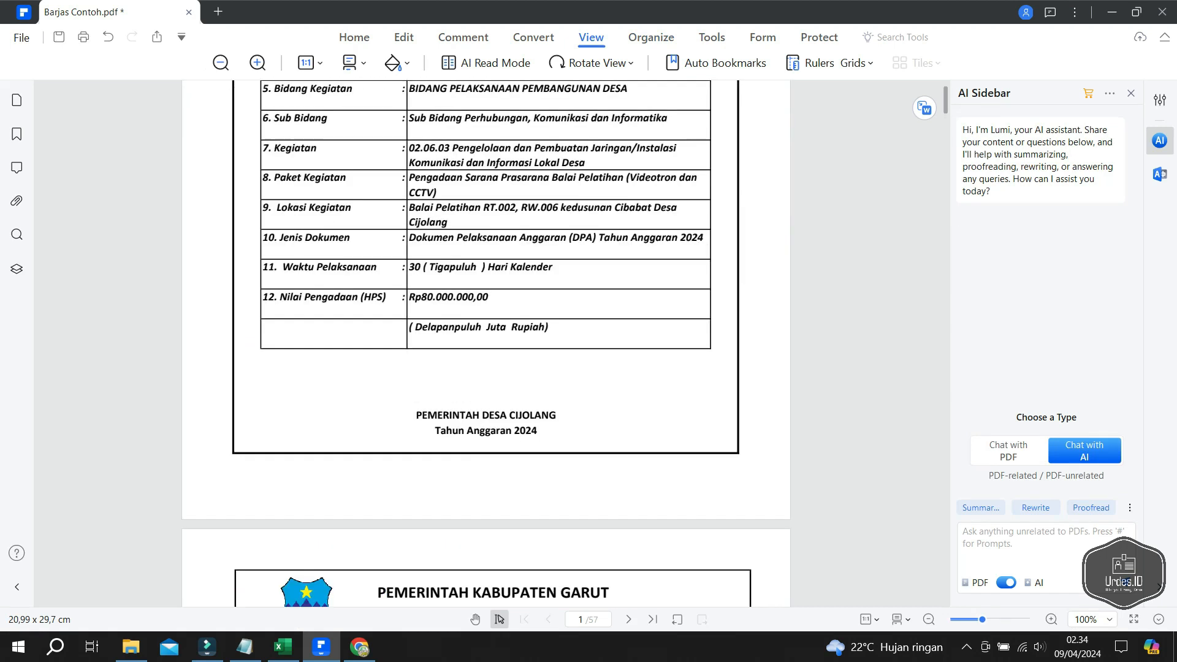
pyautogui.scroll(-8, 486, 343)
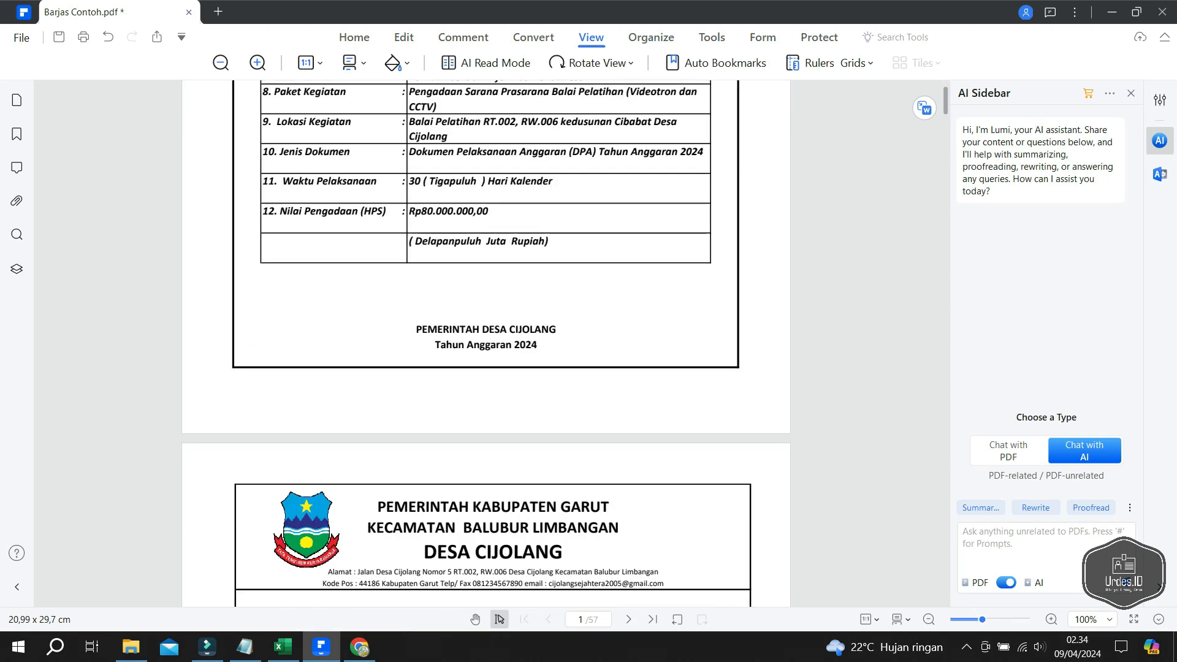
pyautogui.scroll(-12, 486, 344)
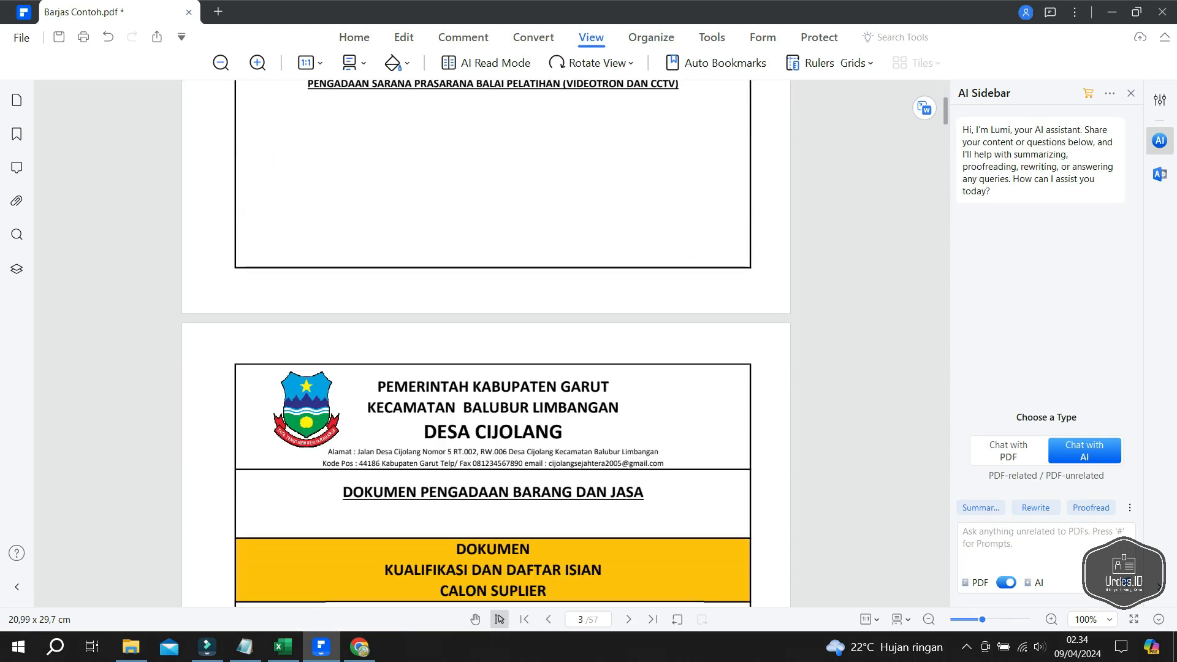
pyautogui.scroll(-18, 486, 344)
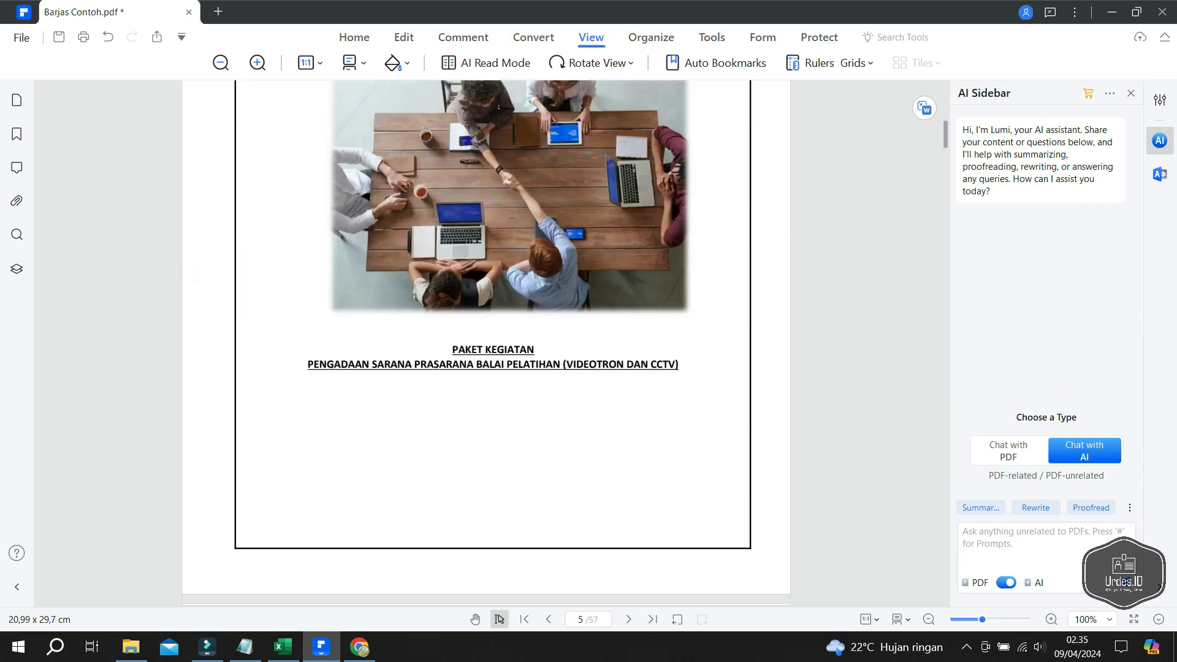
pyautogui.scroll(-13, 486, 343)
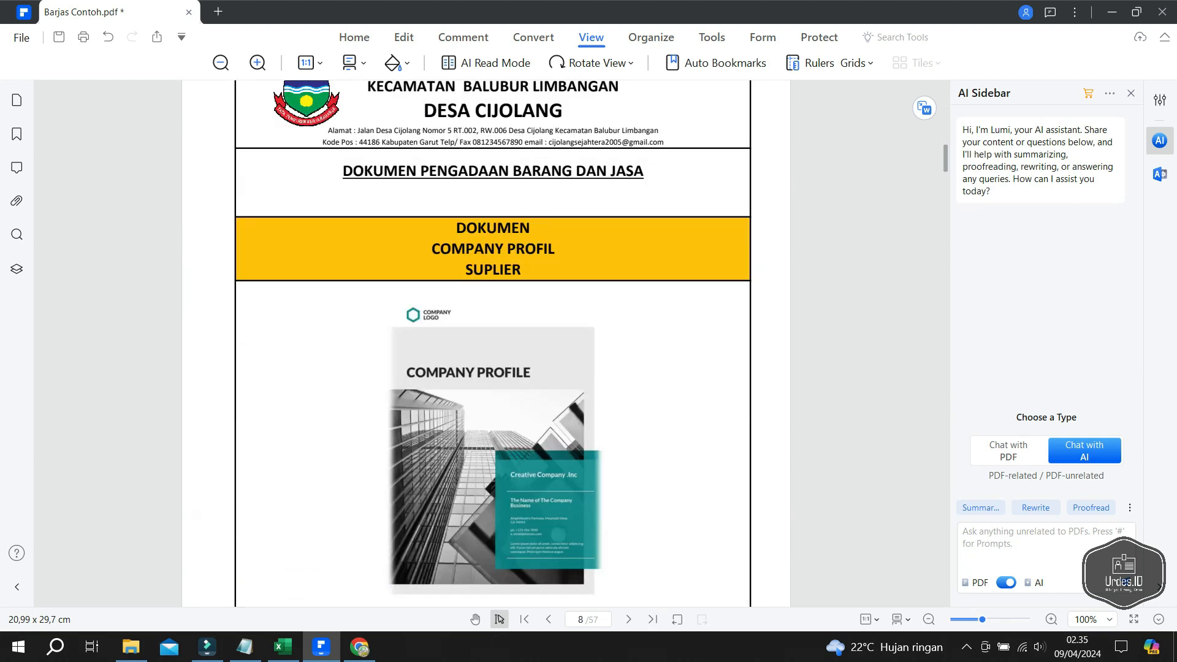
pyautogui.scroll(-15, 486, 343)
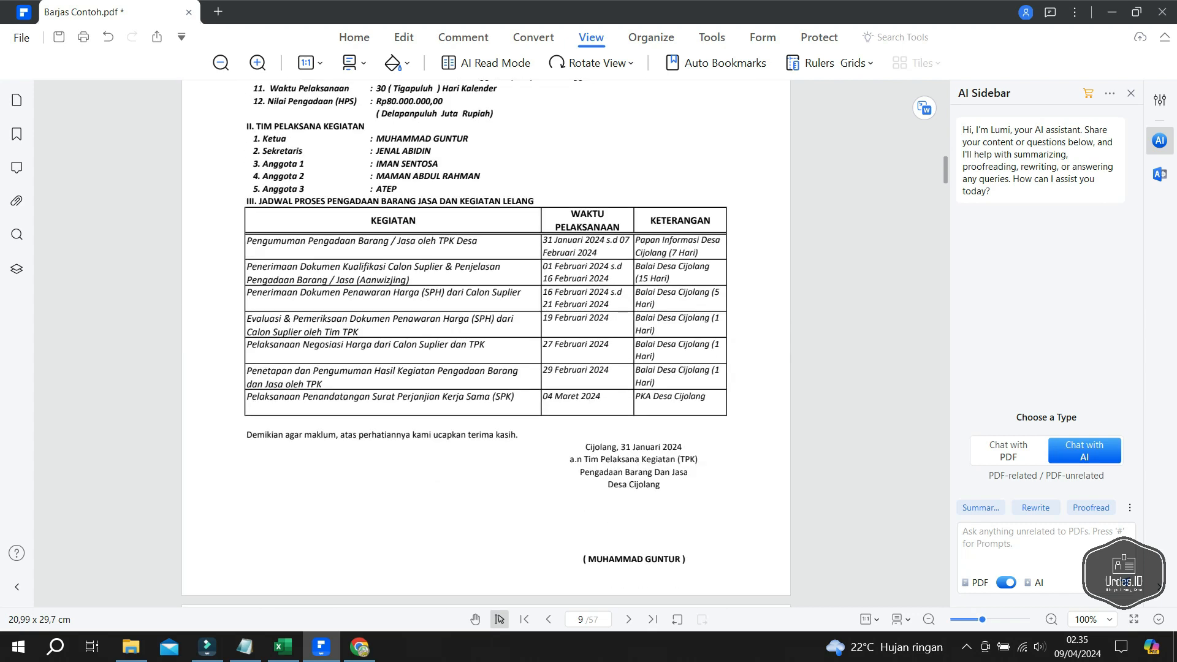
pyautogui.scroll(-15, 486, 344)
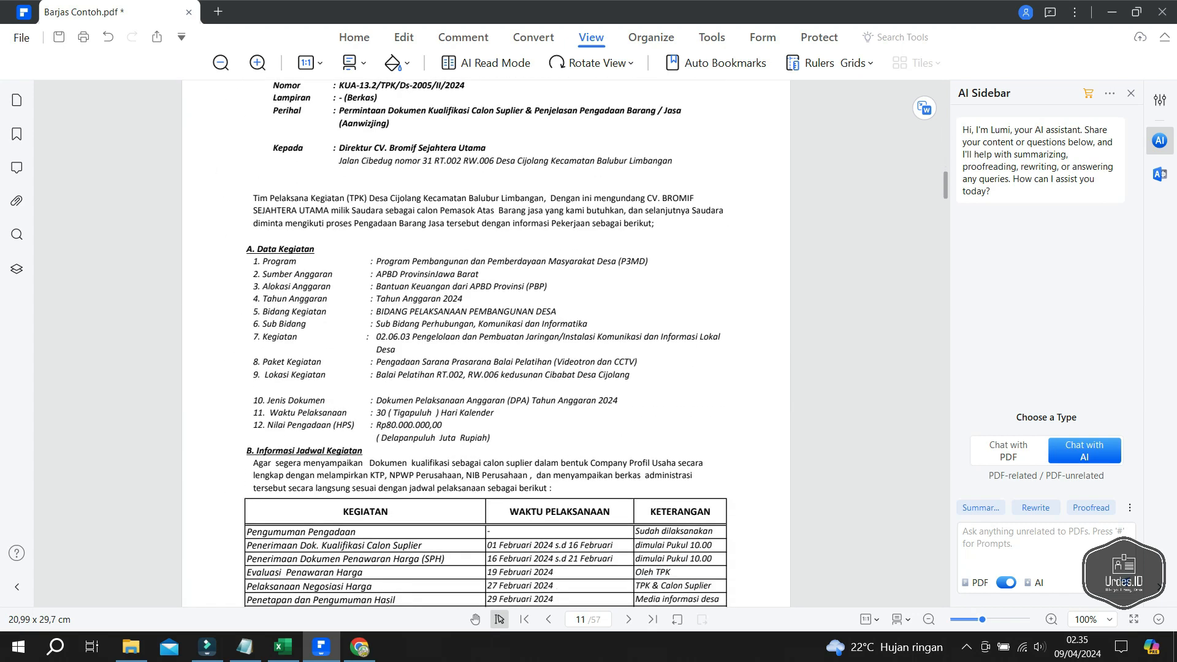
pyautogui.scroll(-15, 487, 343)
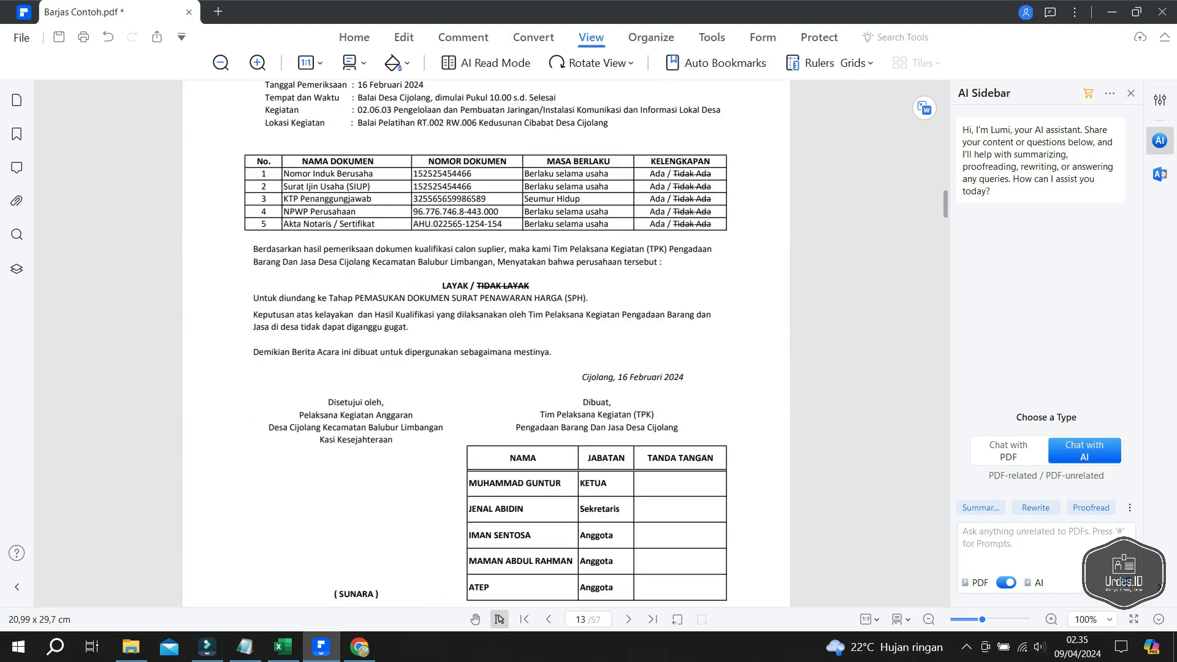
pyautogui.scroll(-15, 487, 343)
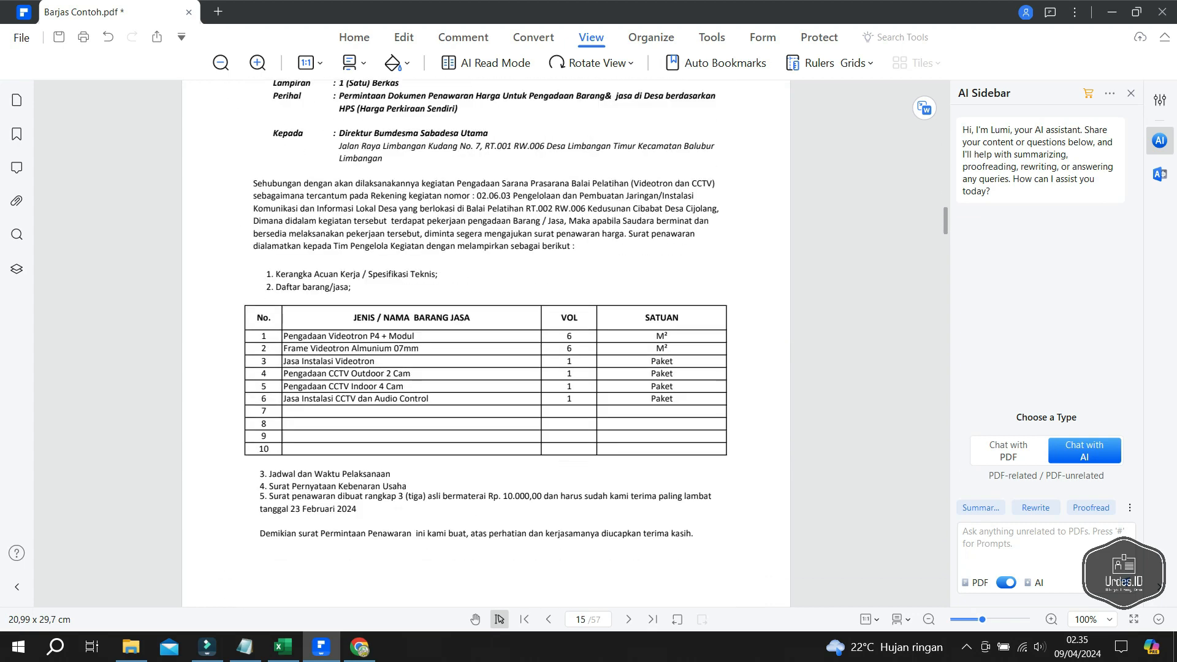
pyautogui.scroll(-5, 486, 343)
pyautogui.scroll(5, 486, 344)
pyautogui.scroll(-7, 486, 343)
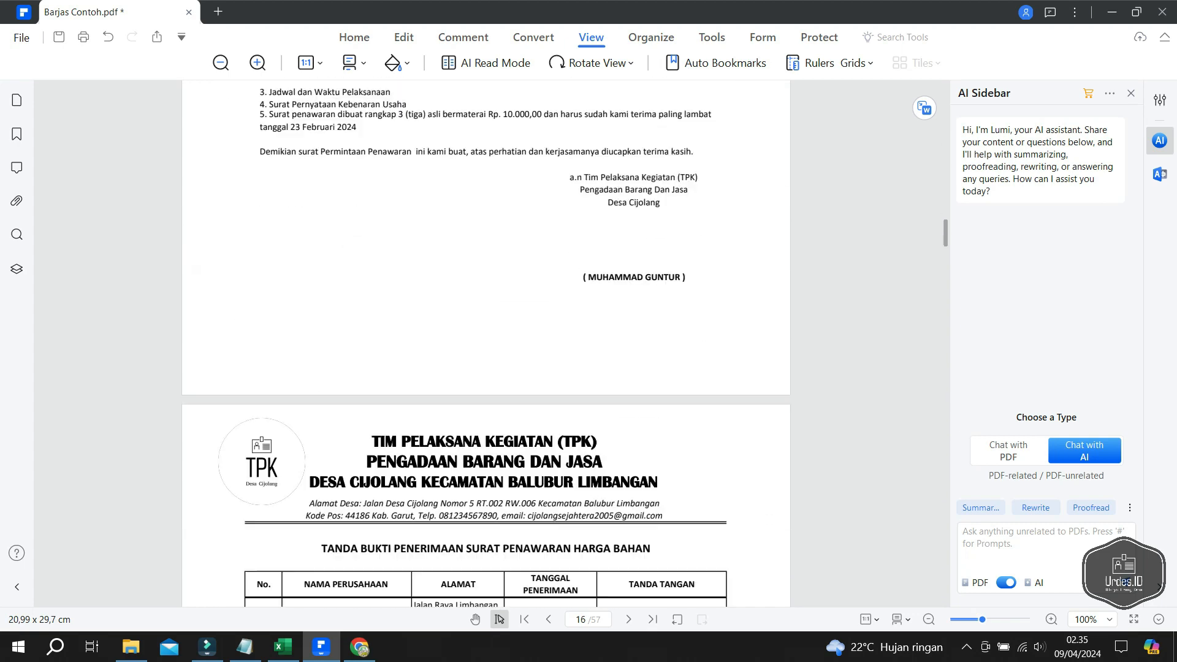
pyautogui.scroll(-12, 486, 343)
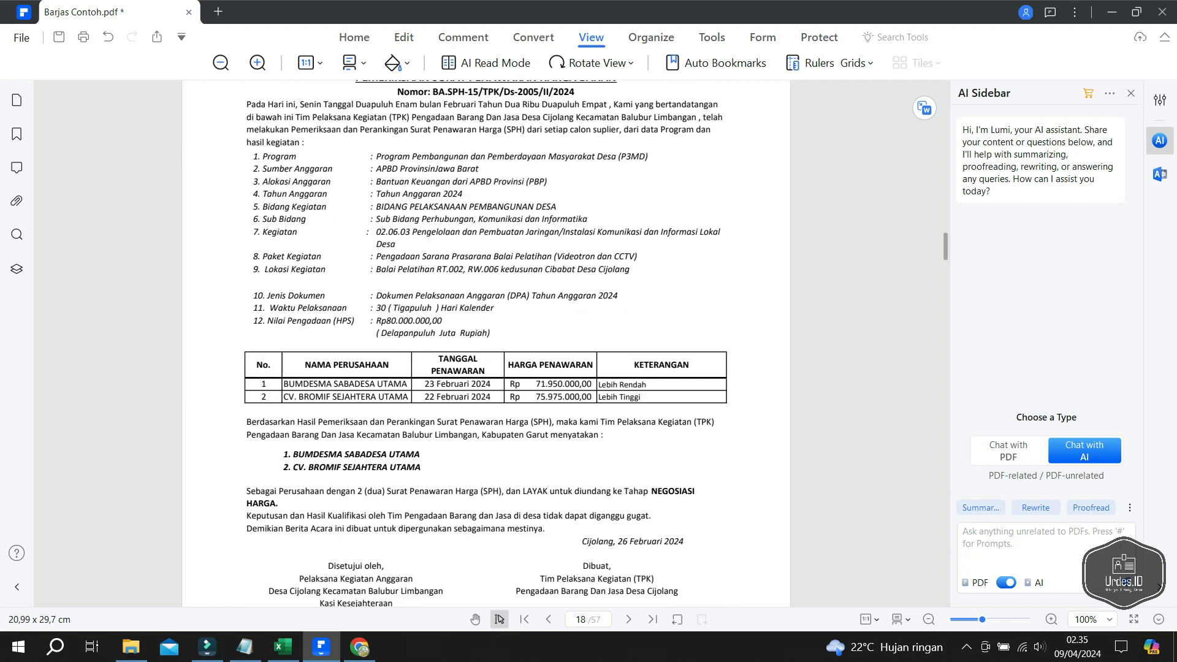
pyautogui.scroll(-12, 486, 343)
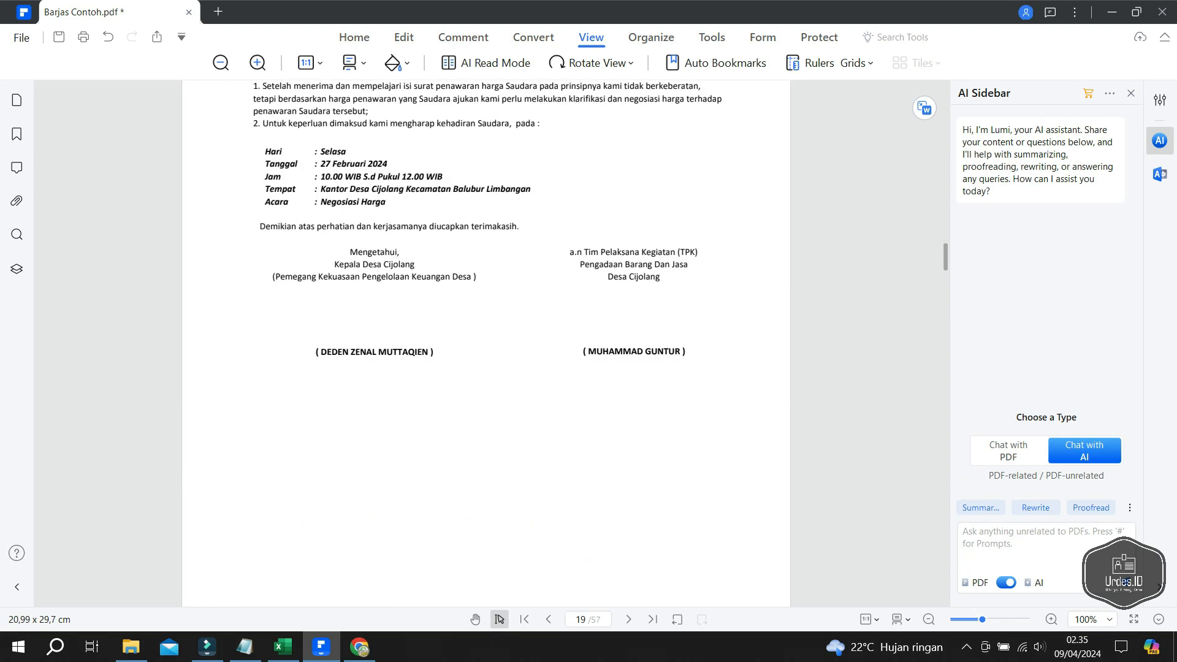
pyautogui.scroll(-6, 486, 344)
pyautogui.scroll(-6, 486, 343)
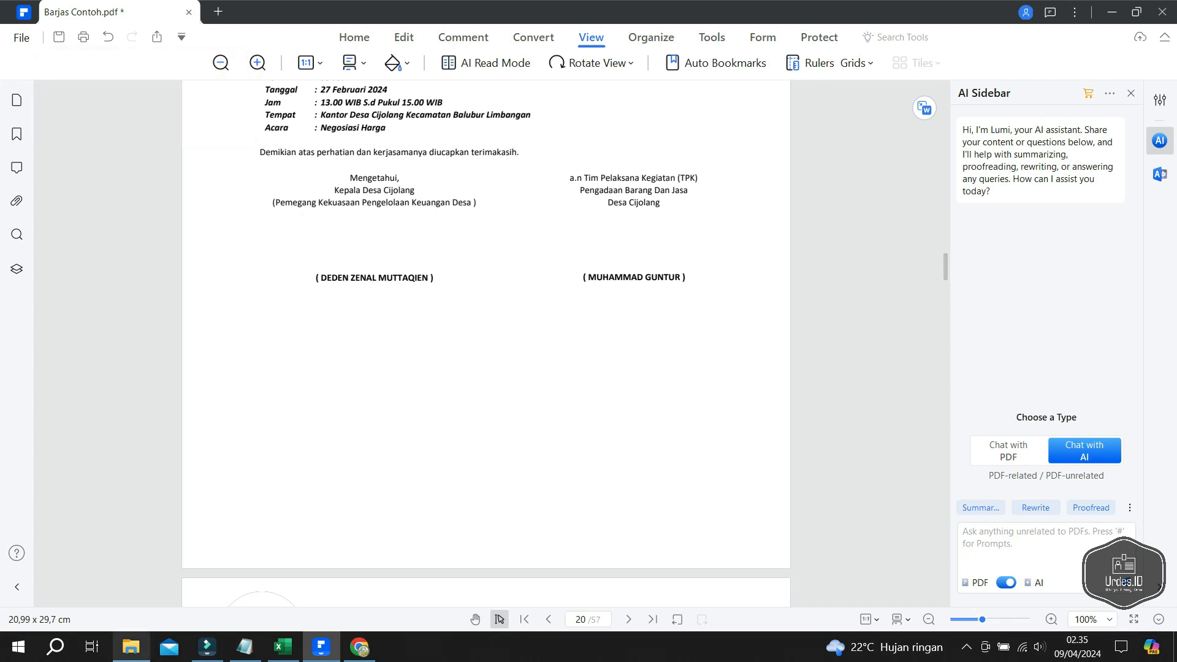
# - Open Link Download Aplikasi.txt from the D:\2024 folder in Notepad
pyautogui.moveTo(131, 647)
pyautogui.click(132, 582)
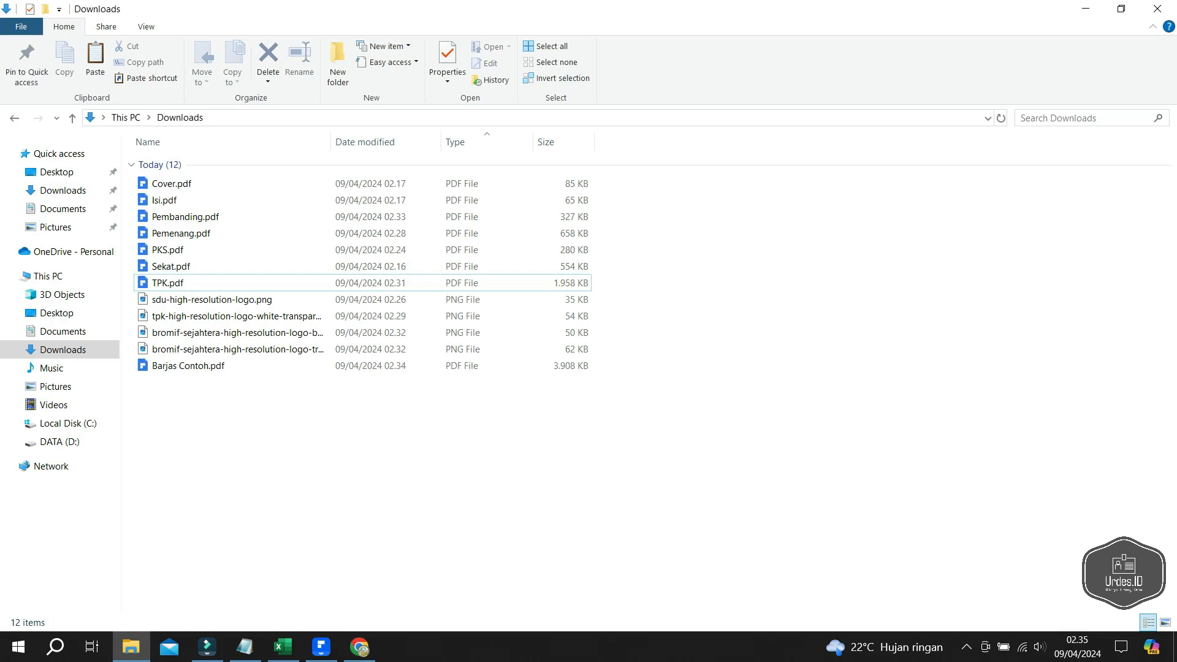
pyautogui.click(60, 442)
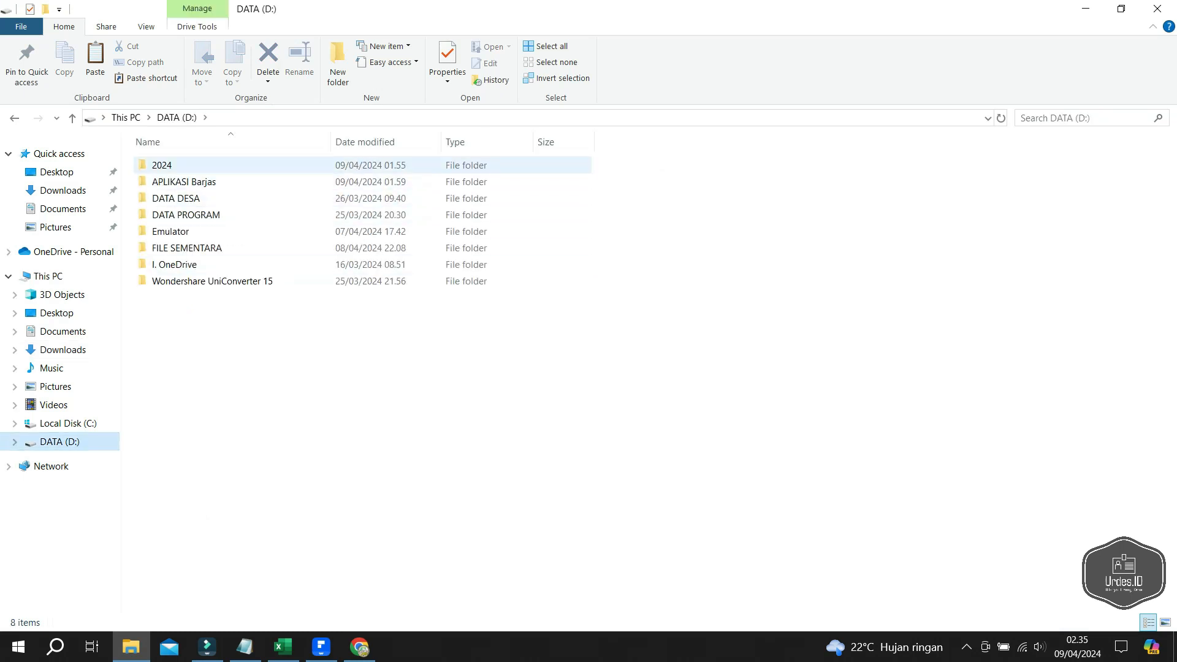
pyautogui.doubleClick(162, 165)
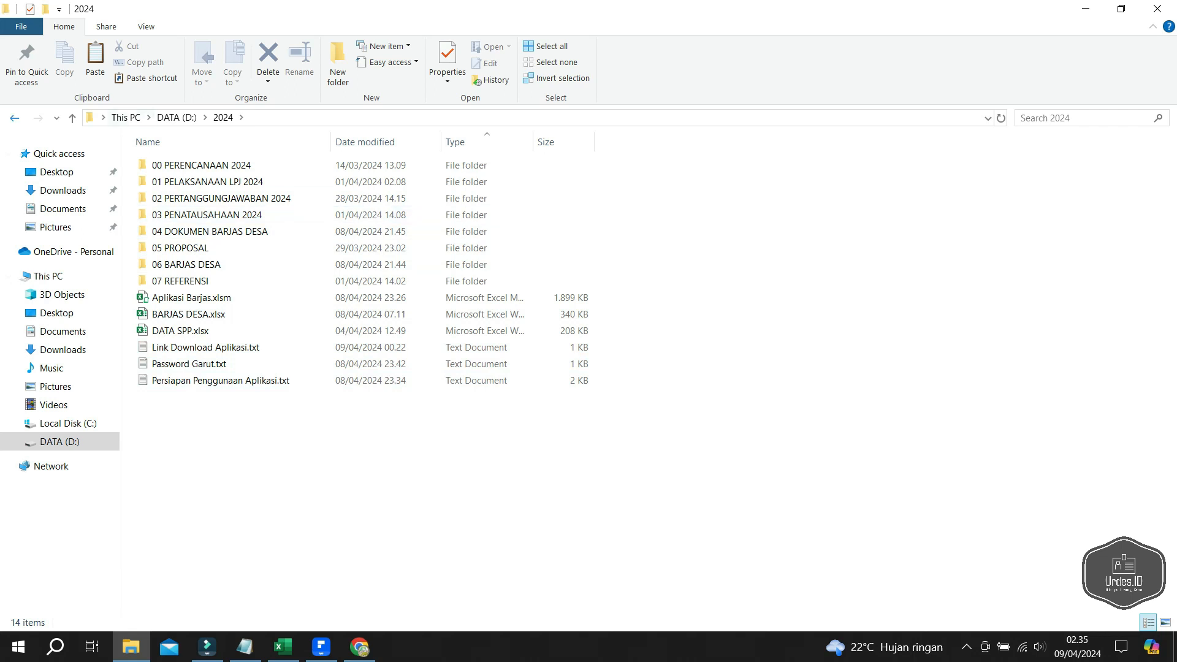
pyautogui.press('BackSpace')
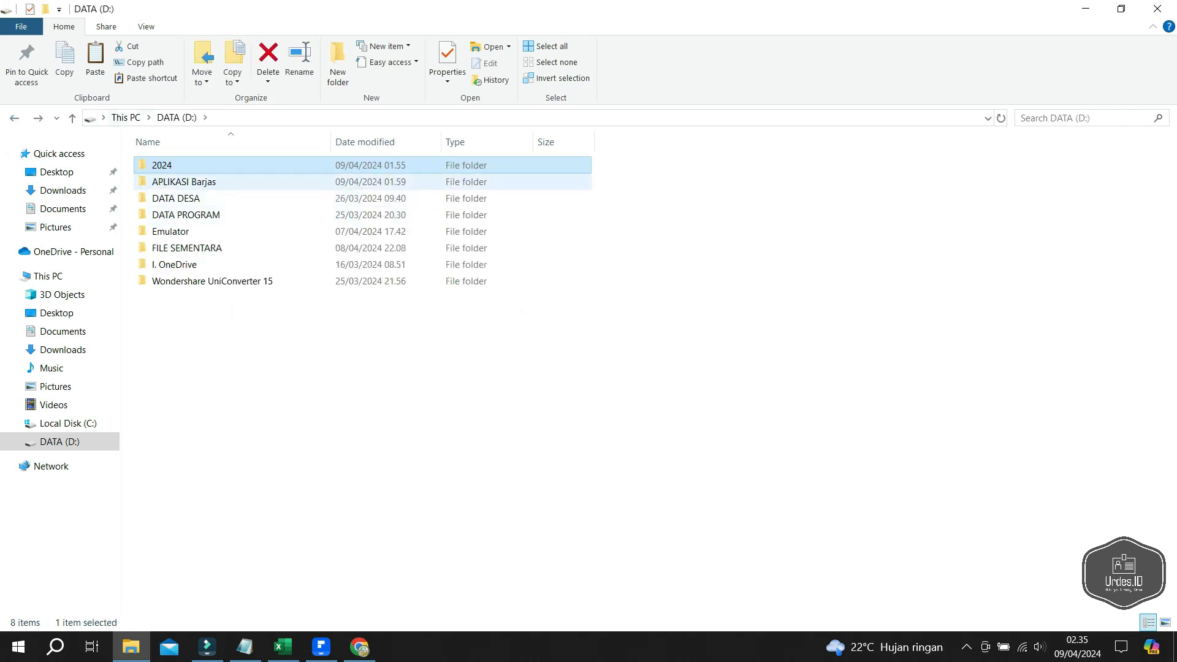
pyautogui.press('Return')
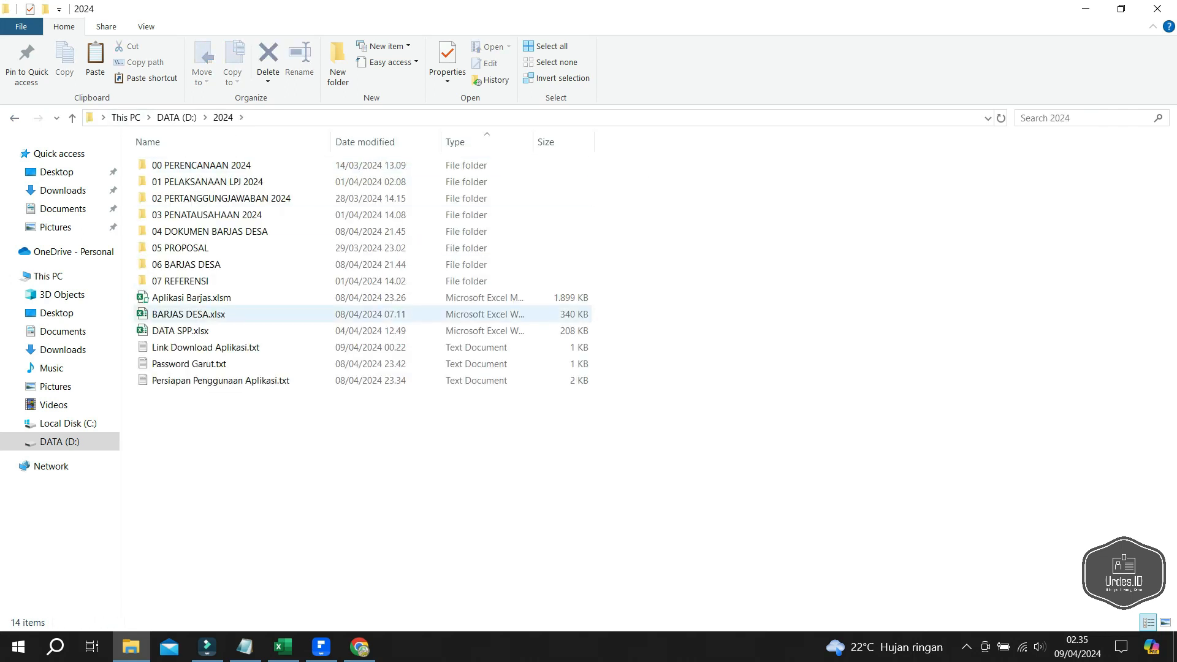
pyautogui.doubleClick(203, 347)
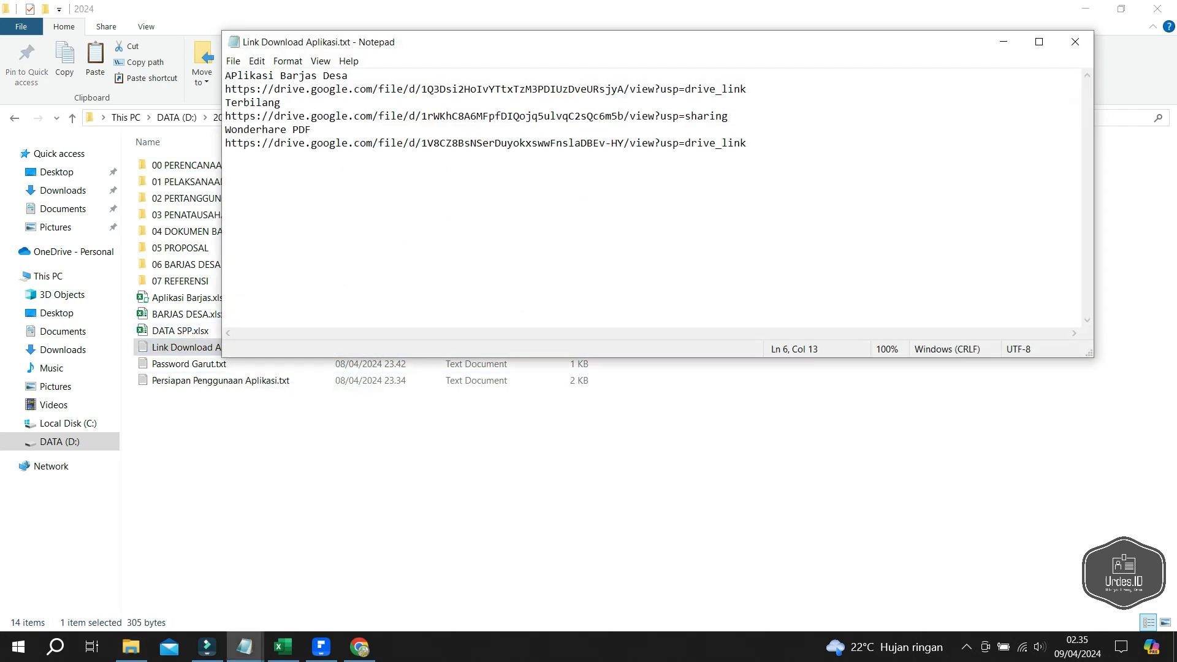
# - Copy the line-2 Aplikasi Barjas Desa Google Drive URL and paste it into Chrome's address bar
pyautogui.moveTo(747, 143); pyautogui.dragTo(225, 142)
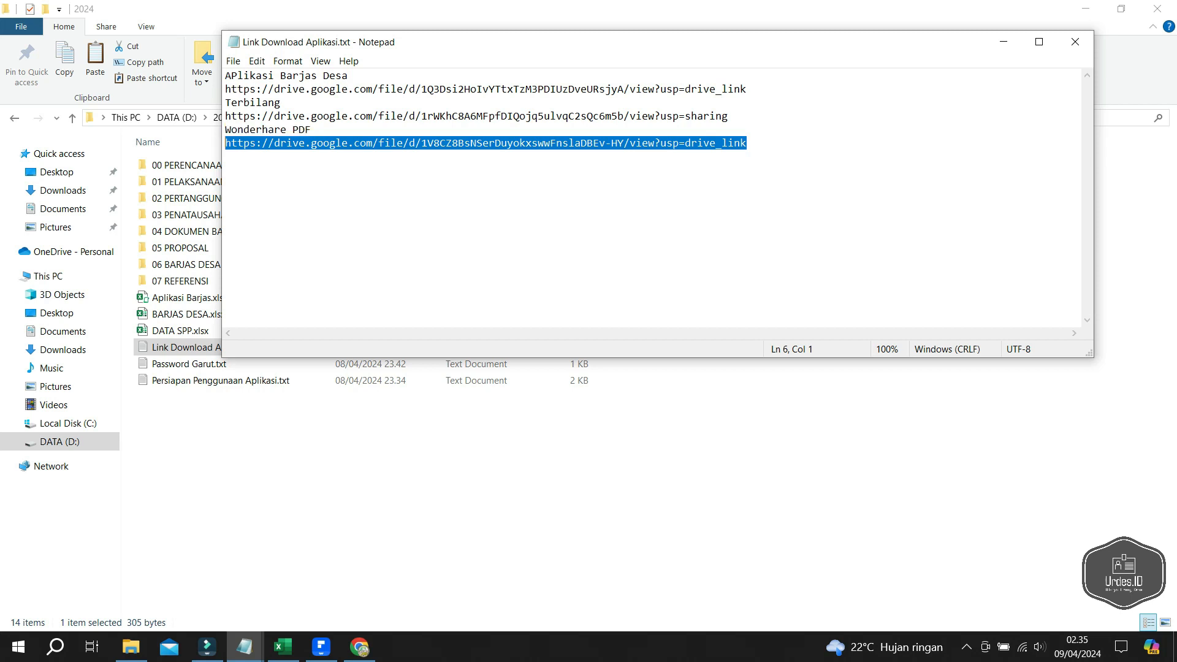
pyautogui.click(428, 117)
pyautogui.moveTo(747, 89); pyautogui.dragTo(225, 89)
pyautogui.hotkey('ctrl', 'c')
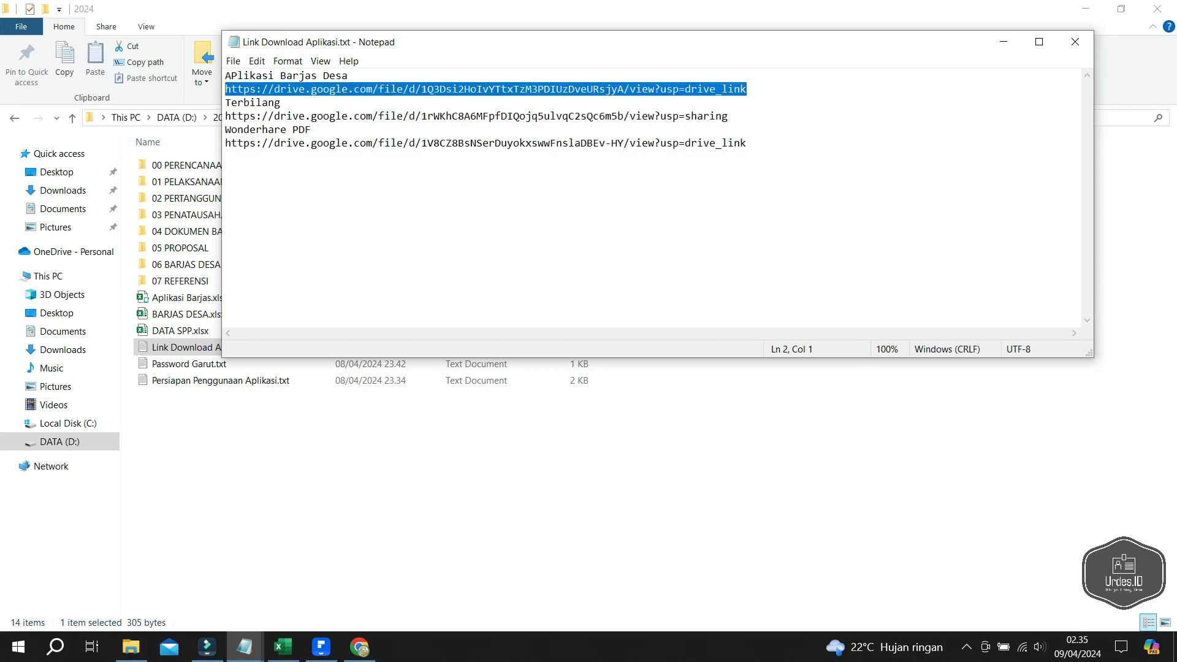
pyautogui.moveTo(360, 647)
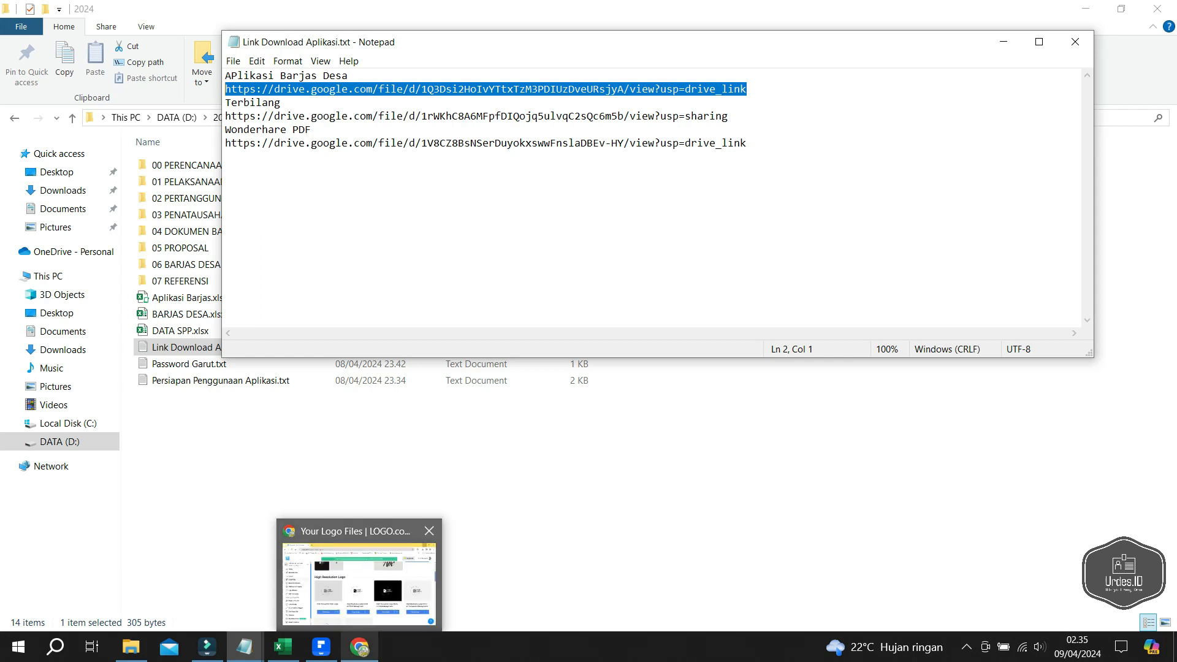
pyautogui.click(360, 583)
pyautogui.hotkey('ctrl', 'l')
pyautogui.hotkey('ctrl', 'v')
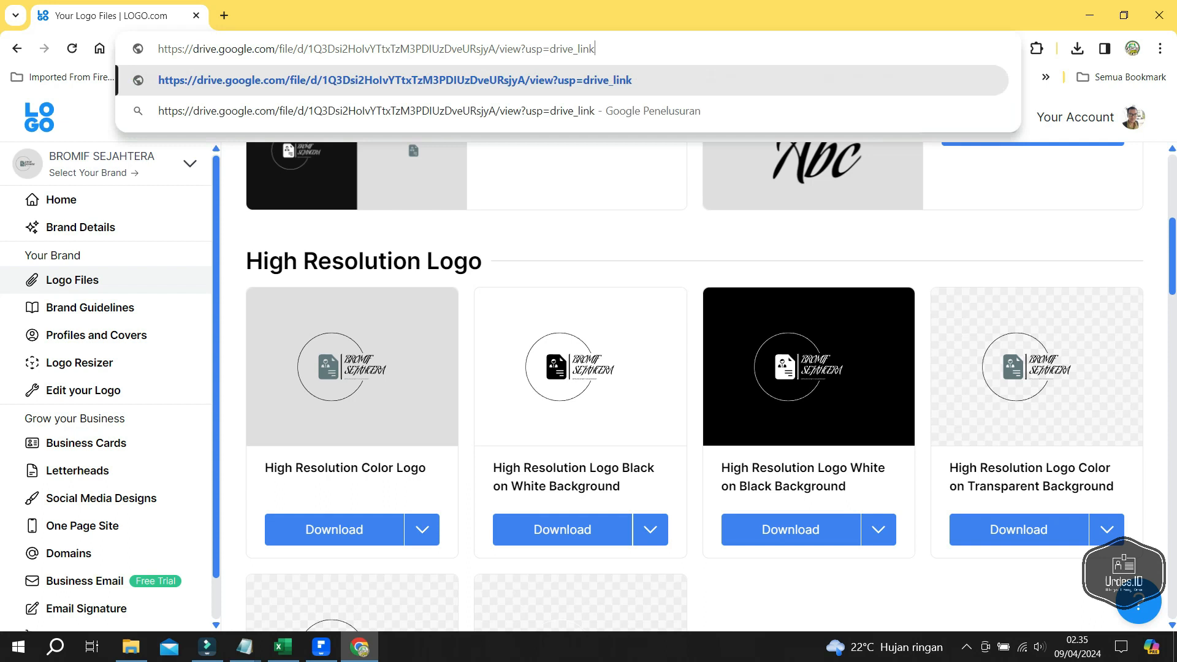
# - Load the Aplikasi Barjas Desa.rar Drive link and download it into the Compressed folder
pyautogui.press('Return')
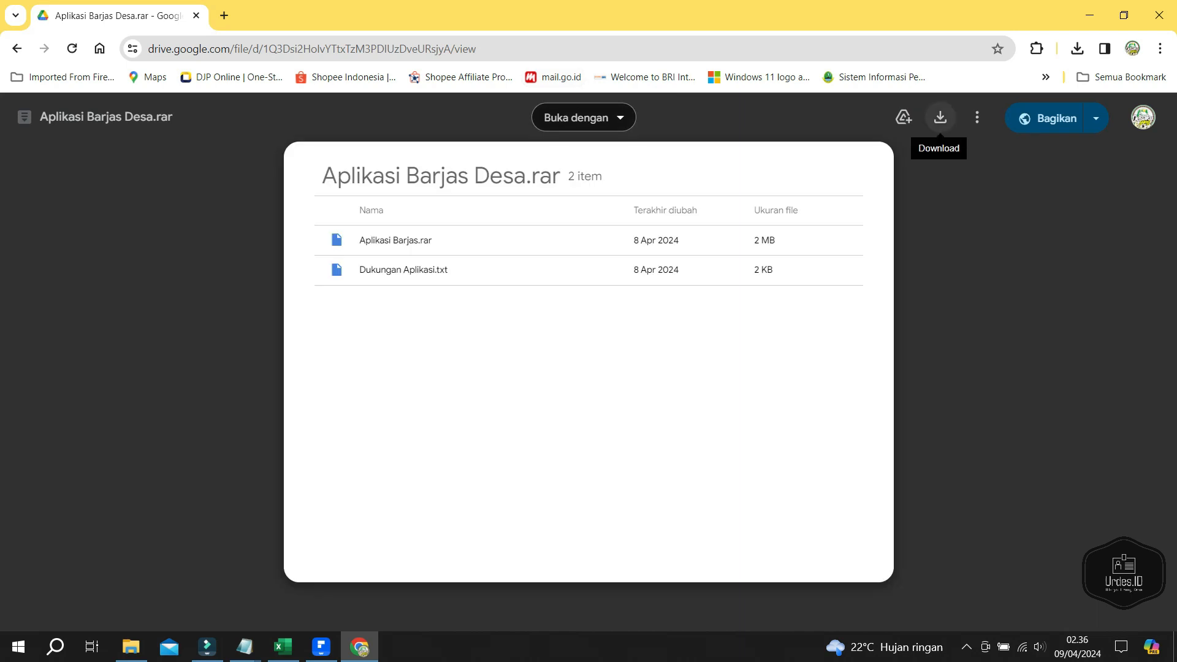
pyautogui.click(940, 117)
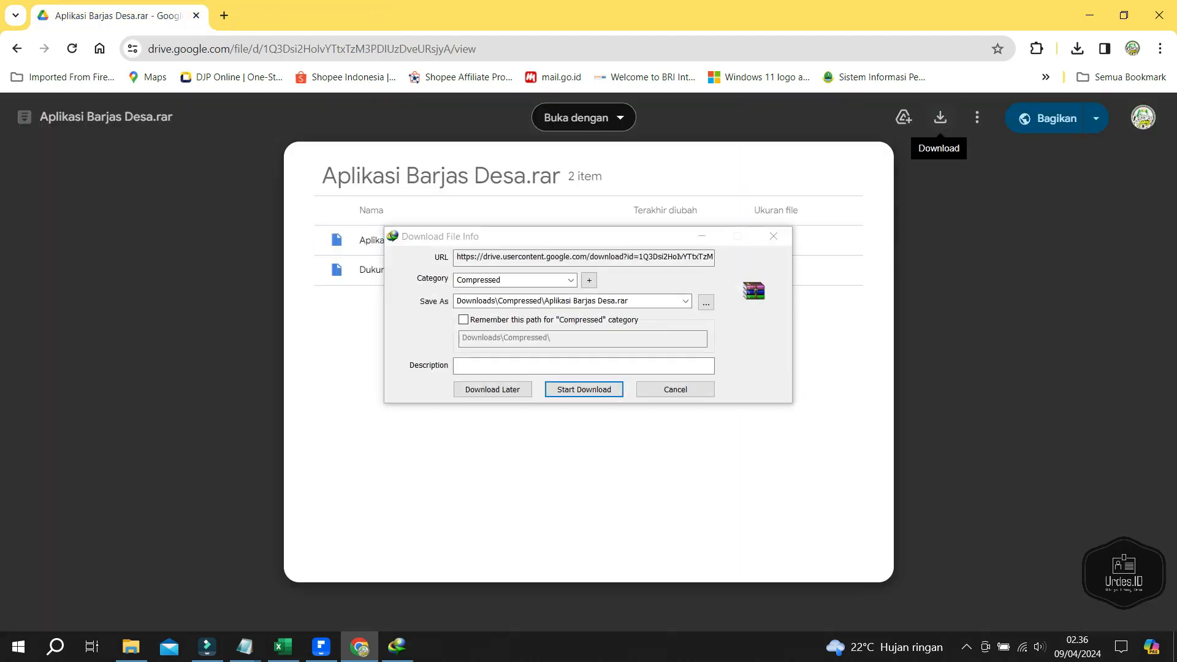
pyautogui.press('Return')
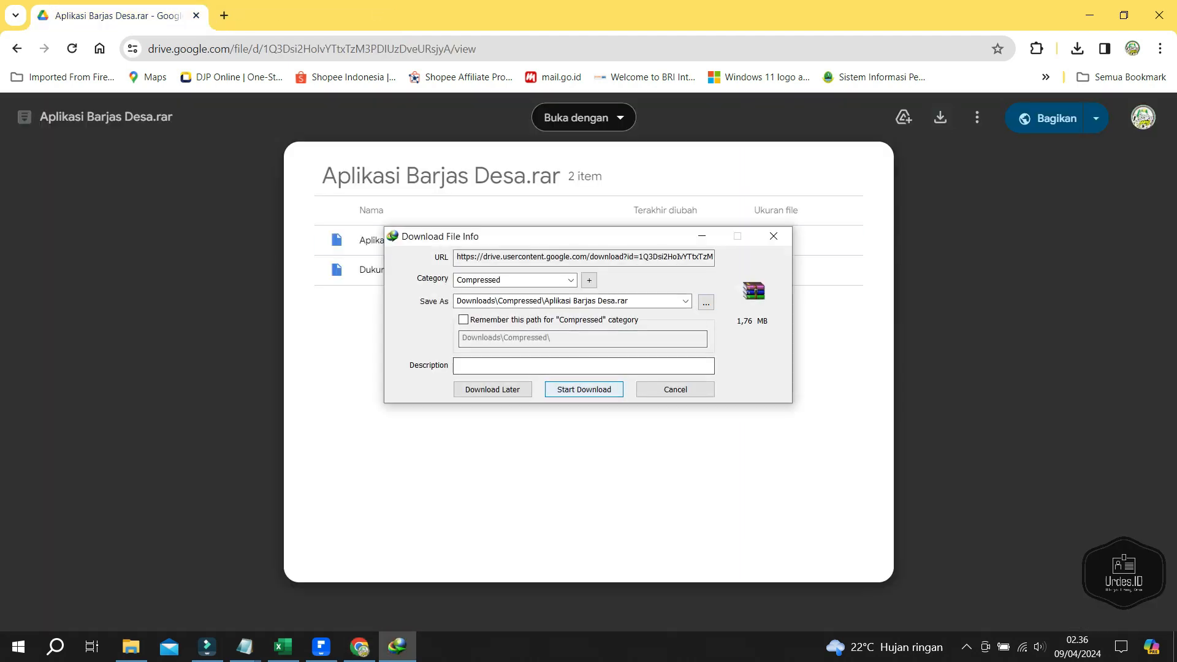
pyautogui.press('Return')
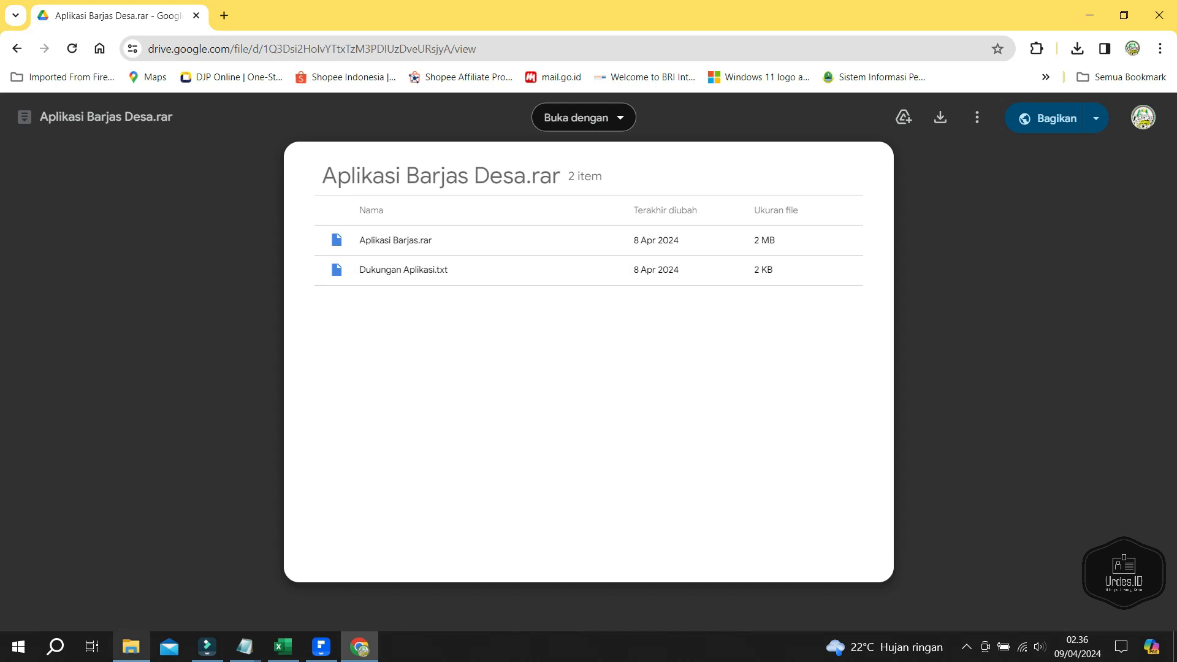
# - Bring the download-link note forward and move to the Wonderhare PDF link line
pyautogui.moveTo(131, 647)
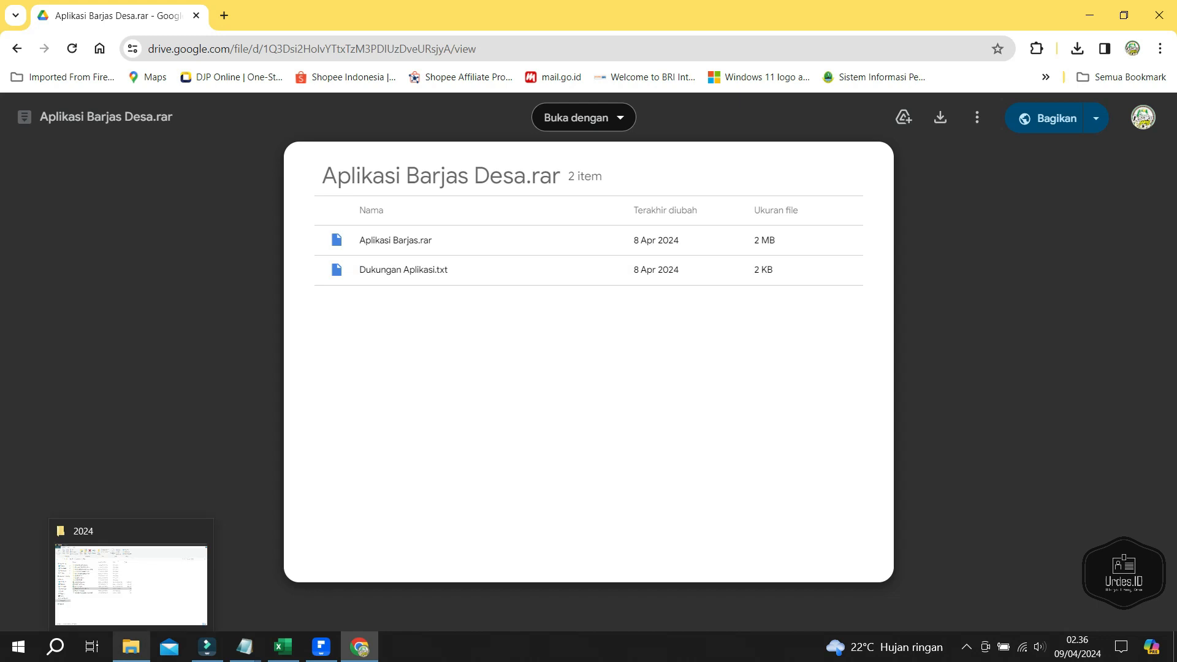
pyautogui.moveTo(245, 647)
pyautogui.click(328, 576)
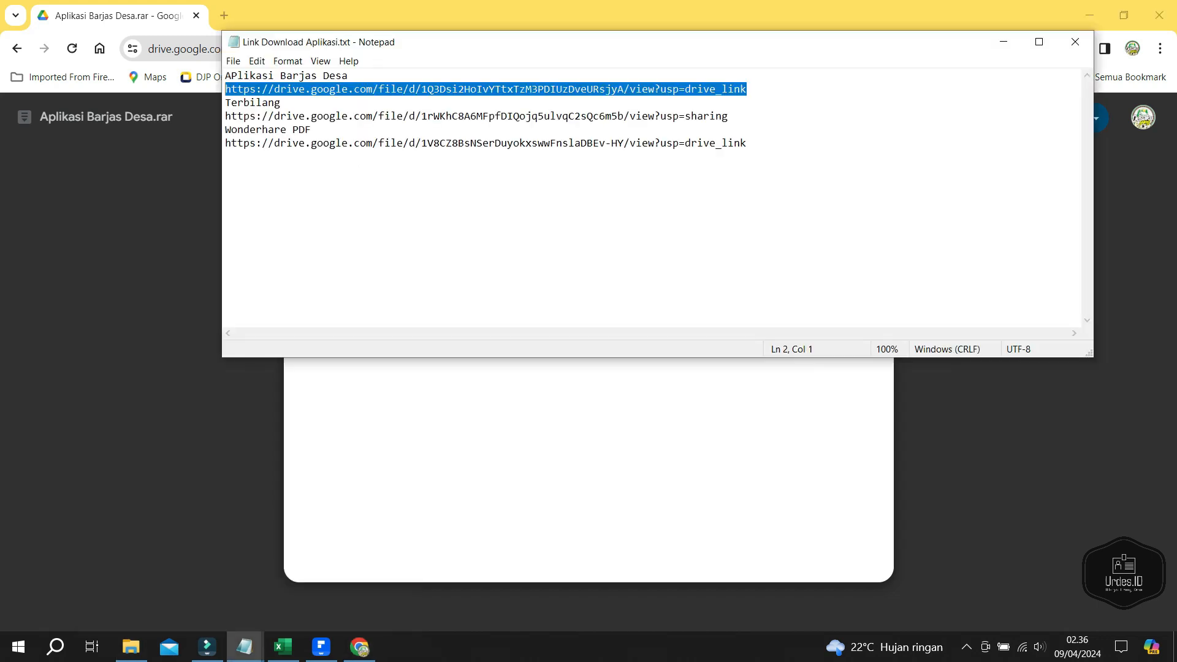
pyautogui.click(256, 116)
pyautogui.click(312, 129)
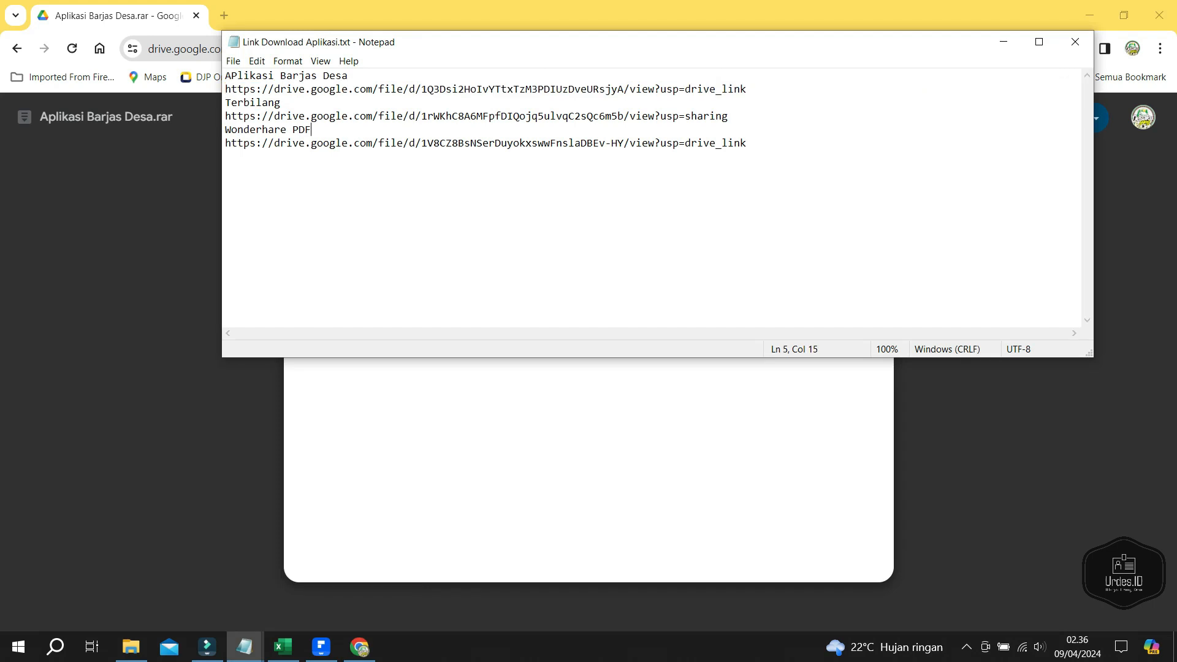
pyautogui.press('Down')
# - Minimize Chrome, close the note, go up to DATA (D:), and minimize File Explorer
pyautogui.click(589, 429)
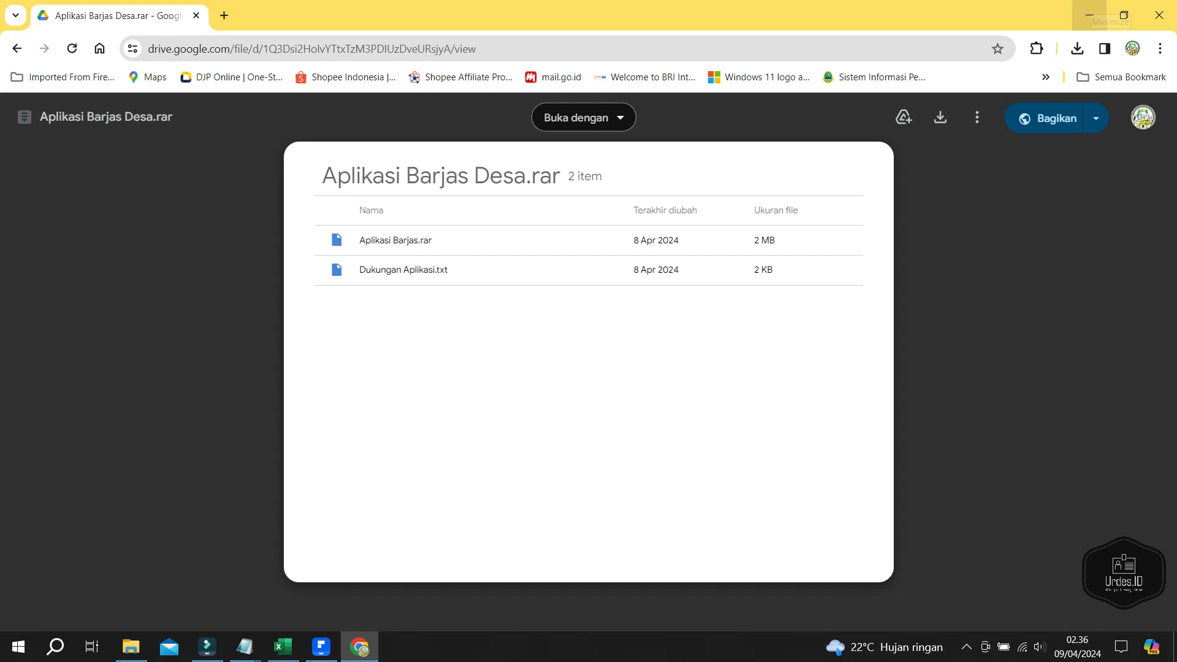
pyautogui.click(1090, 15)
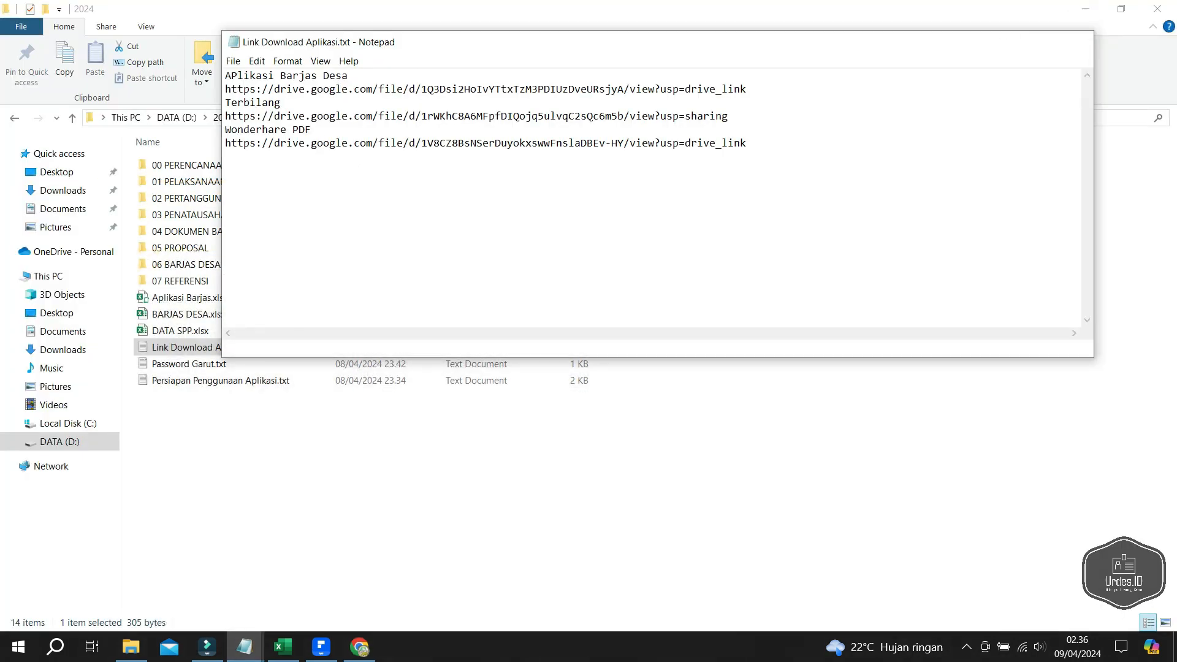
pyautogui.click(1075, 42)
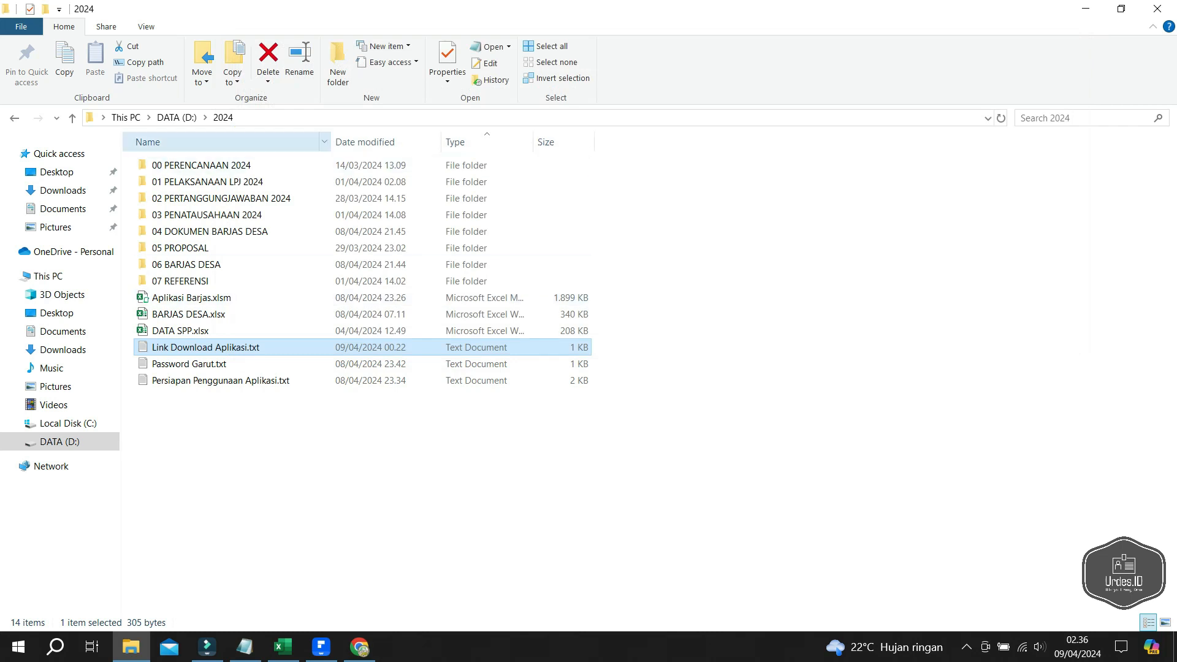
pyautogui.click(177, 117)
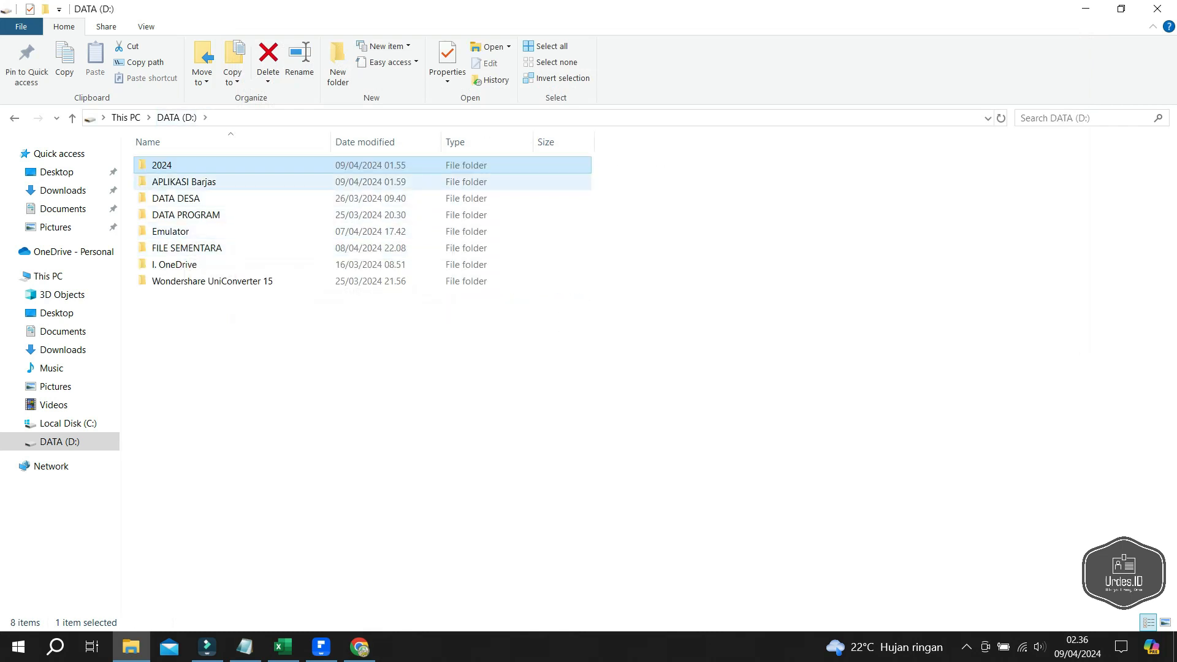
pyautogui.click(1081, 9)
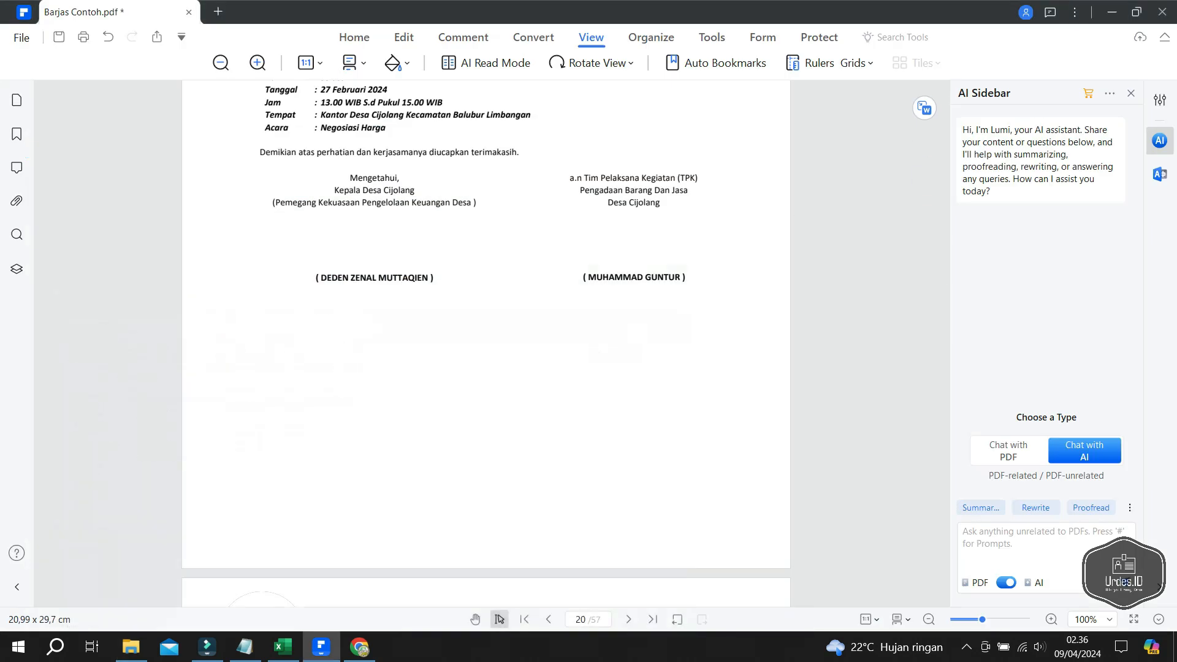
# - Discard changes to Barjas Contoh.pdf and close it, leaving Excel's Aplikasi Barjas.xlsm DATA sheet showing
pyautogui.scroll(1, 946, 266)
pyautogui.scroll(16, 487, 344)
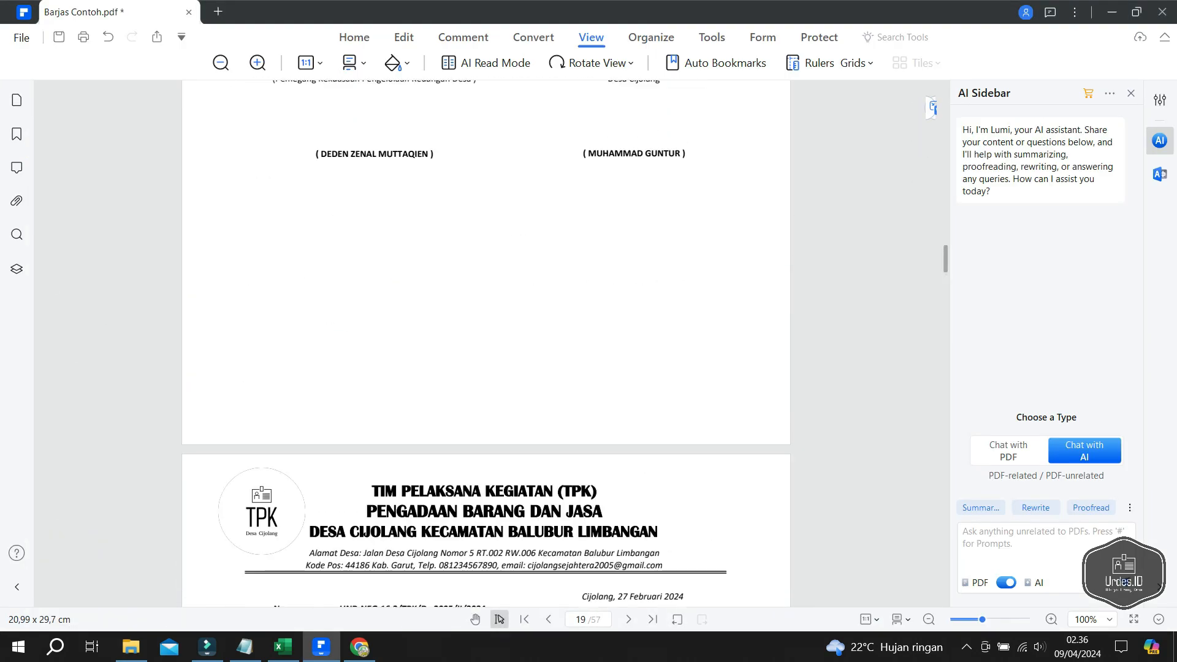
pyautogui.scroll(15, 486, 344)
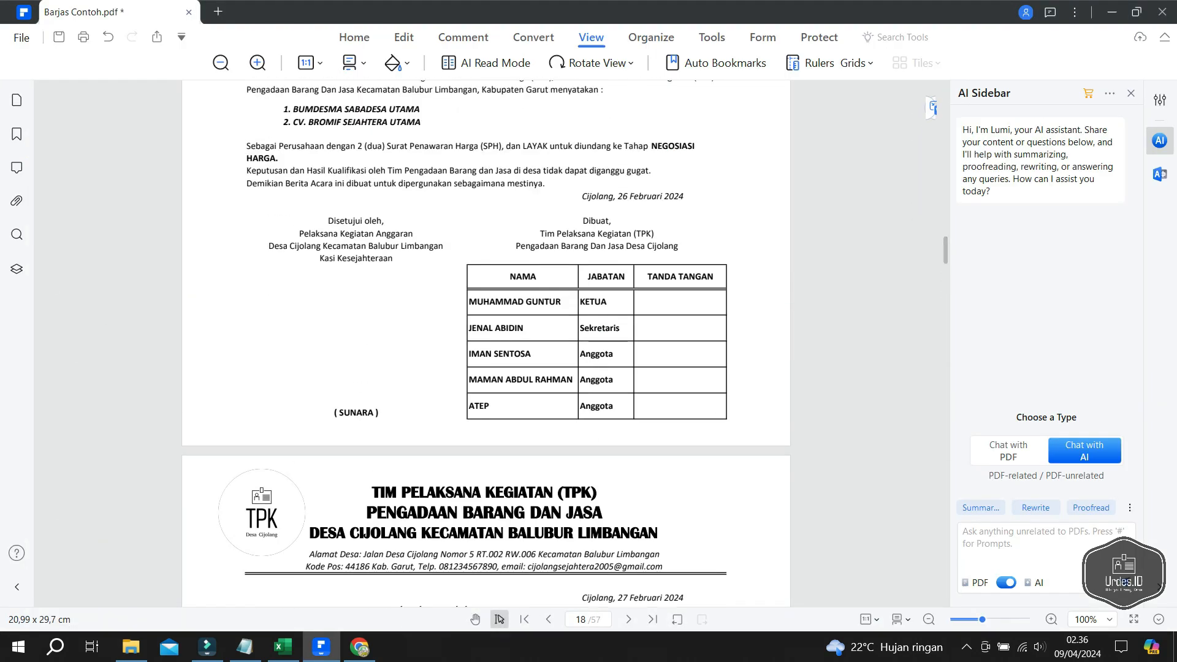
pyautogui.click(1162, 12)
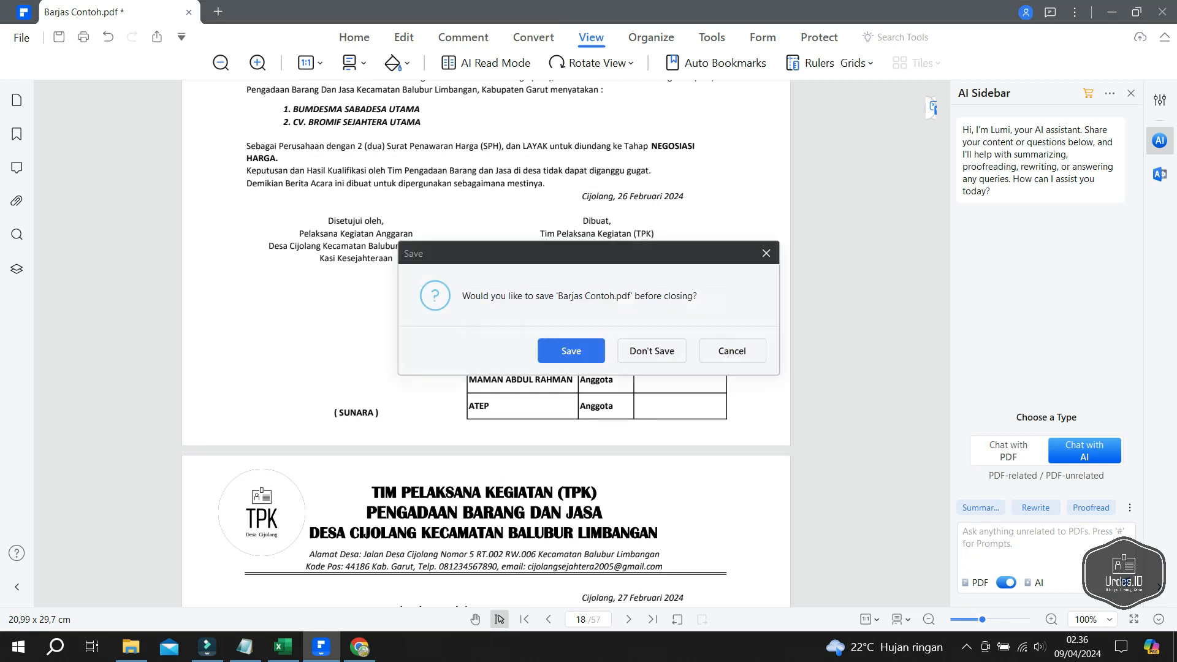
pyautogui.click(651, 351)
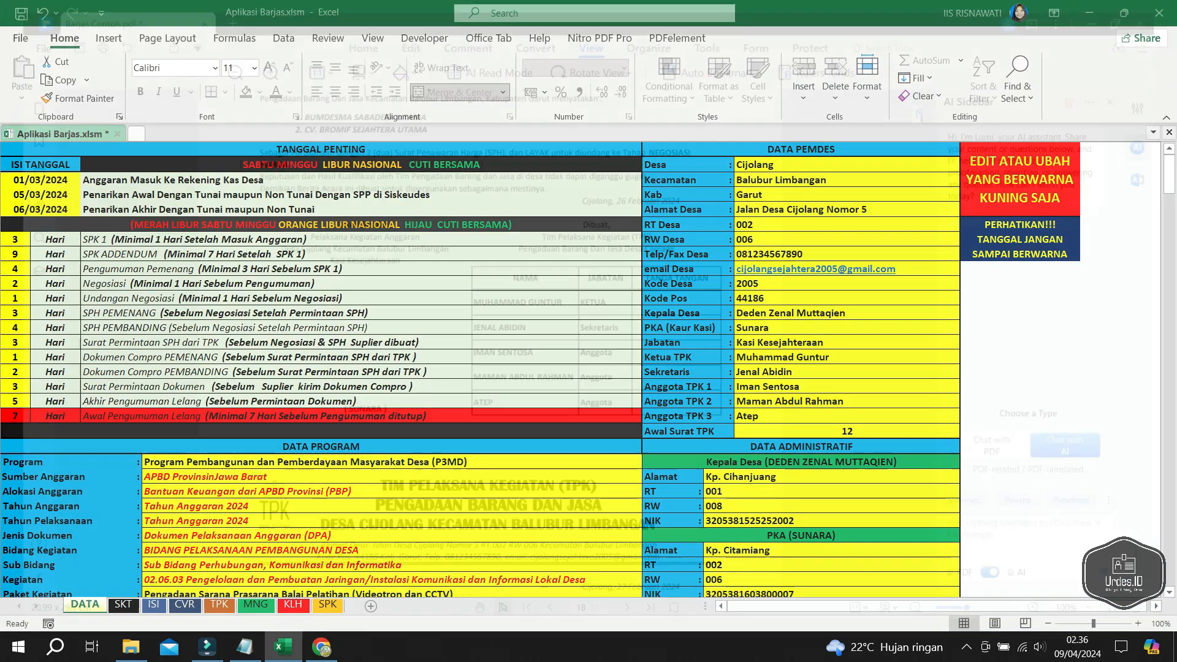
pyautogui.scroll(-17, 480, 370)
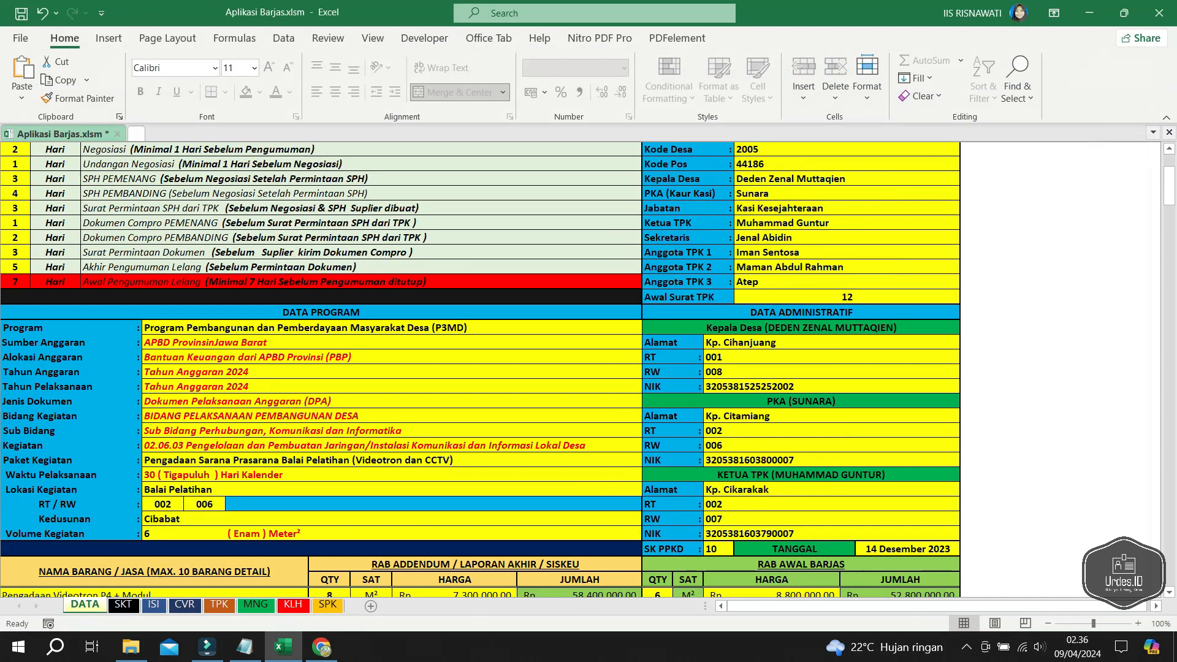
pyautogui.scroll(-7, 582, 370)
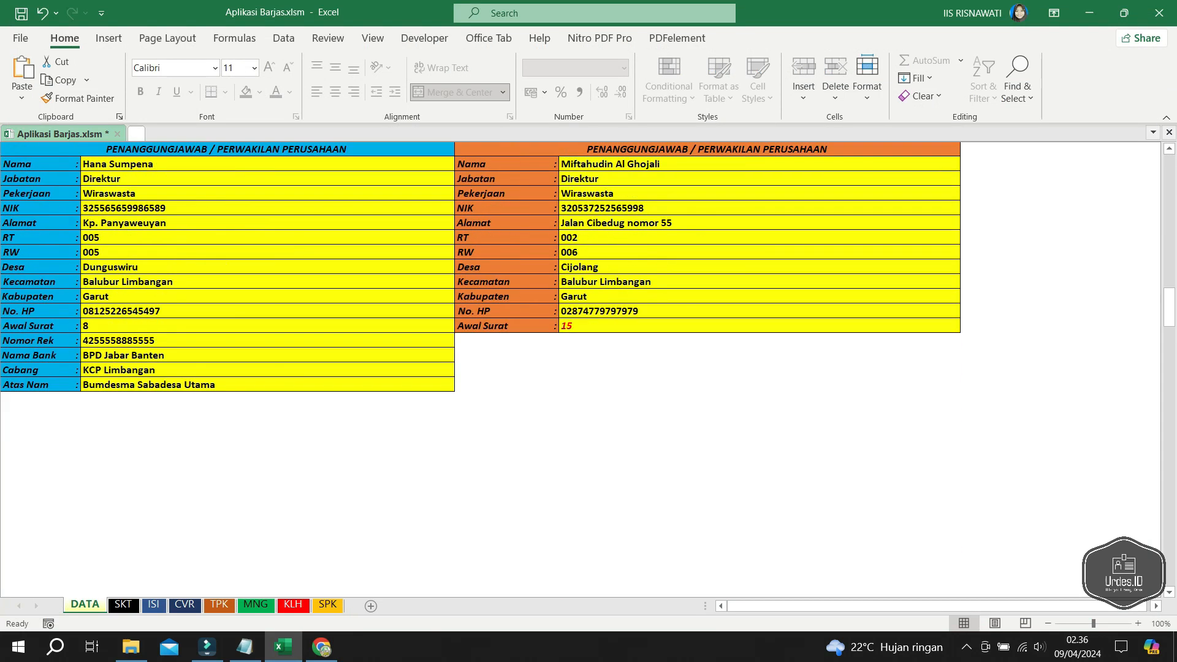